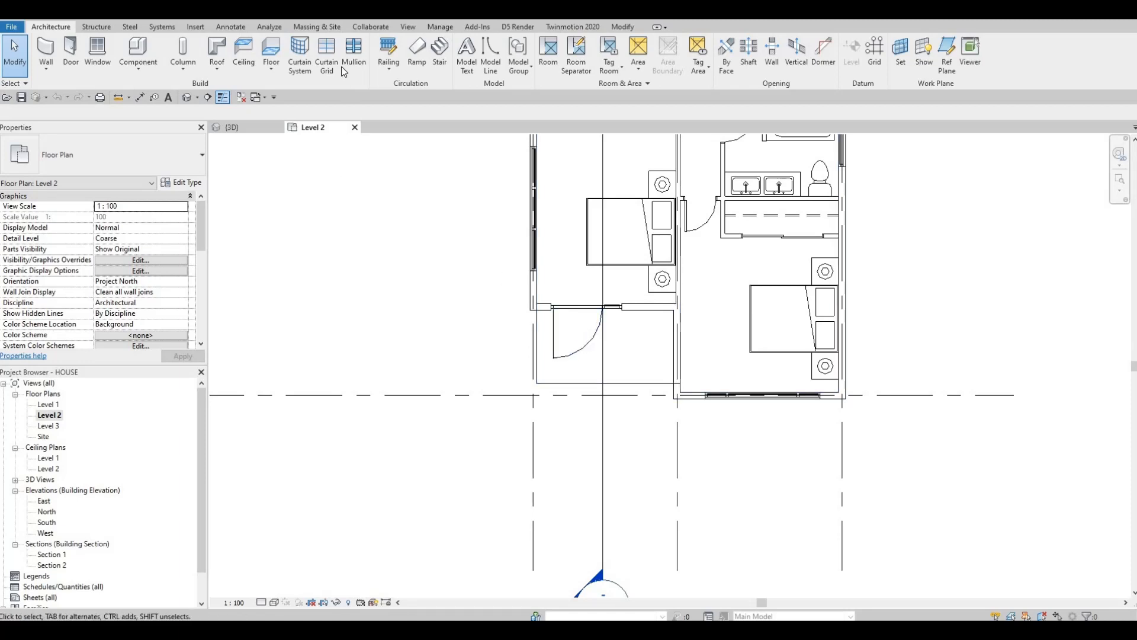
# Start a 900mm Pipe railing and sketch its path just inside the balcony's left and front edges, the front segment about 3050 mm long
pyautogui.click(385, 52)
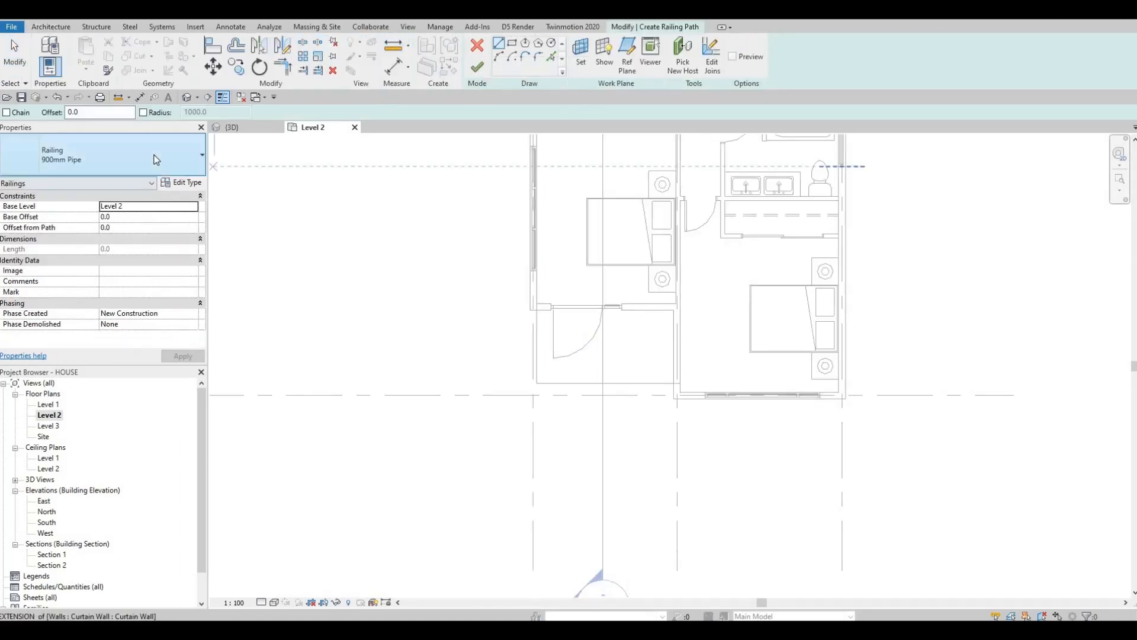
pyautogui.click(156, 159)
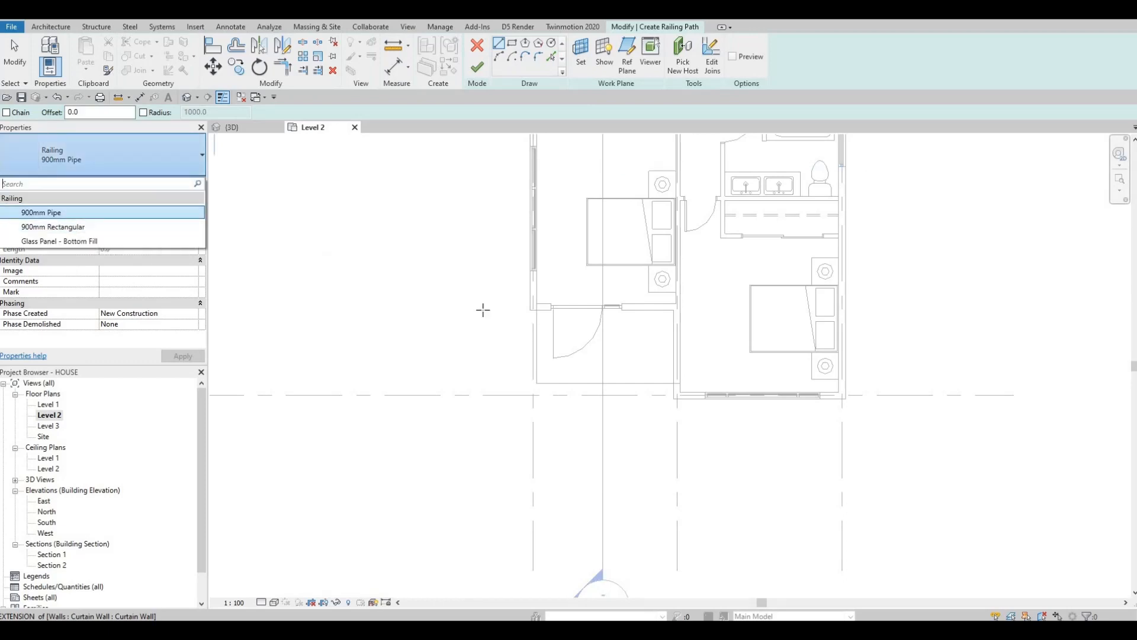
pyautogui.click(583, 333)
pyautogui.scroll(3, 536, 314)
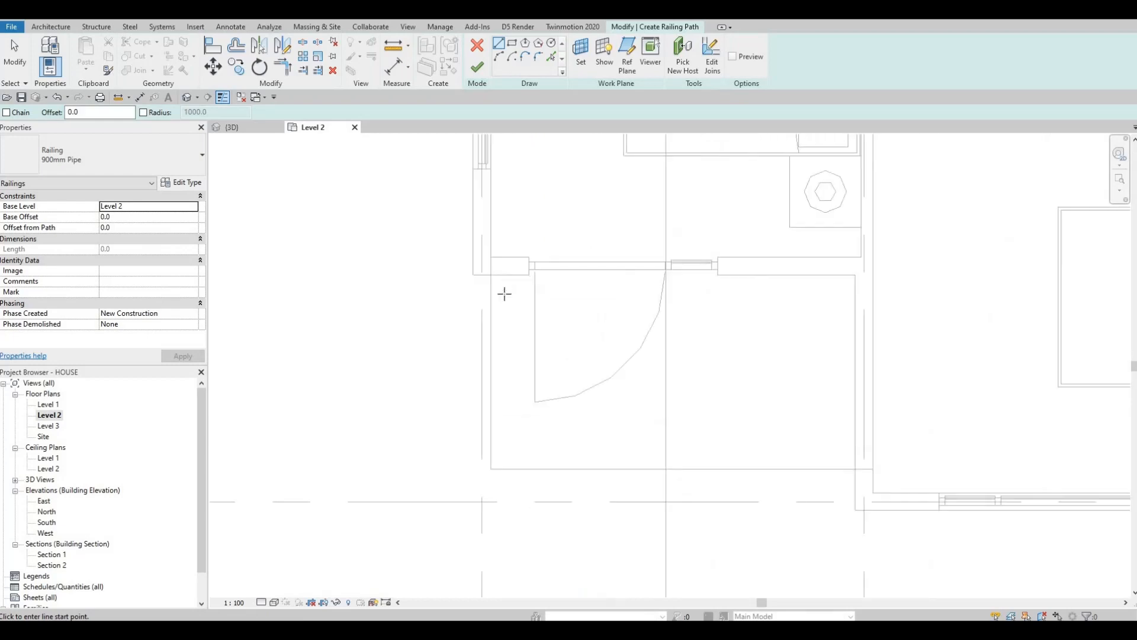
pyautogui.click(497, 276)
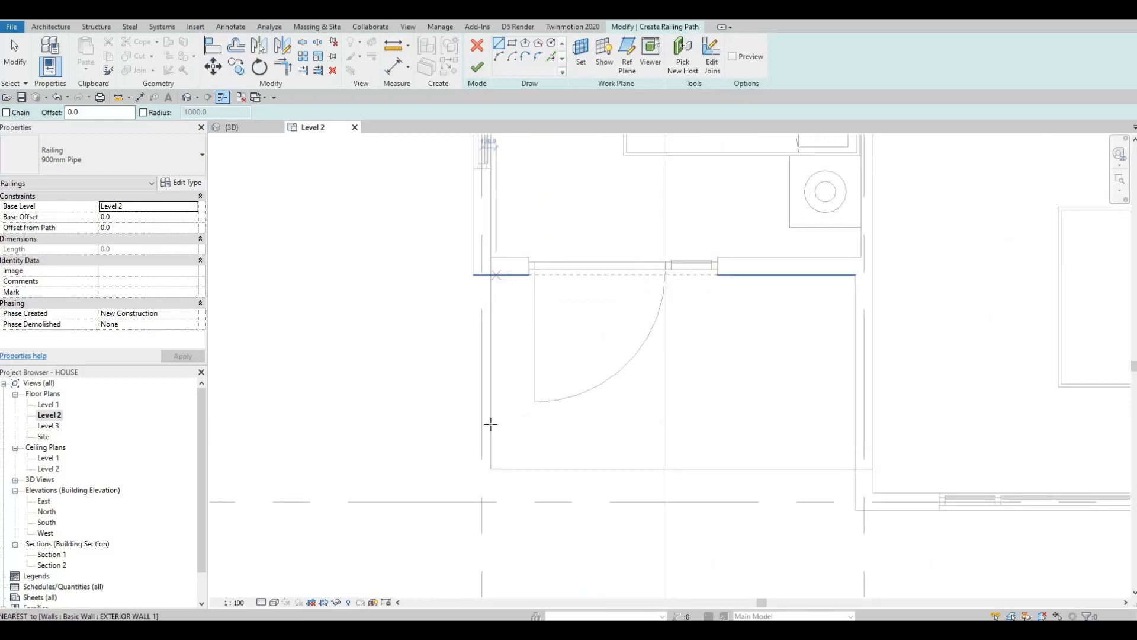
pyautogui.click(493, 457)
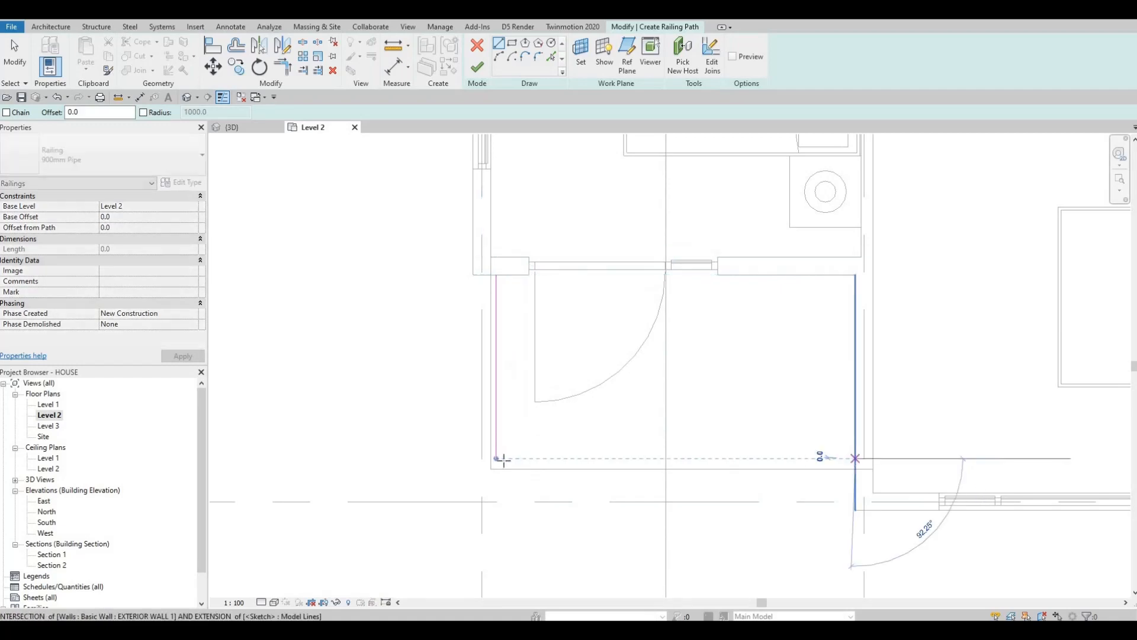
pyautogui.click(855, 457)
pyautogui.click(498, 458)
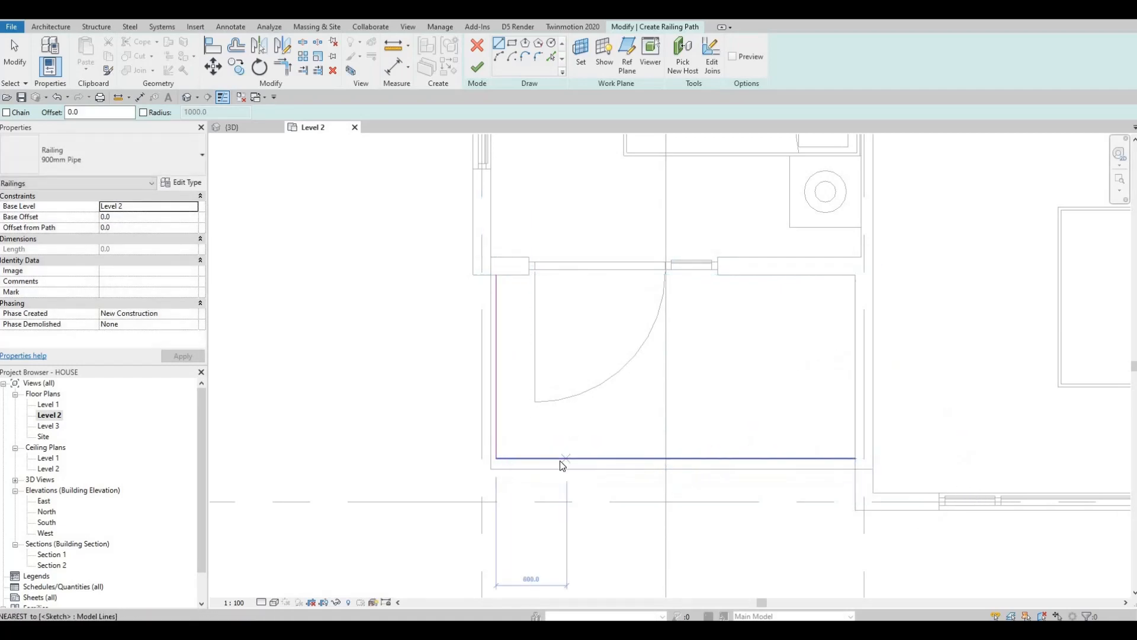
# Nudge the front railing path line slightly outward toward the balcony edge and finish the railing sketch
pyautogui.press('Escape')
pyautogui.press('Escape')
pyautogui.click(559, 461)
pyautogui.press('Down')
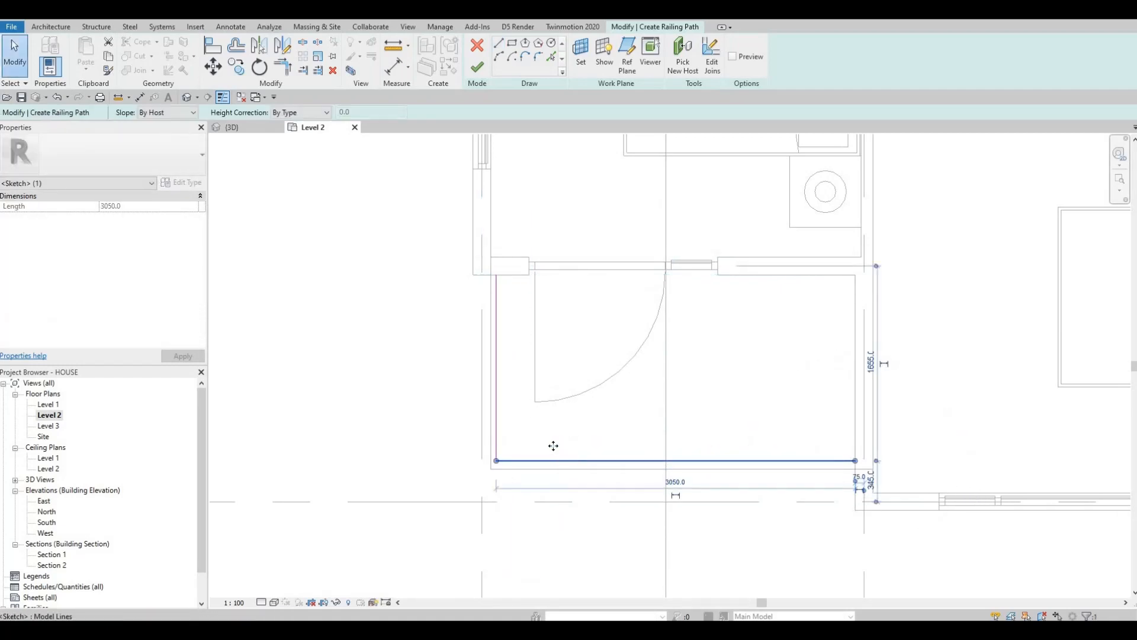
pyautogui.click(477, 67)
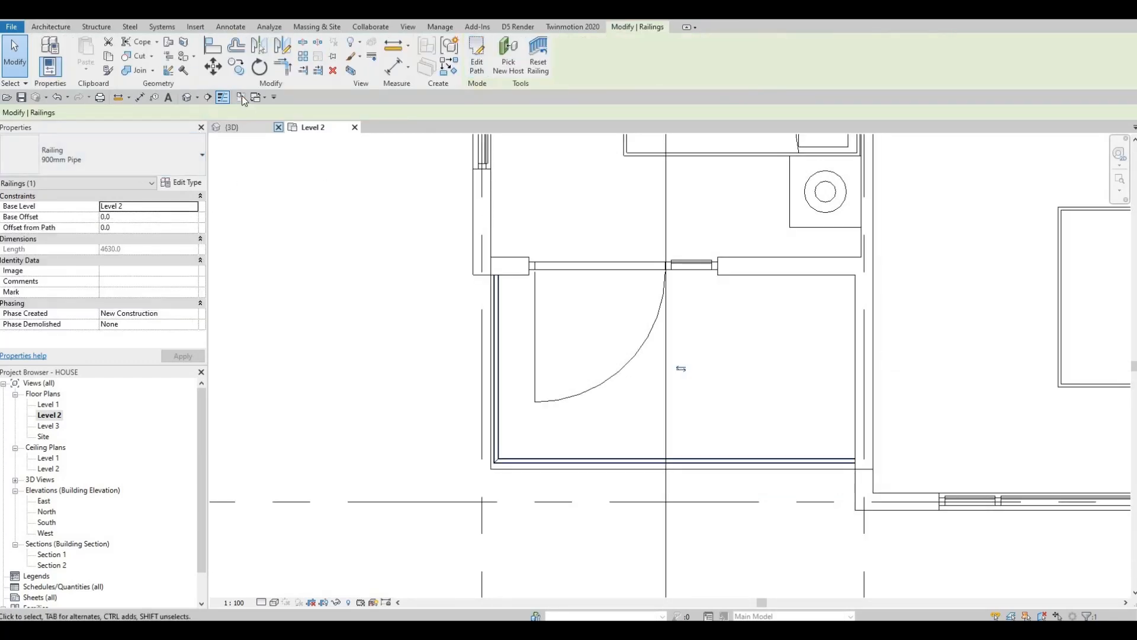
# Show the house in the 3D view with the balcony railing close up
pyautogui.click(278, 126)
pyautogui.click(193, 98)
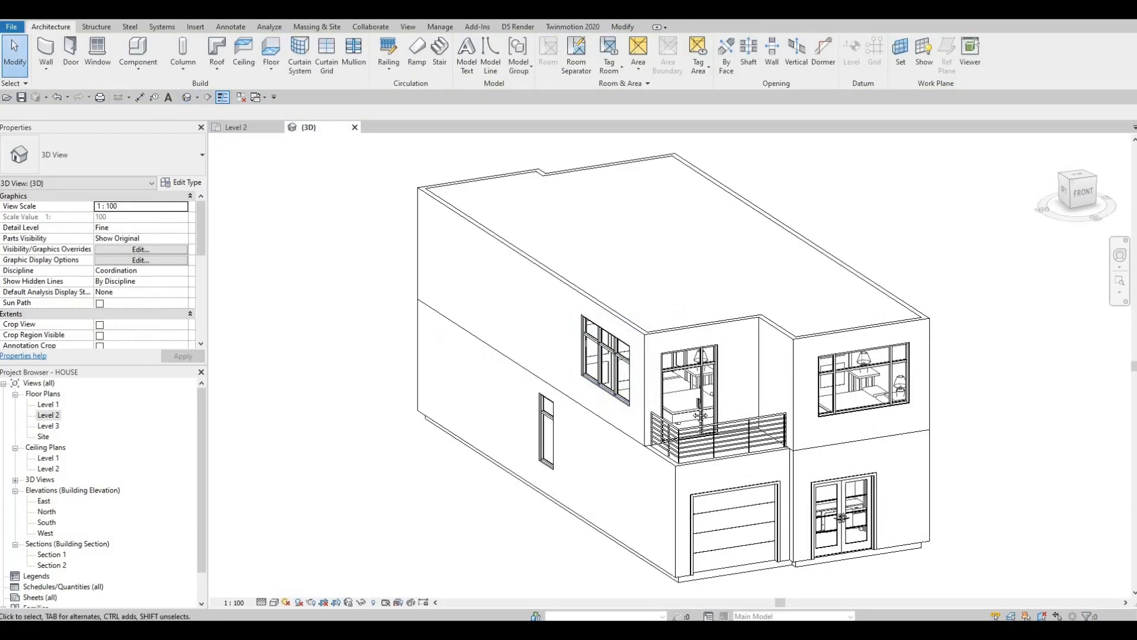
pyautogui.scroll(5, 644, 310)
pyautogui.press('Tab')
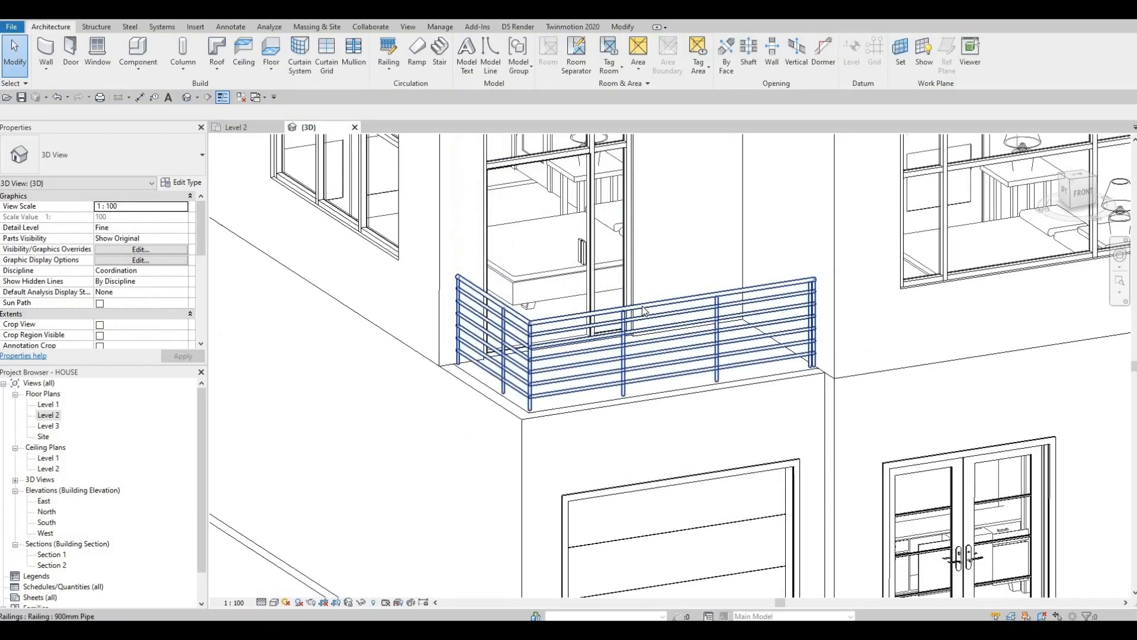
# Try the 900mm Rectangular and Glass Panel - Bottom Fill types on the balcony railing and return it to 900mm Pipe
pyautogui.click(494, 319)
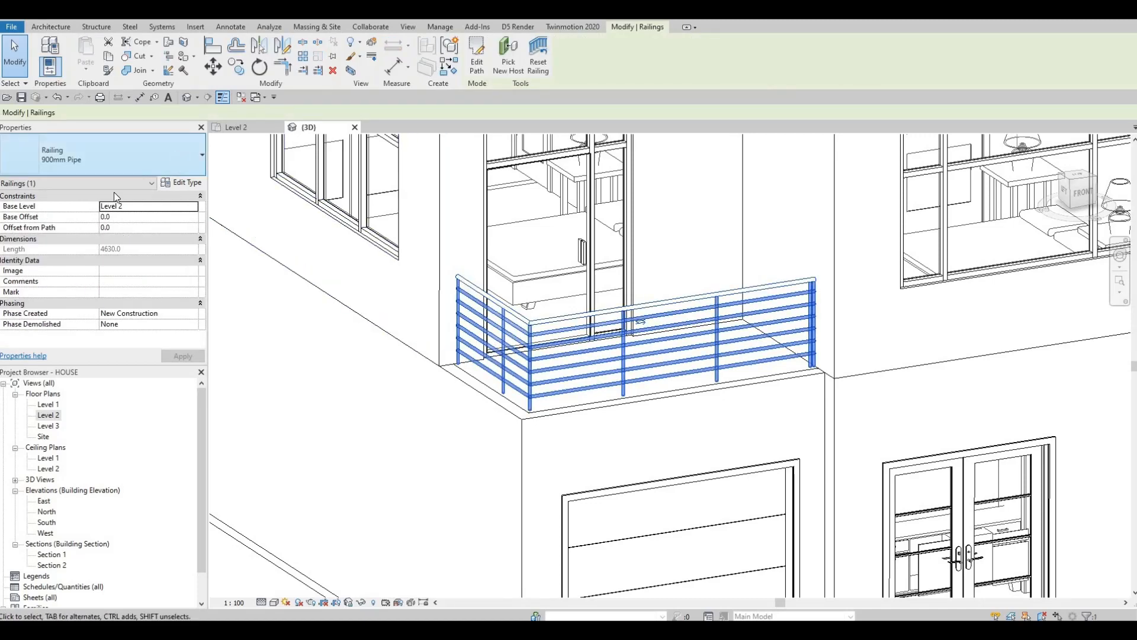
pyautogui.click(177, 154)
pyautogui.click(83, 228)
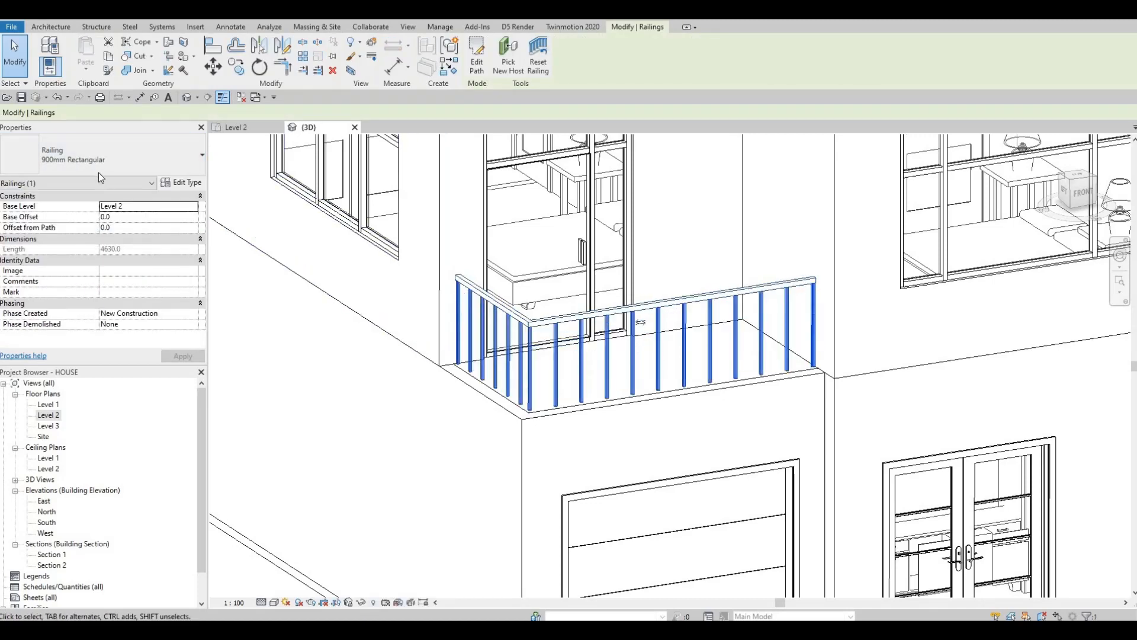
pyautogui.click(121, 167)
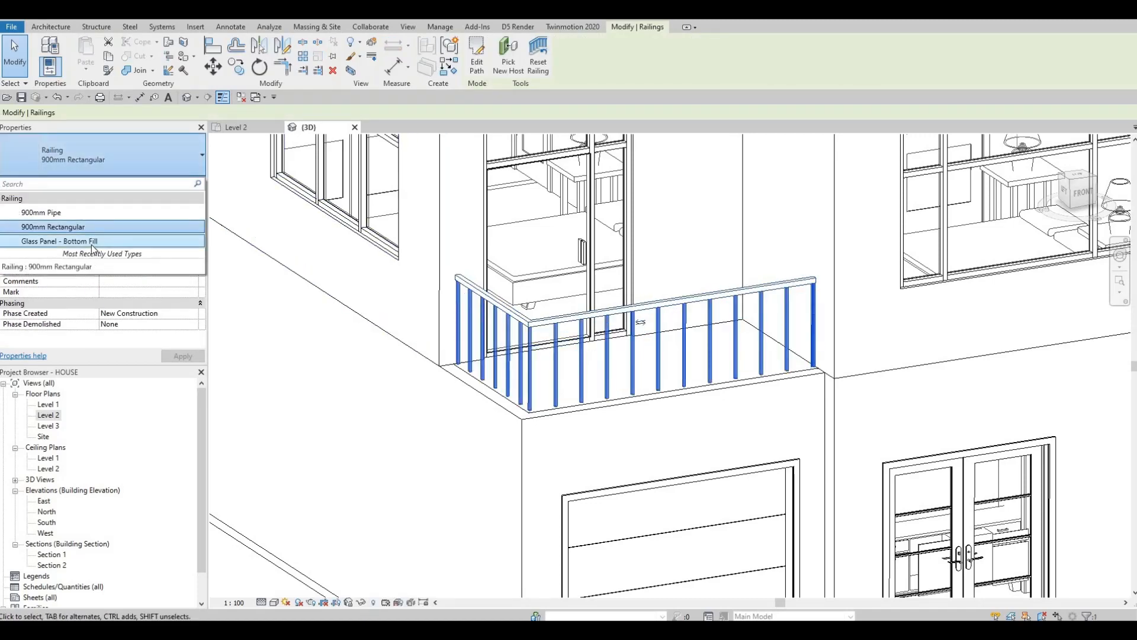
pyautogui.click(93, 242)
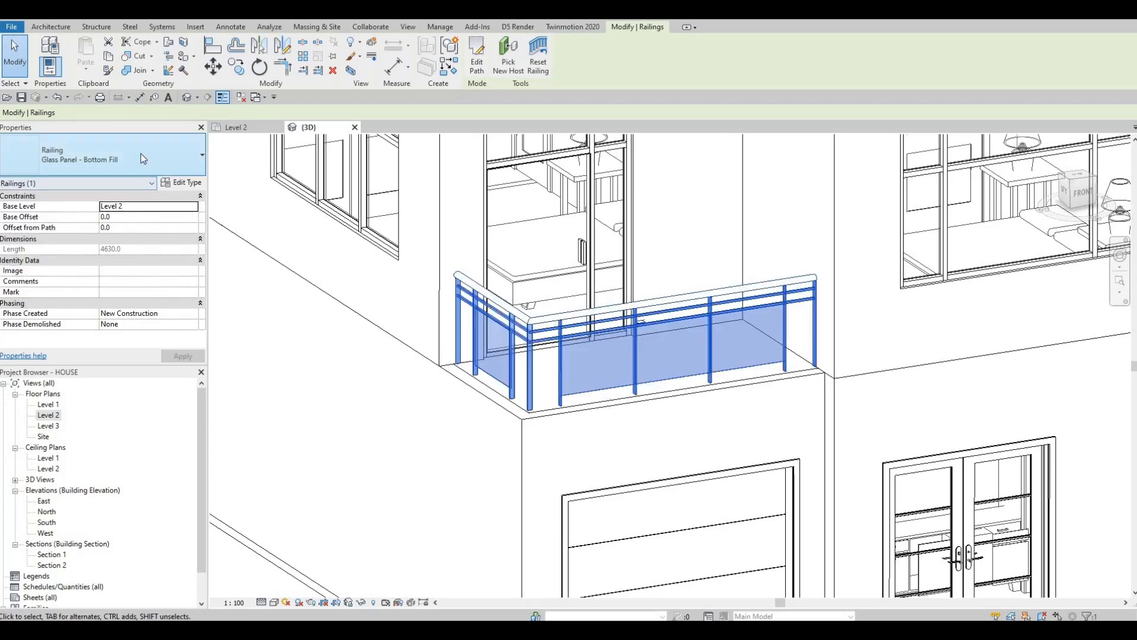
pyautogui.click(118, 157)
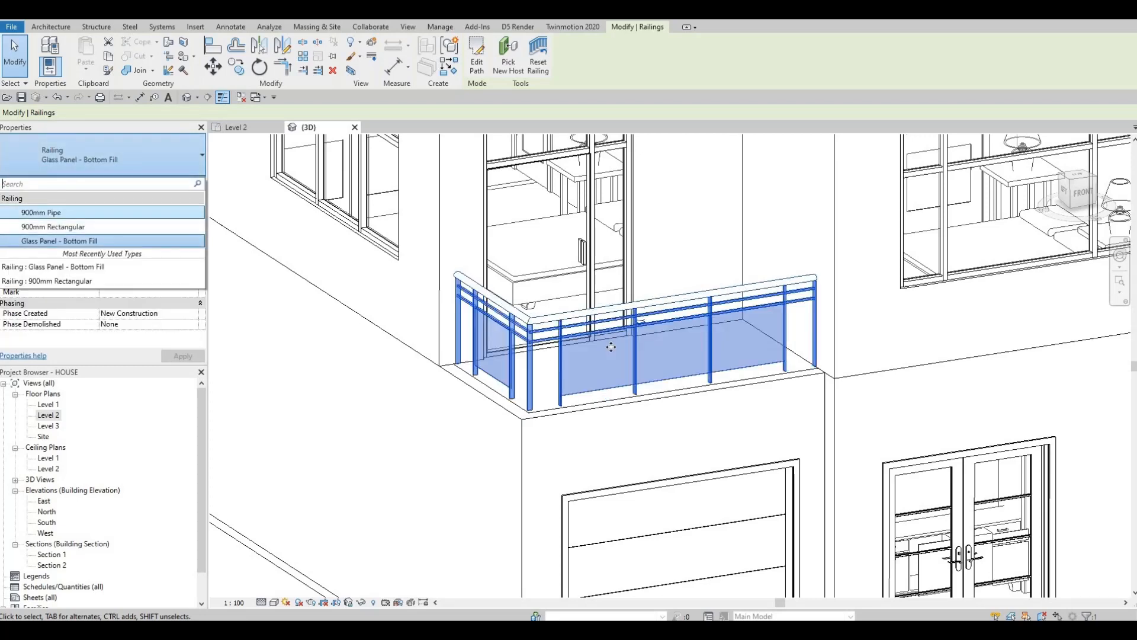
pyautogui.click(89, 212)
pyautogui.press('Escape')
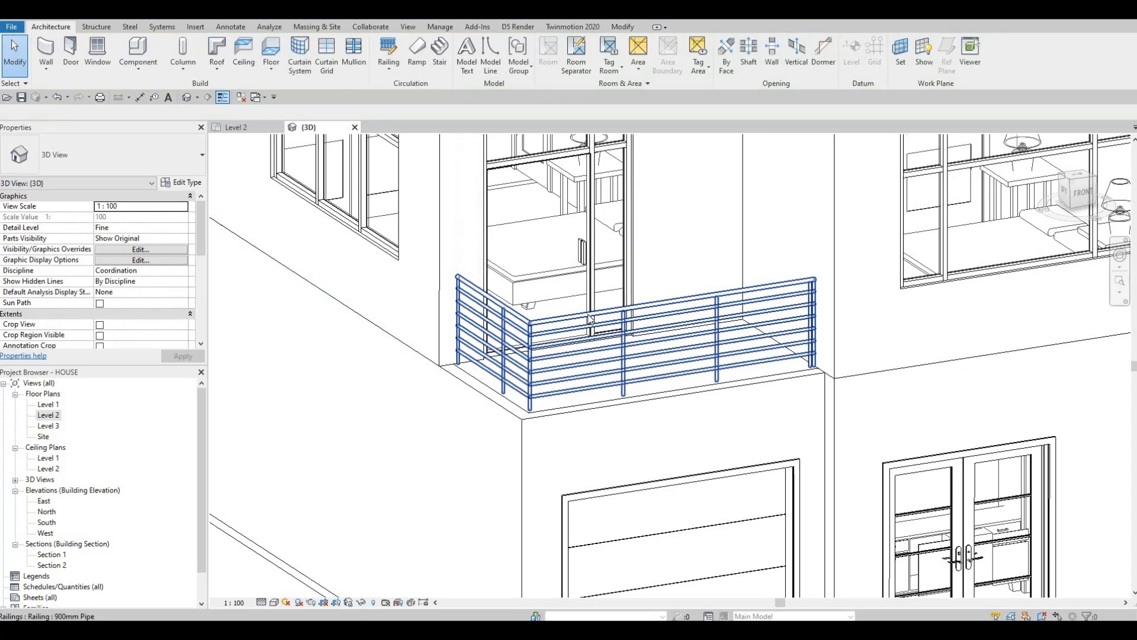
# Duplicate the balcony railing's type as 900mm Pipe 2
pyautogui.click(487, 302)
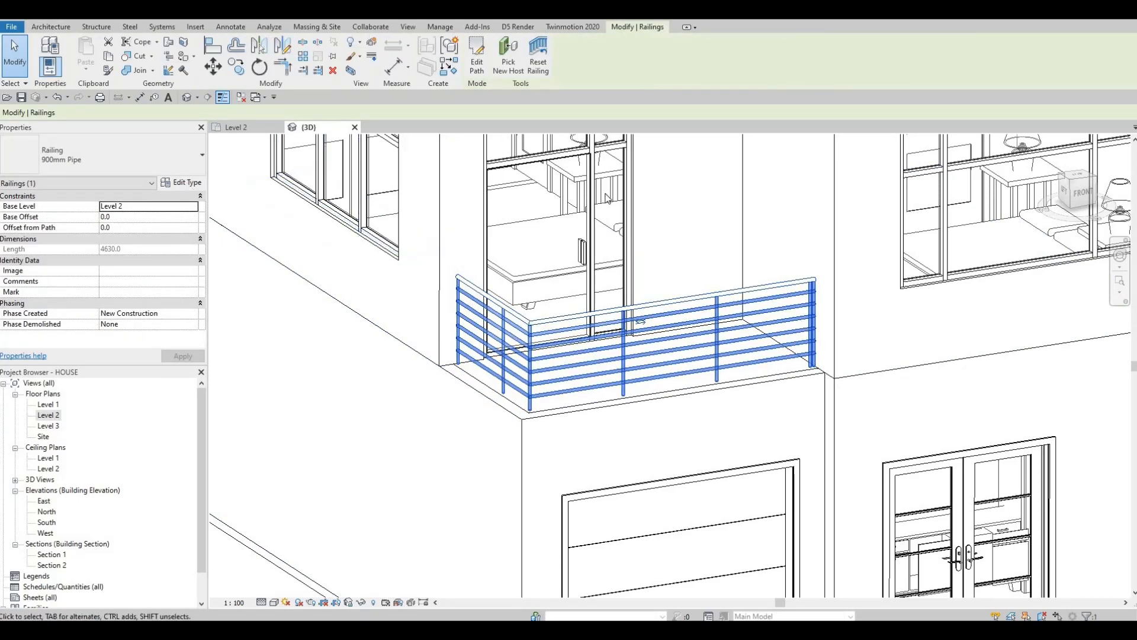
pyautogui.click(559, 149)
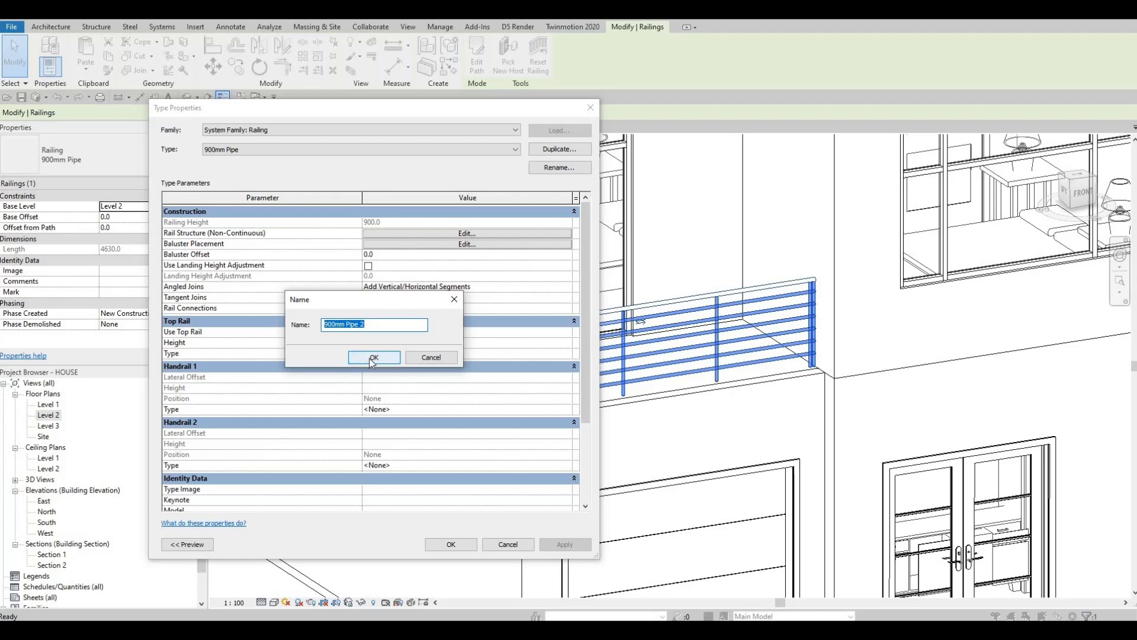
pyautogui.click(374, 356)
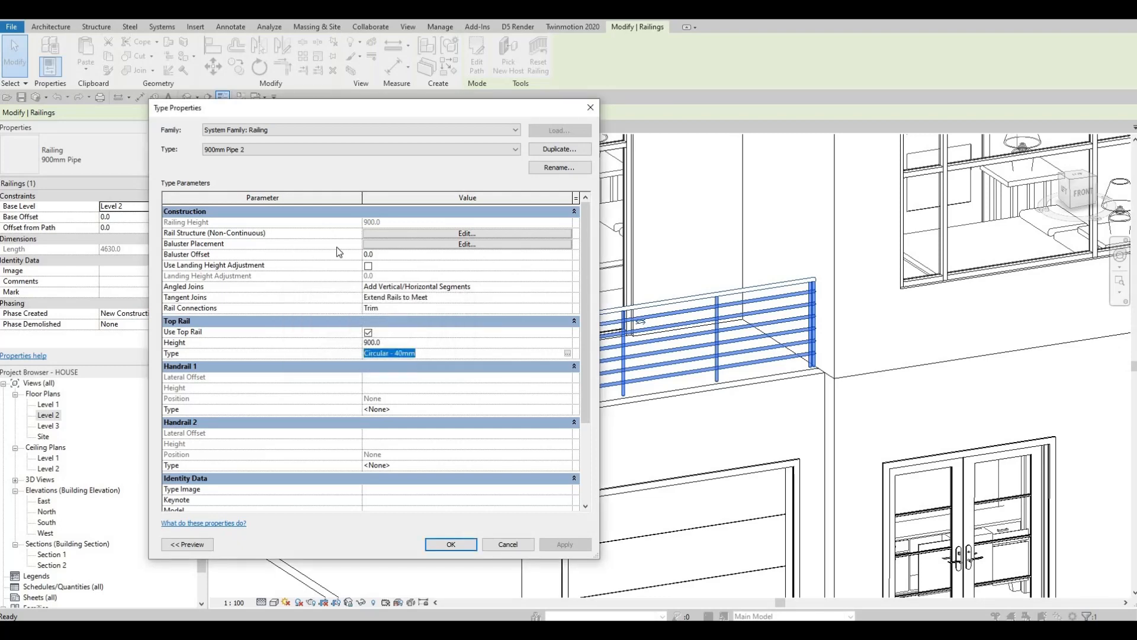
# In the railing type's baluster placement, set the Start Post space to 30 and the End Post space to -30, and apply the type changes
pyautogui.click(384, 244)
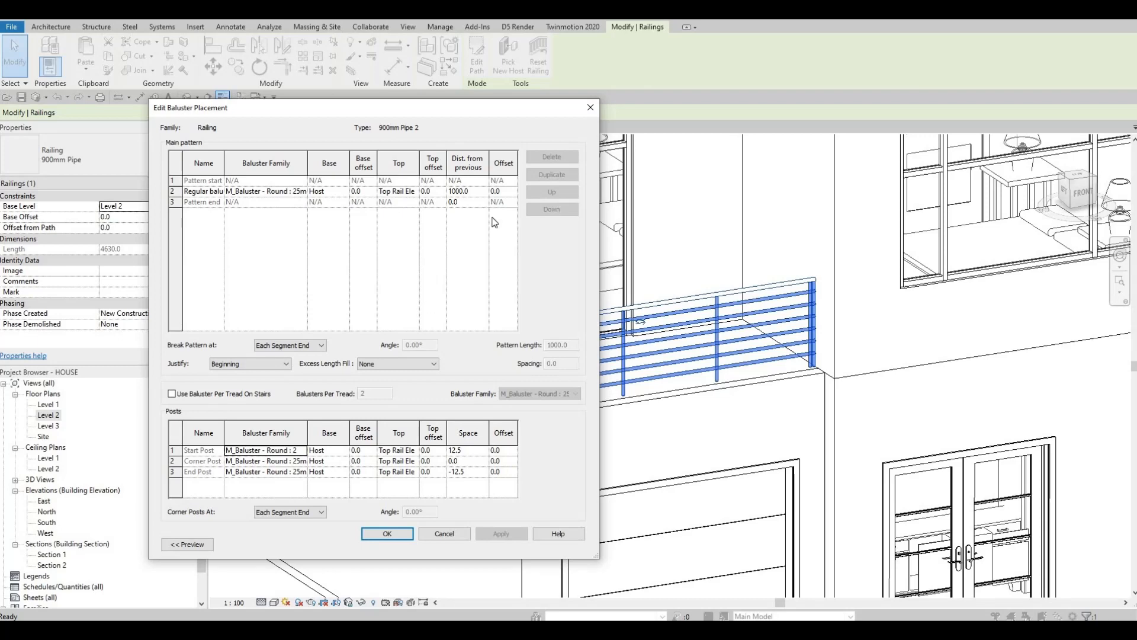
pyautogui.moveTo(499, 107); pyautogui.dragTo(685, 86)
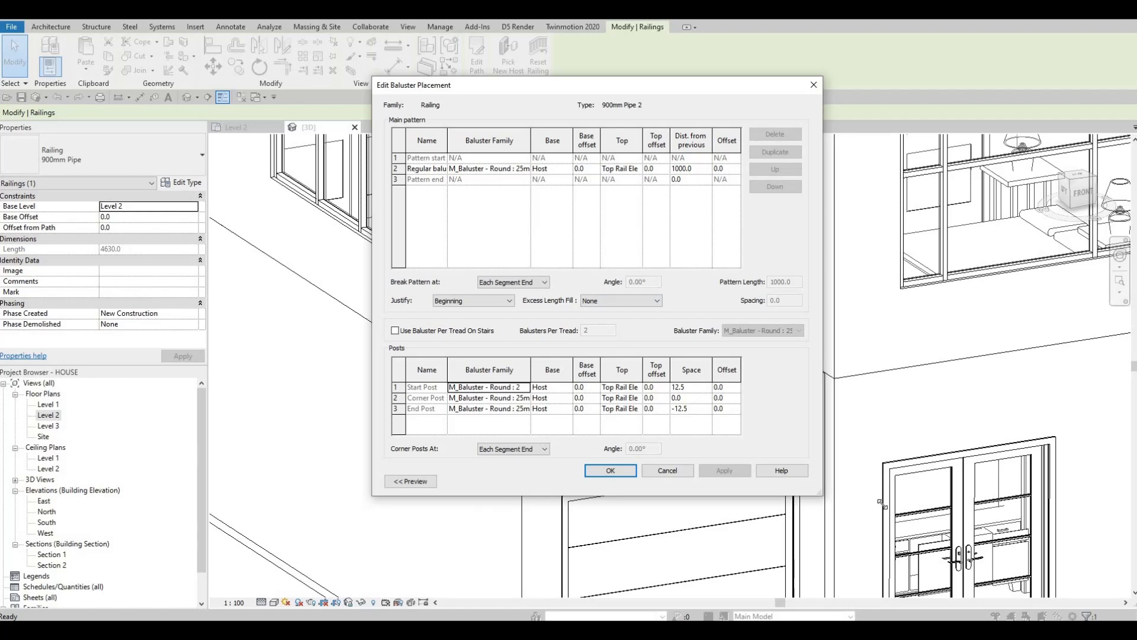
pyautogui.moveTo(821, 494); pyautogui.dragTo(931, 514)
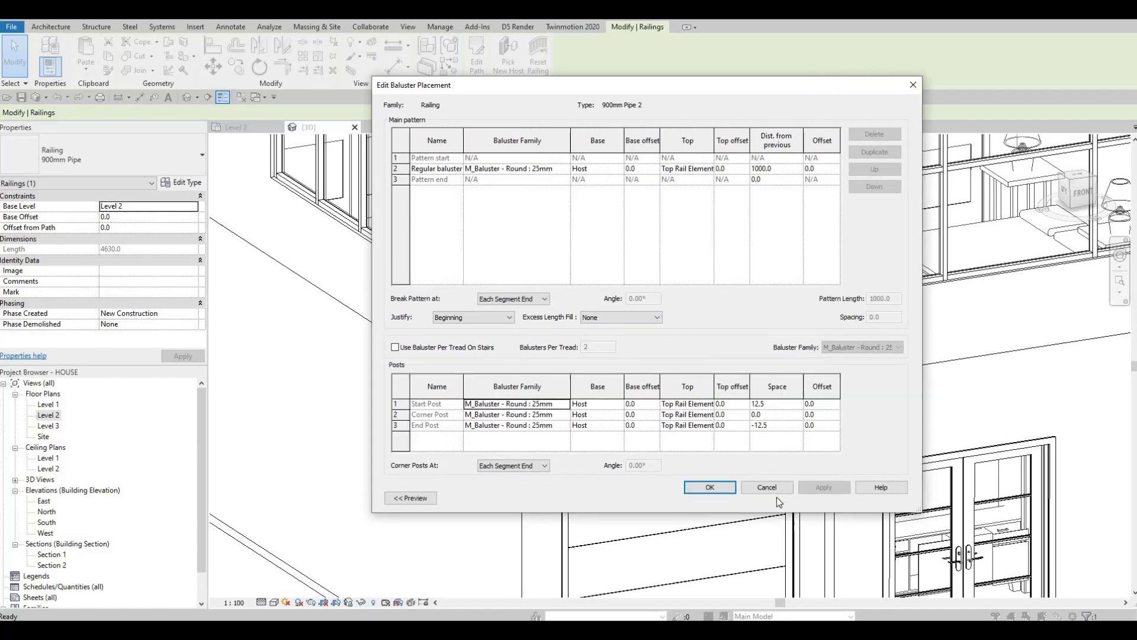
pyautogui.click(781, 407)
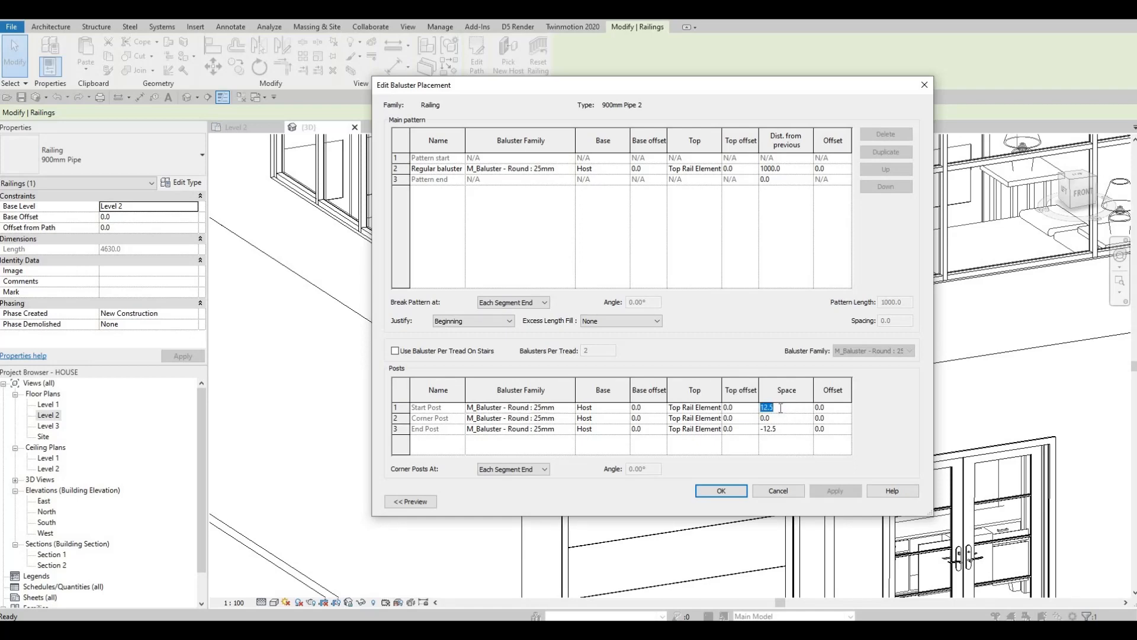
pyautogui.write('30')
pyautogui.hotkey('shift', 'Home')
pyautogui.write('-30')
pyautogui.click(717, 491)
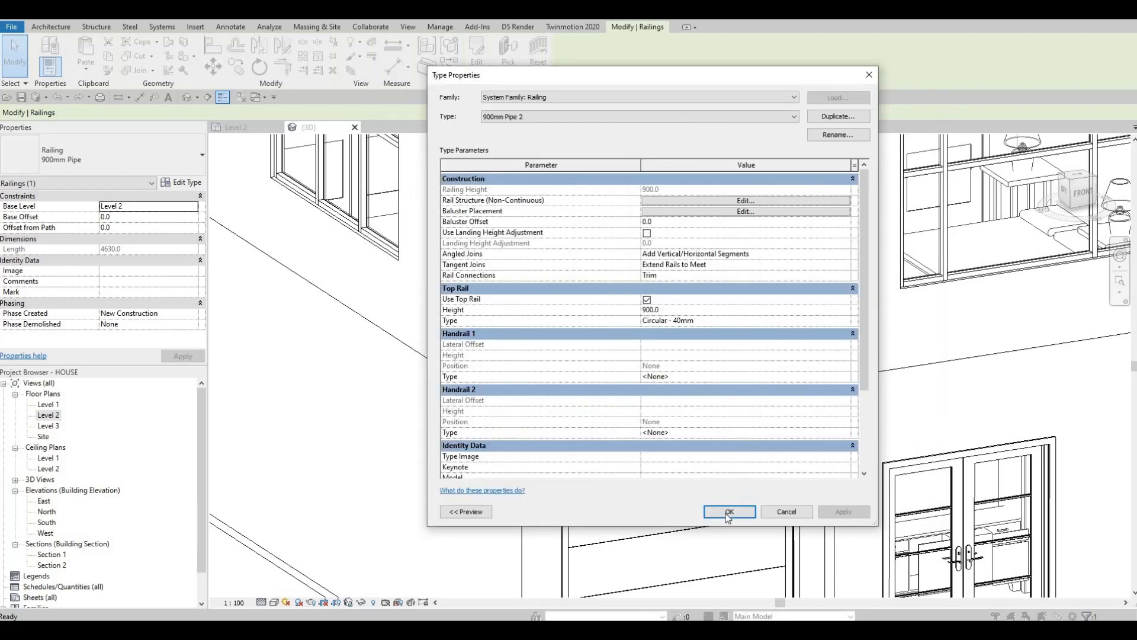
pyautogui.click(727, 514)
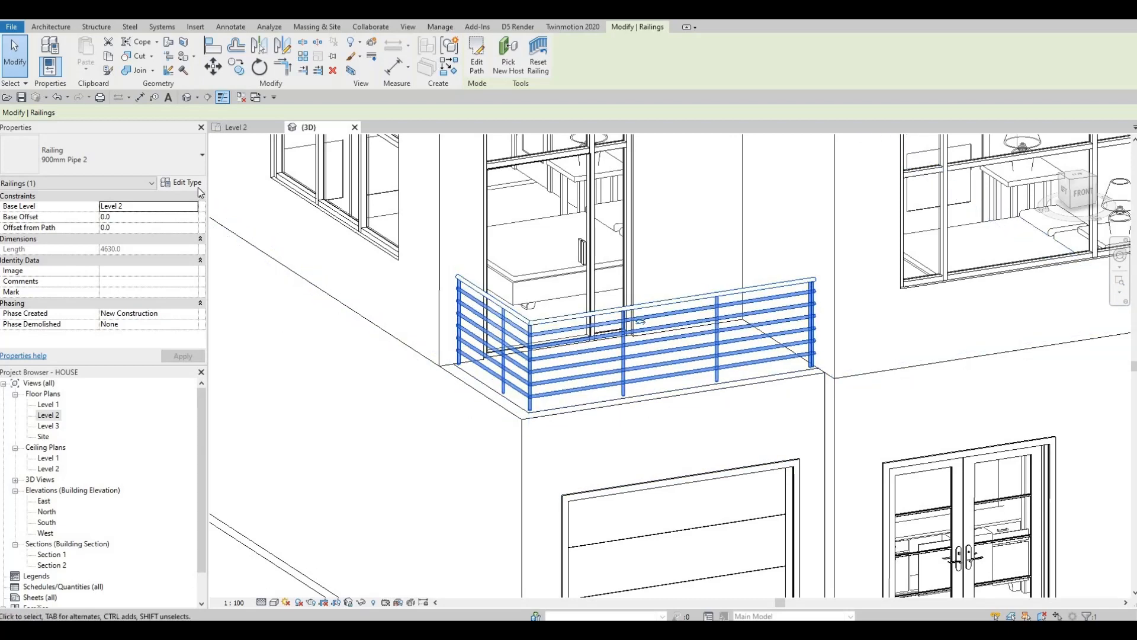
# Open the non-continuous rail structure of the 900mm Pipe 2 railing type for editing
pyautogui.click(179, 183)
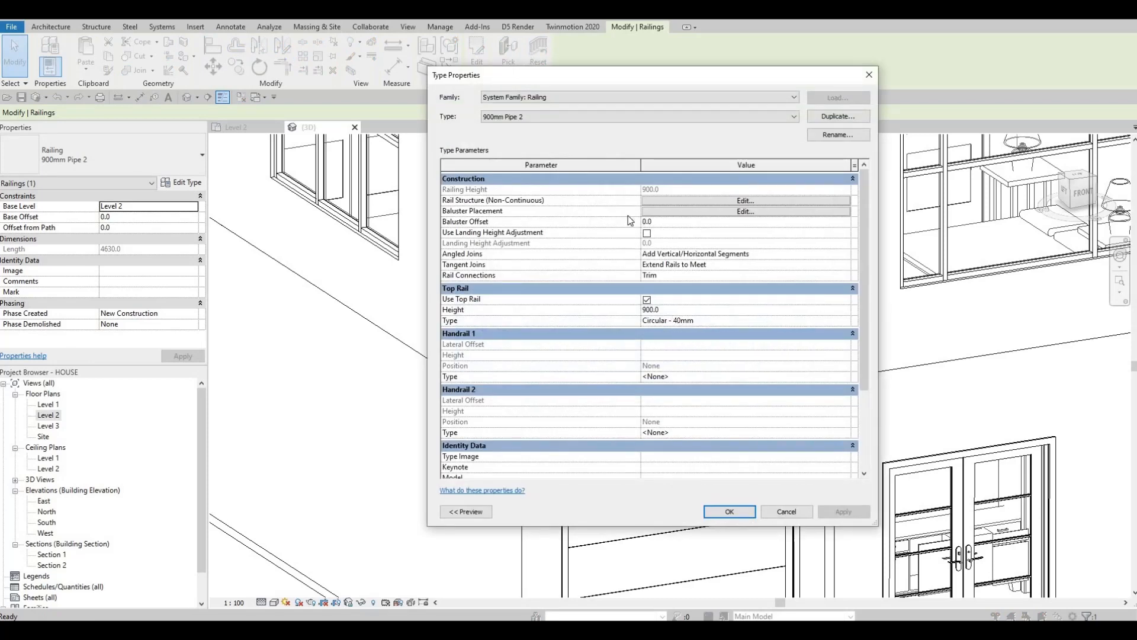
pyautogui.click(664, 200)
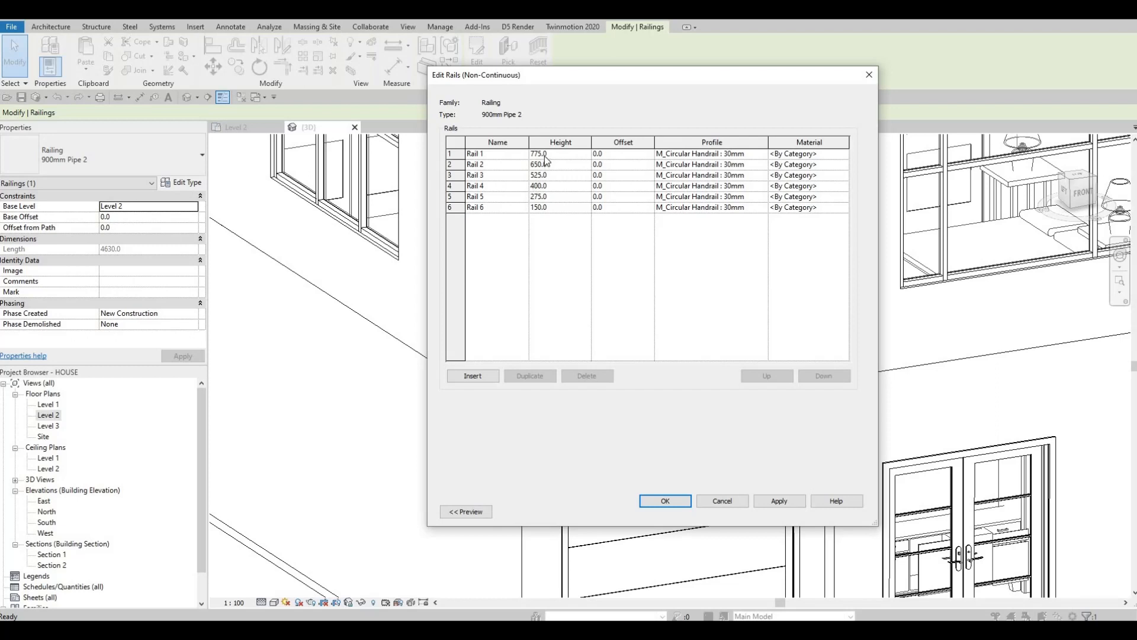
# Try a height of 300 for Rail 6 and return it to 150
pyautogui.click(559, 206)
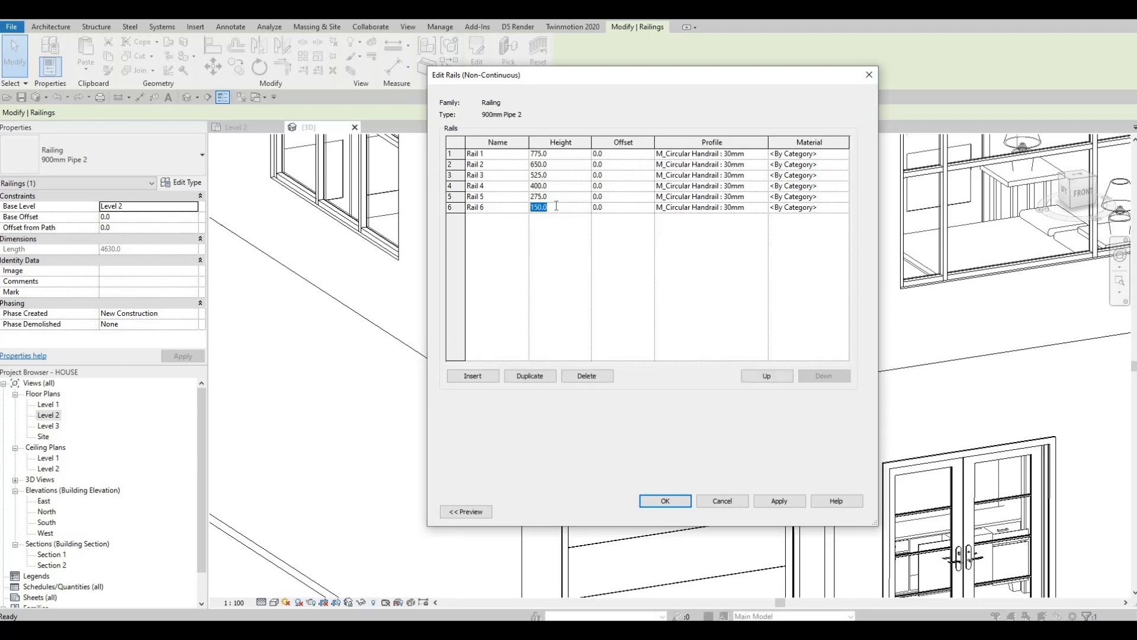
pyautogui.write('300')
pyautogui.click(557, 199)
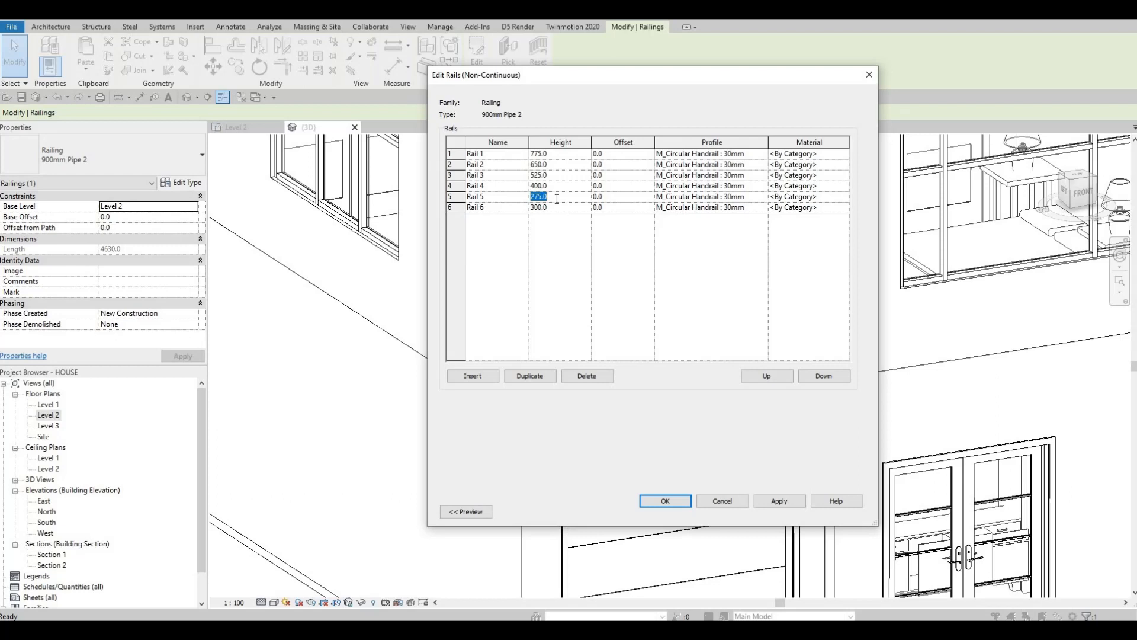
pyautogui.click(559, 206)
pyautogui.write('150')
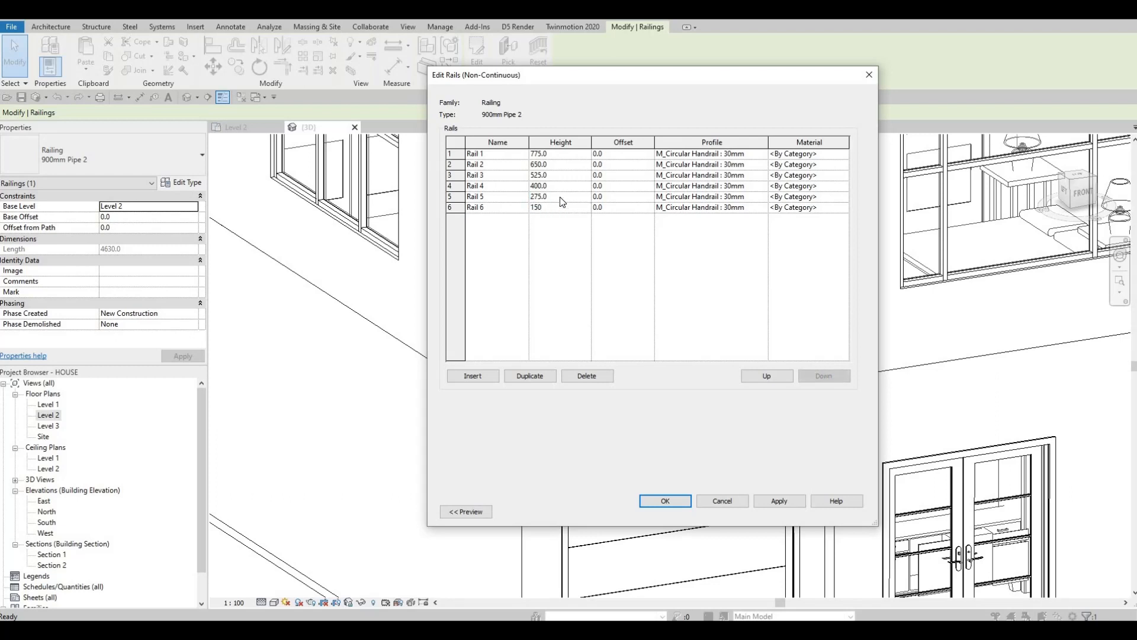
# Set the height of Rail 5 to 300 and of Rail 4 to 450
pyautogui.click(560, 197)
pyautogui.write('30')
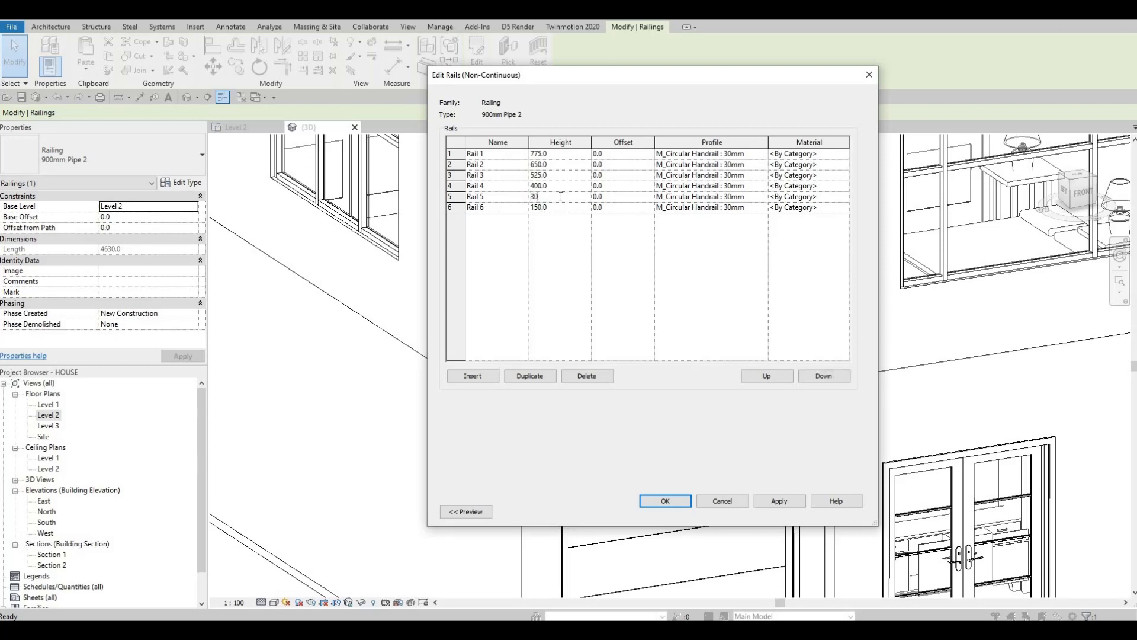
pyautogui.write('0')
pyautogui.click(558, 185)
pyautogui.write('45')
# Set the height of Rail 3 to 600 and of Rail 2 to 750
pyautogui.click(558, 176)
pyautogui.press('F1')
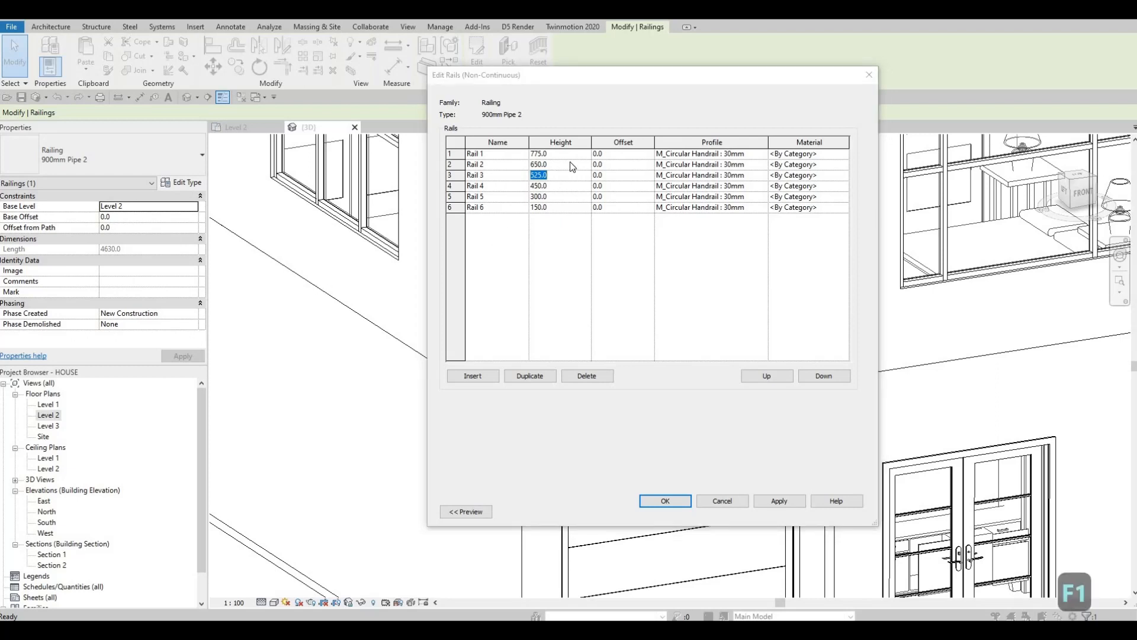
pyautogui.click(552, 175)
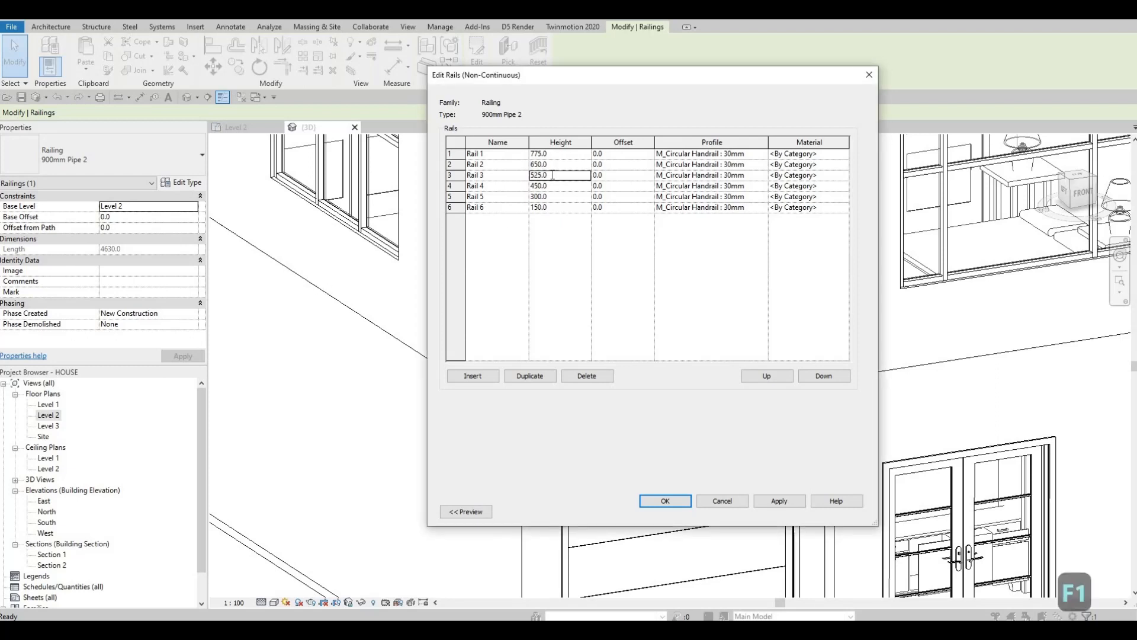
pyautogui.moveTo(549, 175); pyautogui.dragTo(521, 174)
pyautogui.write('600')
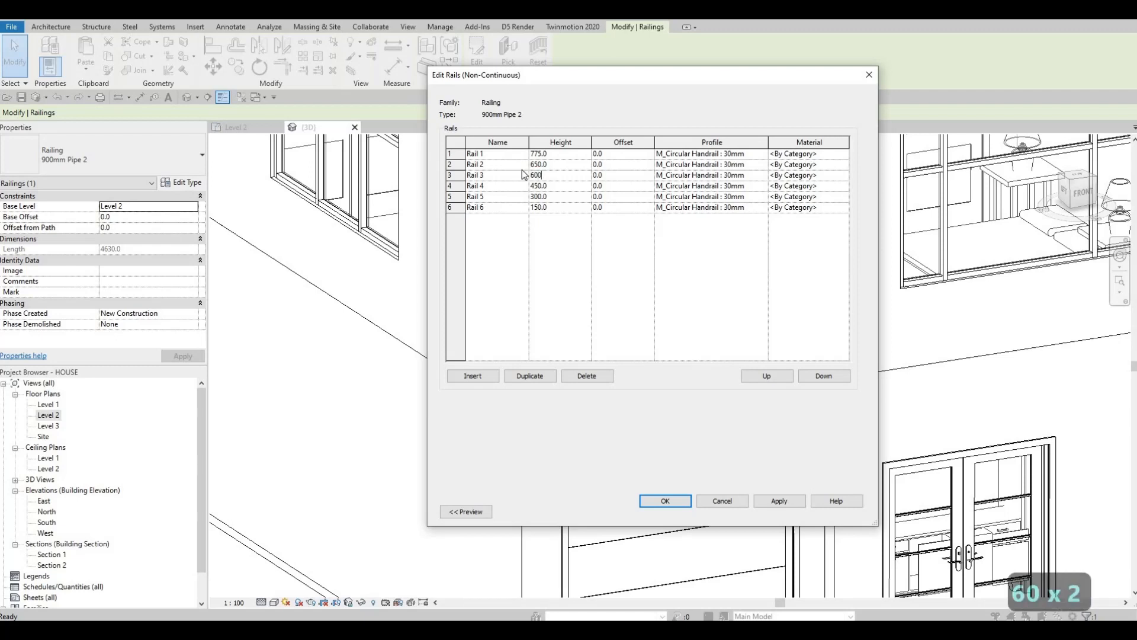
pyautogui.click(564, 163)
pyautogui.write('750')
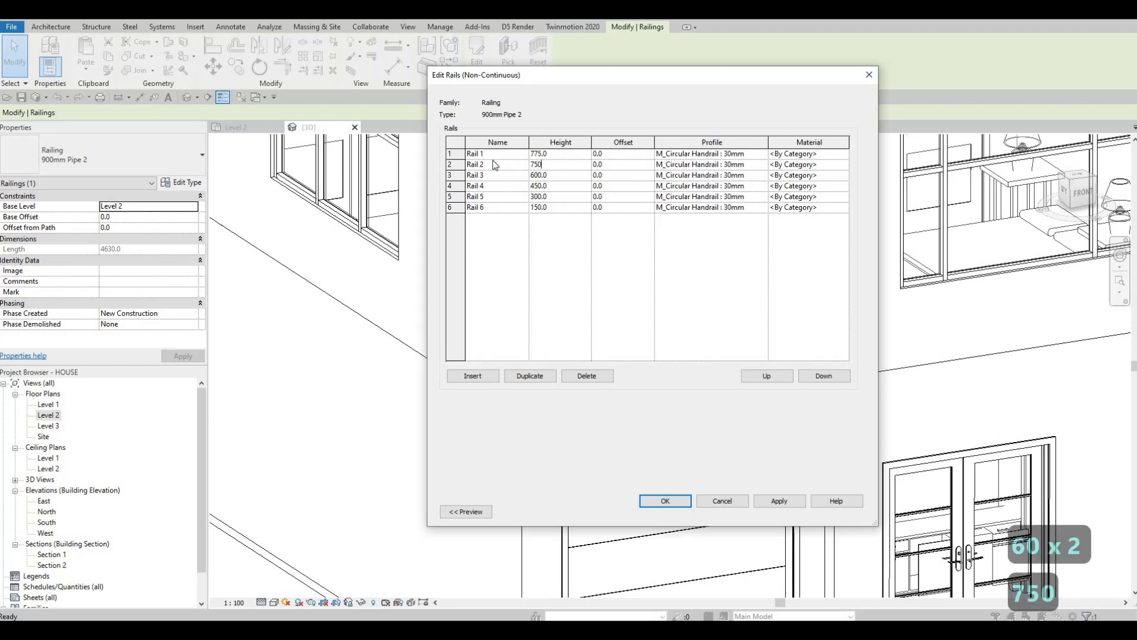
# Delete Rail 1 from the non-continuous rail structure and apply the changes to the railing type
pyautogui.click(467, 153)
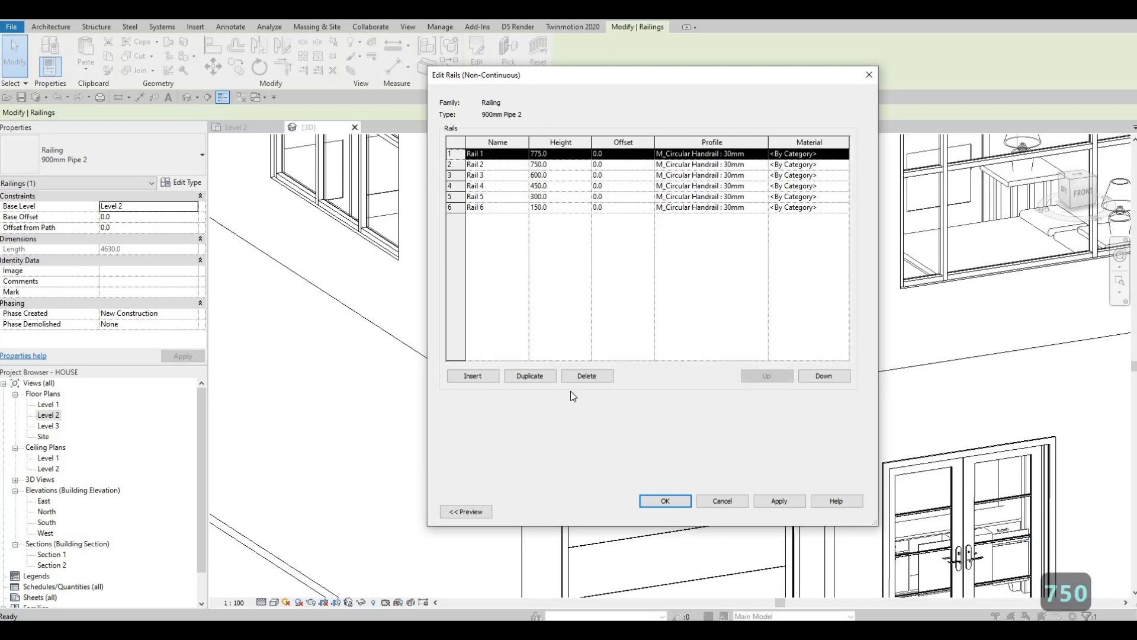
pyautogui.click(583, 377)
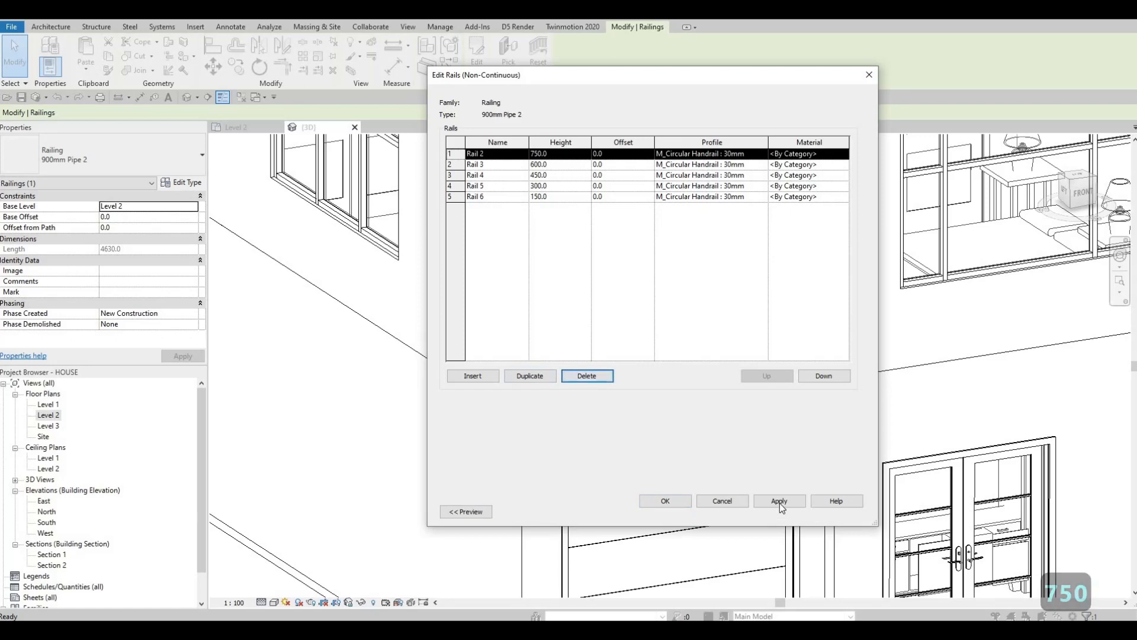
pyautogui.click(779, 501)
pyautogui.press('Return')
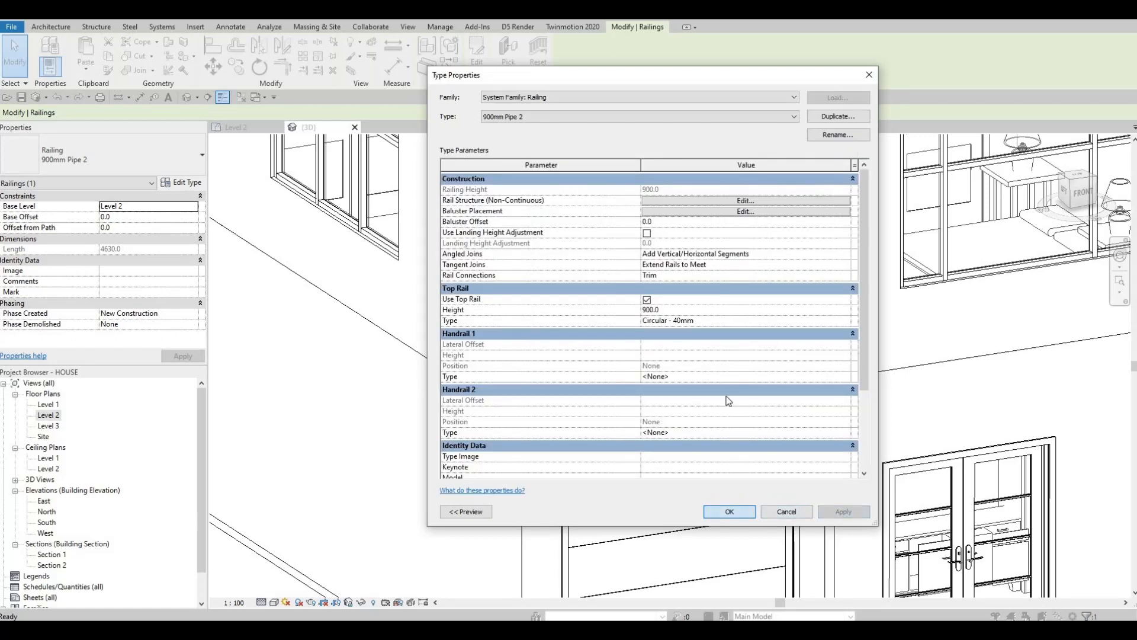
pyautogui.press('Return')
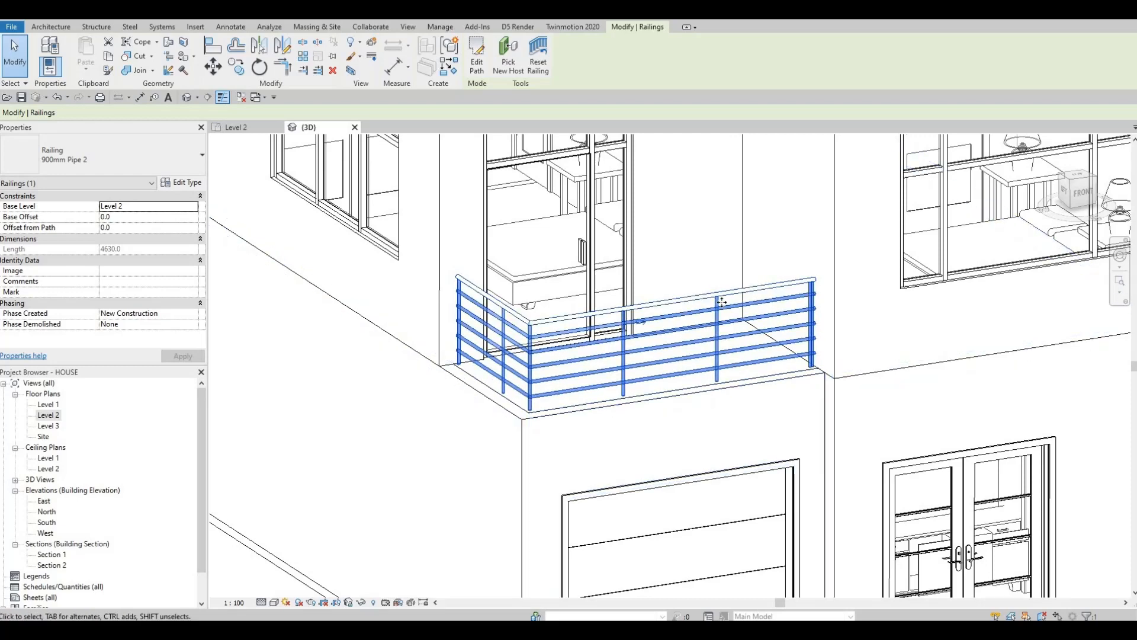
# Change the profile of the railing's Circular - 40mm top rail type to M_Rectangular Handrail : 50 x 50mm
pyautogui.click(175, 184)
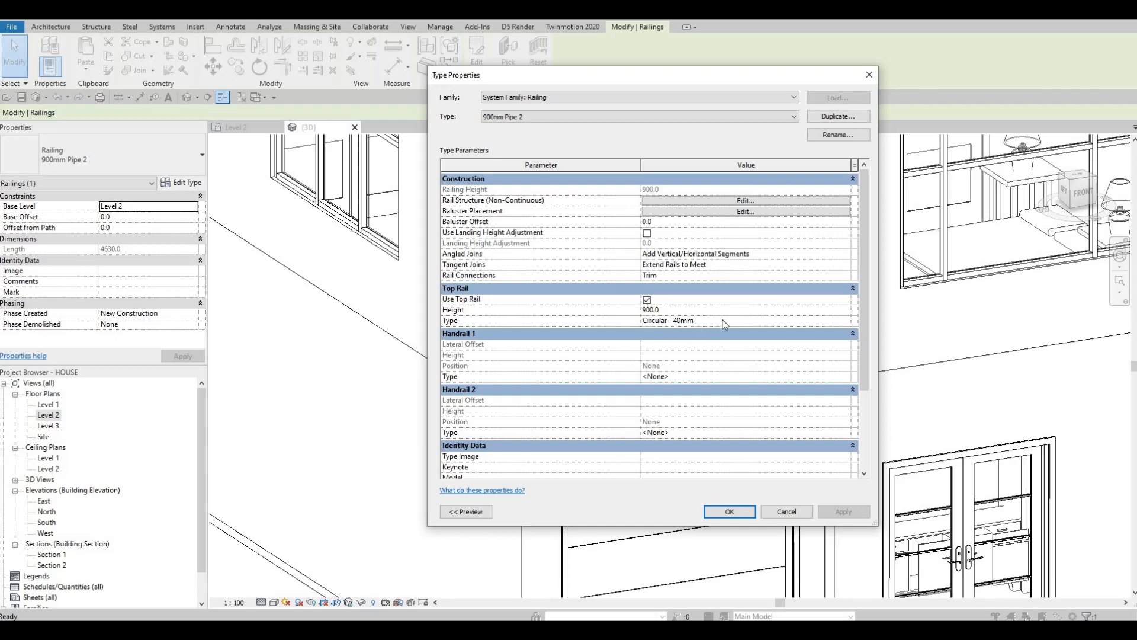
pyautogui.click(847, 324)
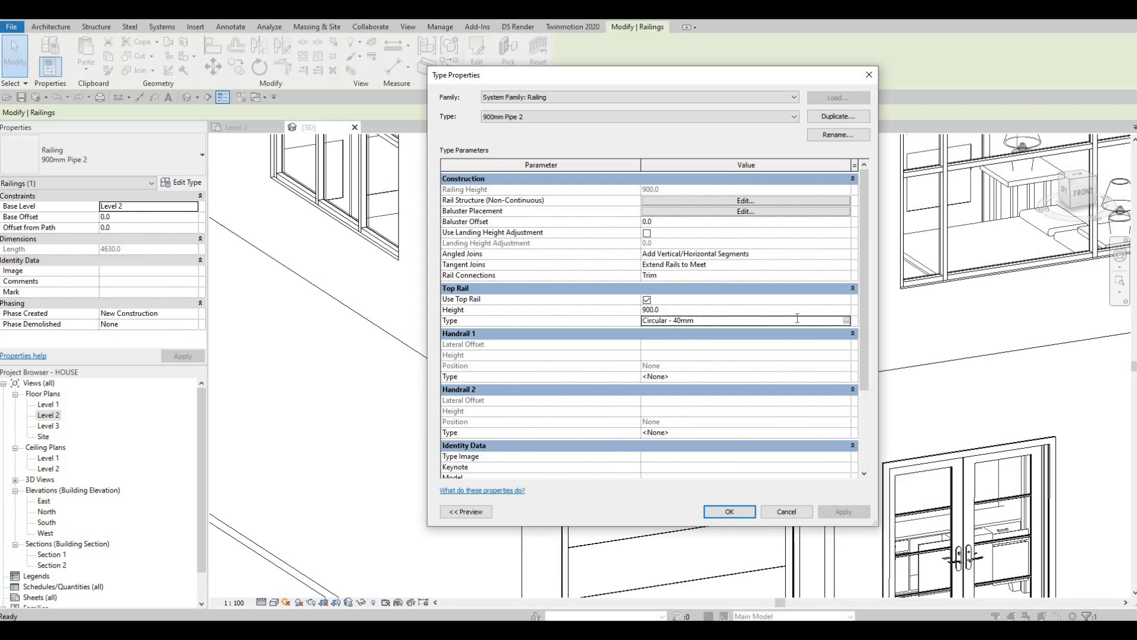
pyautogui.click(847, 321)
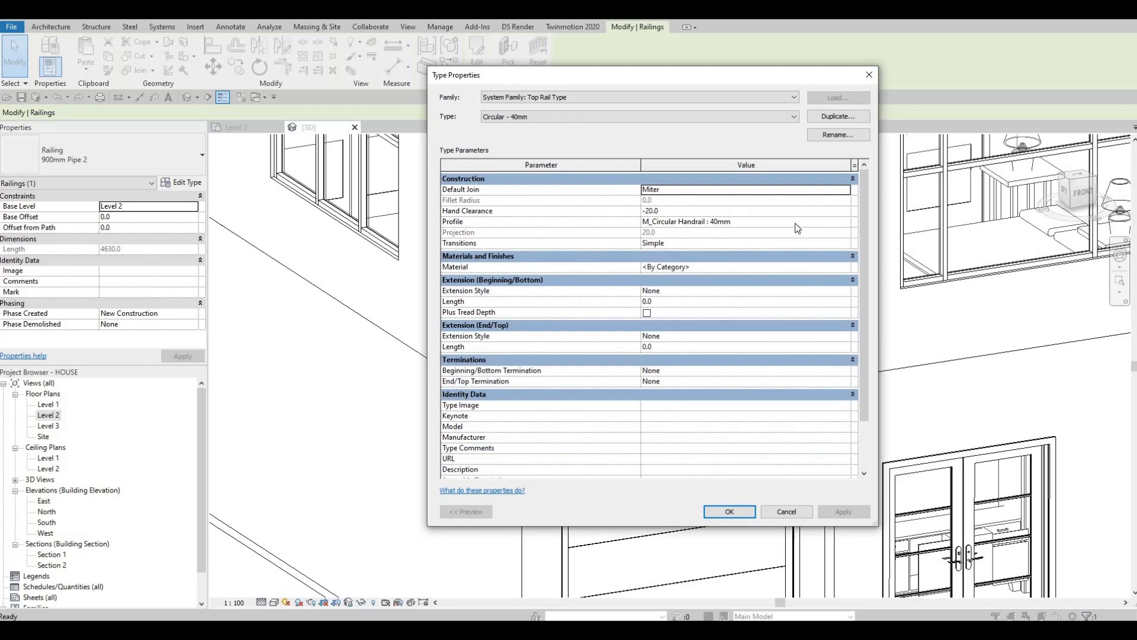
pyautogui.click(847, 224)
pyautogui.click(845, 222)
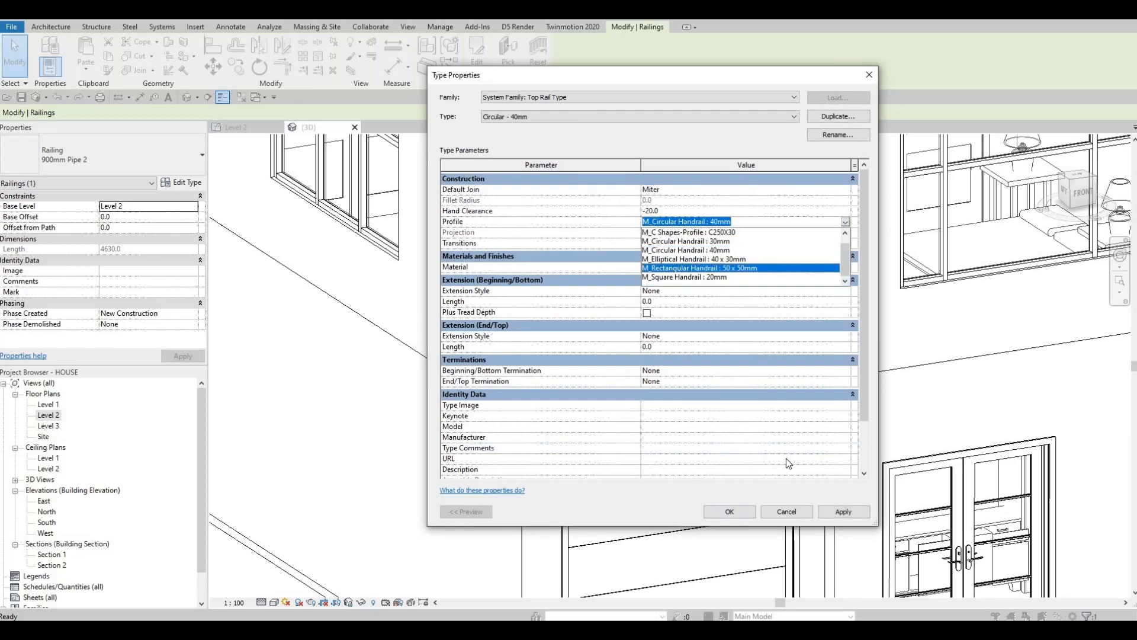
pyautogui.click(710, 268)
pyautogui.click(730, 513)
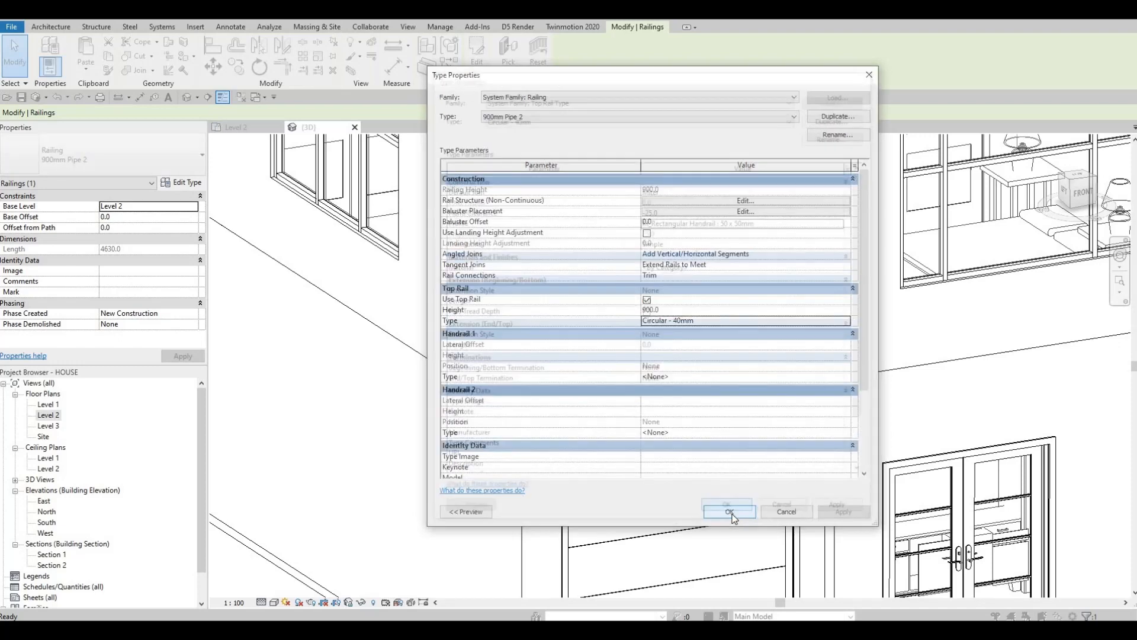
pyautogui.click(731, 513)
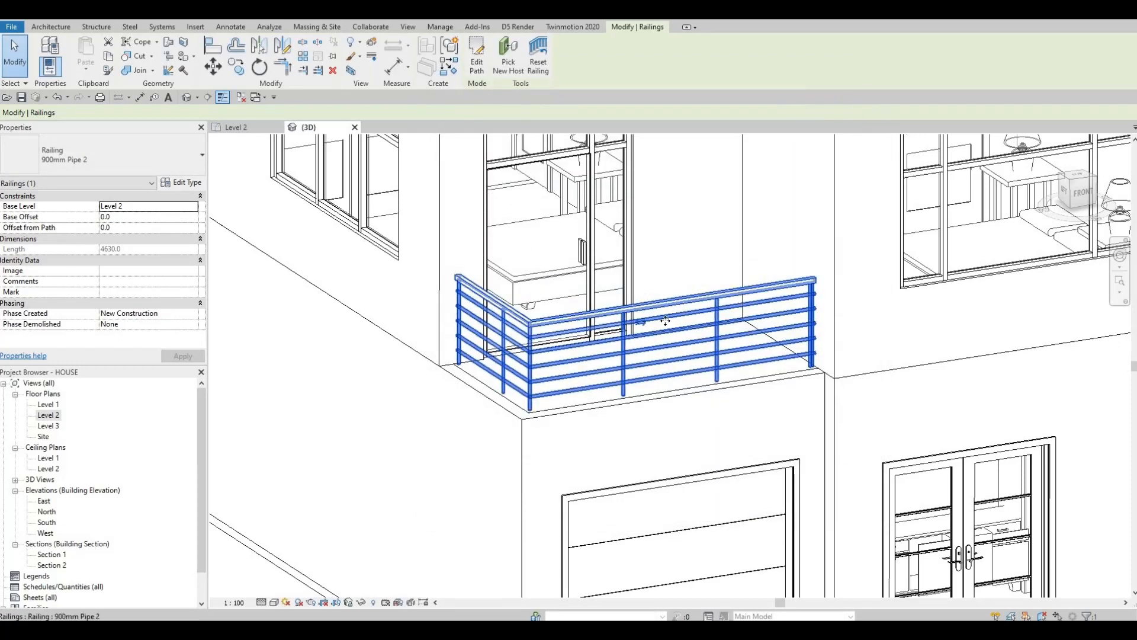
# Change the regular baluster family in the railing's main baluster pattern to M_Baluster - Square : 20mm and apply it
pyautogui.click(196, 184)
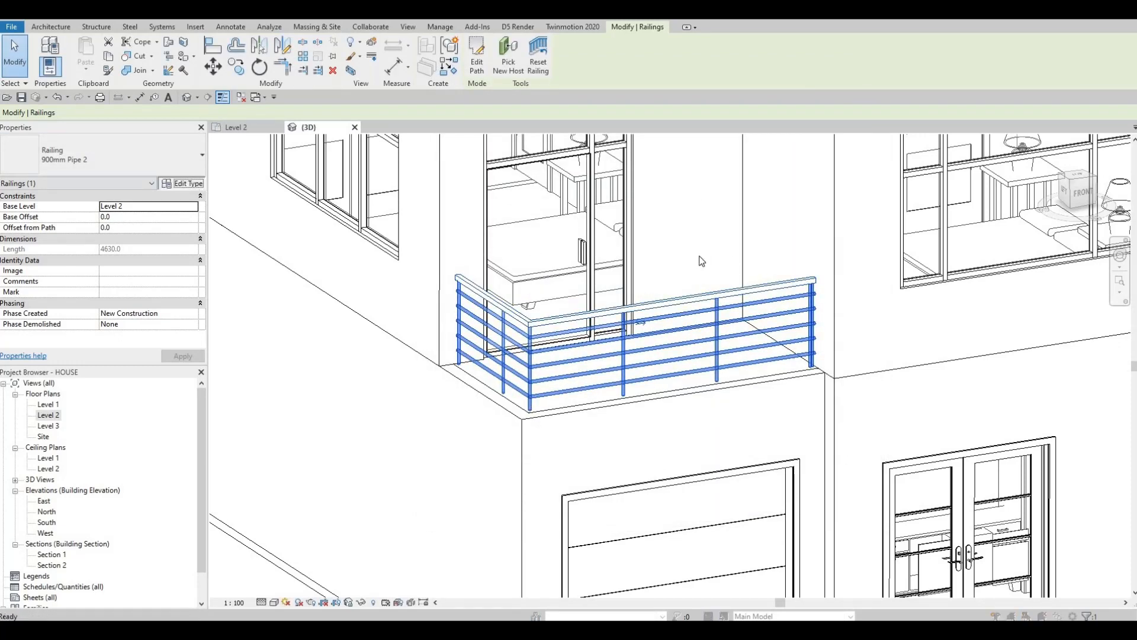
pyautogui.press('Escape')
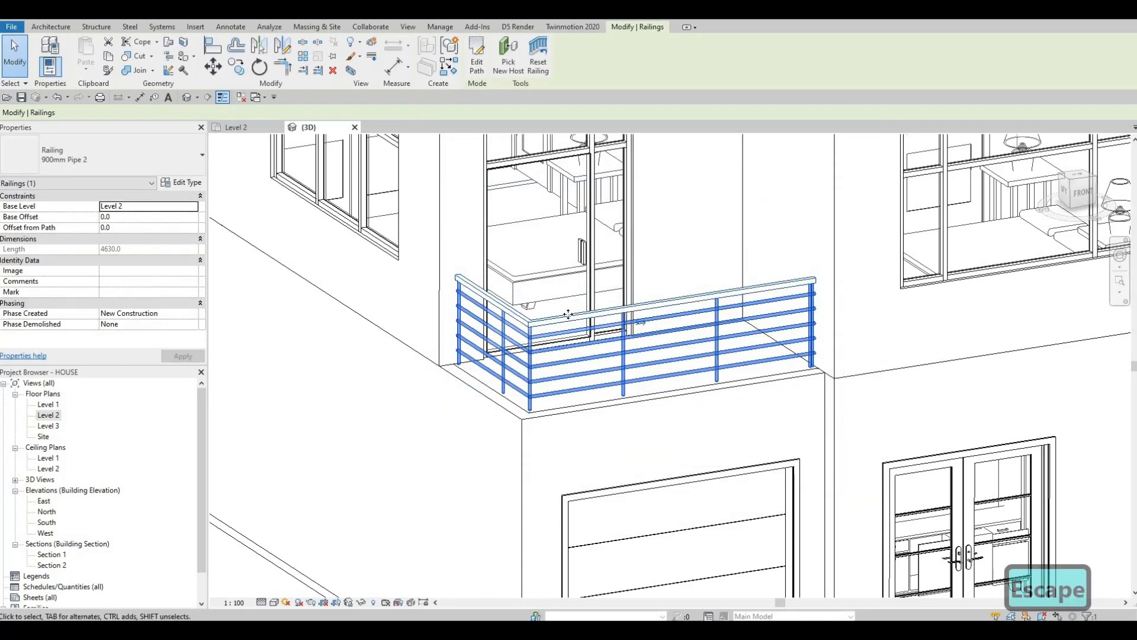
pyautogui.click(180, 184)
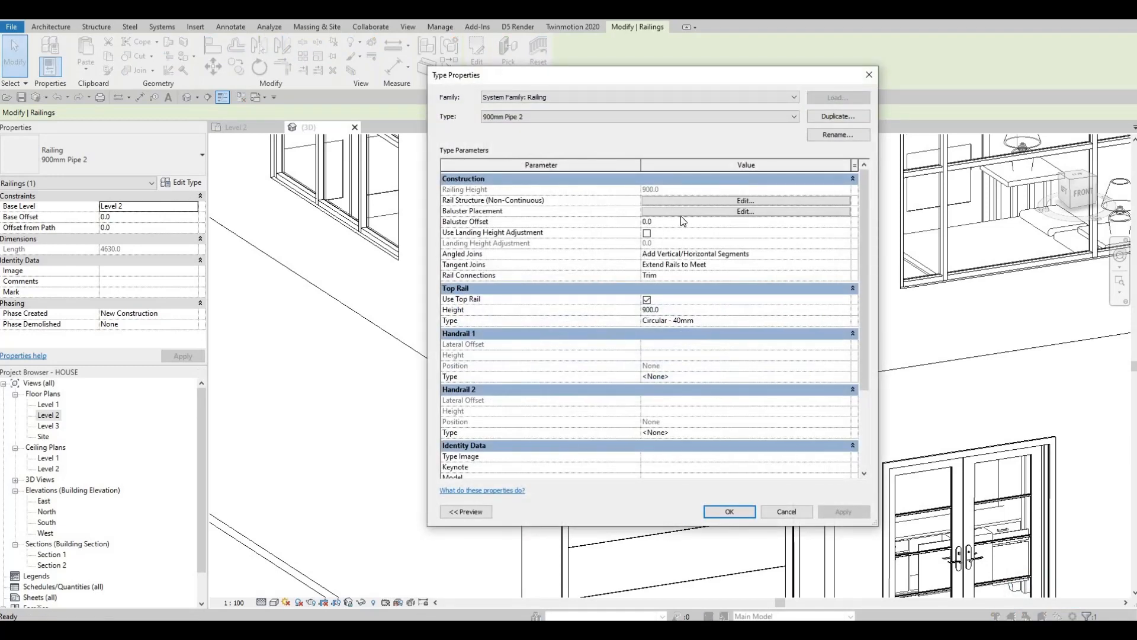
pyautogui.click(681, 212)
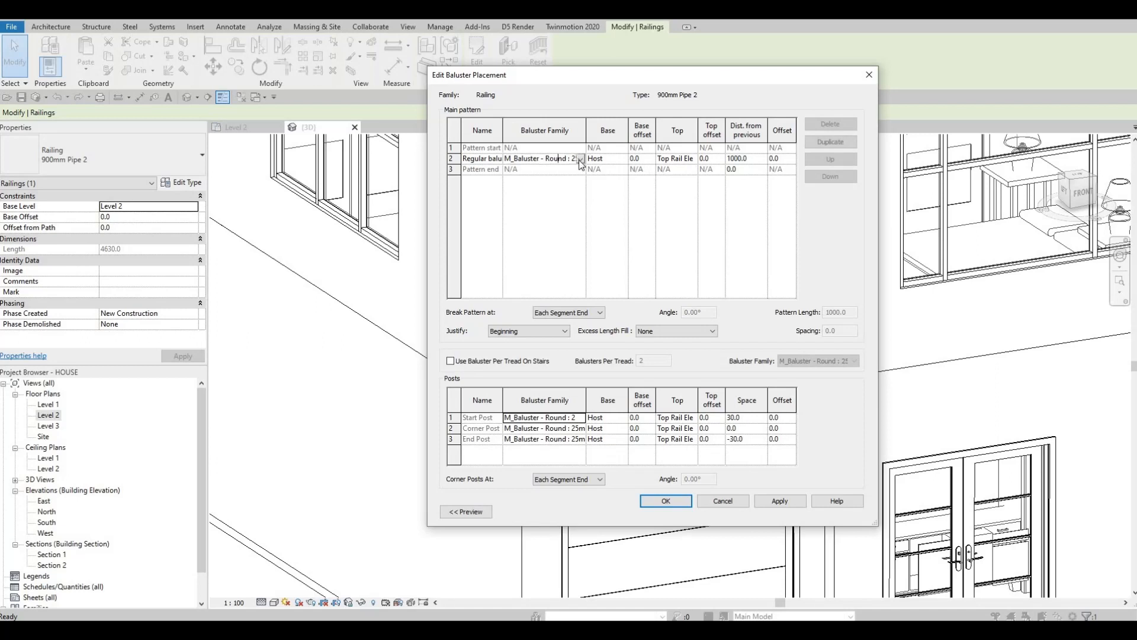
pyautogui.click(581, 158)
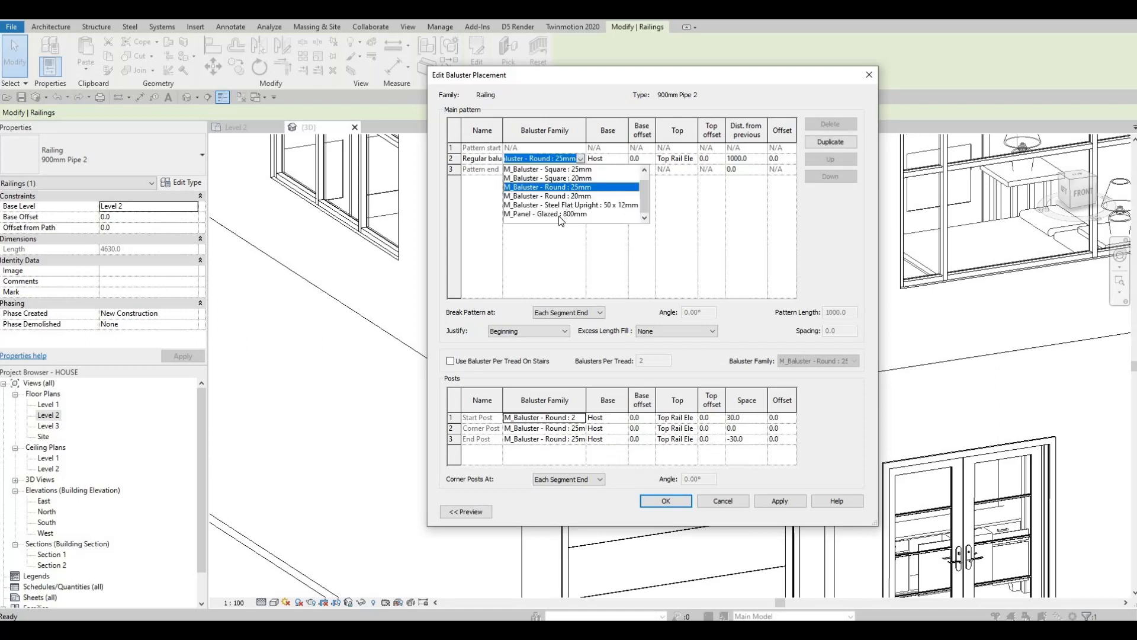
pyautogui.click(565, 178)
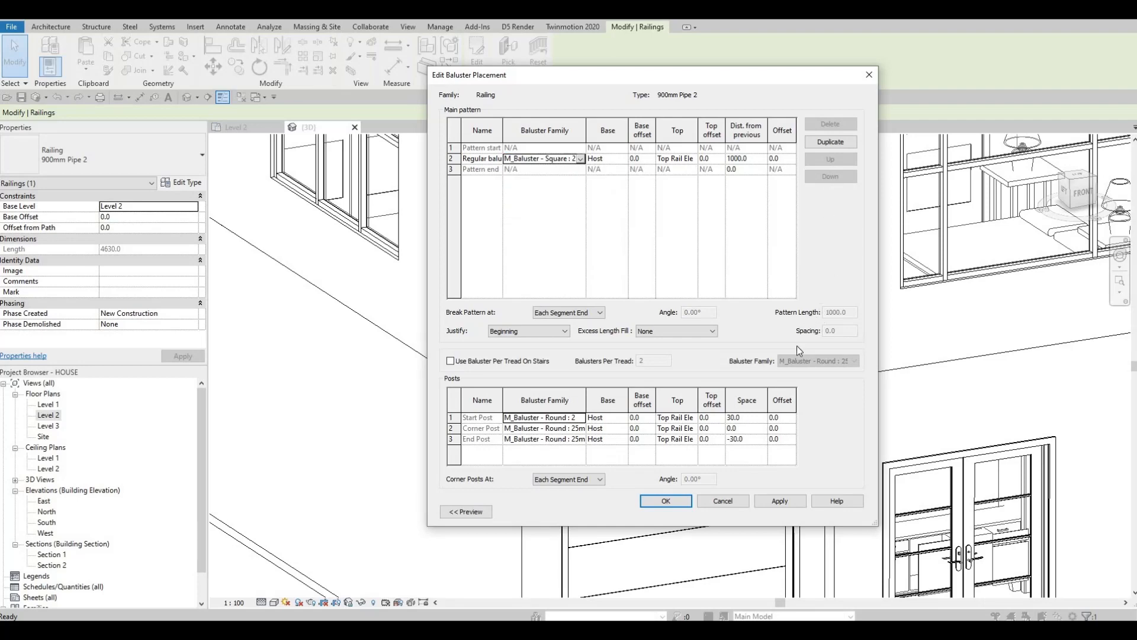
pyautogui.click(778, 500)
pyautogui.click(665, 501)
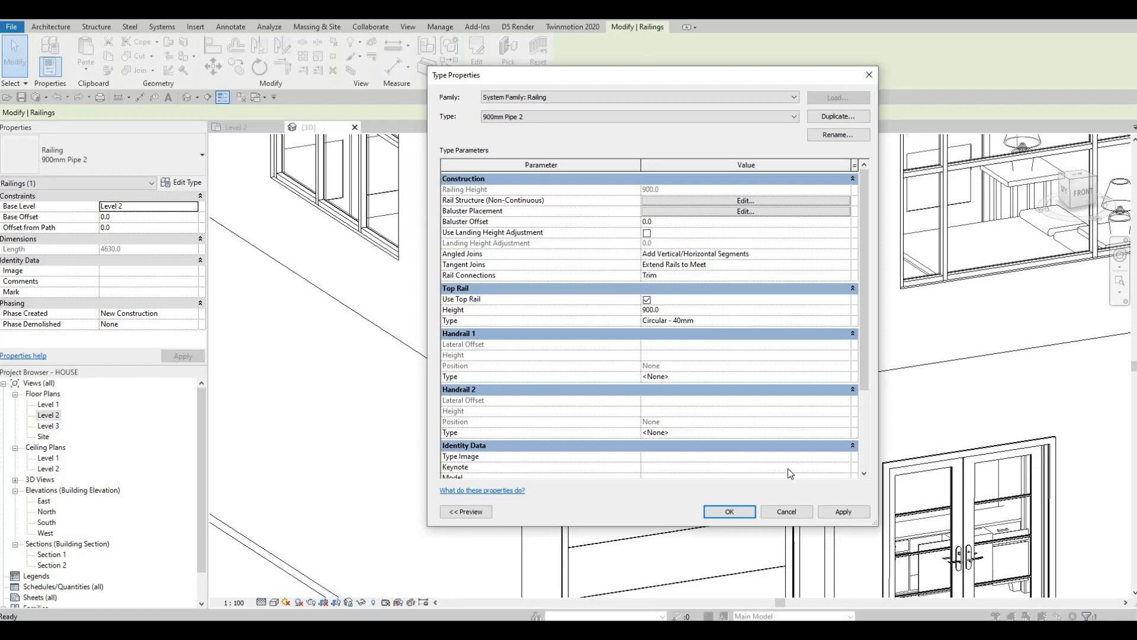
pyautogui.click(729, 511)
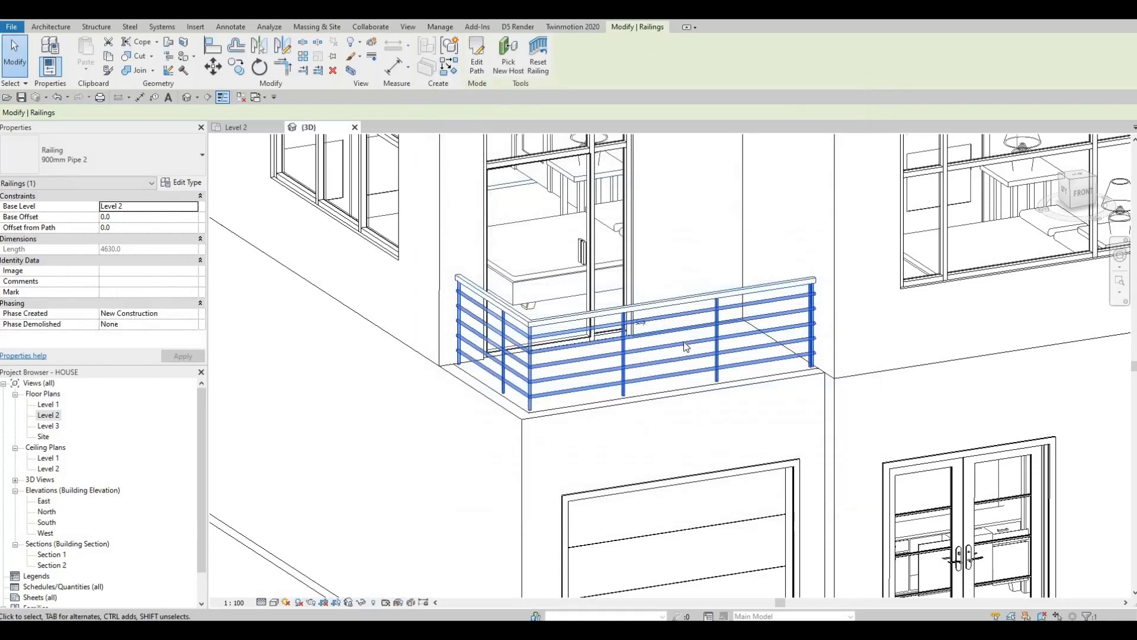
# Deselect the balcony railing and examine its end post, intermediate posts and corner post up close
pyautogui.press('Escape')
pyautogui.scroll(5, 805, 300)
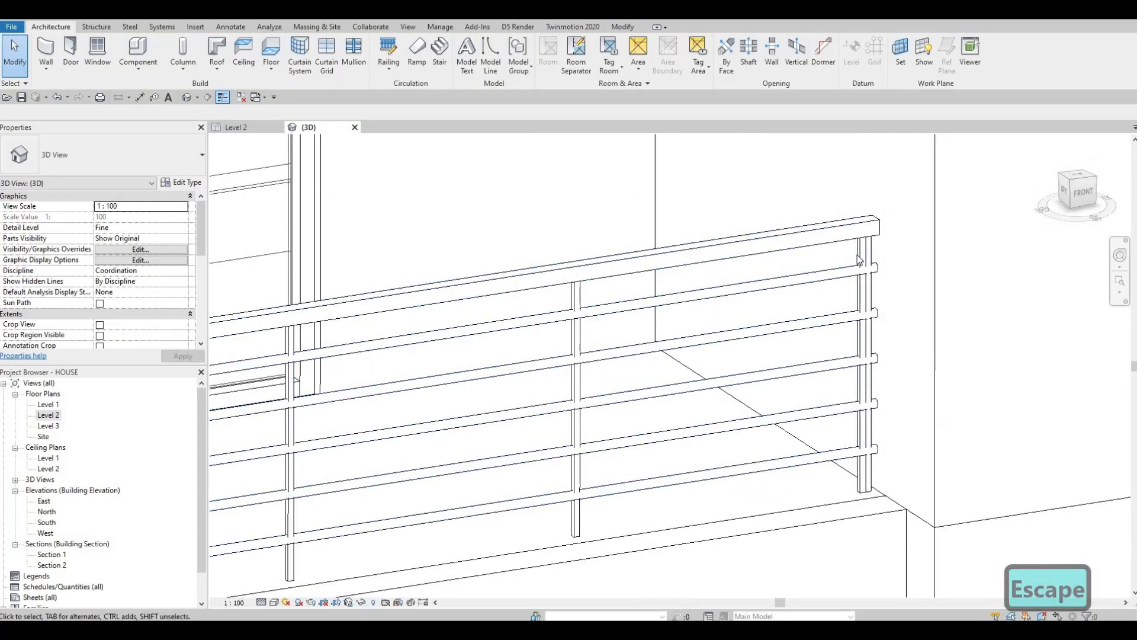
pyautogui.scroll(-4, 770, 296)
pyautogui.moveTo(414, 397); pyautogui.dragTo(746, 428, button='middle')
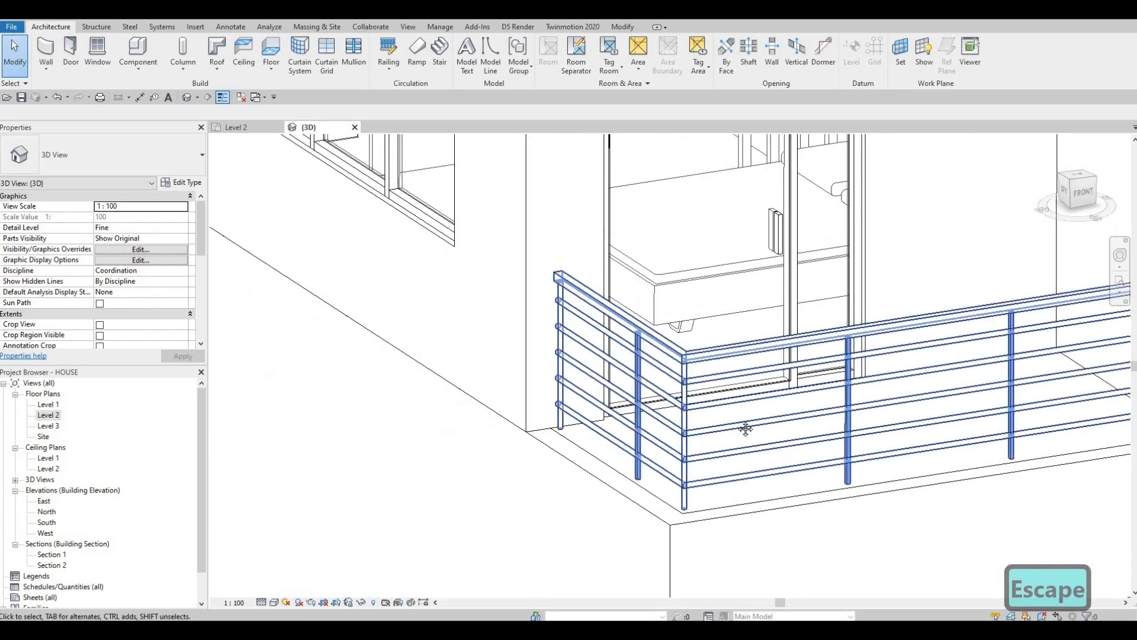
pyautogui.scroll(3, 559, 281)
pyautogui.moveTo(638, 350); pyautogui.dragTo(592, 298, button='middle')
pyautogui.scroll(-1, 689, 362)
pyautogui.moveTo(707, 368); pyautogui.dragTo(666, 303, button='middle')
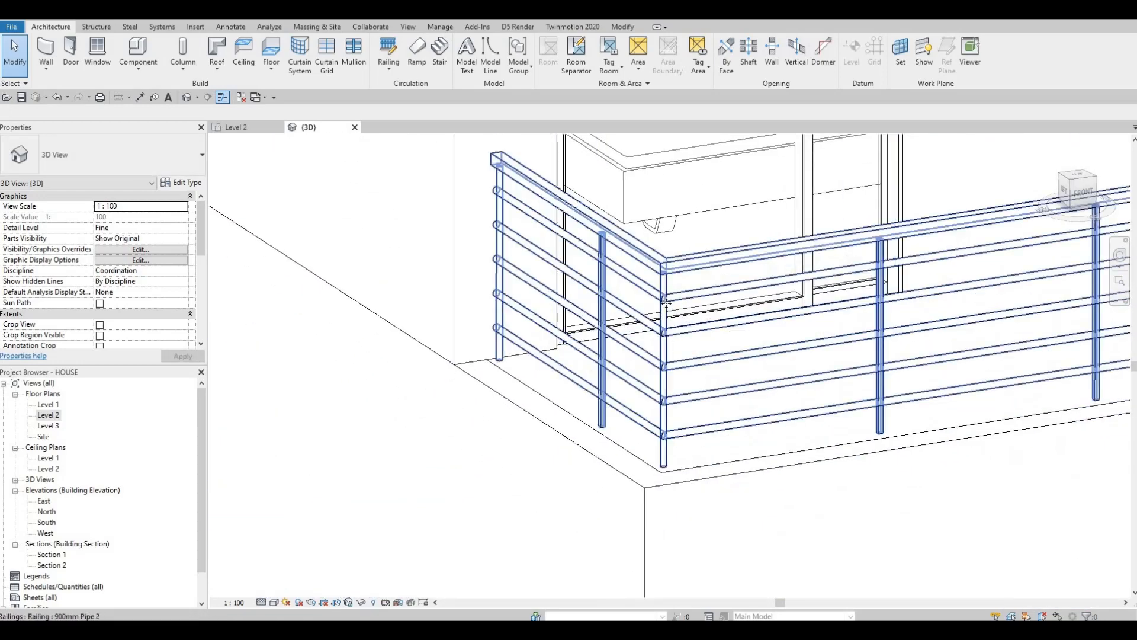
# Reopen the railing type's non-continuous rail structure and set Rail 2's profile to M_Rectangular Handrail : 50 x 50mm
pyautogui.click(232, 241)
pyautogui.click(181, 182)
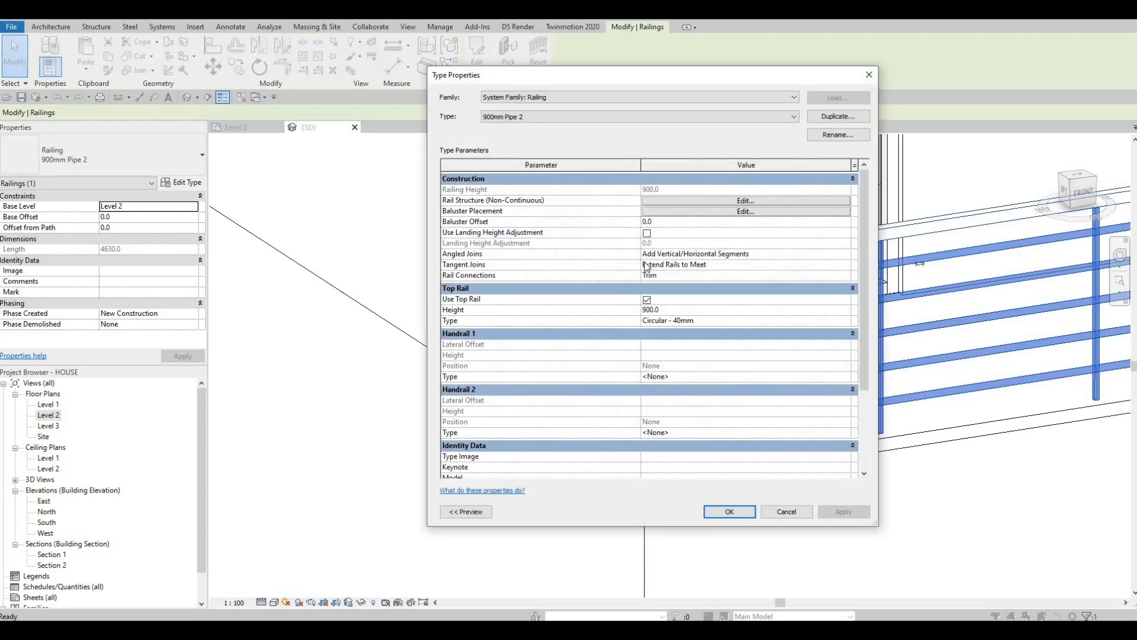
pyautogui.click(672, 201)
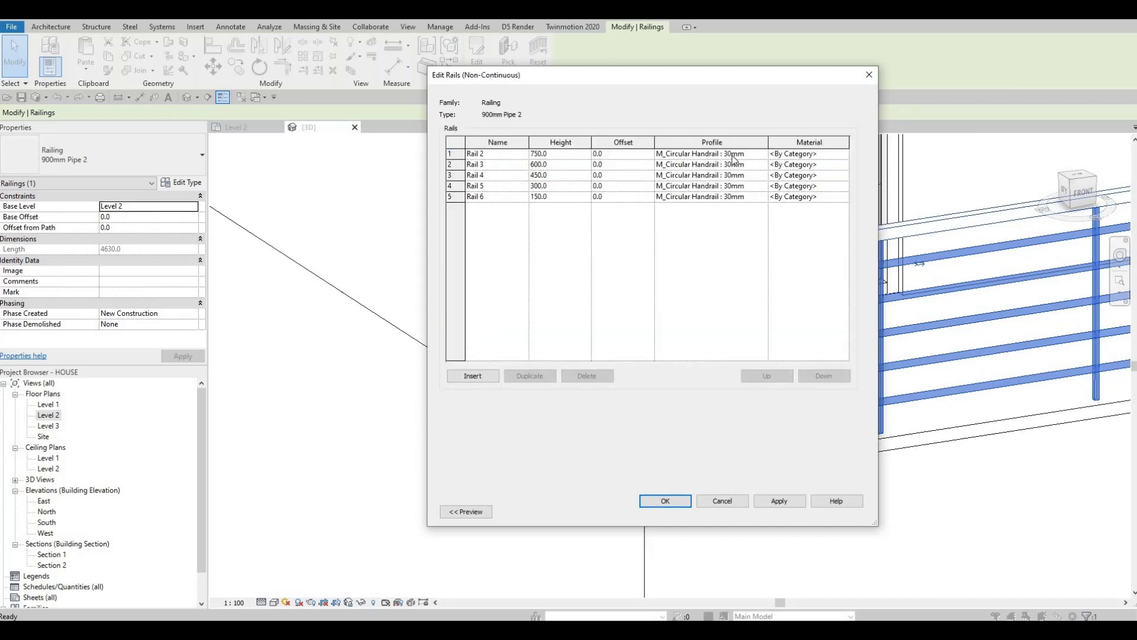
pyautogui.click(764, 155)
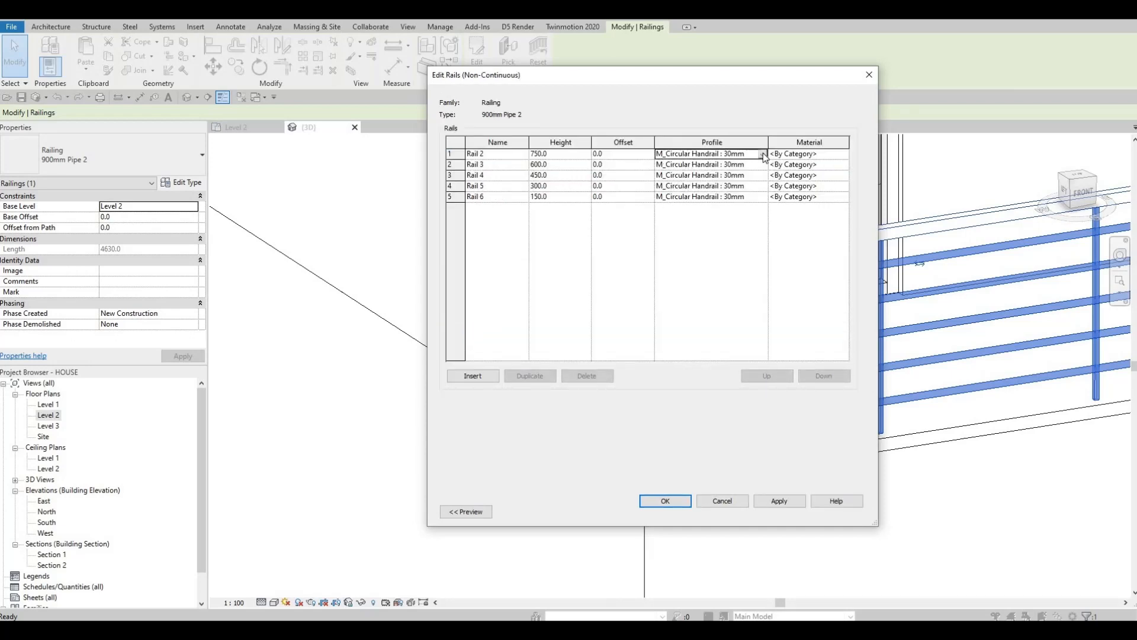
pyautogui.click(763, 154)
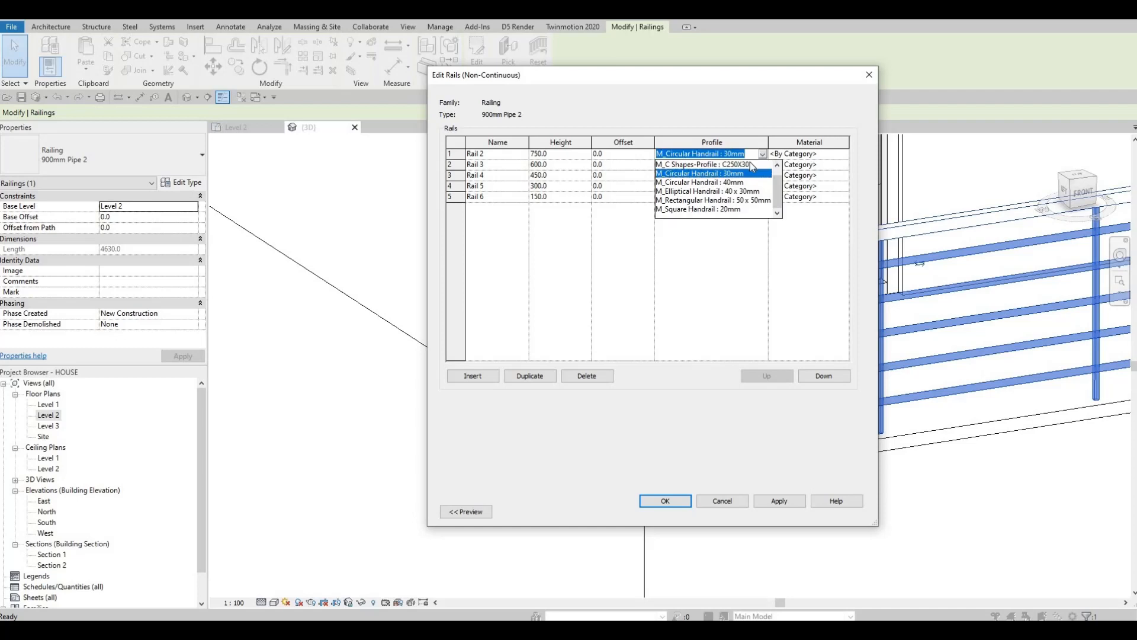
pyautogui.click(734, 200)
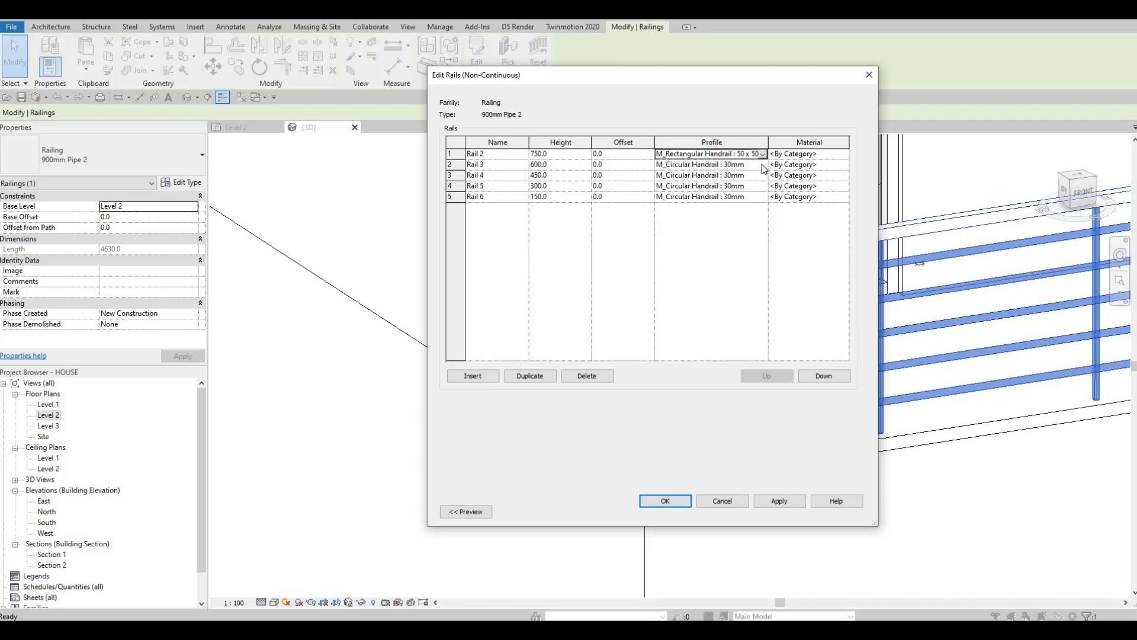
# Set the profile of Rail 3, Rail 4, Rail 5 and Rail 6 to M_Rectangular Handrail : 50 x 50mm
pyautogui.click(760, 165)
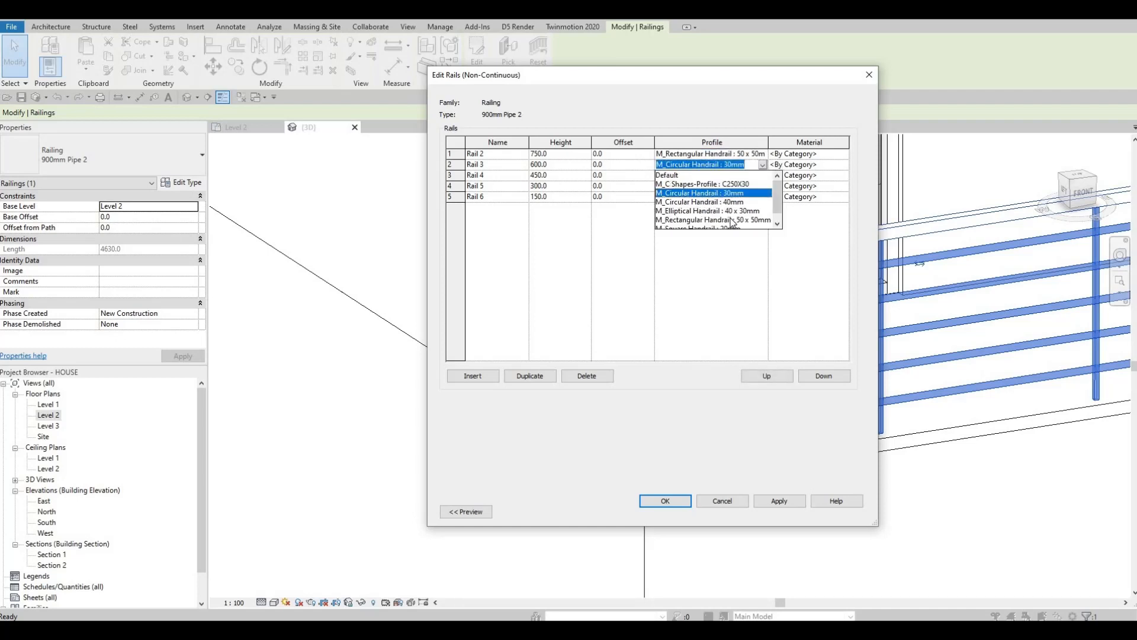
pyautogui.click(734, 219)
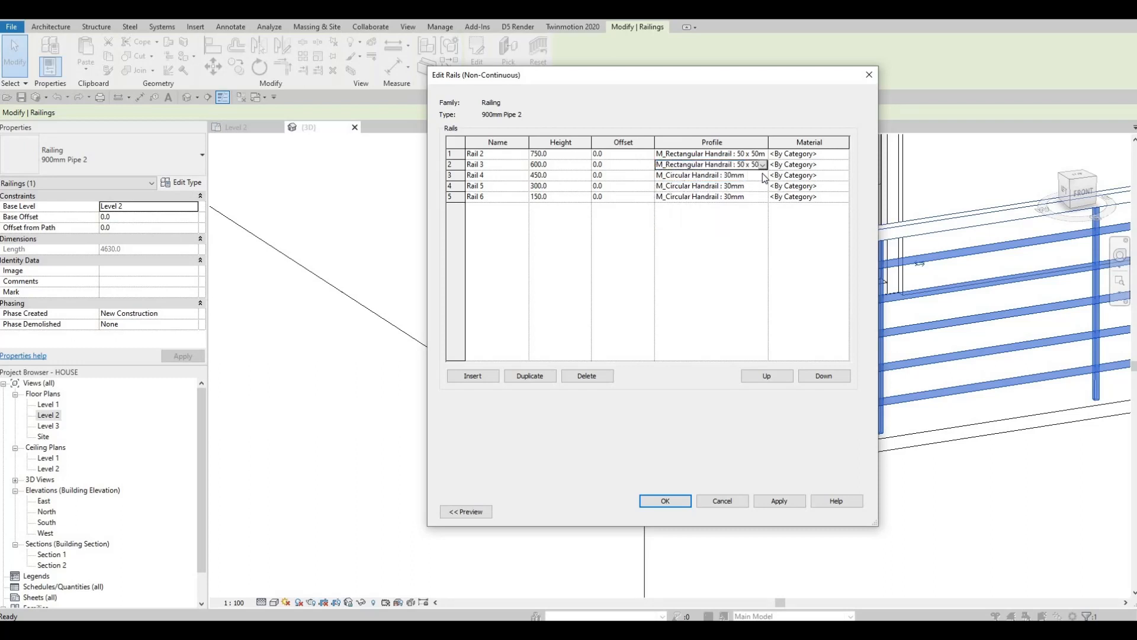
pyautogui.click(762, 175)
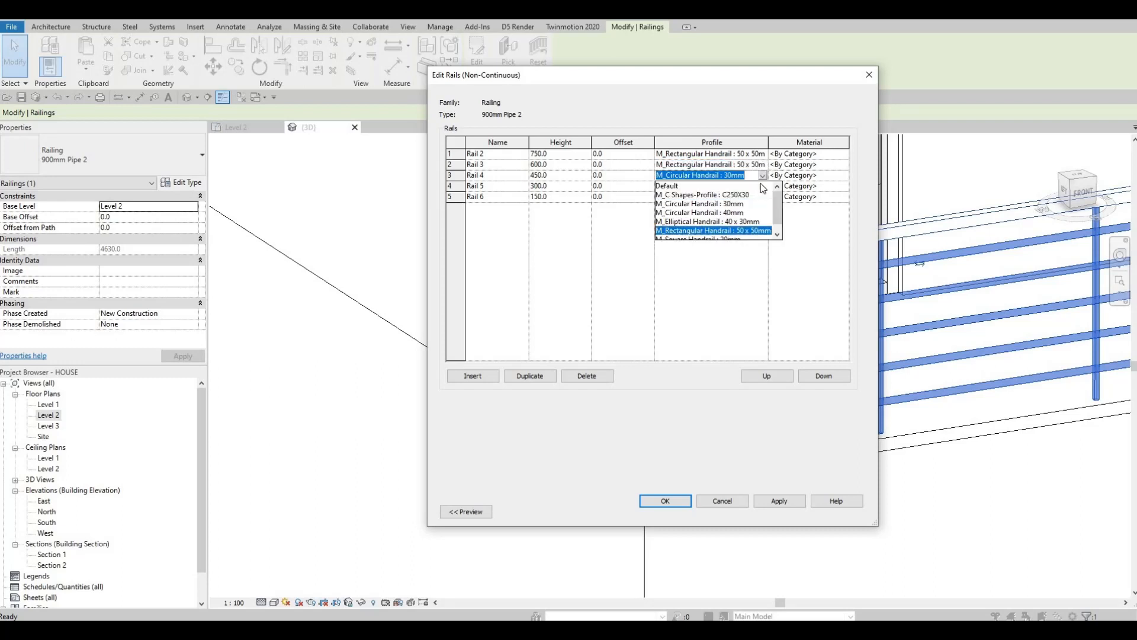
pyautogui.click(734, 230)
pyautogui.click(762, 185)
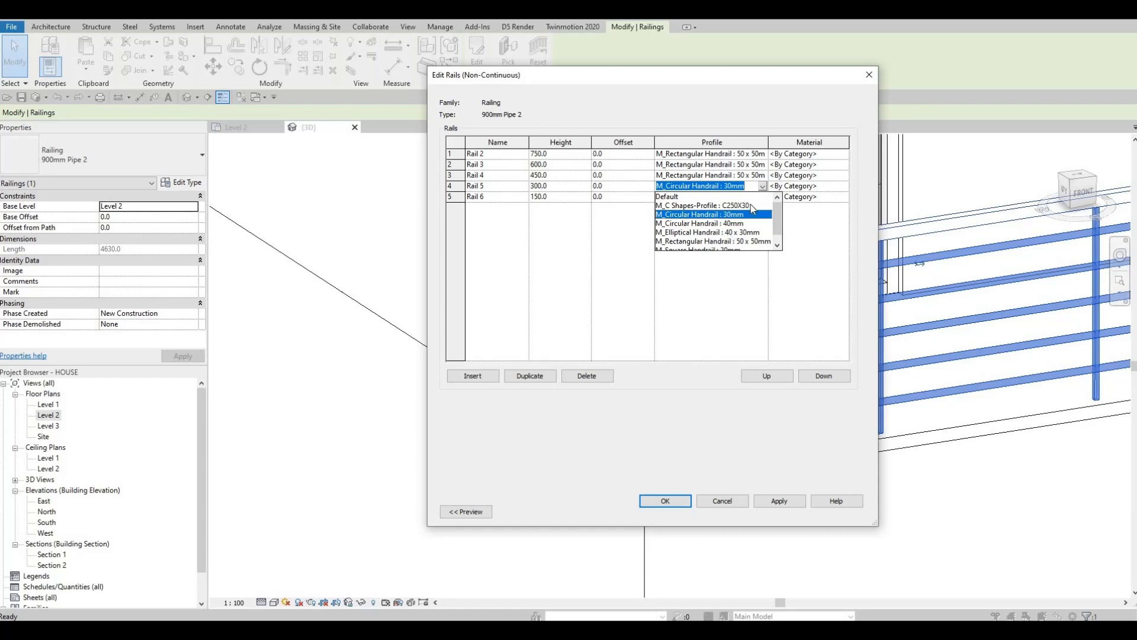
pyautogui.click(740, 241)
pyautogui.click(762, 197)
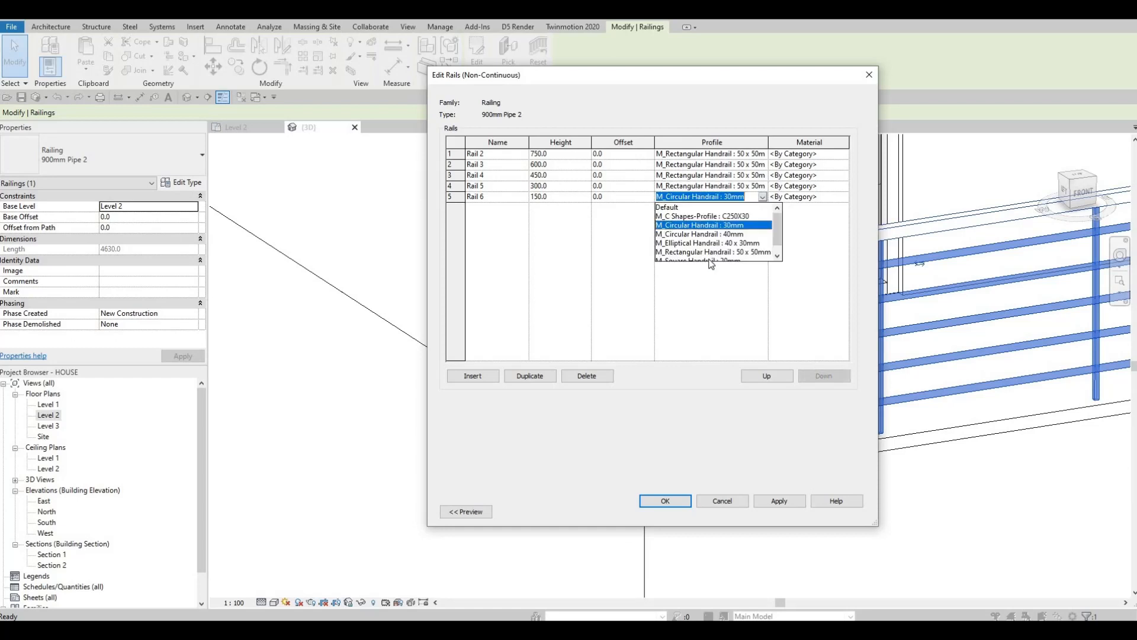
pyautogui.click(710, 253)
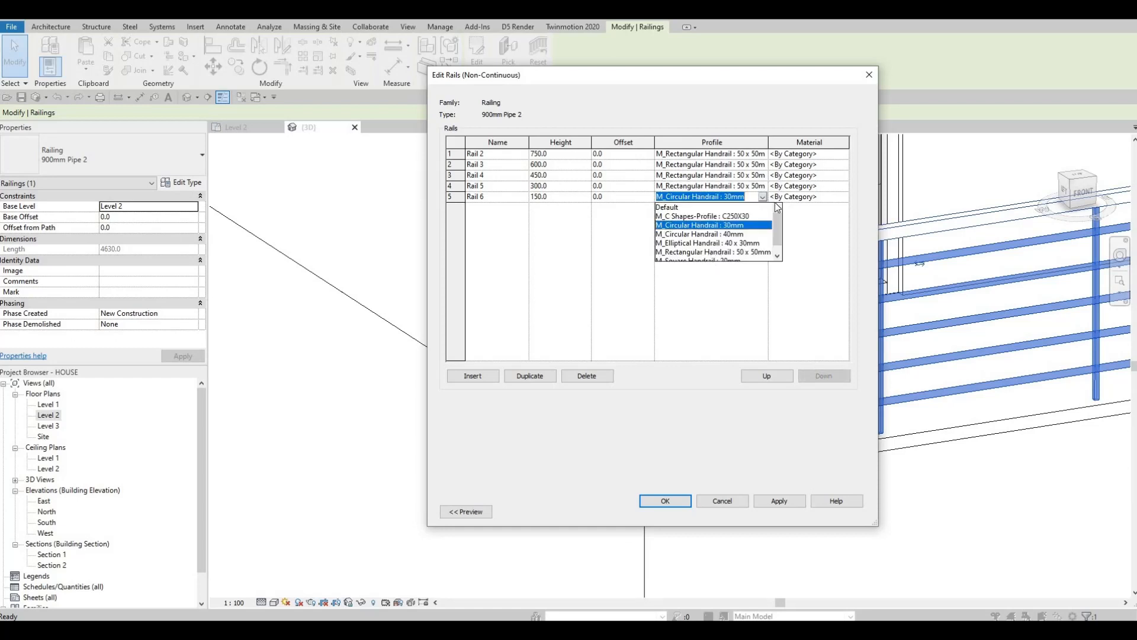
# Set Rail 2's material to Aluminum 5005, added from the Metal category of the AEC Materials library
pyautogui.click(822, 154)
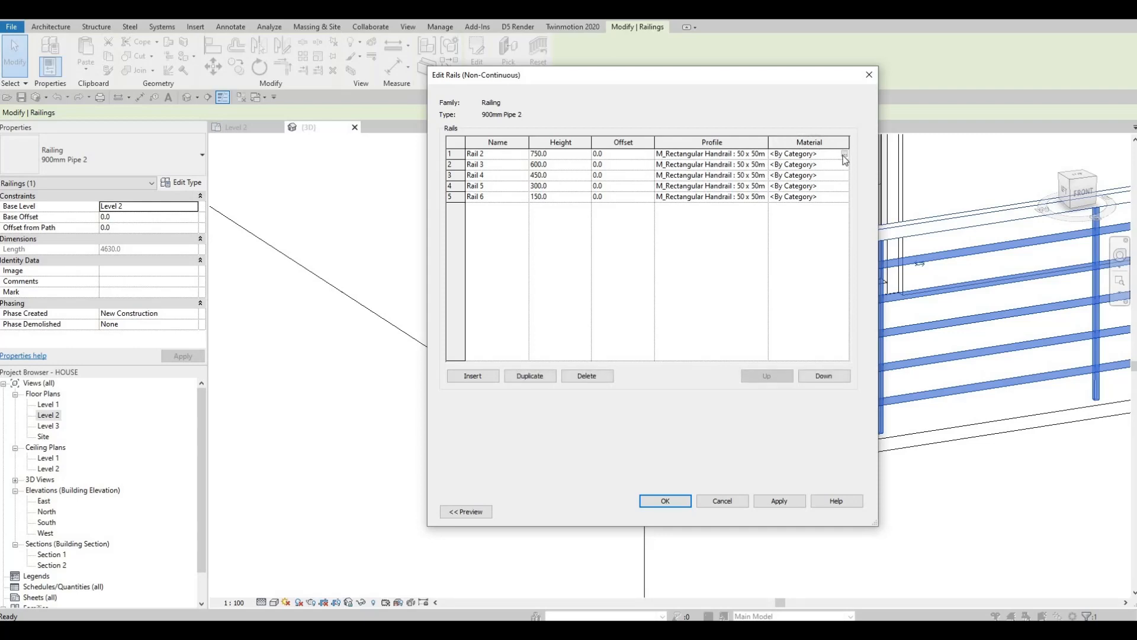
pyautogui.click(844, 154)
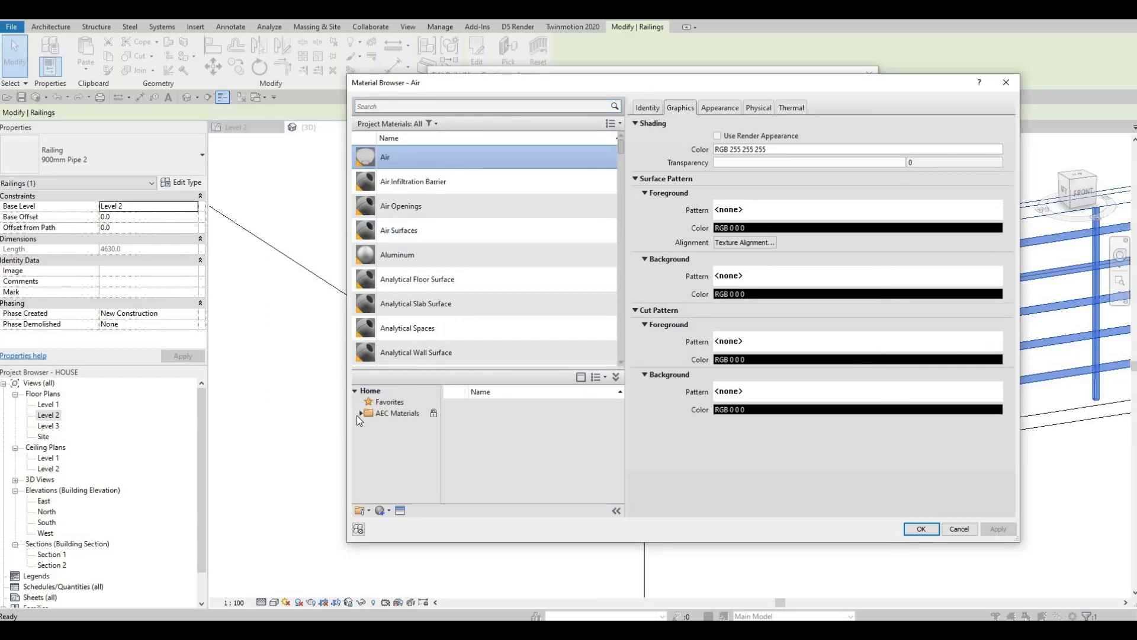
pyautogui.click(391, 413)
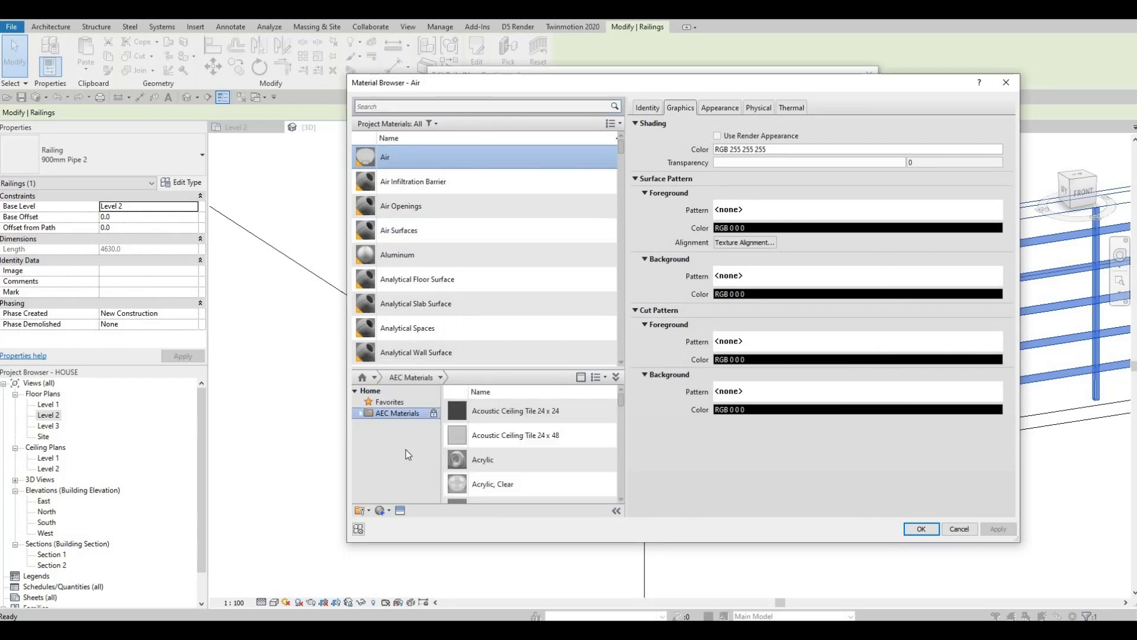
pyautogui.click(358, 413)
pyautogui.scroll(-2, 403, 470)
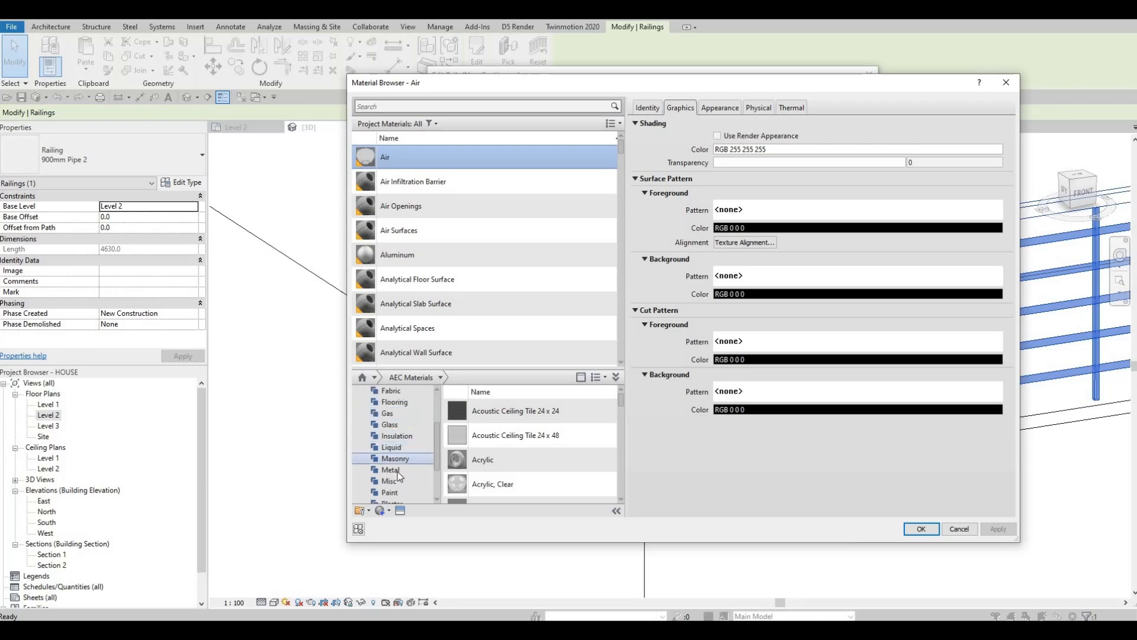
pyautogui.scroll(-1, 400, 481)
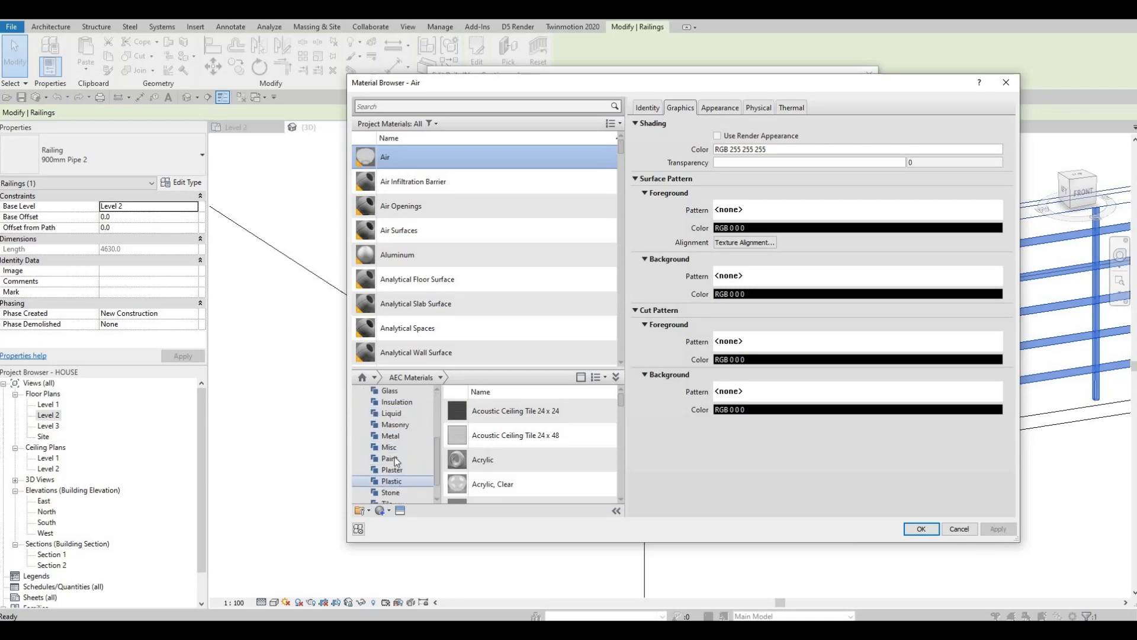
pyautogui.click(390, 436)
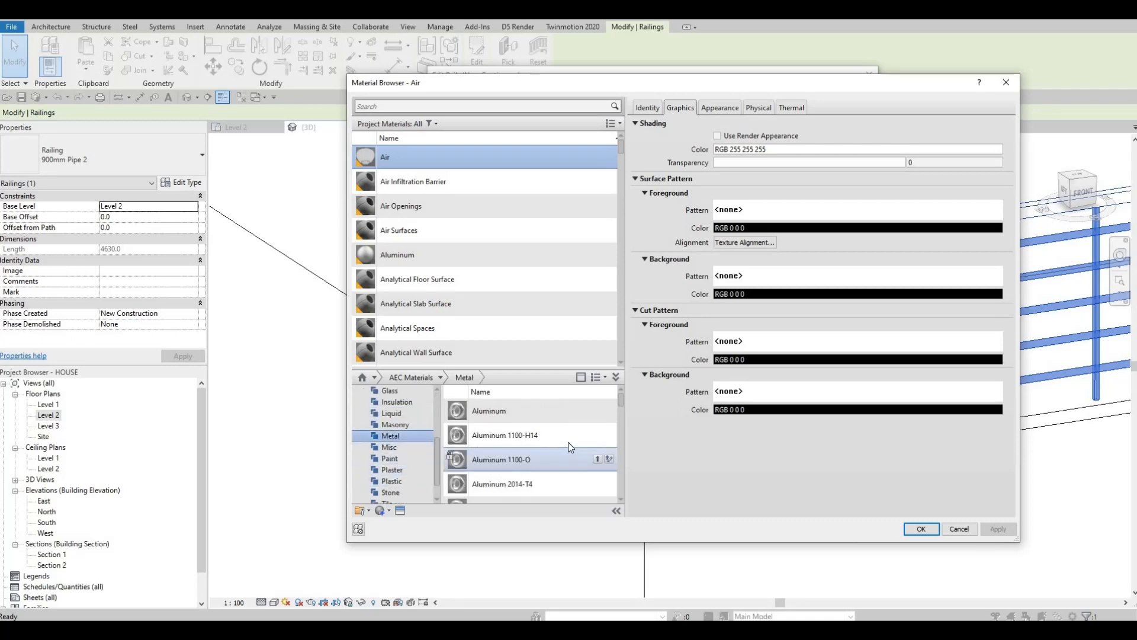
pyautogui.click(595, 434)
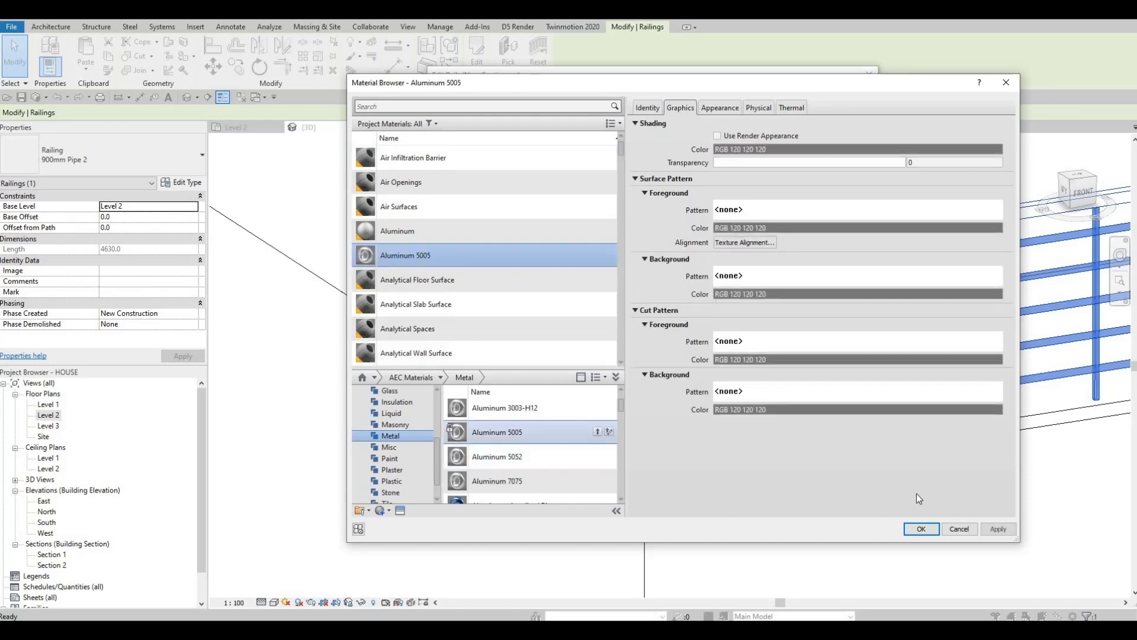
pyautogui.click(918, 528)
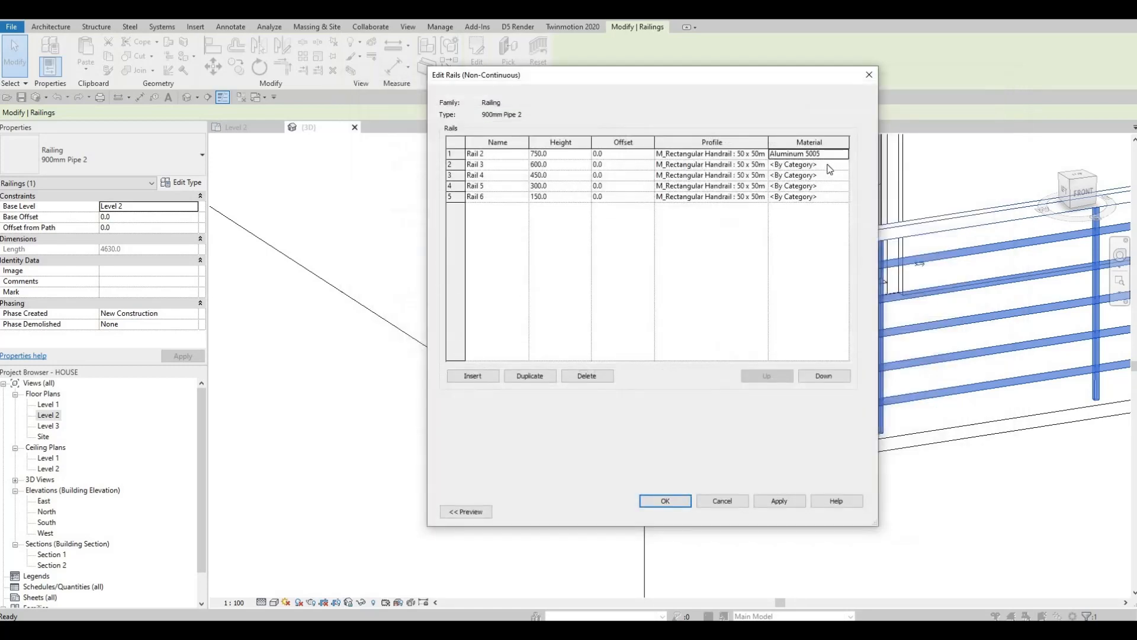
# Assign the Aluminum 5005 material to Rail 3 and Rail 4
pyautogui.click(843, 165)
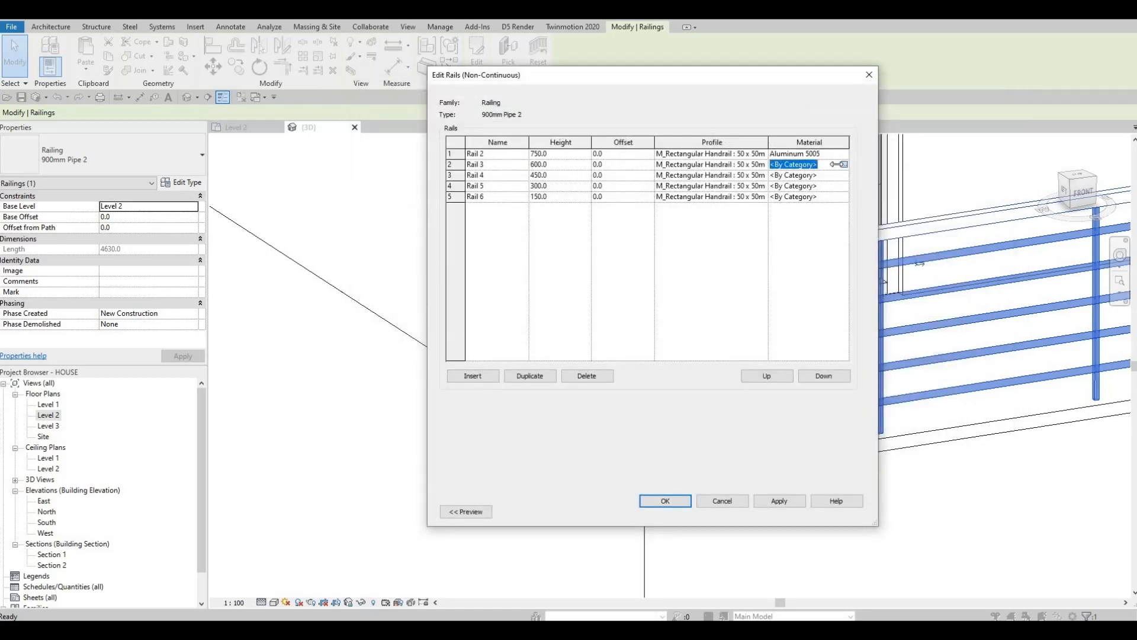
pyautogui.click(842, 164)
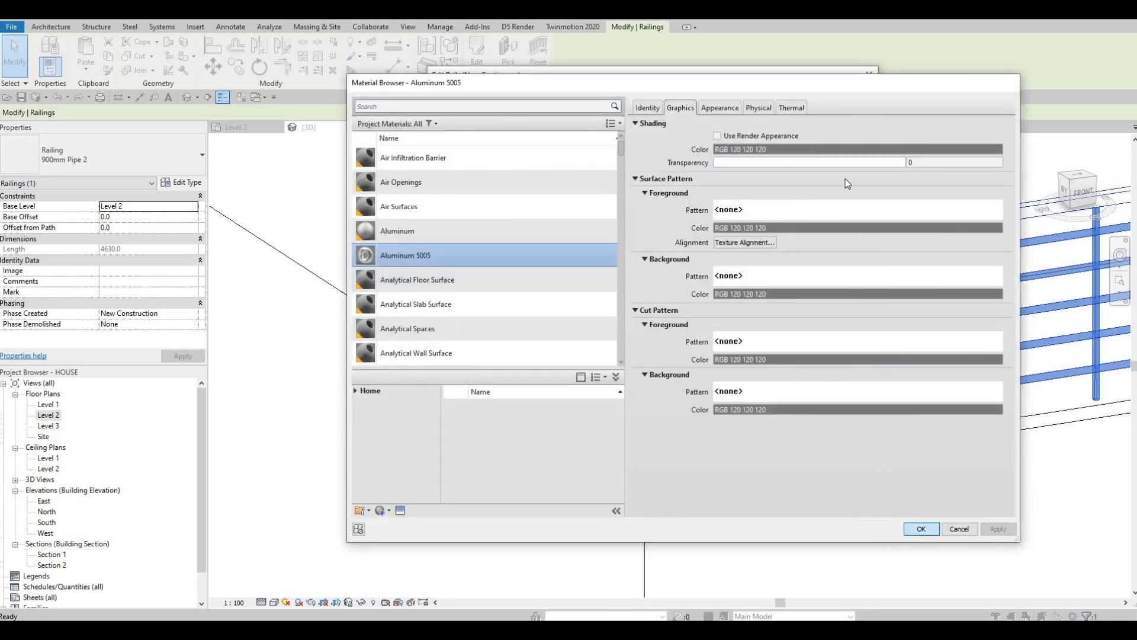
pyautogui.press('Return')
pyautogui.click(846, 179)
pyautogui.click(845, 178)
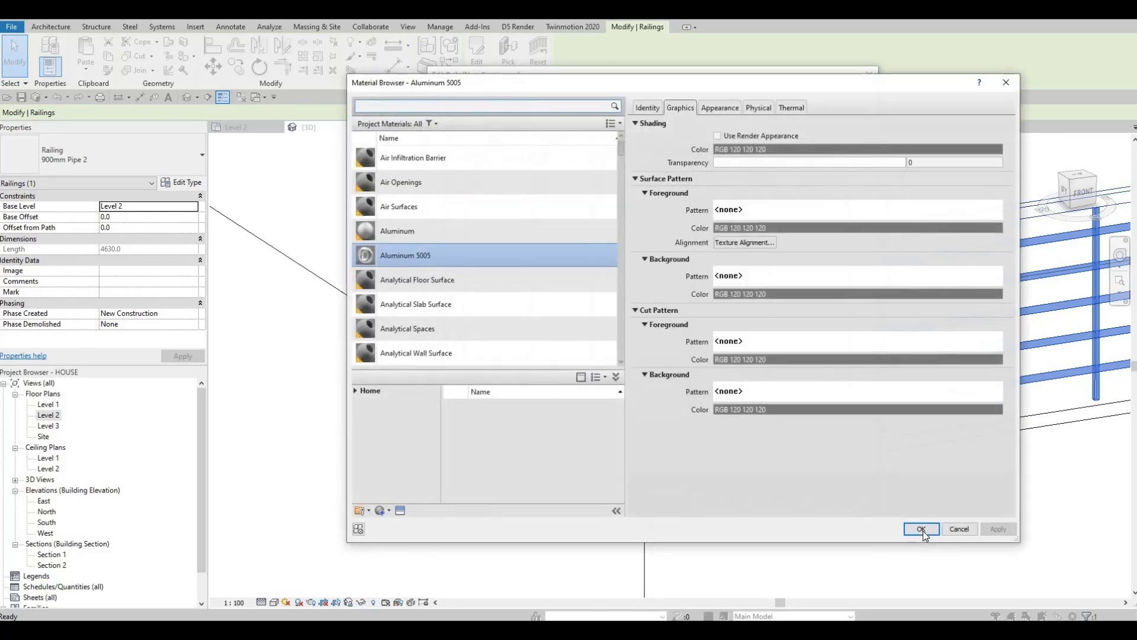
pyautogui.press('Return')
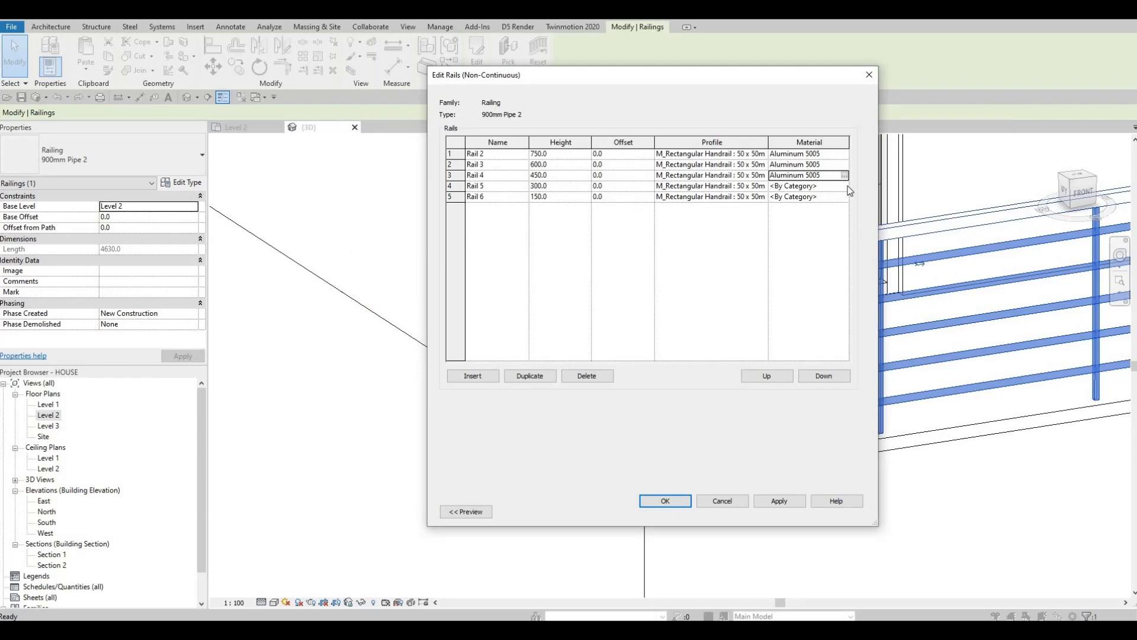
# Assign Aluminum 5005 to Rail 5 and Rail 6, accept the railing type changes and deselect the railing
pyautogui.click(845, 186)
pyautogui.click(846, 186)
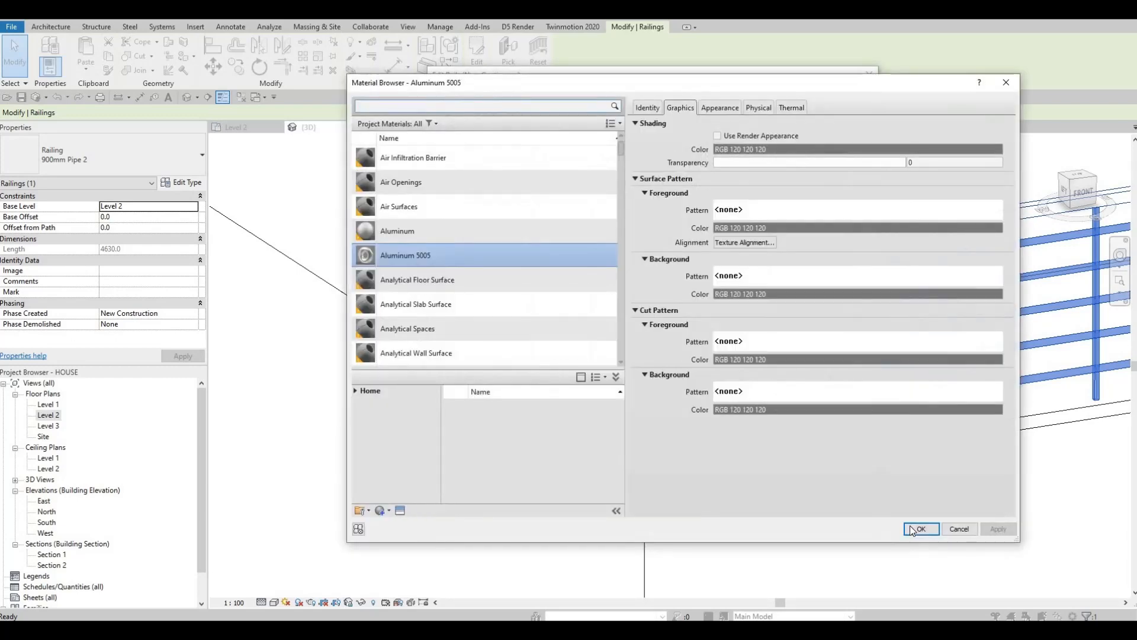
pyautogui.click(919, 529)
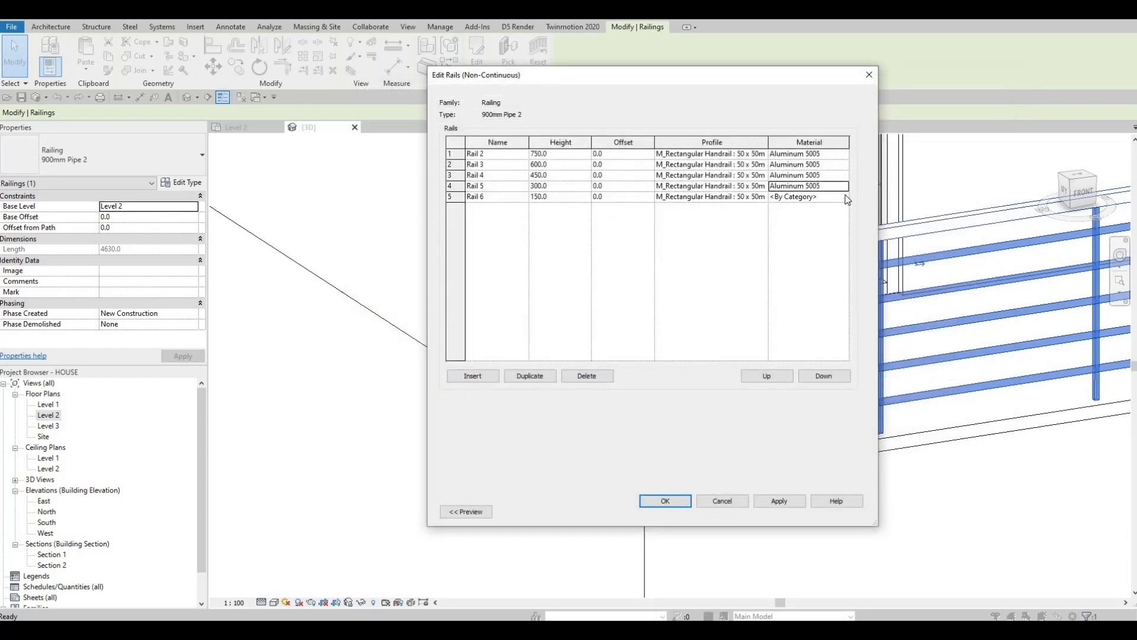
pyautogui.click(845, 197)
pyautogui.click(845, 197)
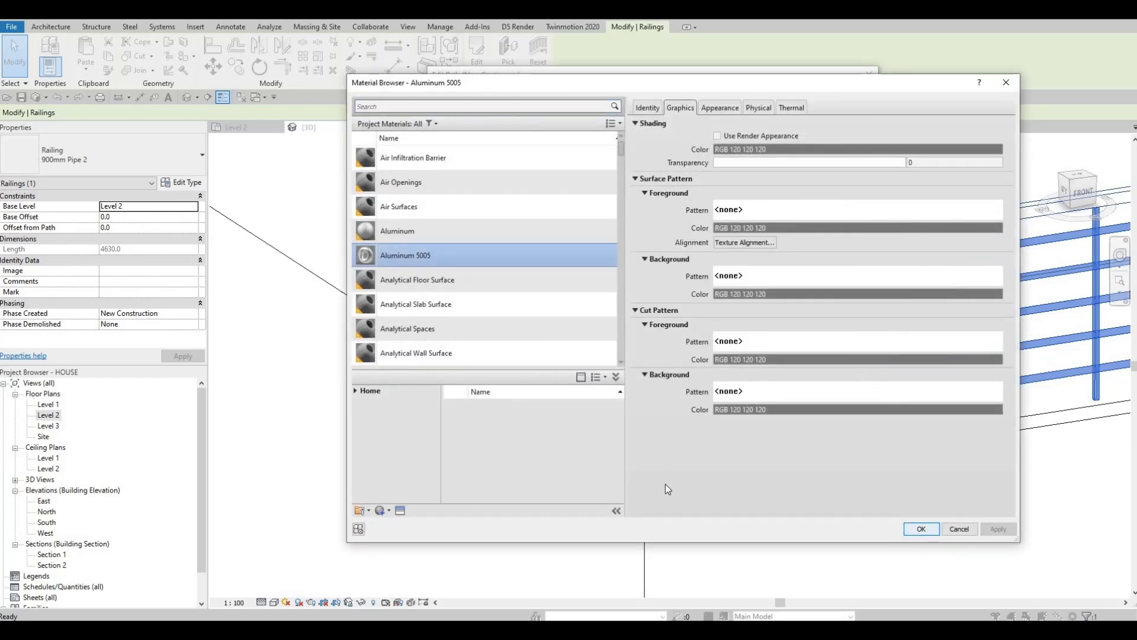
pyautogui.press('Return')
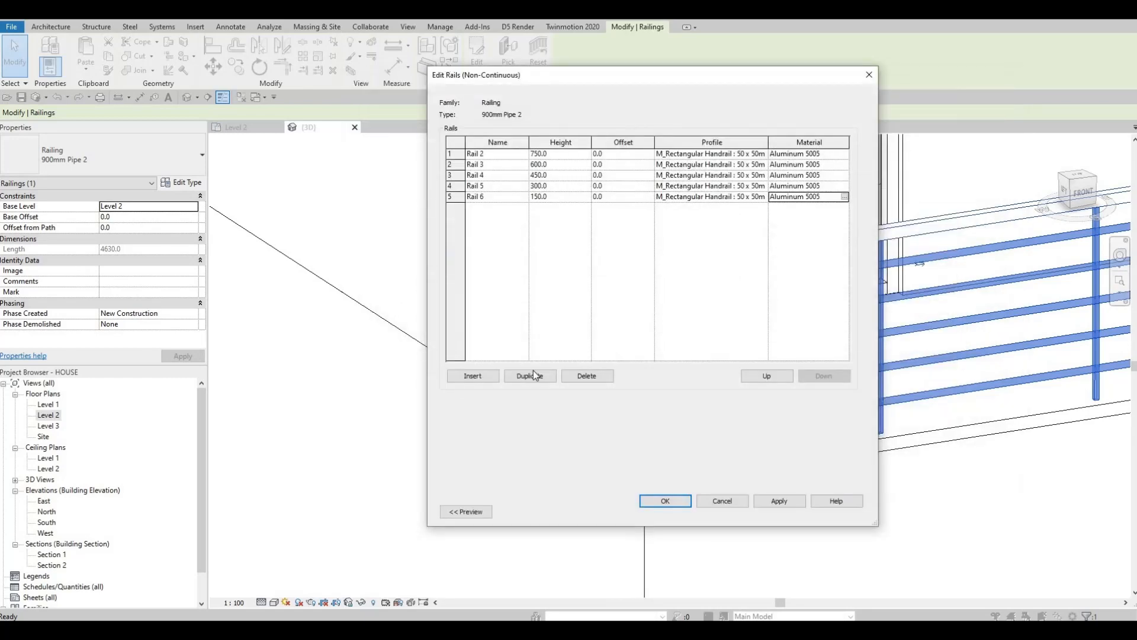
pyautogui.click(650, 502)
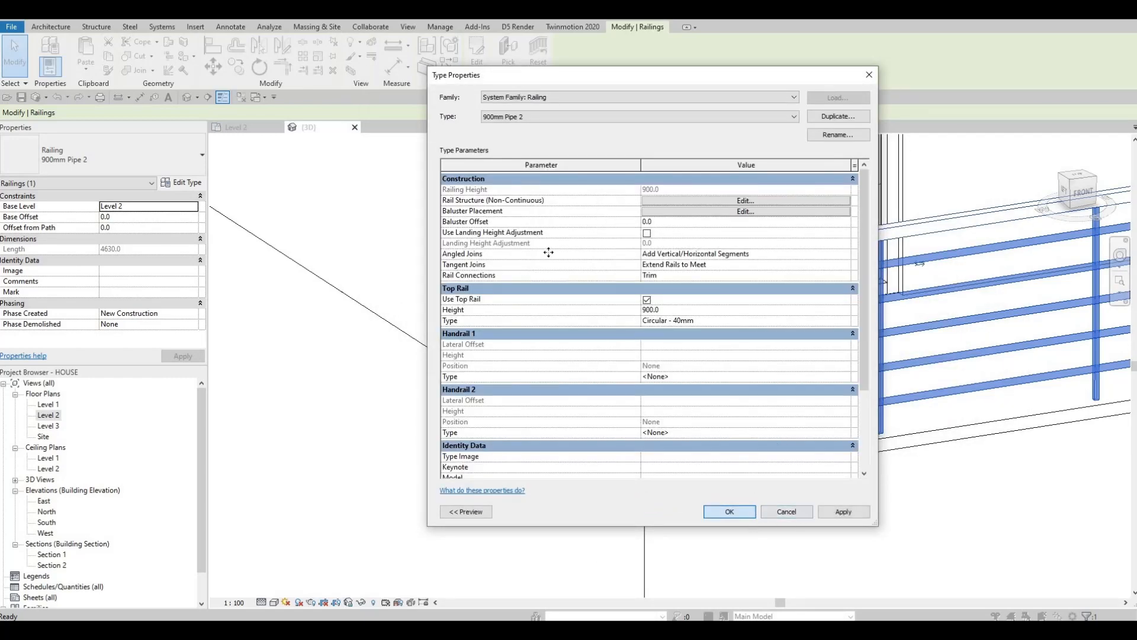
pyautogui.click(750, 514)
pyautogui.press('Escape')
pyautogui.press('Escape')
pyautogui.scroll(-5, 716, 428)
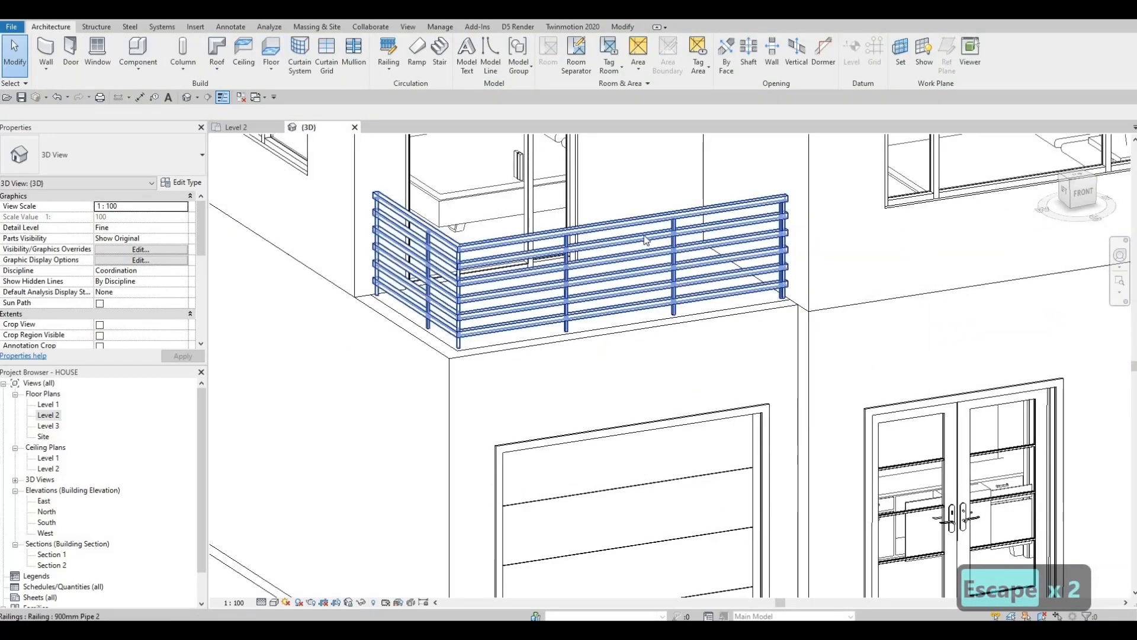
# In the balcony railing type's baluster placement, set the start post space to 50 and the end post space to -50
pyautogui.click(178, 184)
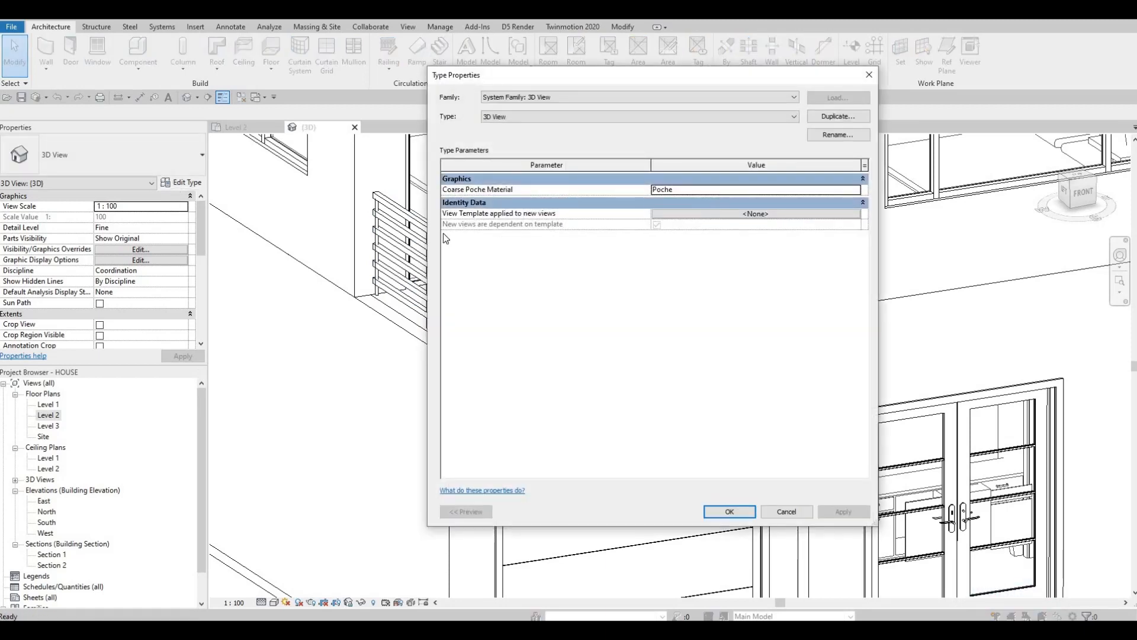
pyautogui.press('Escape')
pyautogui.click(629, 279)
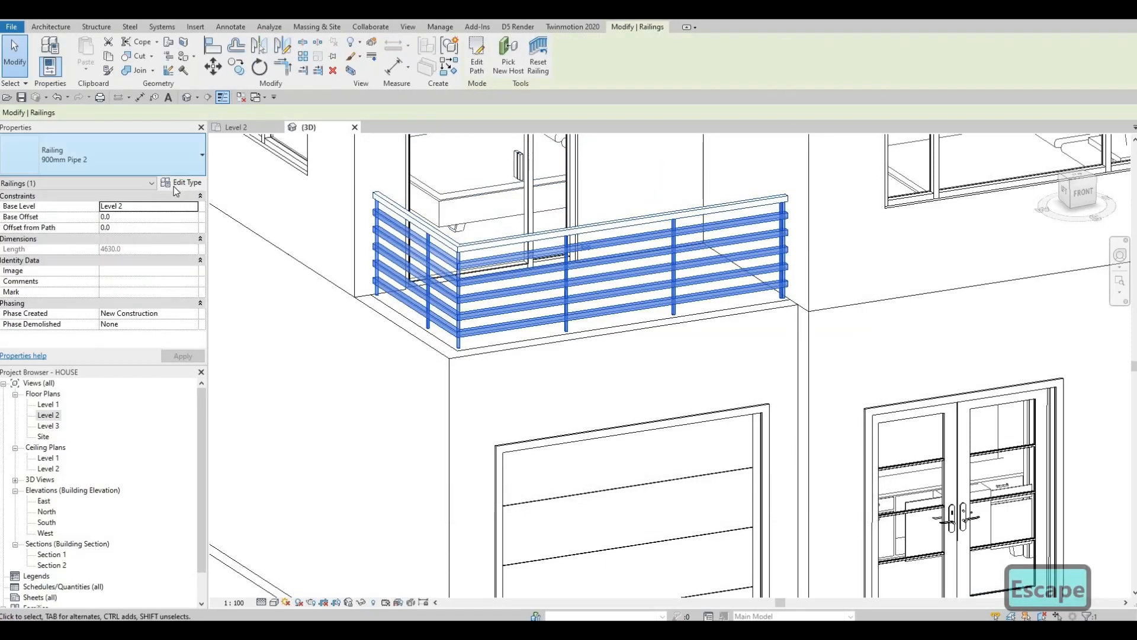
pyautogui.click(177, 182)
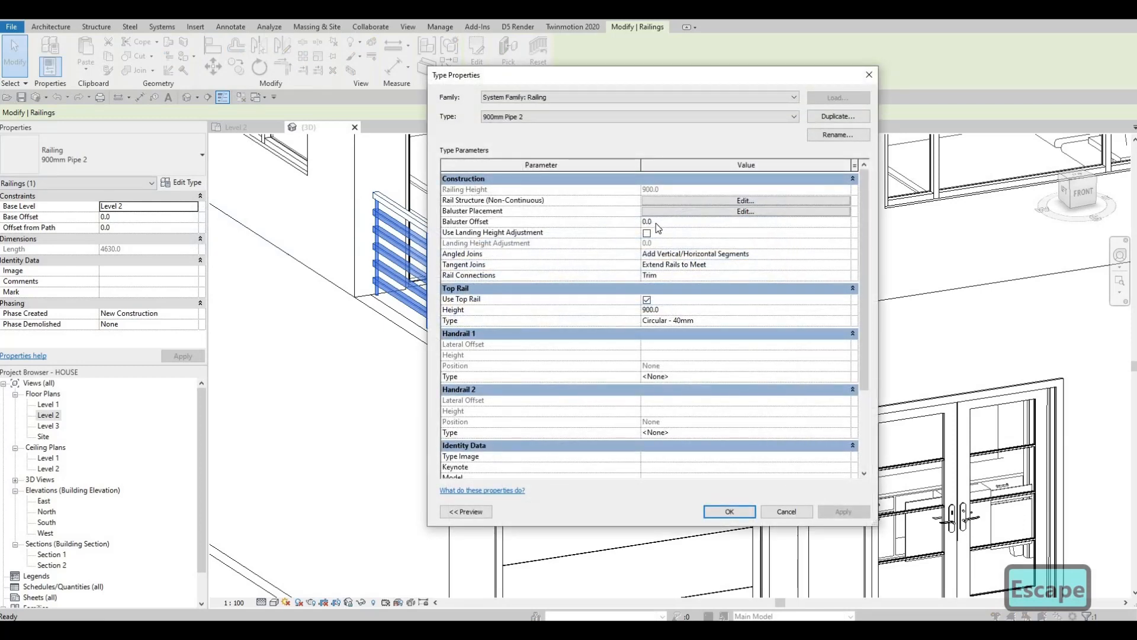
pyautogui.click(701, 211)
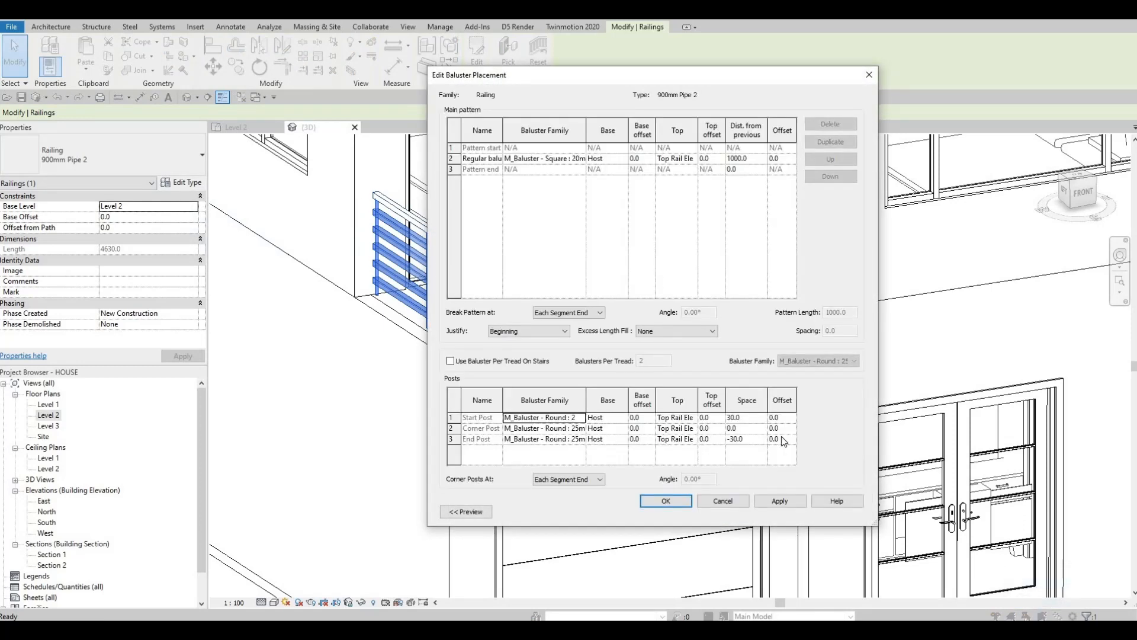
pyautogui.click(746, 422)
pyautogui.write('50')
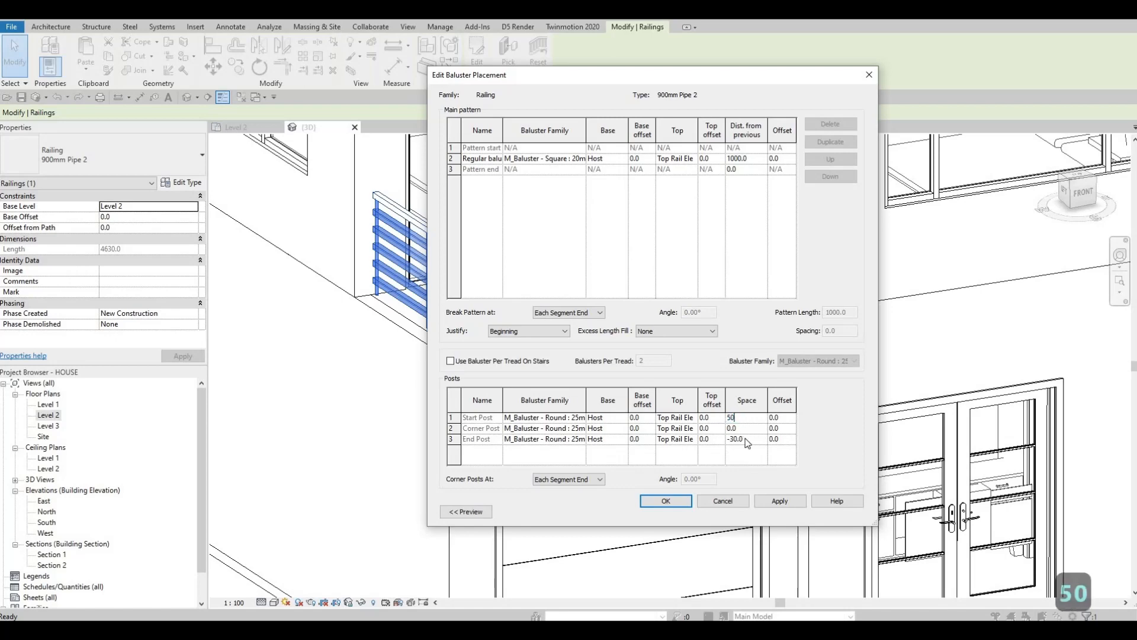
pyautogui.click(746, 438)
pyautogui.write('-50')
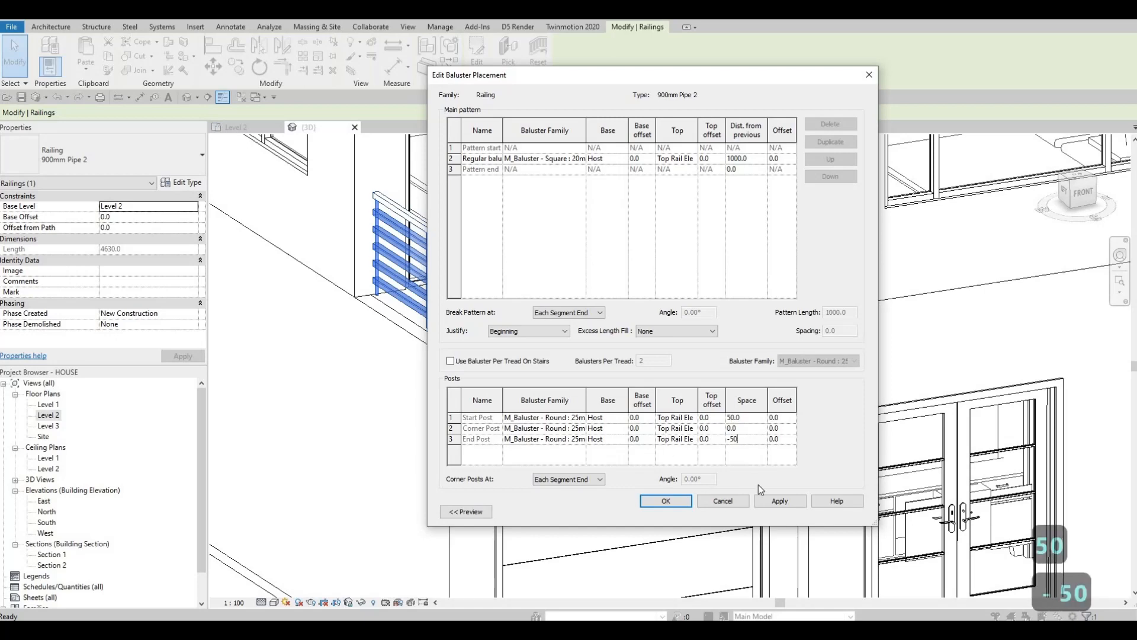
pyautogui.click(667, 501)
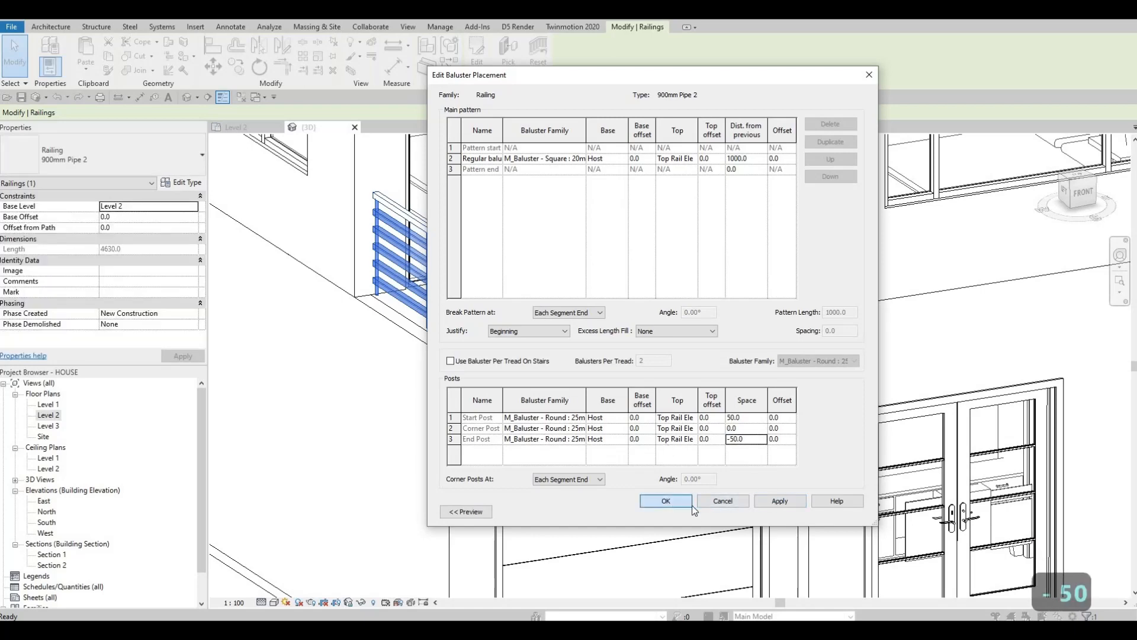
pyautogui.click(729, 511)
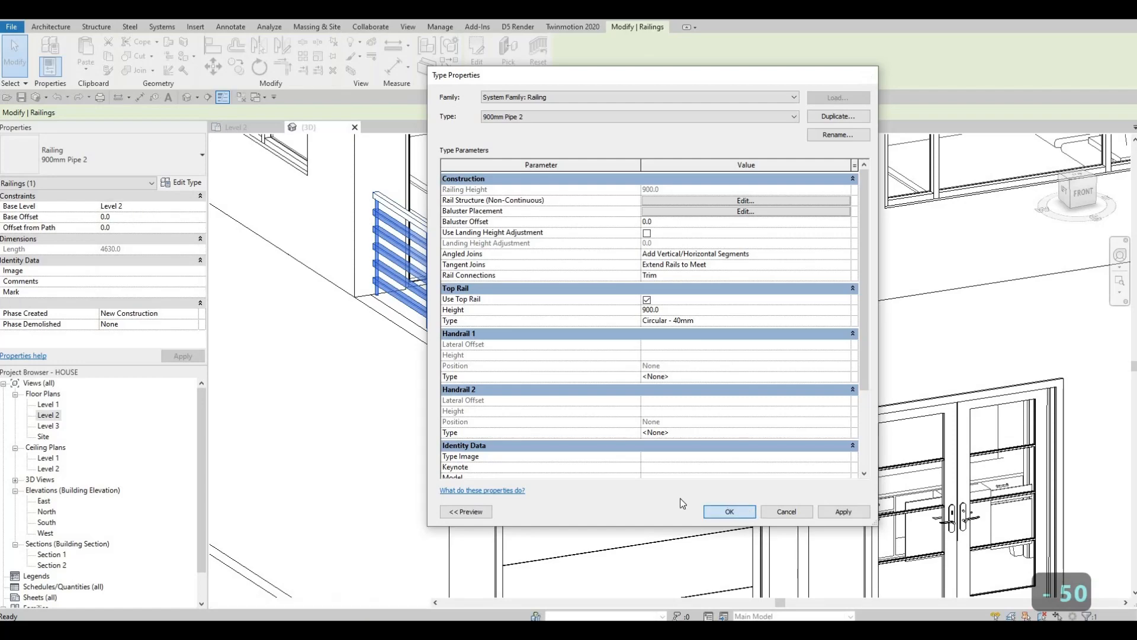
pyautogui.press('Escape')
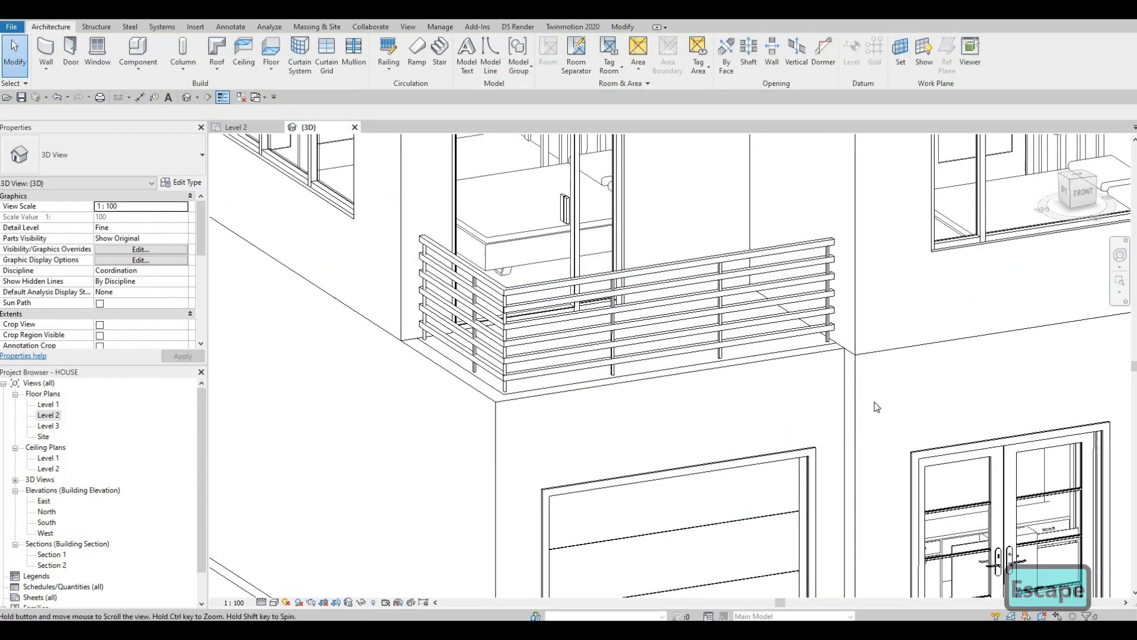
# Examine the balcony railing from several angles and inspect the base of its corner post up close
pyautogui.moveTo(874, 402); pyautogui.dragTo(940, 373, button='middle')
pyautogui.scroll(-1, 902, 412)
pyautogui.moveTo(777, 383); pyautogui.dragTo(853, 402, button='middle')
pyautogui.scroll(-3, 811, 365)
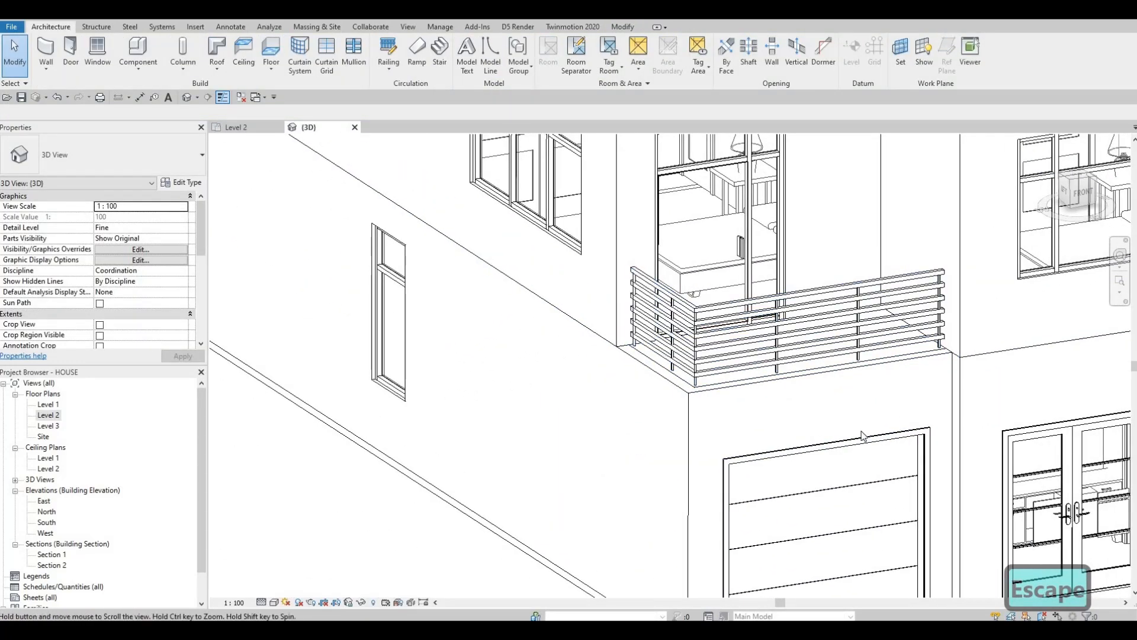
pyautogui.keyDown('shift'); pyautogui.moveTo(811, 366); pyautogui.dragTo(1114, 323, button='middle'); pyautogui.keyUp('shift')
pyautogui.keyDown('shift'); pyautogui.moveTo(876, 352); pyautogui.dragTo(712, 272, button='middle'); pyautogui.keyUp('shift')
pyautogui.scroll(2, 750, 346)
pyautogui.scroll(3, 716, 385)
pyautogui.scroll(-1, 716, 386)
pyautogui.scroll(1, 604, 355)
pyautogui.moveTo(603, 437); pyautogui.dragTo(584, 378, button='middle')
pyautogui.scroll(2, 570, 335)
pyautogui.moveTo(570, 336); pyautogui.dragTo(567, 379, button='middle')
pyautogui.scroll(3, 574, 373)
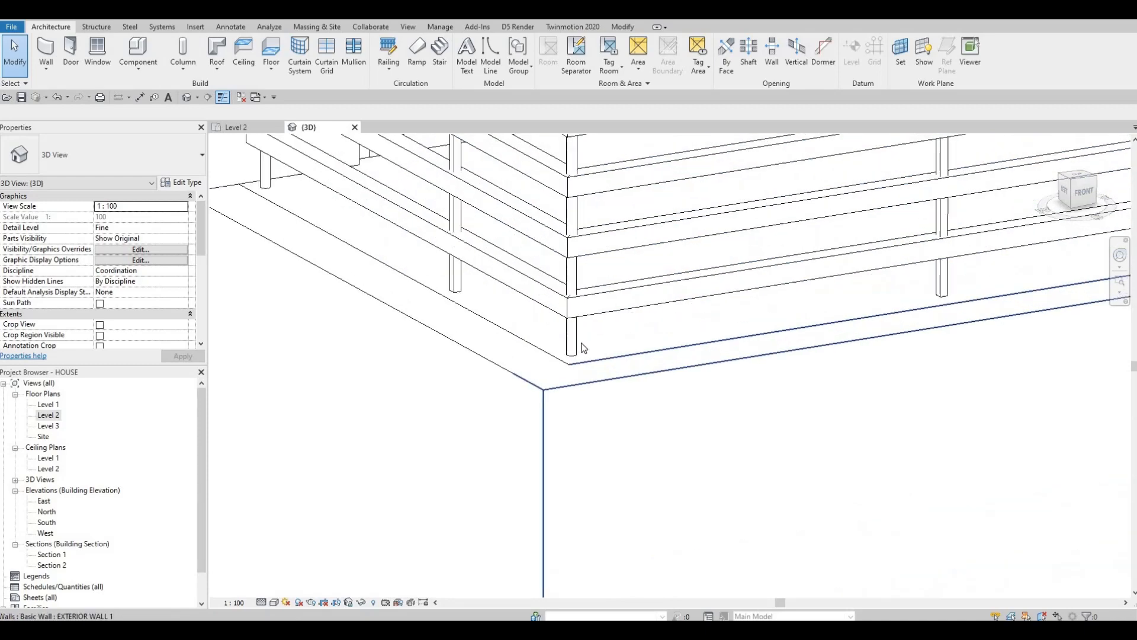
# In the balcony railing type's baluster placement, set the start post and corner post families to M_Baluster - Square : 20mm
pyautogui.click(579, 343)
pyautogui.scroll(-5, 521, 418)
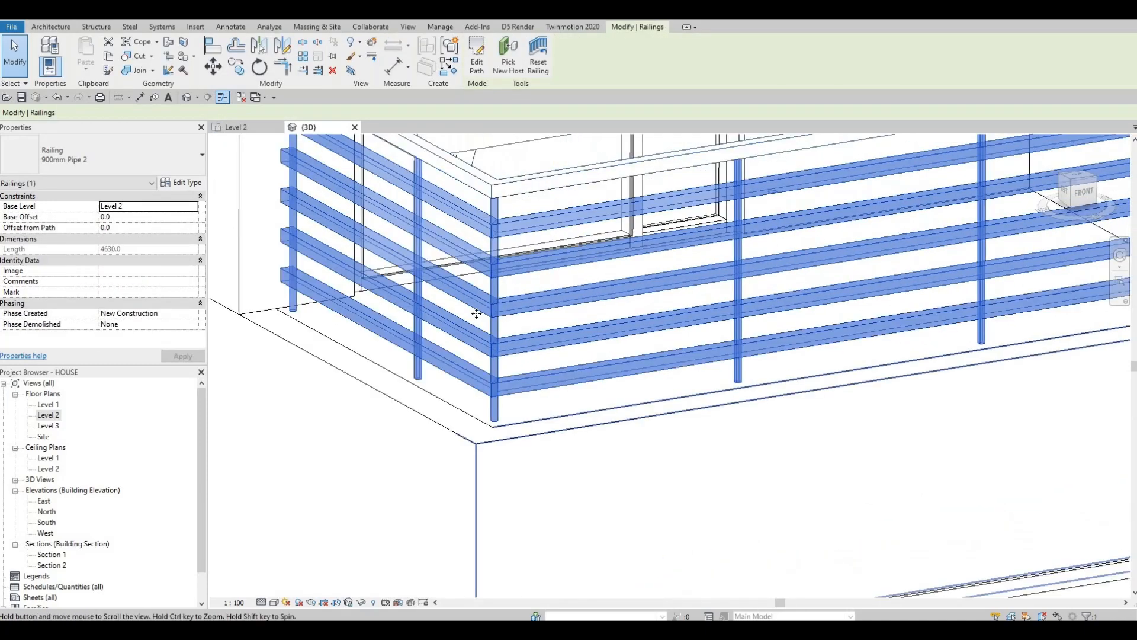
pyautogui.scroll(5, 502, 293)
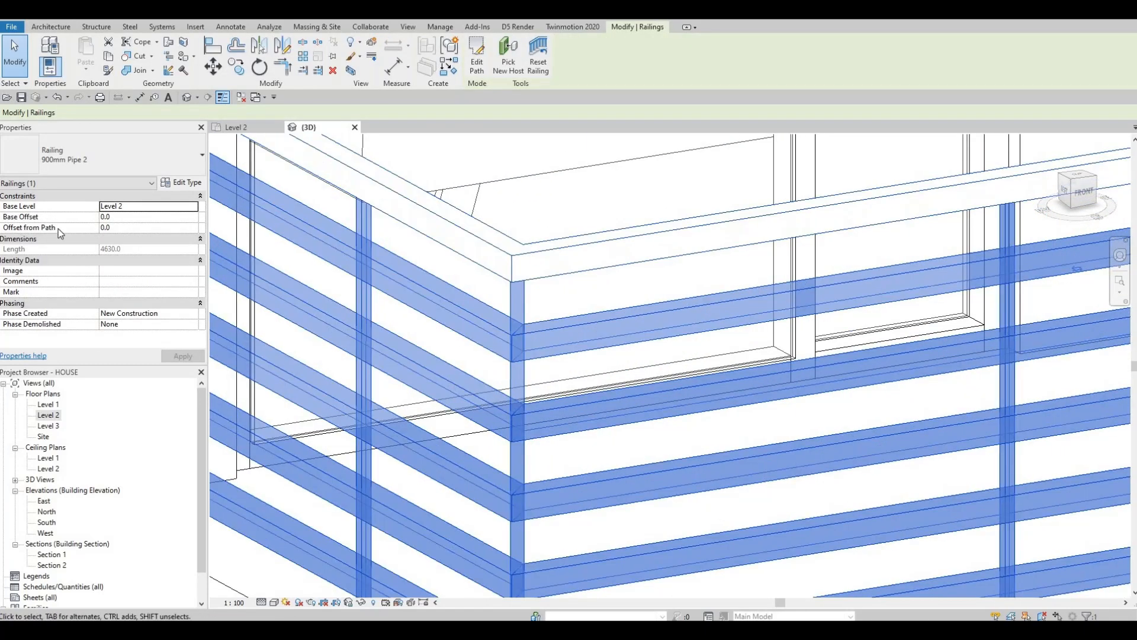
pyautogui.scroll(-2, 502, 293)
pyautogui.click(182, 183)
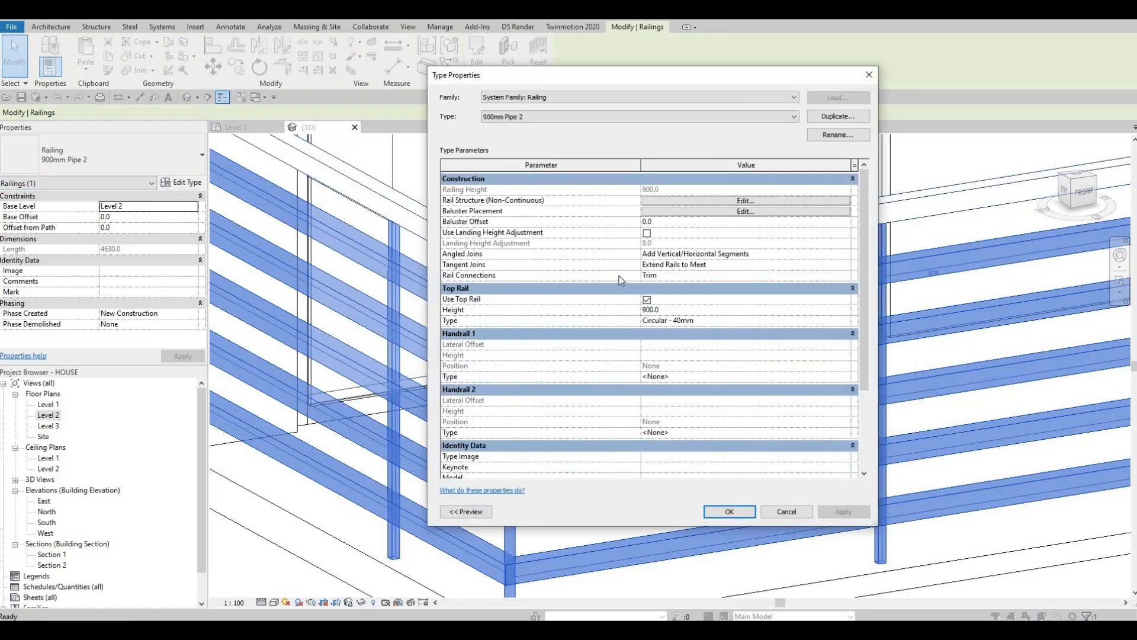
pyautogui.click(651, 200)
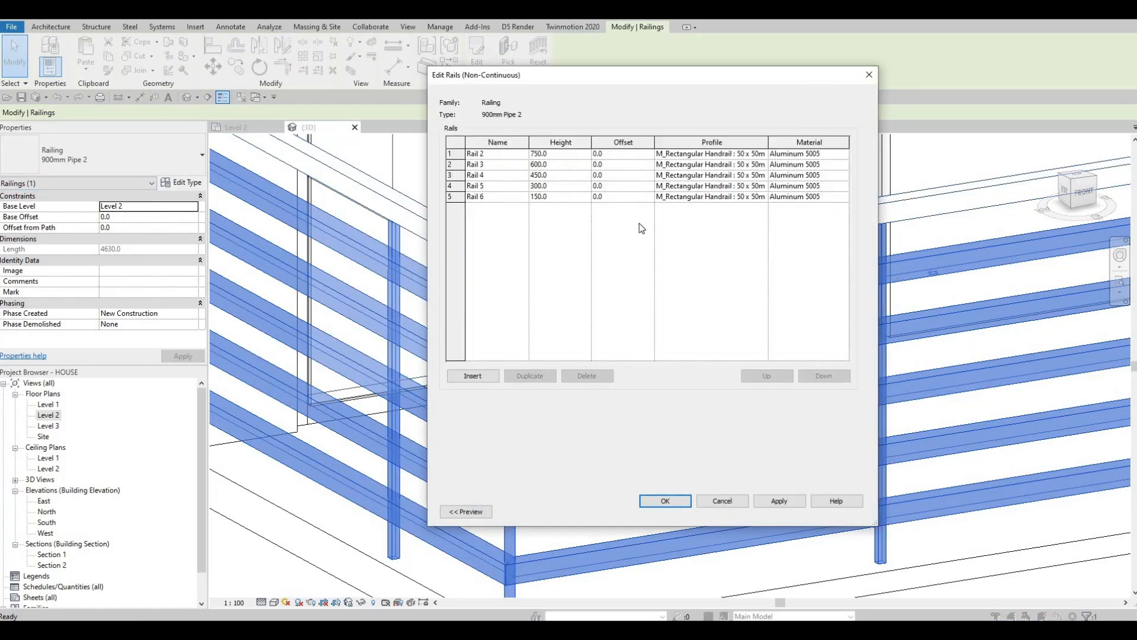
pyautogui.press('Escape')
pyautogui.click(667, 212)
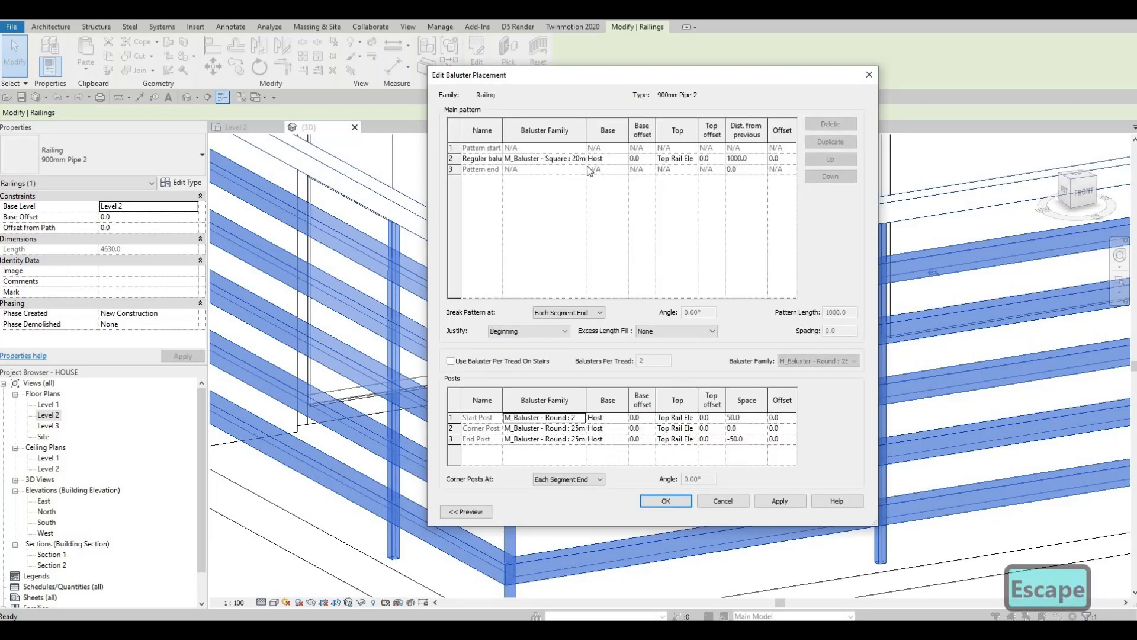
pyautogui.click(581, 419)
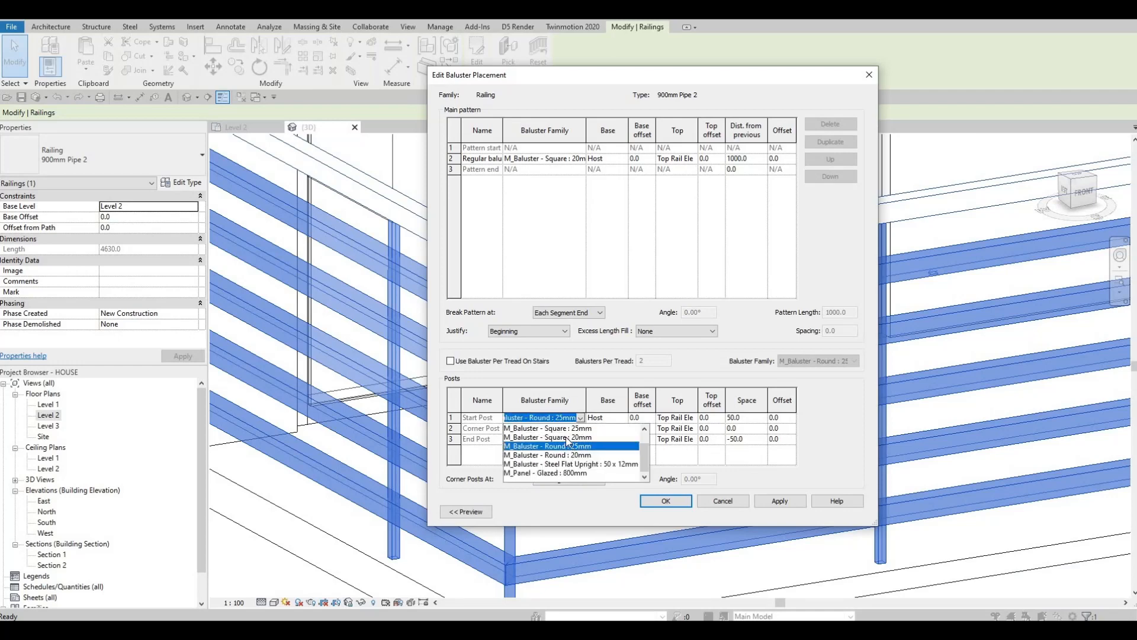
pyautogui.click(580, 428)
pyautogui.click(580, 428)
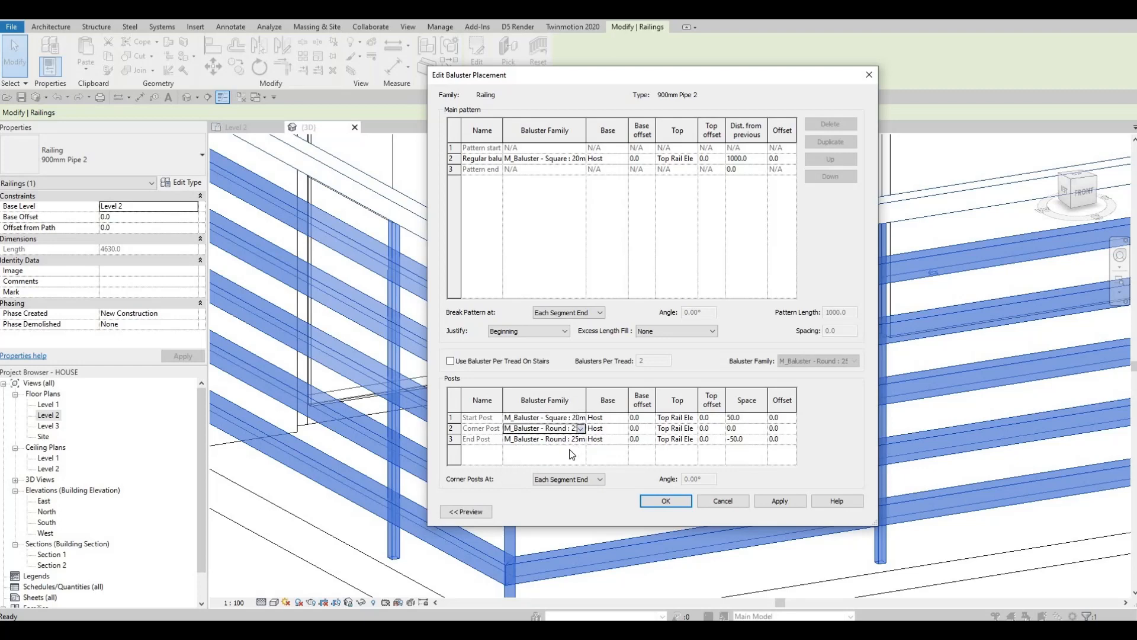
pyautogui.click(581, 443)
# Set the end post family to M_Baluster - Square : 20mm, accept the railing type changes and inspect the corner post up close
pyautogui.click(580, 439)
pyautogui.click(567, 478)
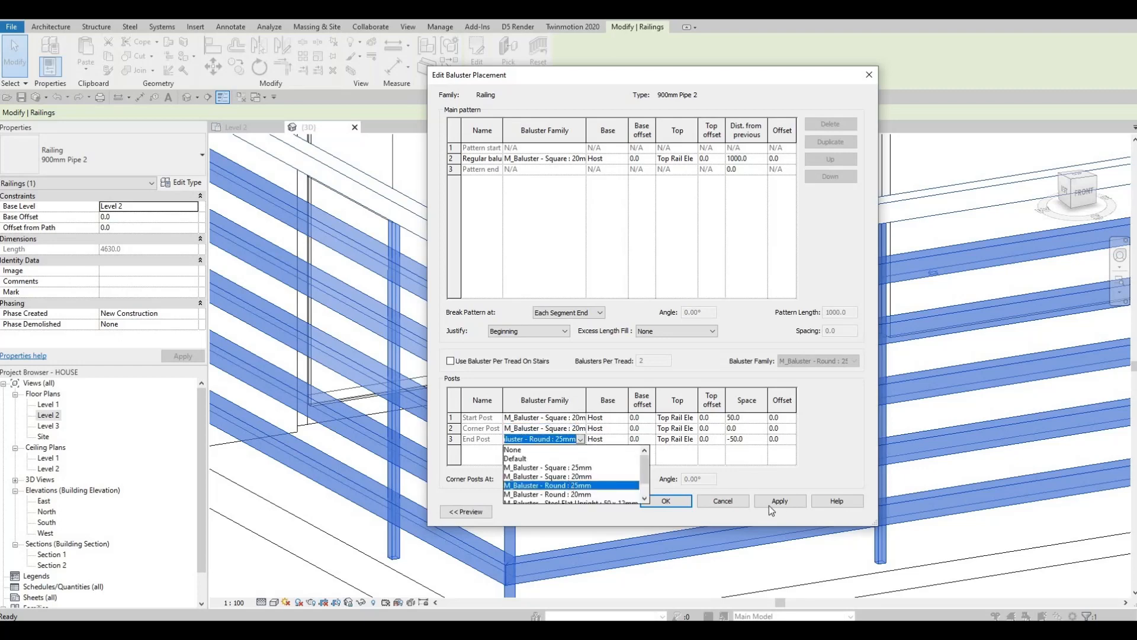
pyautogui.click(672, 504)
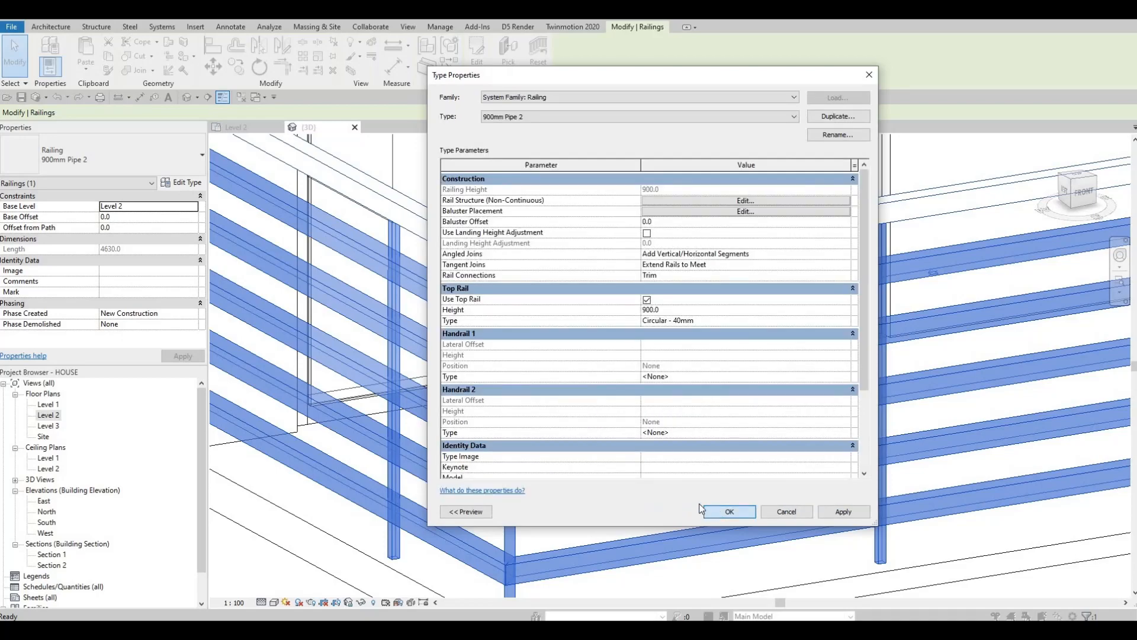
pyautogui.click(702, 509)
pyautogui.press('Escape')
pyautogui.scroll(5, 589, 394)
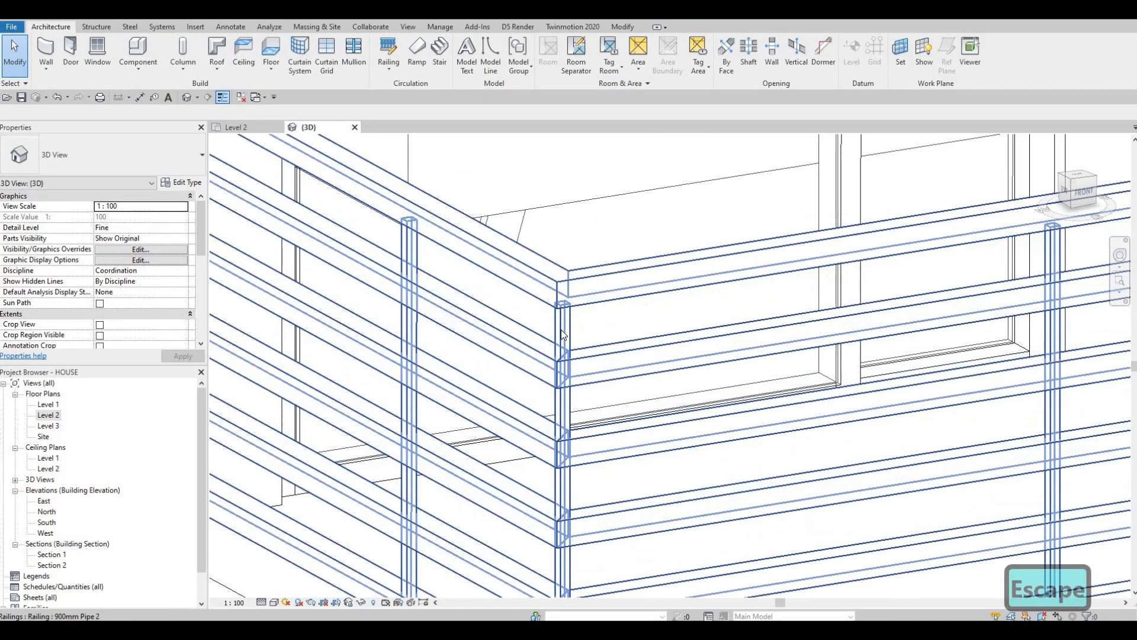
pyautogui.scroll(-5, 566, 333)
pyautogui.press('Escape')
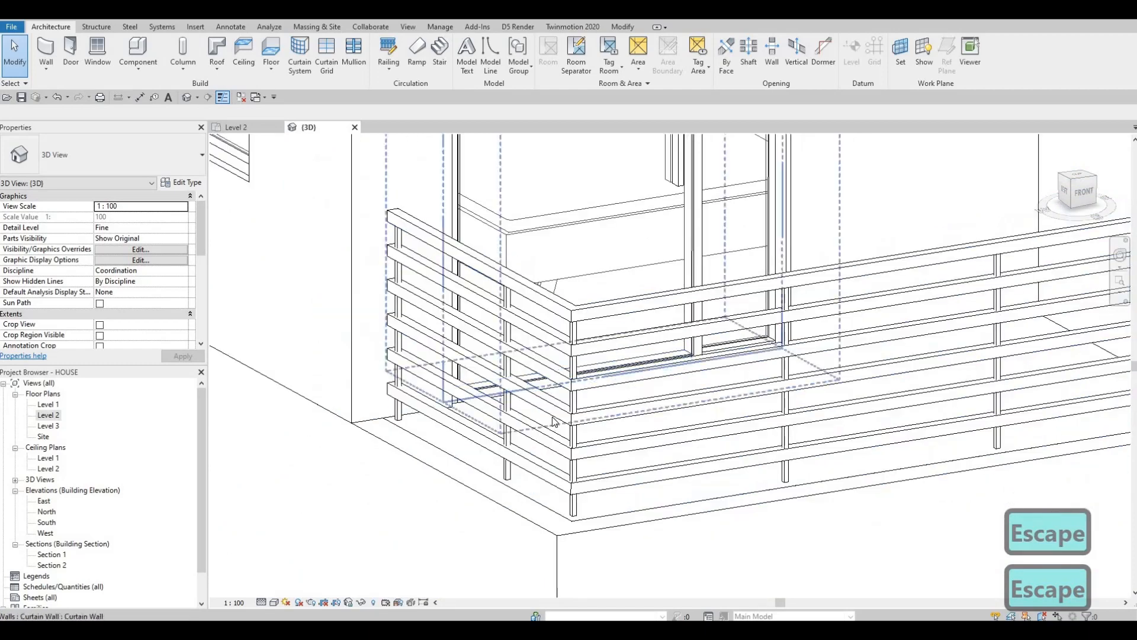
# Assign the Aluminum 5005 material to the balcony railing's Circular - 40mm top rail type, accept the type changes and deselect the railing
pyautogui.scroll(-8, 554, 421)
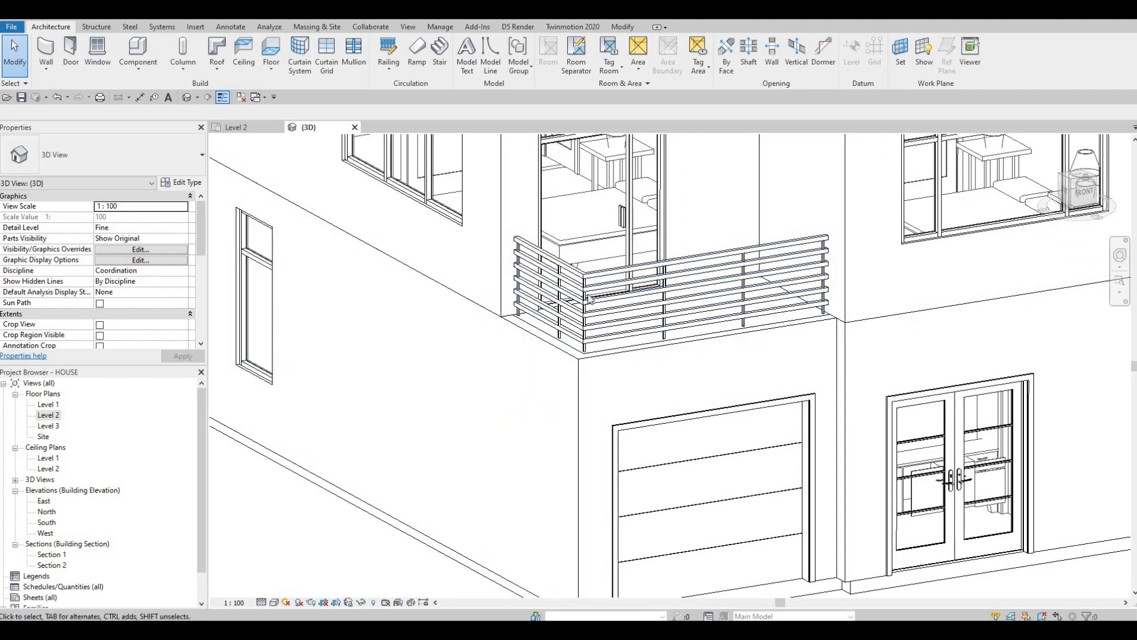
pyautogui.click(554, 284)
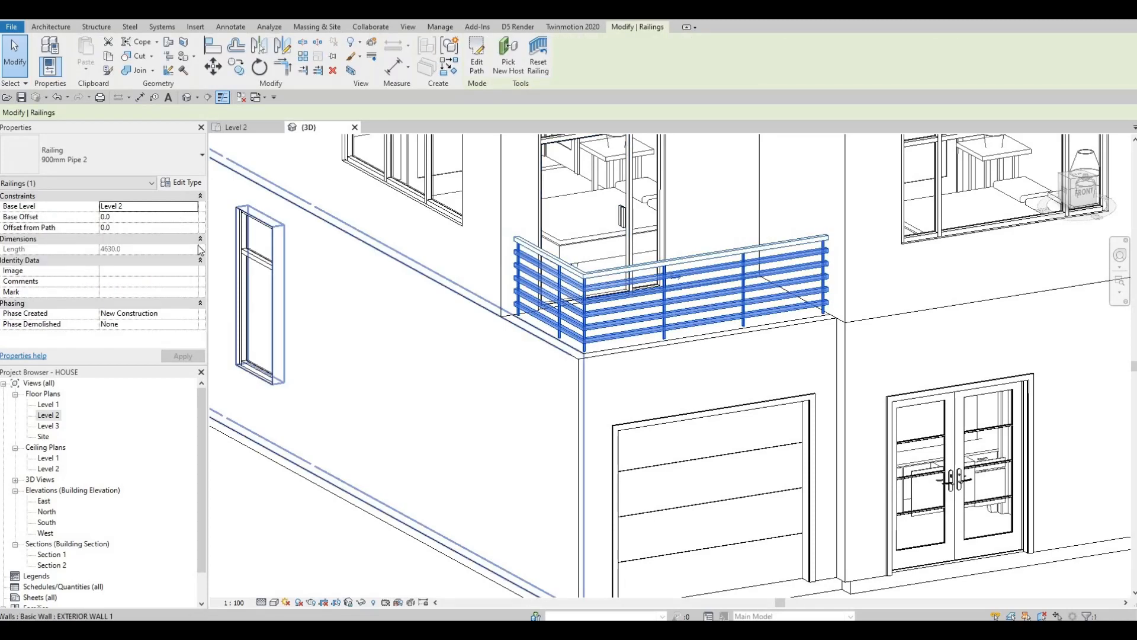
pyautogui.click(178, 184)
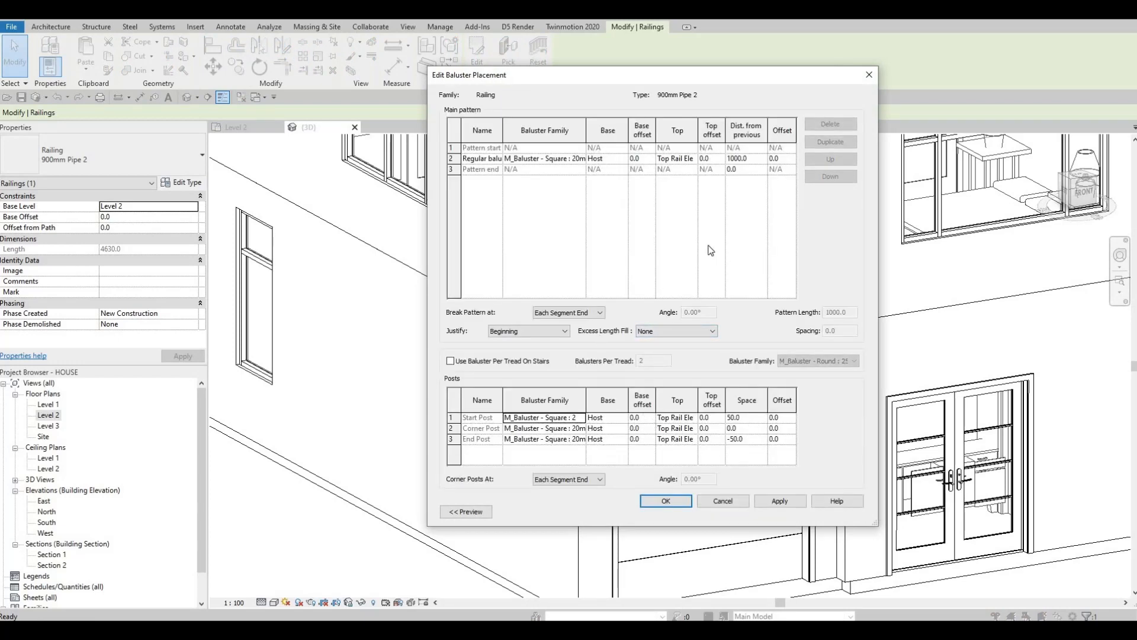
pyautogui.press('Escape')
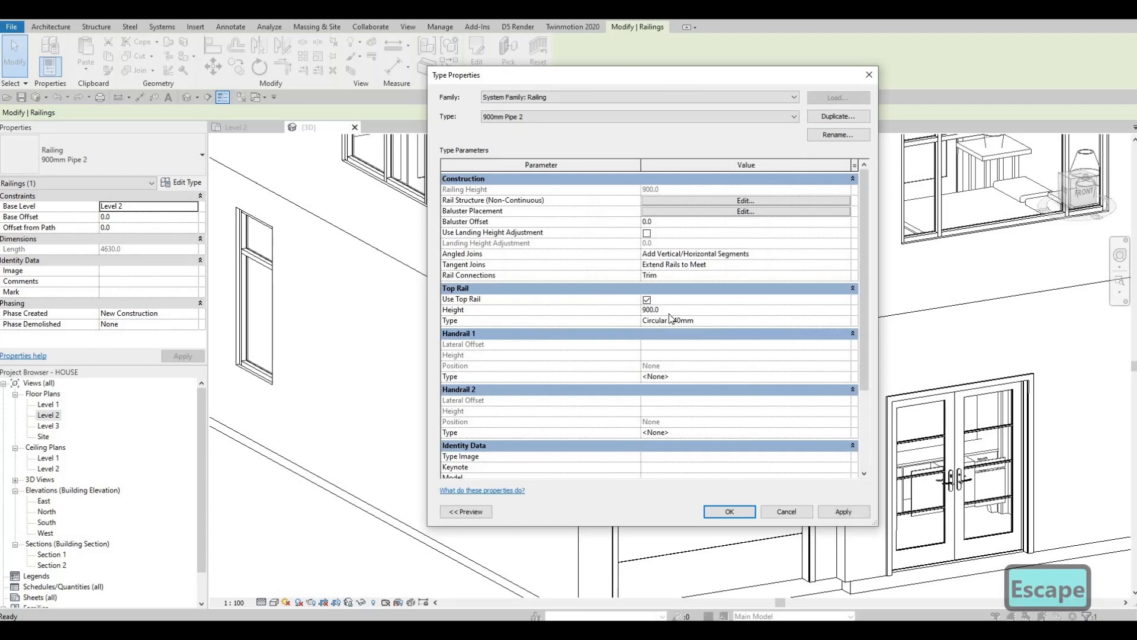
pyautogui.scroll(-3, 668, 314)
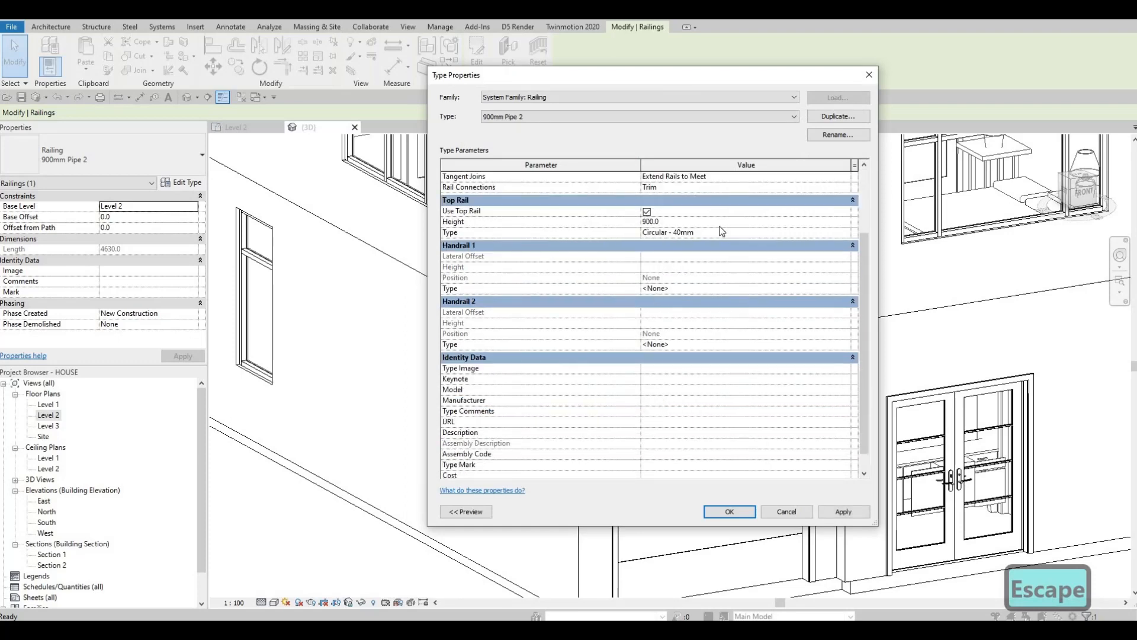
pyautogui.click(819, 232)
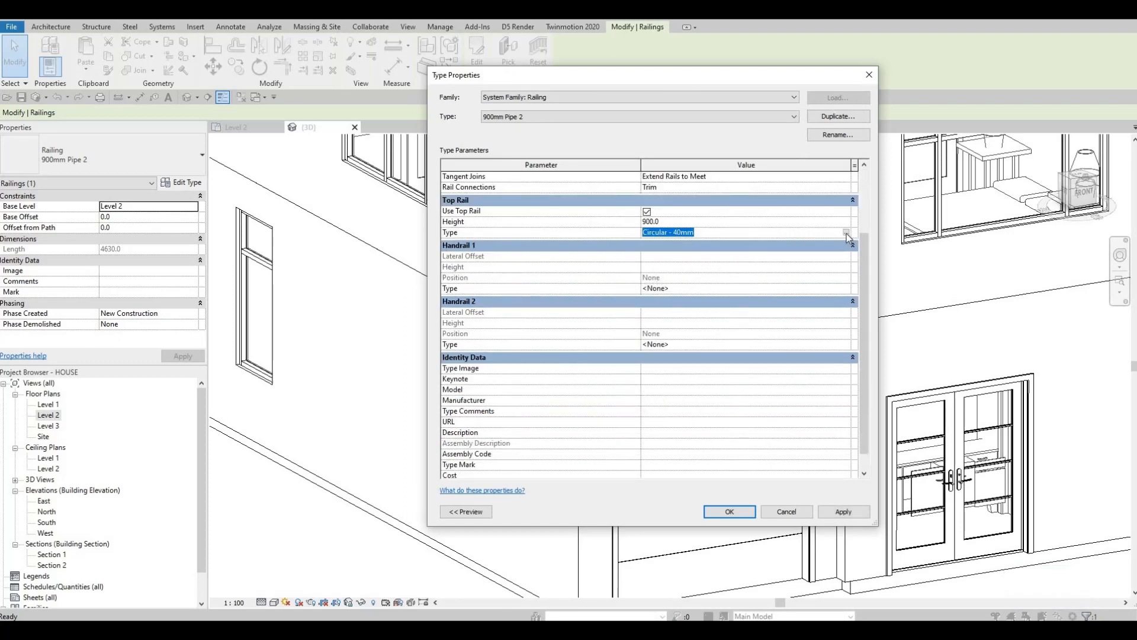
pyautogui.click(847, 233)
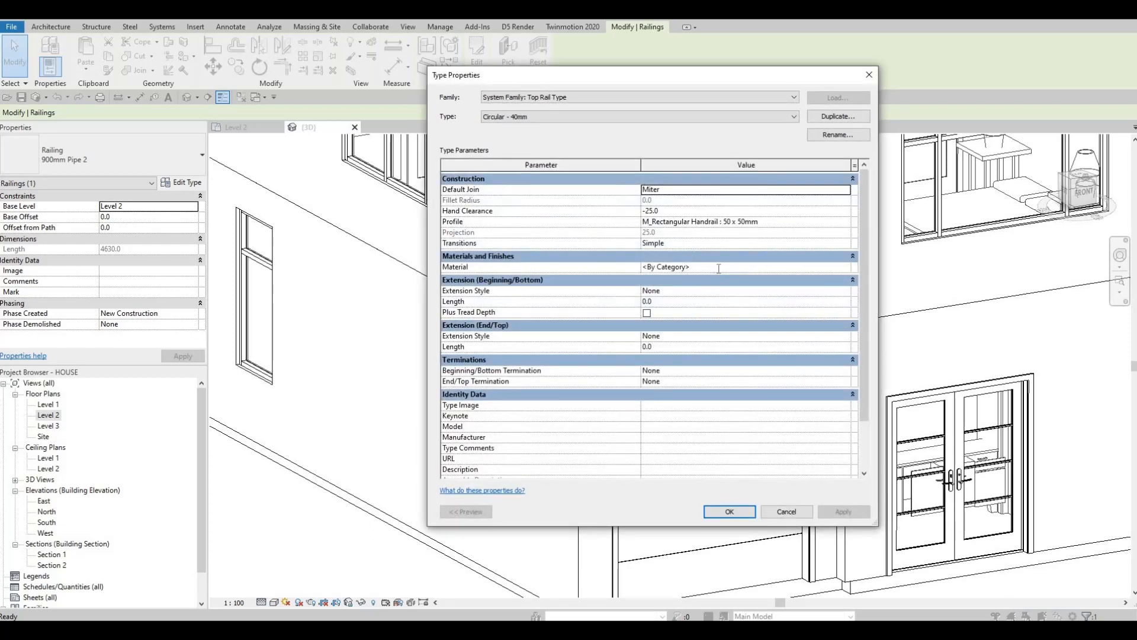
pyautogui.click(829, 268)
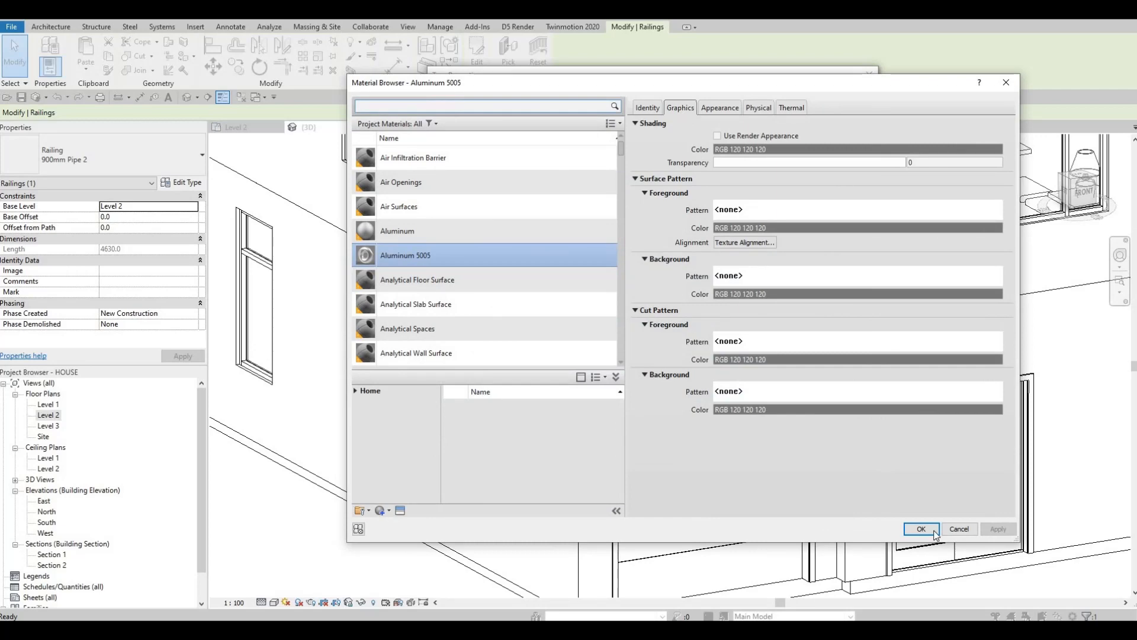
pyautogui.press('Return')
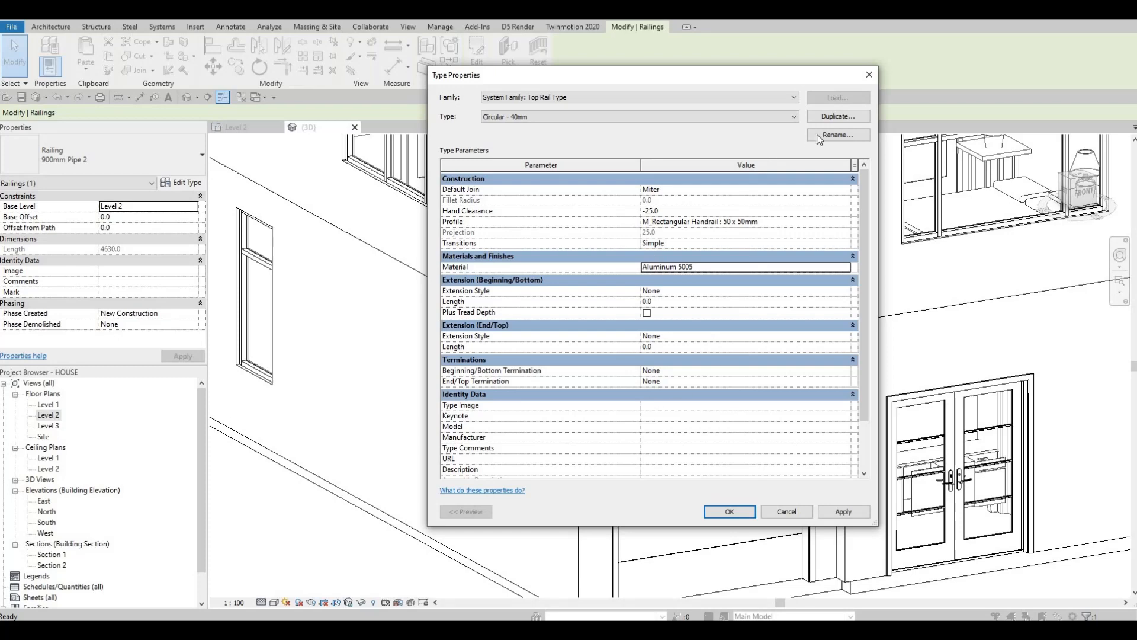
pyautogui.click(869, 74)
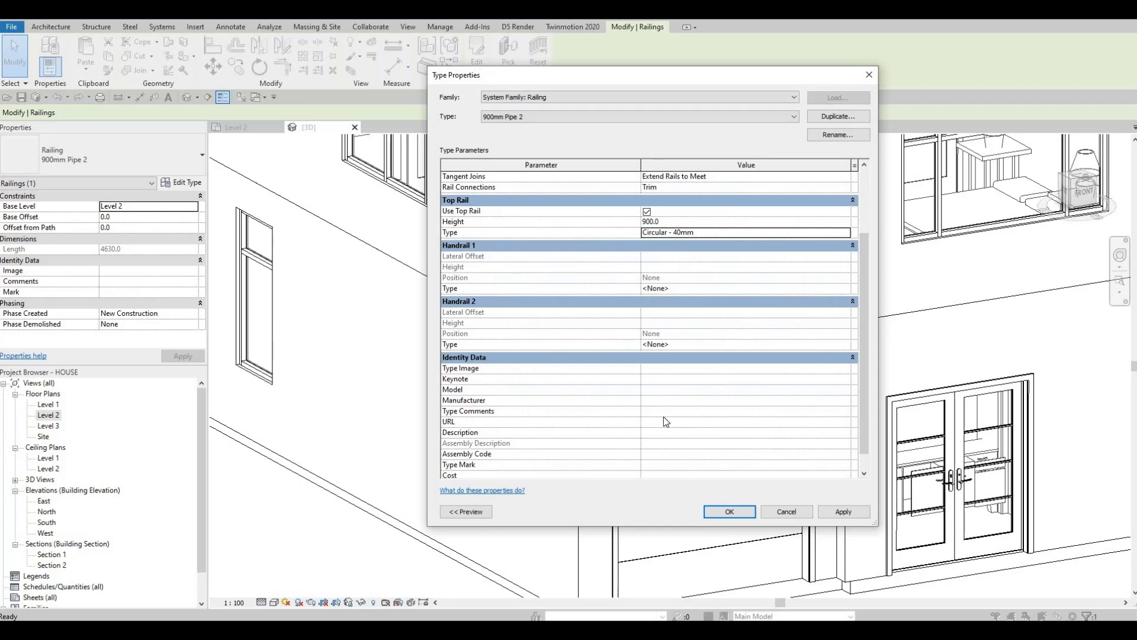
pyautogui.click(844, 512)
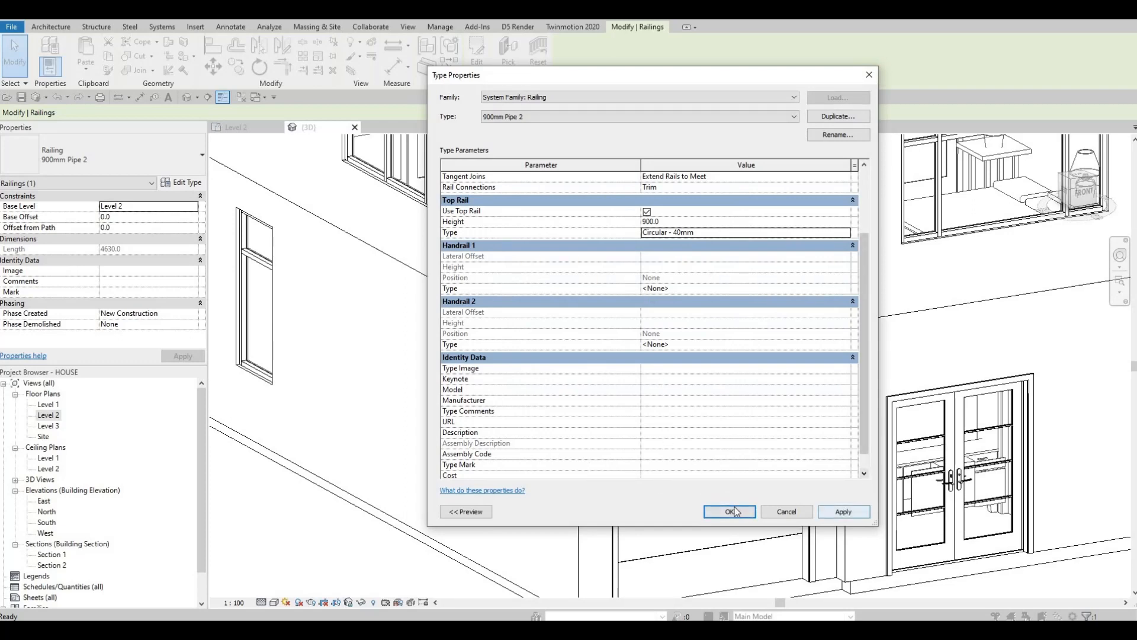
pyautogui.click(730, 511)
pyautogui.press('Escape')
pyautogui.press('Escape')
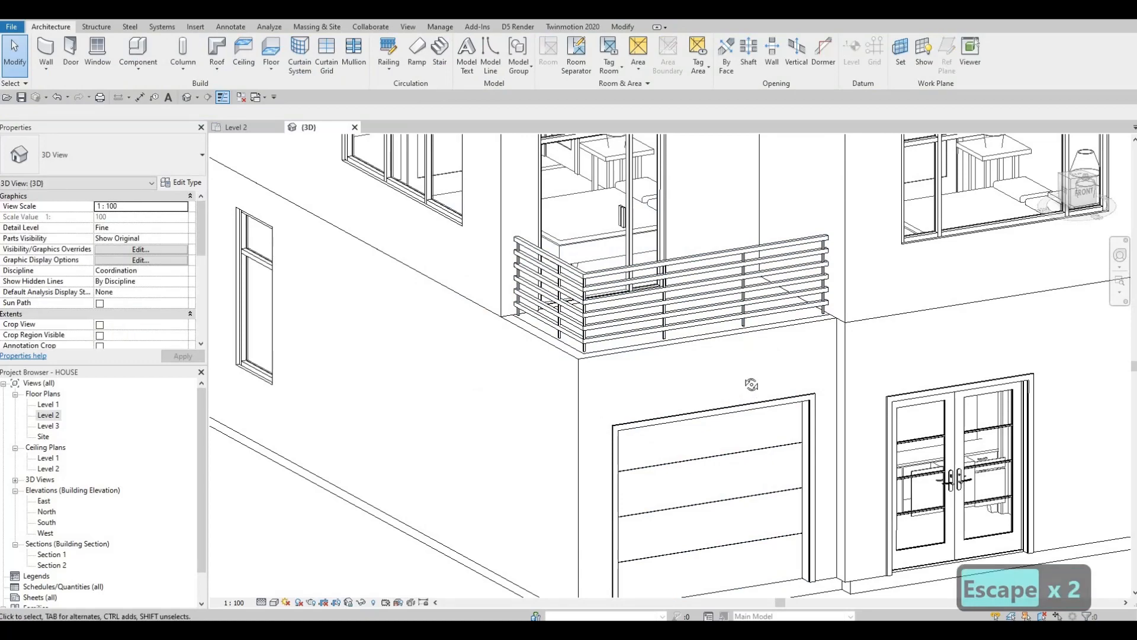
# Examine the finished balcony railing and the surrounding facade from several angles
pyautogui.keyDown('shift'); pyautogui.moveTo(751, 385); pyautogui.dragTo(861, 434, button='middle'); pyautogui.keyUp('shift')
pyautogui.scroll(-2, 860, 434)
pyautogui.moveTo(835, 380); pyautogui.dragTo(760, 397, button='middle')
pyautogui.scroll(-1, 764, 400)
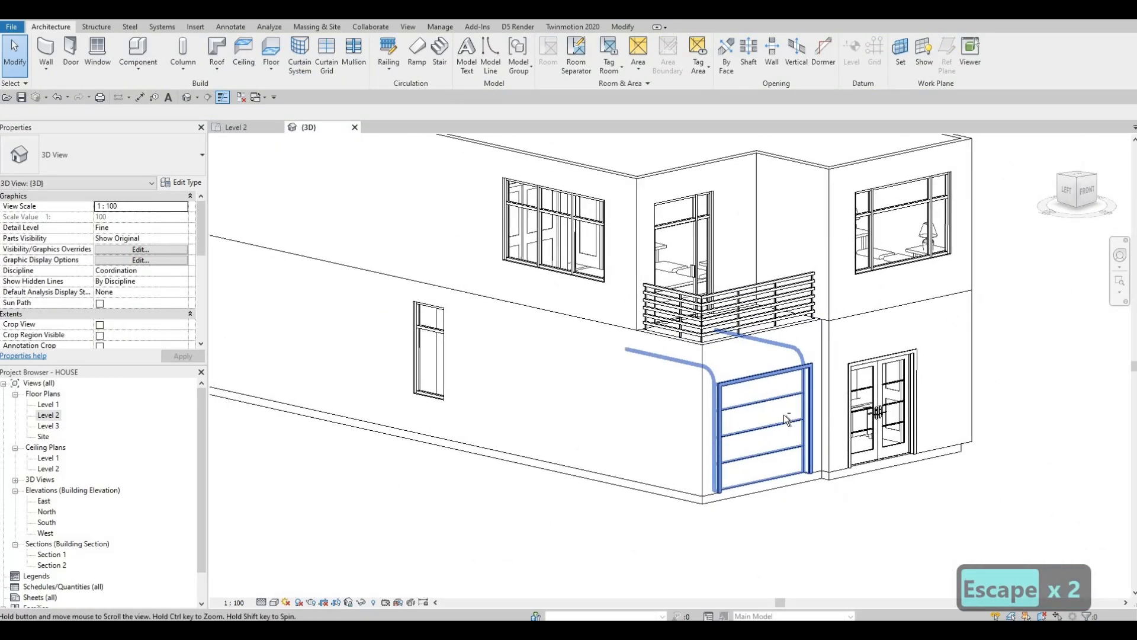
pyautogui.keyDown('shift'); pyautogui.moveTo(665, 359); pyautogui.dragTo(632, 353, button='middle'); pyautogui.keyUp('shift')
pyautogui.scroll(1, 630, 354)
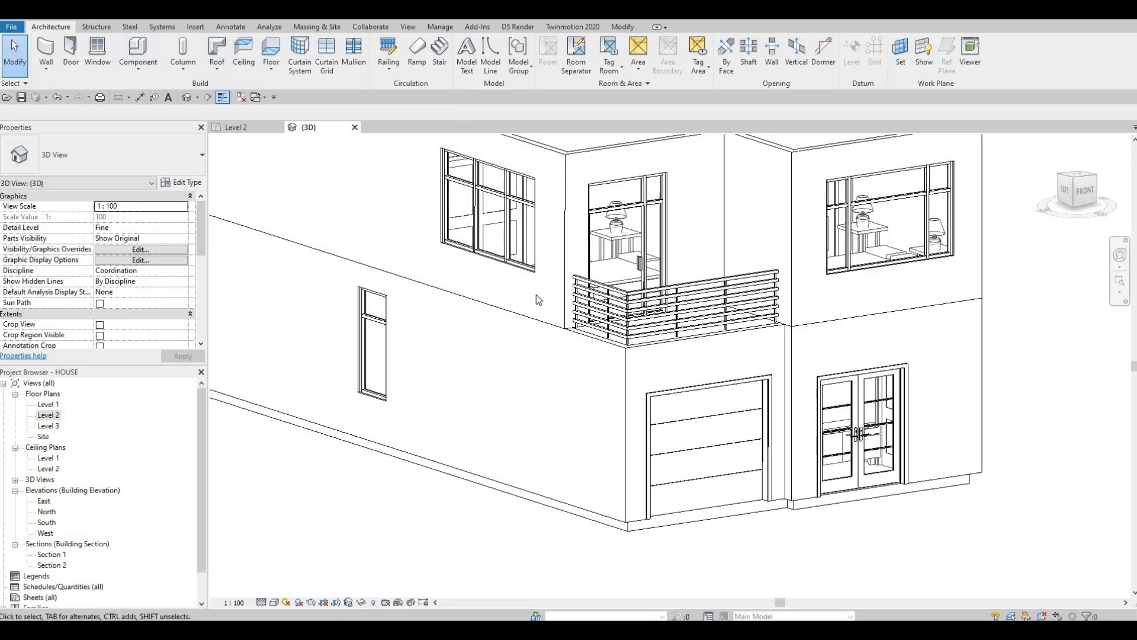
pyautogui.keyDown('shift'); pyautogui.moveTo(668, 296); pyautogui.dragTo(616, 310, button='middle'); pyautogui.keyUp('shift')
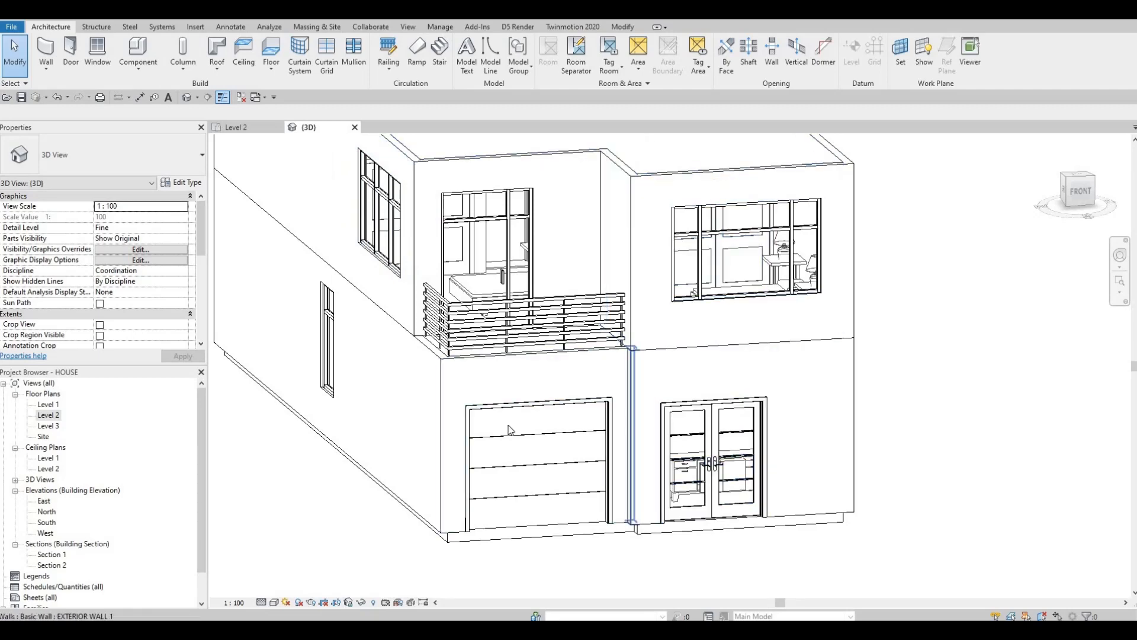
pyautogui.keyDown('shift'); pyautogui.moveTo(569, 444); pyautogui.dragTo(822, 364, button='middle'); pyautogui.keyUp('shift')
pyautogui.scroll(1, 782, 354)
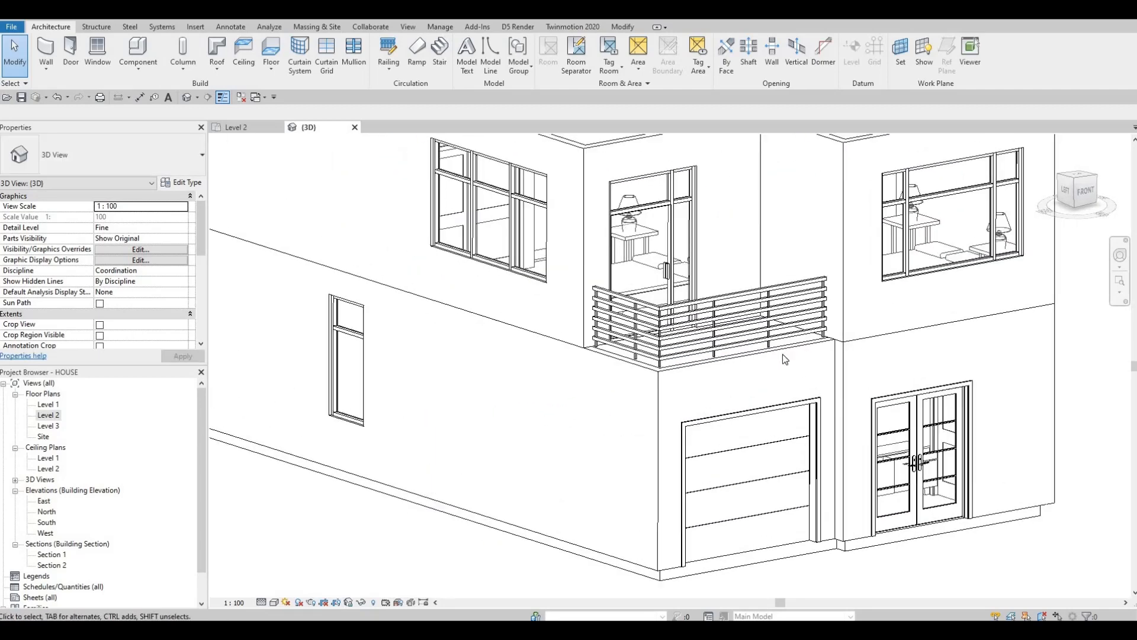
pyautogui.scroll(2, 828, 384)
pyautogui.keyDown('shift'); pyautogui.moveTo(738, 398); pyautogui.dragTo(789, 395, button='middle'); pyautogui.keyUp('shift')
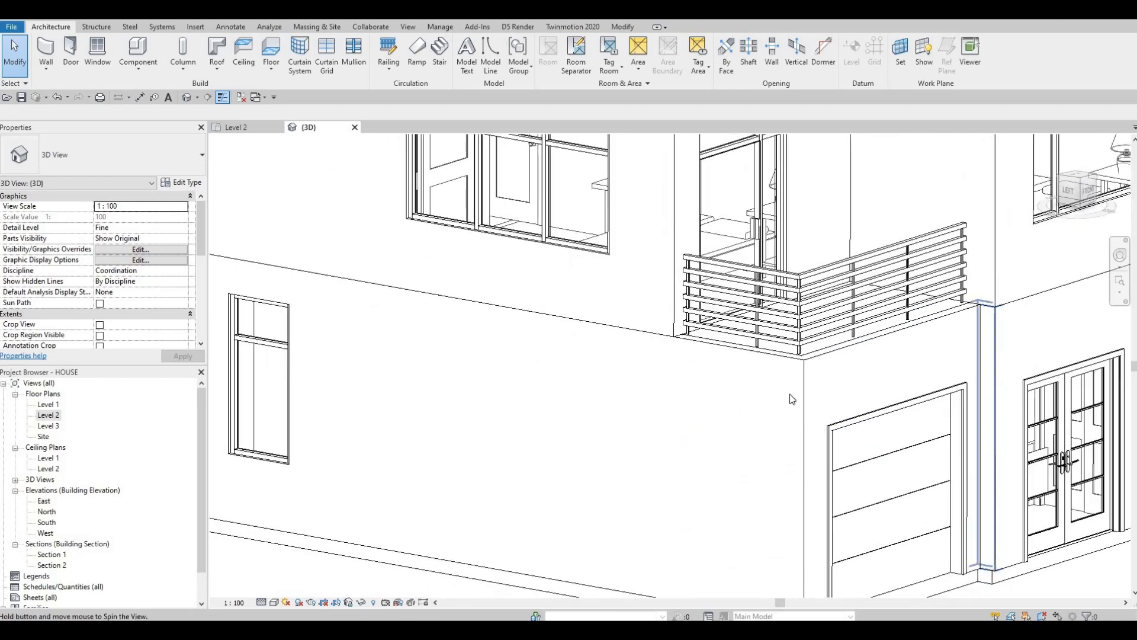
pyautogui.moveTo(969, 357); pyautogui.dragTo(639, 370, button='middle')
pyautogui.scroll(-2, 619, 332)
pyautogui.moveTo(619, 333); pyautogui.dragTo(615, 366, button='middle')
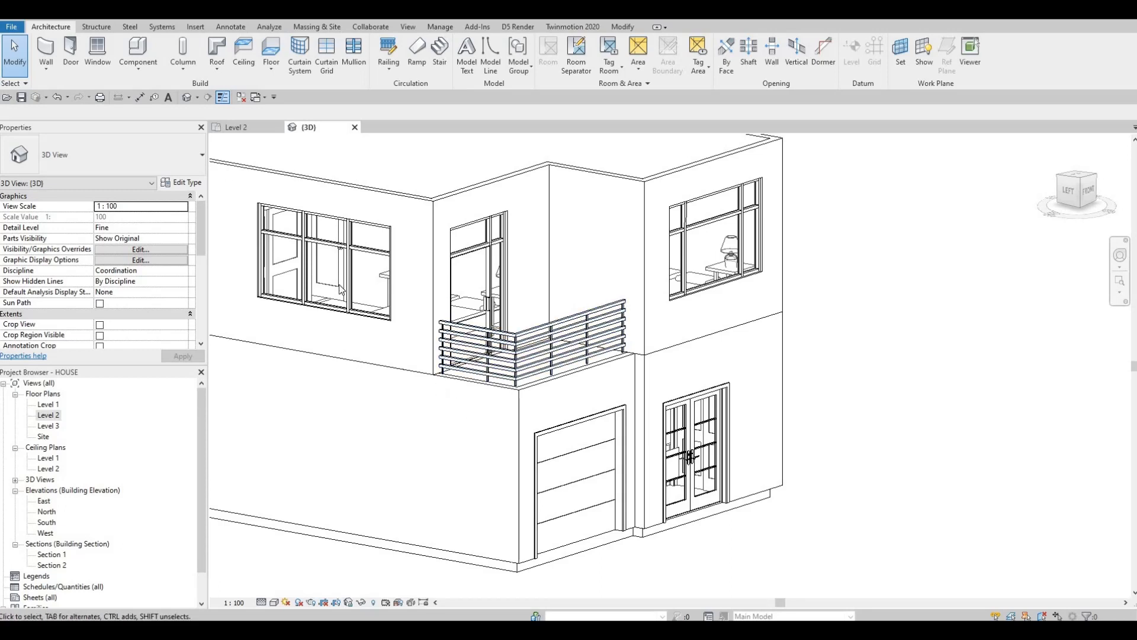
pyautogui.click(94, 73)
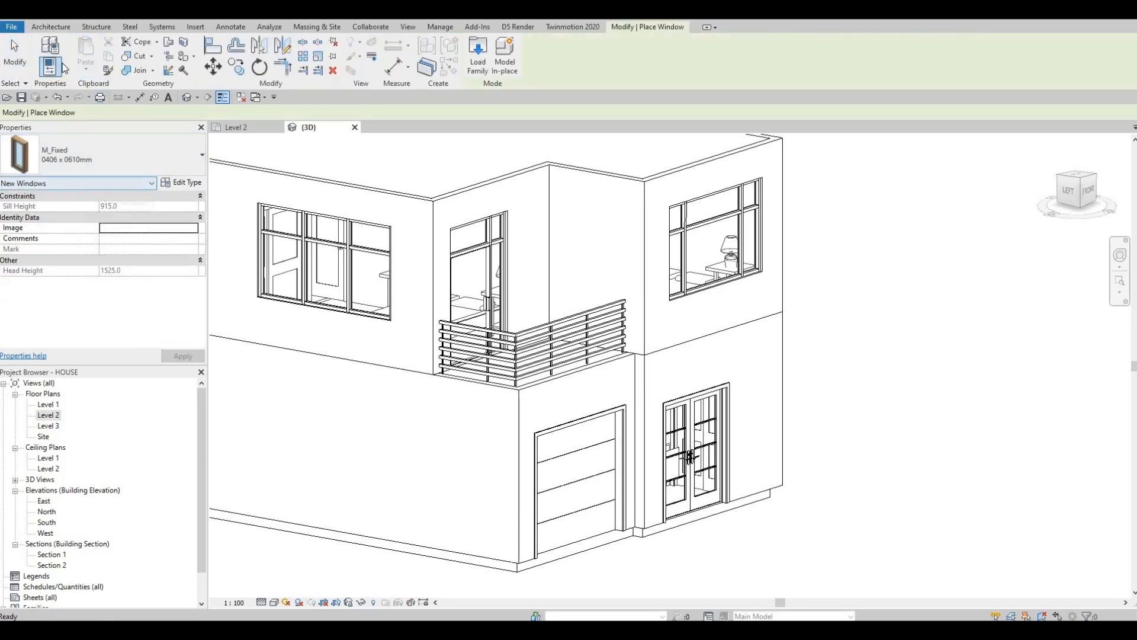
pyautogui.press('Escape')
pyautogui.press('Escape')
# Create an in-place component in the Generic Models category, accept the default name and start an extrusion
pyautogui.click(137, 63)
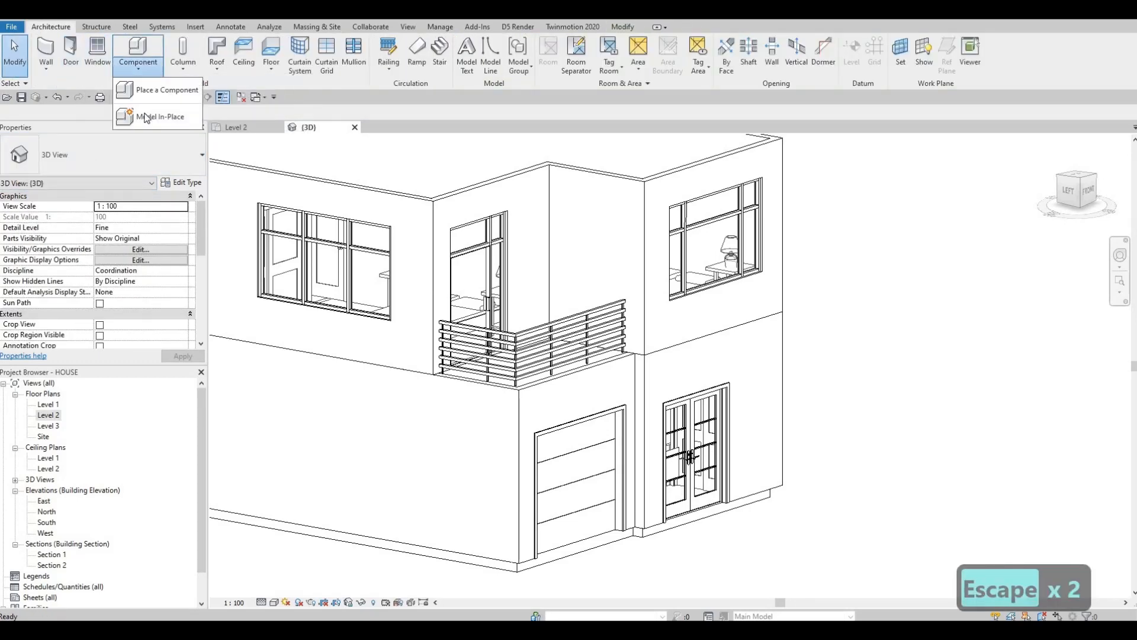
pyautogui.click(146, 118)
pyautogui.scroll(-4, 521, 282)
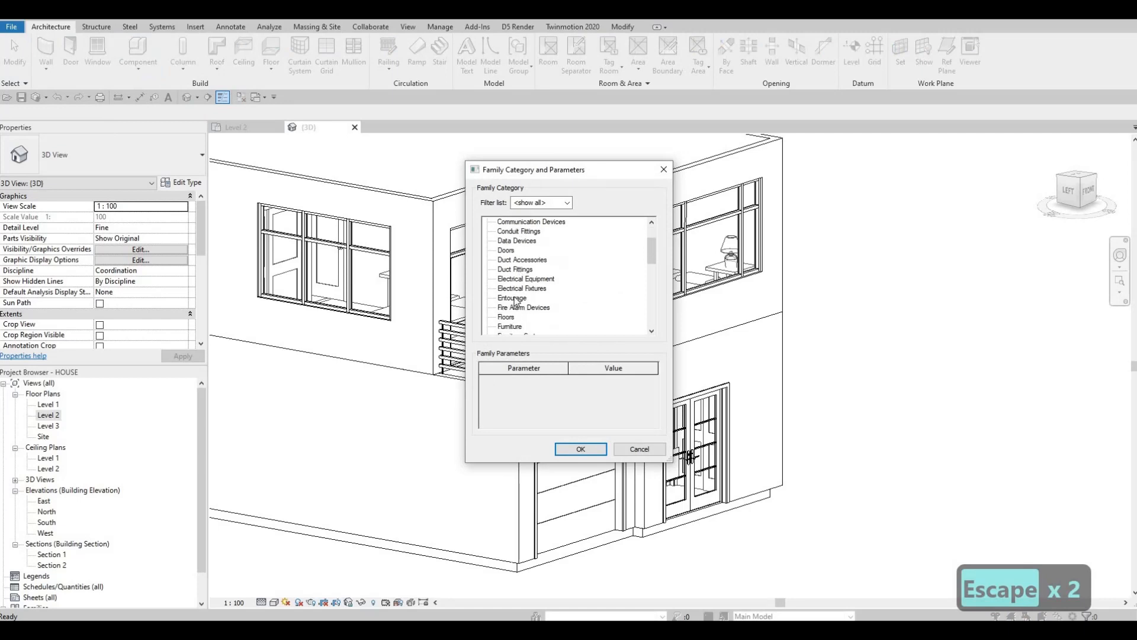
pyautogui.click(580, 450)
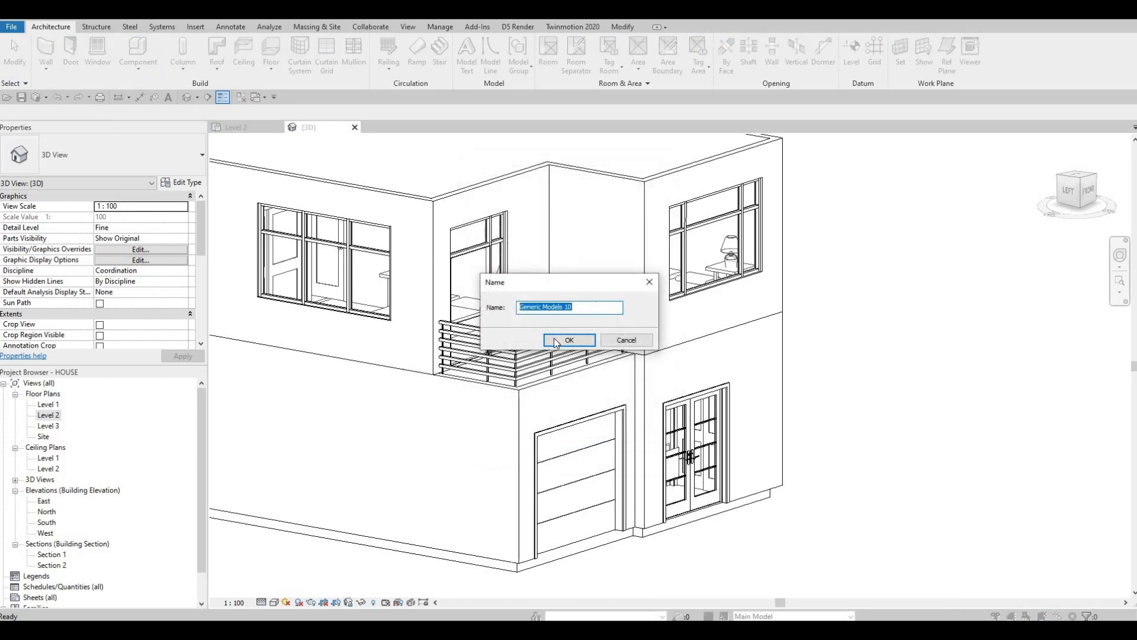
pyautogui.click(556, 341)
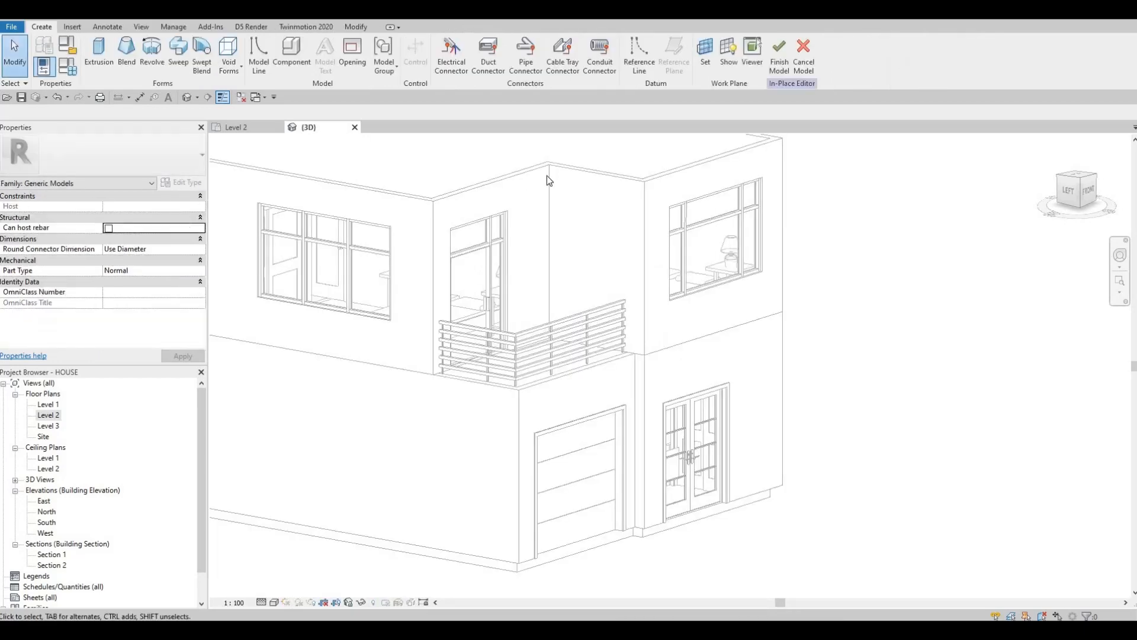
pyautogui.click(95, 59)
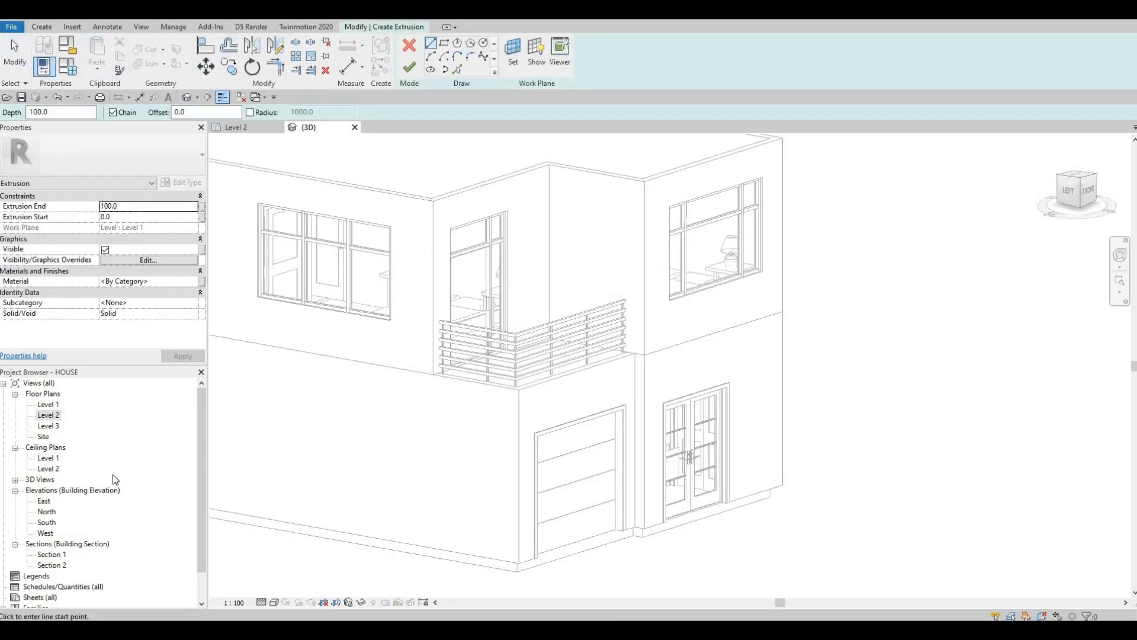
# Open the Level 2 floor plan and set the extrusion's work plane to Level : Level 2
pyautogui.doubleClick(47, 403)
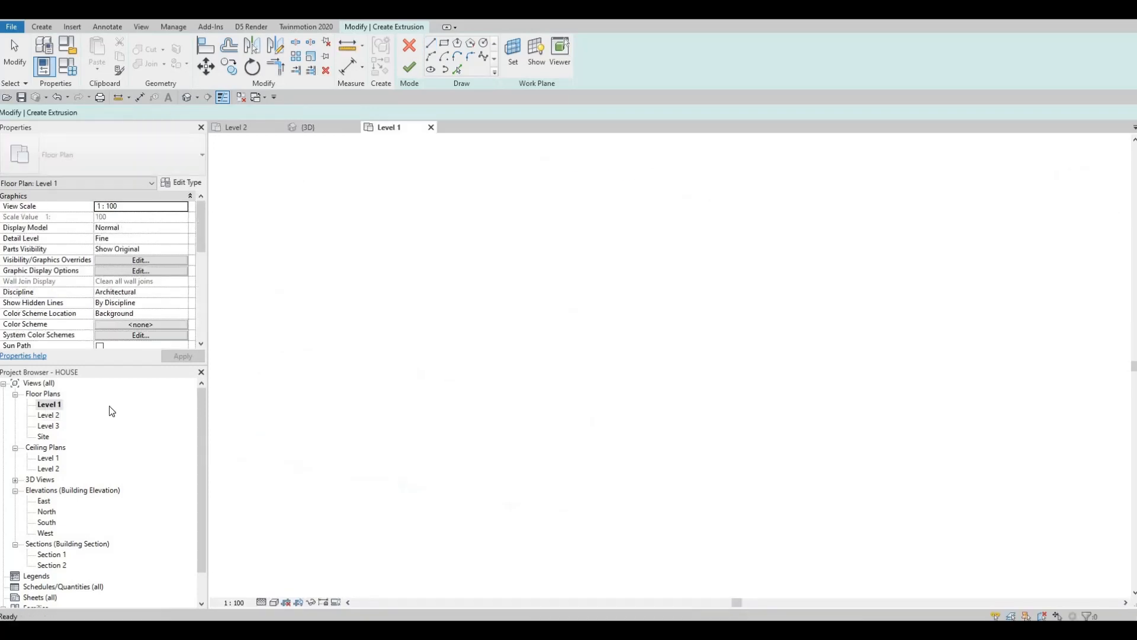
pyautogui.doubleClick(48, 415)
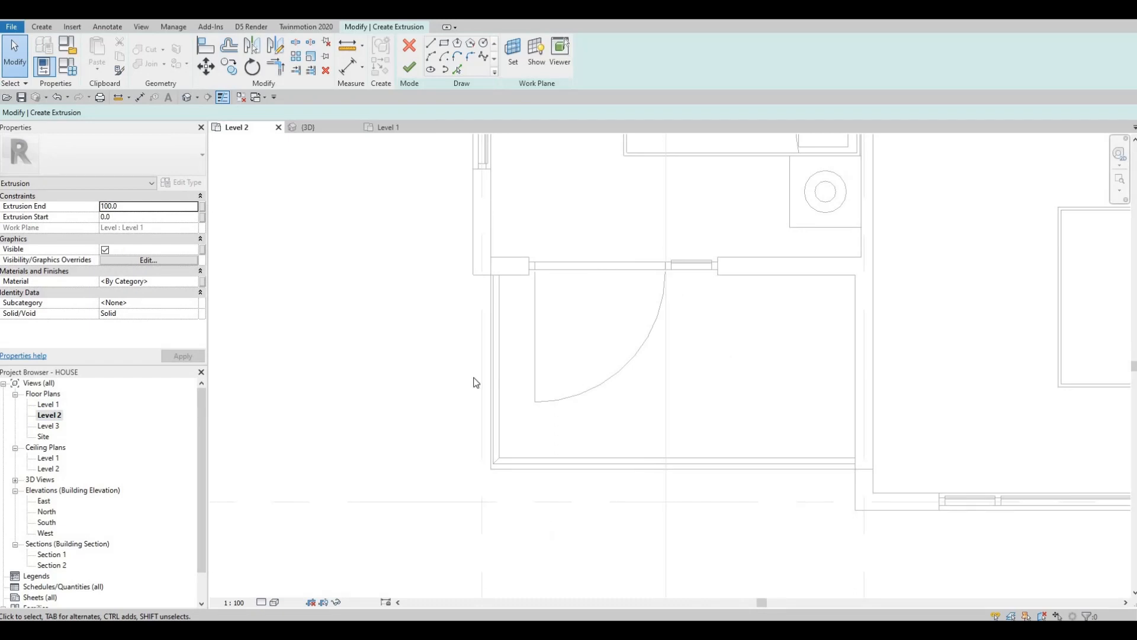
pyautogui.scroll(-2, 474, 382)
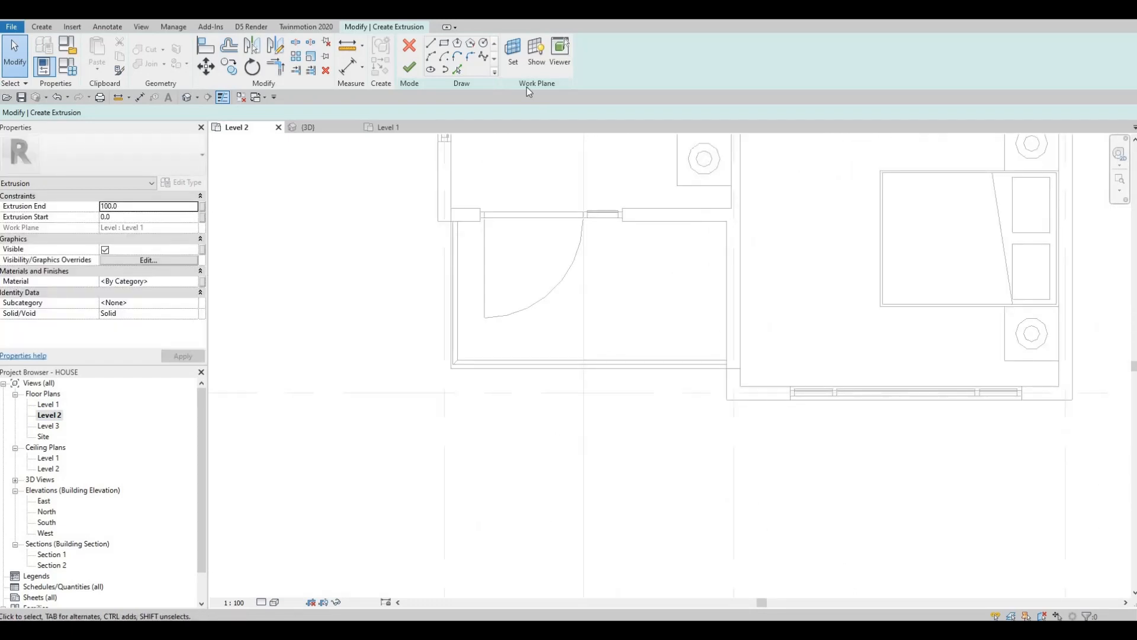
pyautogui.click(515, 60)
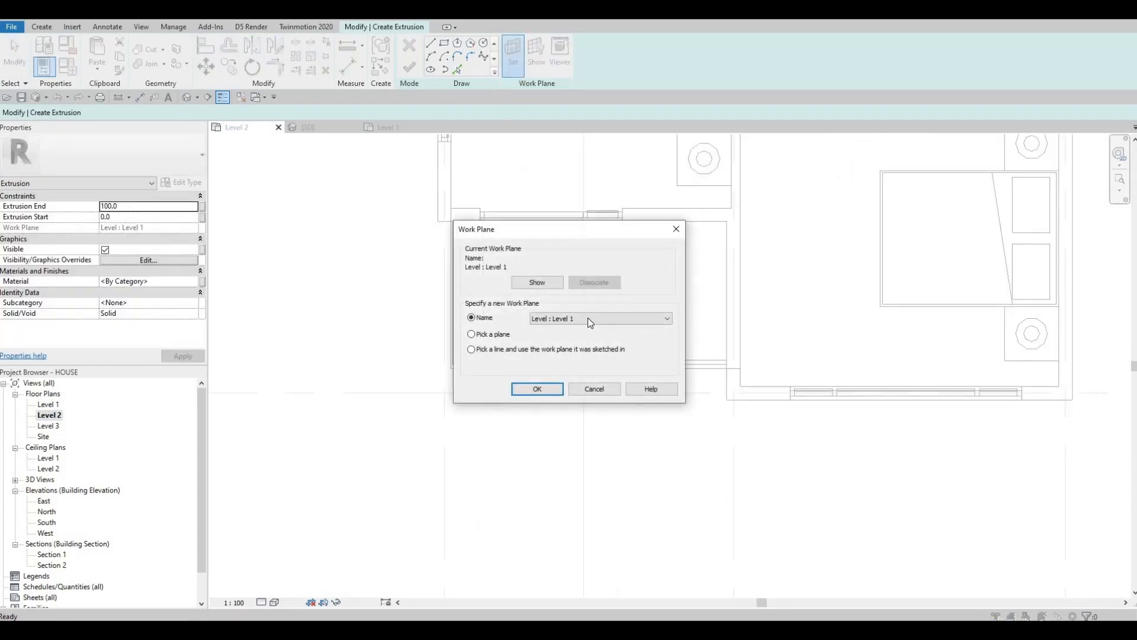
pyautogui.click(561, 320)
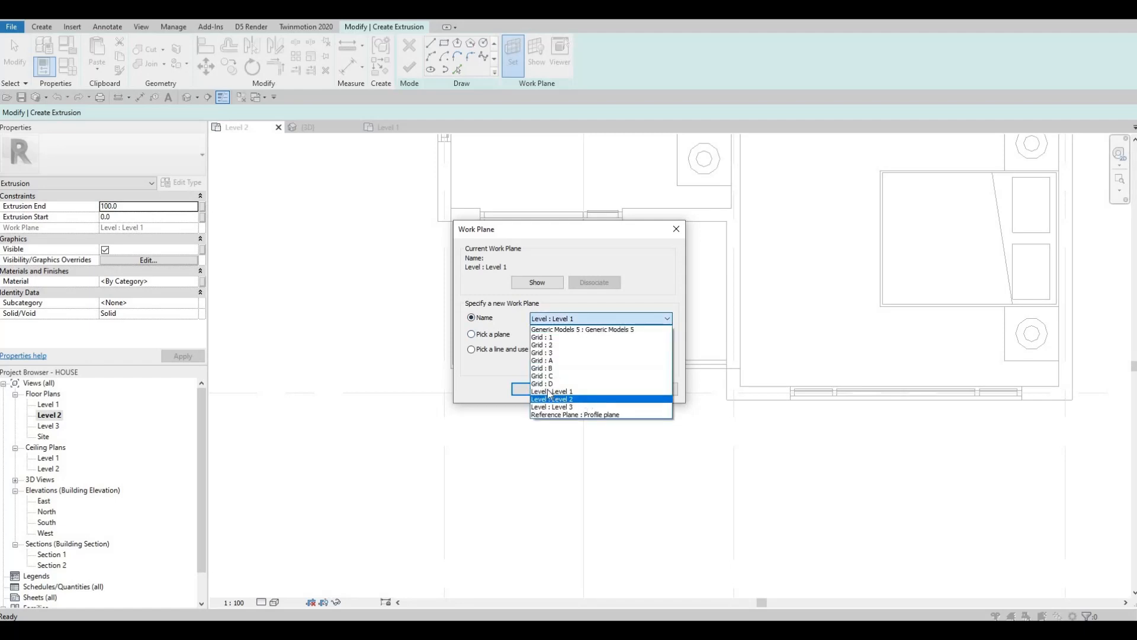
pyautogui.click(569, 399)
pyautogui.click(530, 388)
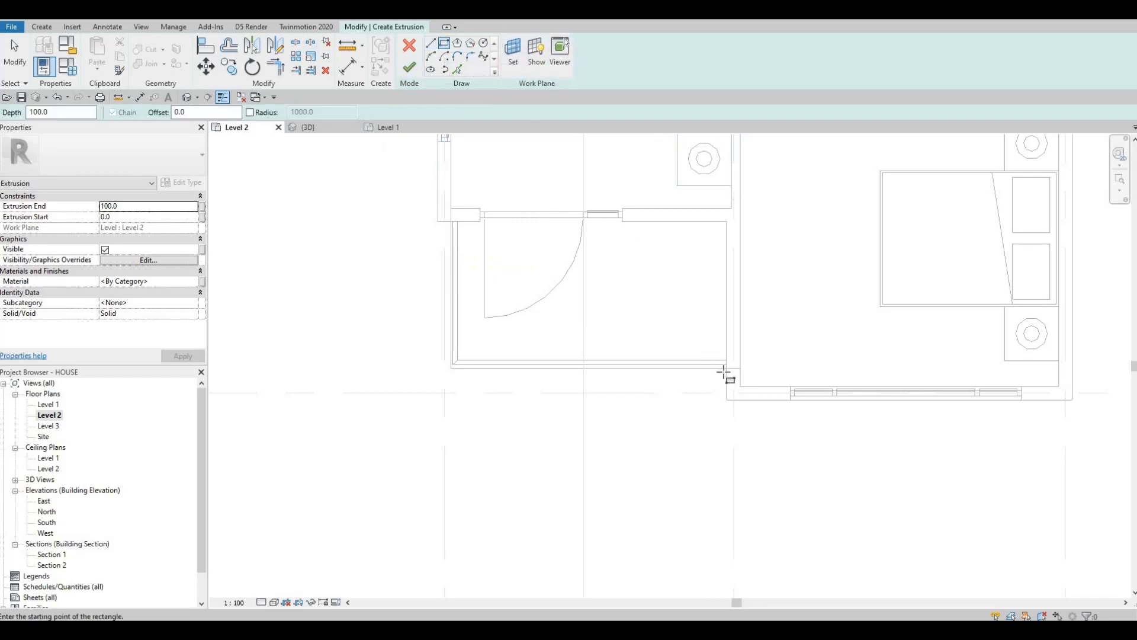
# Sketch a rectangle about 3440 by 440 mm along the balcony's front edge, extending past its outer corner
pyautogui.click(405, 417)
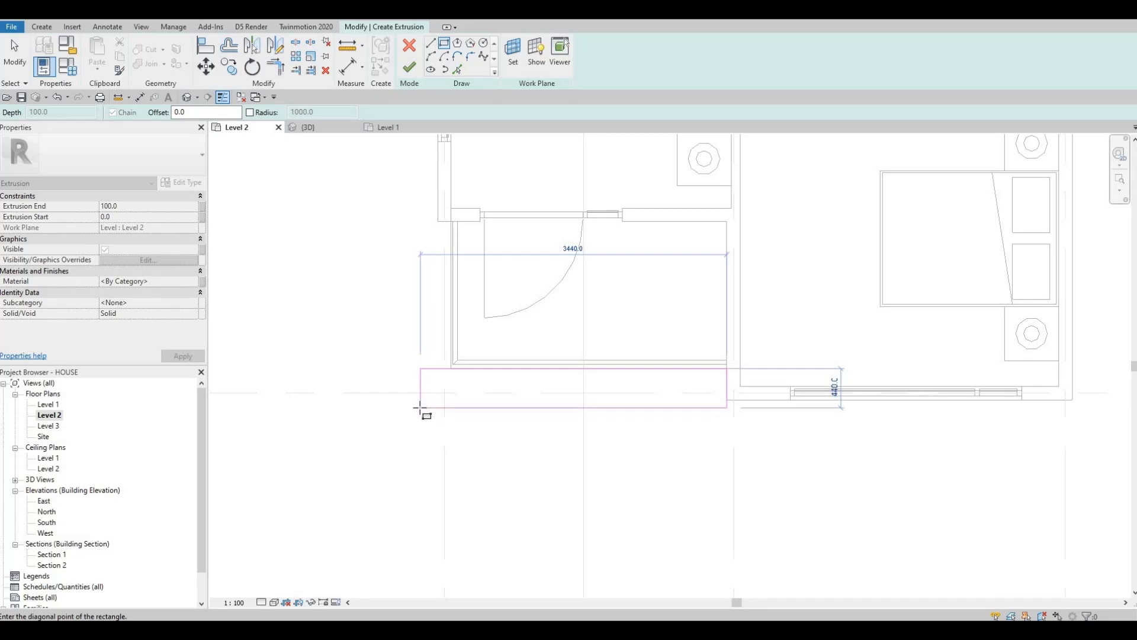
pyautogui.click(420, 408)
pyautogui.press('Escape')
pyautogui.press('Escape')
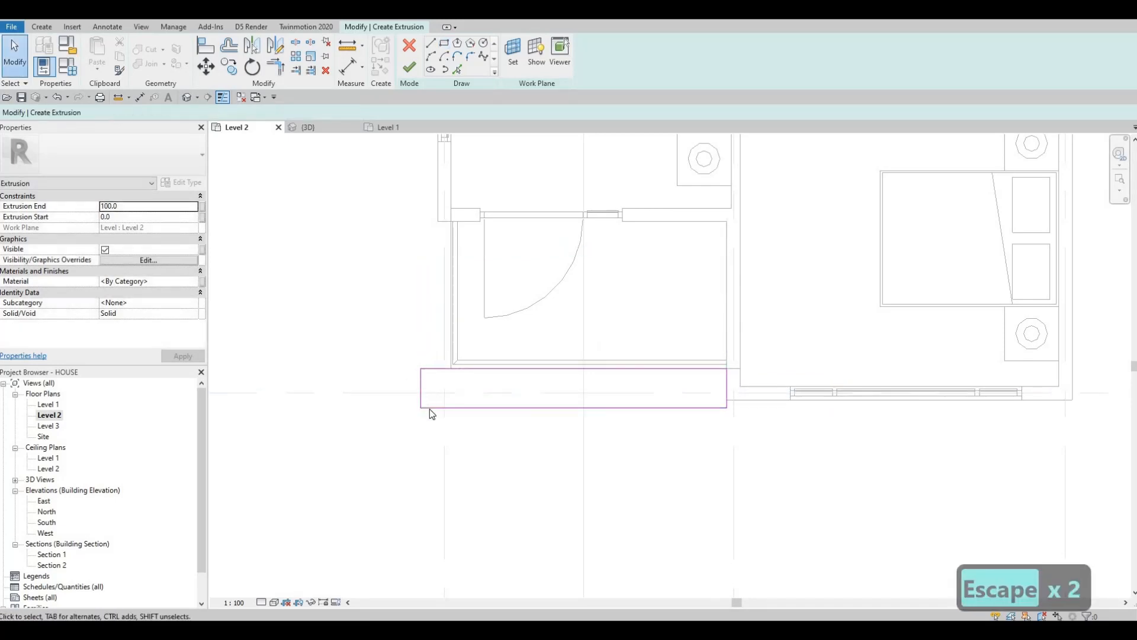
# Set the depth of the front rectangle to 400 mm
pyautogui.click(457, 408)
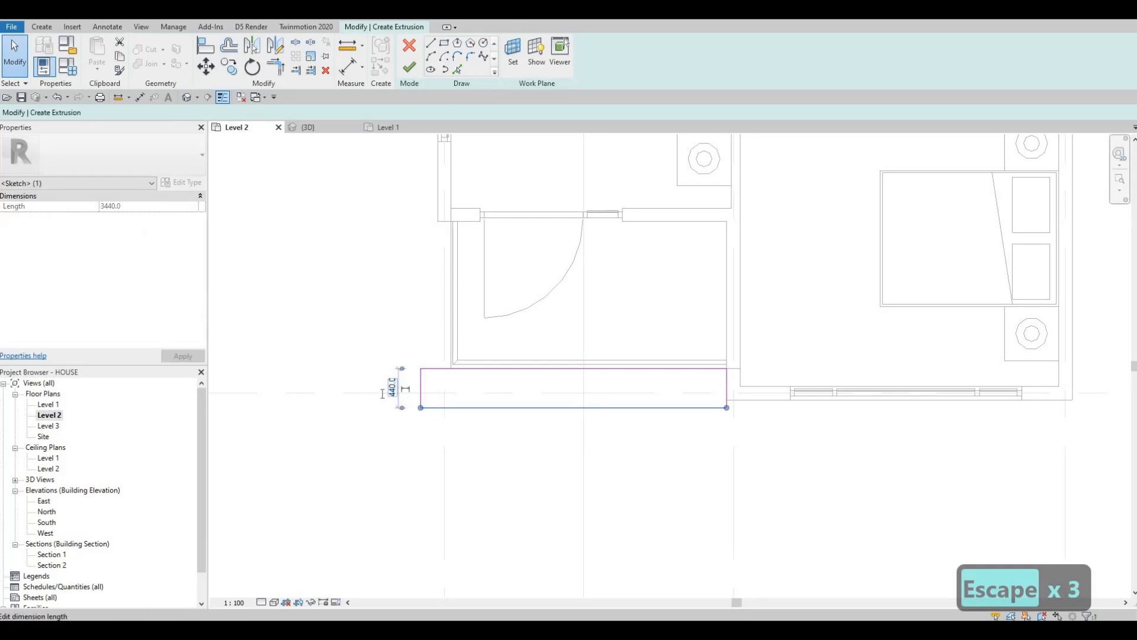
pyautogui.click(392, 386)
pyautogui.write('400')
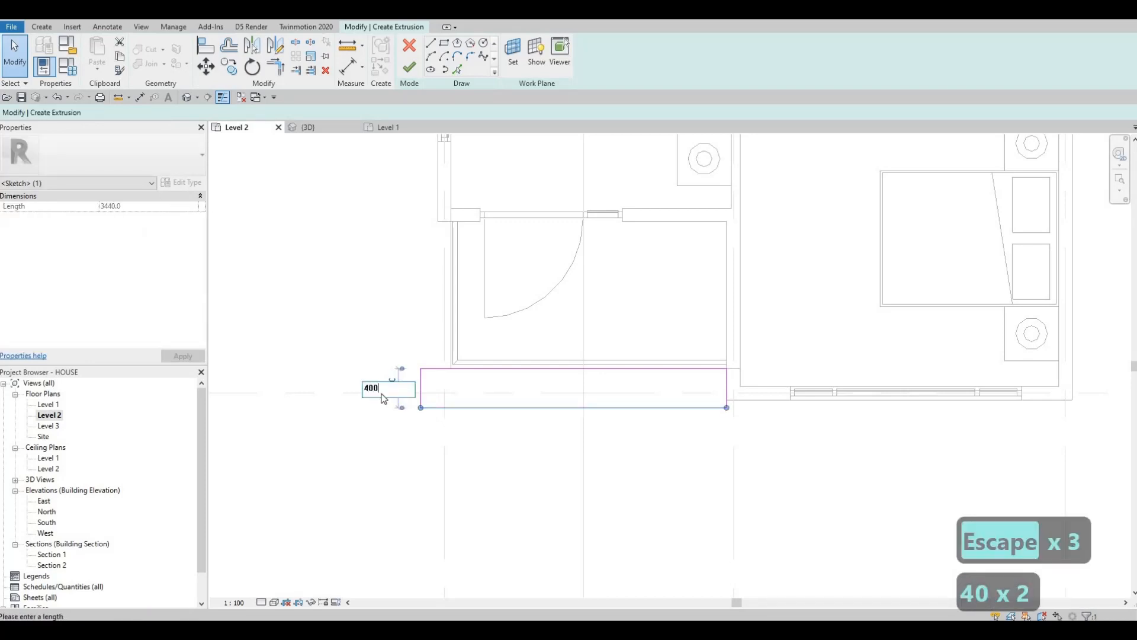
pyautogui.press('Return')
pyautogui.press('Escape')
pyautogui.press('Escape')
pyautogui.press('Escape')
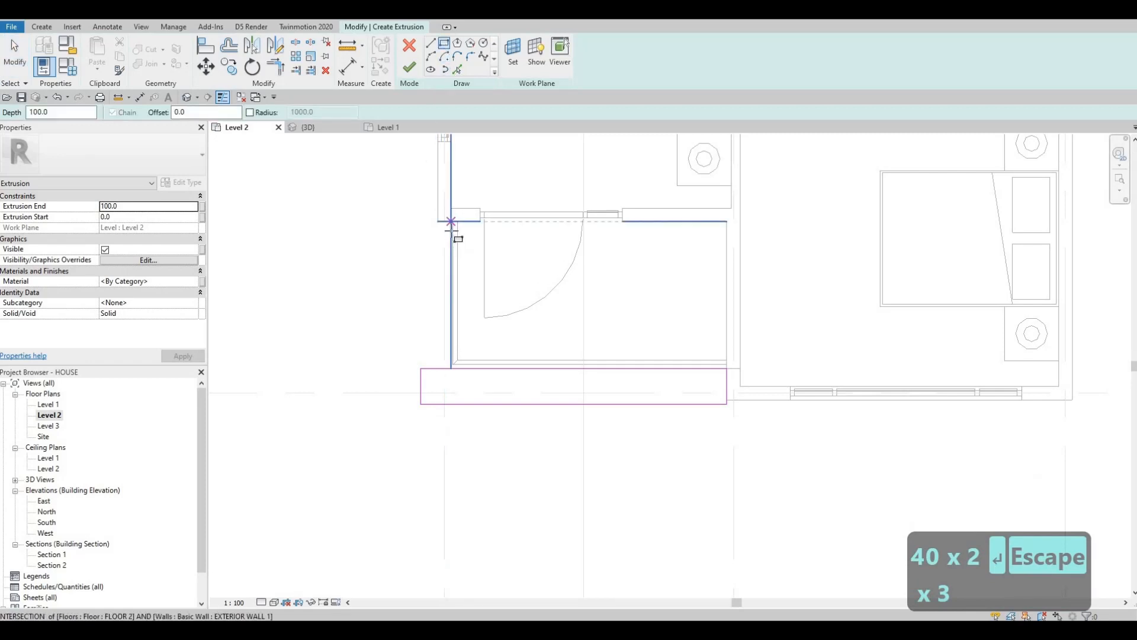
# Sketch a second rectangle along the balcony's open side, from the exterior wall corner to the front rectangle's outer corner
pyautogui.scroll(2, 448, 212)
pyautogui.click(454, 228)
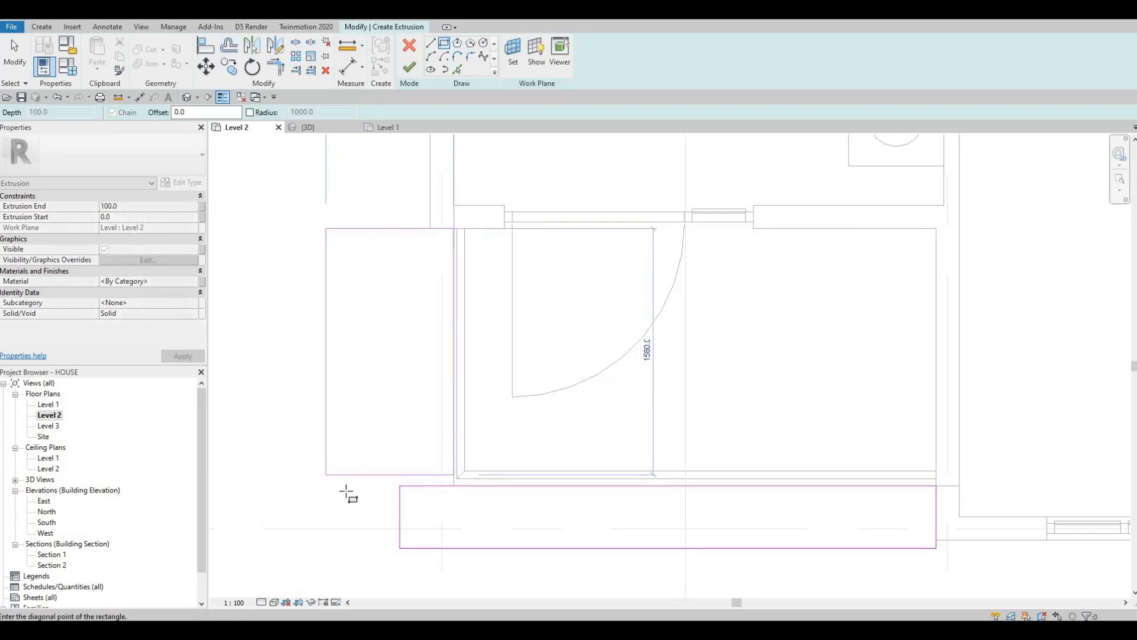
pyautogui.click(400, 486)
pyautogui.press('Escape')
pyautogui.press('Escape')
pyautogui.press('Escape')
pyautogui.click(413, 344)
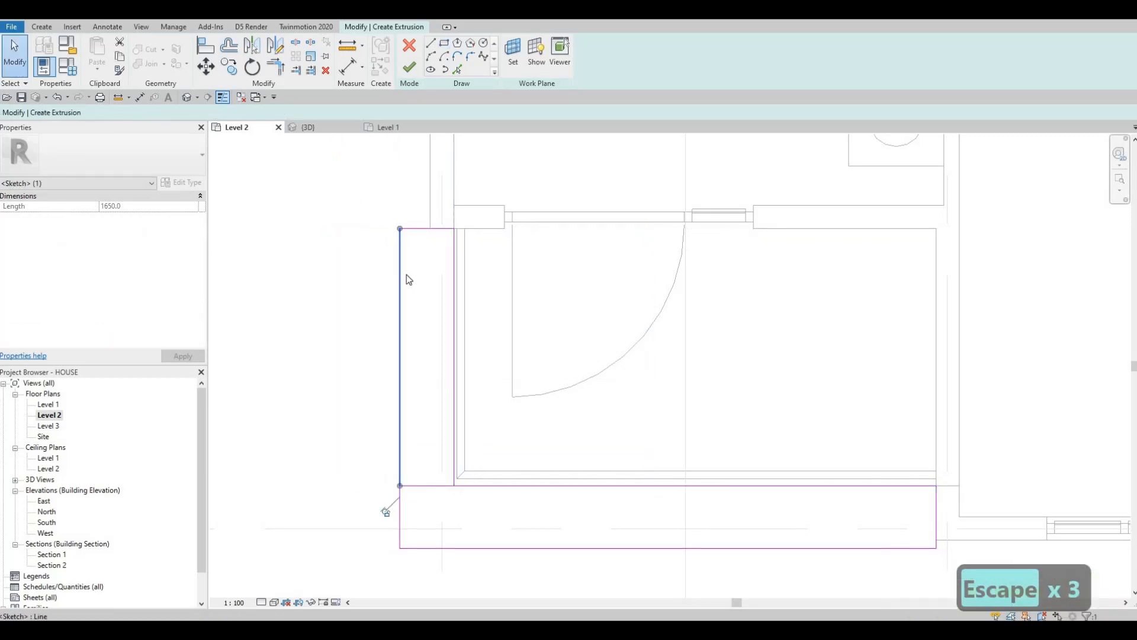
pyautogui.scroll(-3, 456, 249)
pyautogui.press('Escape')
pyautogui.press('Escape')
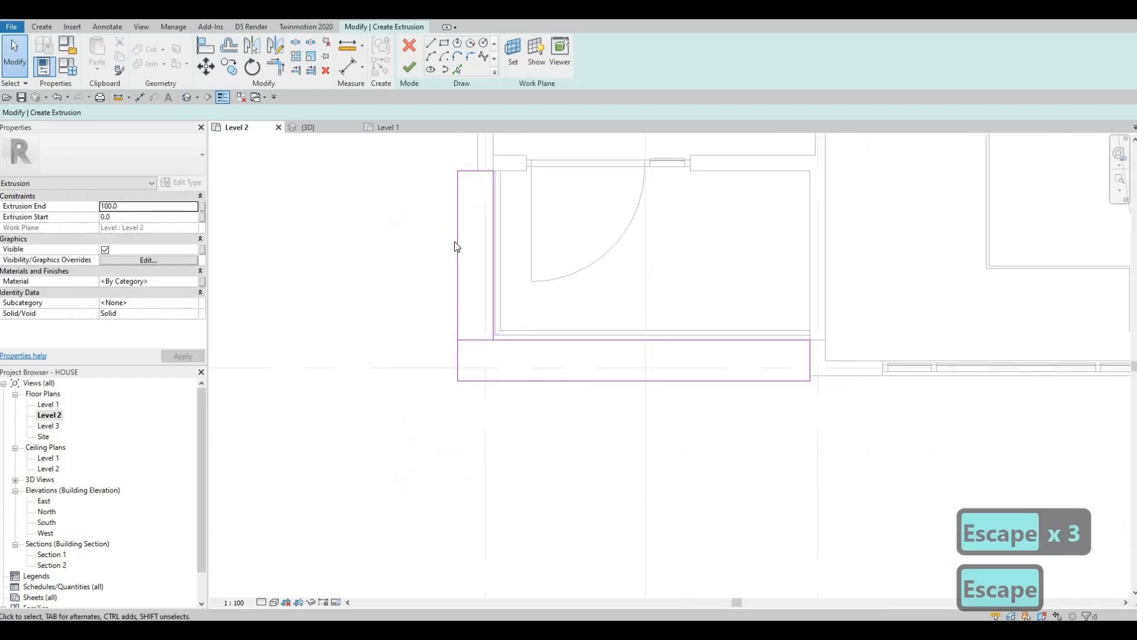
pyautogui.click(458, 311)
pyautogui.scroll(1, 476, 294)
pyautogui.moveTo(477, 294); pyautogui.dragTo(462, 343, button='middle')
pyautogui.scroll(-1, 461, 343)
pyautogui.press('Escape')
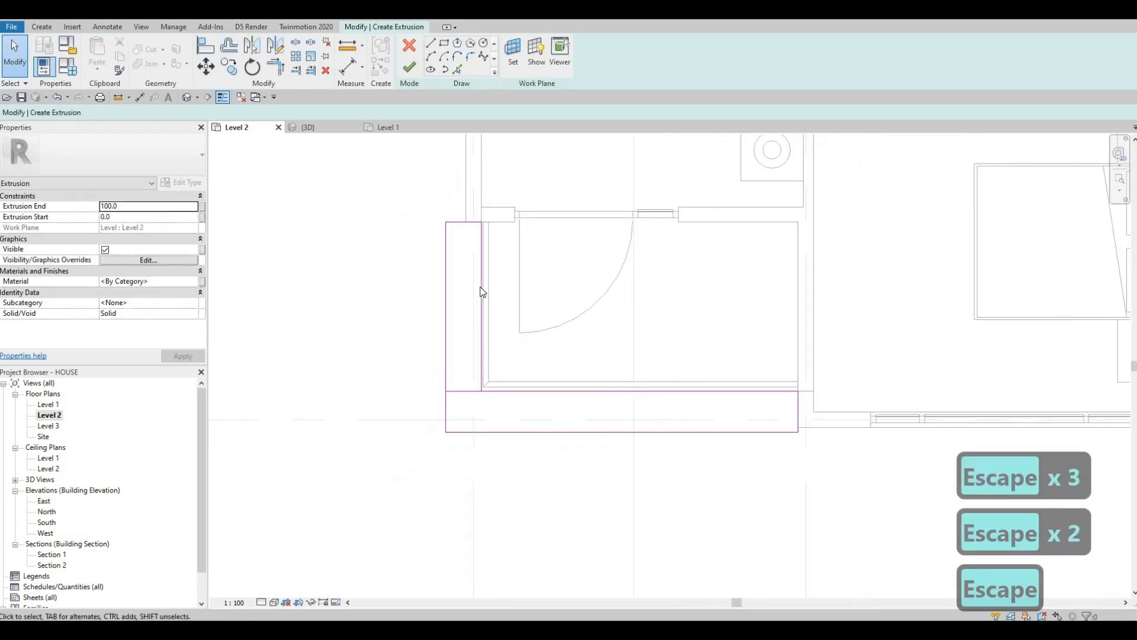
# Set the width of the side rectangle to 400 mm by shifting its inner edge
pyautogui.click(479, 381)
pyautogui.scroll(1, 459, 421)
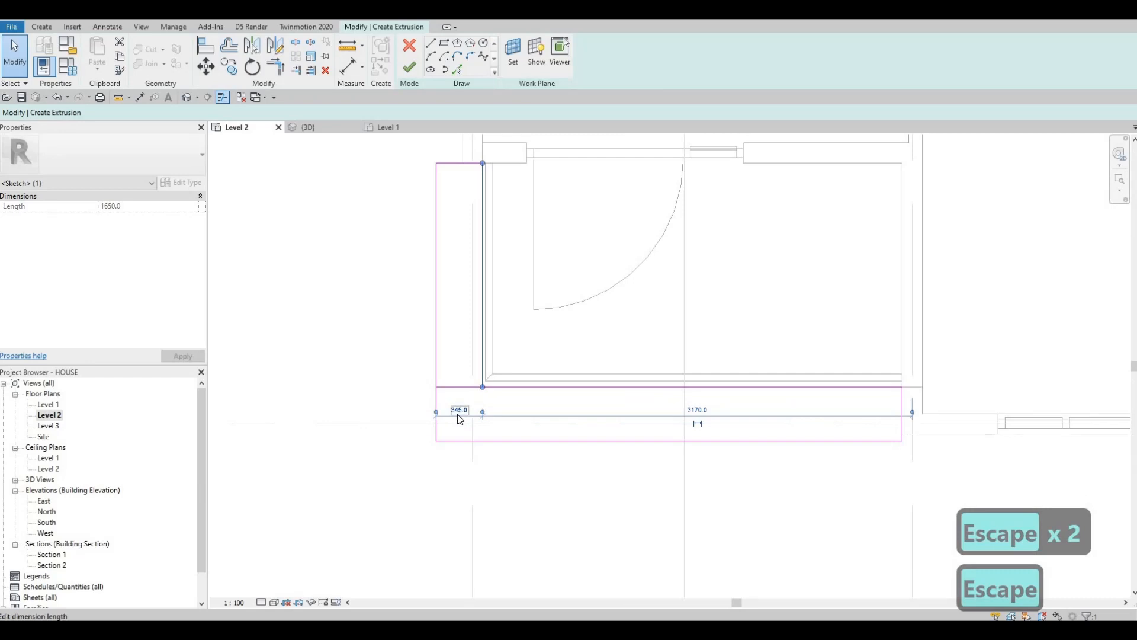
pyautogui.click(460, 417)
pyautogui.write('400')
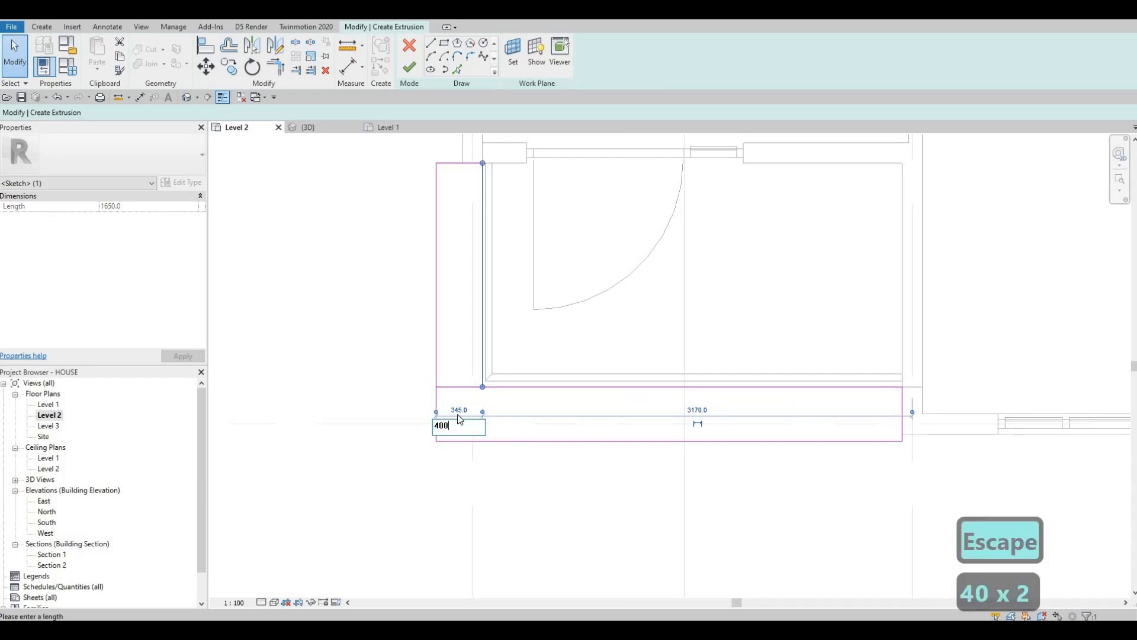
pyautogui.press('Return')
pyautogui.press('Escape')
pyautogui.press('Escape')
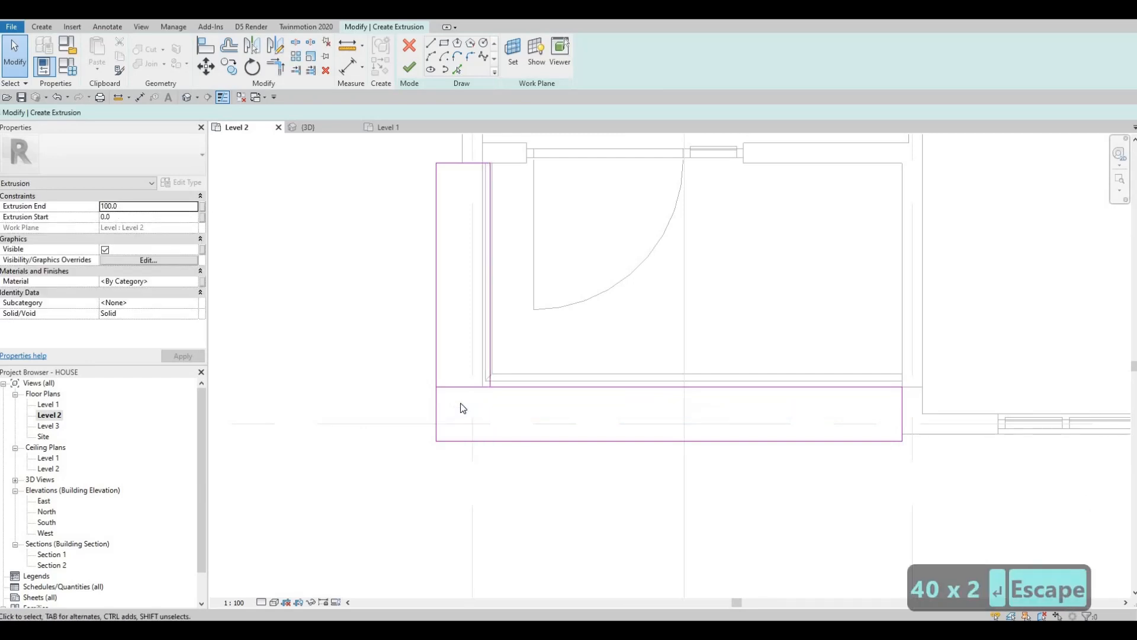
# Move the whole side rectangle 55 mm outward so its inner edge meets the edge of the balcony floor
pyautogui.press('Tab')
pyautogui.click(492, 353)
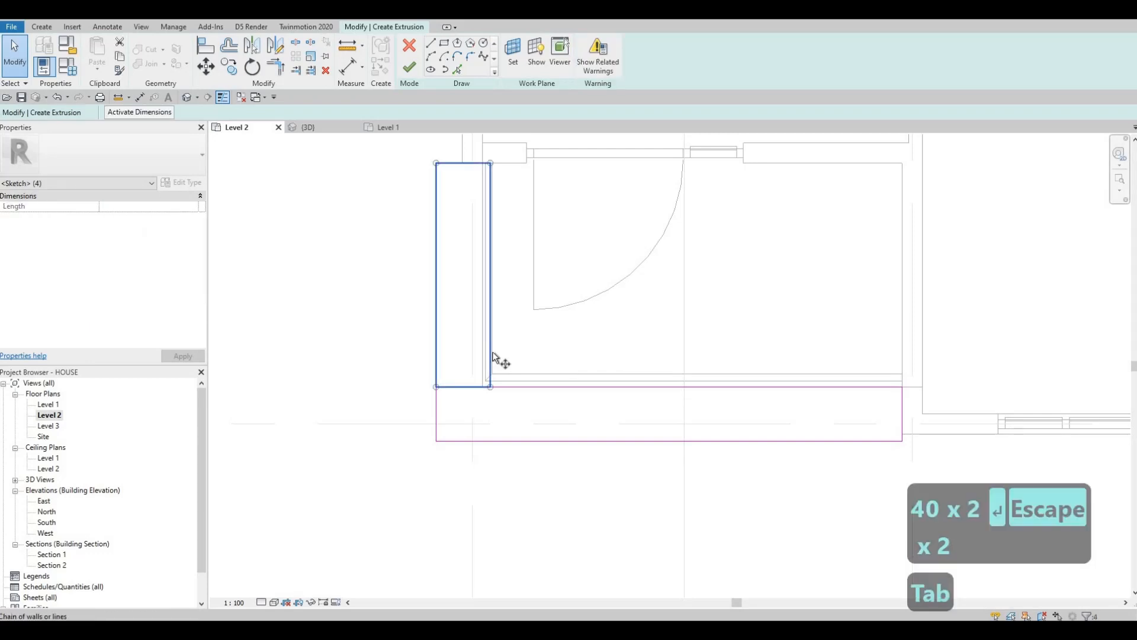
pyautogui.press('m')
pyautogui.press('v')
pyautogui.scroll(4, 509, 397)
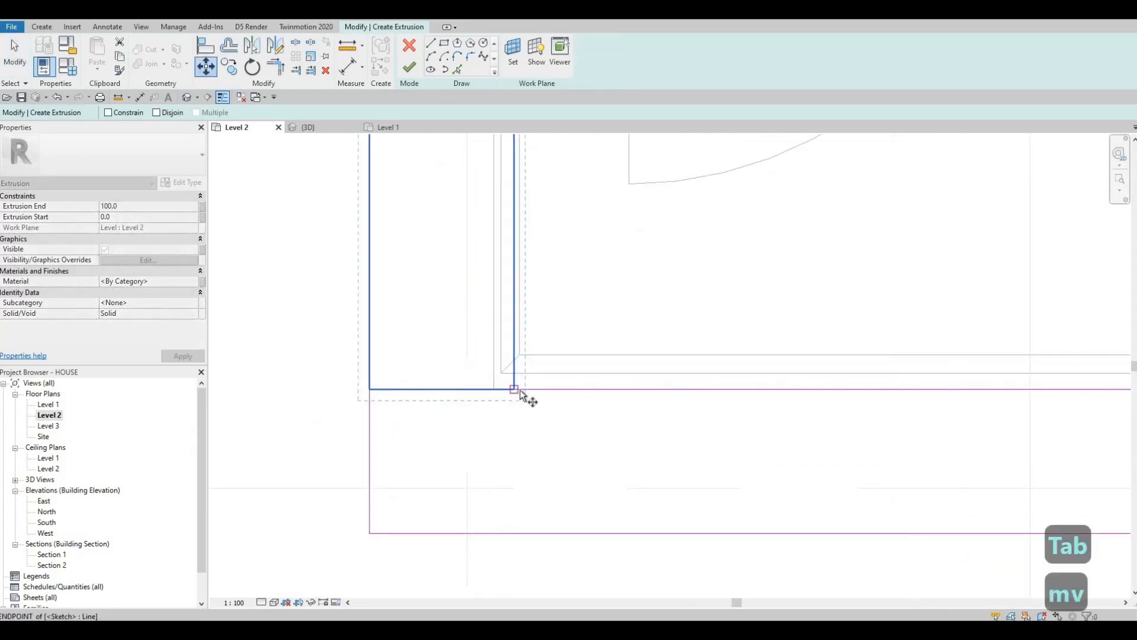
pyautogui.click(515, 391)
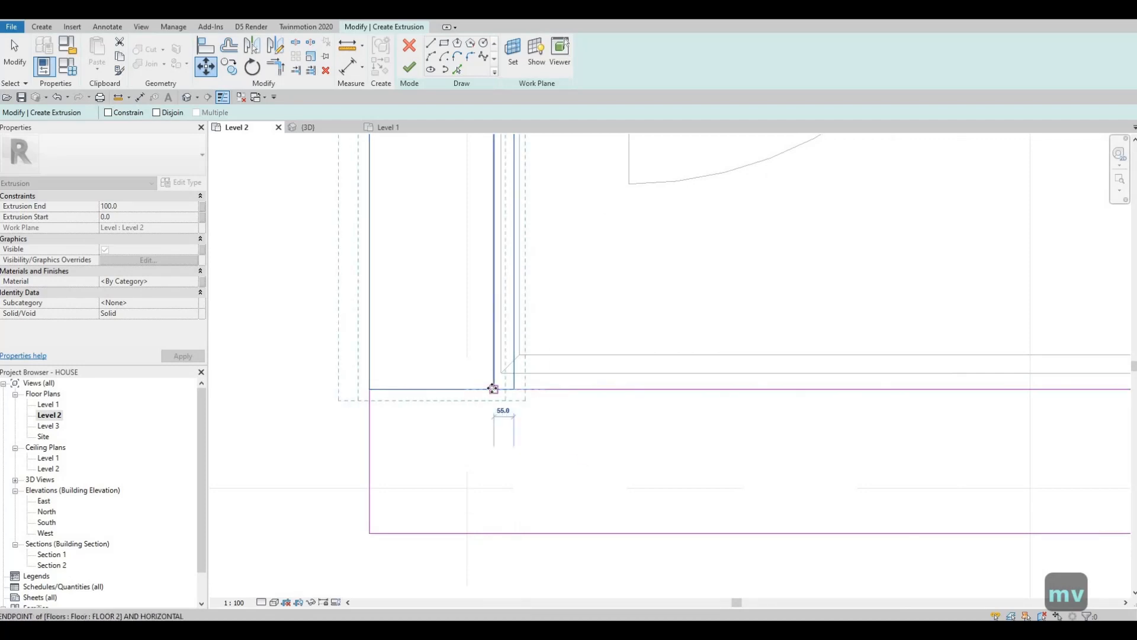
pyautogui.press('Escape')
pyautogui.press('Escape')
pyautogui.press('Escape')
pyautogui.press('Escape')
pyautogui.scroll(-5, 450, 397)
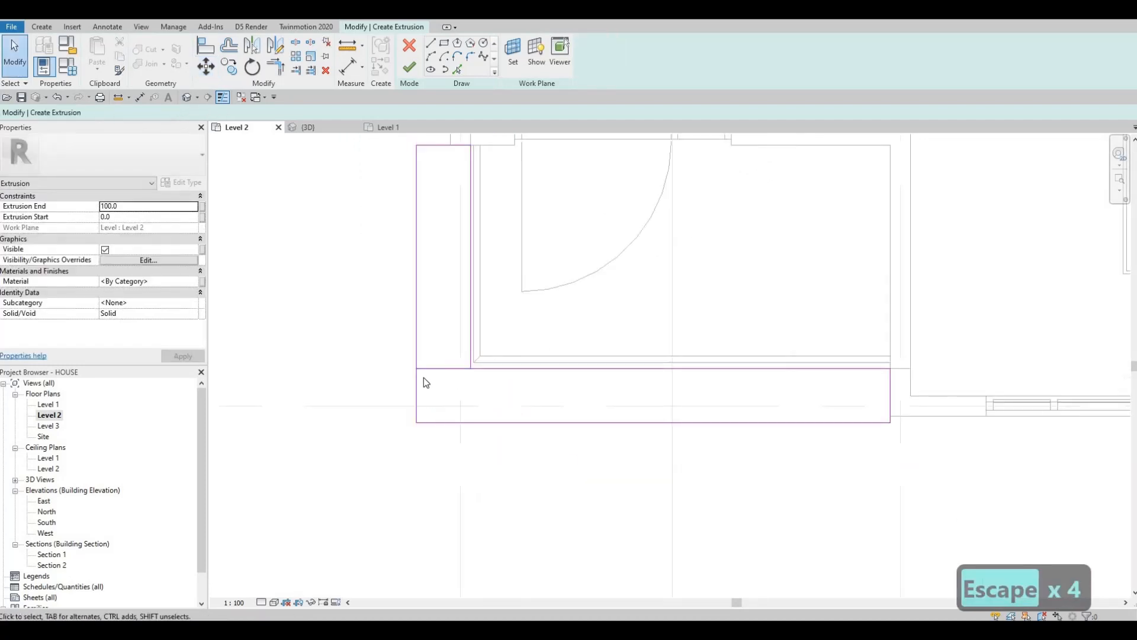
# Delete the duplicate line between the two rectangles and trim the inner edges into a clean corner
pyautogui.click(429, 383)
pyautogui.press('Delete')
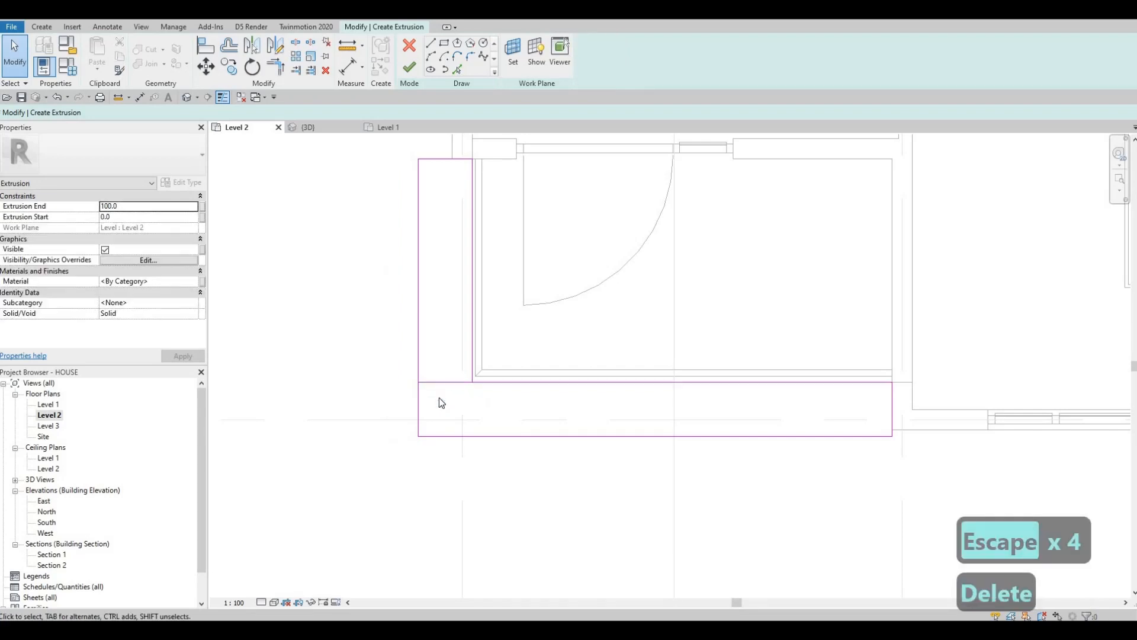
pyautogui.press('t')
pyautogui.press('r')
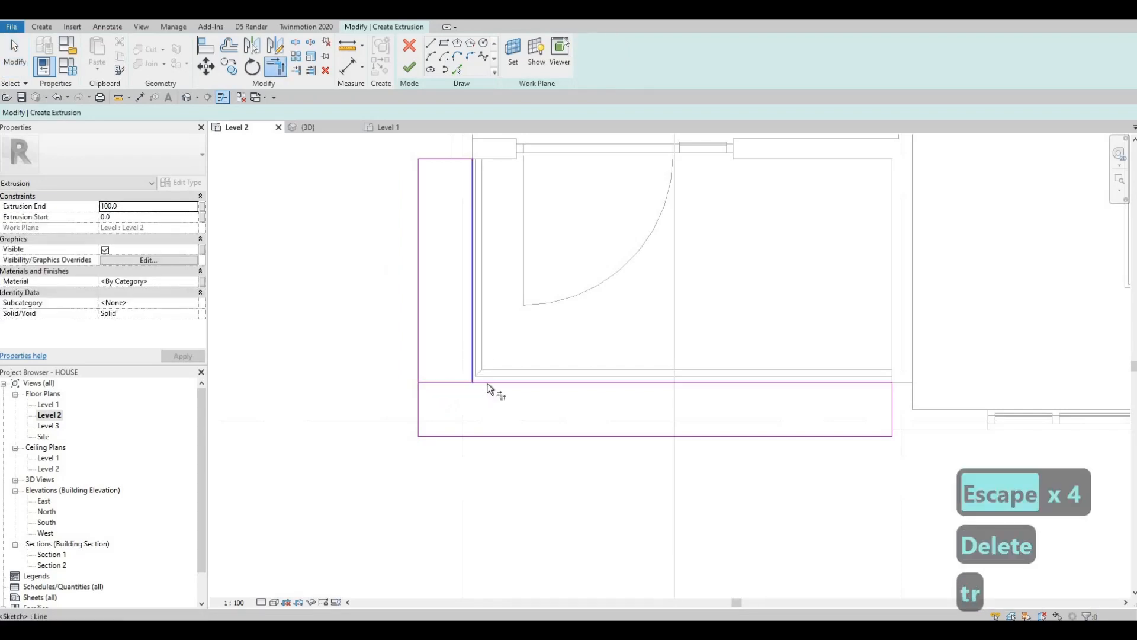
pyautogui.click(472, 379)
pyautogui.click(478, 382)
pyautogui.press('Escape')
pyautogui.press('Escape')
pyautogui.scroll(-1, 450, 385)
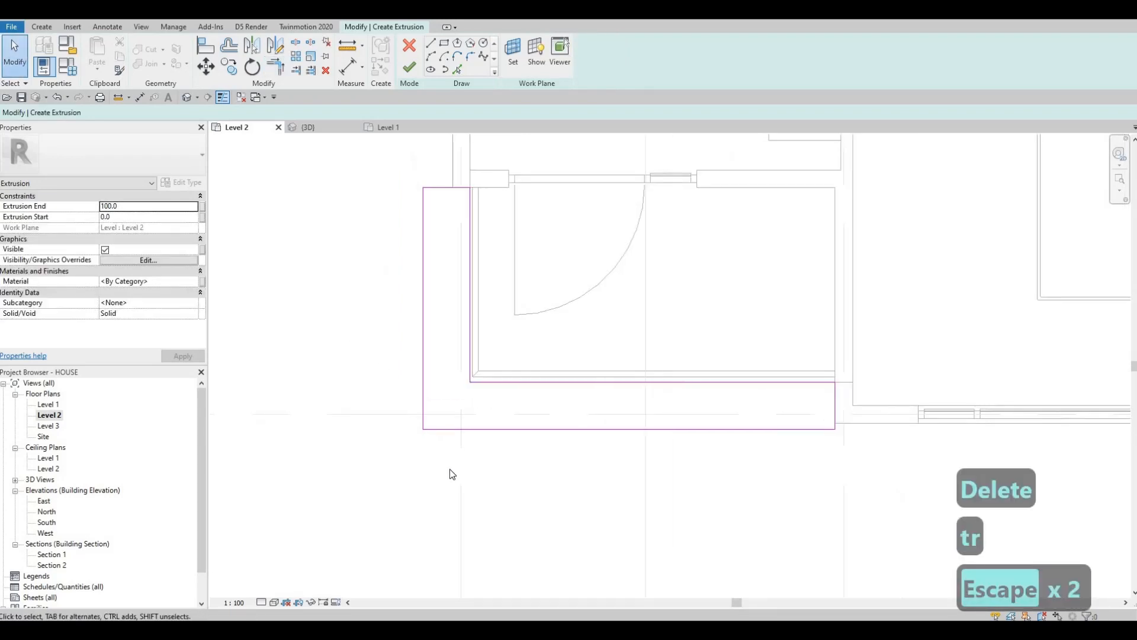
# Delete the short outer segment at the sketch's outside corner and trim the two outer edges together to close the L-shaped profile
pyautogui.moveTo(450, 469); pyautogui.dragTo(449, 468)
pyautogui.press('Delete')
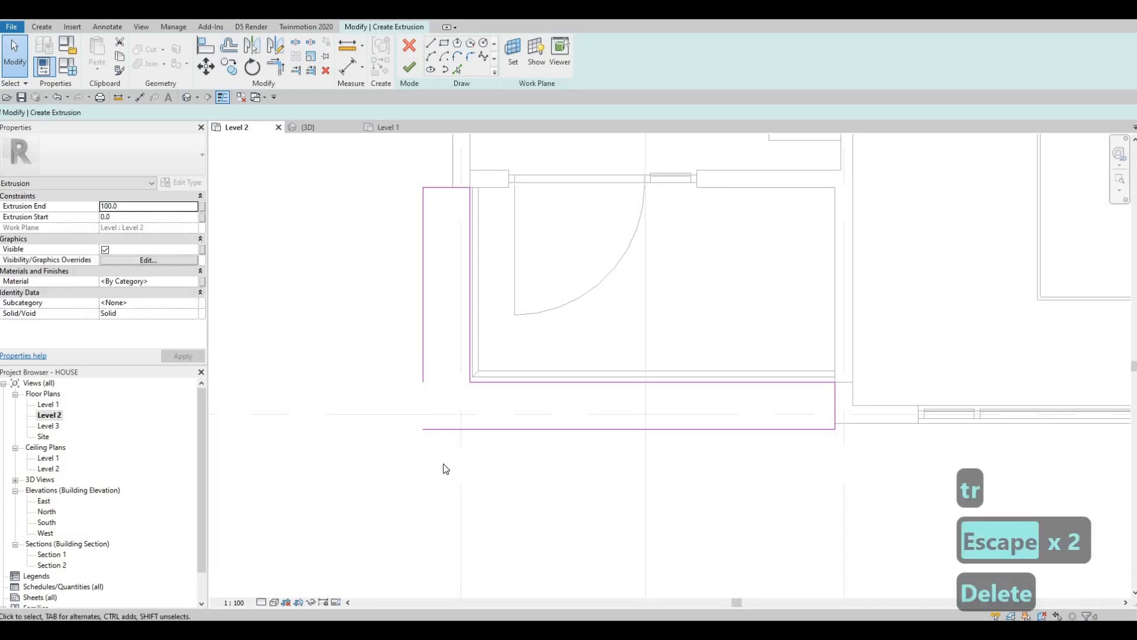
pyautogui.press('t')
pyautogui.press('r')
pyautogui.click(447, 429)
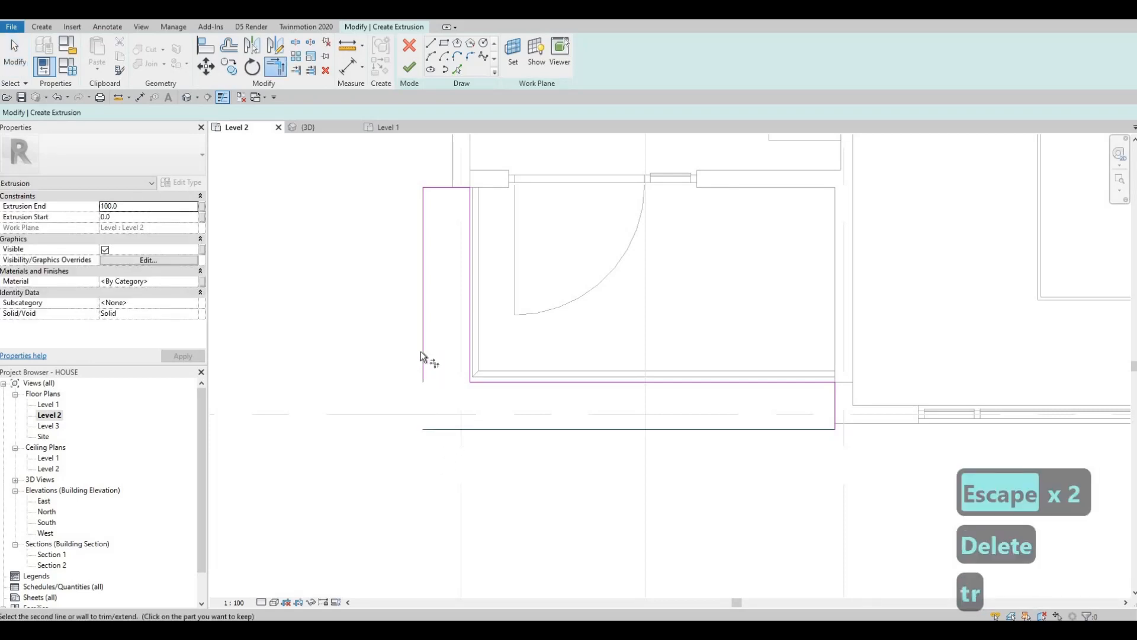
pyautogui.click(423, 348)
pyautogui.press('Escape')
pyautogui.press('Escape')
pyautogui.scroll(-3, 495, 381)
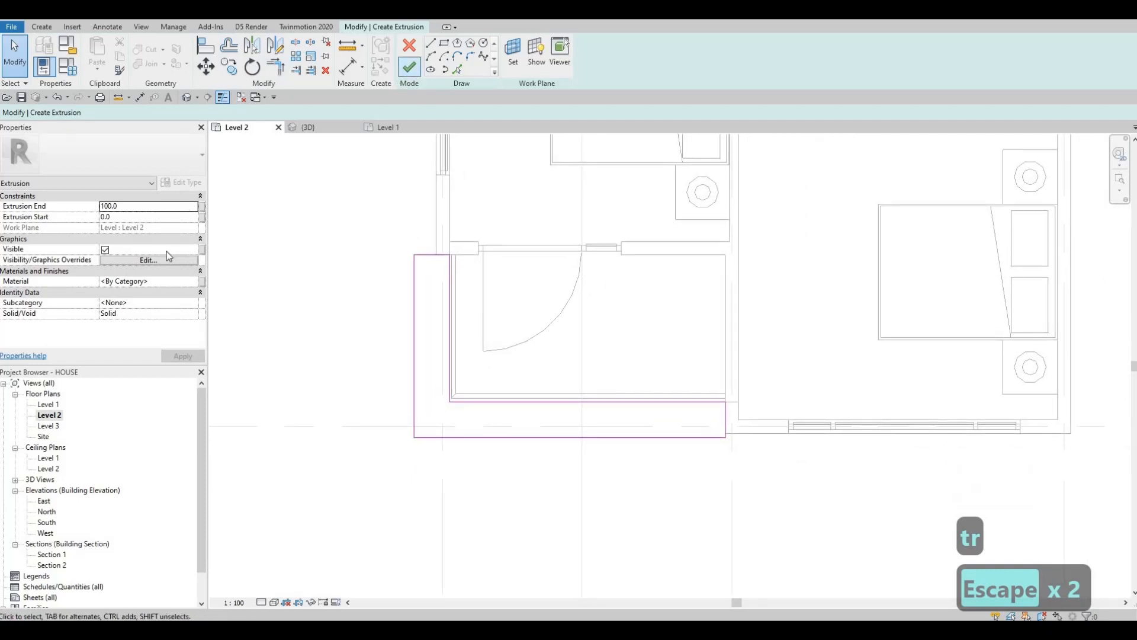
# Assign the Travertine material from the AEC Materials Stone library to the extrusion
pyautogui.click(198, 283)
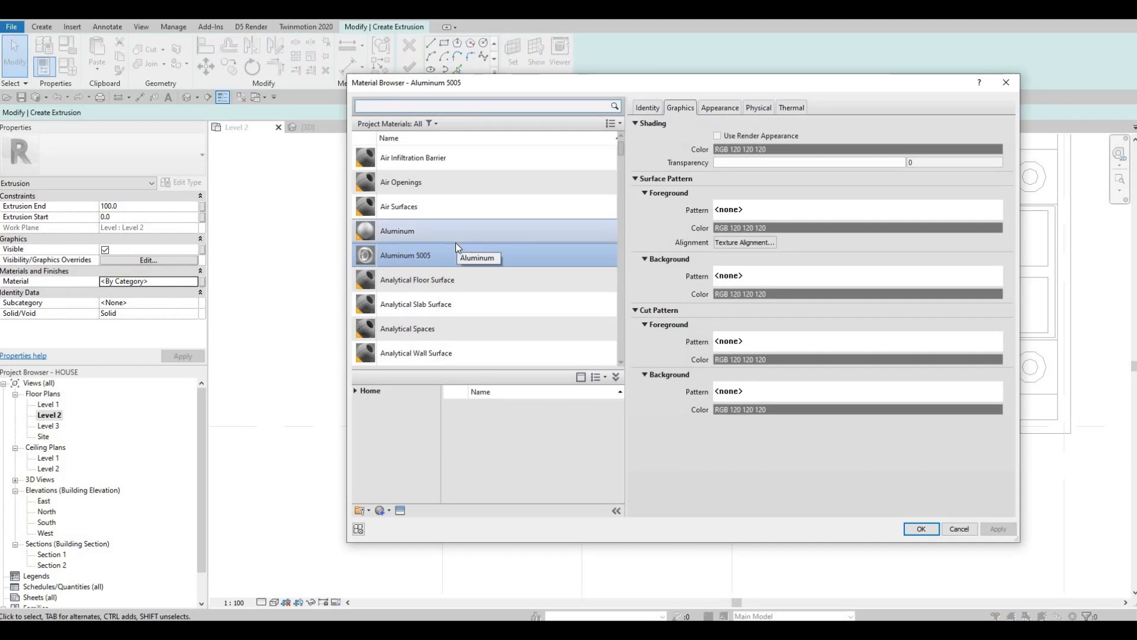
pyautogui.click(356, 391)
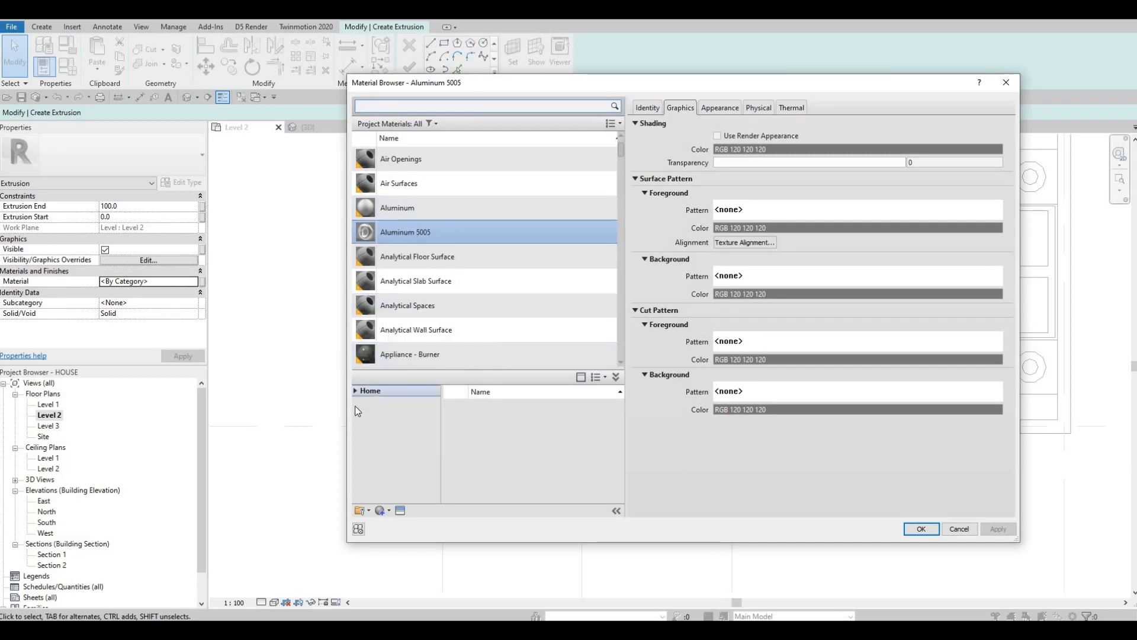
pyautogui.click(355, 412)
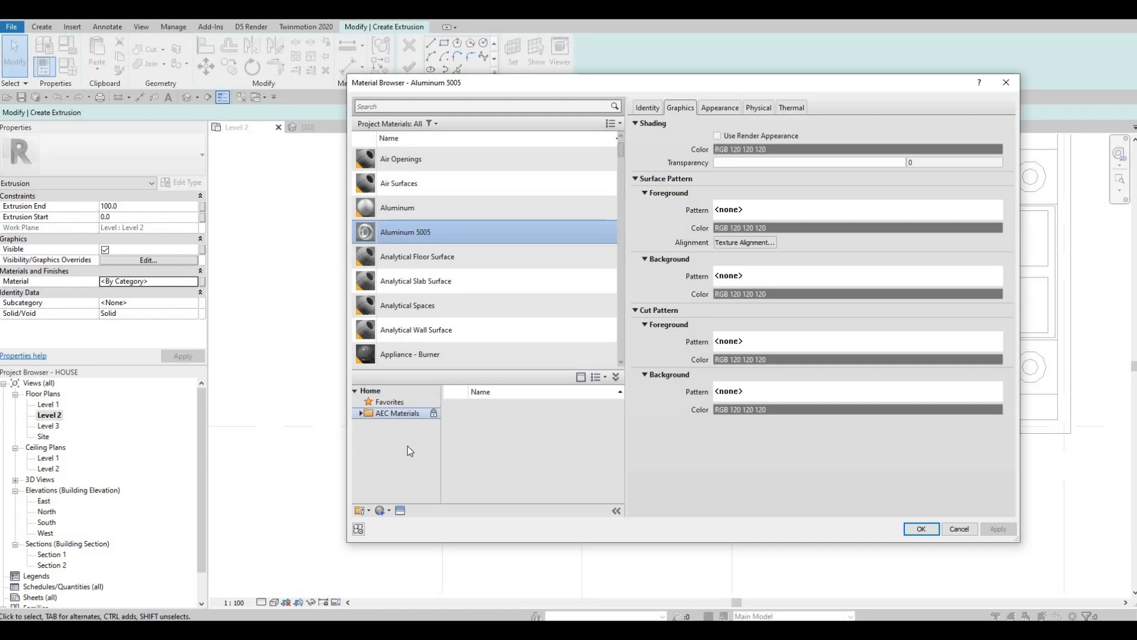
pyautogui.click(358, 414)
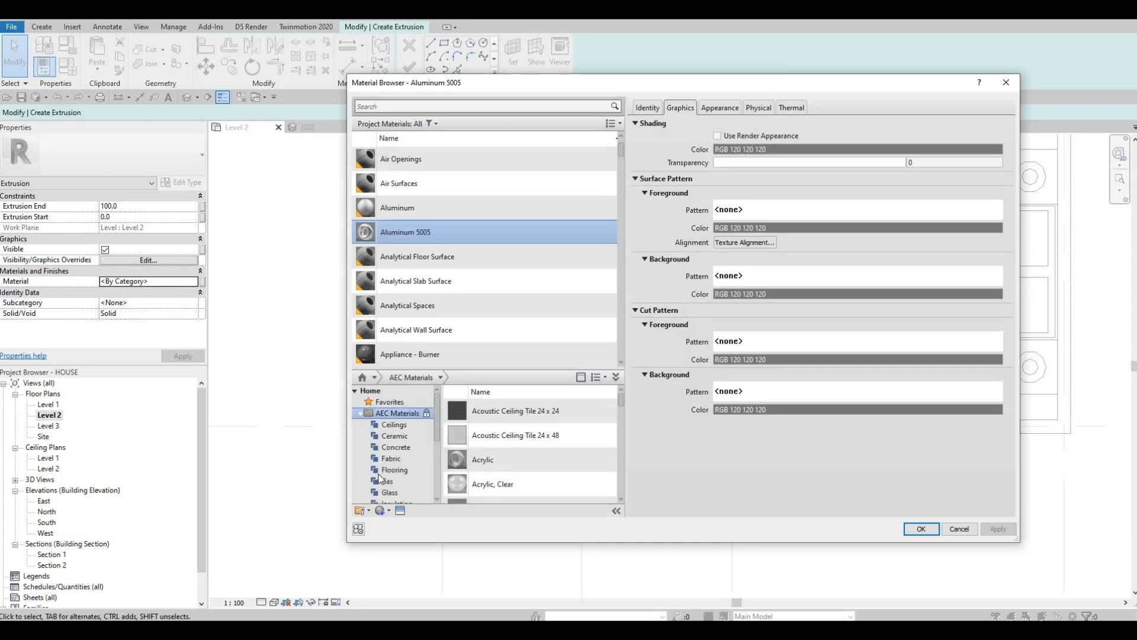
pyautogui.scroll(-2, 391, 485)
pyautogui.scroll(-2, 391, 485)
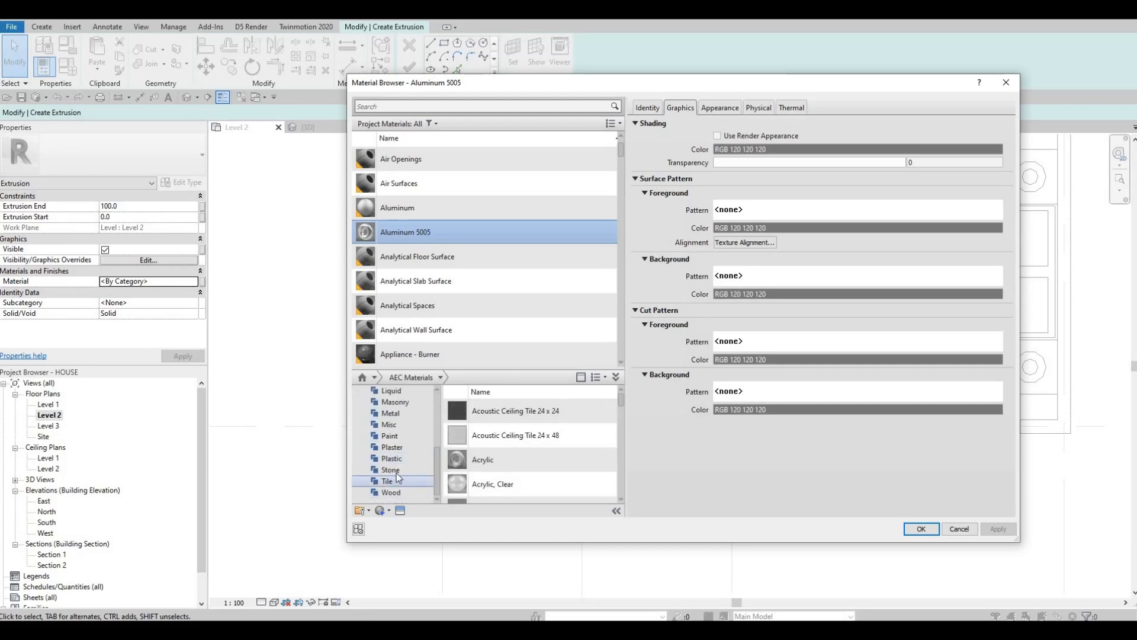
pyautogui.click(394, 469)
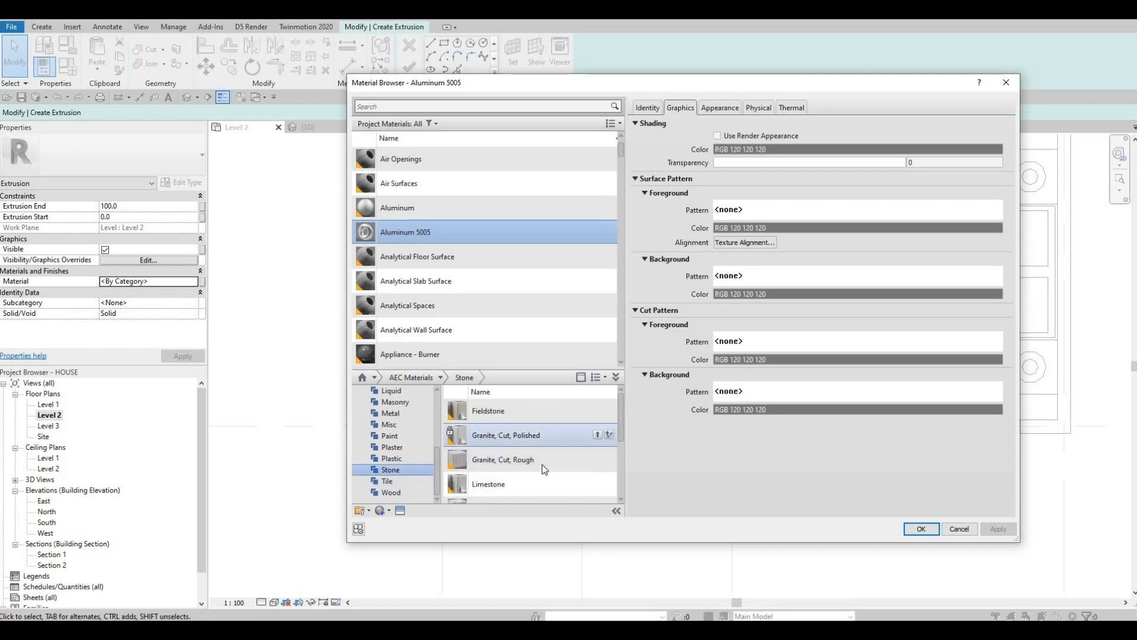
pyautogui.scroll(-3, 541, 465)
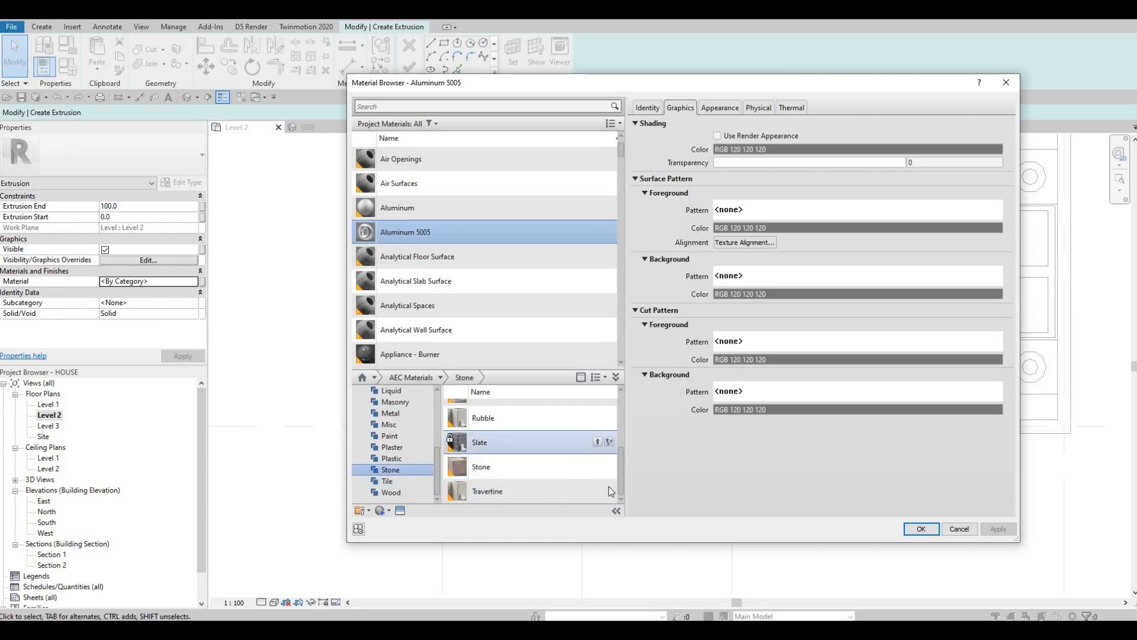
pyautogui.moveTo(597, 489)
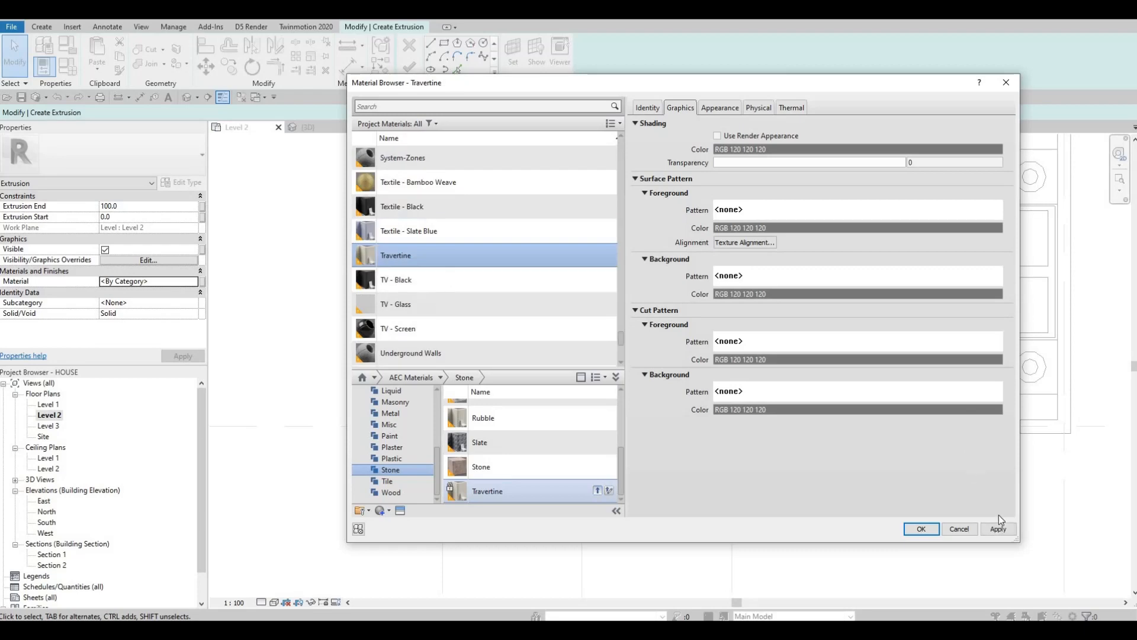
pyautogui.click(909, 533)
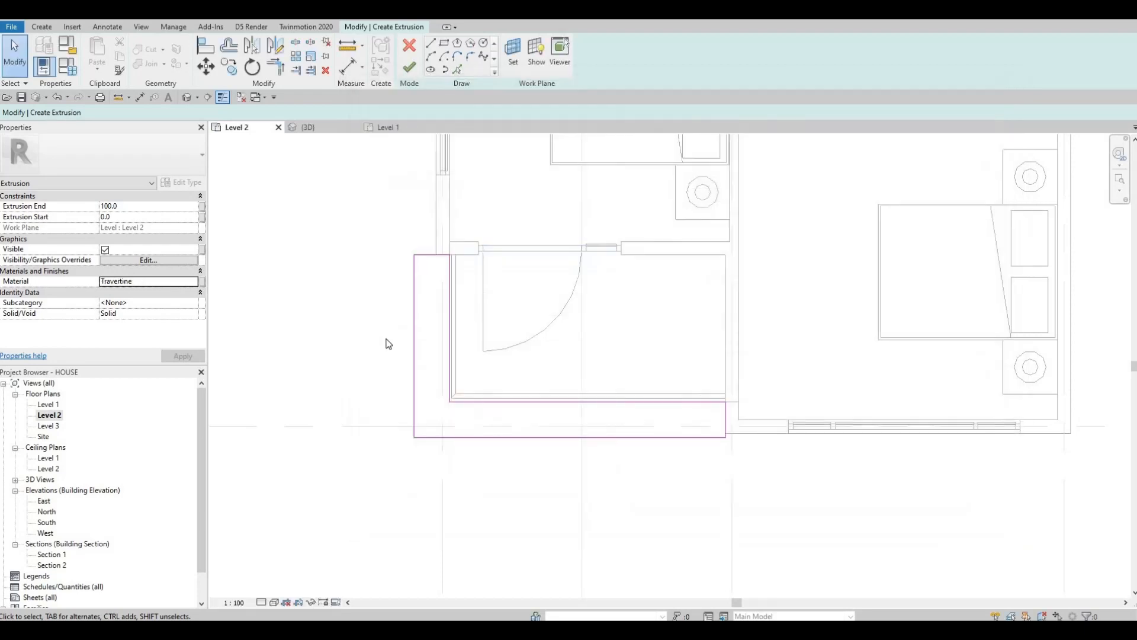
# Finish the L-shaped extrusion and the in-place model, and inspect it around the balcony in the 3D view
pyautogui.click(417, 69)
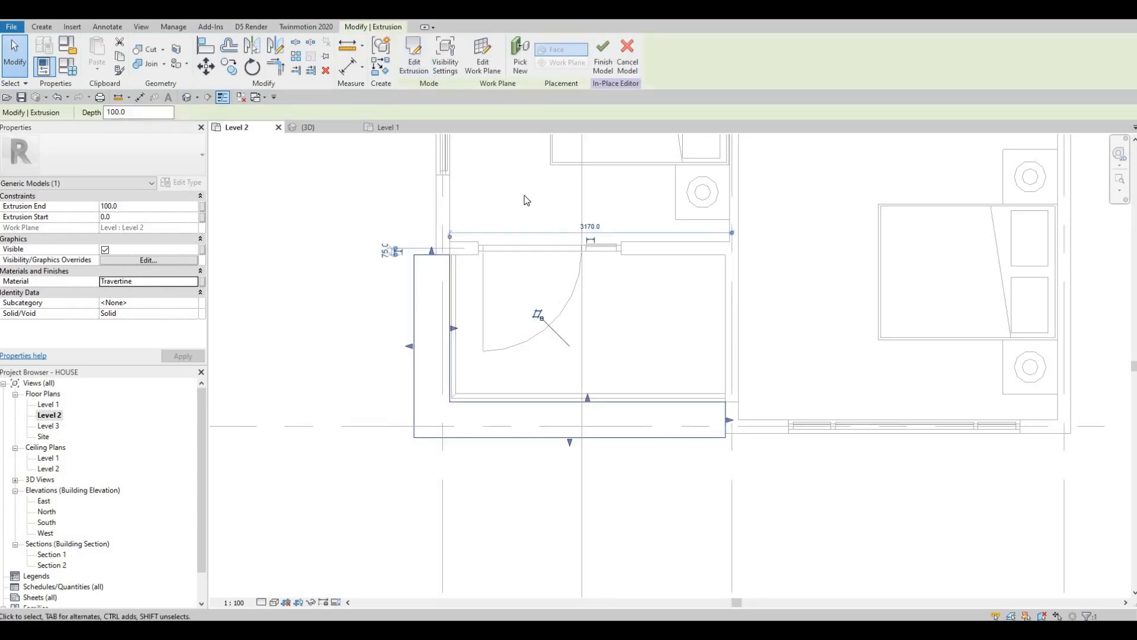
pyautogui.click(603, 60)
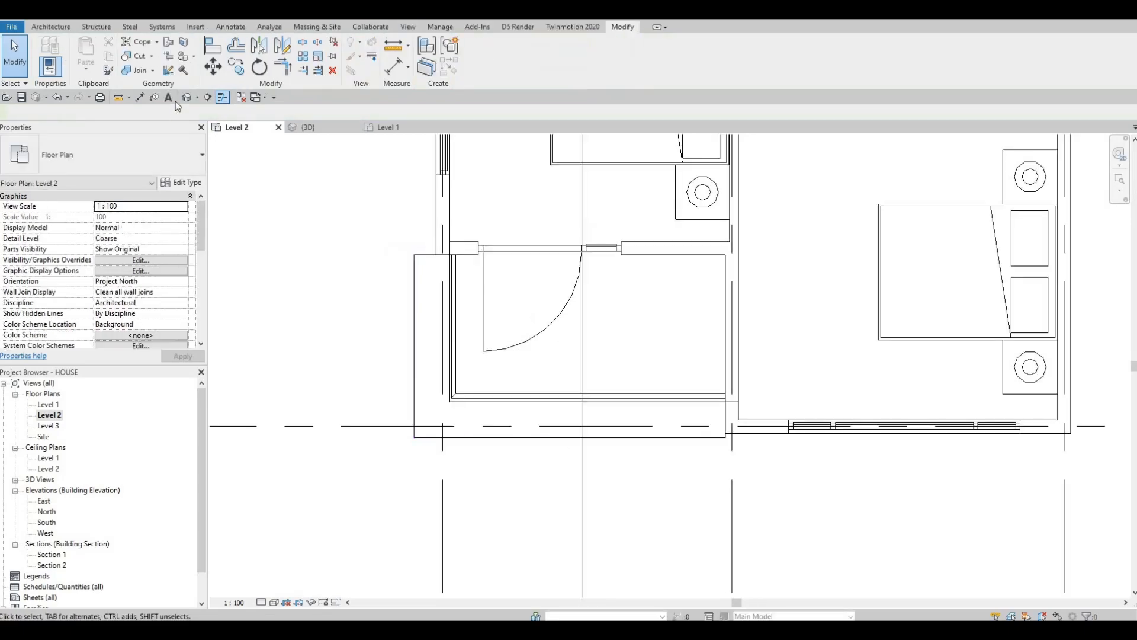
pyautogui.click(307, 127)
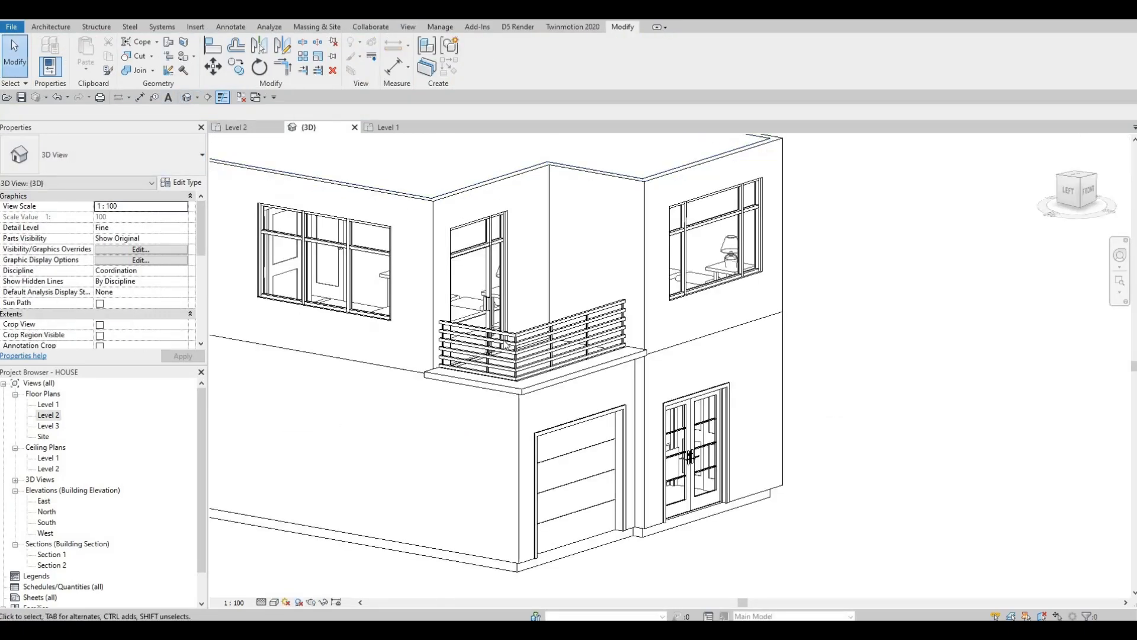
pyautogui.keyDown('shift'); pyautogui.moveTo(560, 221); pyautogui.dragTo(450, 252, button='middle'); pyautogui.keyUp('shift')
pyautogui.scroll(2, 536, 324)
pyautogui.moveTo(373, 373); pyautogui.dragTo(357, 465, button='middle')
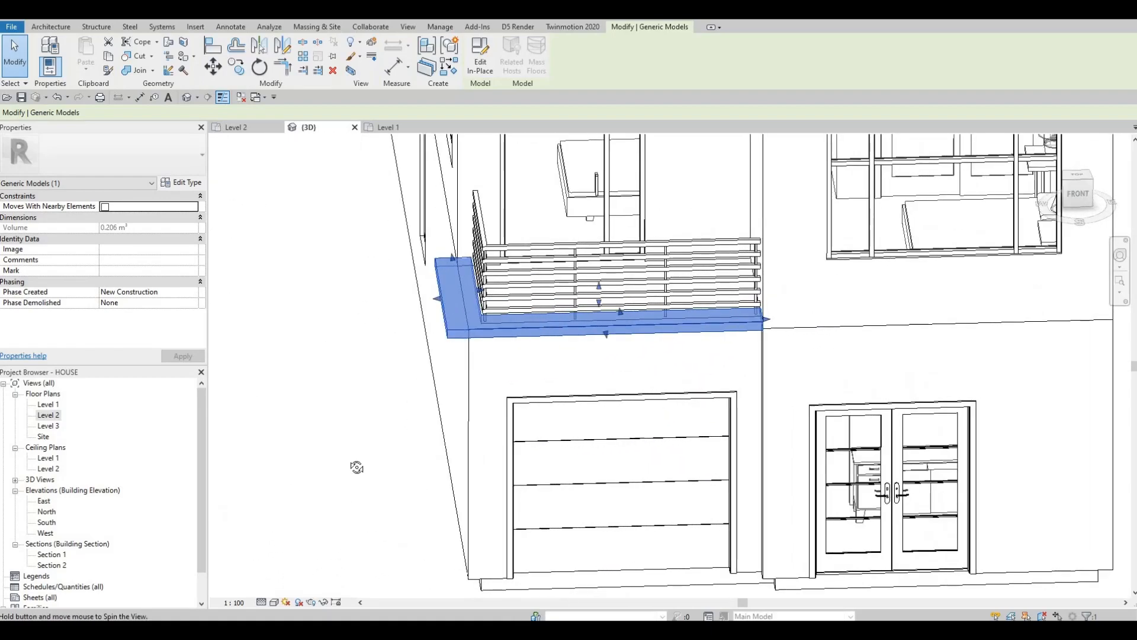
pyautogui.scroll(2, 613, 321)
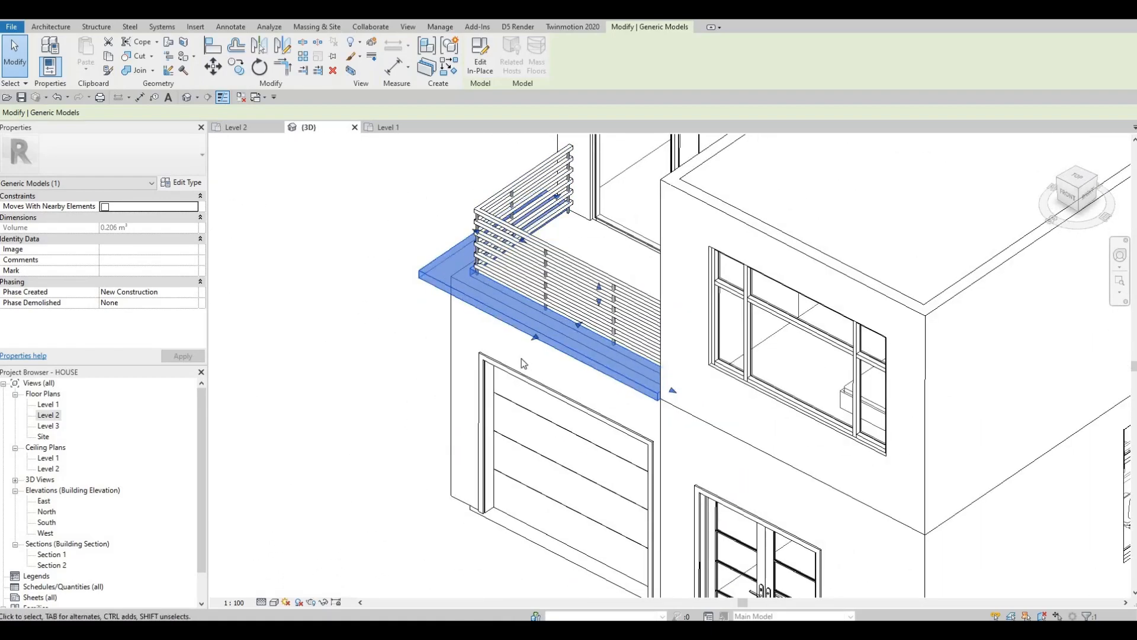
pyautogui.keyDown('shift'); pyautogui.moveTo(521, 358); pyautogui.dragTo(527, 338, button='middle'); pyautogui.keyUp('shift')
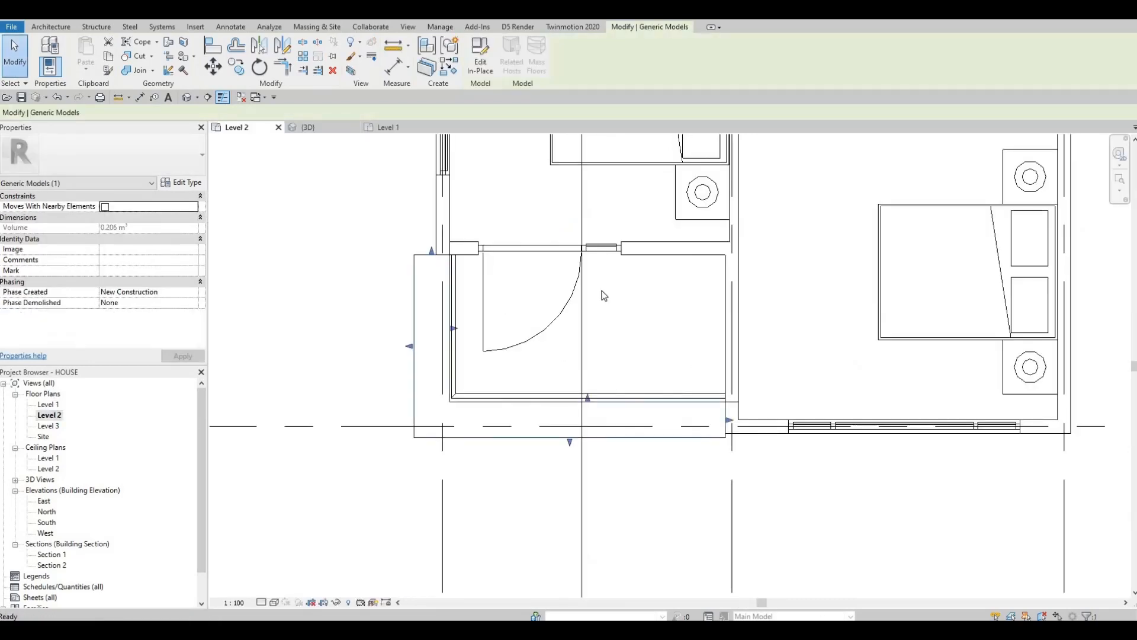
# Reopen the L-shaped balcony model for in-place editing in the Level 2 plan and edit its extrusion sketch
pyautogui.scroll(-1, 600, 295)
pyautogui.moveTo(591, 424); pyautogui.dragTo(593, 285, button='middle')
pyautogui.press('Escape')
pyautogui.click(581, 281)
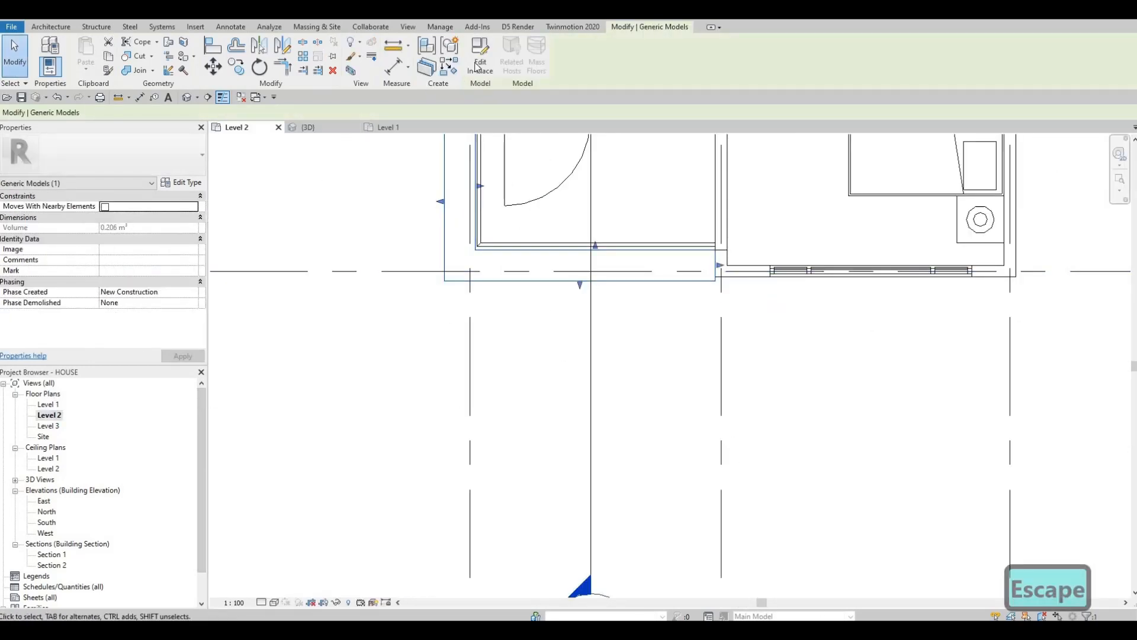
pyautogui.doubleClick(585, 275)
pyautogui.click(567, 276)
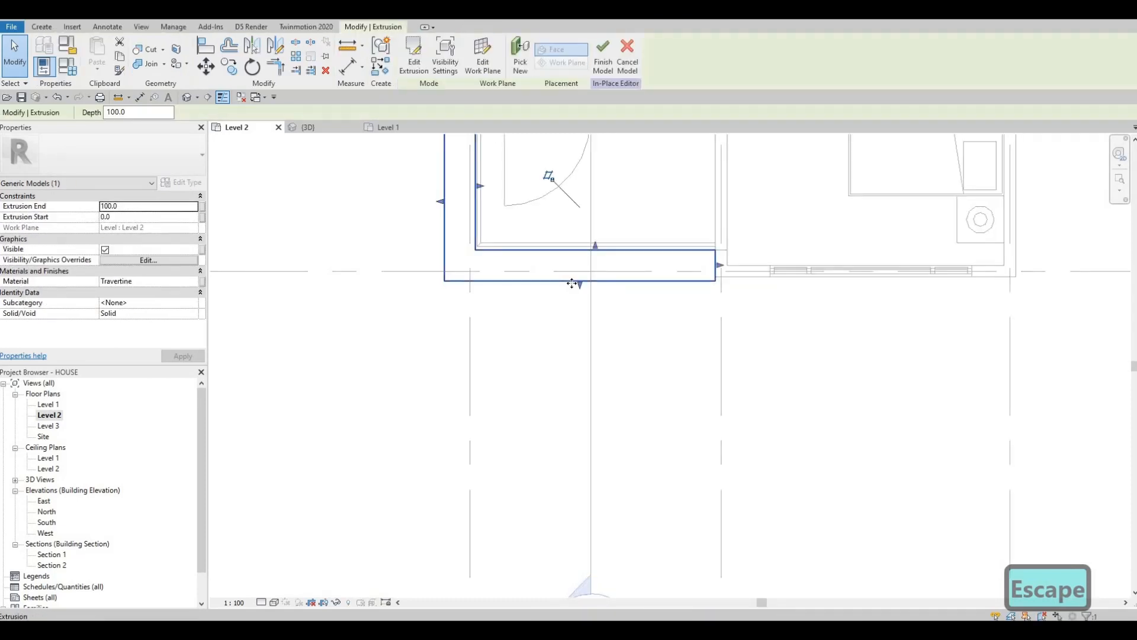
pyautogui.click(414, 75)
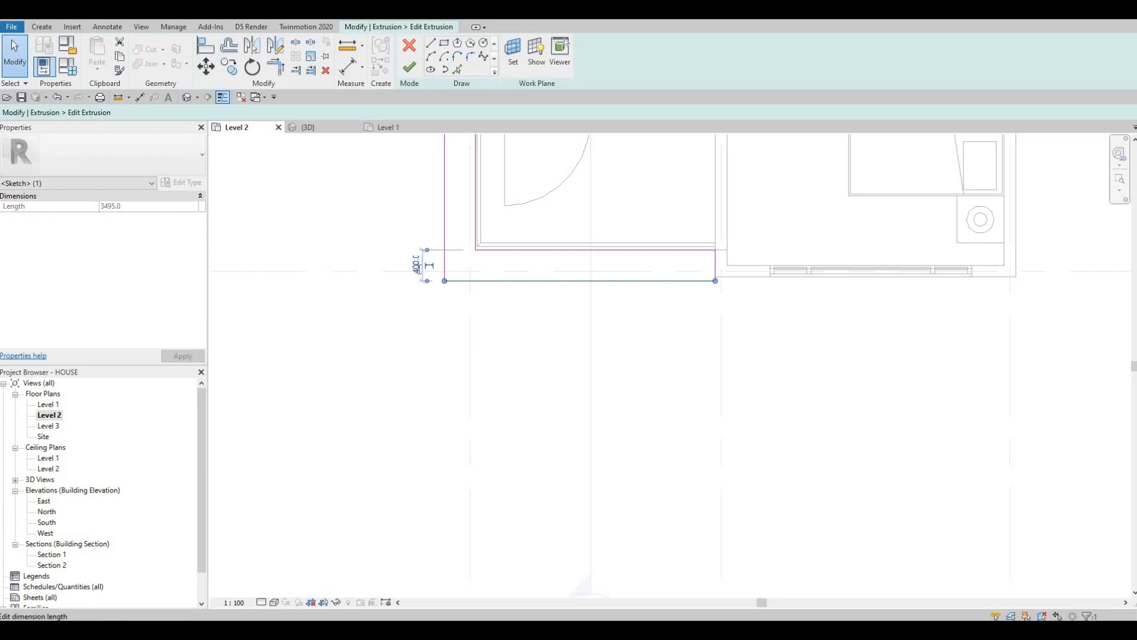
# Set the depth of the profile's front strip to 600 mm by shifting its outer edge
pyautogui.click(416, 267)
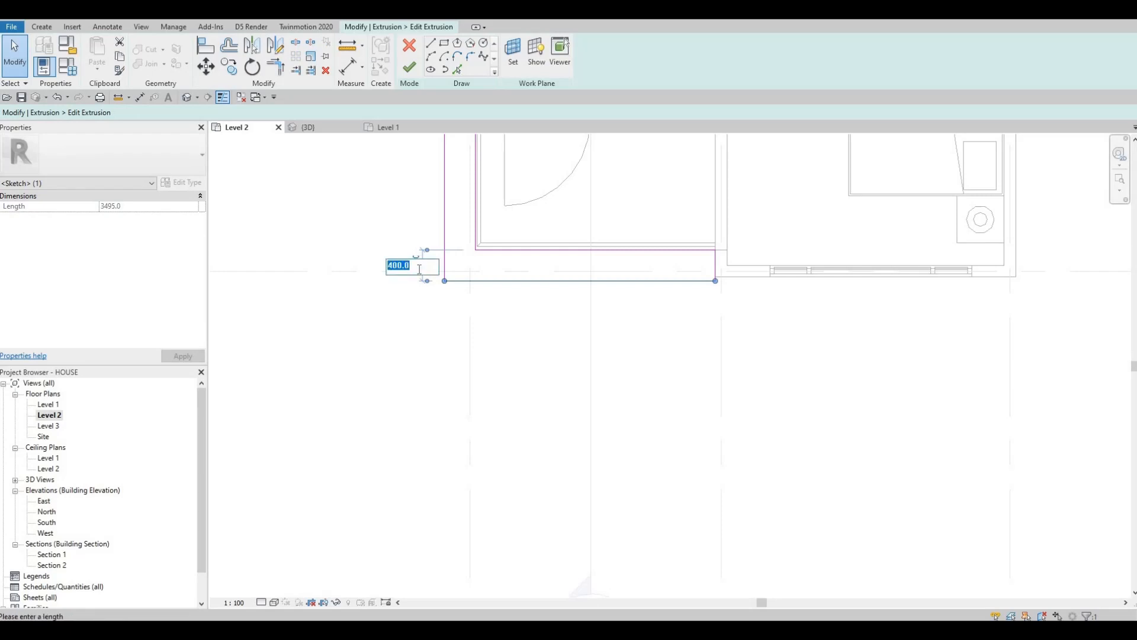
pyautogui.write('600')
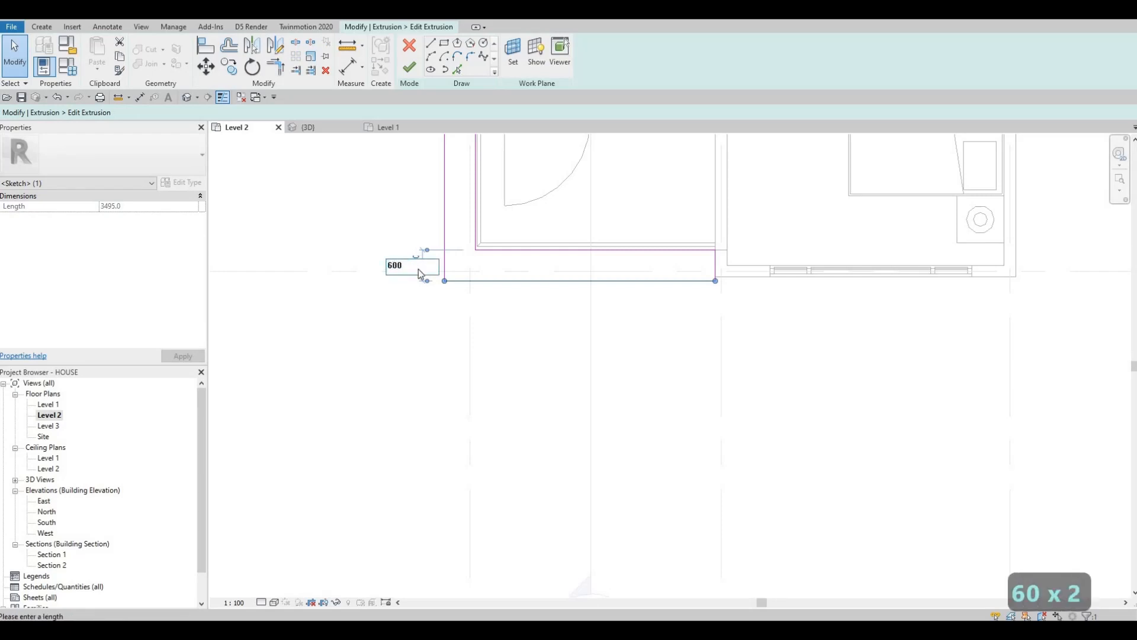
pyautogui.press('Return')
pyautogui.press('Escape')
# Set the width of the profile's side strip to 600 mm from its outer edge and finish the sketch edit
pyautogui.moveTo(443, 176); pyautogui.dragTo(452, 337, button='middle')
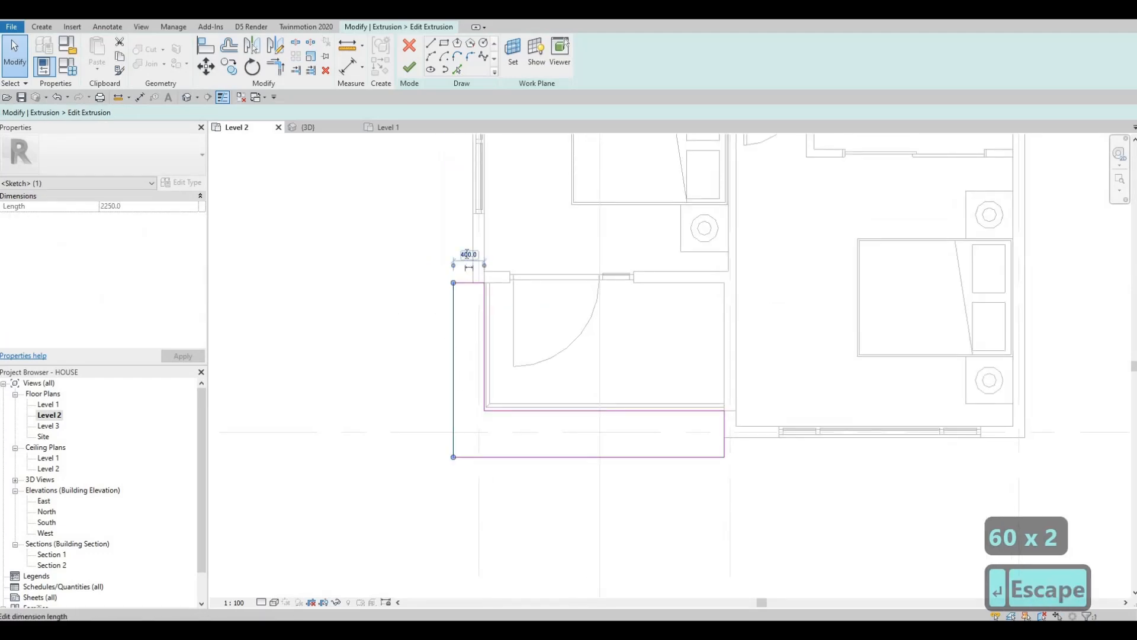
pyautogui.click(468, 254)
pyautogui.write('600')
pyautogui.press('Return')
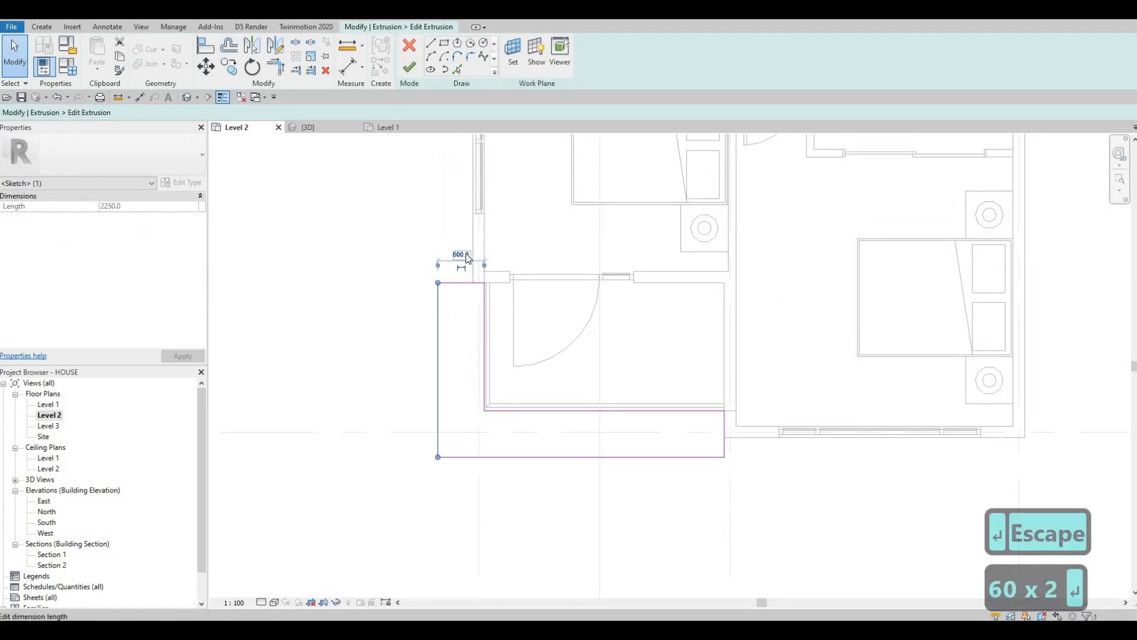
pyautogui.press('Escape')
pyautogui.press('Escape')
pyautogui.press('Escape')
pyautogui.click(409, 68)
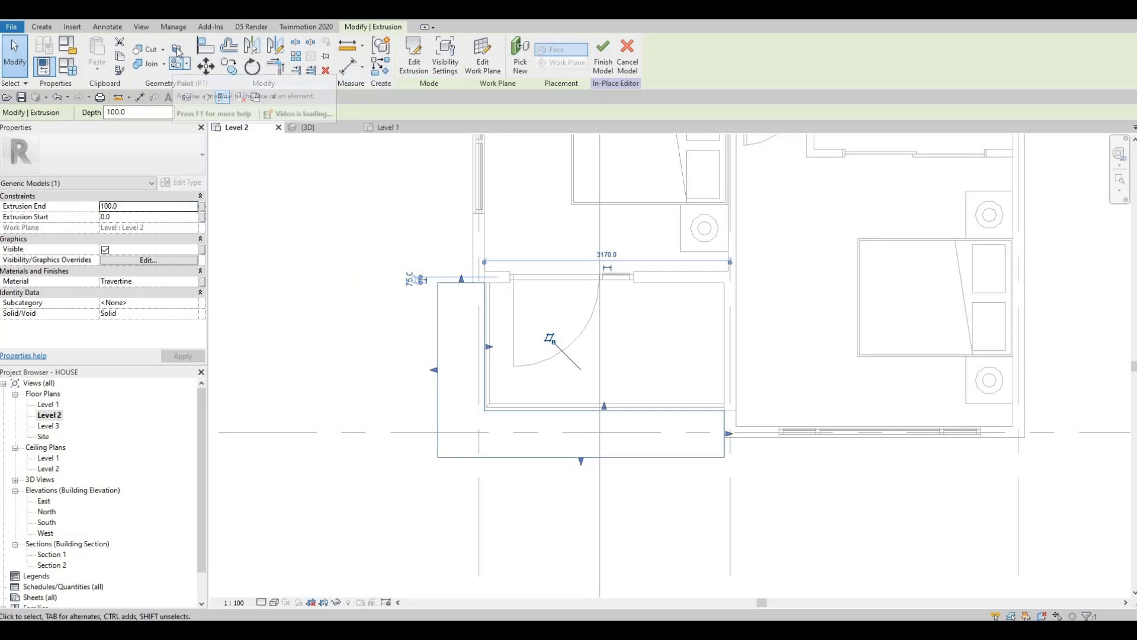
# Start a Split Face on the L-shaped extrusion and add boundary lines 100 mm inside its short wall-side end and outer side edge
pyautogui.press('Escape')
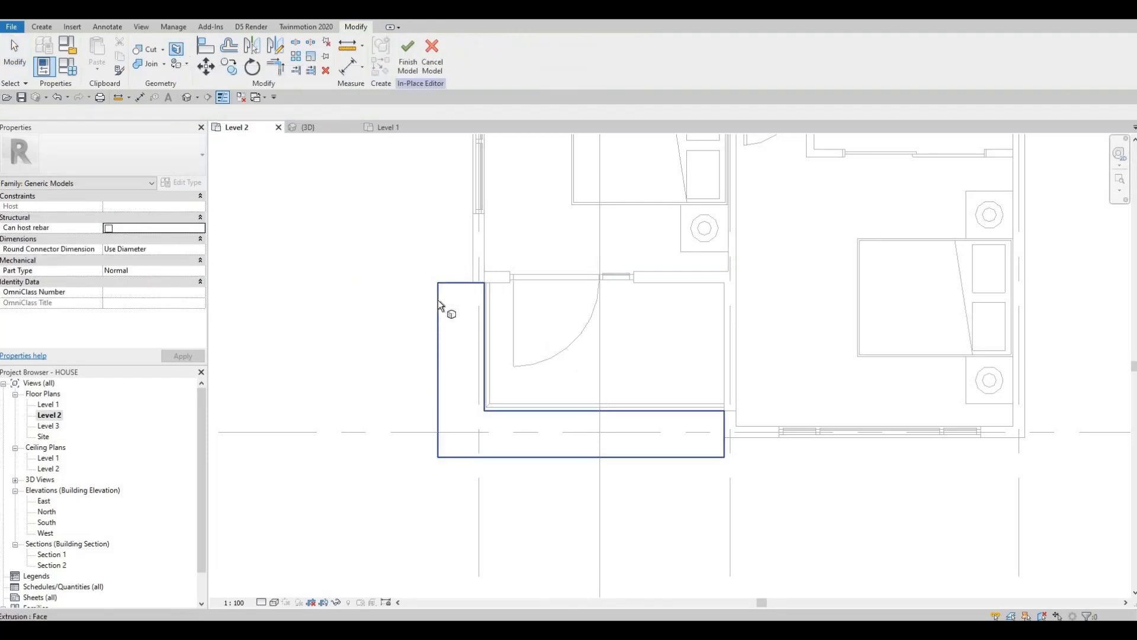
pyautogui.click(462, 325)
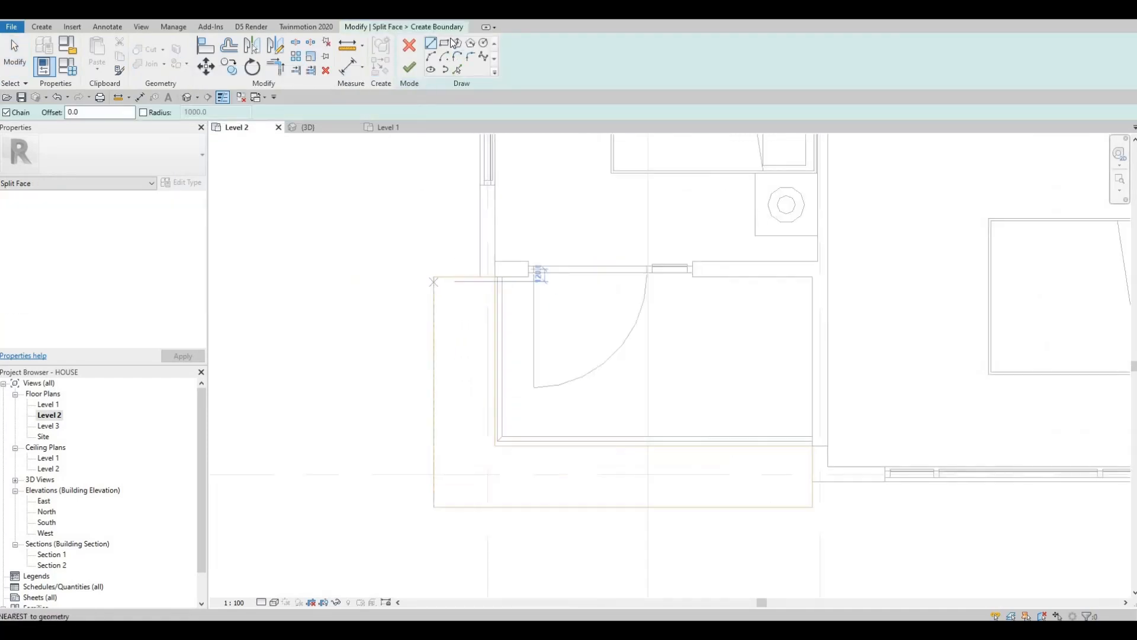
pyautogui.click(448, 57)
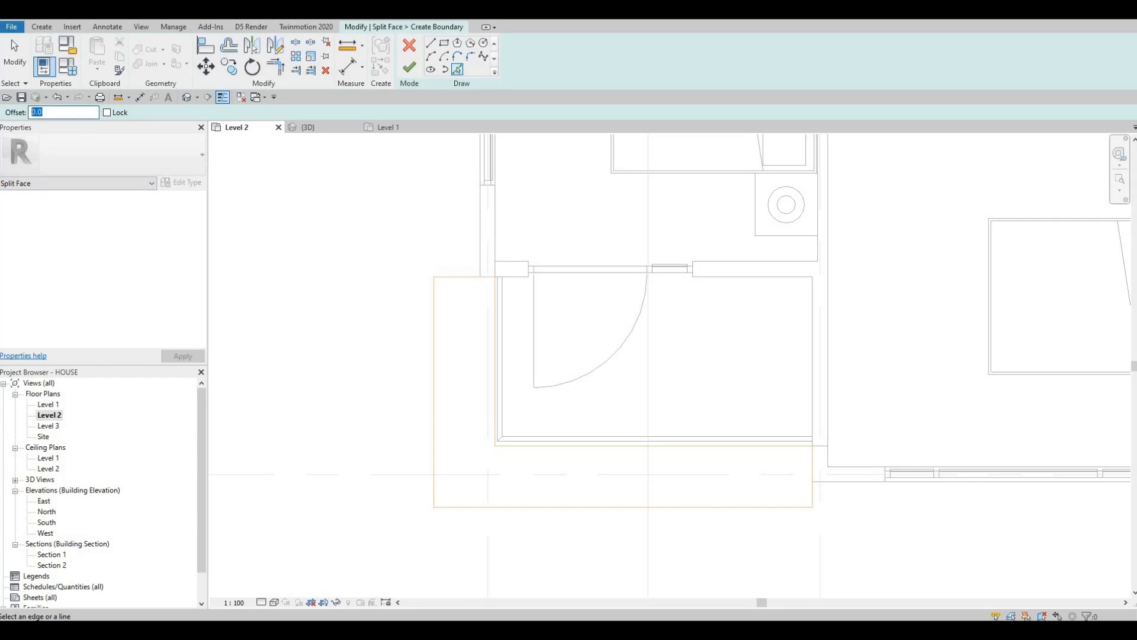
pyautogui.write('100')
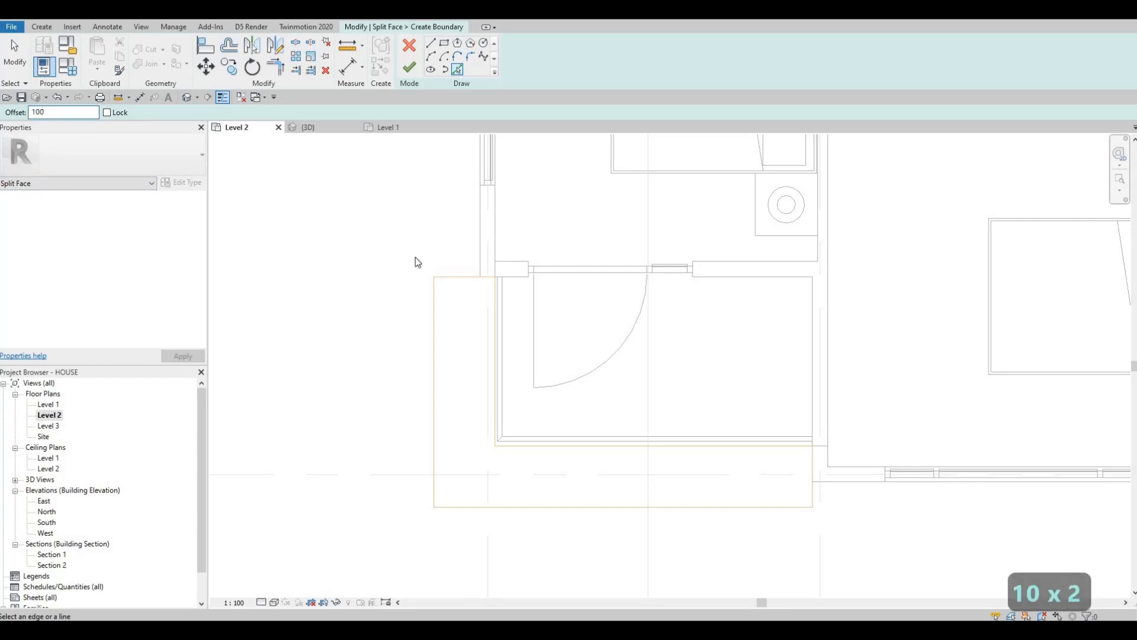
pyautogui.click(454, 279)
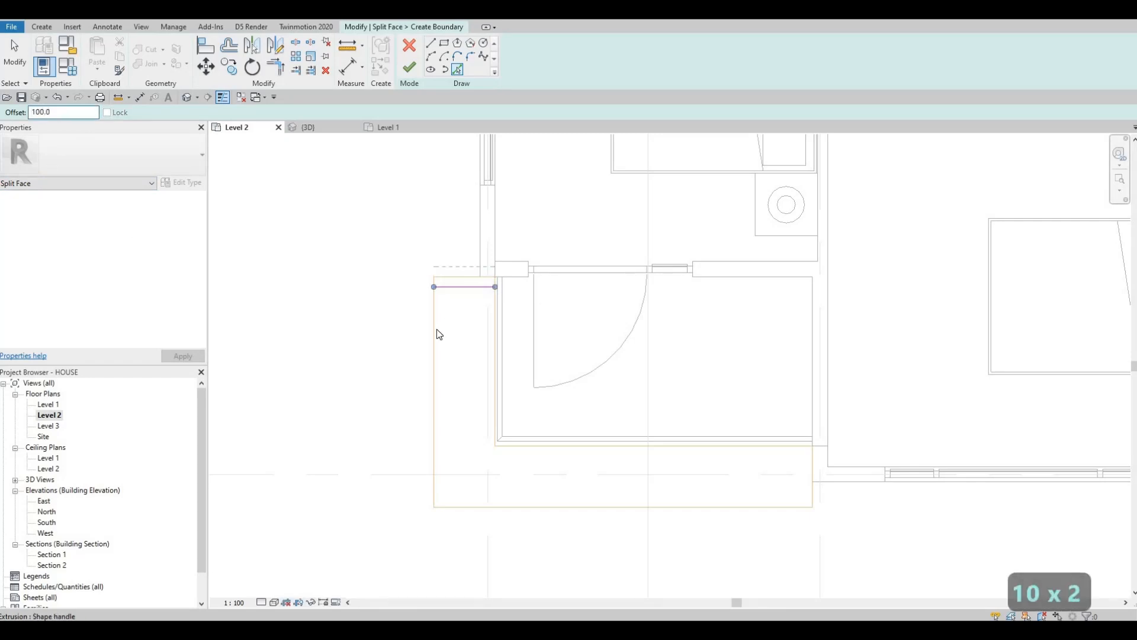
pyautogui.click(436, 330)
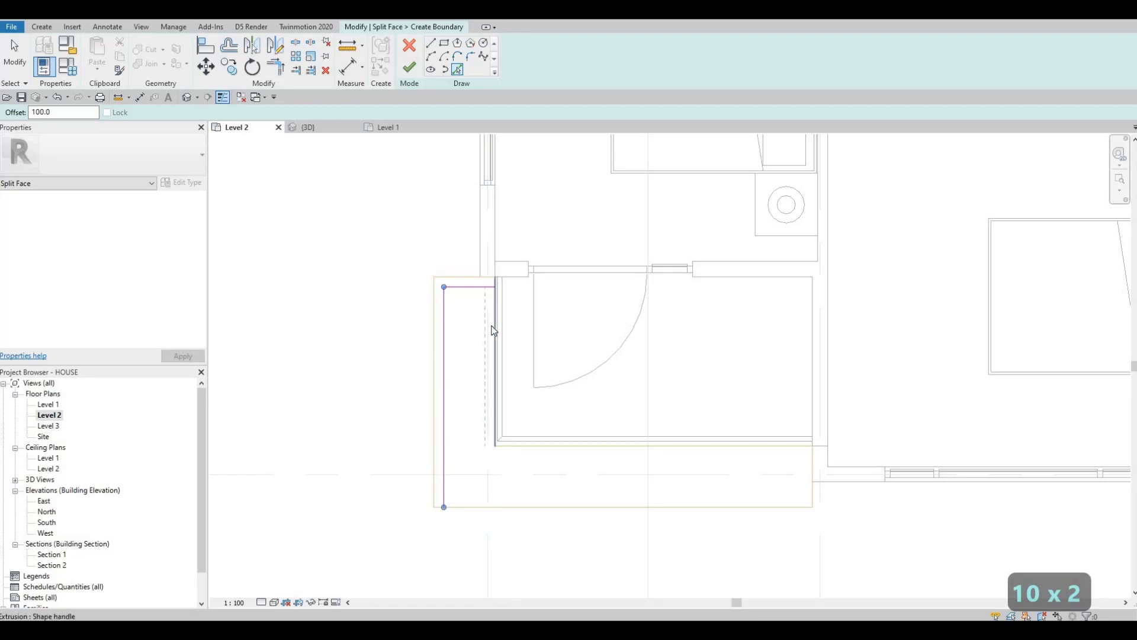
# Add split boundary lines offset 100 mm from the remaining inner, end and front edges of the L-shaped face
pyautogui.click(538, 450)
pyautogui.click(547, 474)
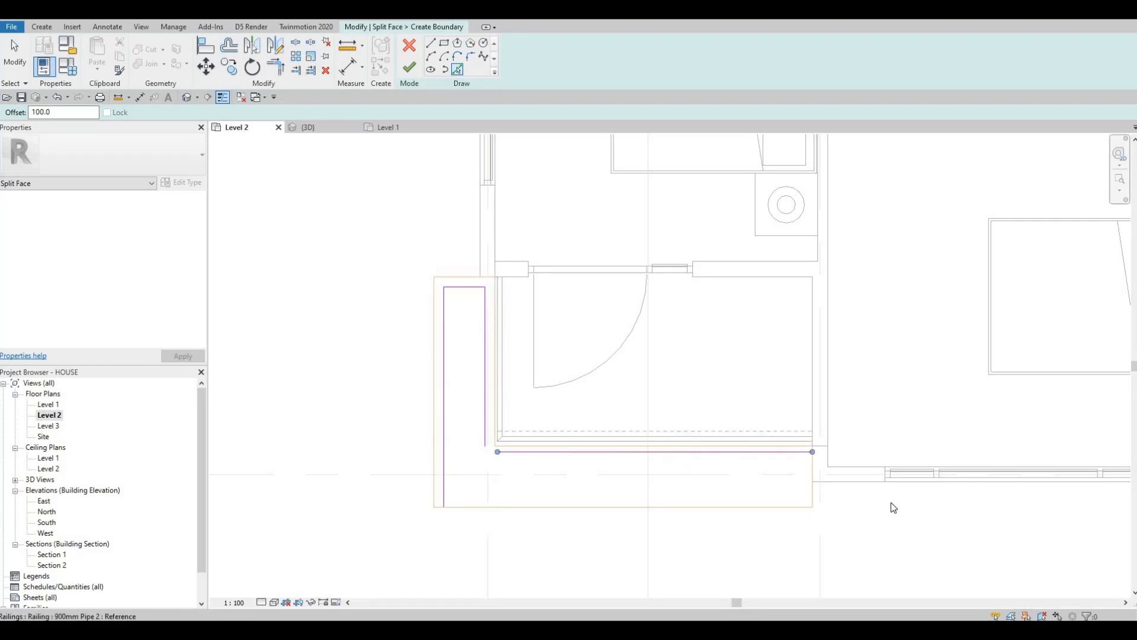
pyautogui.click(770, 506)
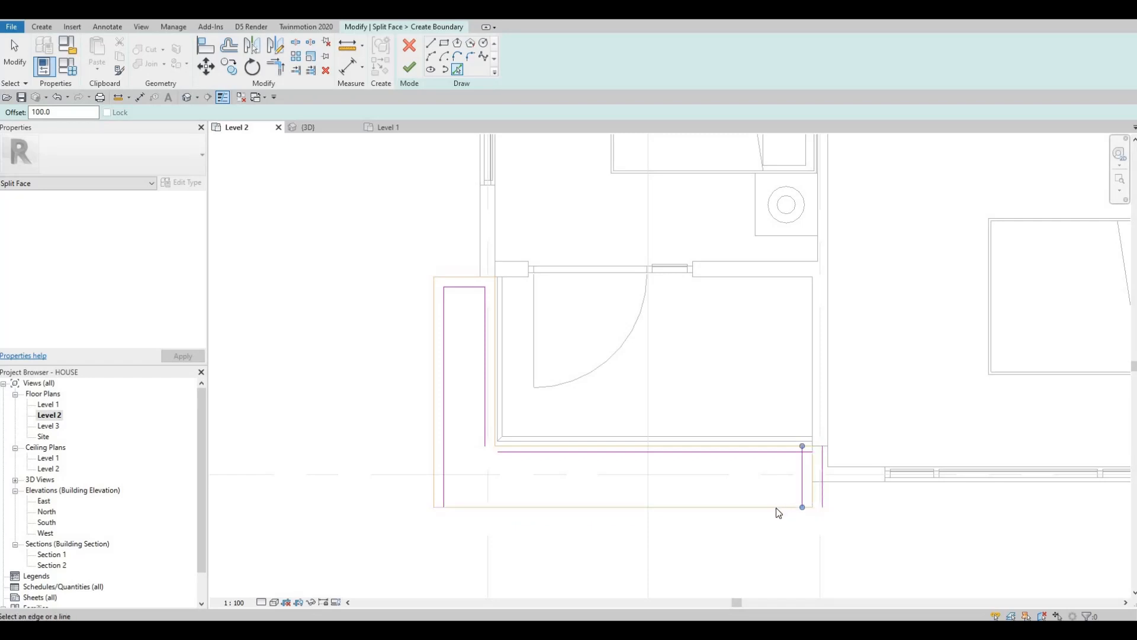
pyautogui.click(741, 509)
pyautogui.press('Escape')
pyautogui.press('Escape')
pyautogui.press('Escape')
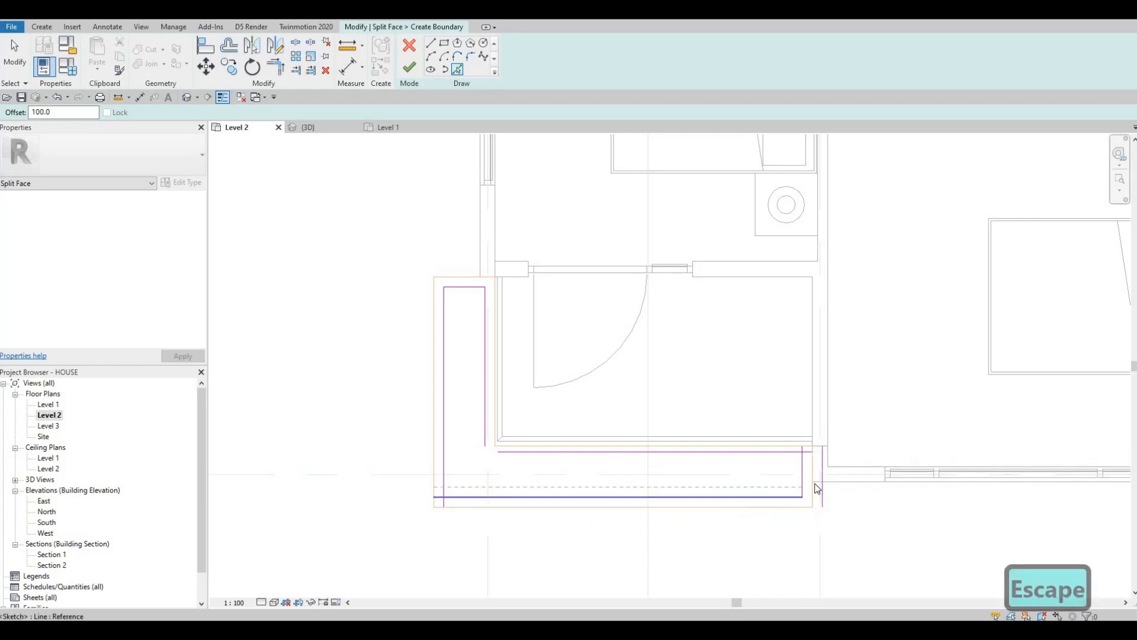
pyautogui.press('Escape')
# Delete the stray boundary line outside the front strip's end and trim the inner front line and end line into a corner
pyautogui.click(825, 480)
pyautogui.press('Delete')
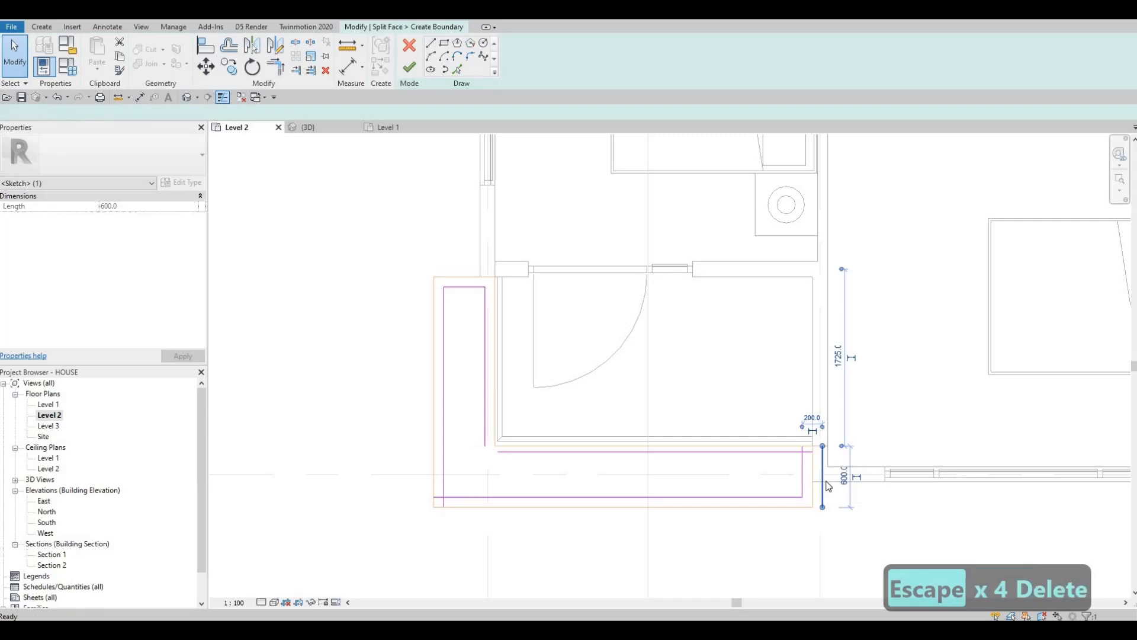
pyautogui.press('t')
pyautogui.press('r')
pyautogui.click(779, 451)
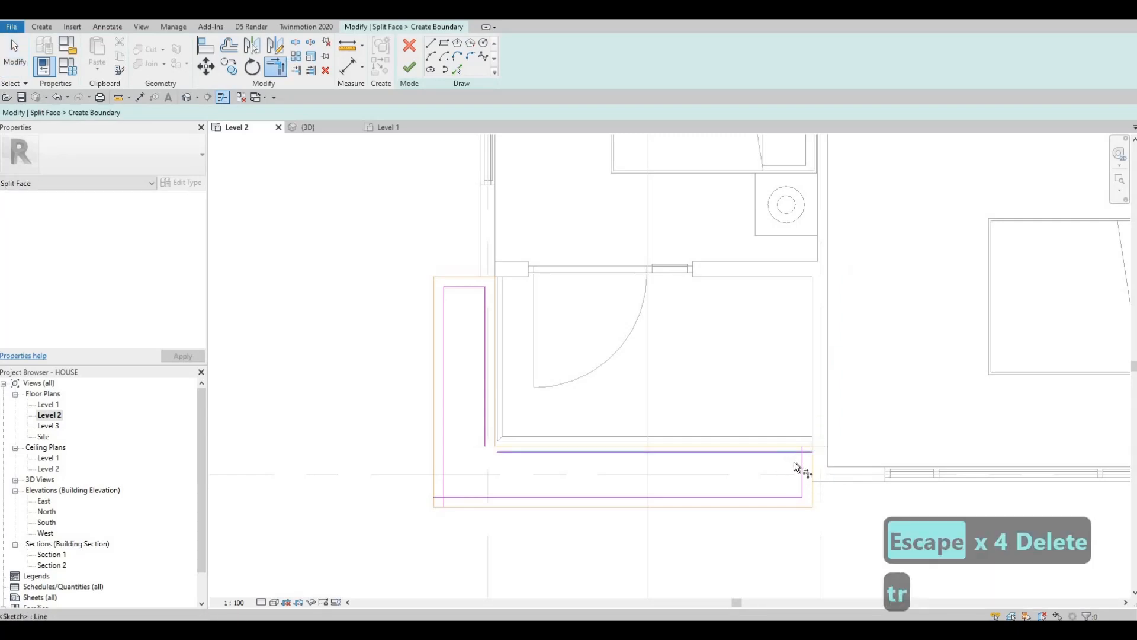
pyautogui.click(802, 475)
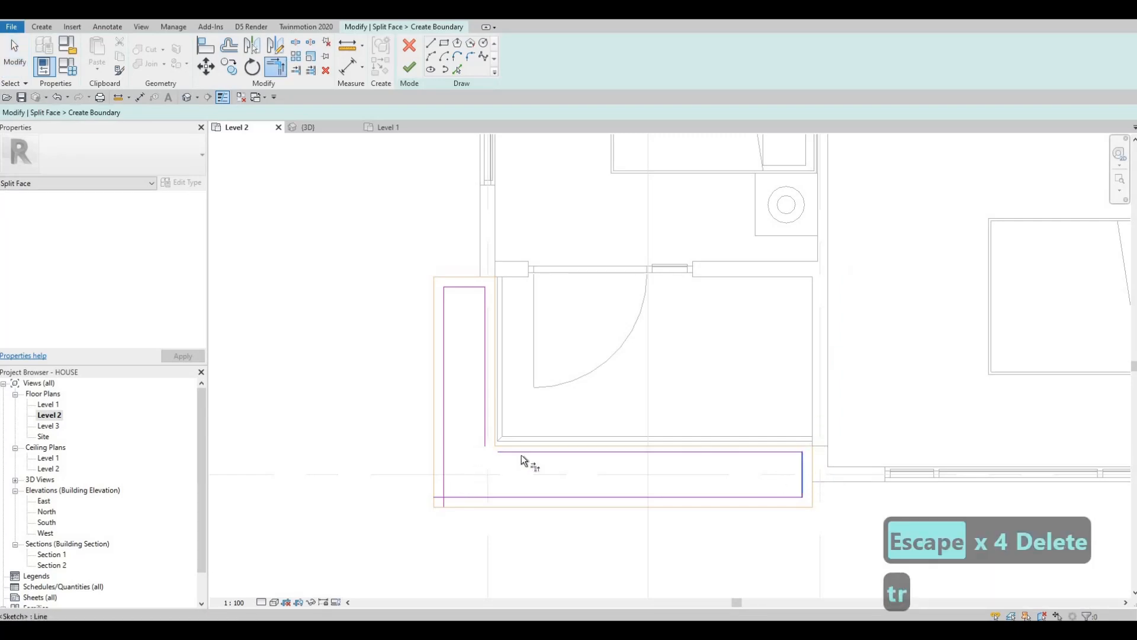
# Trim the inner pair and the outer pair of boundary lines into corners and finish the Split Face
pyautogui.click(521, 453)
pyautogui.click(484, 438)
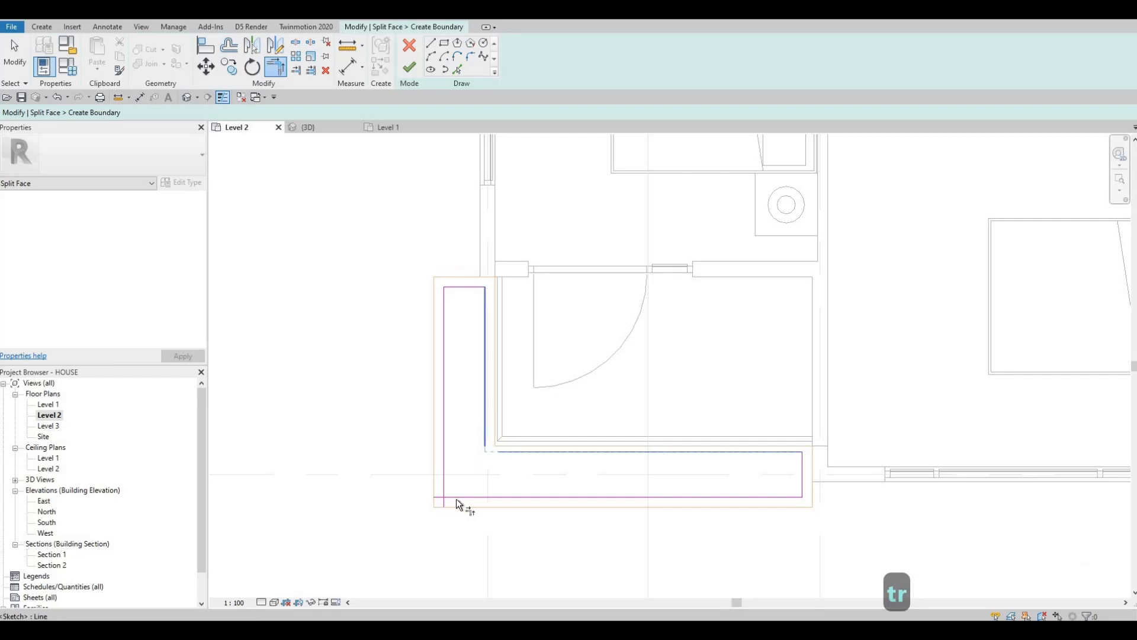
pyautogui.click(456, 498)
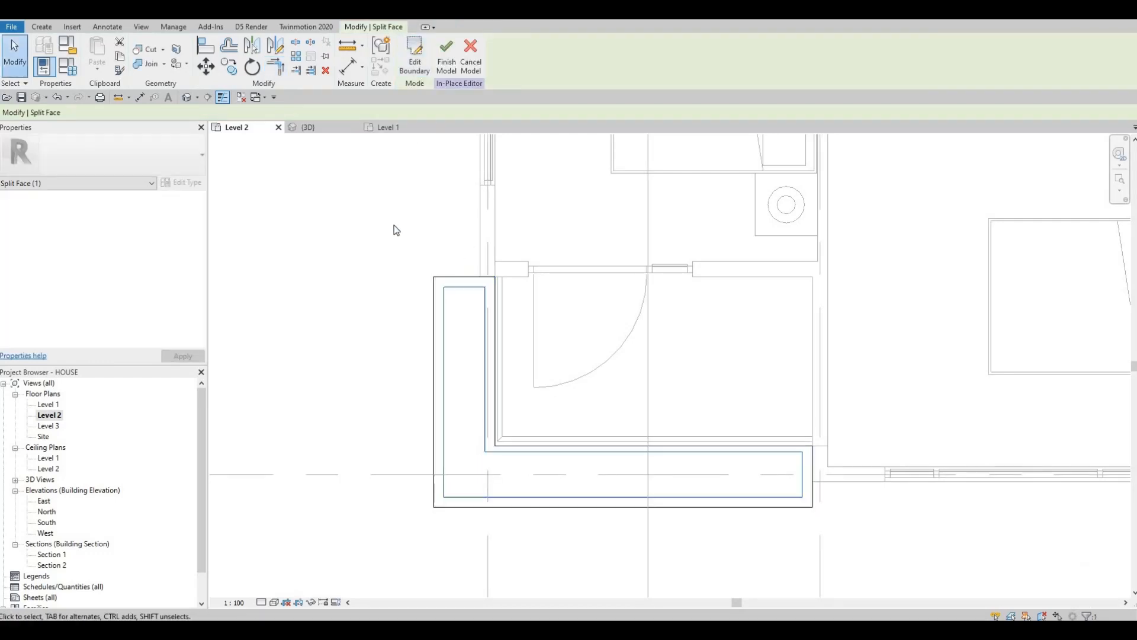
# Start Paint and search the project materials for grass and plant, and browse the full material list
pyautogui.click(176, 66)
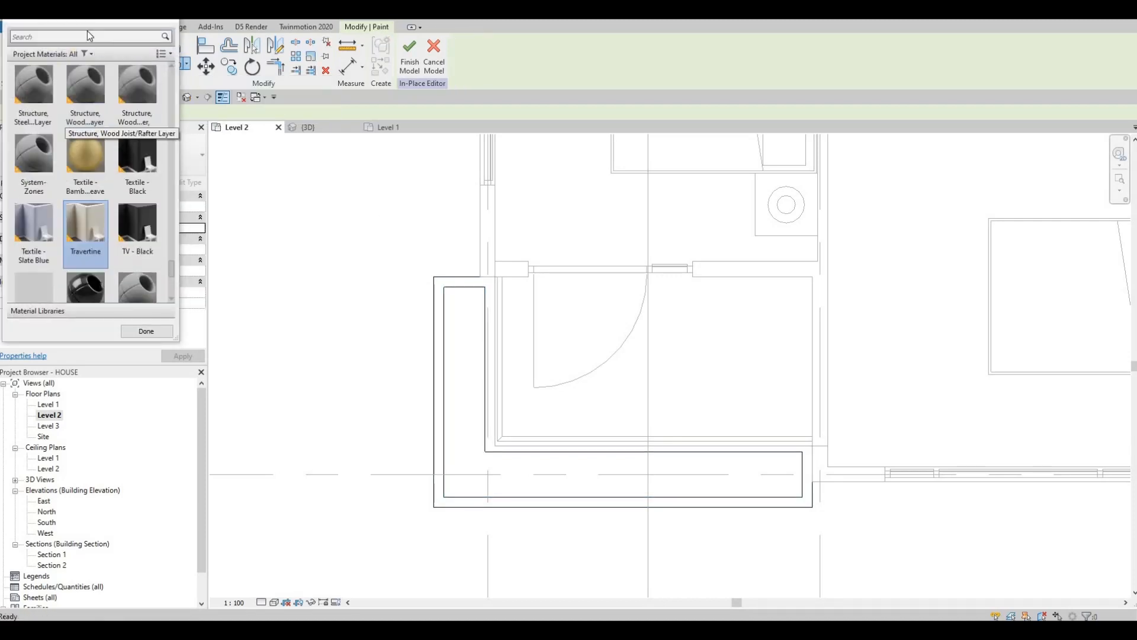
pyautogui.click(79, 37)
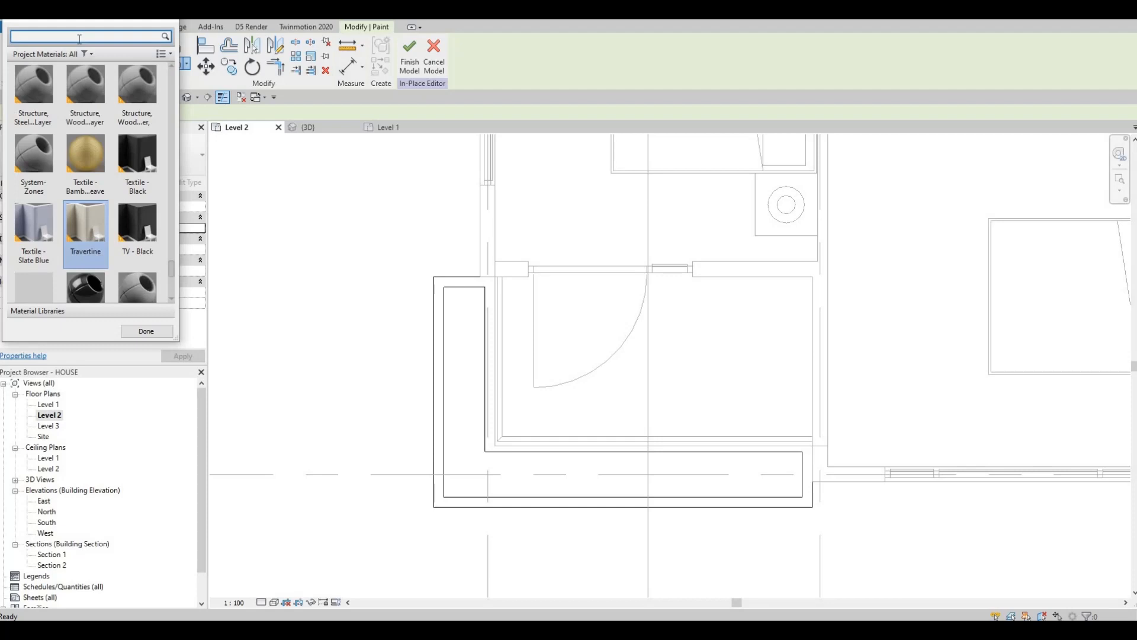
pyautogui.write('grass')
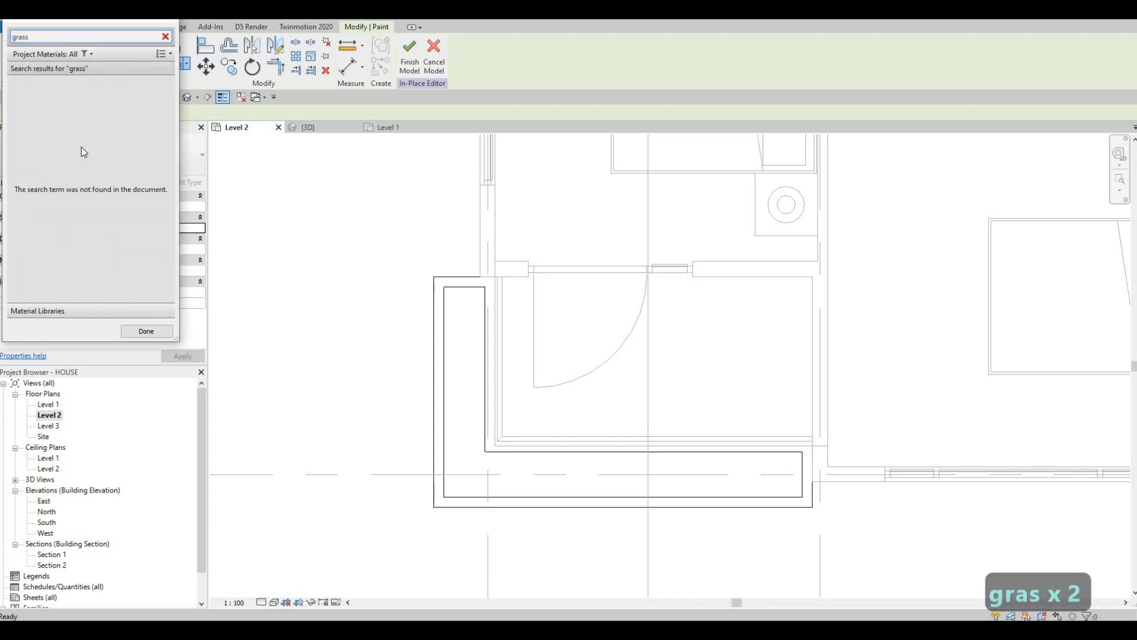
pyautogui.press('BackSpace')
pyautogui.press('BackSpace')
pyautogui.press('BackSpace')
pyautogui.press('BackSpace')
pyautogui.press('BackSpace')
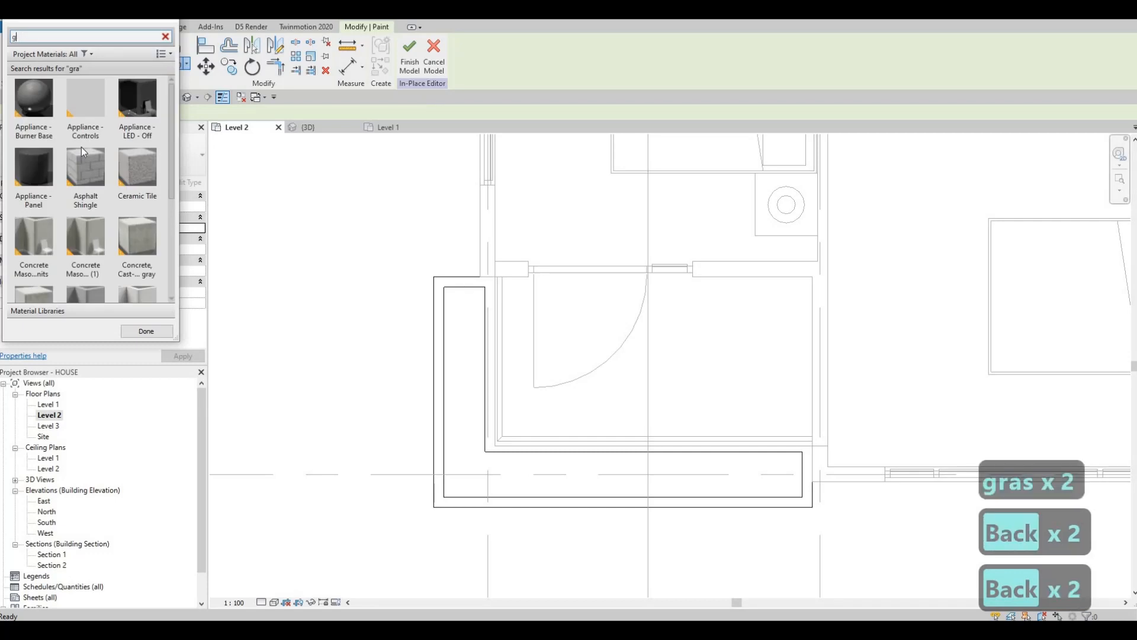
pyautogui.write('plant')
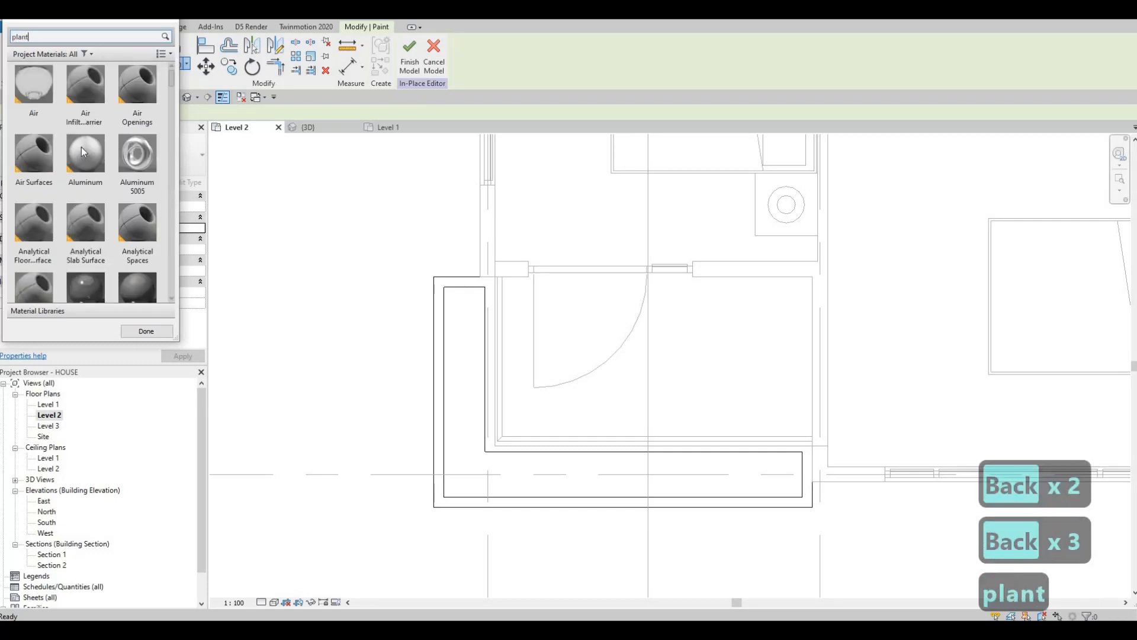
pyautogui.press('BackSpace')
pyautogui.press('BackSpace')
pyautogui.press('BackSpace')
pyautogui.press('BackSpace')
pyautogui.press('BackSpace')
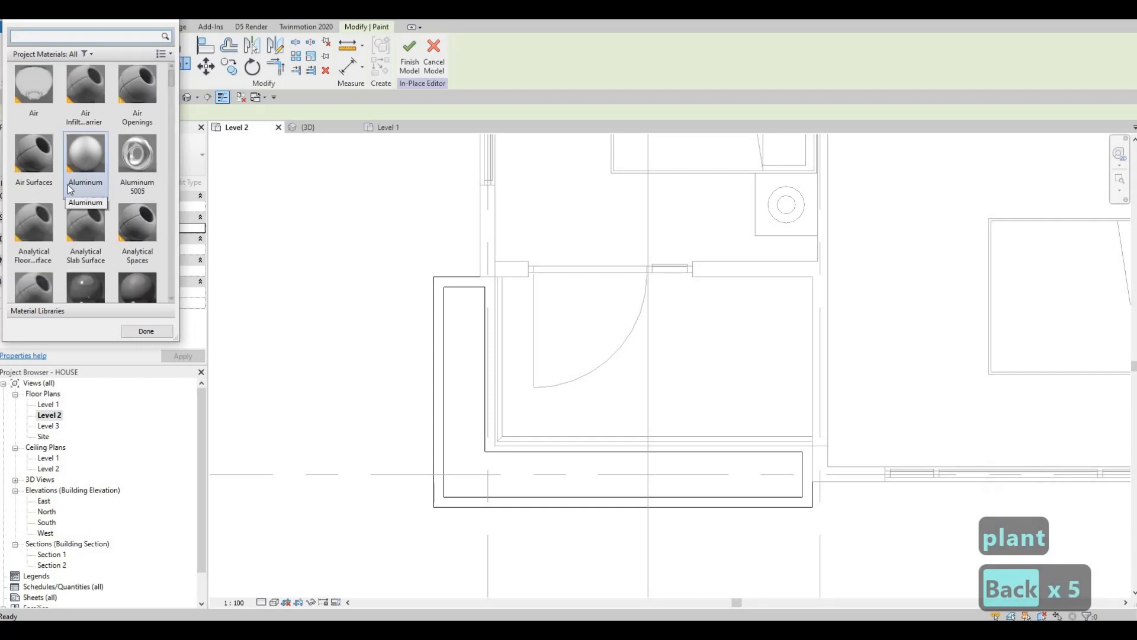
pyautogui.scroll(-3, 147, 237)
pyautogui.scroll(-5, 145, 240)
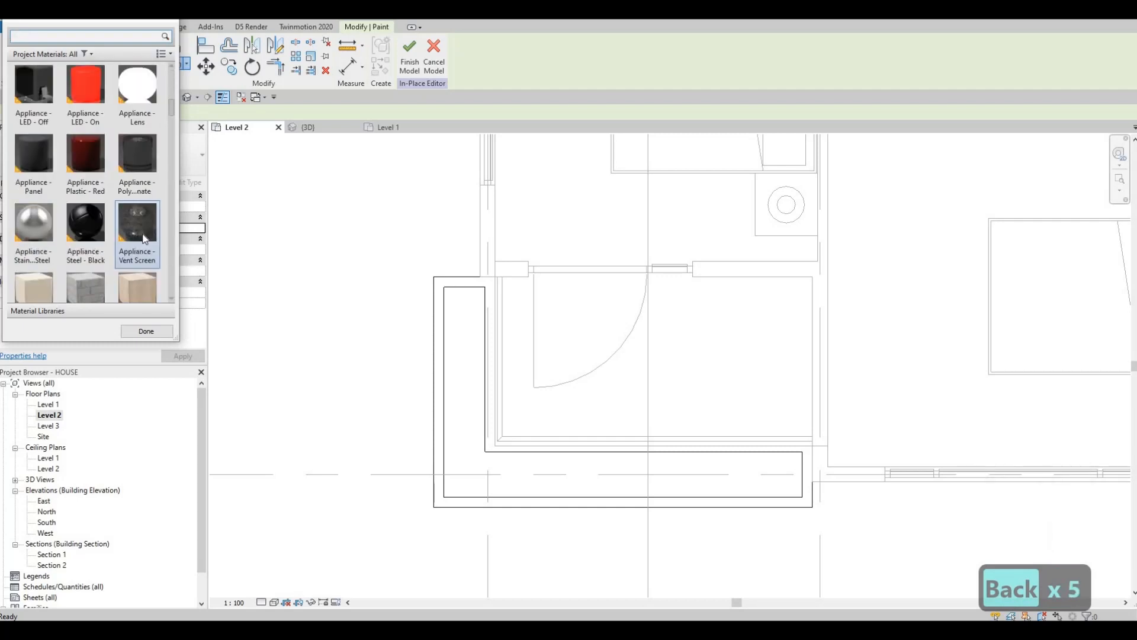
pyautogui.scroll(5, 76, 239)
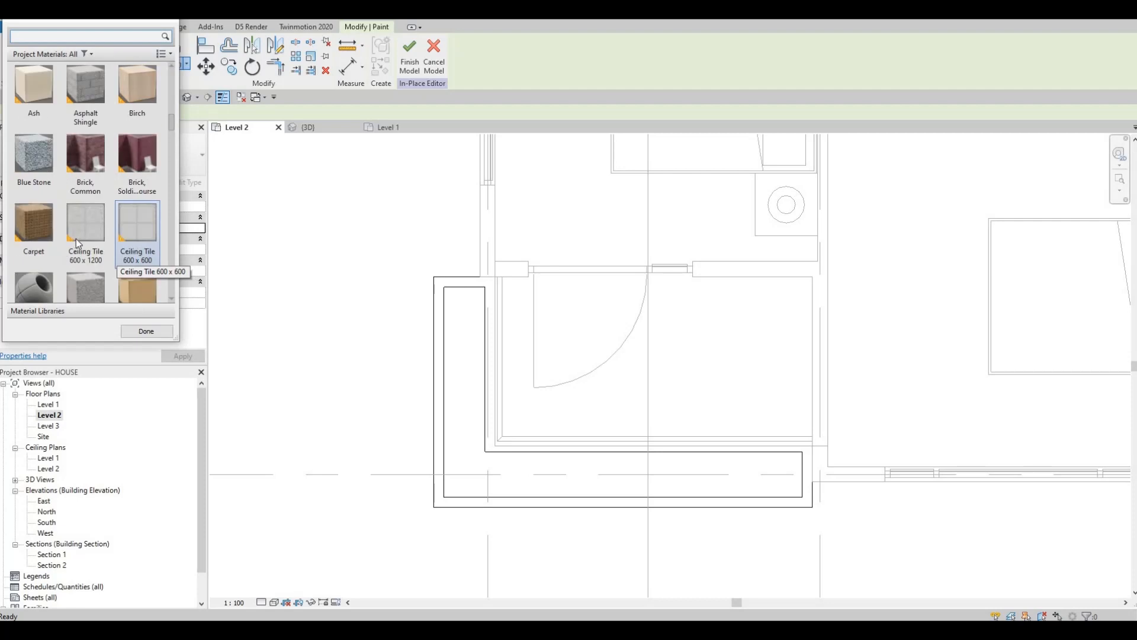
pyautogui.scroll(3, 76, 239)
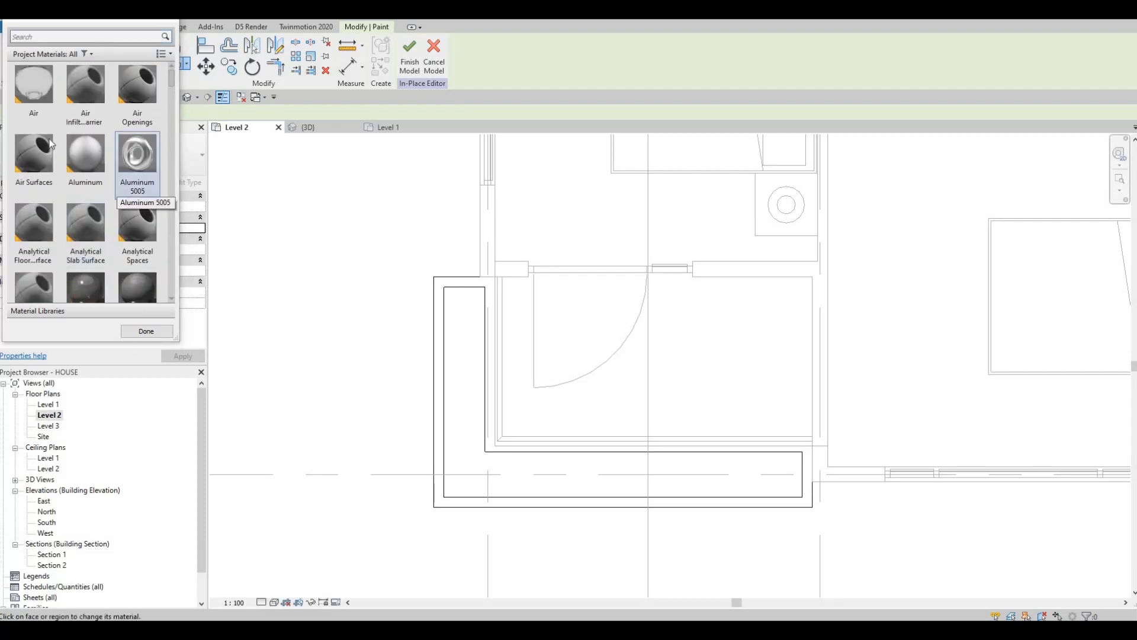
# Paint the inner split region of the L-shaped face with the Default Mass Roof material and finish the in-place model
pyautogui.click(34, 155)
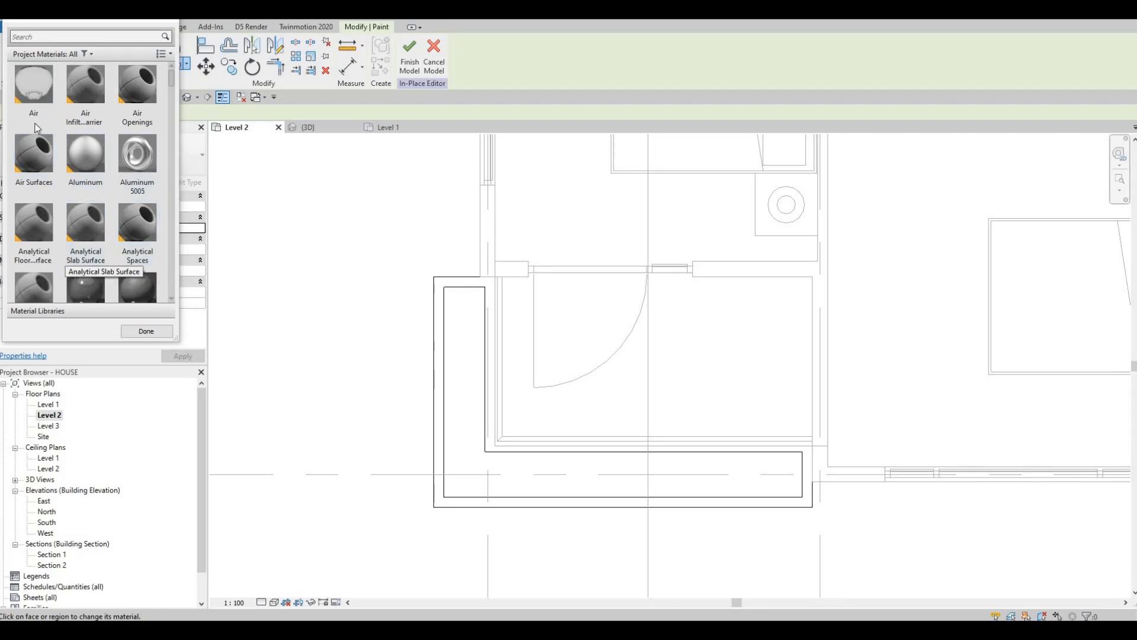
pyautogui.click(137, 89)
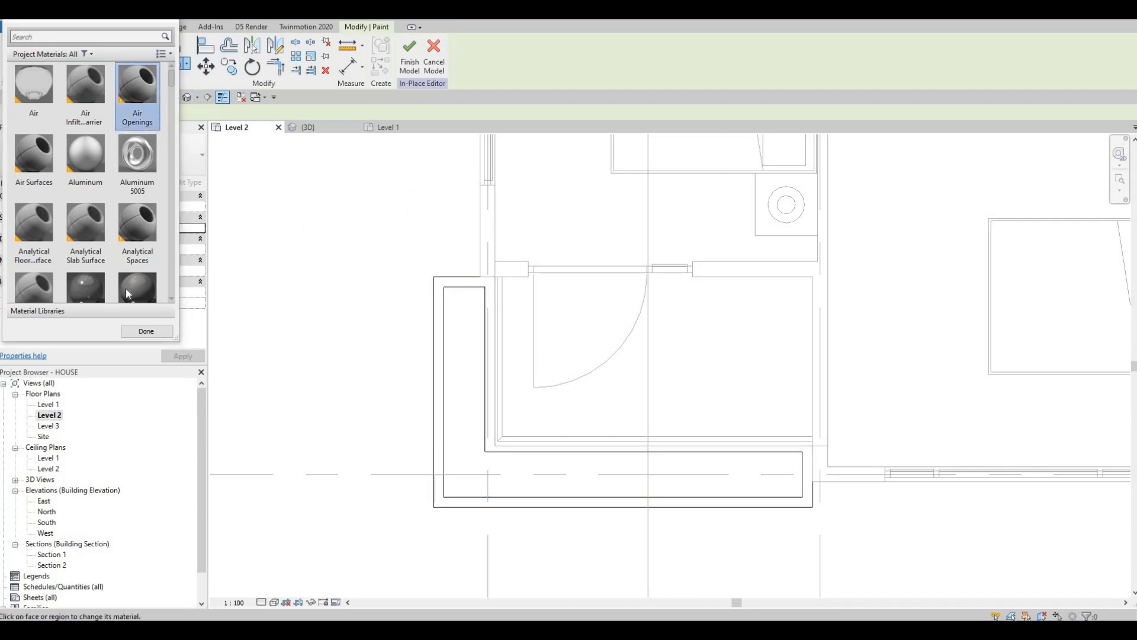
pyautogui.scroll(-10, 101, 217)
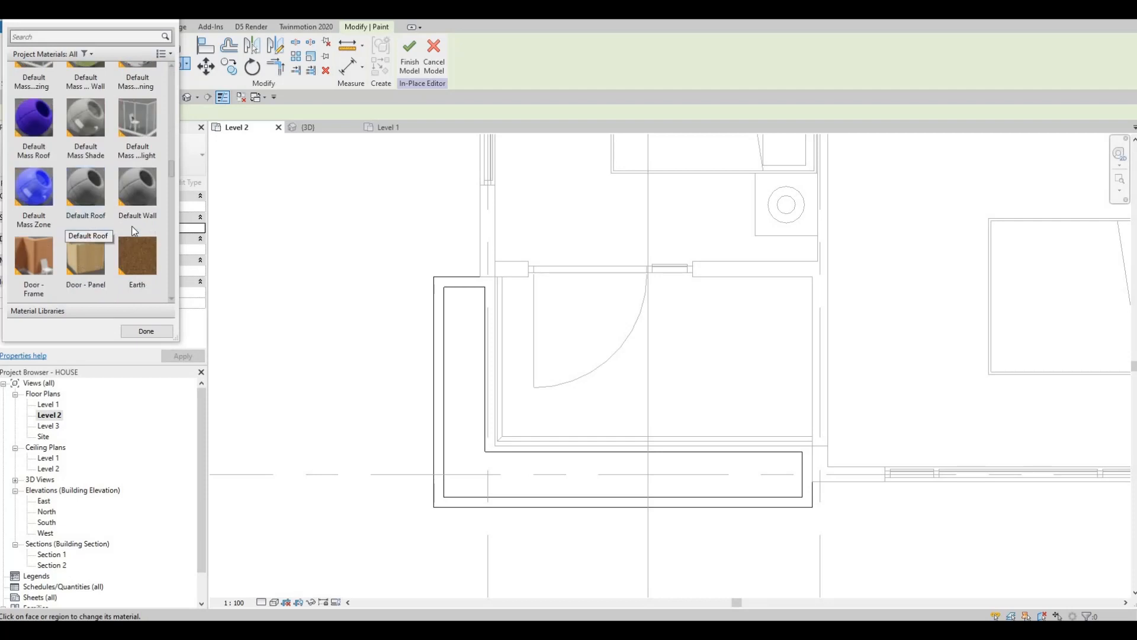
pyautogui.click(34, 121)
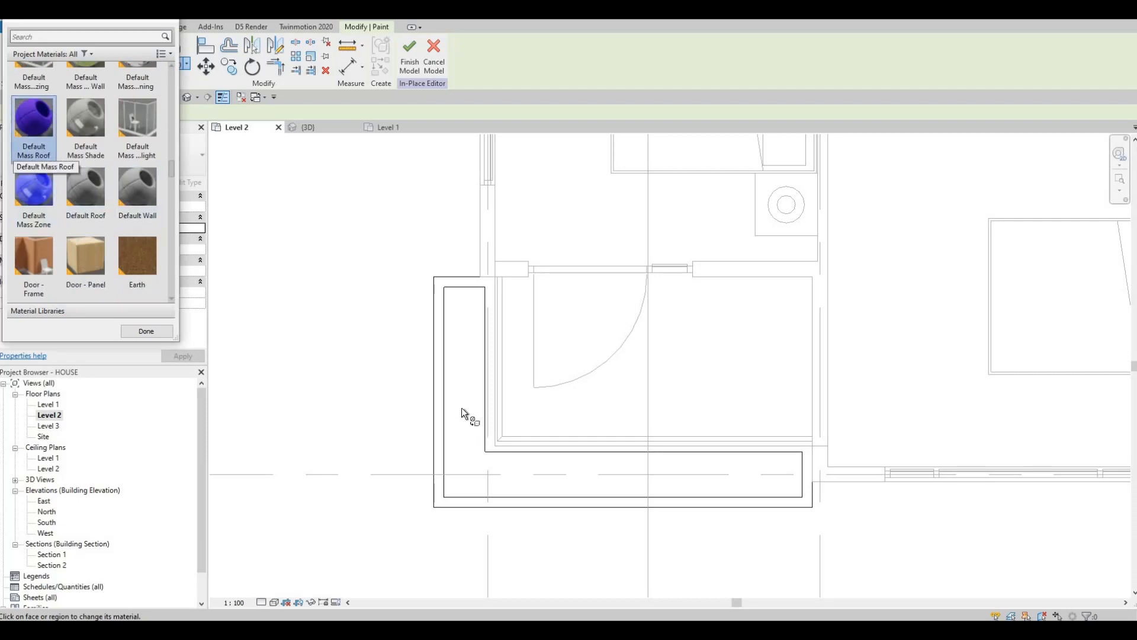
pyautogui.click(462, 408)
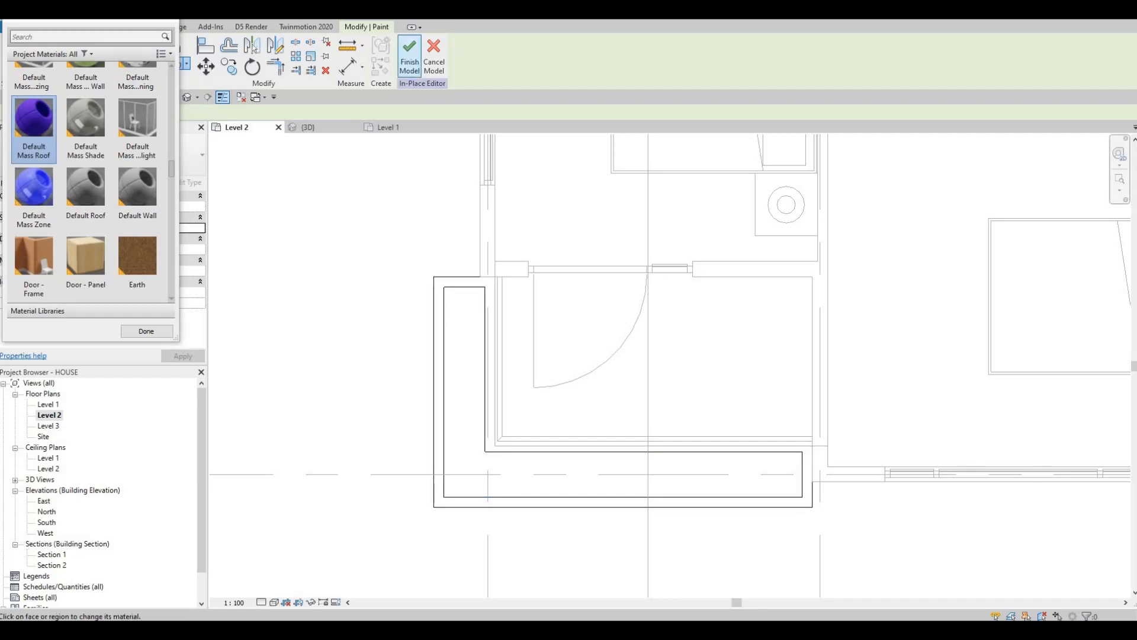
pyautogui.press('Escape')
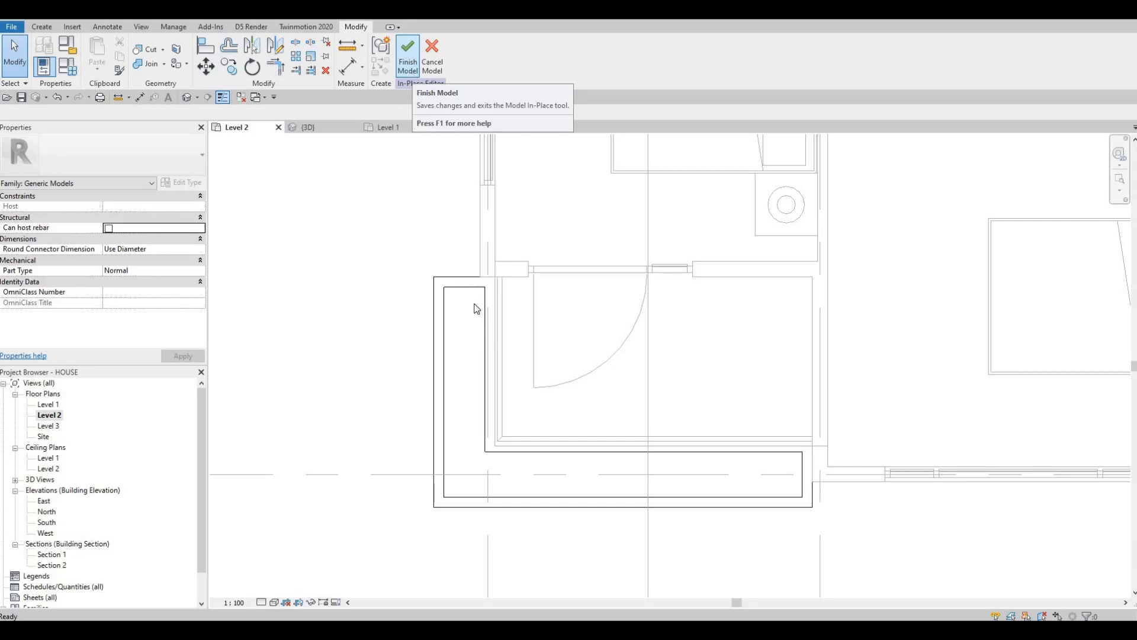
pyautogui.click(409, 66)
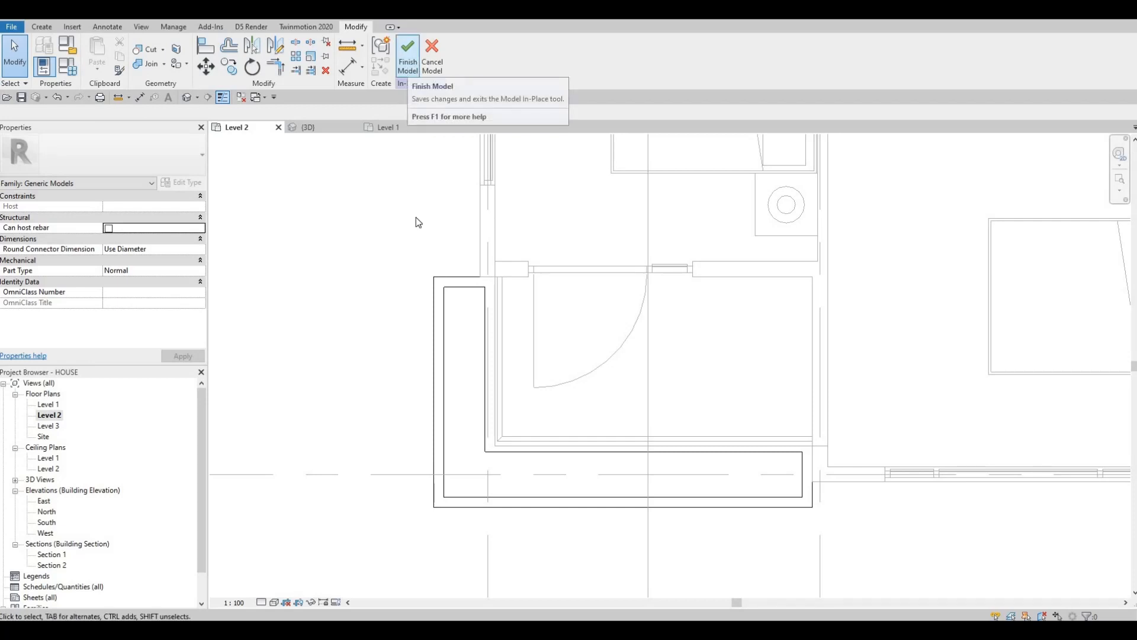
# Open the 3D view, check the painted ledge in the Shaded style and return the display to Hidden Line
pyautogui.click(191, 97)
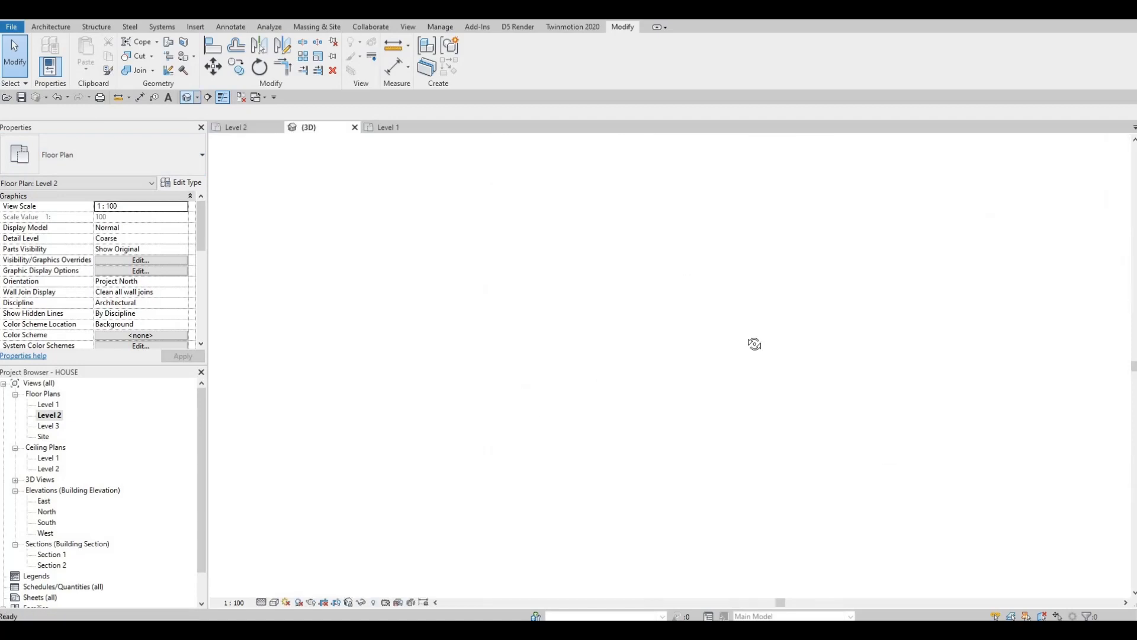
pyautogui.keyDown('shift'); pyautogui.moveTo(501, 496); pyautogui.dragTo(274, 604, button='middle'); pyautogui.keyUp('shift')
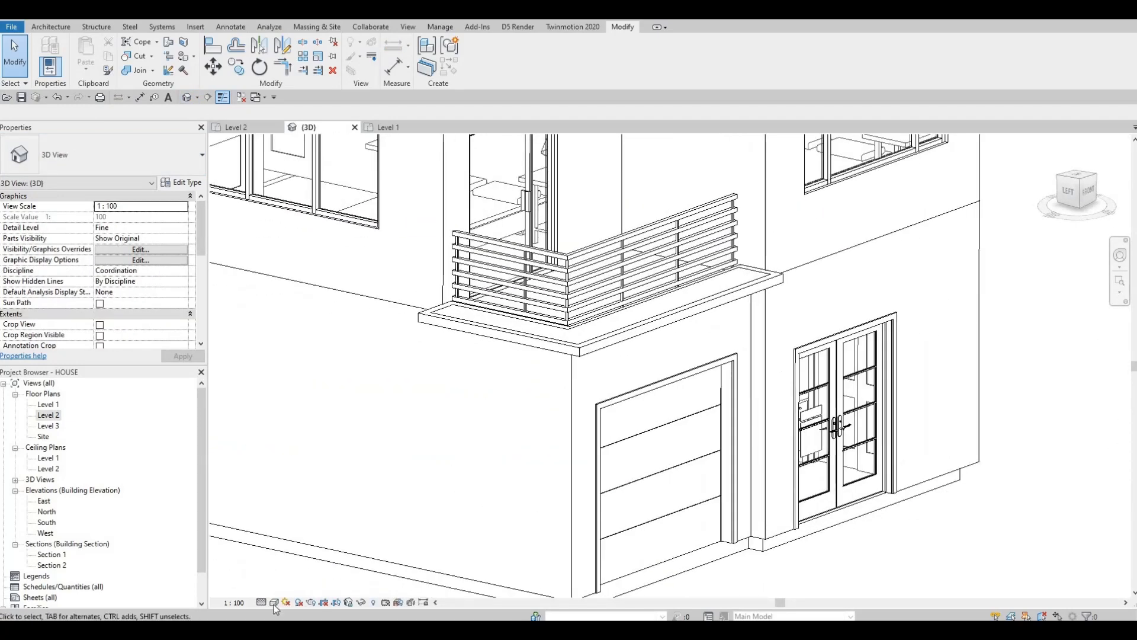
pyautogui.click(274, 602)
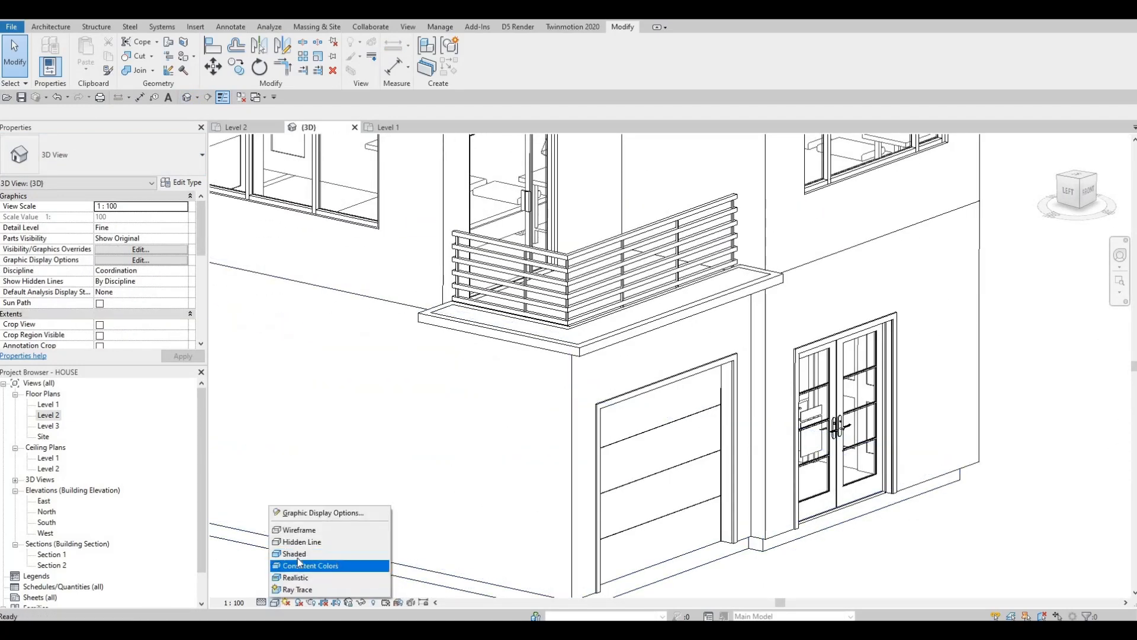
pyautogui.click(298, 555)
pyautogui.keyDown('shift'); pyautogui.moveTo(474, 303); pyautogui.dragTo(398, 327, button='middle'); pyautogui.keyUp('shift')
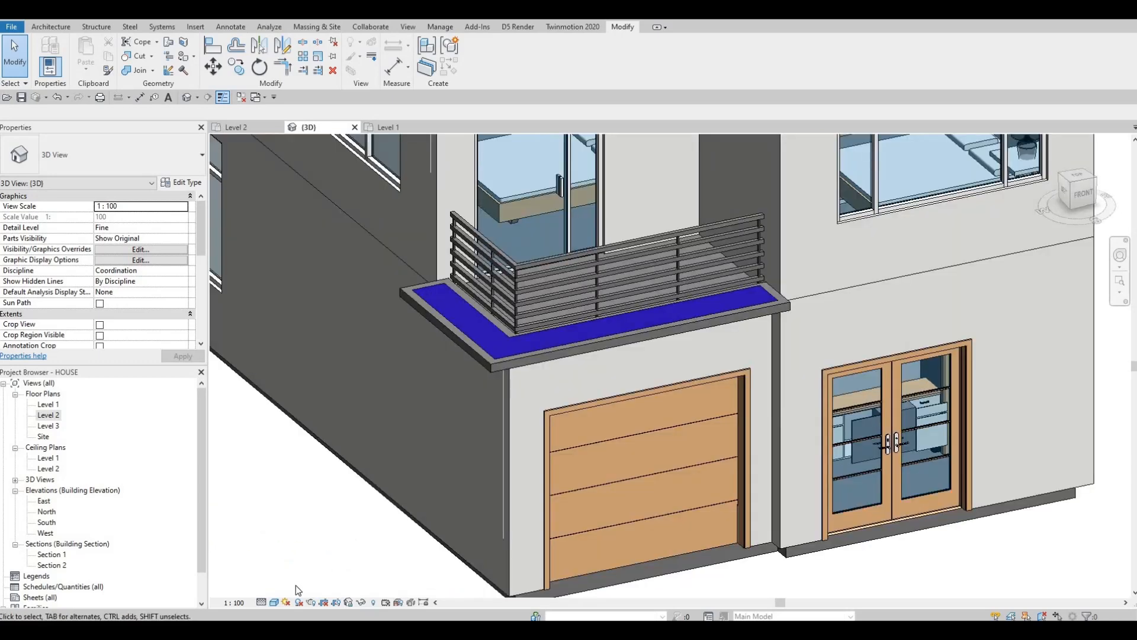
pyautogui.scroll(2, 465, 300)
pyautogui.click(274, 602)
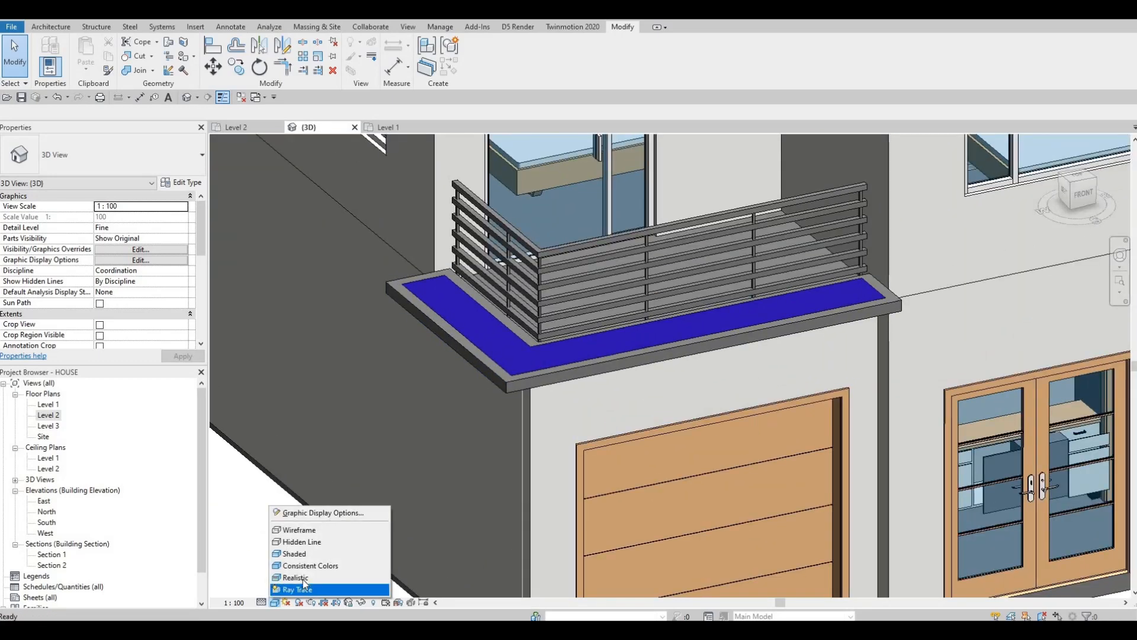
pyautogui.scroll(-1, 628, 428)
pyautogui.click(303, 542)
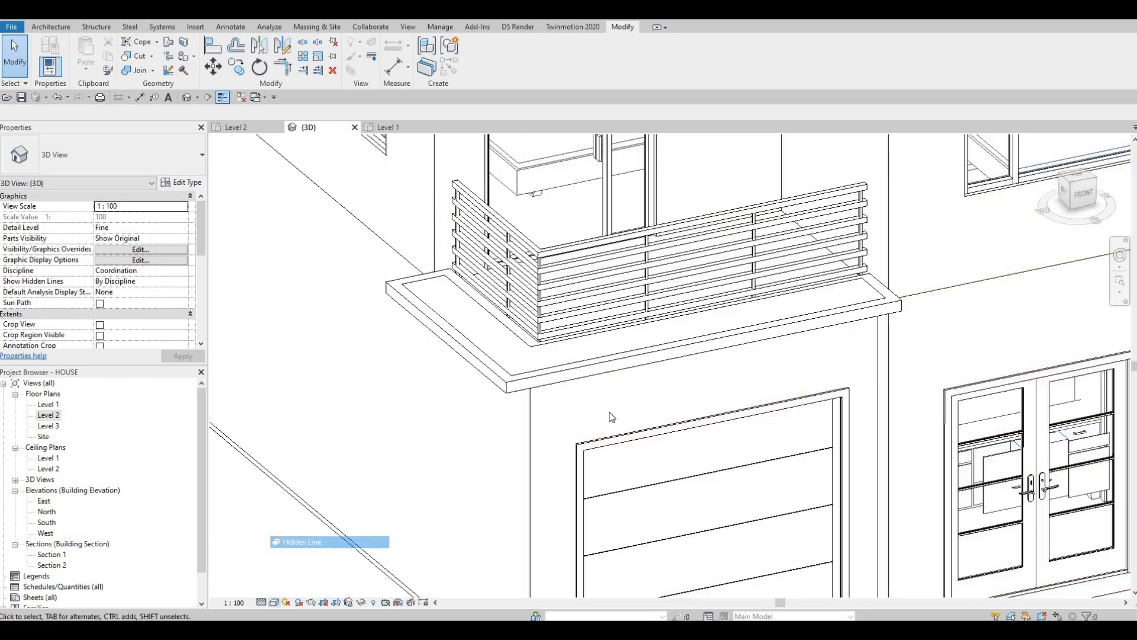
# Examine the balcony railing, the L-shaped ledge and the front of the house from several angles
pyautogui.scroll(-4, 538, 420)
pyautogui.press('Escape')
pyautogui.keyDown('shift'); pyautogui.moveTo(537, 425); pyautogui.dragTo(704, 337, button='middle'); pyautogui.keyUp('shift')
pyautogui.scroll(3, 701, 472)
pyautogui.scroll(-1, 704, 338)
pyautogui.keyDown('shift'); pyautogui.moveTo(446, 367); pyautogui.dragTo(511, 333, button='middle'); pyautogui.keyUp('shift')
pyautogui.scroll(5, 480, 316)
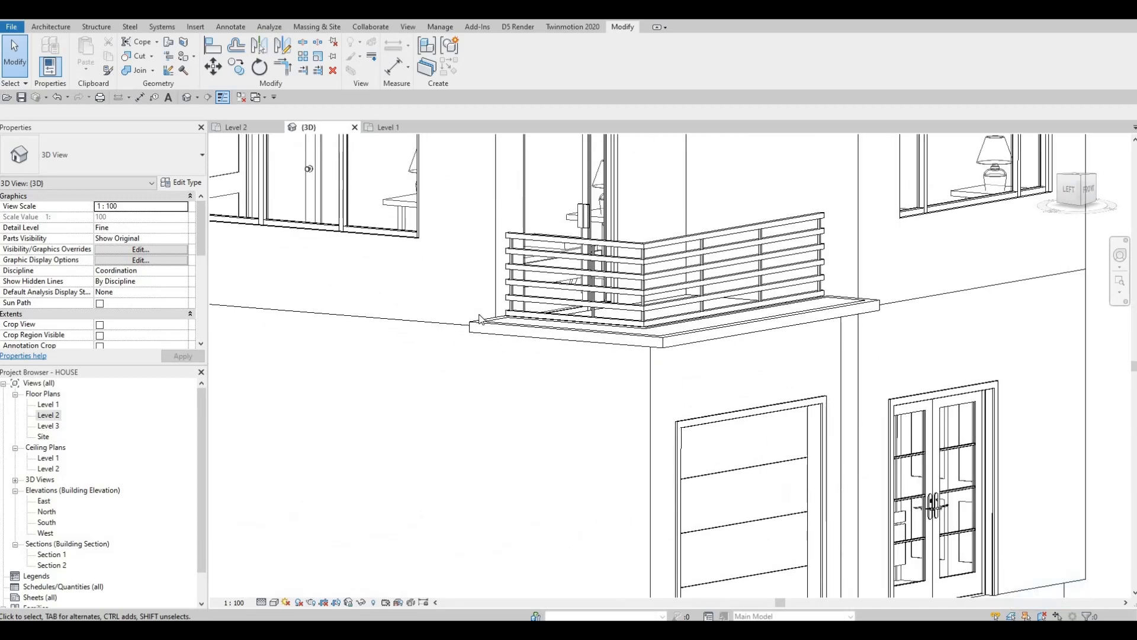
pyautogui.keyDown('shift'); pyautogui.moveTo(602, 389); pyautogui.dragTo(421, 434, button='middle'); pyautogui.keyUp('shift')
pyautogui.scroll(-2, 421, 434)
pyautogui.moveTo(532, 468); pyautogui.dragTo(366, 517, button='middle')
pyautogui.scroll(-2, 434, 470)
pyautogui.scroll(-2, 365, 517)
pyautogui.moveTo(532, 363); pyautogui.dragTo(621, 224, button='middle')
pyautogui.scroll(-1, 622, 225)
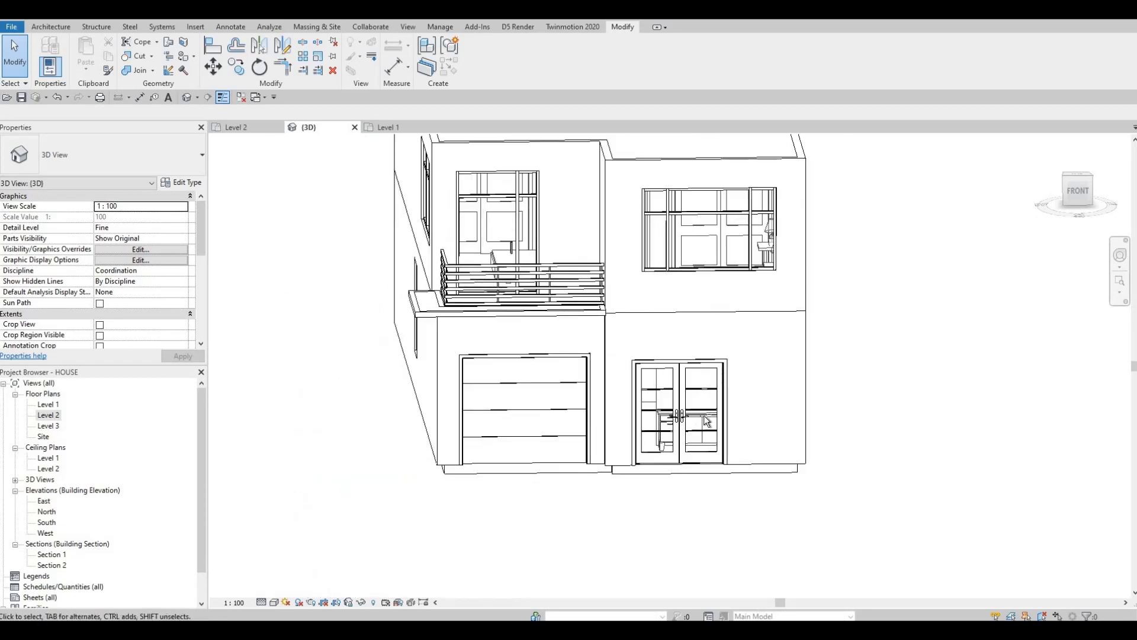
pyautogui.moveTo(724, 376); pyautogui.dragTo(724, 416, button='middle')
pyautogui.keyDown('shift'); pyautogui.moveTo(724, 416); pyautogui.dragTo(639, 353, button='middle'); pyautogui.keyUp('shift')
pyautogui.keyDown('shift'); pyautogui.moveTo(624, 244); pyautogui.dragTo(640, 228, button='middle'); pyautogui.keyUp('shift')
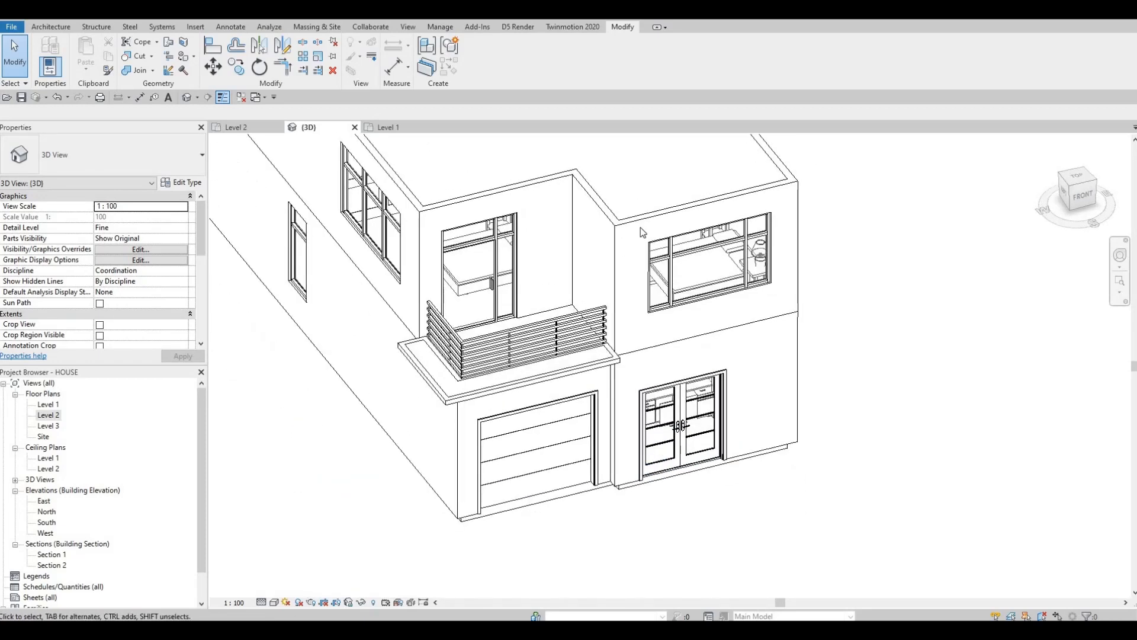
# Open the L-shaped balcony ledge for in-place editing and select its extrusion
pyautogui.scroll(3, 434, 361)
pyautogui.click(498, 411)
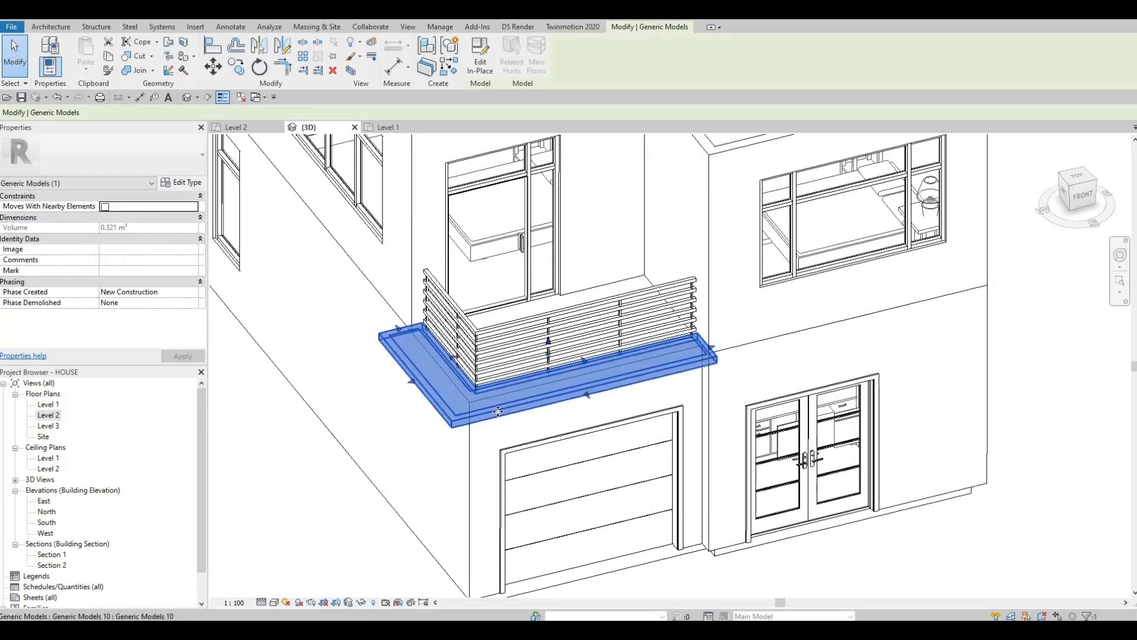
pyautogui.scroll(2, 497, 411)
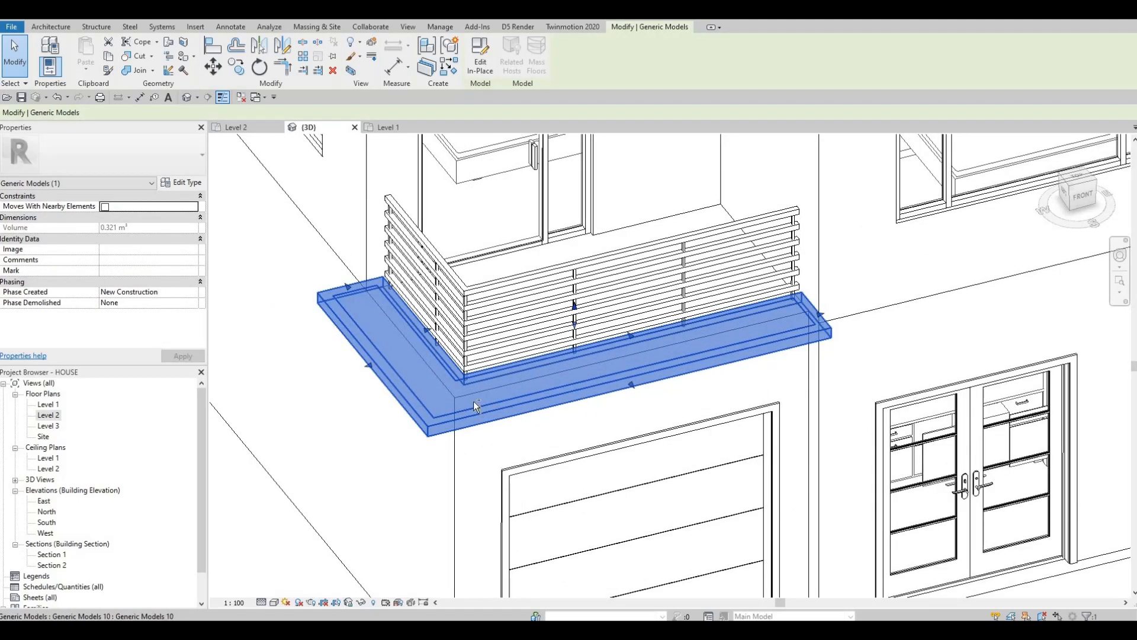
pyautogui.keyDown('shift'); pyautogui.moveTo(621, 456); pyautogui.dragTo(551, 454, button='middle'); pyautogui.keyUp('shift')
pyautogui.keyDown('shift'); pyautogui.moveTo(409, 361); pyautogui.dragTo(474, 374, button='middle'); pyautogui.keyUp('shift')
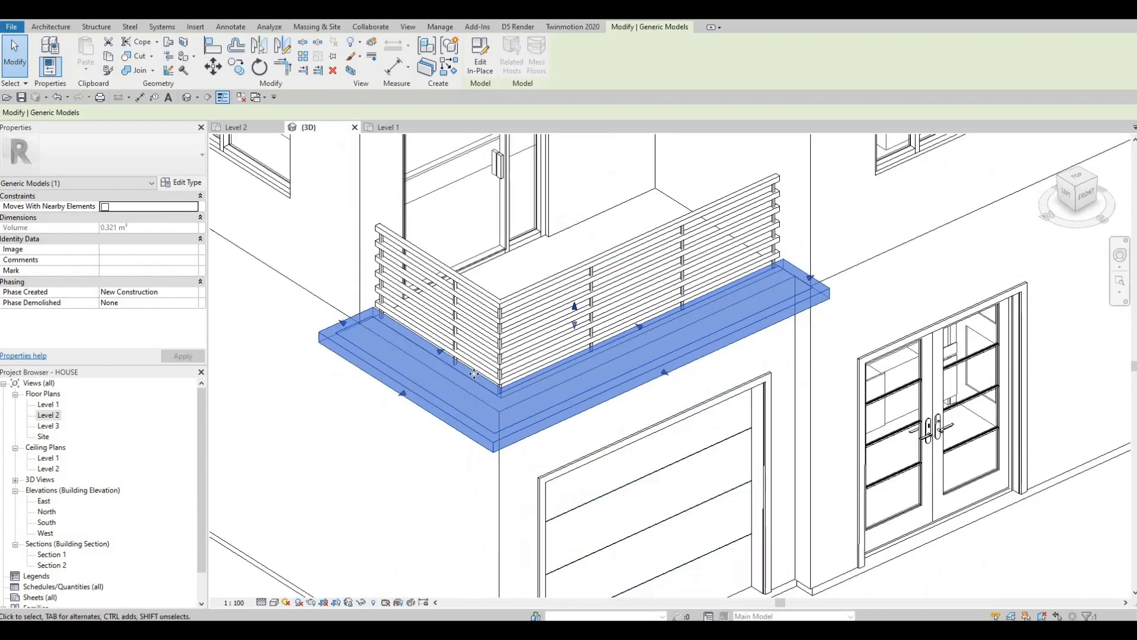
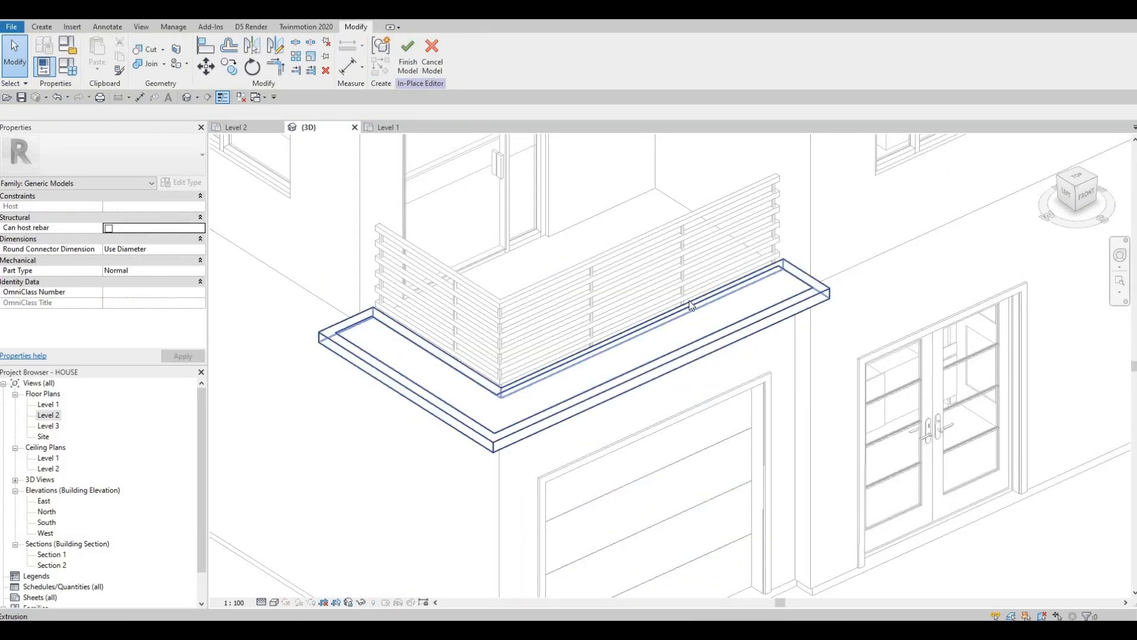
pyautogui.click(433, 409)
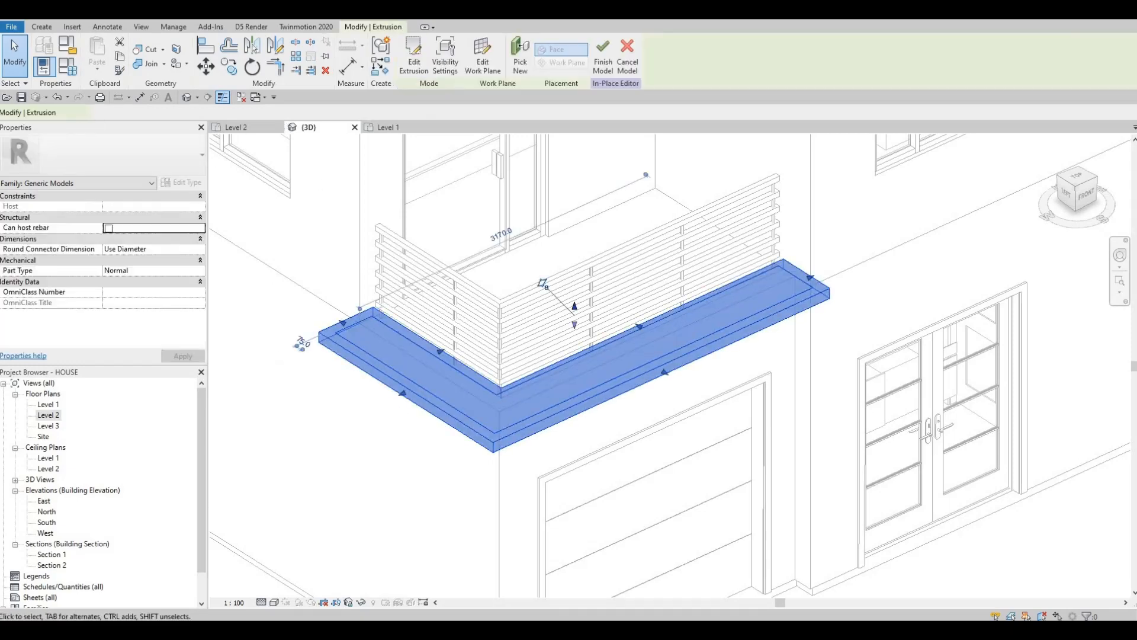
# Start a sweep and pick the ledge's outer top edges as its path, including both short returns to the house walls
pyautogui.click(41, 27)
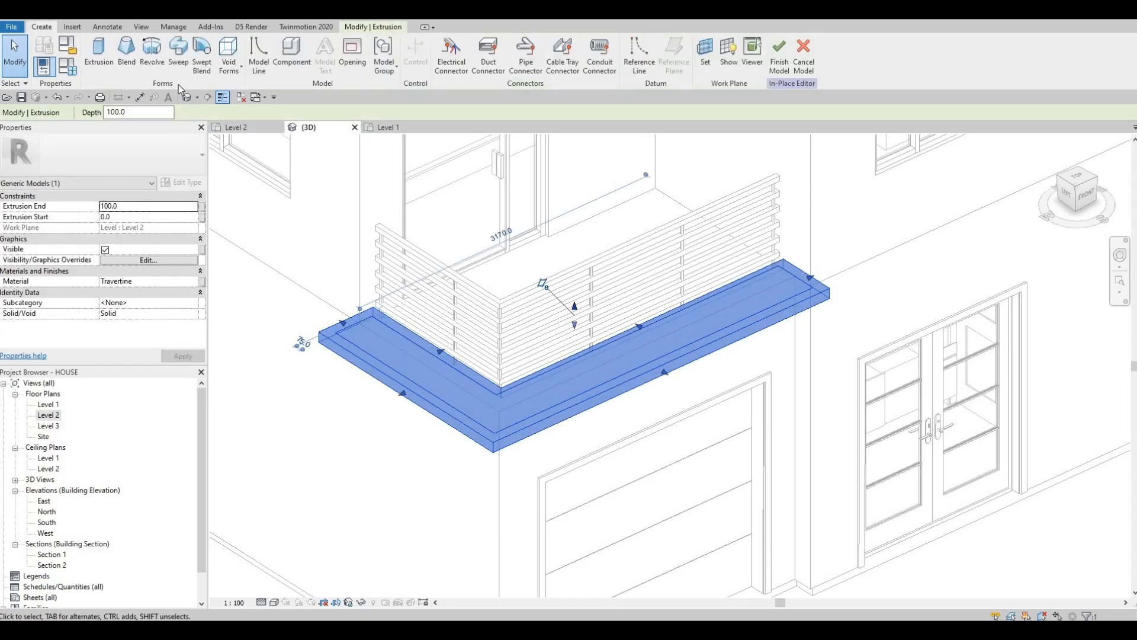
pyautogui.click(178, 52)
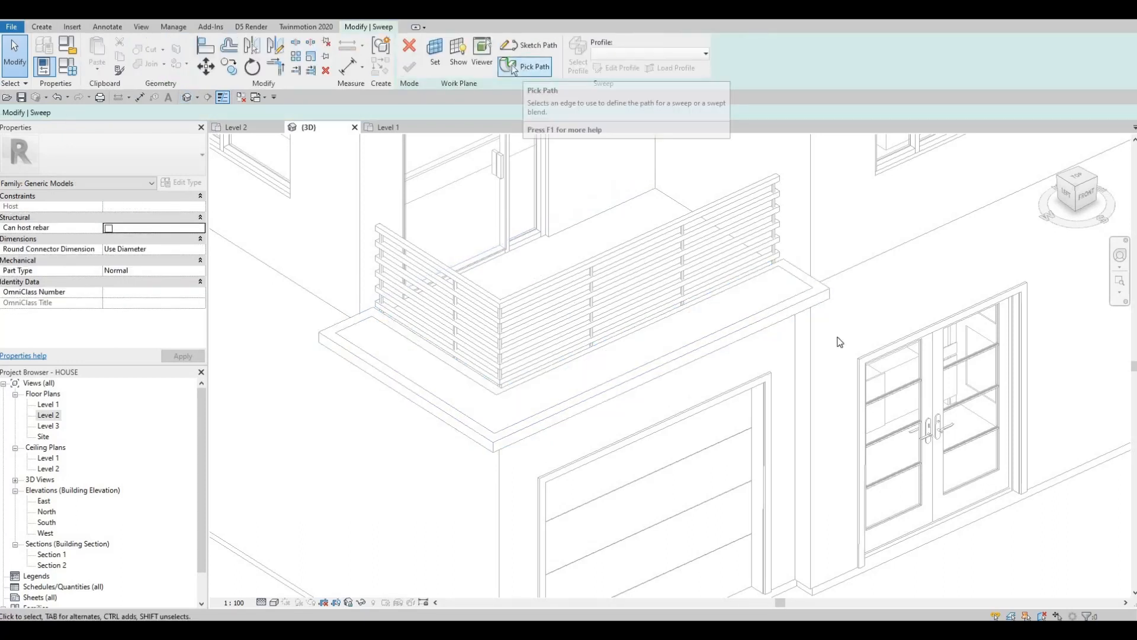
pyautogui.click(523, 70)
pyautogui.keyDown('shift'); pyautogui.moveTo(513, 448); pyautogui.dragTo(556, 482, button='middle'); pyautogui.keyUp('shift')
pyautogui.click(531, 473)
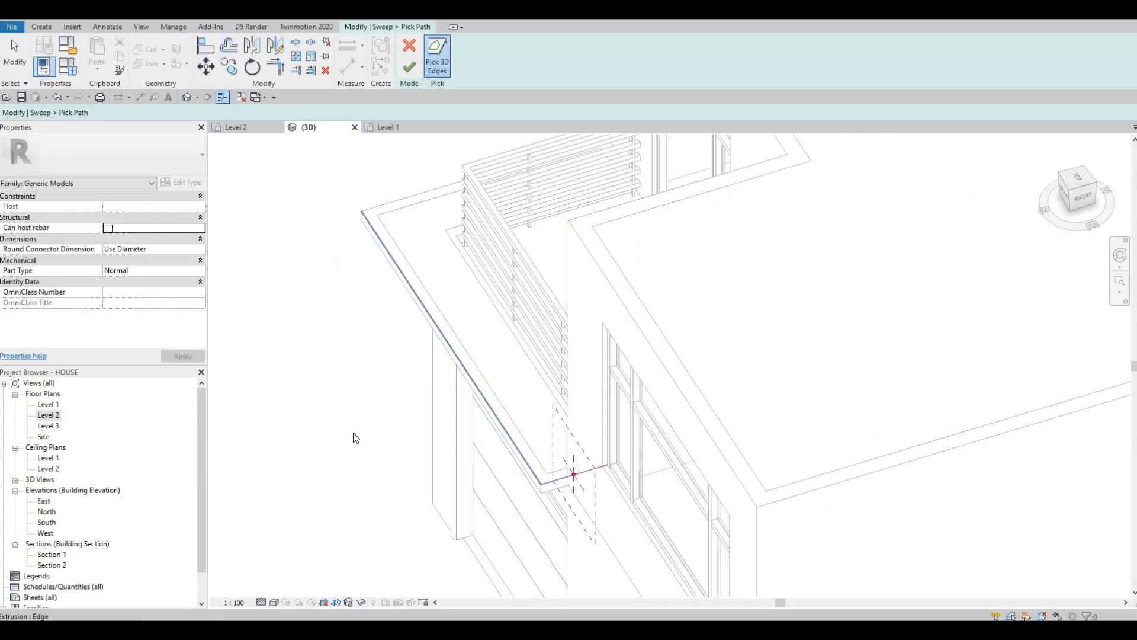
pyautogui.keyDown('shift'); pyautogui.moveTo(740, 456); pyautogui.dragTo(713, 421, button='middle'); pyautogui.keyUp('shift')
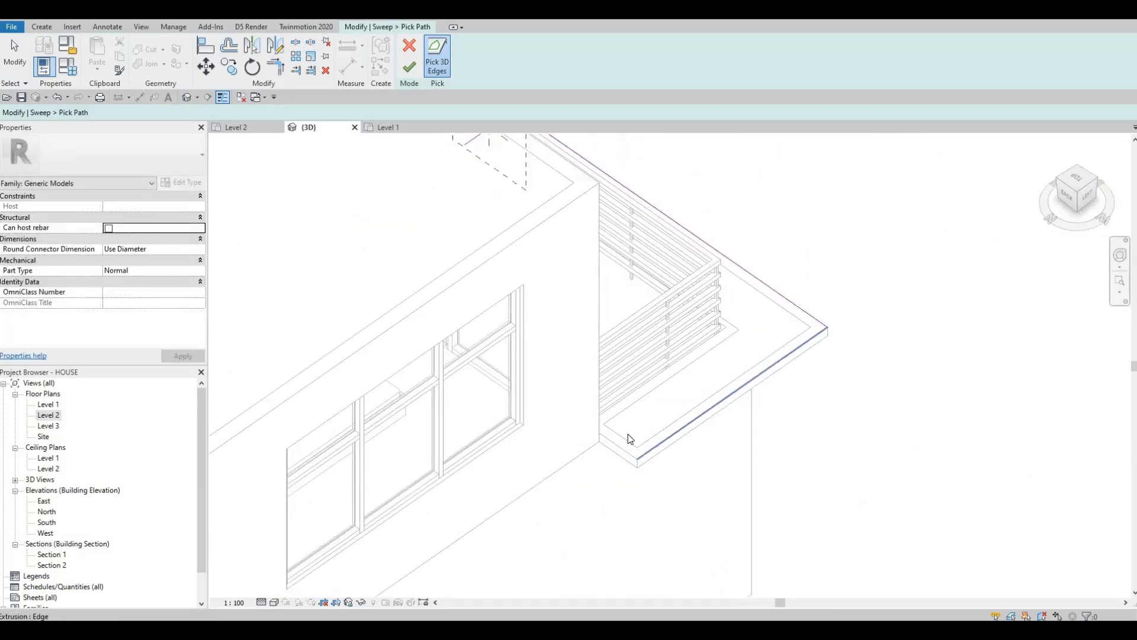
pyautogui.click(629, 454)
pyautogui.press('Escape')
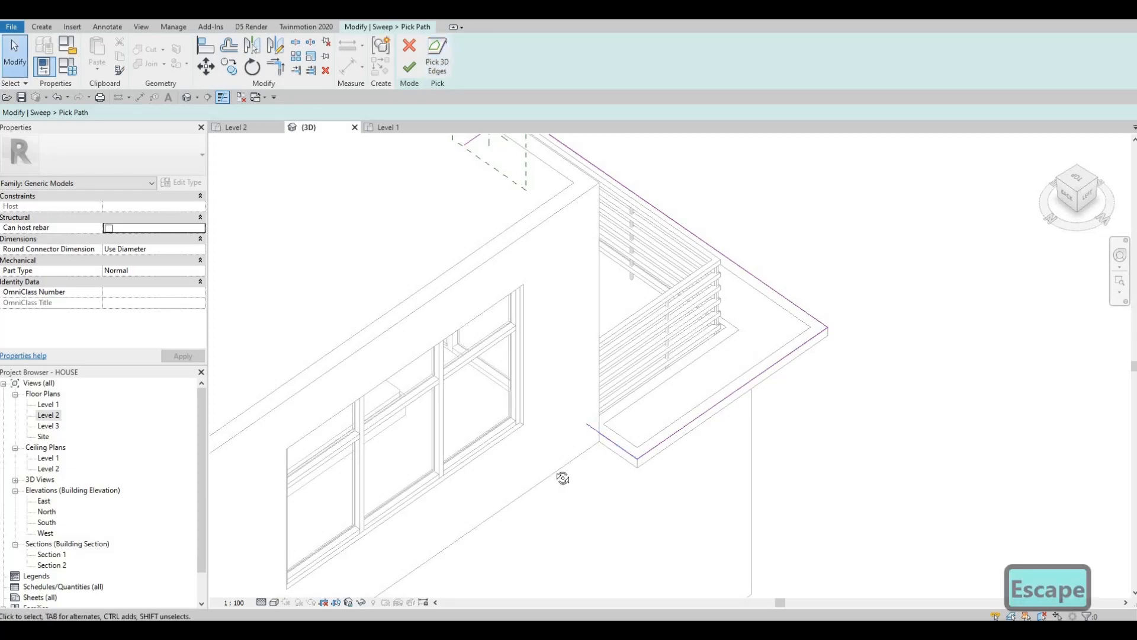
# Shorten the path segment at the ledge's end near the side wall to 450 mm, ending at the wall corner
pyautogui.keyDown('shift'); pyautogui.moveTo(421, 409); pyautogui.dragTo(565, 439, button='middle'); pyautogui.keyUp('shift')
pyautogui.scroll(1, 545, 429)
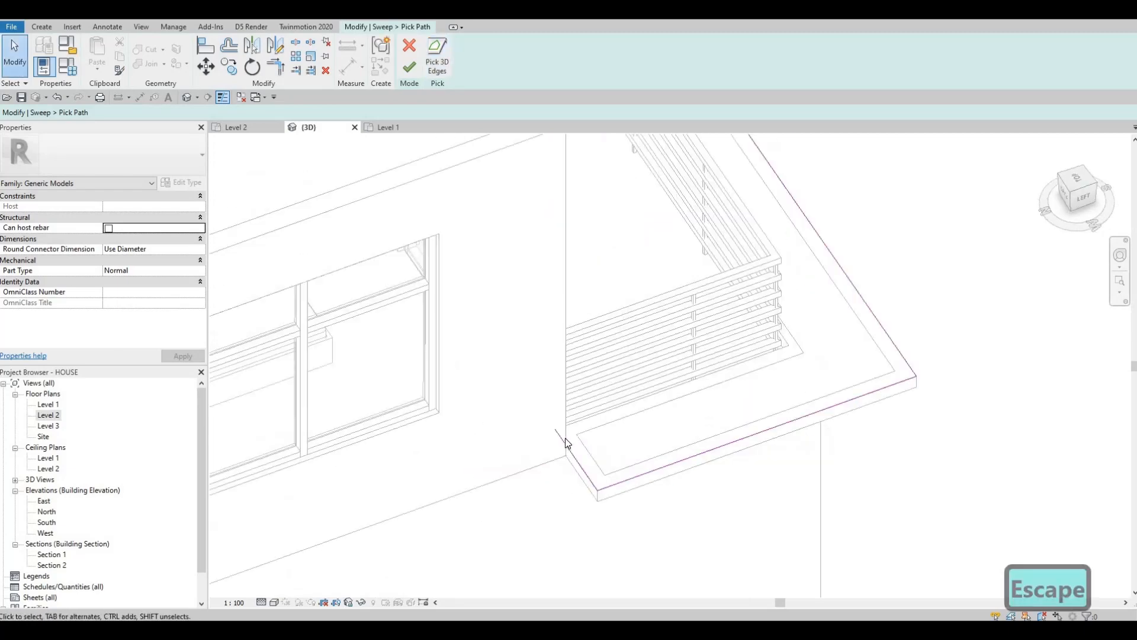
pyautogui.scroll(1, 563, 439)
pyautogui.click(565, 439)
pyautogui.moveTo(574, 447); pyautogui.dragTo(573, 450)
pyautogui.moveTo(560, 450)
pyautogui.keyDown('shift'); pyautogui.mouseDown(button='middle')
pyautogui.moveTo(628, 432)
pyautogui.moveTo(617, 462)
pyautogui.moveTo(592, 432)
pyautogui.moveTo(622, 497)
pyautogui.moveTo(697, 436)
pyautogui.moveTo(629, 432)
pyautogui.moveTo(614, 452)
pyautogui.moveTo(671, 301)
pyautogui.mouseUp(button='middle'); pyautogui.keyUp('shift')
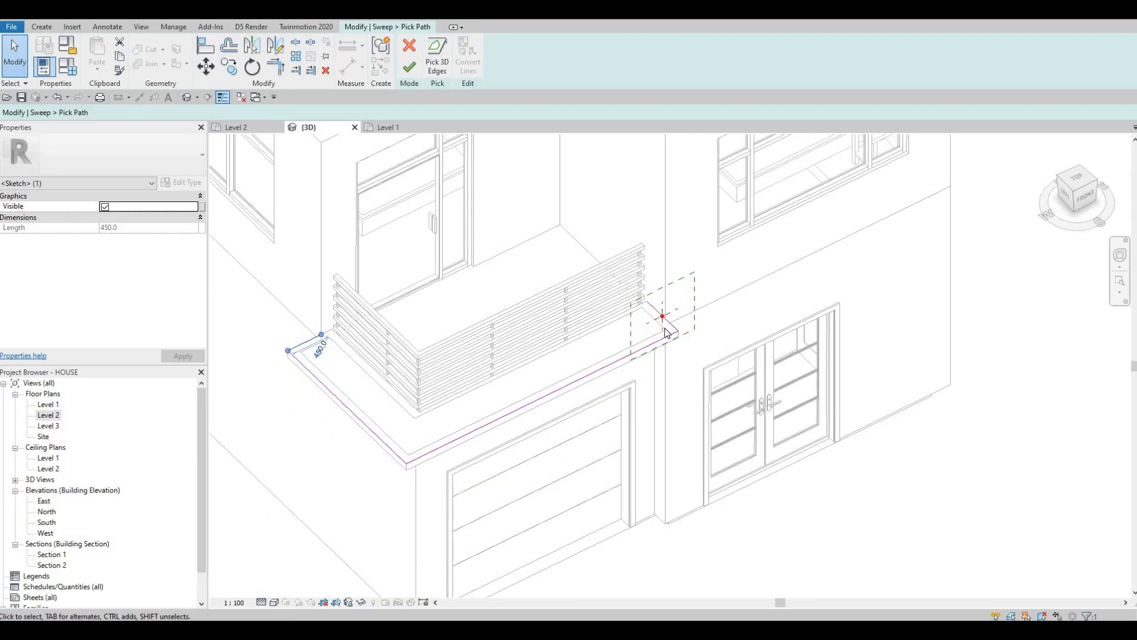
# Shorten the path segment at the garage-front end of the ledge to 250 mm, ending at the wall face
pyautogui.scroll(3, 664, 311)
pyautogui.click(658, 316)
pyautogui.moveTo(663, 317); pyautogui.dragTo(701, 357)
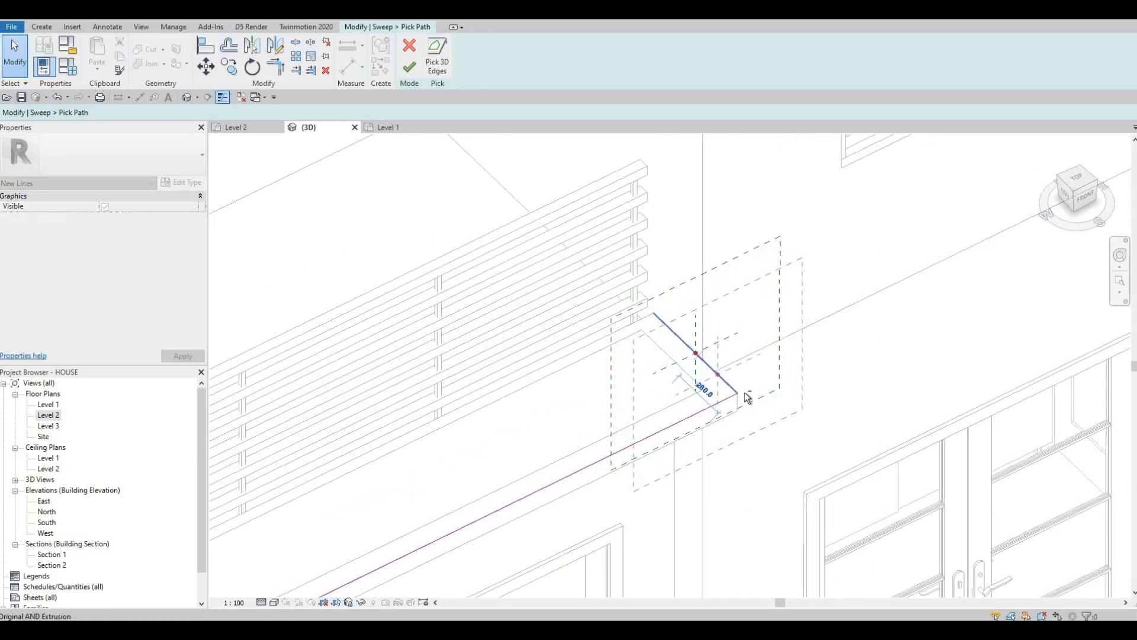
pyautogui.keyDown('shift'); pyautogui.moveTo(705, 378); pyautogui.dragTo(776, 382, button='middle'); pyautogui.keyUp('shift')
pyautogui.scroll(2, 669, 365)
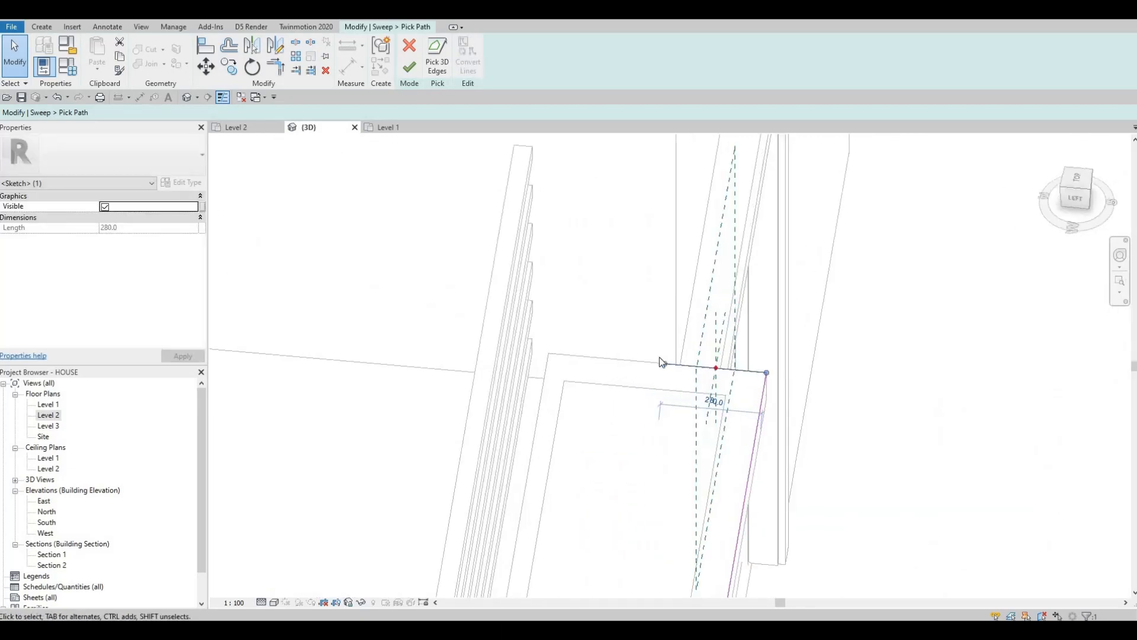
pyautogui.moveTo(658, 357); pyautogui.dragTo(674, 360)
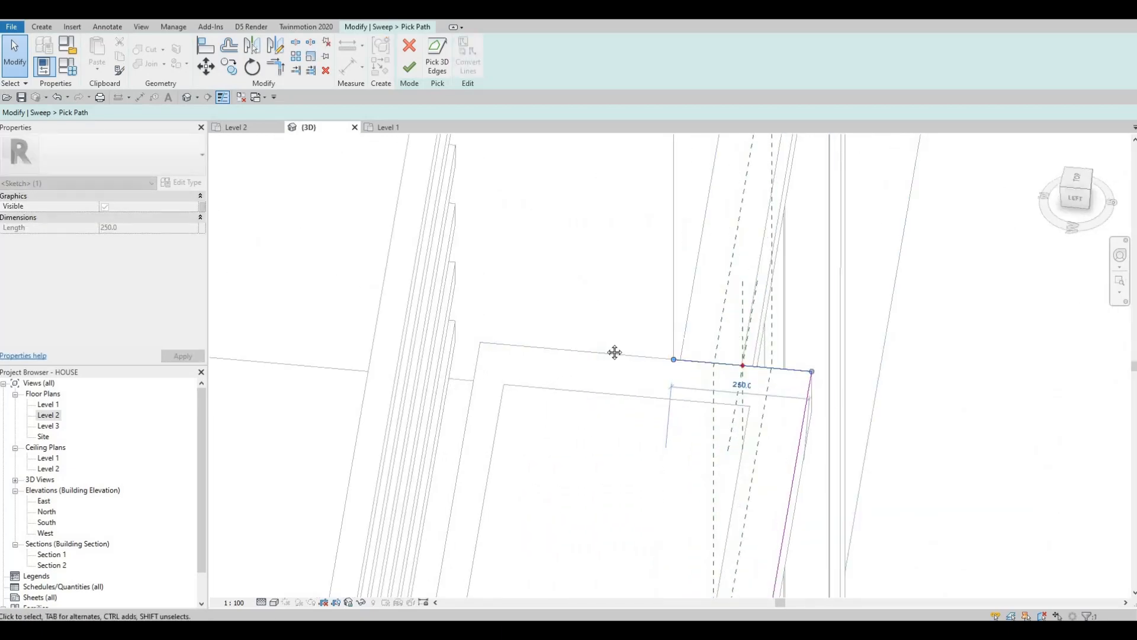
# Check the shortened path end against the wall and finish the sweep path
pyautogui.keyDown('shift'); pyautogui.moveTo(614, 353); pyautogui.dragTo(557, 350, button='middle'); pyautogui.keyUp('shift')
pyautogui.scroll(-3, 668, 373)
pyautogui.keyDown('shift'); pyautogui.moveTo(758, 353); pyautogui.dragTo(705, 358, button='middle'); pyautogui.keyUp('shift')
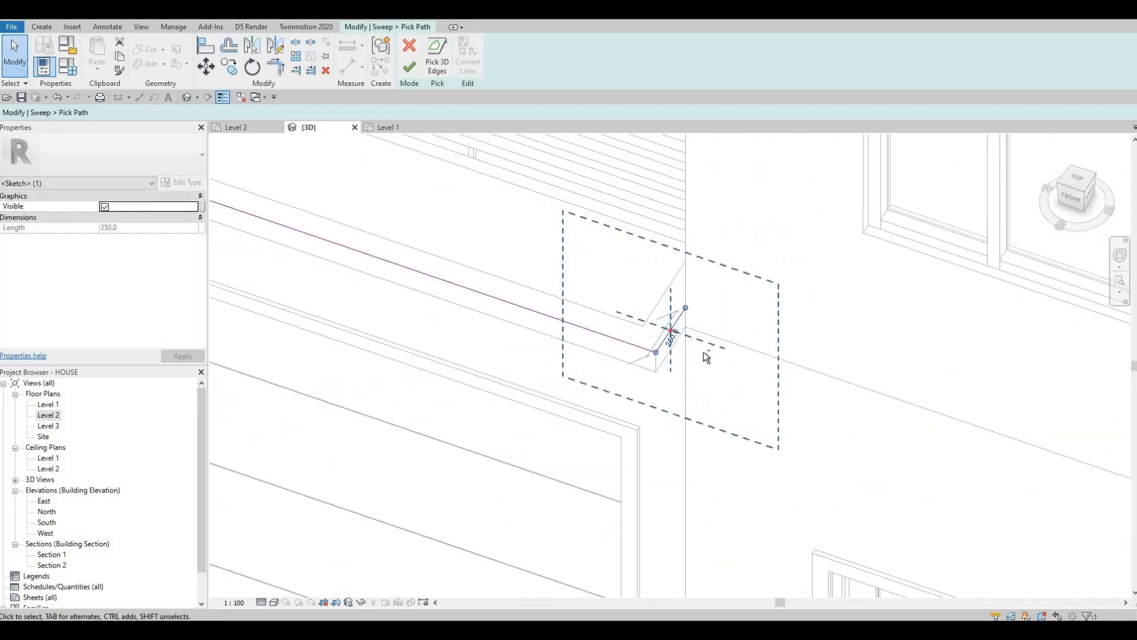
pyautogui.scroll(1, 704, 358)
pyautogui.keyDown('shift'); pyautogui.moveTo(640, 427); pyautogui.dragTo(690, 349, button='middle'); pyautogui.keyUp('shift')
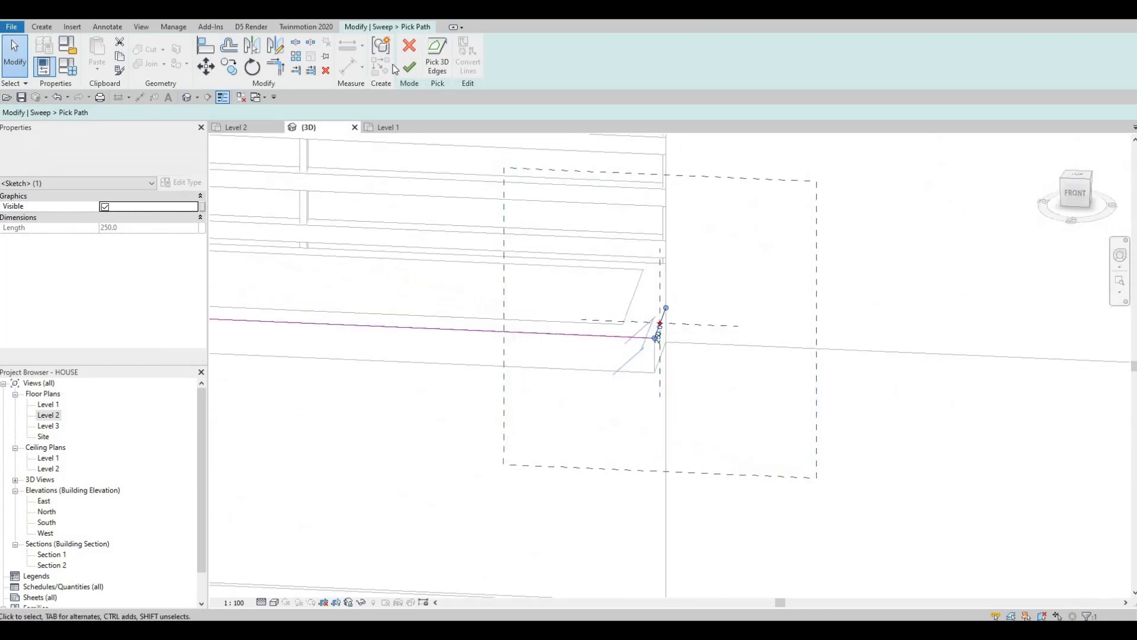
pyautogui.scroll(1, 550, 335)
pyautogui.click(409, 71)
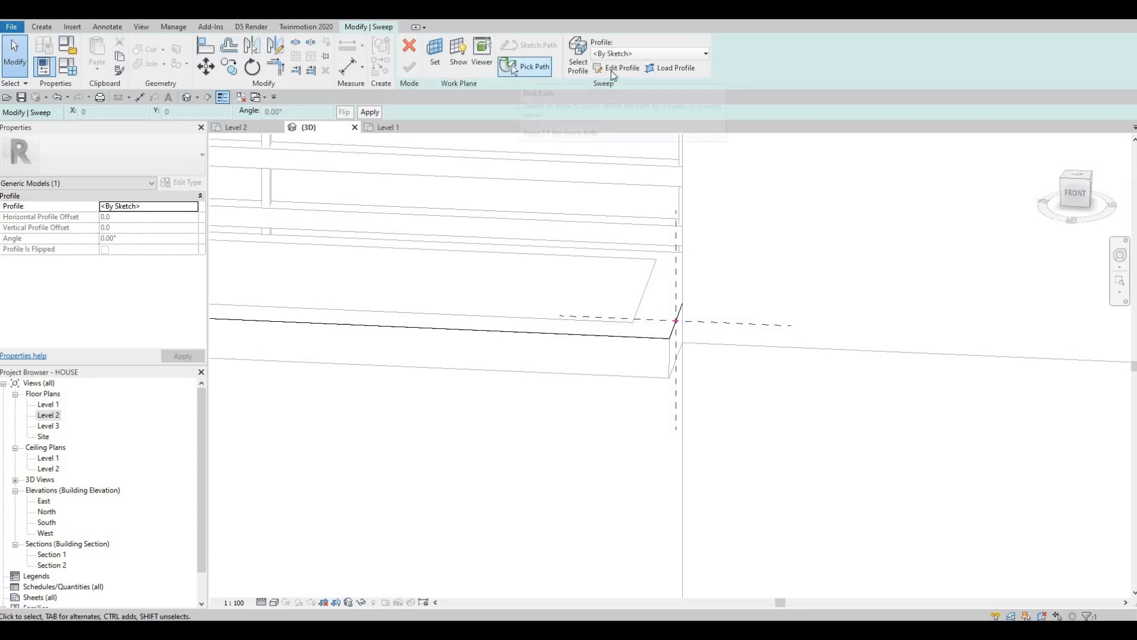
# Sketch a rectangular sweep profile about 15 mm wide and 100 mm high against the ledge's edge, starting from its lower edge
pyautogui.click(615, 67)
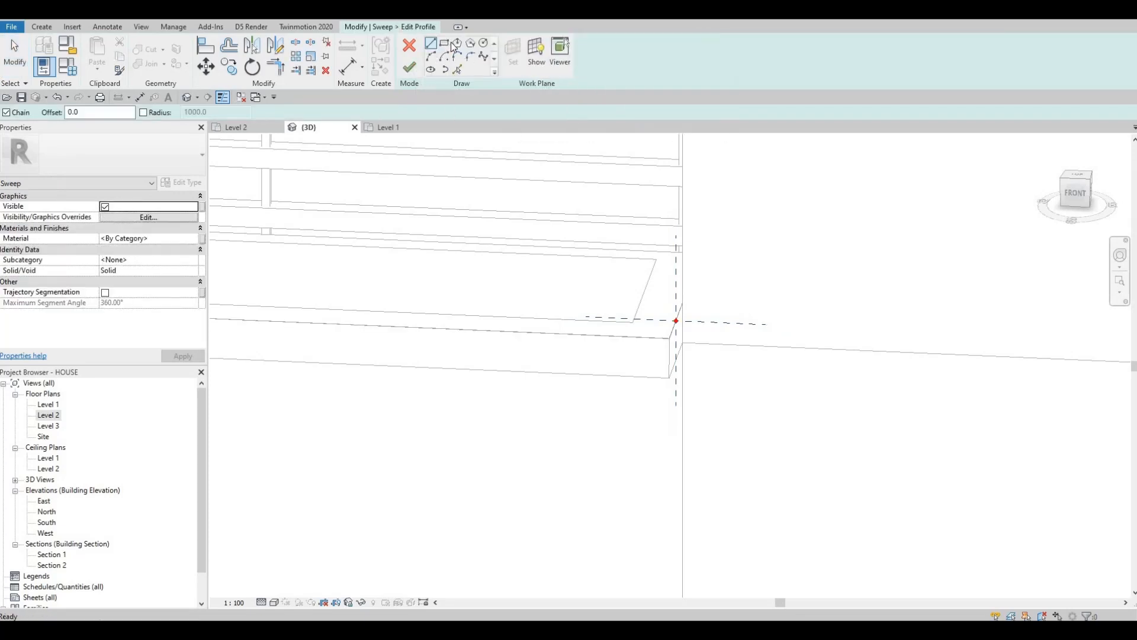
pyautogui.scroll(4, 709, 383)
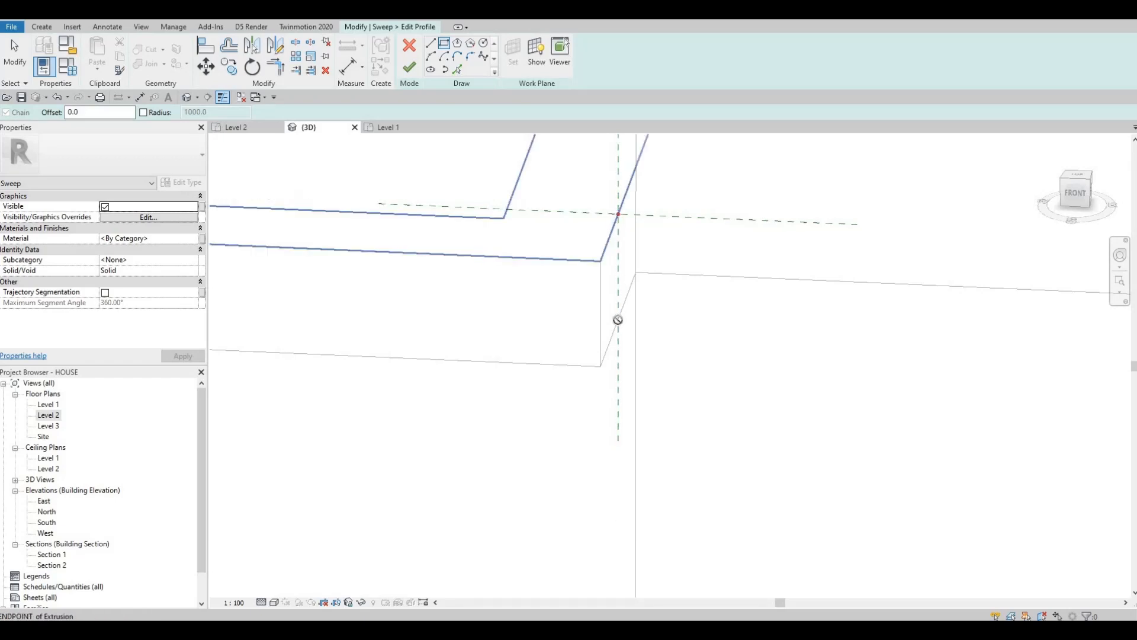
pyautogui.click(618, 320)
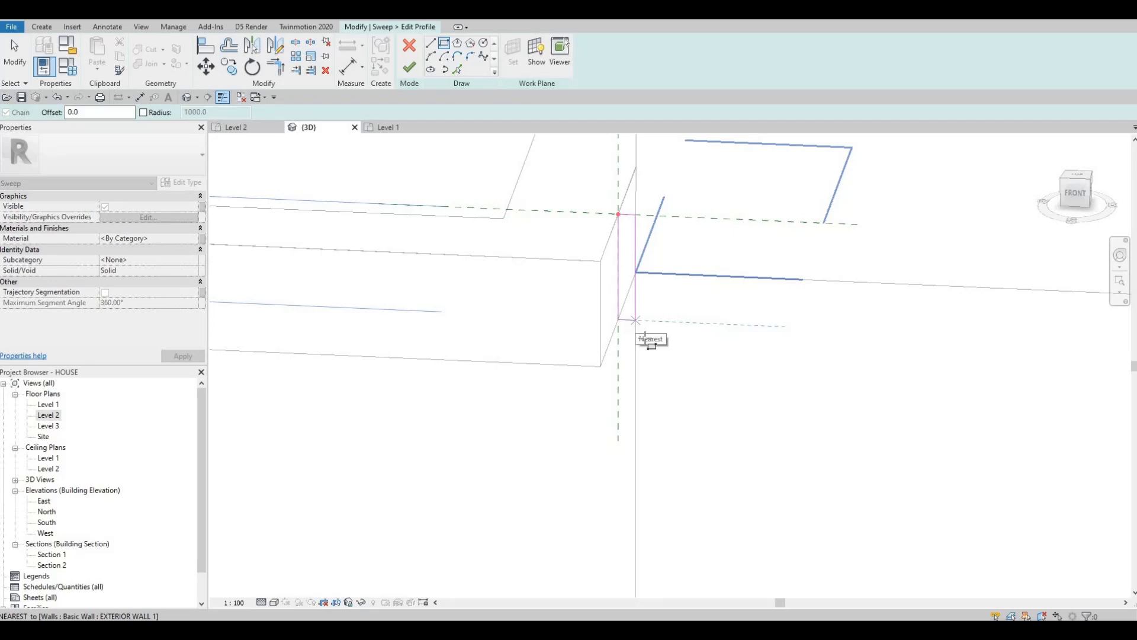
pyautogui.click(644, 336)
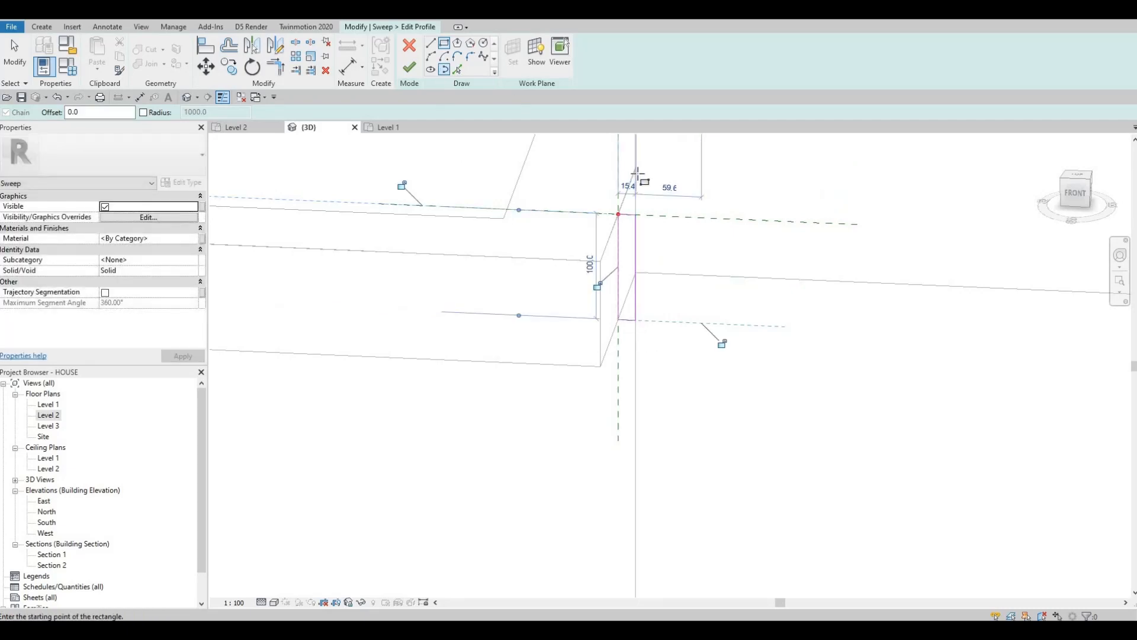
pyautogui.press('Escape')
pyautogui.press('Escape')
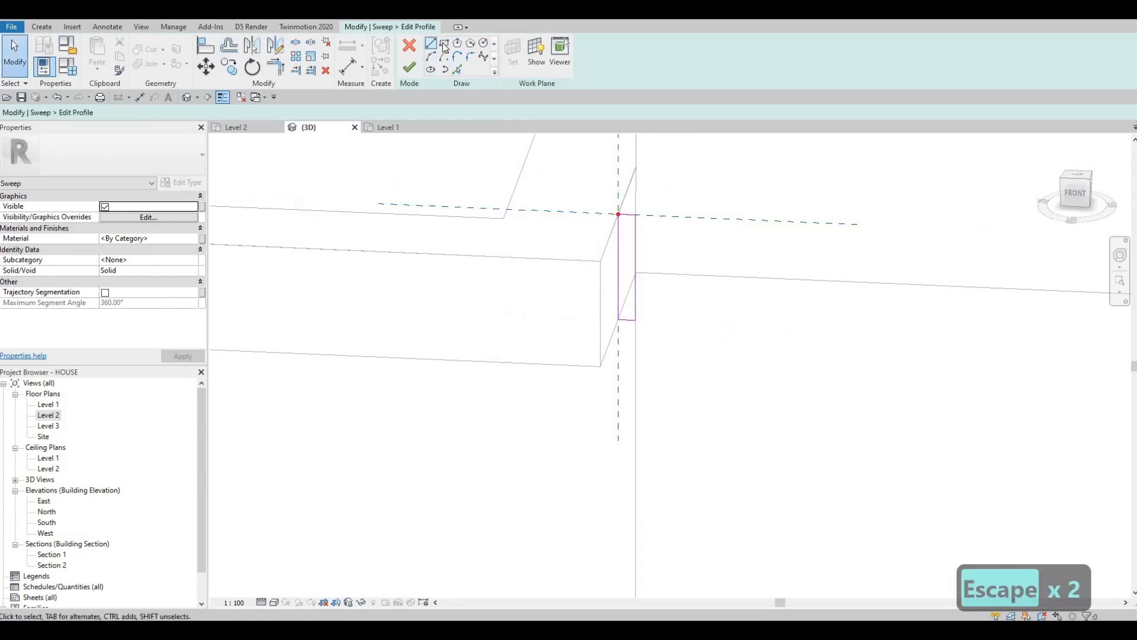
# Sketch a smaller rectangle about 10 mm wide and 75 mm high inside the profile, flush with its outer side
pyautogui.click(635, 231)
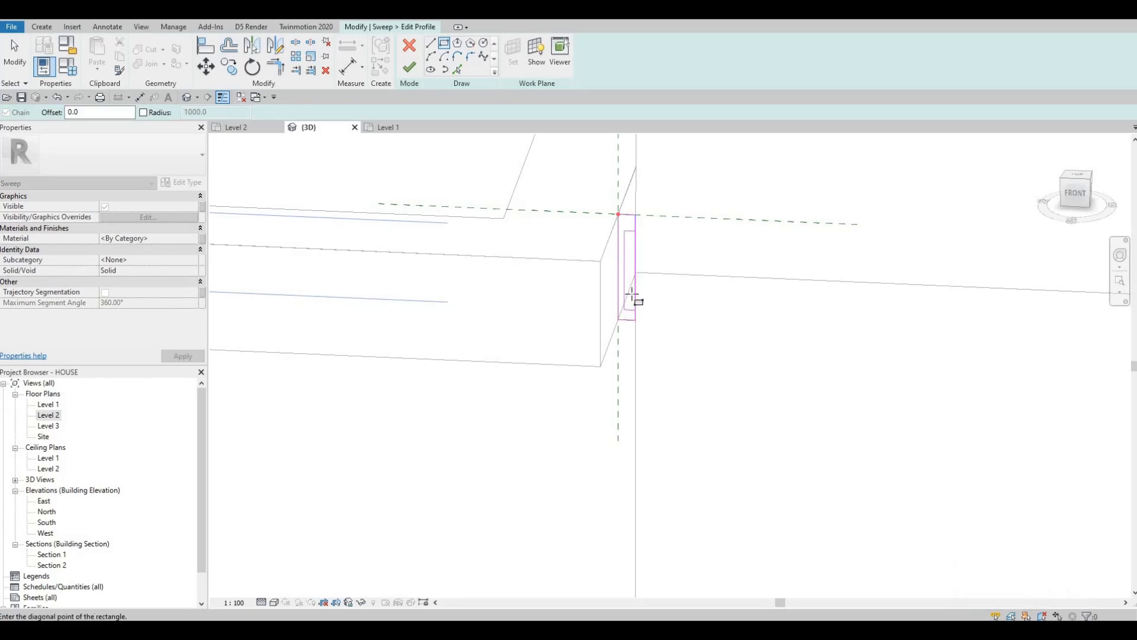
pyautogui.click(630, 299)
pyautogui.press('Escape')
pyautogui.press('Escape')
pyautogui.press('Escape')
pyautogui.press('Escape')
pyautogui.scroll(3, 621, 225)
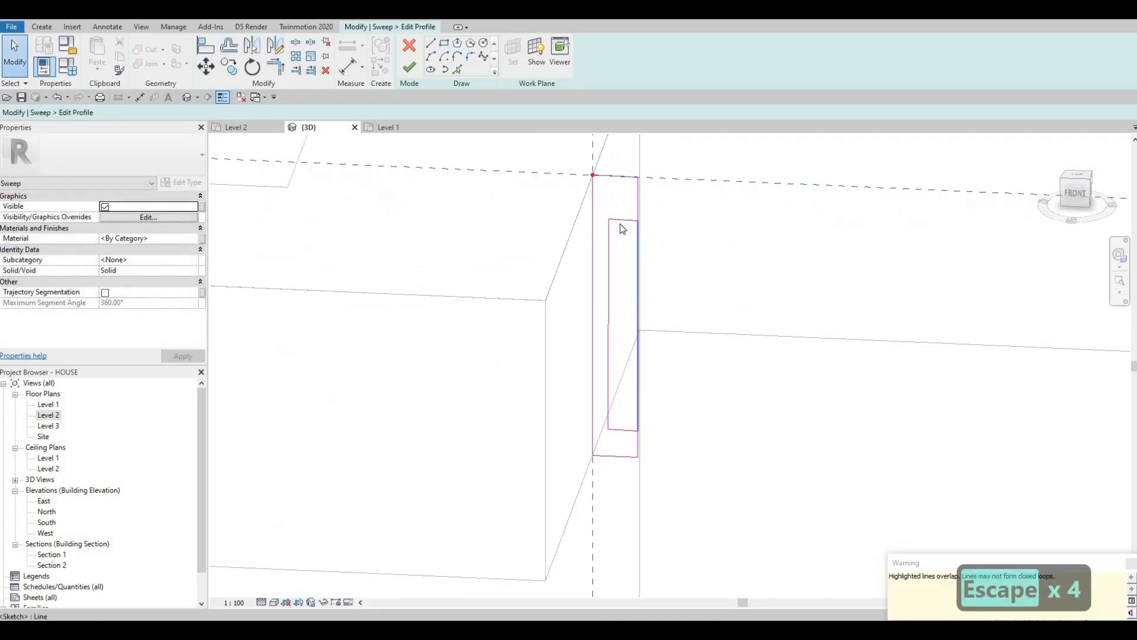
# Delete the inner rectangle's side line that overlaps the profile's outer side
pyautogui.click(636, 233)
pyautogui.press('Escape')
pyautogui.press('Escape')
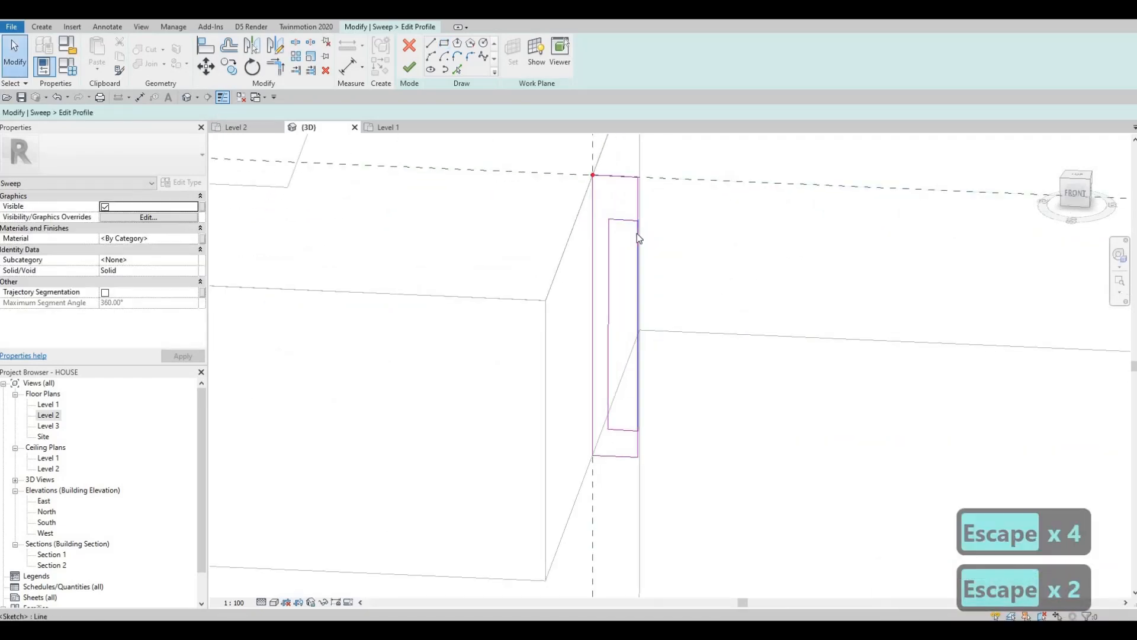
pyautogui.click(637, 233)
pyautogui.press('Delete')
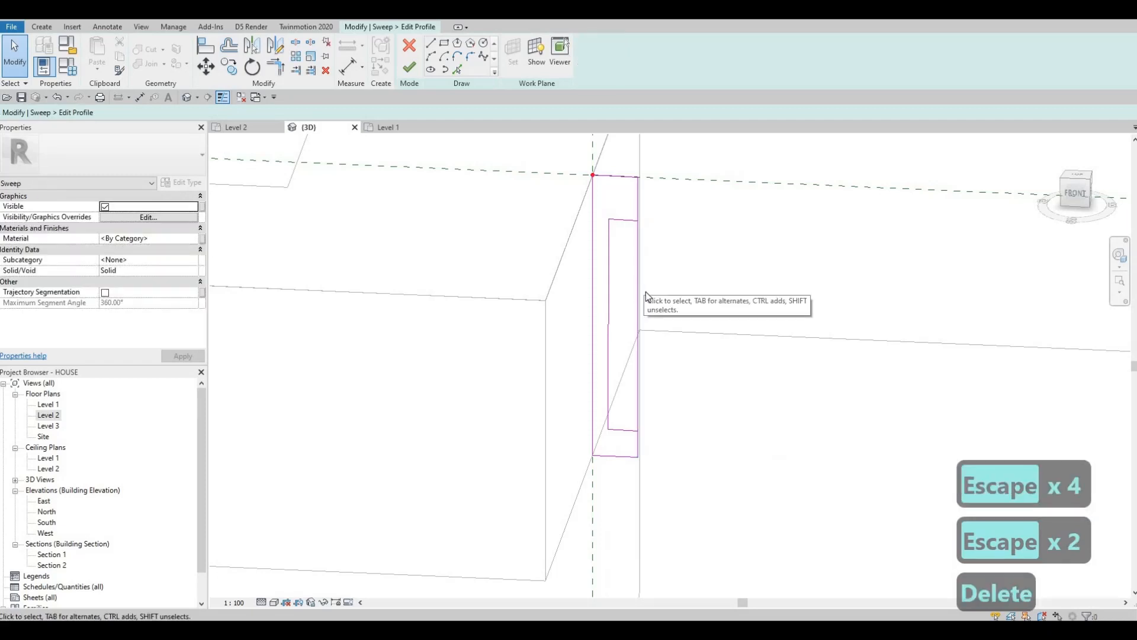
# Split the profile's outer side line between the upper and lower edges of the inner rectangle
pyautogui.press('s')
pyautogui.press('l')
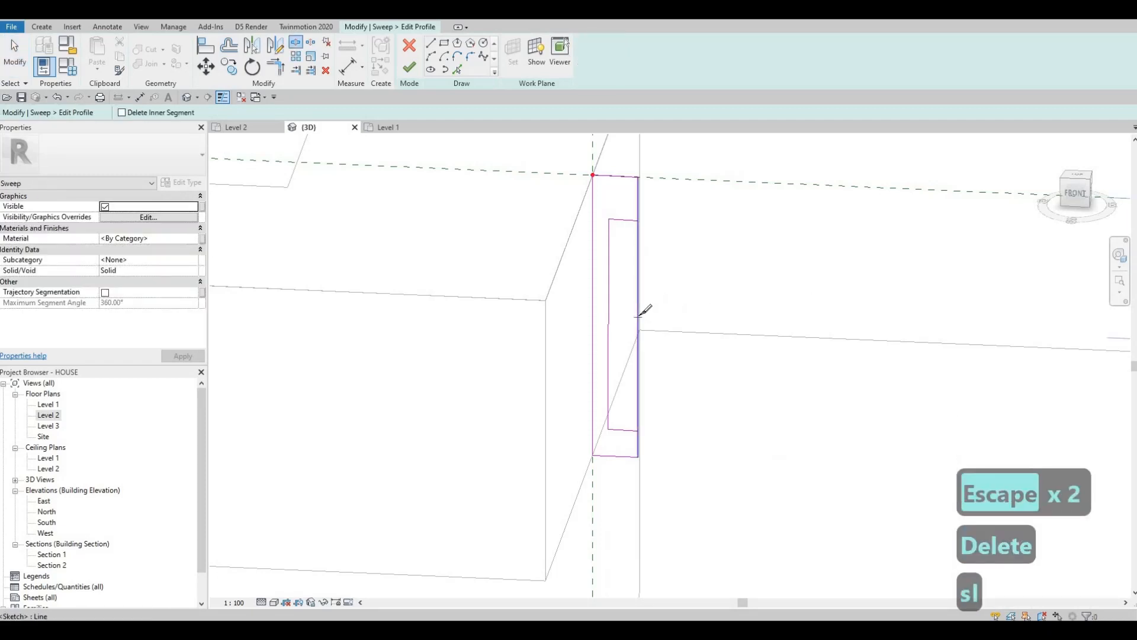
pyautogui.click(639, 315)
pyautogui.press('Escape')
pyautogui.press('Escape')
pyautogui.press('Escape')
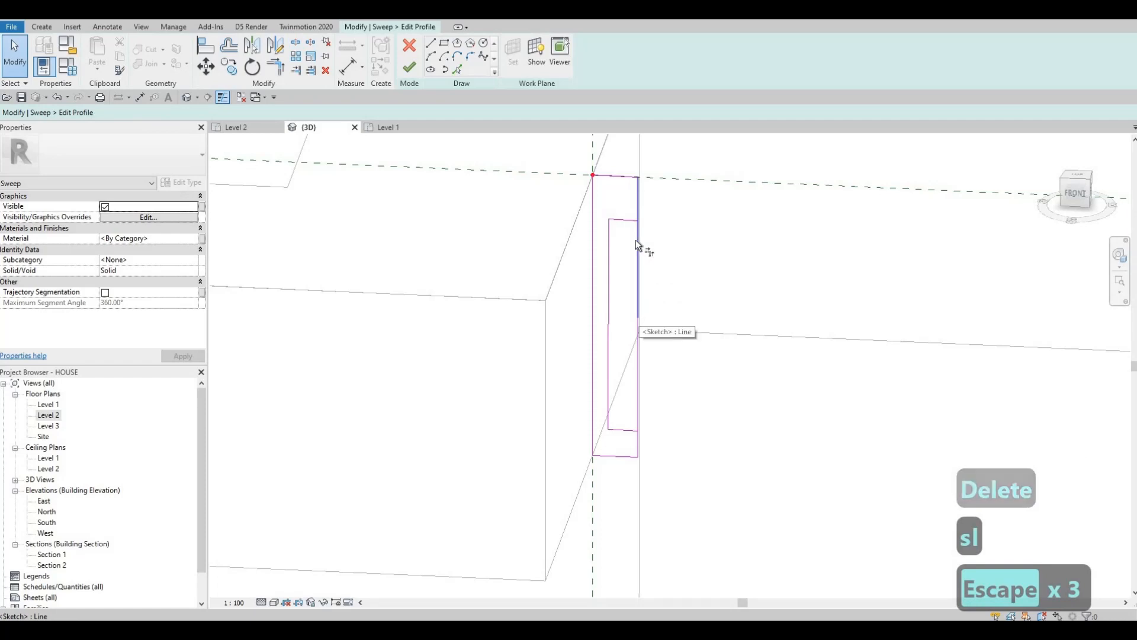
# Trim the split outer side to the inner rectangle's upper and lower edges, forming a closed C-shaped profile
pyautogui.press('t')
pyautogui.press('r')
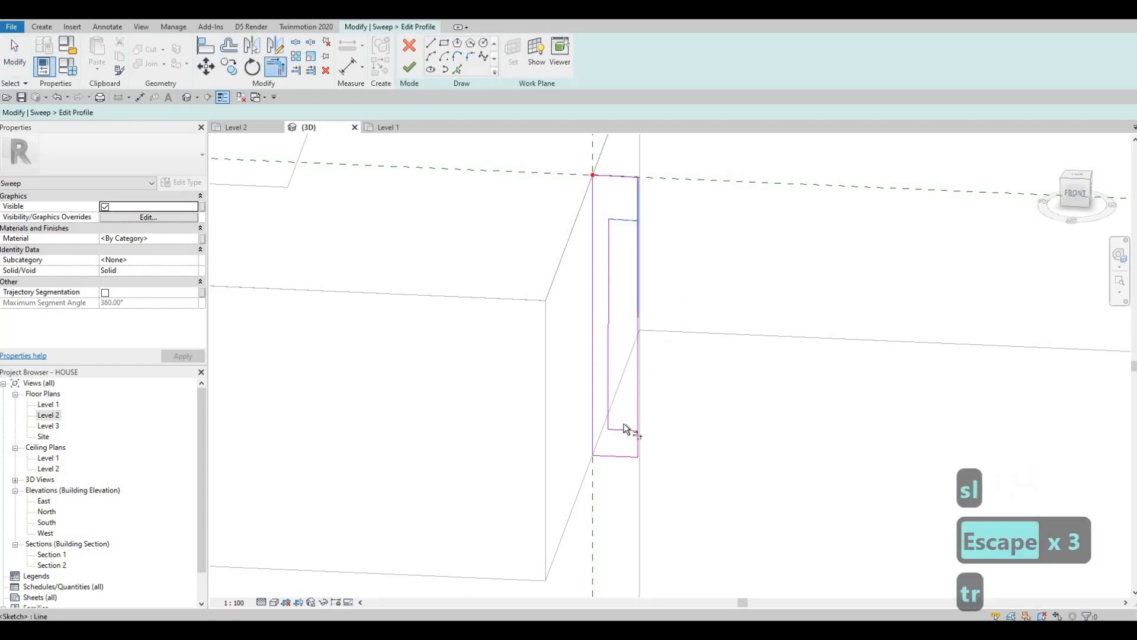
pyautogui.click(628, 431)
pyautogui.click(638, 448)
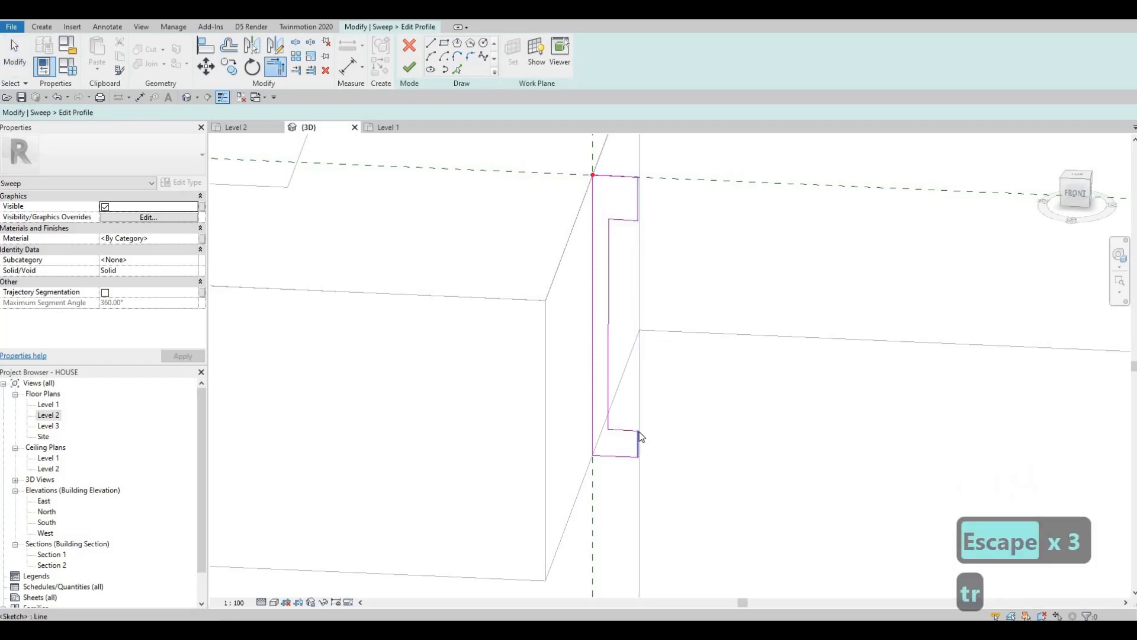
pyautogui.press('Escape')
pyautogui.press('Escape')
pyautogui.press('Escape')
pyautogui.scroll(-2, 672, 242)
pyautogui.press('Escape')
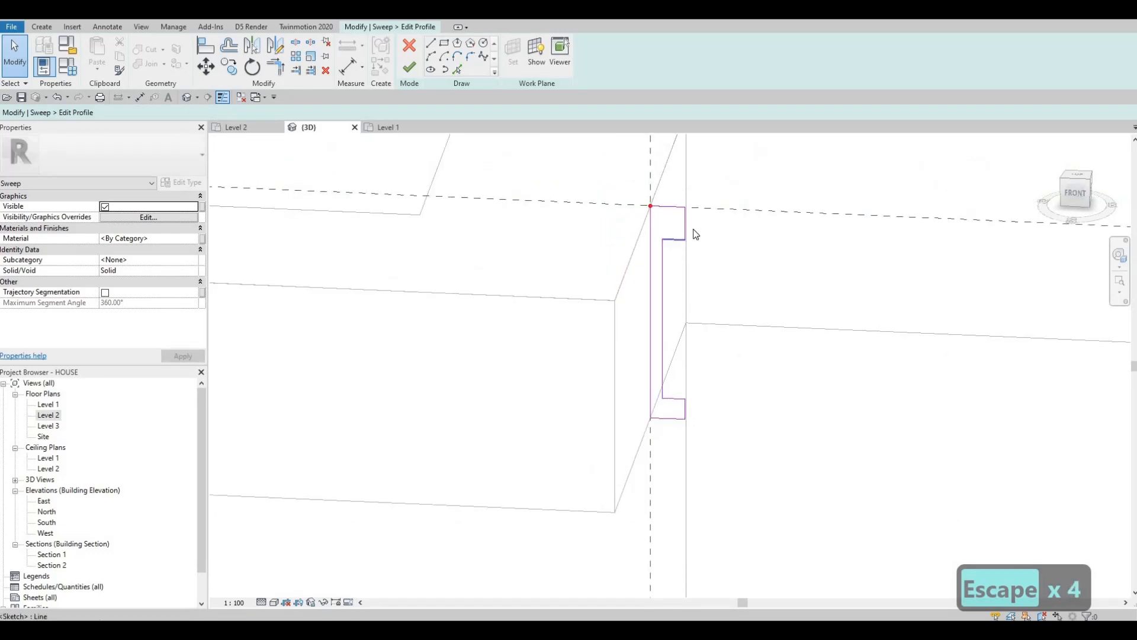
# Set the thickness of the C-profile's upper lip to 15 mm
pyautogui.click(681, 239)
pyautogui.click(698, 225)
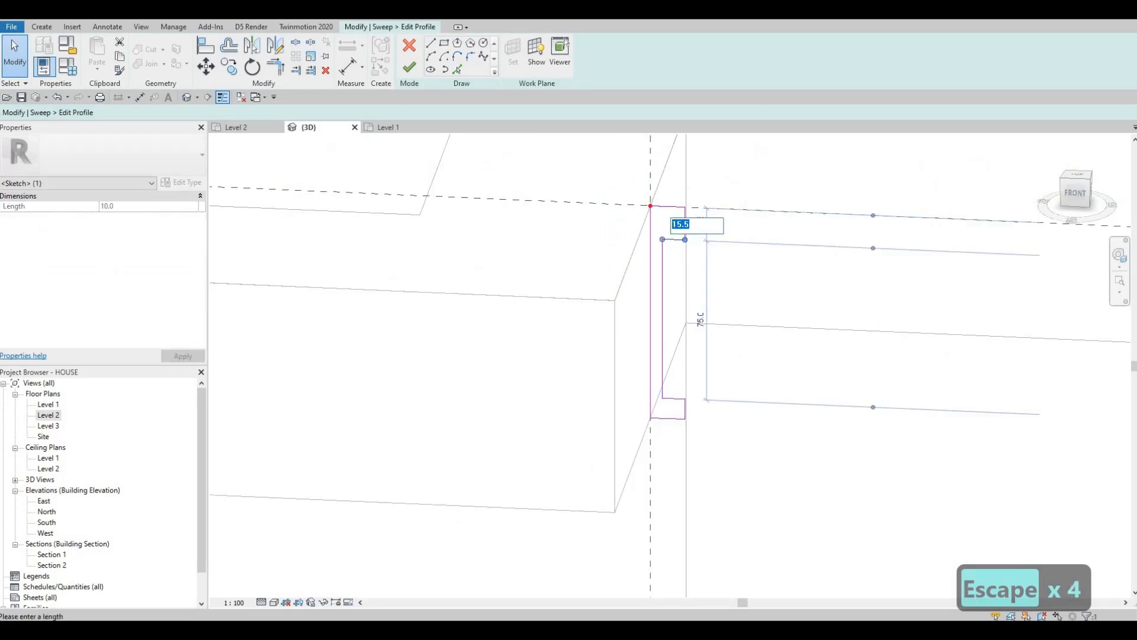
pyautogui.write('15')
pyautogui.press('Return')
pyautogui.press('Escape')
pyautogui.press('Escape')
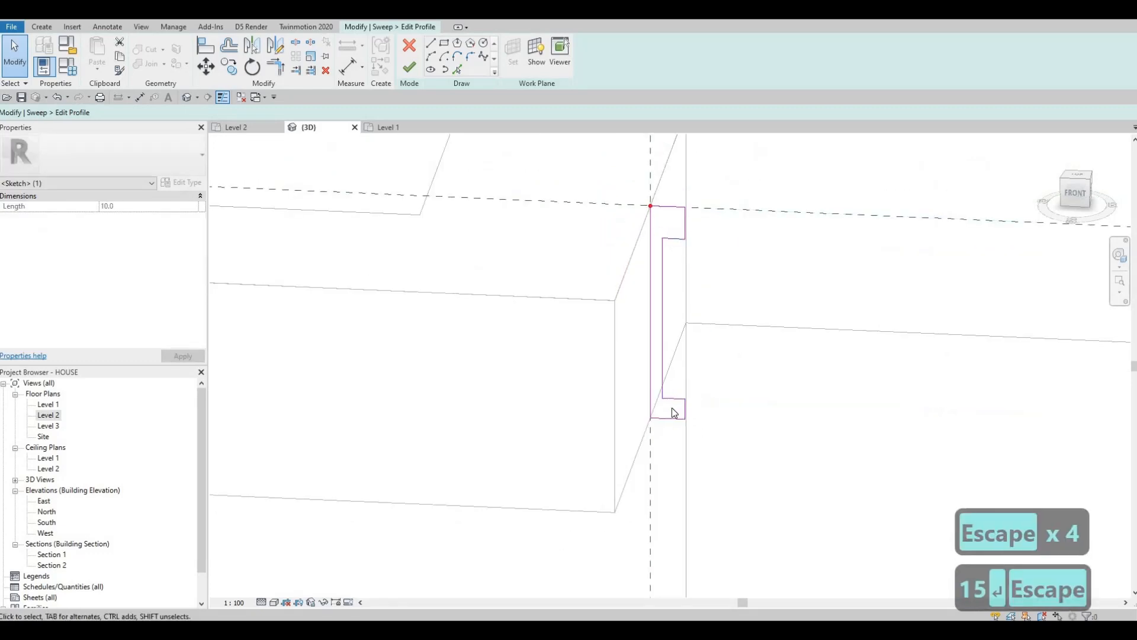
# Set the thickness of the C-profile's lower lip to 15 mm
pyautogui.click(673, 399)
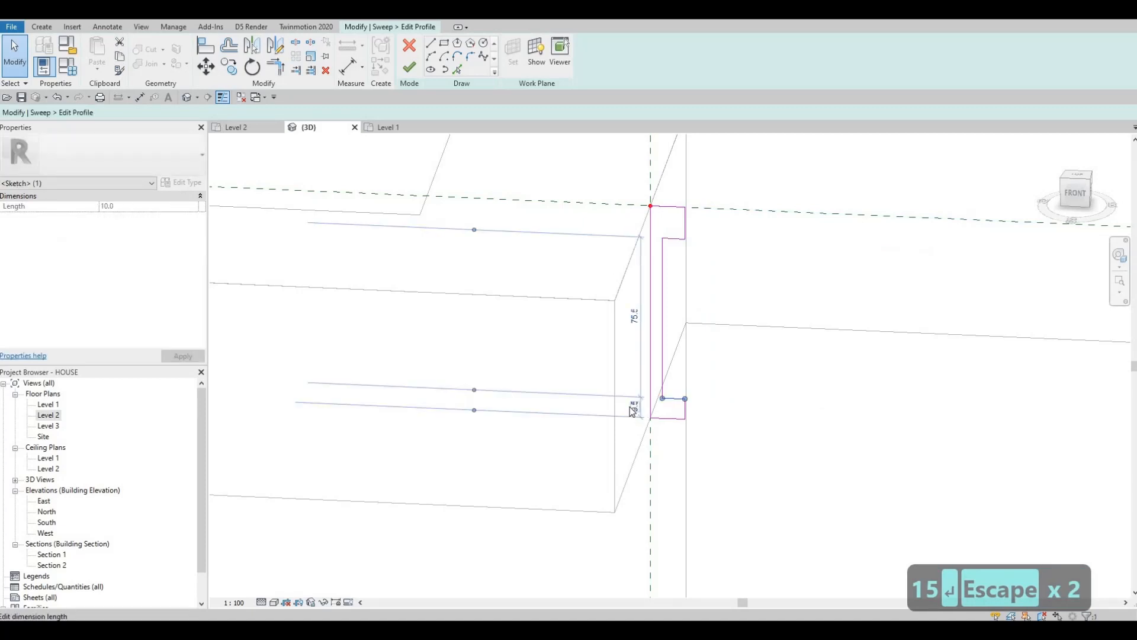
pyautogui.click(632, 406)
pyautogui.write('15')
pyautogui.press('Return')
pyautogui.press('Escape')
pyautogui.press('Escape')
pyautogui.press('Escape')
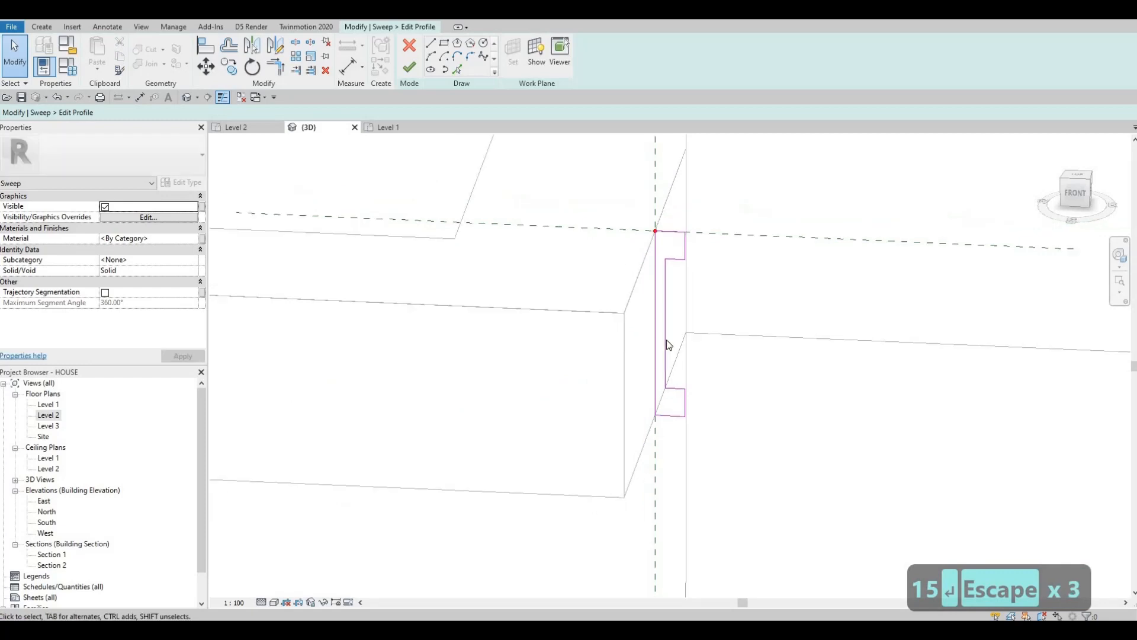
# Set the C-profile's web thickness to 5 mm, then finish the profile and the sweep
pyautogui.click(665, 336)
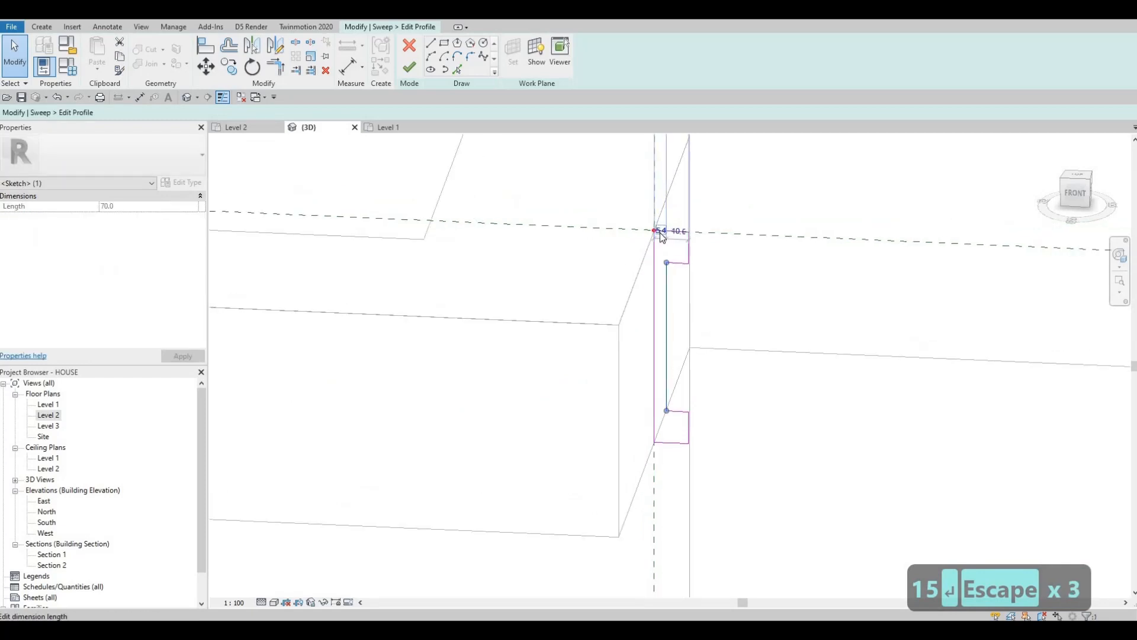
pyautogui.click(661, 231)
pyautogui.write('5')
pyautogui.press('Return')
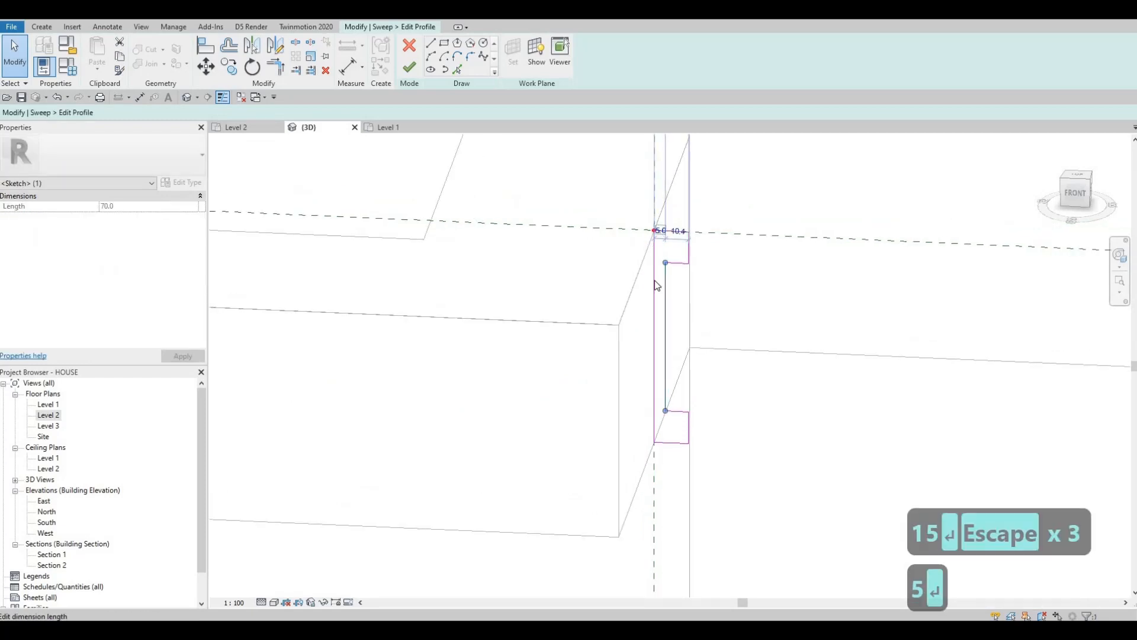
pyautogui.press('Escape')
pyautogui.press('Escape')
pyautogui.click(411, 69)
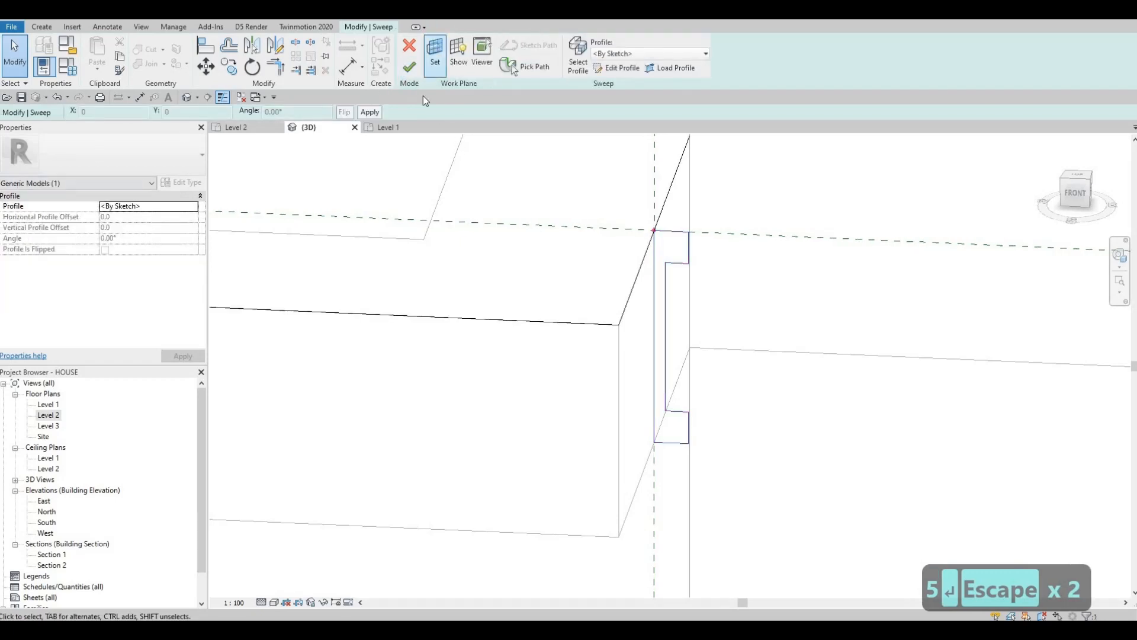
pyautogui.click(409, 67)
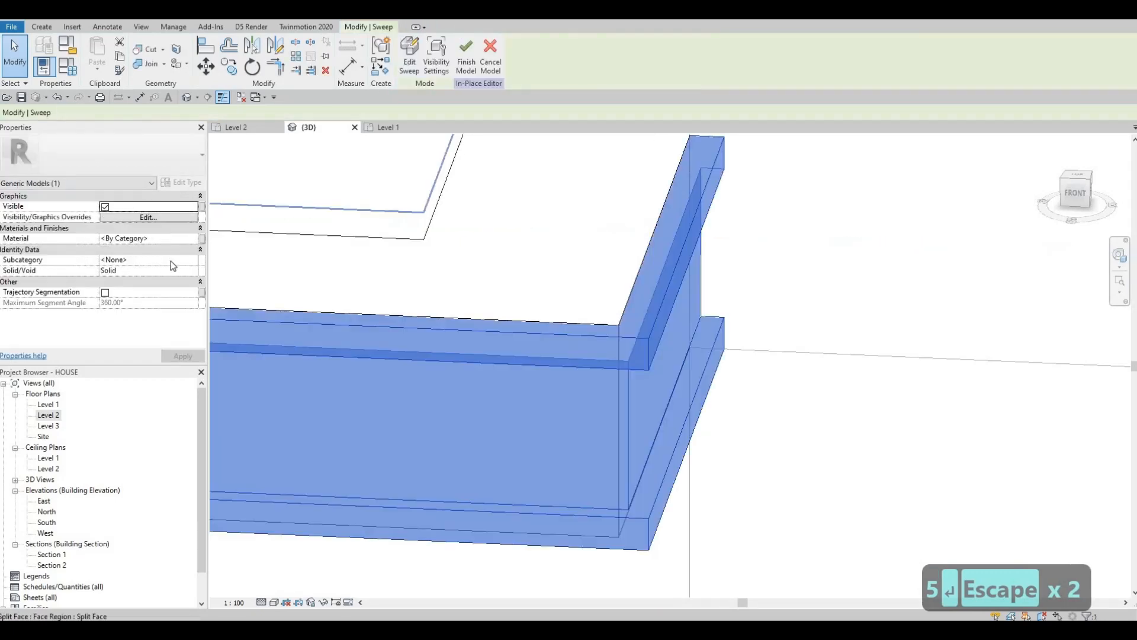
# Assign the Magnesium material from the AEC Metal library to the C-profile sweep and finish the in-place model
pyautogui.click(193, 238)
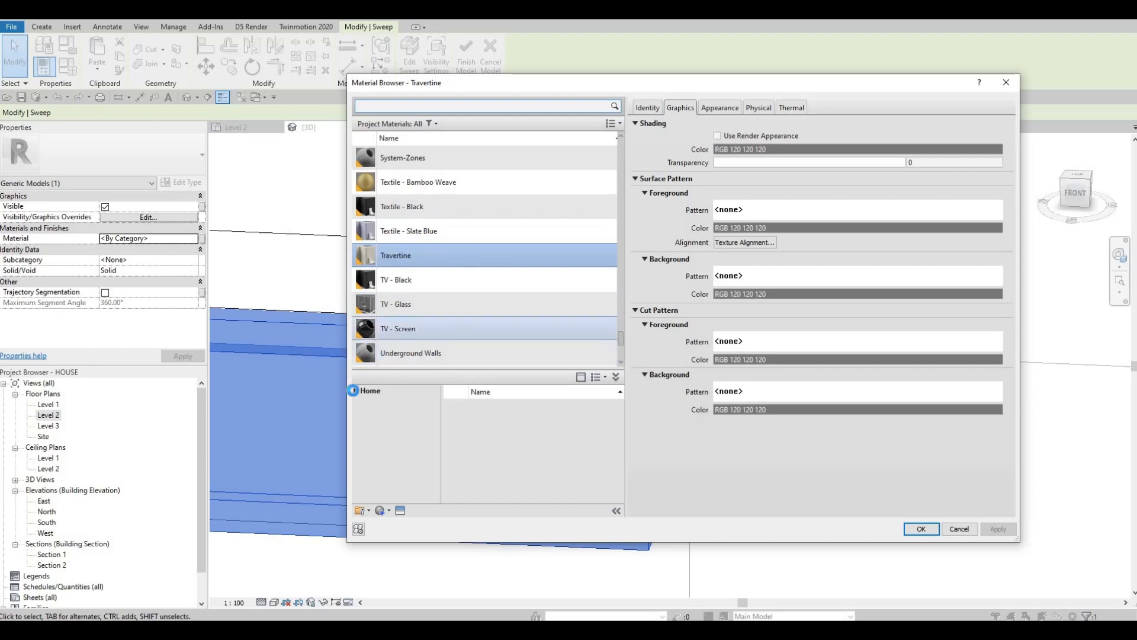
pyautogui.click(356, 414)
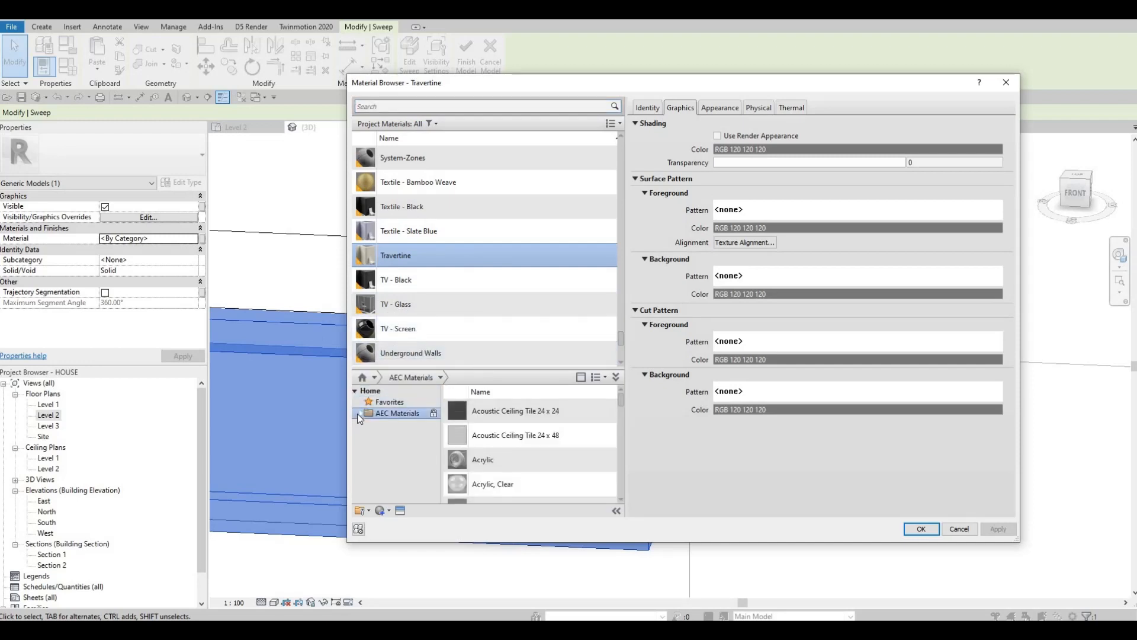
pyautogui.scroll(-3, 385, 481)
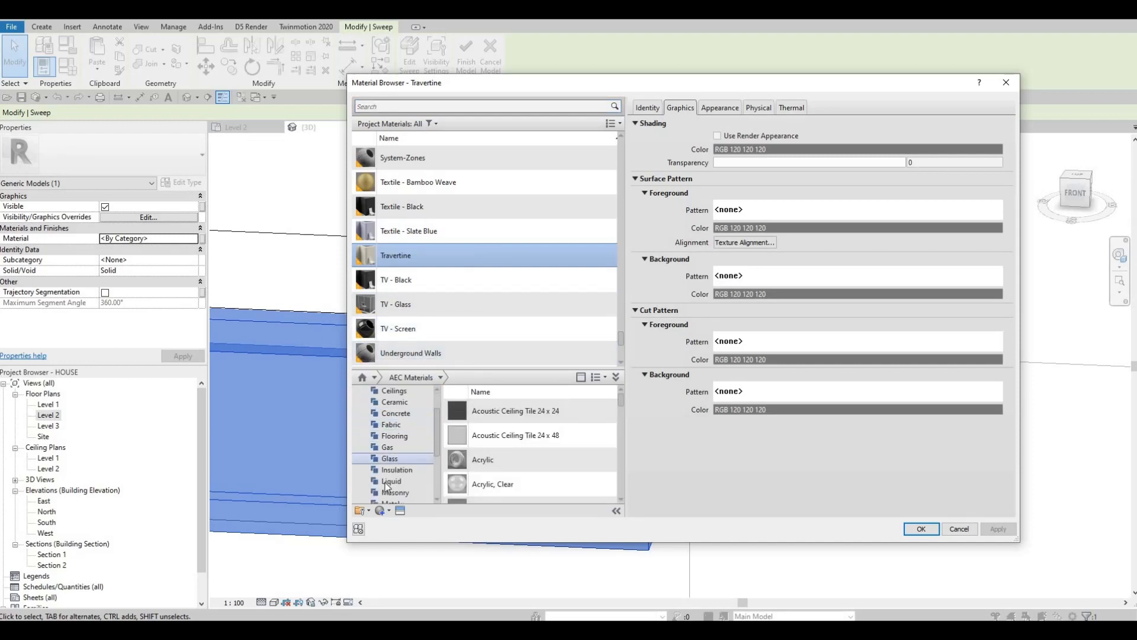
pyautogui.click(427, 469)
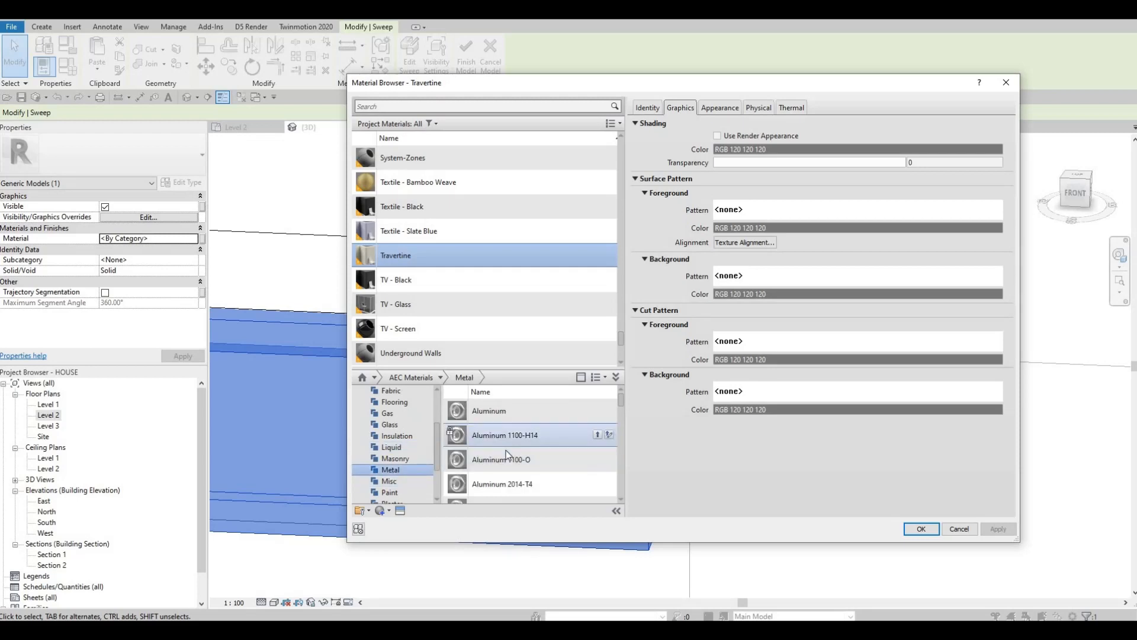
pyautogui.scroll(-3, 506, 450)
pyautogui.scroll(-3, 536, 462)
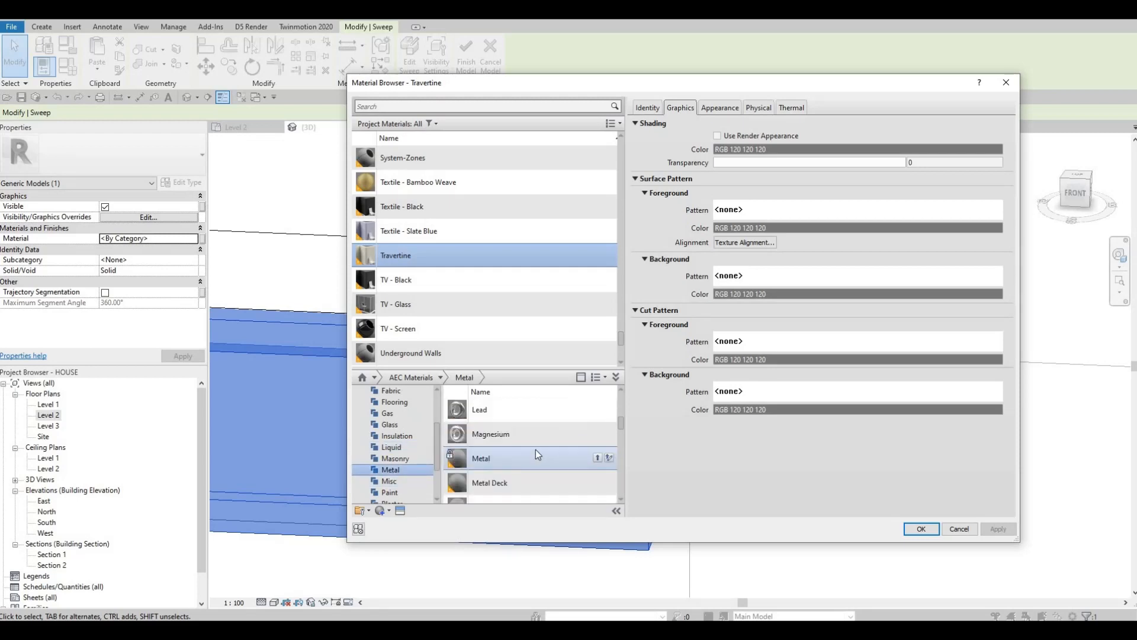
pyautogui.click(598, 434)
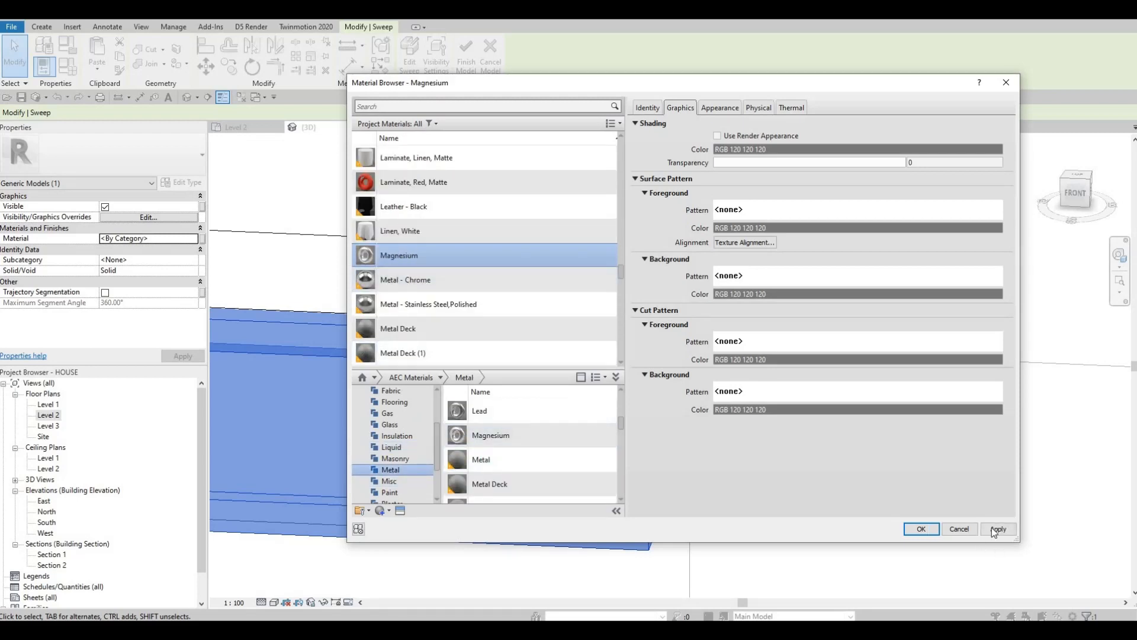
pyautogui.click(921, 528)
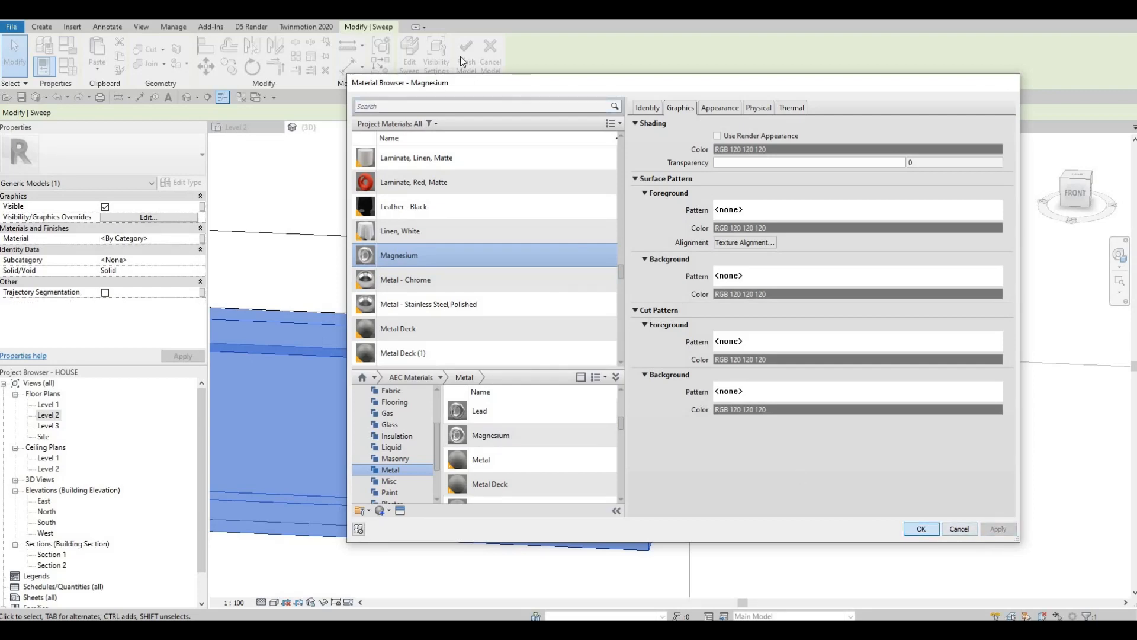
pyautogui.scroll(-6, 614, 340)
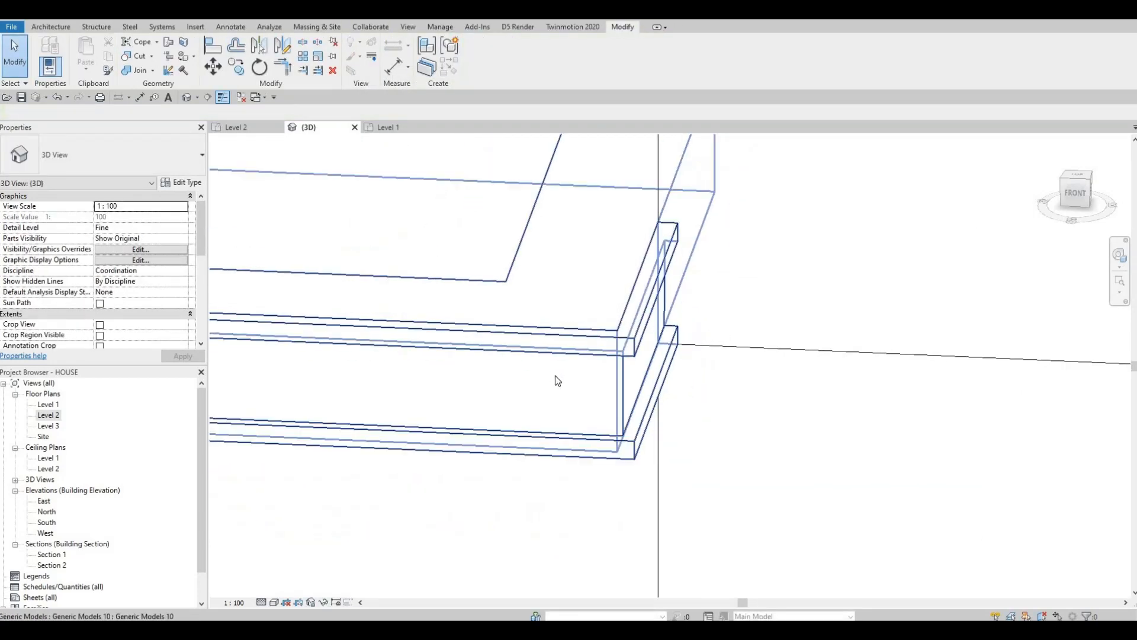
# Examine the finished balcony ledge and its C-profile edging from above, below and around the corner
pyautogui.press('Escape')
pyautogui.scroll(3, 538, 406)
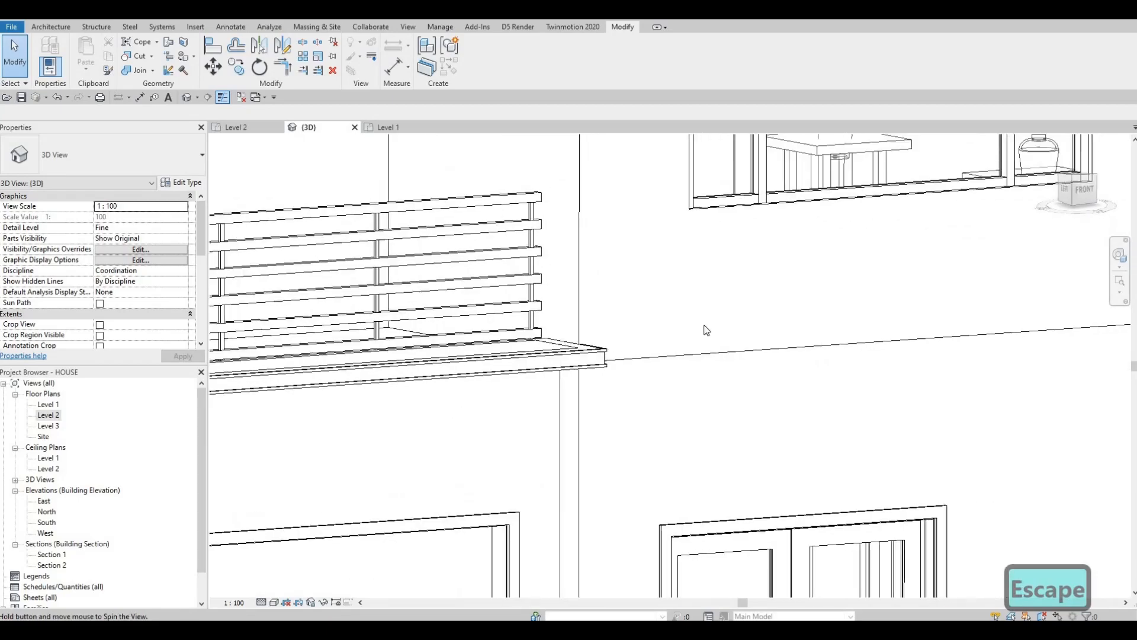
pyautogui.scroll(-3, 694, 350)
pyautogui.keyDown('shift'); pyautogui.moveTo(695, 350); pyautogui.dragTo(713, 322, button='middle'); pyautogui.keyUp('shift')
pyautogui.scroll(2, 695, 350)
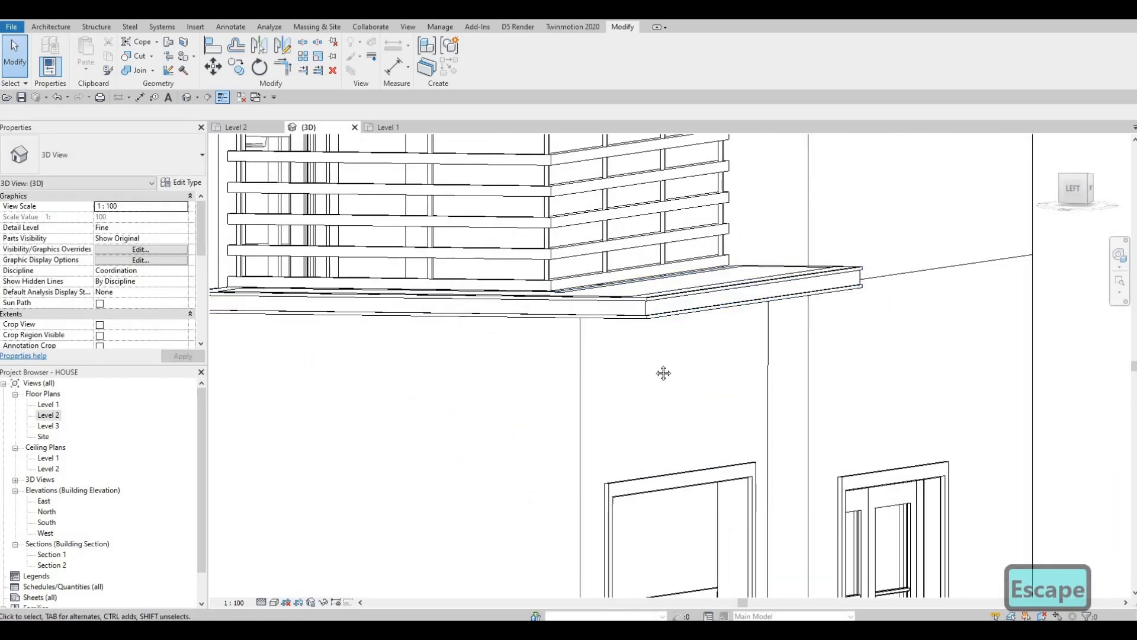
pyautogui.keyDown('shift'); pyautogui.moveTo(665, 373); pyautogui.dragTo(504, 388, button='middle'); pyautogui.keyUp('shift')
pyautogui.moveTo(503, 388); pyautogui.dragTo(584, 444, button='middle')
pyautogui.scroll(-2, 604, 432)
pyautogui.keyDown('shift'); pyautogui.moveTo(628, 409); pyautogui.dragTo(557, 367, button='middle'); pyautogui.keyUp('shift')
pyautogui.moveTo(556, 367); pyautogui.dragTo(274, 396, button='middle')
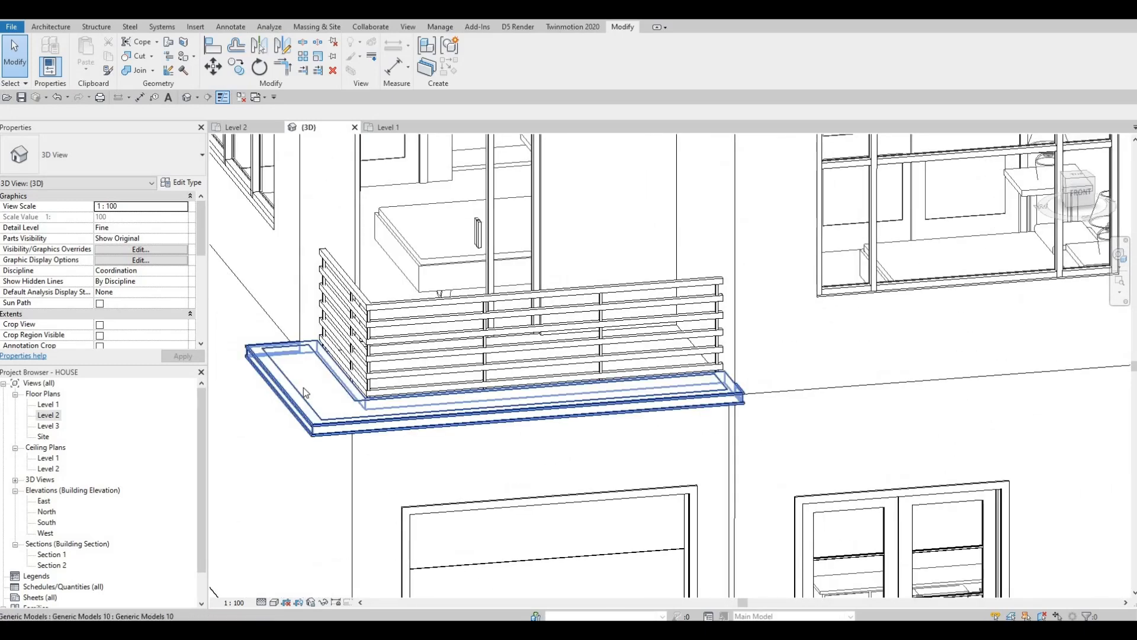
pyautogui.keyDown('shift'); pyautogui.moveTo(338, 276); pyautogui.dragTo(350, 360, button='middle'); pyautogui.keyUp('shift')
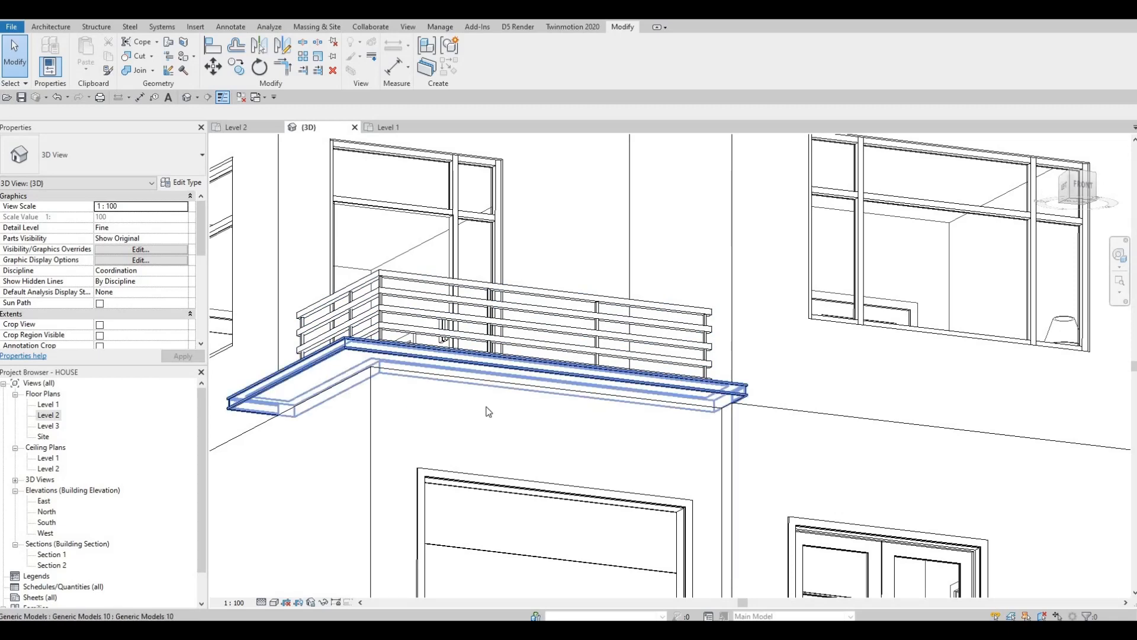
pyautogui.keyDown('shift'); pyautogui.moveTo(488, 411); pyautogui.dragTo(695, 519, button='middle'); pyautogui.keyUp('shift')
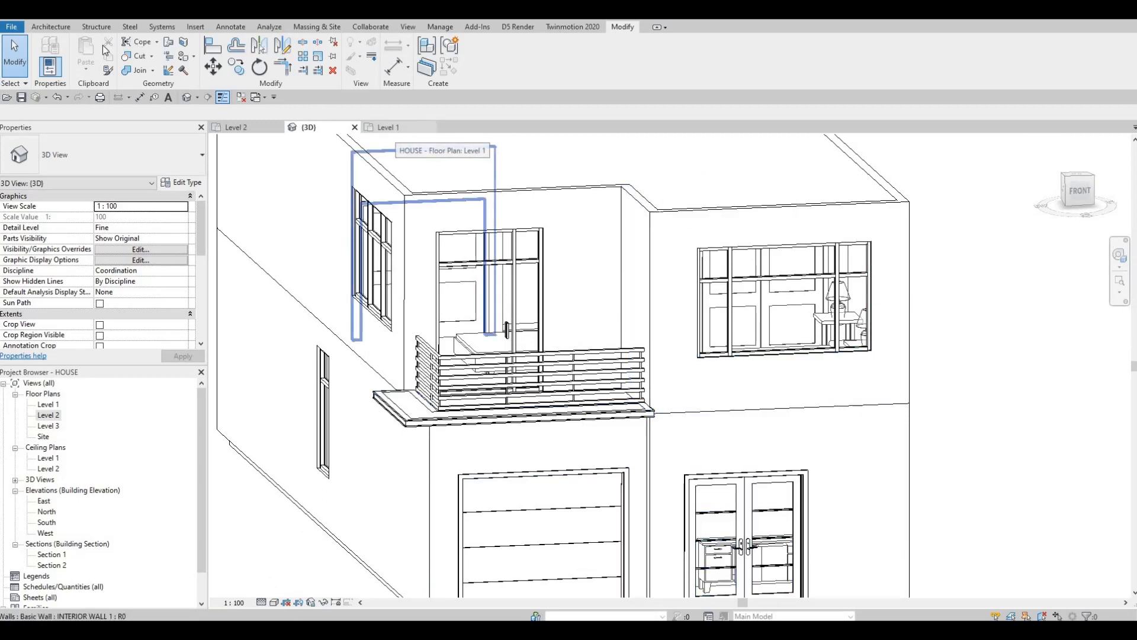
pyautogui.press('m')
pyautogui.press('v')
pyautogui.press('Escape')
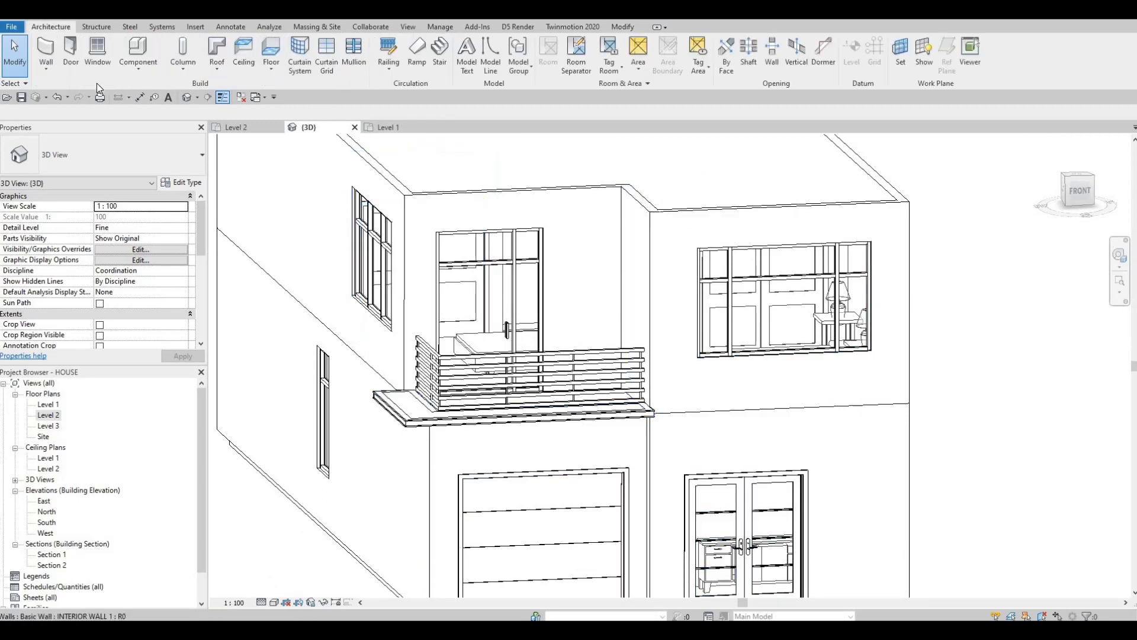
pyautogui.click(138, 68)
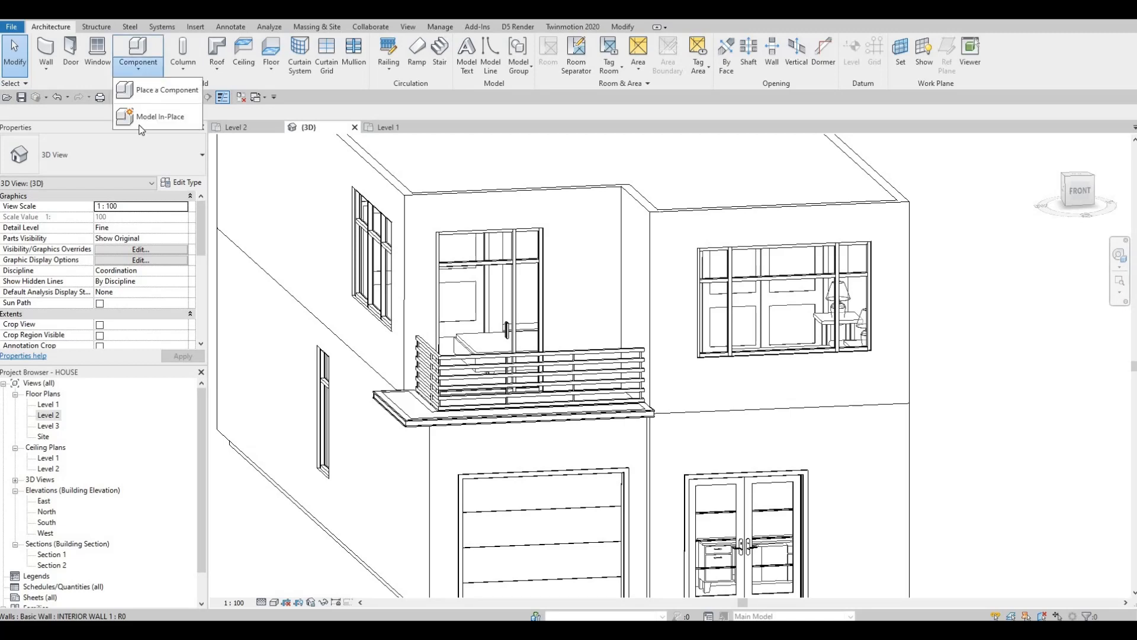
pyautogui.click(155, 115)
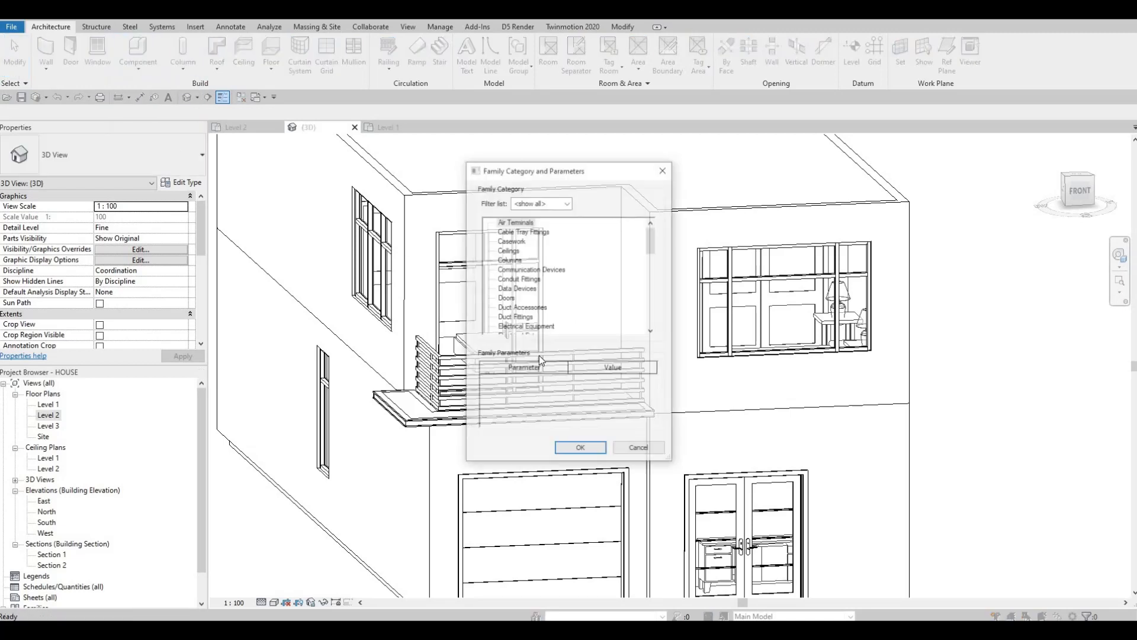
pyautogui.click(569, 452)
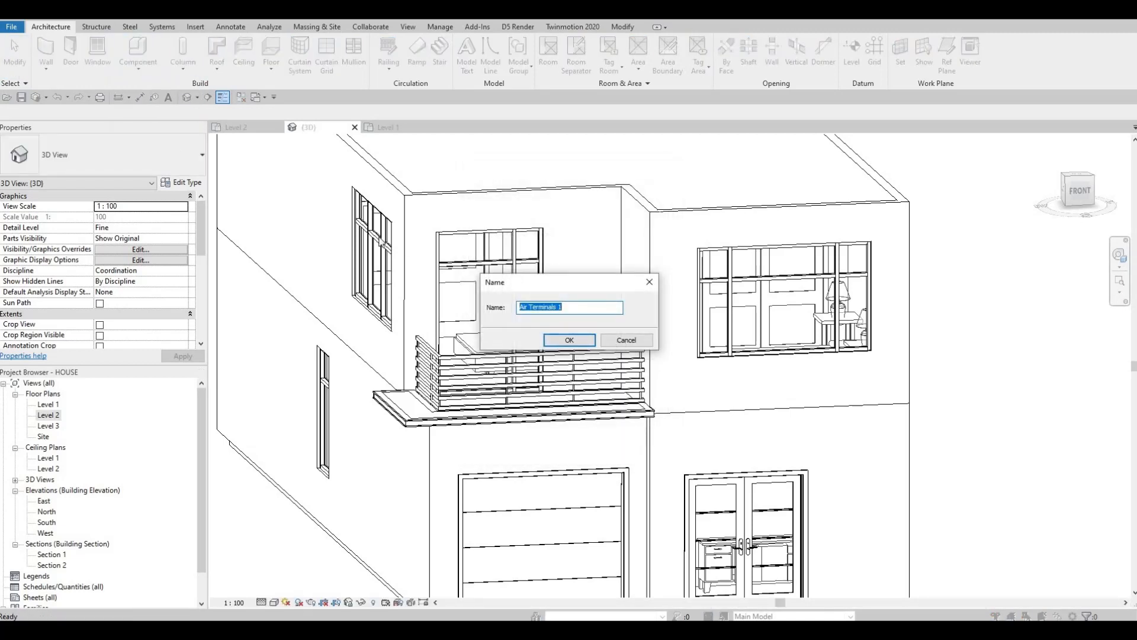
pyautogui.click(626, 339)
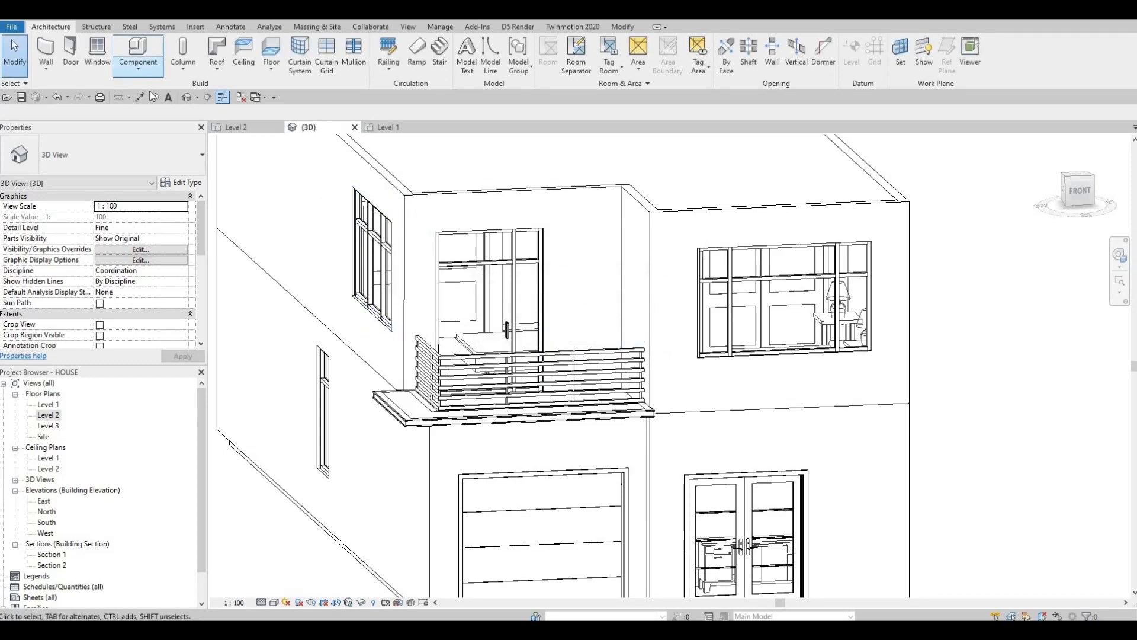
# Create a new in-place component in the Generic Models category, accepting the suggested name
pyautogui.click(138, 68)
pyautogui.click(155, 114)
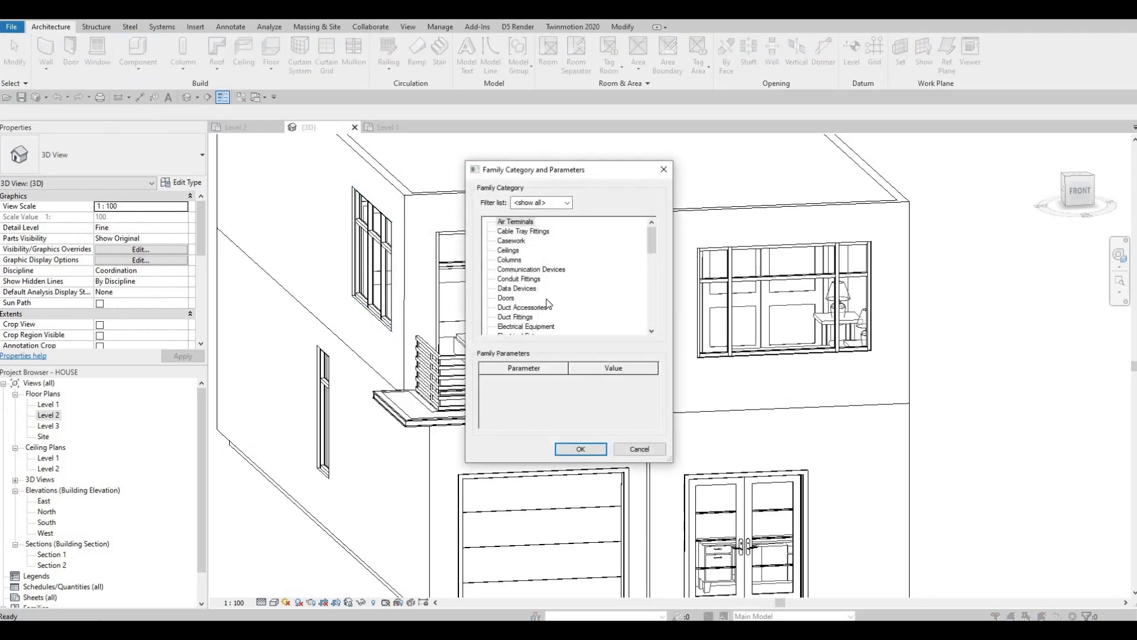
pyautogui.scroll(-4, 545, 302)
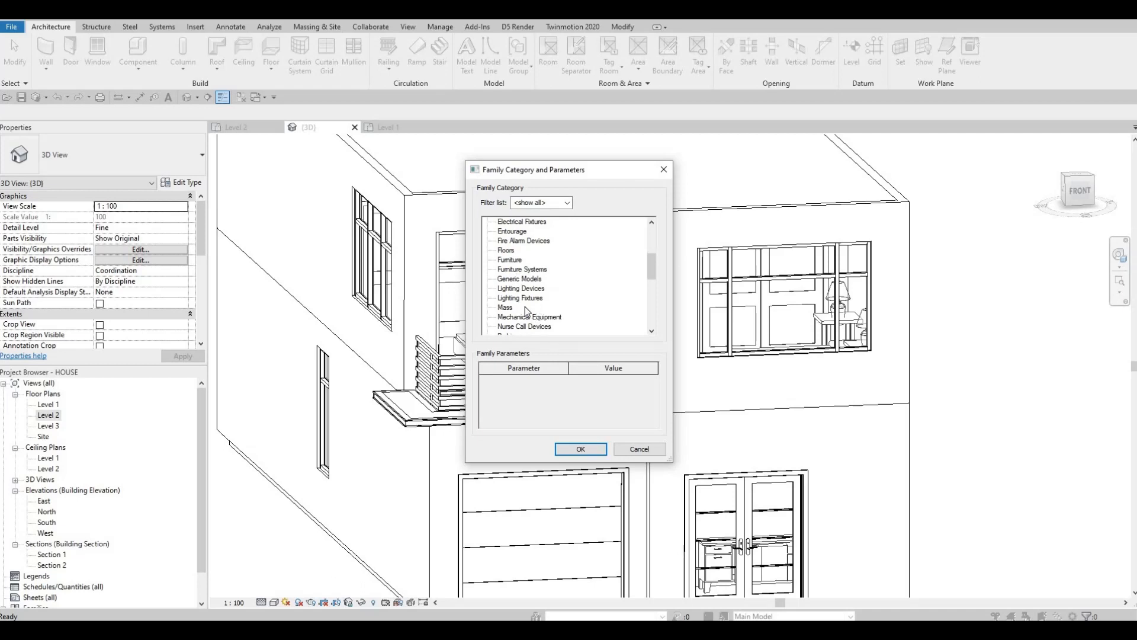
pyautogui.click(520, 269)
pyautogui.press('Down')
pyautogui.click(580, 449)
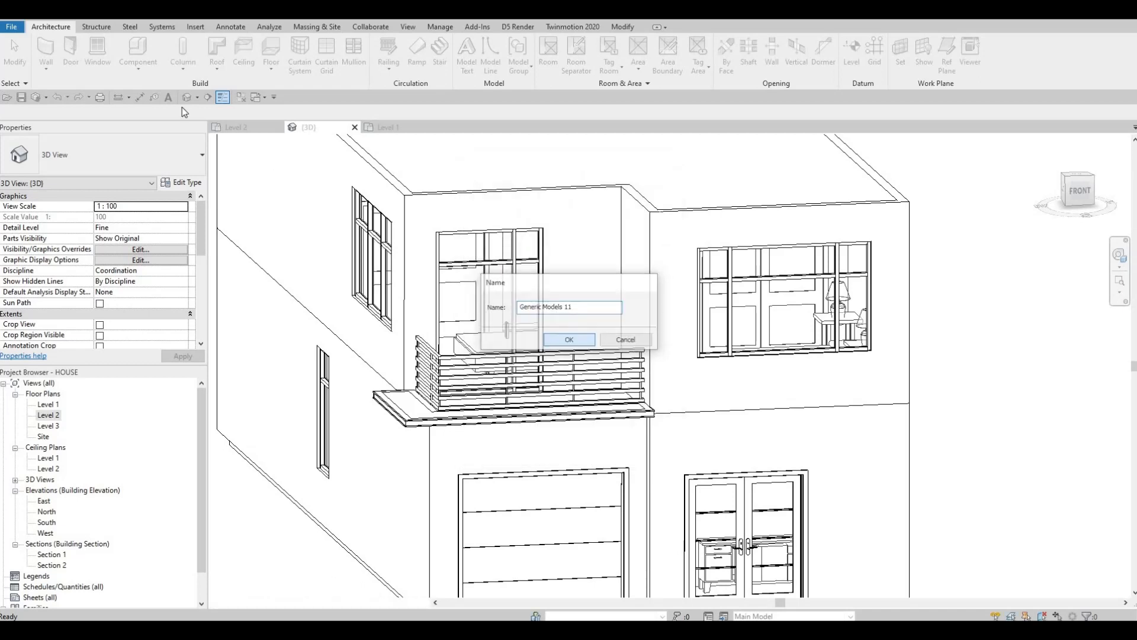
pyautogui.press('Return')
# Set the extrusion's work plane by picking the front face of the projecting upper-storey exterior wall
pyautogui.moveTo(663, 359); pyautogui.dragTo(574, 310, button='middle')
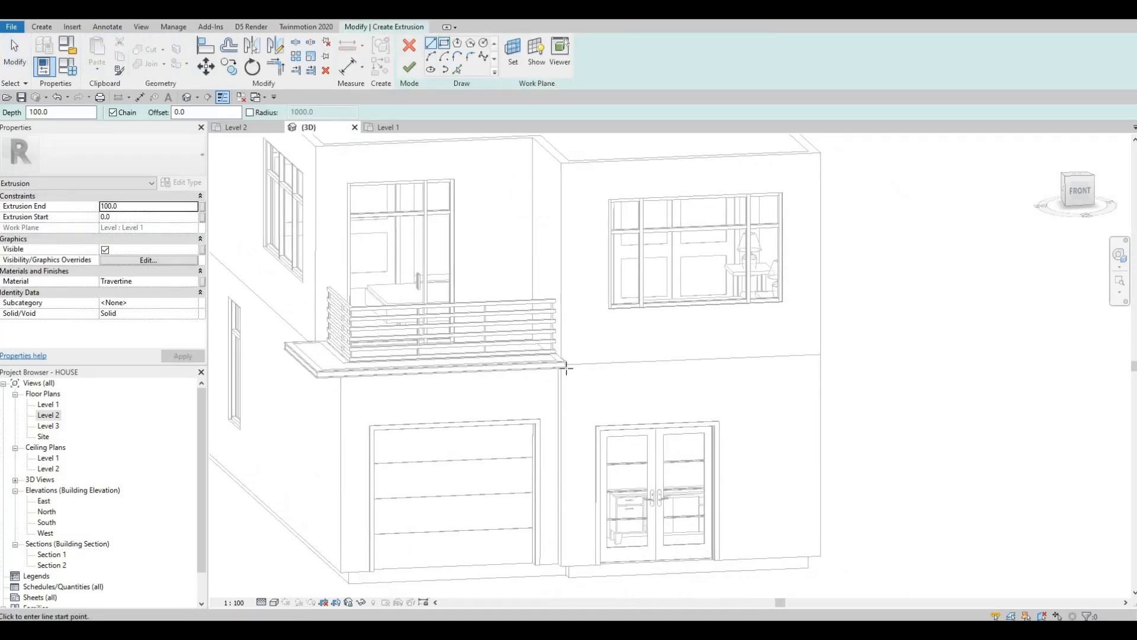
pyautogui.moveTo(613, 391)
pyautogui.keyDown('shift'); pyautogui.mouseDown(button='middle')
pyautogui.moveTo(533, 406)
pyautogui.moveTo(519, 426)
pyautogui.mouseUp(button='middle'); pyautogui.keyUp('shift')
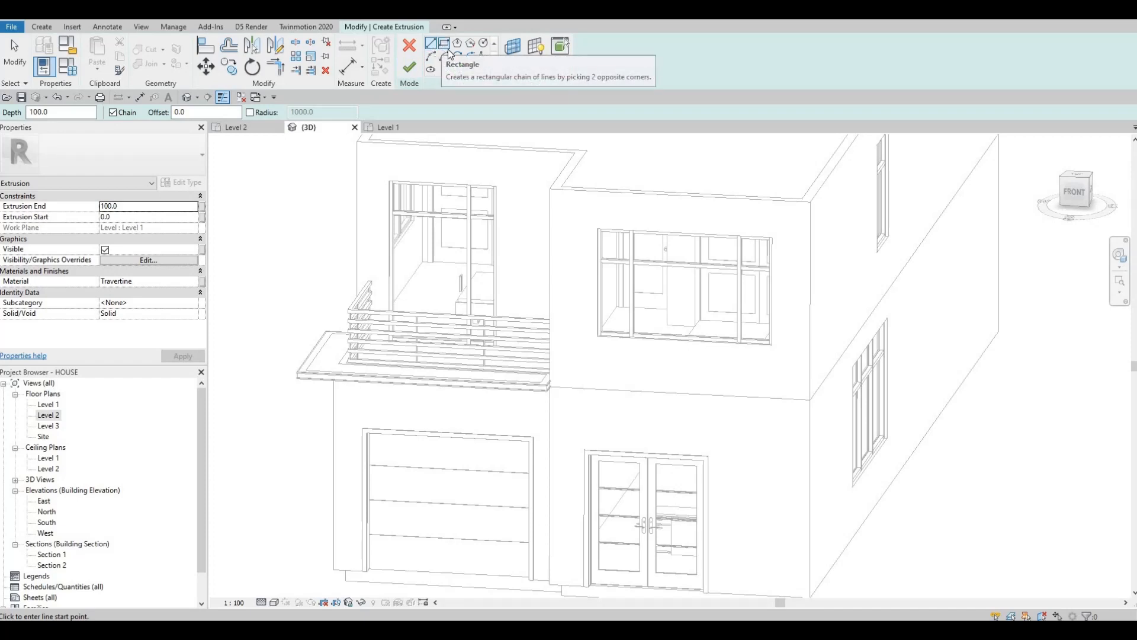
pyautogui.click(449, 52)
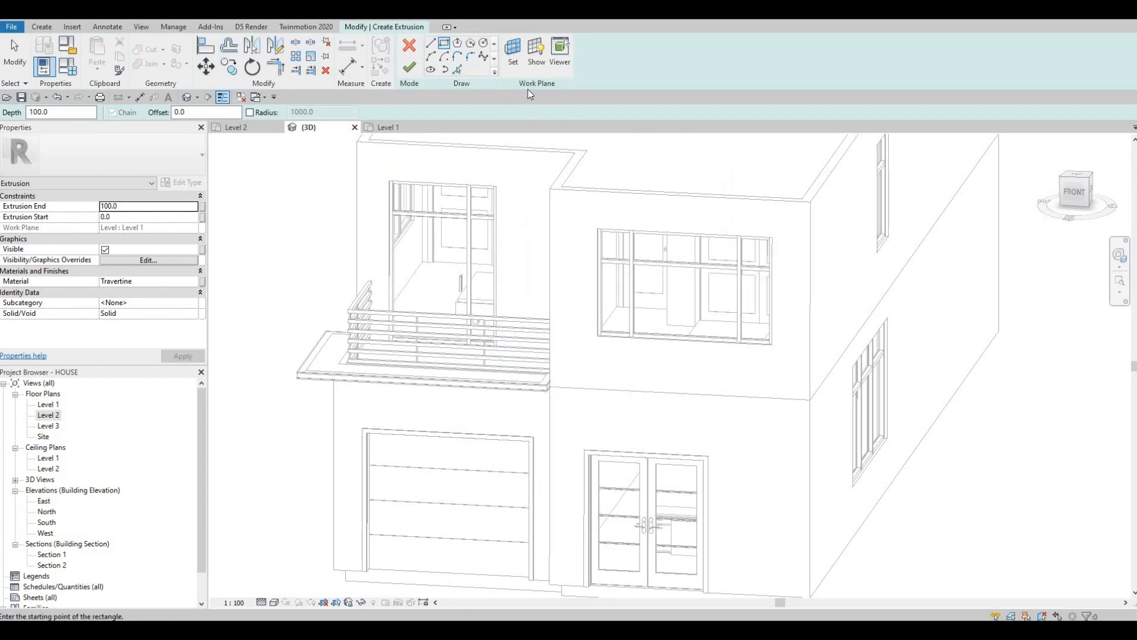
pyautogui.click(513, 51)
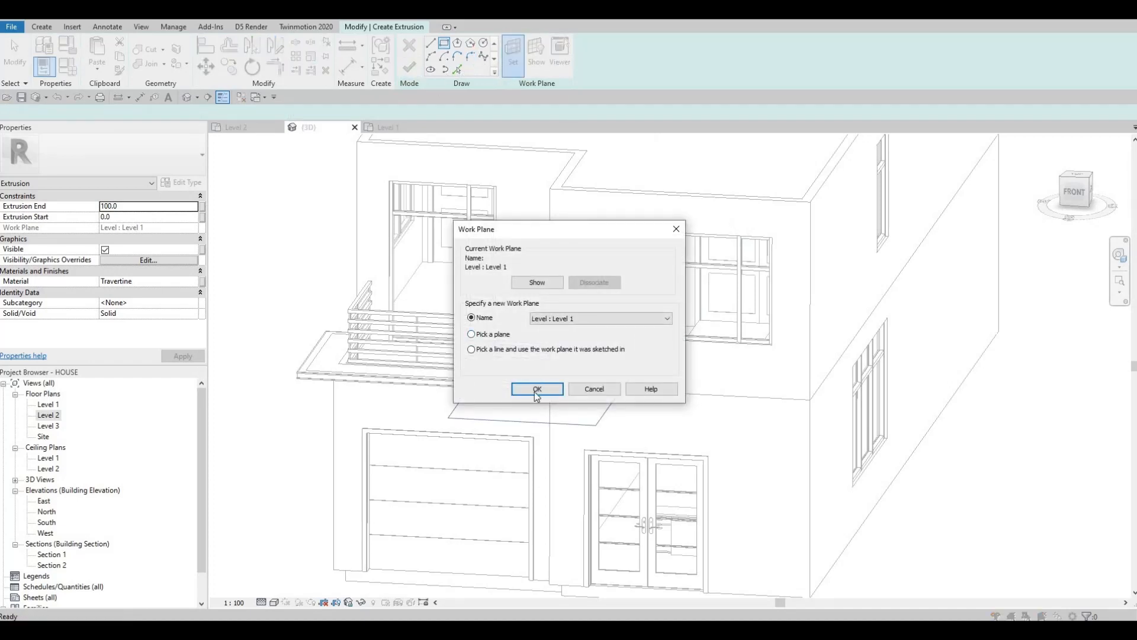
pyautogui.press('Return')
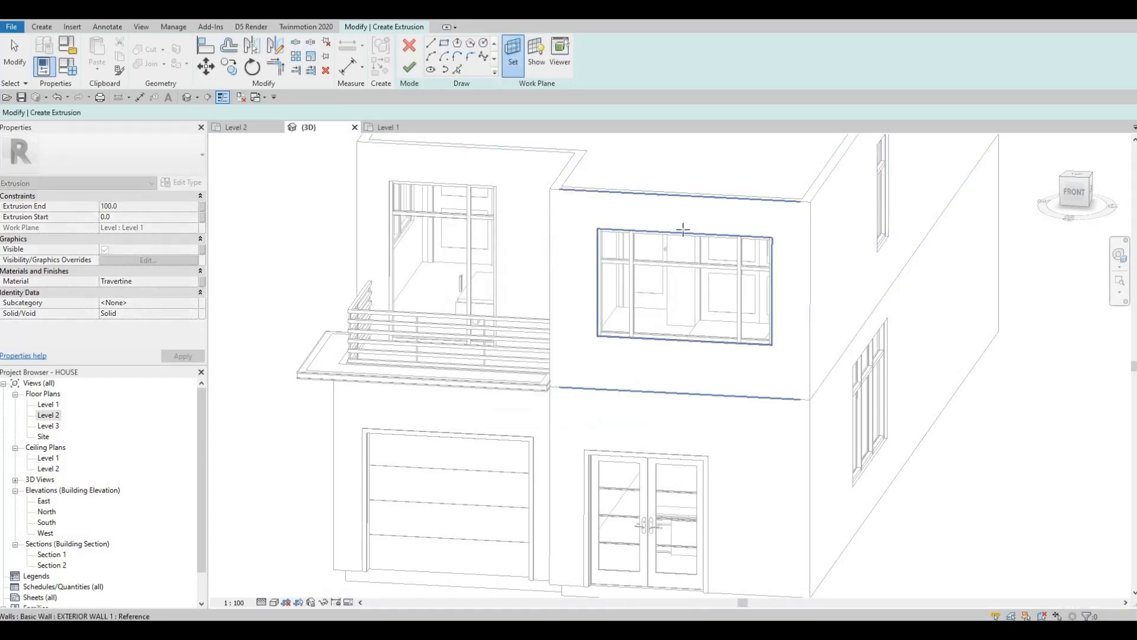
pyautogui.click(682, 230)
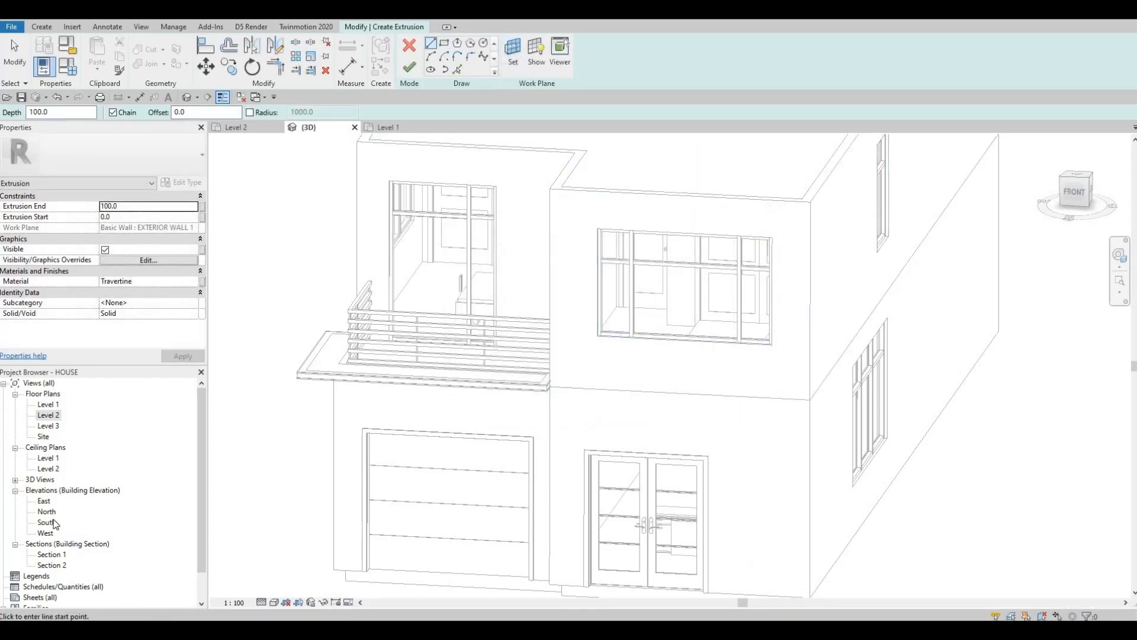
# In the South elevation, sketch a rectangle about 362 mm high across the full width of the projecting wall's top, above the window
pyautogui.scroll(-1, 53, 524)
pyautogui.doubleClick(46, 512)
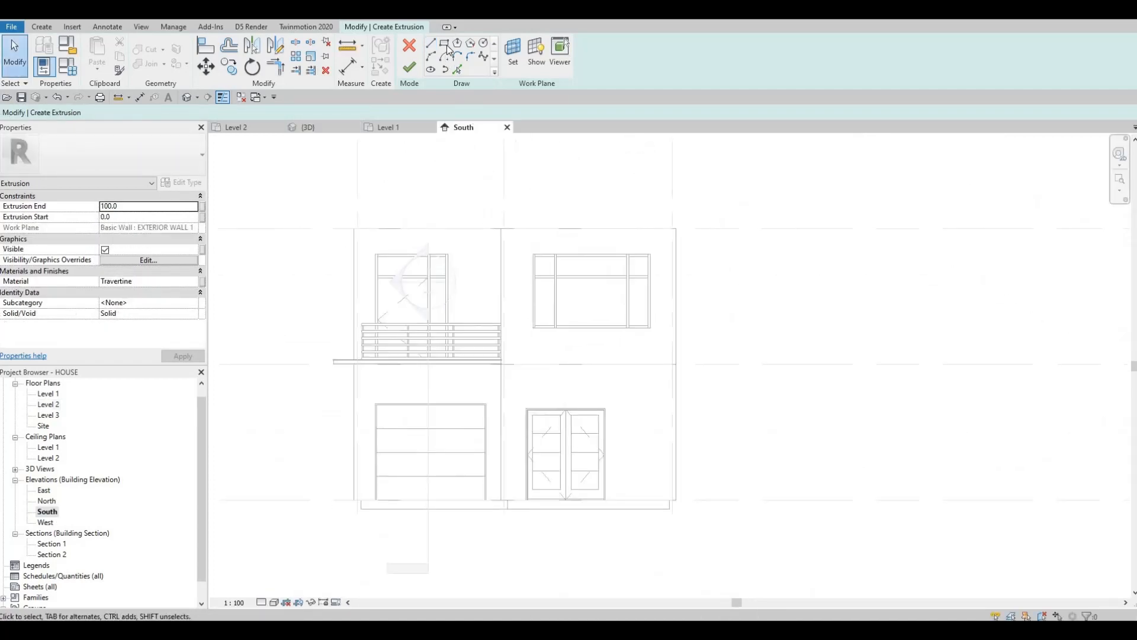
pyautogui.scroll(3, 621, 202)
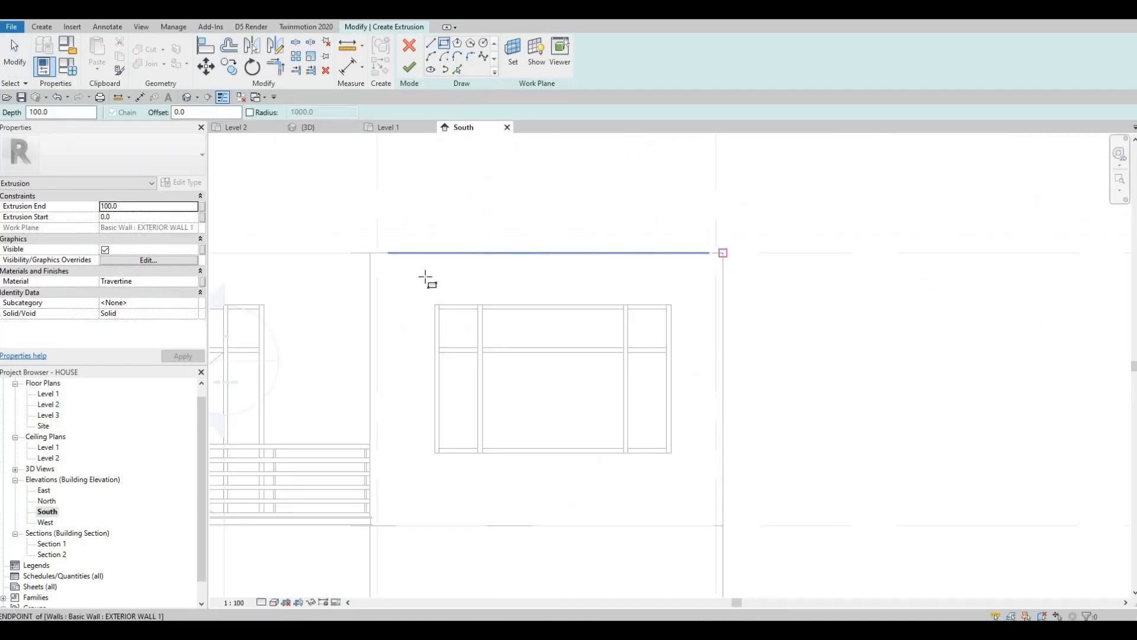
pyautogui.click(372, 286)
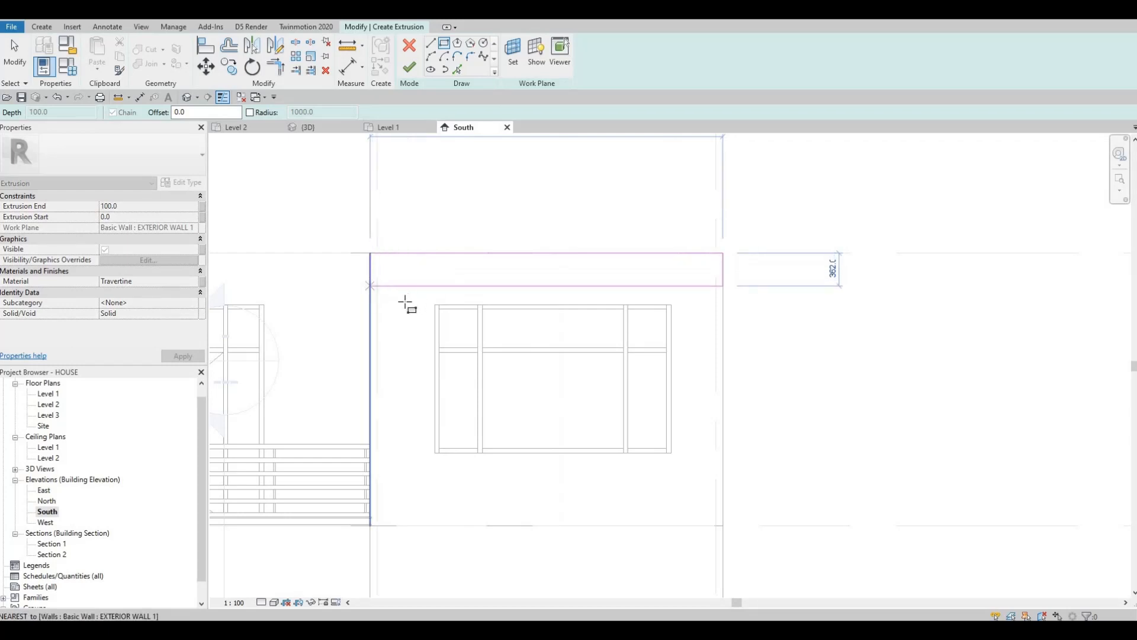
# Sketch a vertical rectangle about 420 mm wide along the wall's outer edge, from the top band's underside down to Level 1
pyautogui.click(375, 288)
pyautogui.scroll(4, 432, 317)
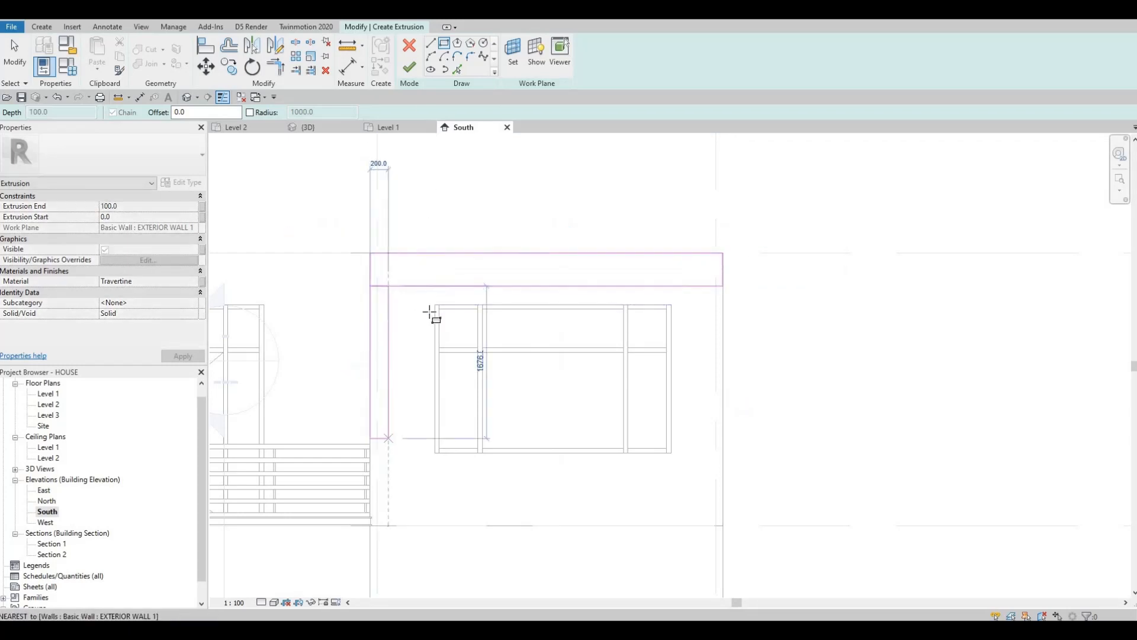
pyautogui.click(434, 444)
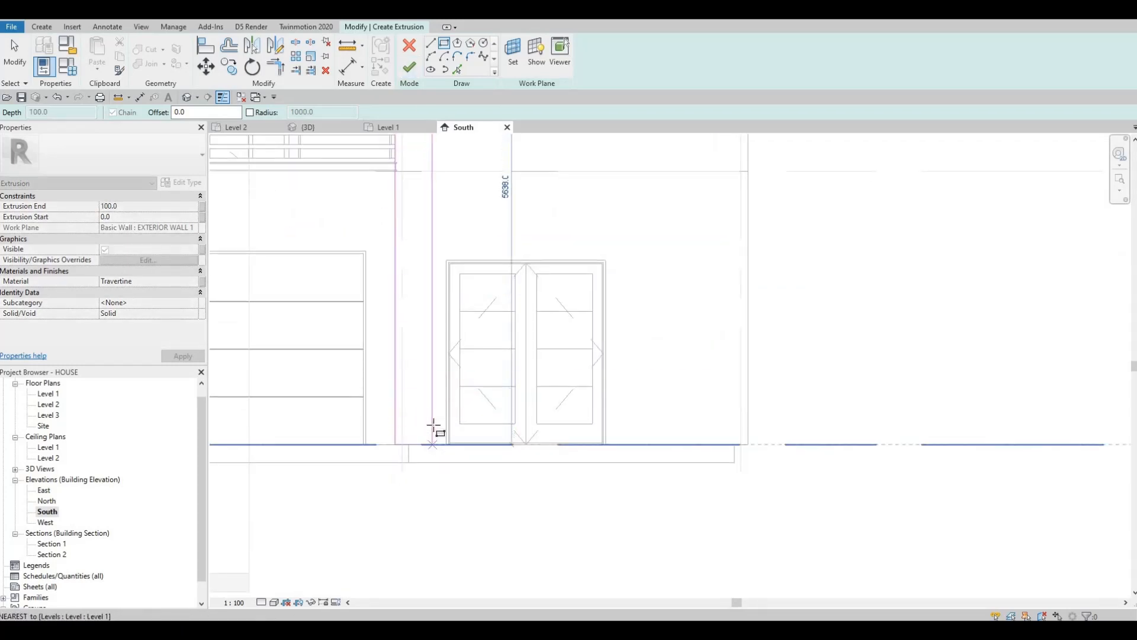
pyautogui.scroll(-2, 443, 272)
pyautogui.moveTo(441, 283); pyautogui.dragTo(363, 528, button='middle')
pyautogui.scroll(-2, 343, 515)
pyautogui.press('Escape')
pyautogui.press('Escape')
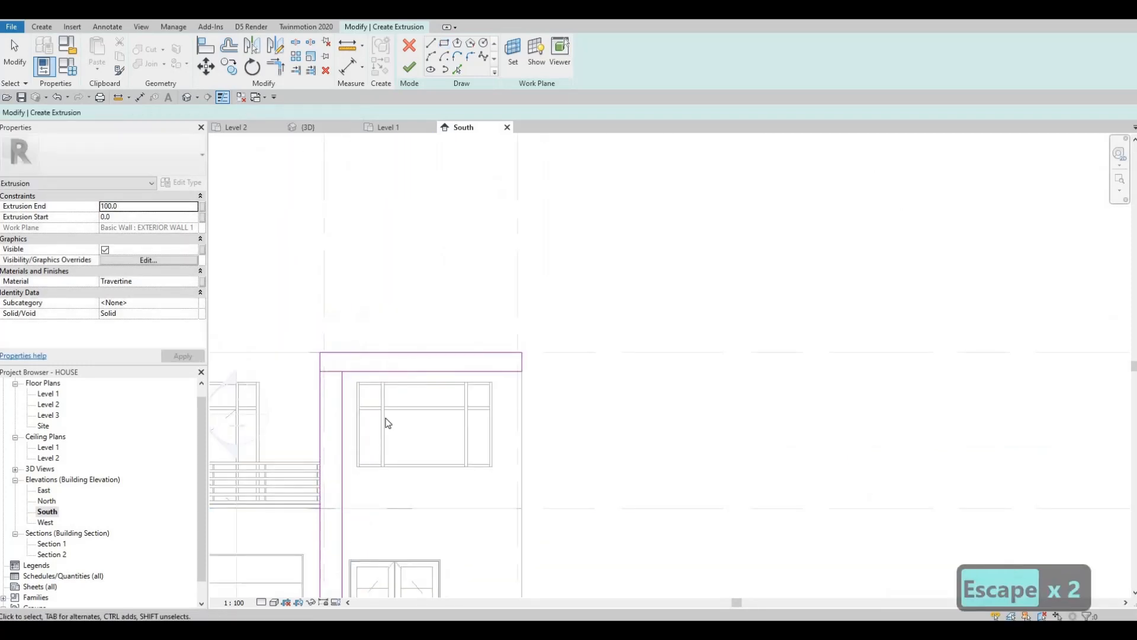
# Set the height of the horizontal top band in the extrusion sketch to 300 mm
pyautogui.scroll(3, 385, 421)
pyautogui.scroll(-2, 391, 438)
pyautogui.scroll(3, 368, 363)
pyautogui.scroll(-1, 478, 287)
pyautogui.press('Escape')
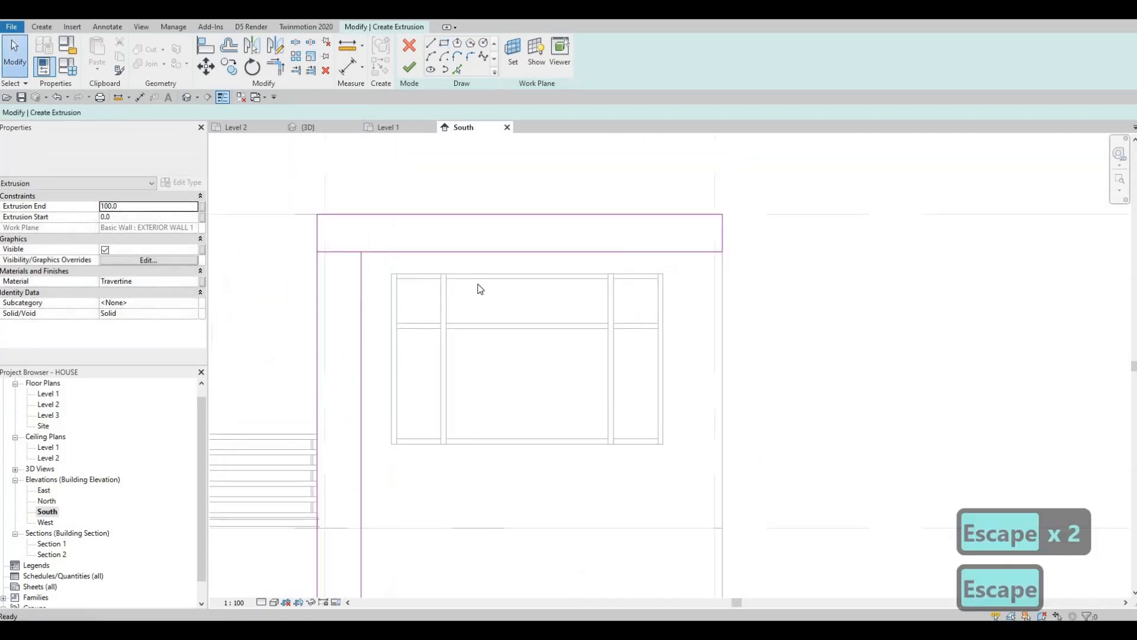
pyautogui.press('Escape')
pyautogui.click(649, 252)
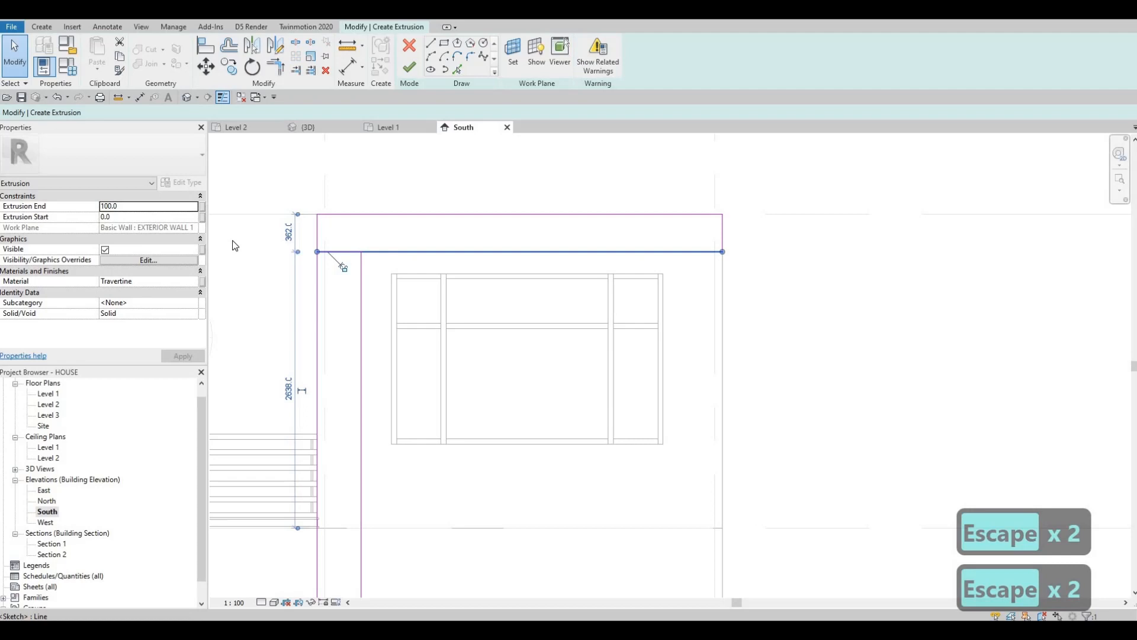
pyautogui.click(289, 232)
pyautogui.write('300')
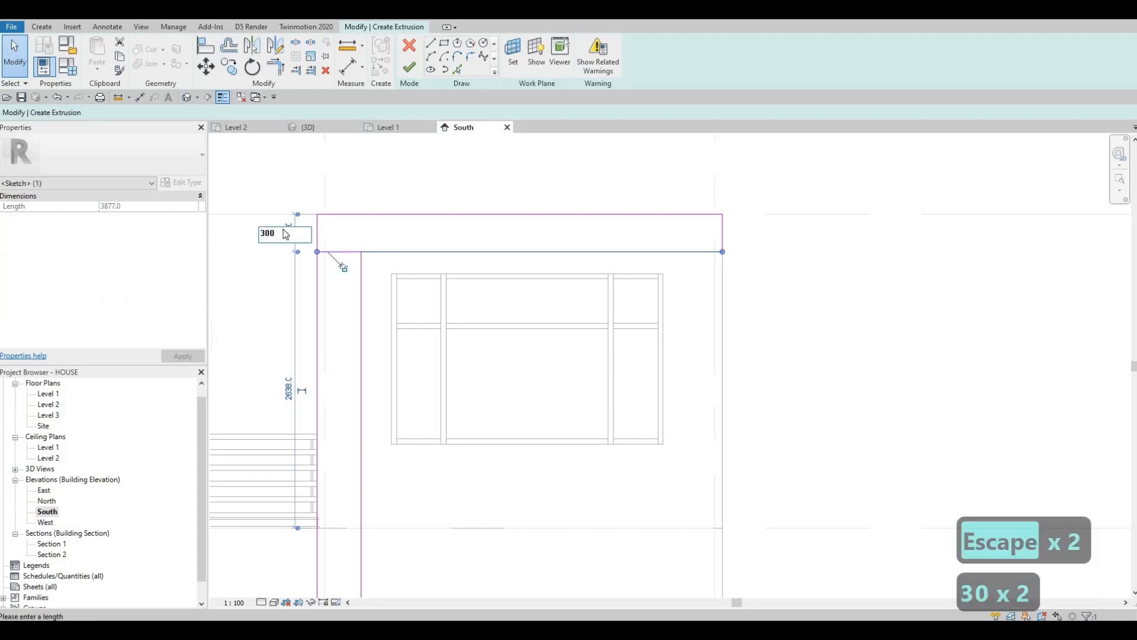
pyautogui.press('Return')
pyautogui.press('Escape')
pyautogui.scroll(-3, 353, 435)
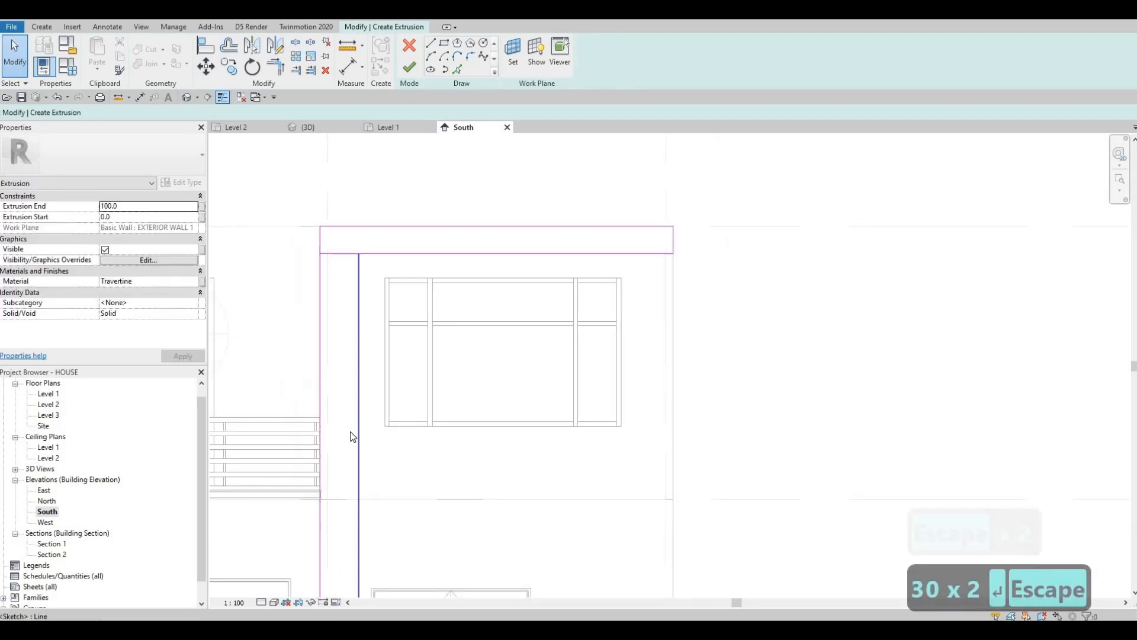
# Set the width of the vertical strip in the extrusion sketch to 300 mm
pyautogui.moveTo(353, 437); pyautogui.dragTo(373, 232, button='middle')
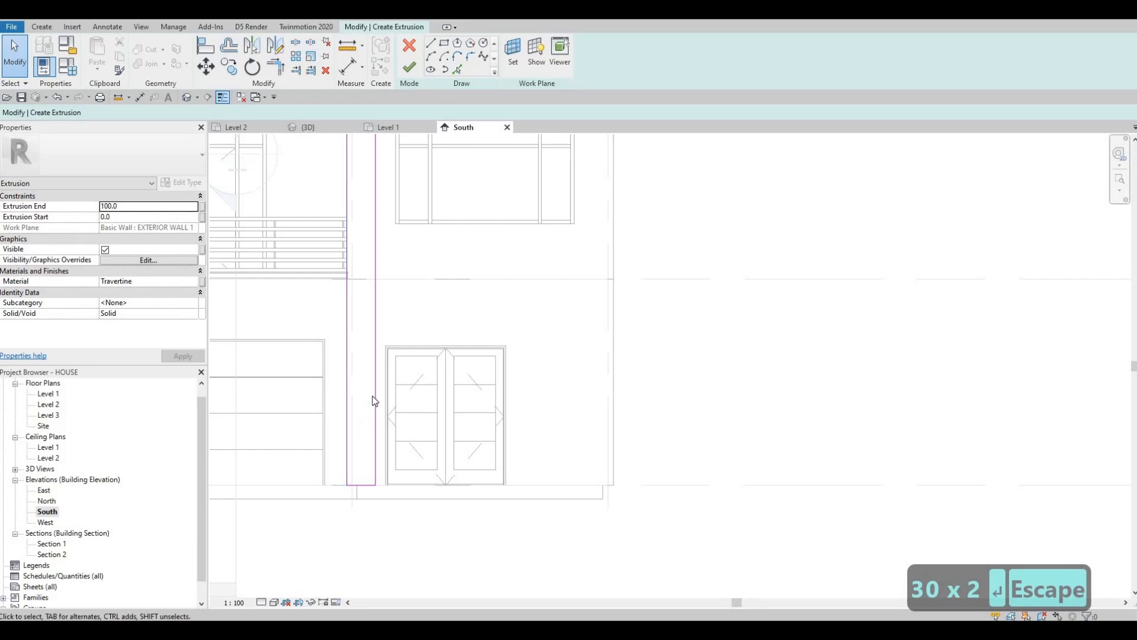
pyautogui.click(375, 355)
pyautogui.moveTo(356, 478); pyautogui.dragTo(355, 542, button='middle')
pyautogui.moveTo(334, 168); pyautogui.dragTo(332, 244, button='middle')
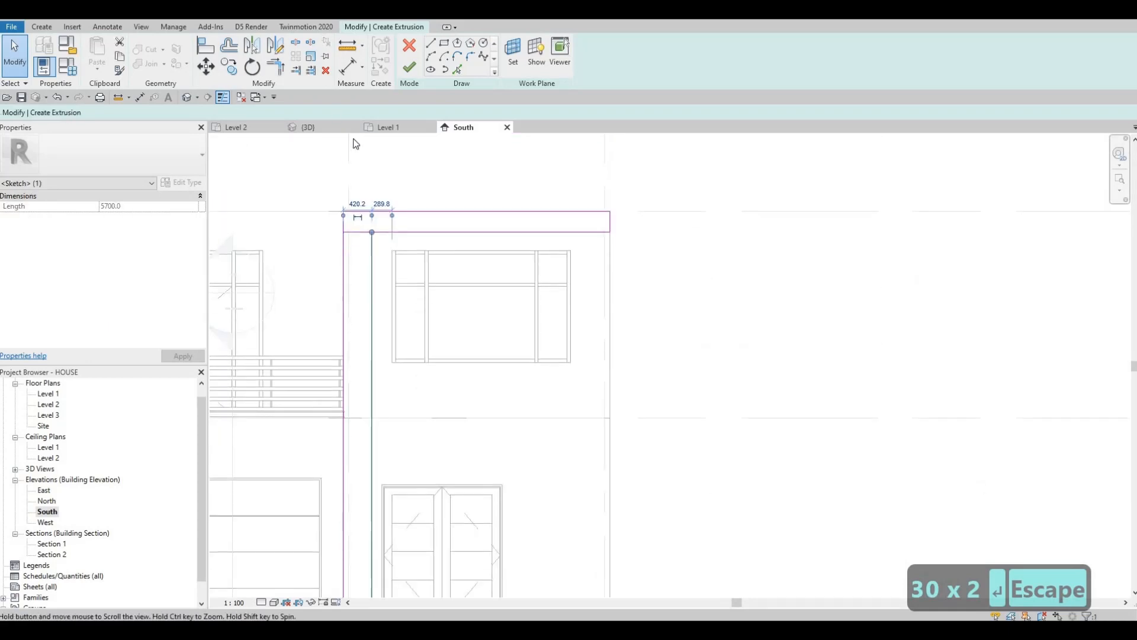
pyautogui.moveTo(353, 139); pyautogui.dragTo(353, 72, button='middle')
pyautogui.click(357, 136)
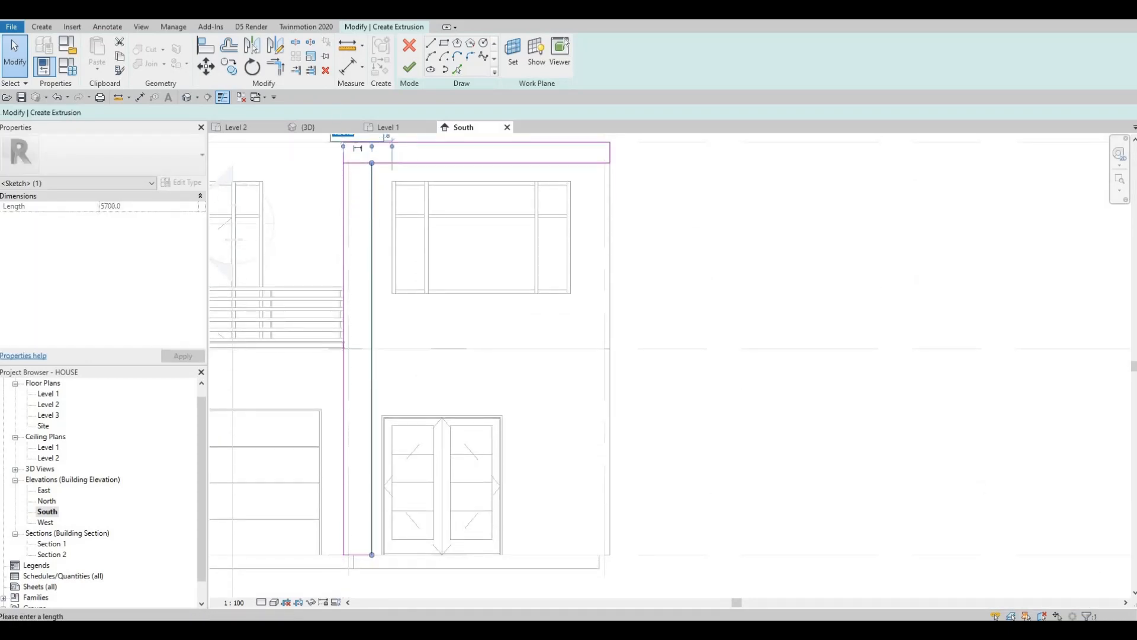
pyautogui.write('300')
pyautogui.press('Return')
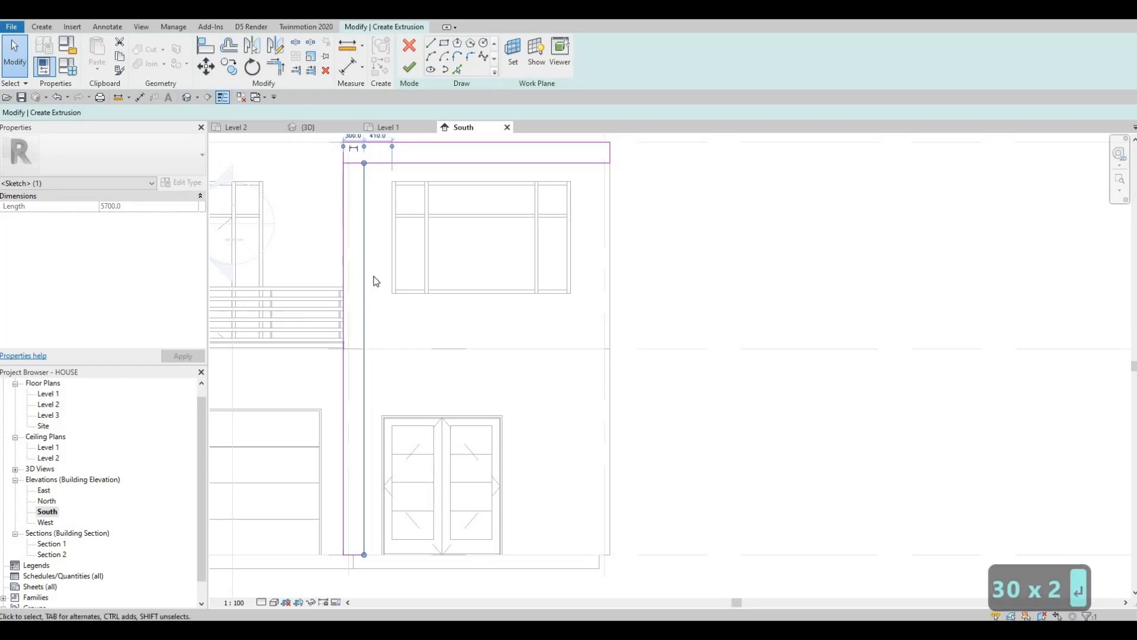
pyautogui.press('Escape')
pyautogui.press('Escape')
pyautogui.scroll(3, 374, 287)
pyautogui.press('t')
pyautogui.press('r')
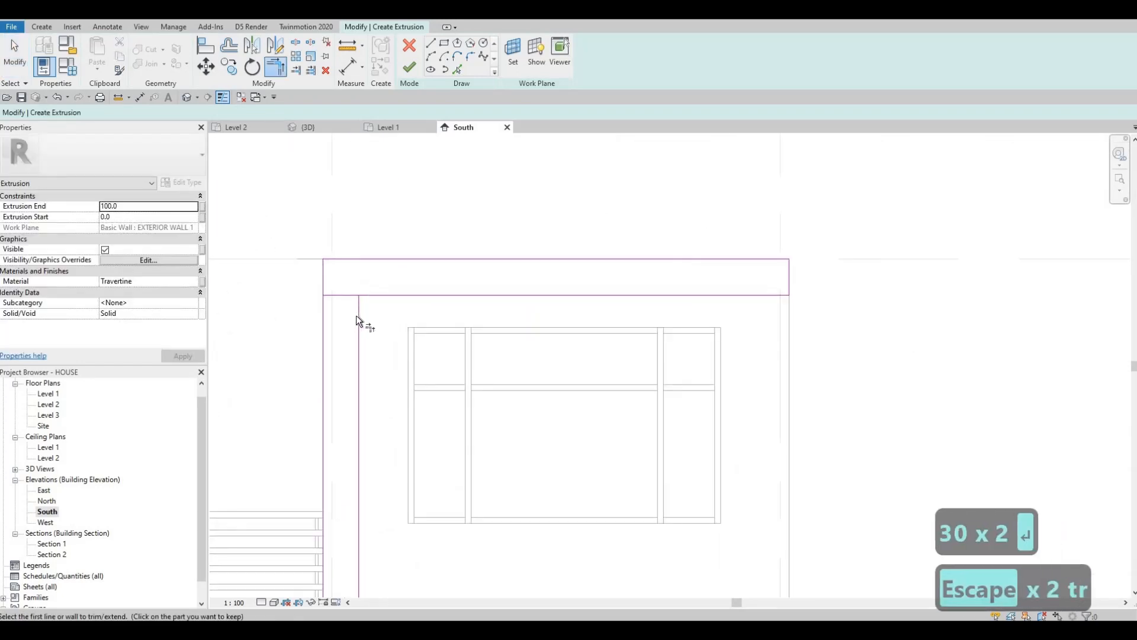
pyautogui.press('Escape')
pyautogui.press('Escape')
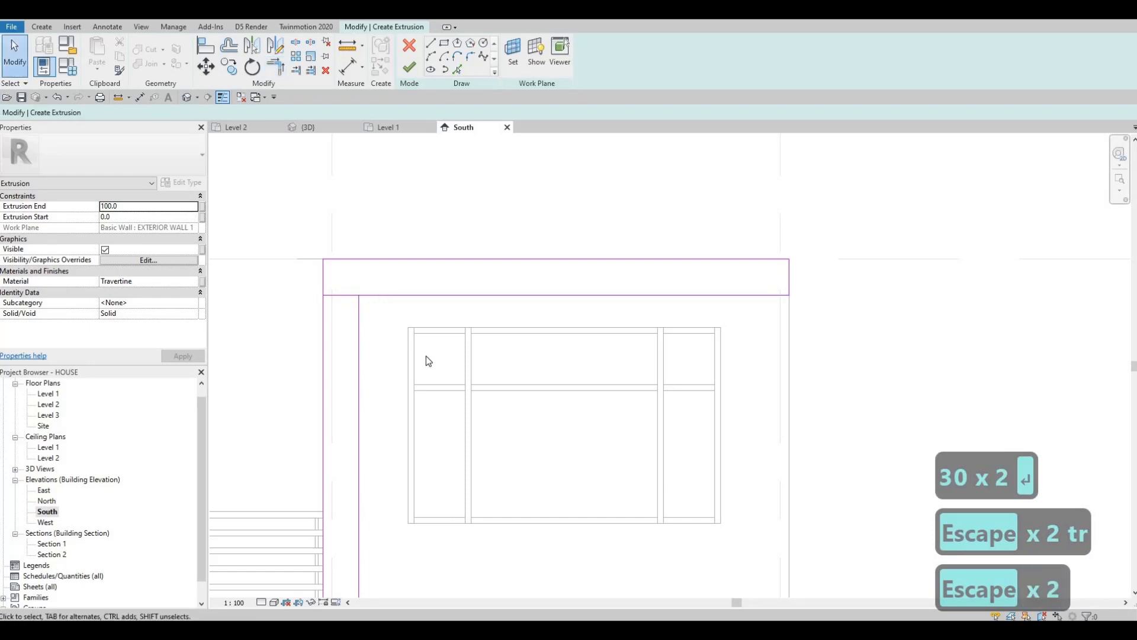
# Delete the overlapping short lines where band and strip meet, and trim the outer edges into one closed L-shaped profile
pyautogui.moveTo(424, 355); pyautogui.dragTo(275, 230)
pyautogui.press('Delete')
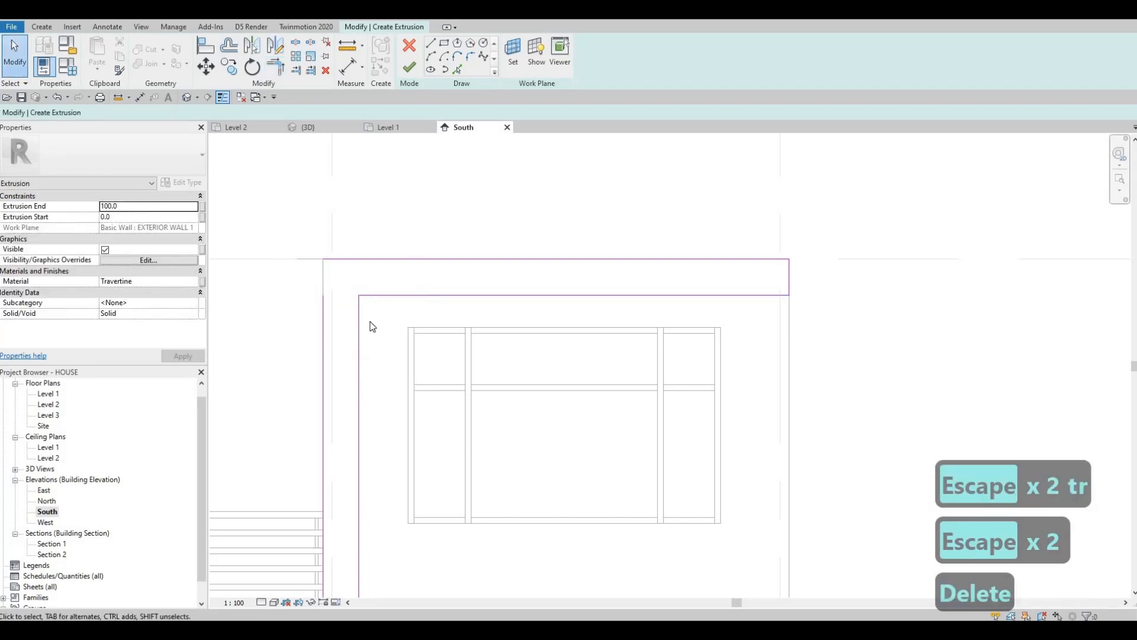
pyautogui.press('t')
pyautogui.press('r')
pyautogui.click(322, 307)
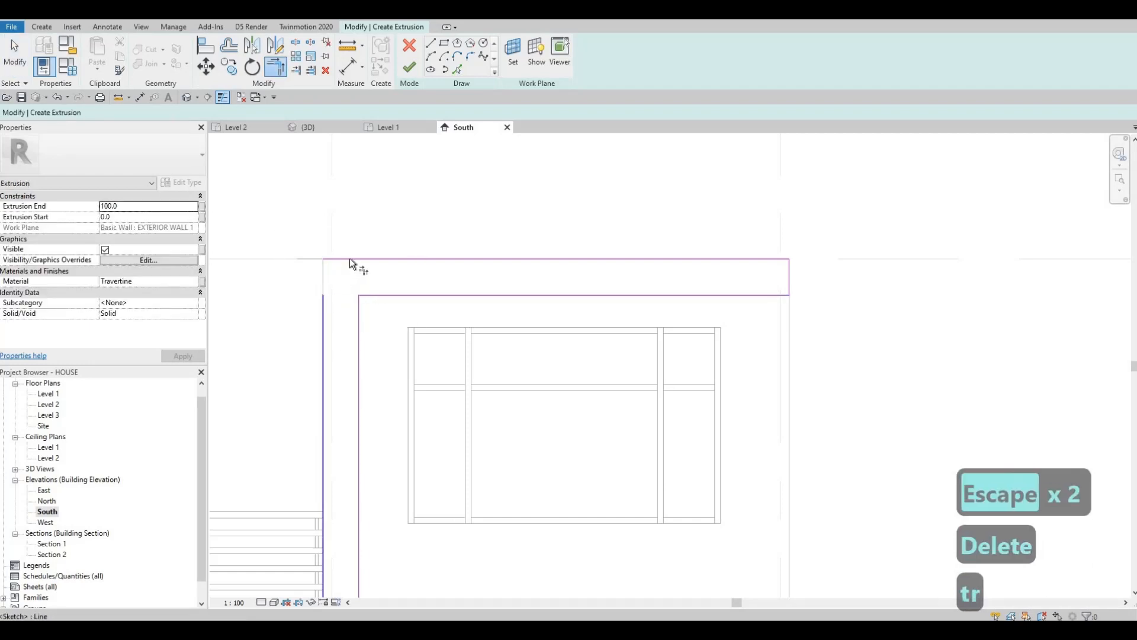
pyautogui.click(451, 259)
pyautogui.press('Escape')
pyautogui.scroll(-4, 464, 332)
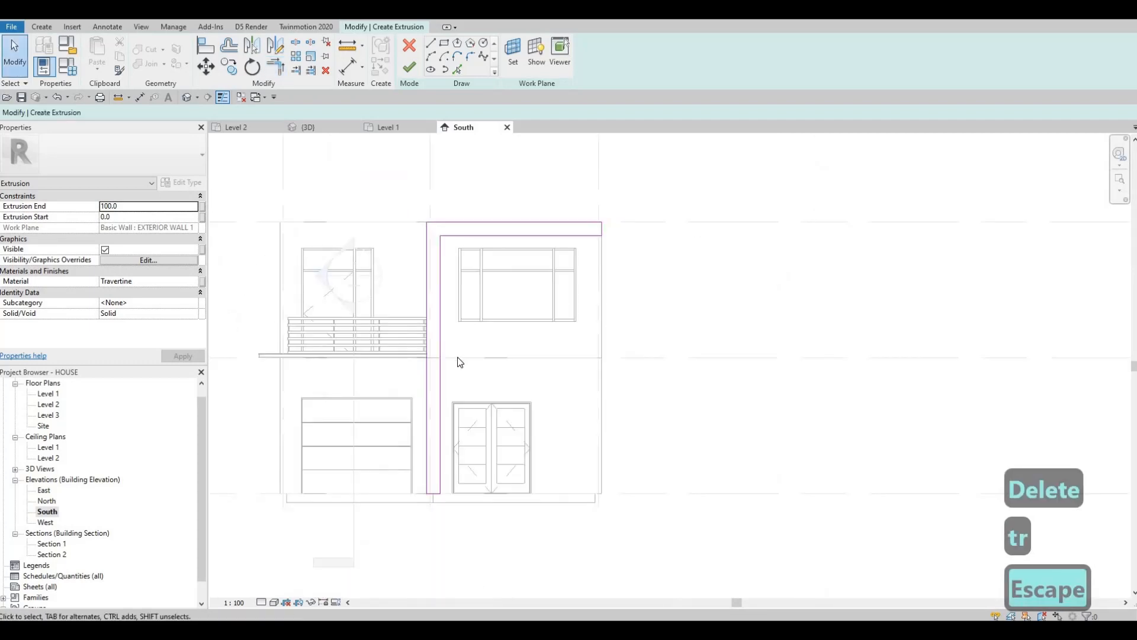
pyautogui.press('Escape')
# Assign the Slate material from the AEC Stone library to the extrusion and finish the extrusion
pyautogui.moveTo(428, 488); pyautogui.dragTo(428, 443, button='middle')
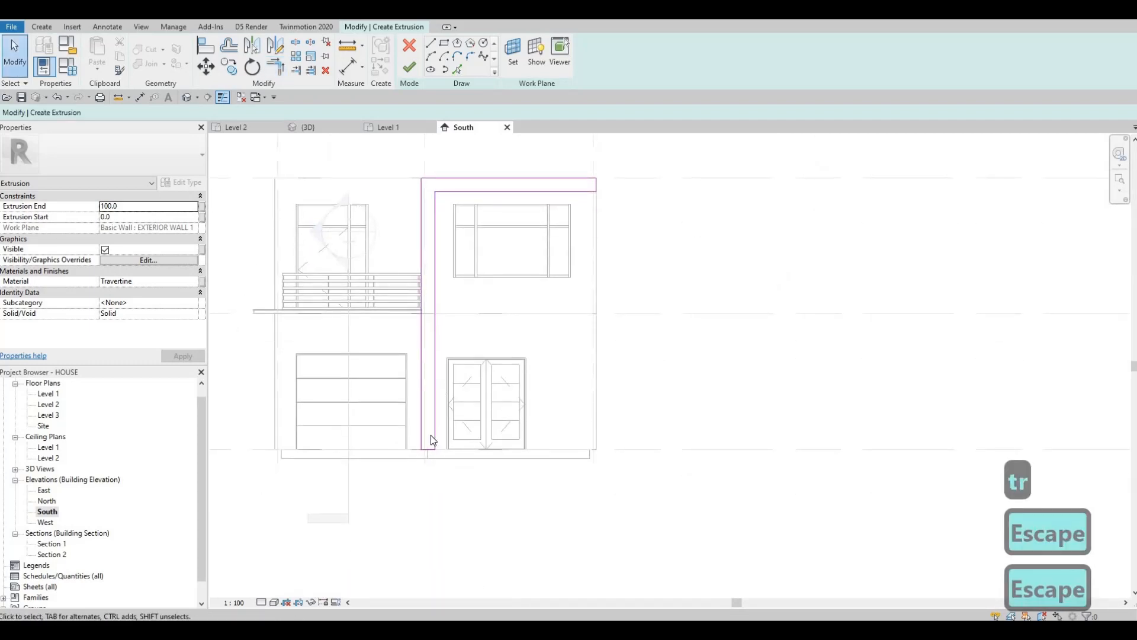
pyautogui.moveTo(343, 355); pyautogui.dragTo(342, 390, button='middle')
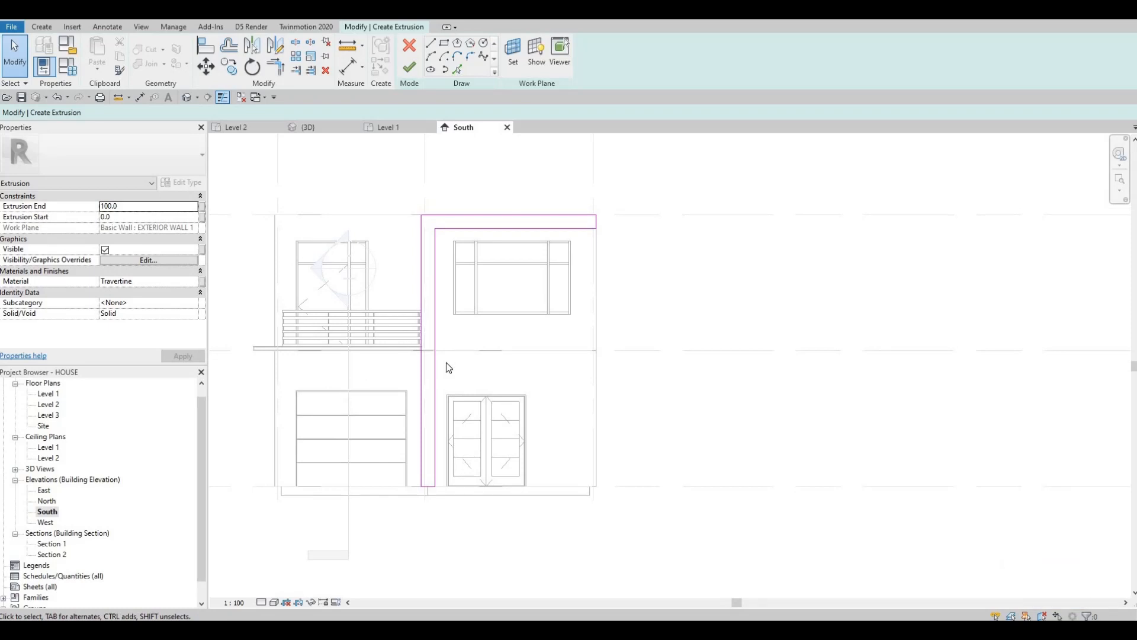
pyautogui.moveTo(444, 366); pyautogui.dragTo(485, 397, button='middle')
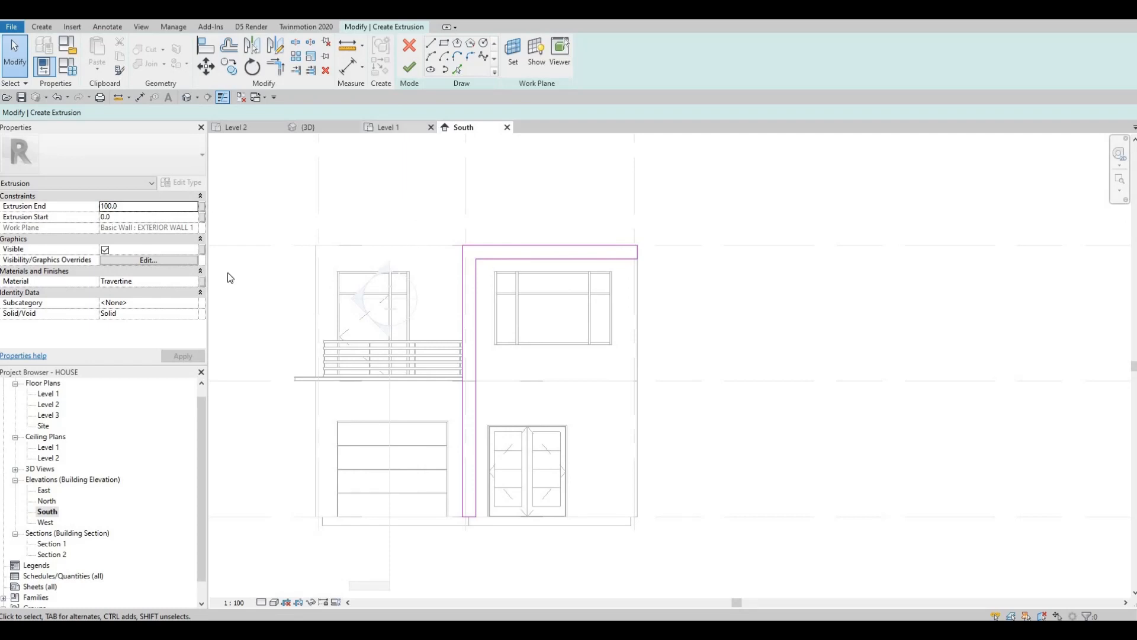
pyautogui.click(188, 281)
pyautogui.click(193, 280)
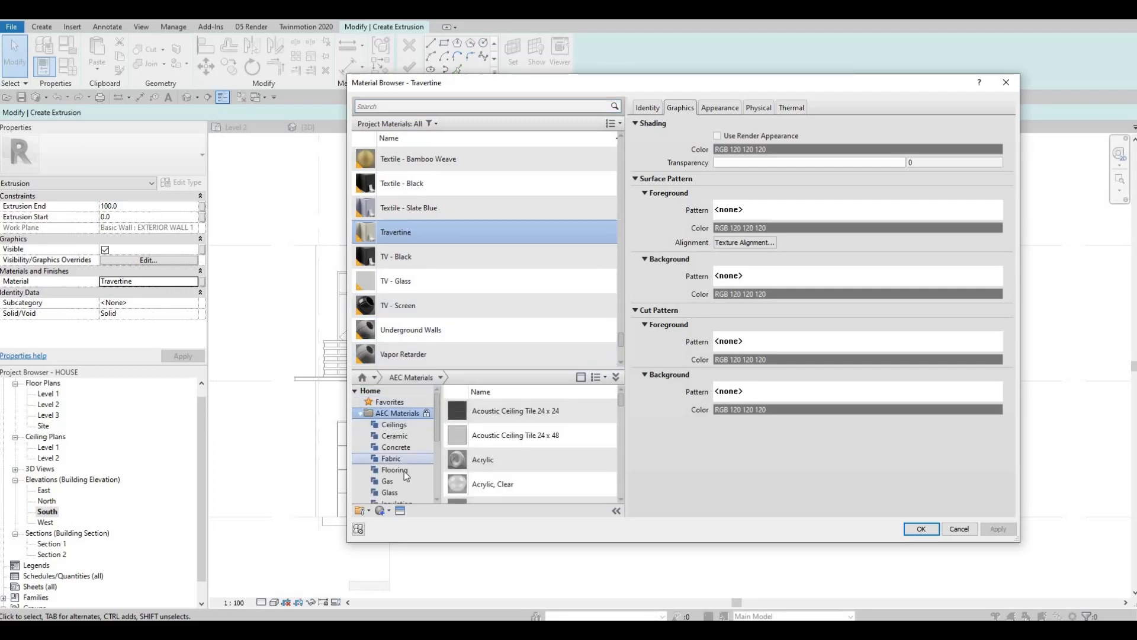
pyautogui.scroll(-2, 390, 474)
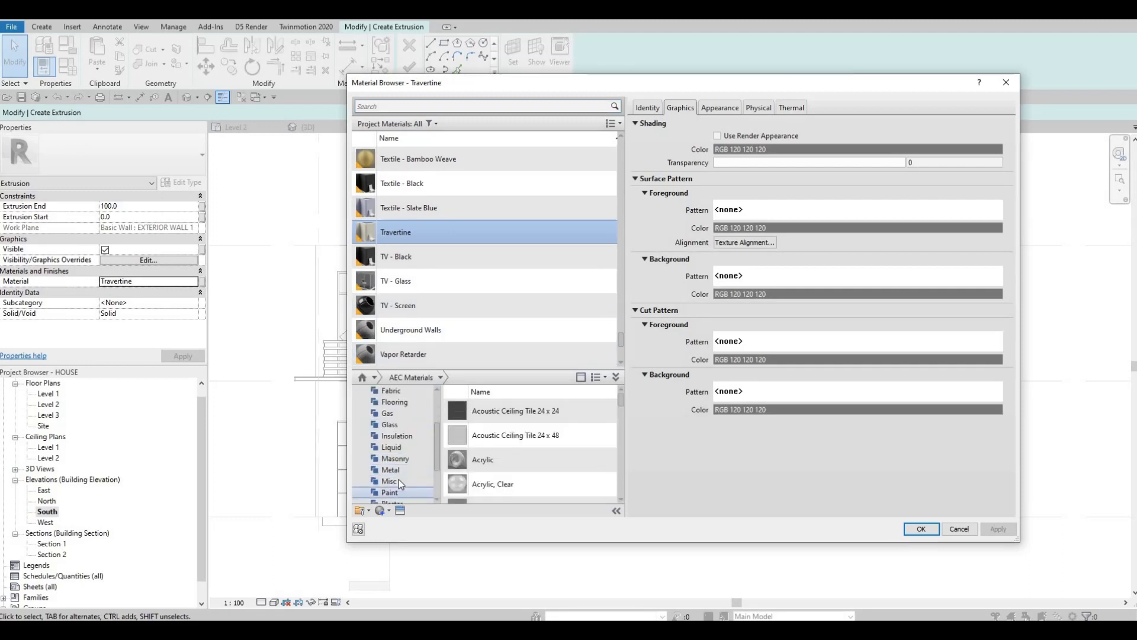
pyautogui.scroll(-2, 400, 474)
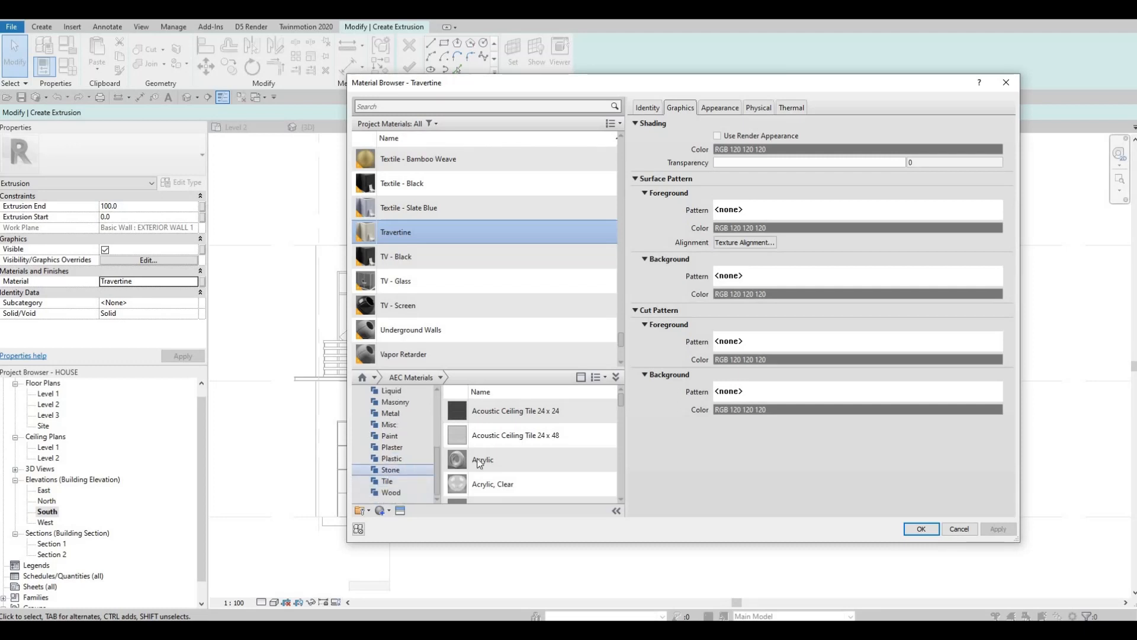
pyautogui.scroll(-2, 563, 483)
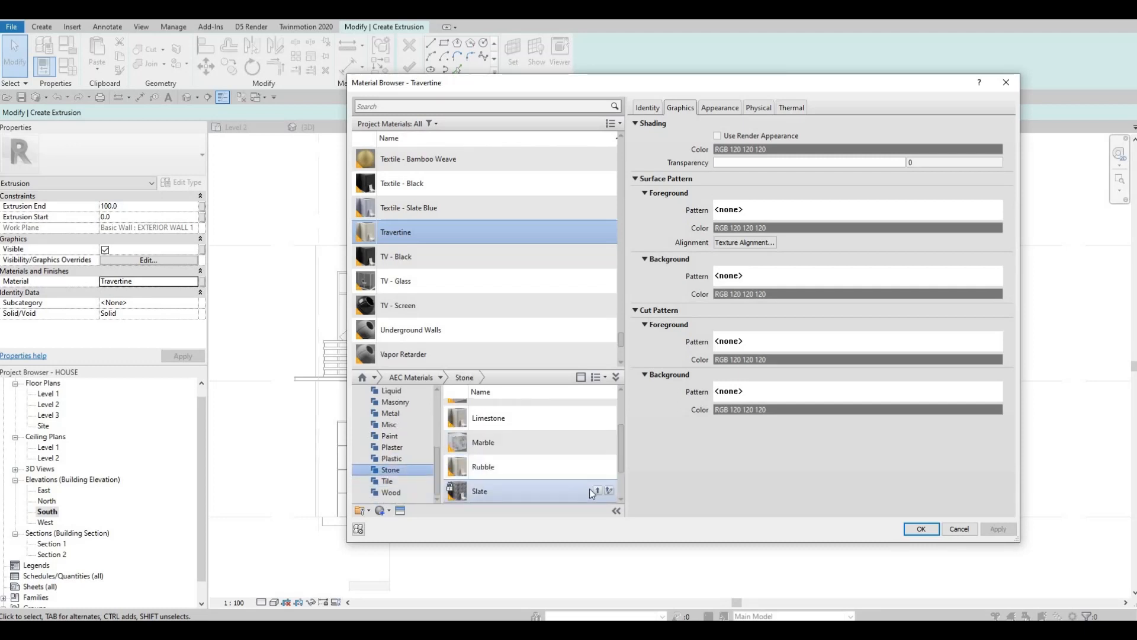
pyautogui.click(597, 491)
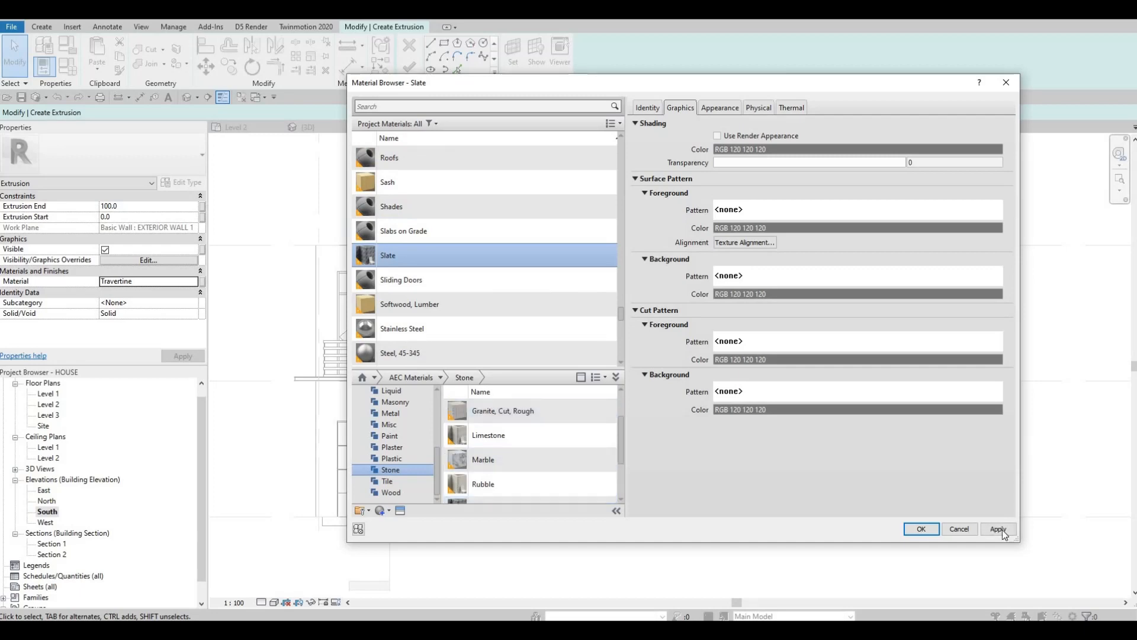
pyautogui.click(920, 529)
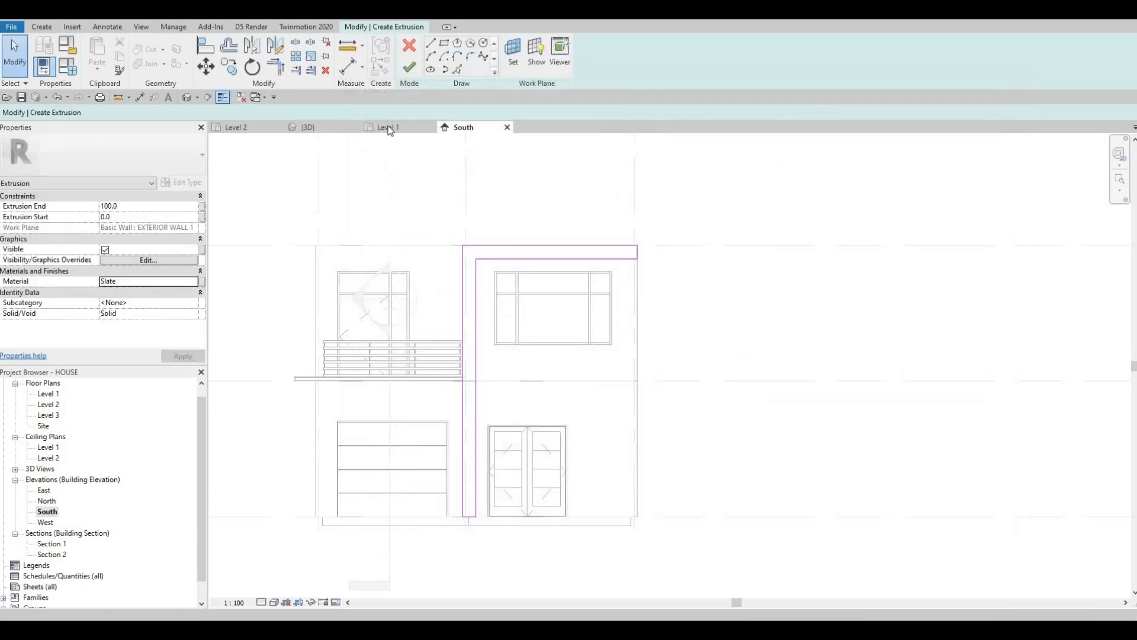
pyautogui.click(409, 70)
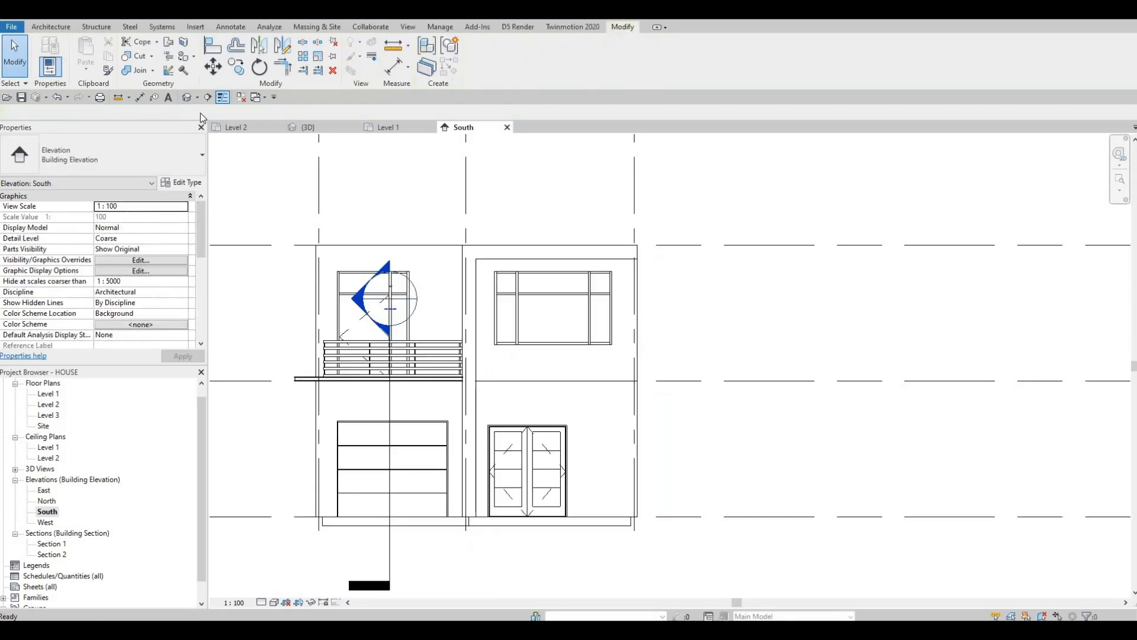
# Switch to the 3D view and deepen the L-shaped frame by pulling its front face outward from the wall
pyautogui.hotkey('ctrl', 'Tab')
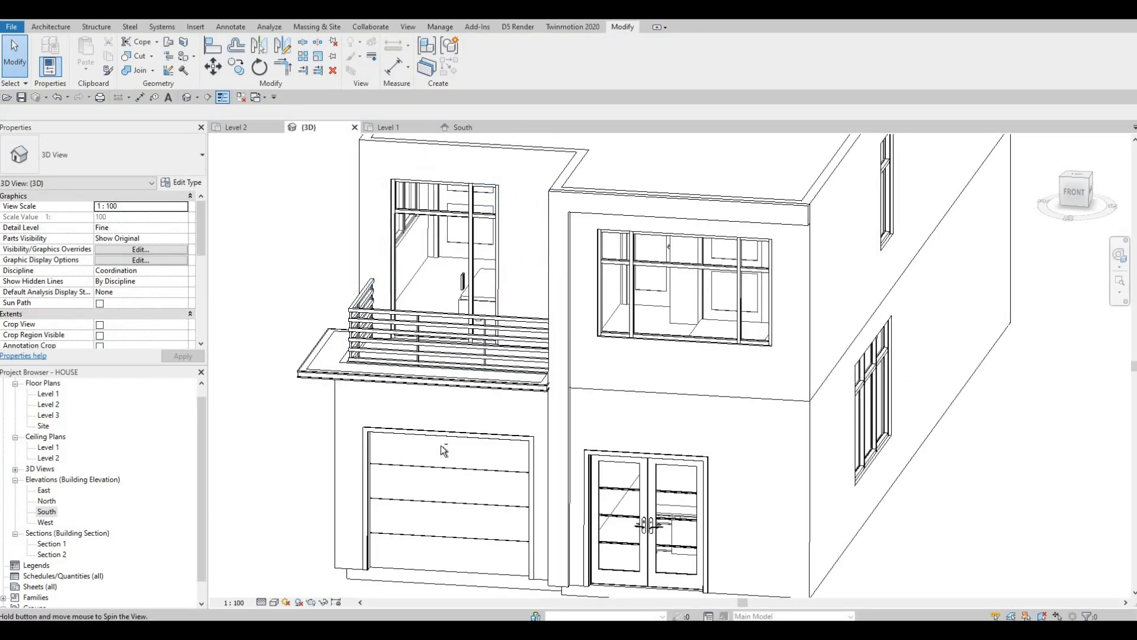
pyautogui.click(557, 400)
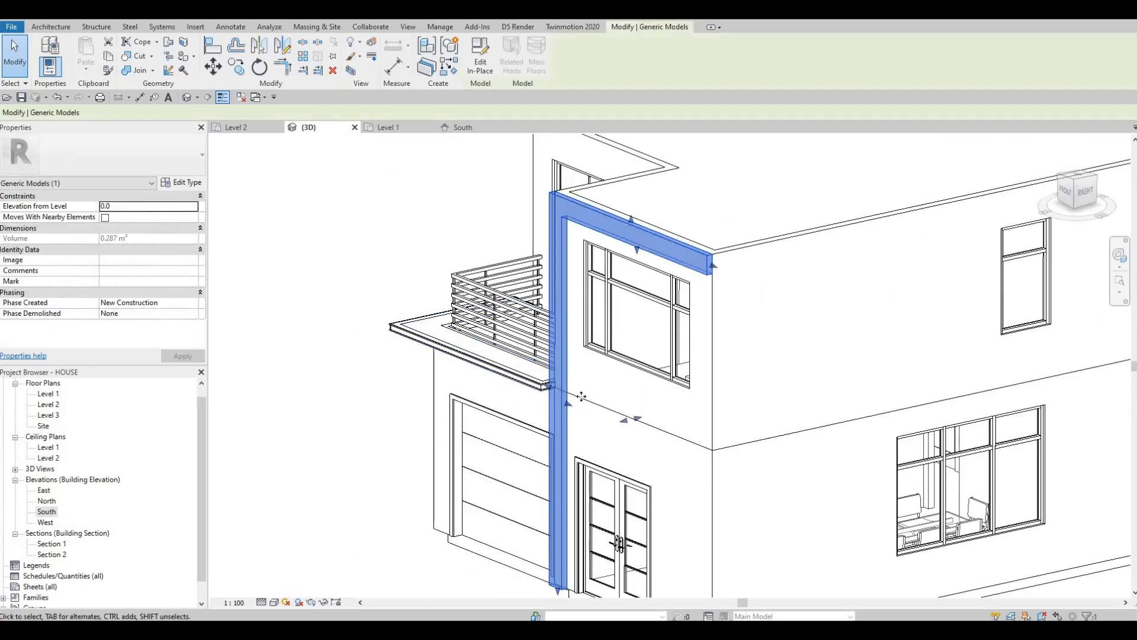
pyautogui.moveTo(623, 421); pyautogui.dragTo(611, 423)
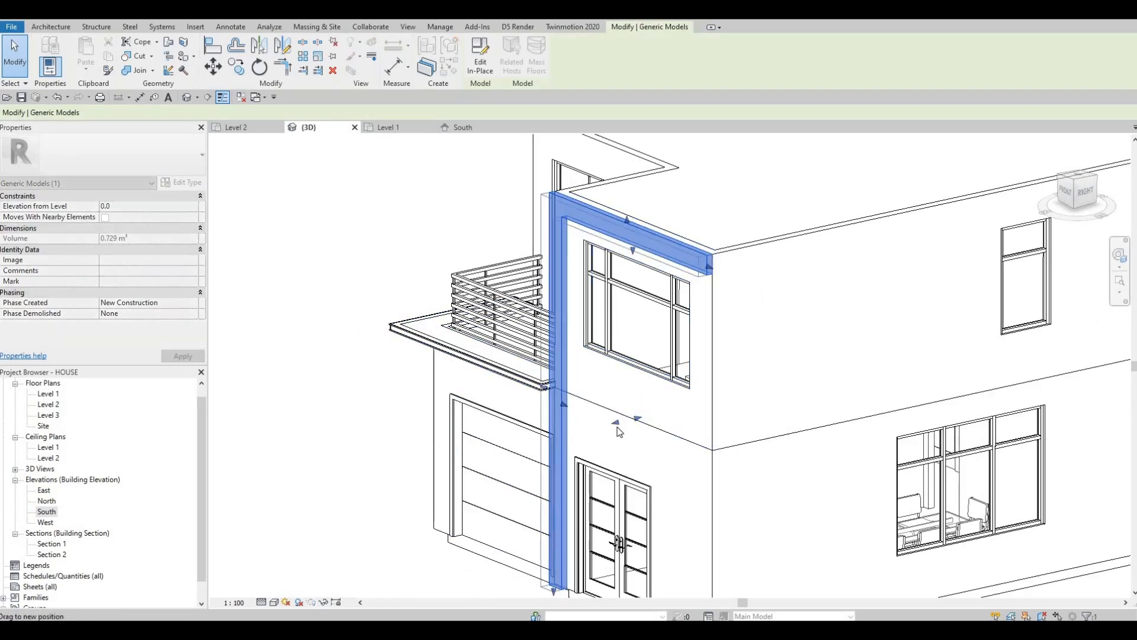
pyautogui.keyDown('shift'); pyautogui.moveTo(798, 448); pyautogui.dragTo(670, 461, button='middle'); pyautogui.keyUp('shift')
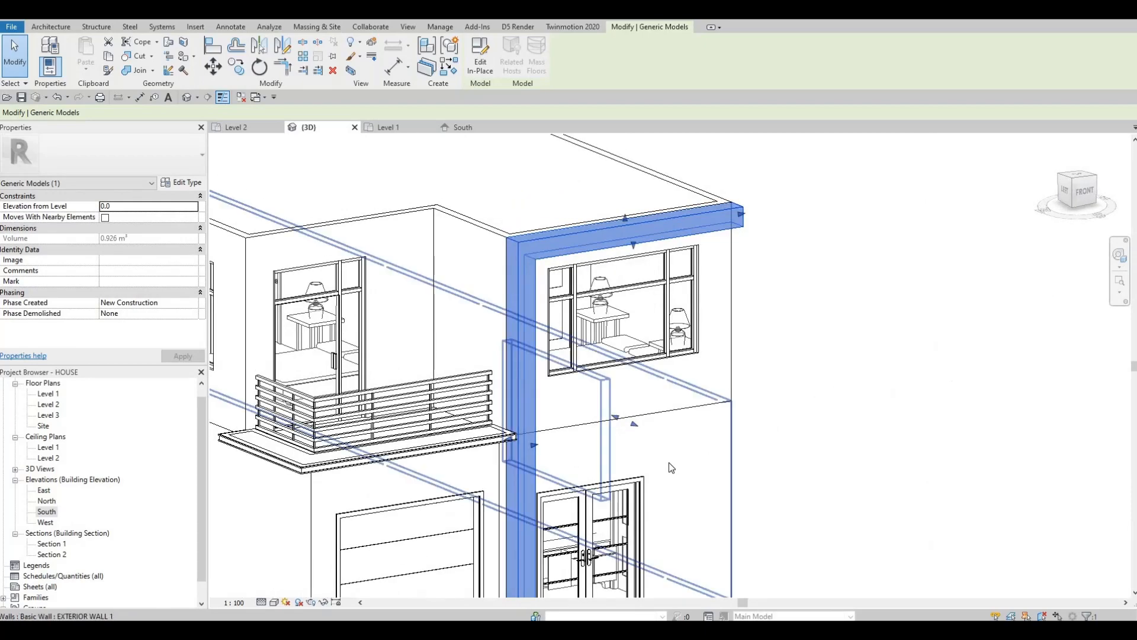
pyautogui.keyDown('shift'); pyautogui.moveTo(748, 443); pyautogui.dragTo(698, 456, button='middle'); pyautogui.keyUp('shift')
pyautogui.press('Escape')
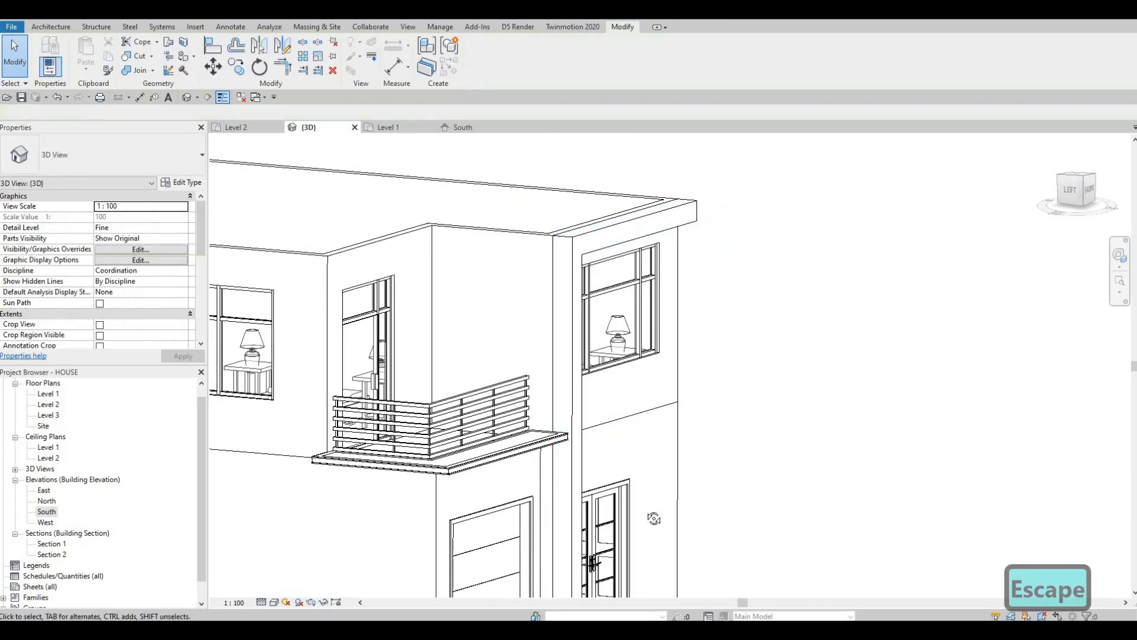
# Examine the L-shaped frame on the front facade from several angles in the 3D view
pyautogui.keyDown('shift'); pyautogui.moveTo(655, 520); pyautogui.dragTo(614, 533, button='middle'); pyautogui.keyUp('shift')
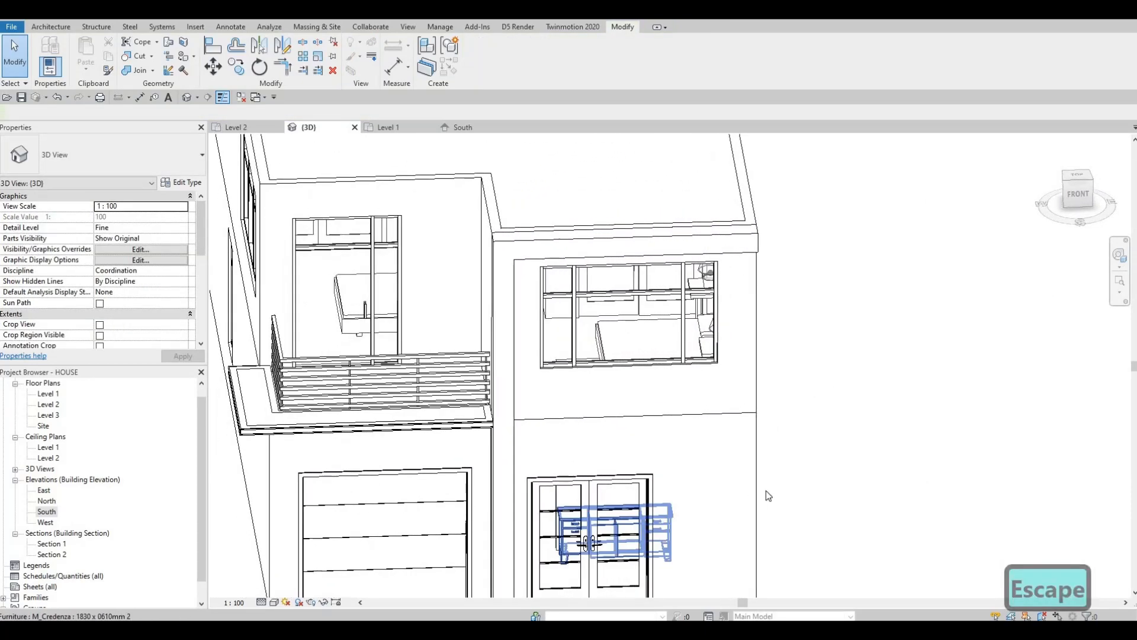
pyautogui.keyDown('shift'); pyautogui.moveTo(768, 453); pyautogui.dragTo(677, 395, button='middle'); pyautogui.keyUp('shift')
pyautogui.scroll(-2, 597, 332)
pyautogui.keyDown('shift'); pyautogui.moveTo(587, 370); pyautogui.dragTo(584, 279, button='middle'); pyautogui.keyUp('shift')
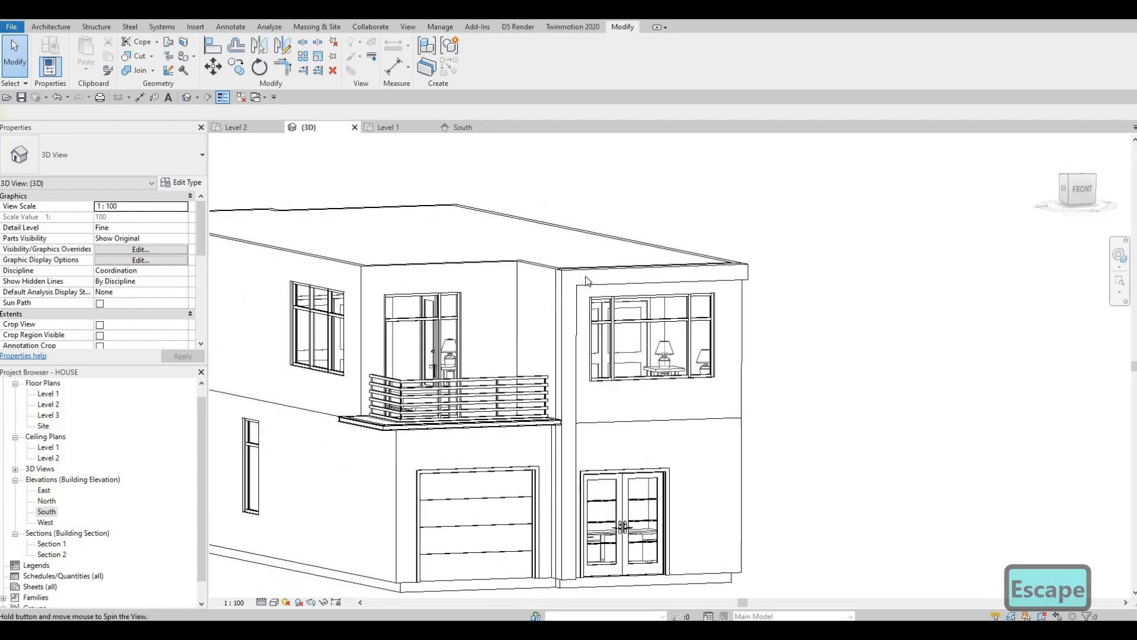
pyautogui.moveTo(575, 325); pyautogui.dragTo(561, 292, button='middle')
pyautogui.scroll(-1, 527, 180)
pyautogui.keyDown('shift'); pyautogui.moveTo(564, 194); pyautogui.dragTo(518, 201, button='middle'); pyautogui.keyUp('shift')
pyautogui.scroll(2, 658, 357)
pyautogui.moveTo(559, 261); pyautogui.dragTo(617, 387, button='middle')
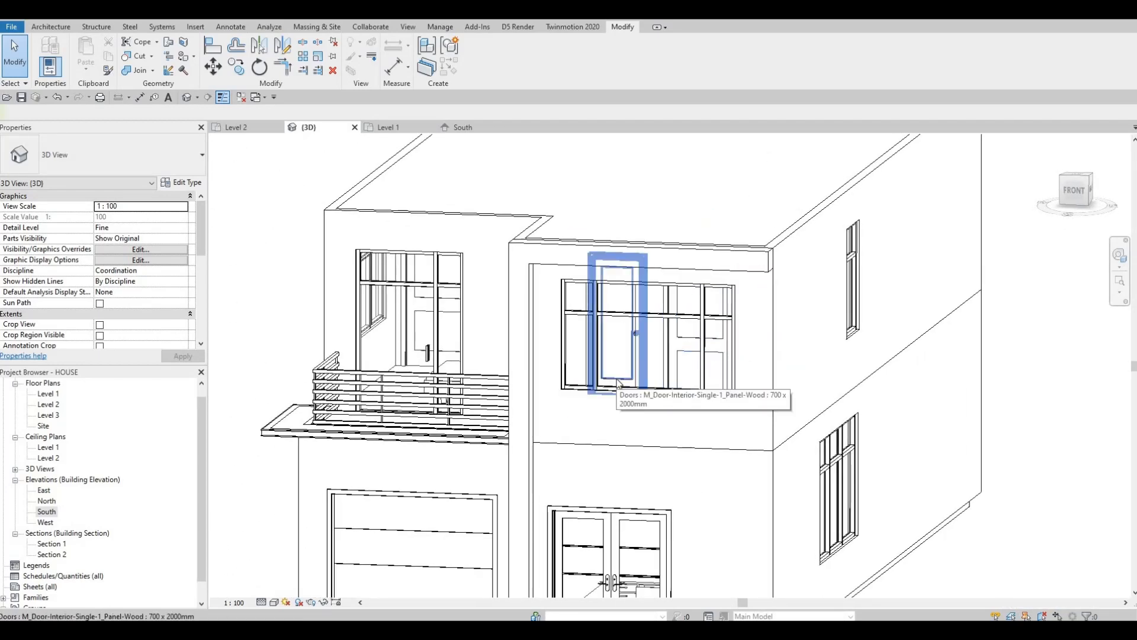
pyautogui.keyDown('shift'); pyautogui.moveTo(680, 384); pyautogui.dragTo(724, 365, button='middle'); pyautogui.keyUp('shift')
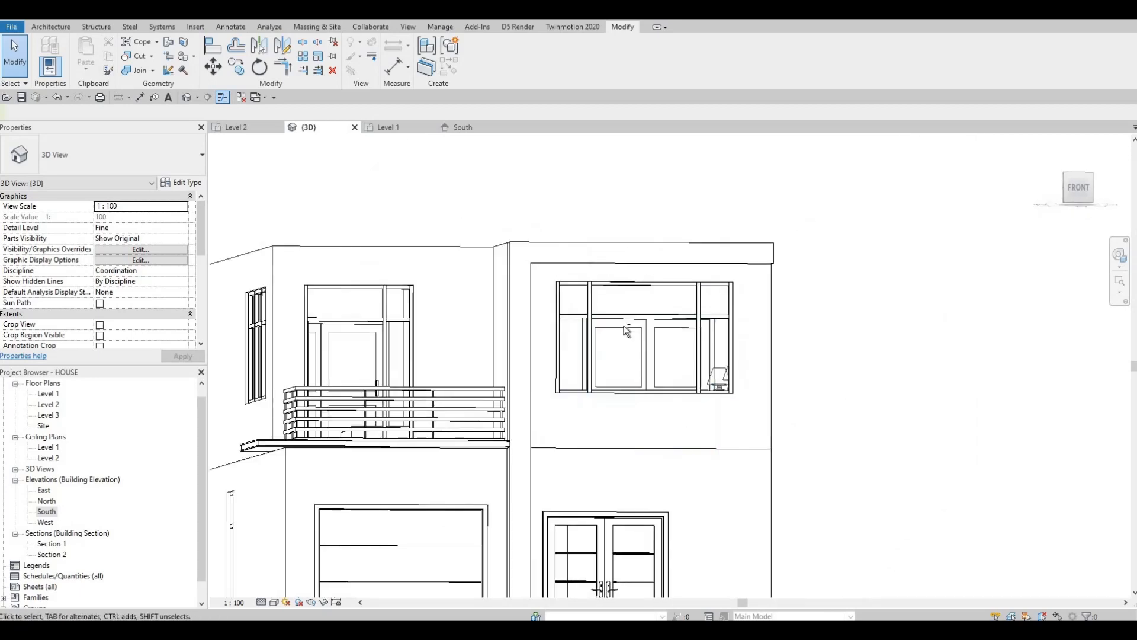
# Switch from the 3D view to the South elevation, at the upper-floor window beside the balcony
pyautogui.moveTo(629, 330); pyautogui.dragTo(546, 214, button='middle')
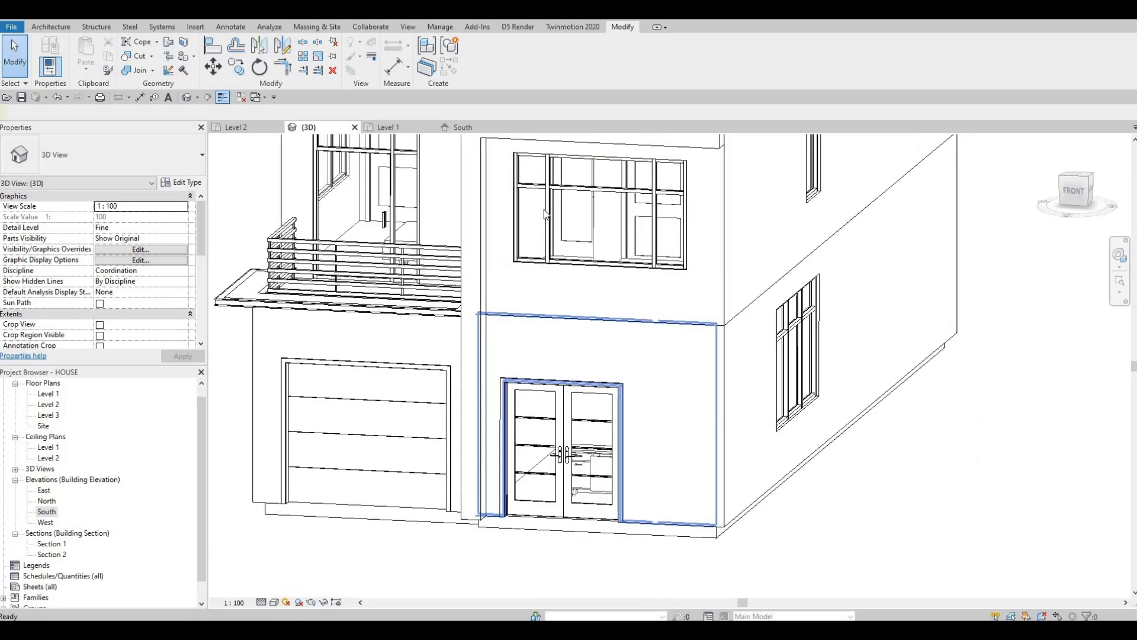
pyautogui.doubleClick(47, 511)
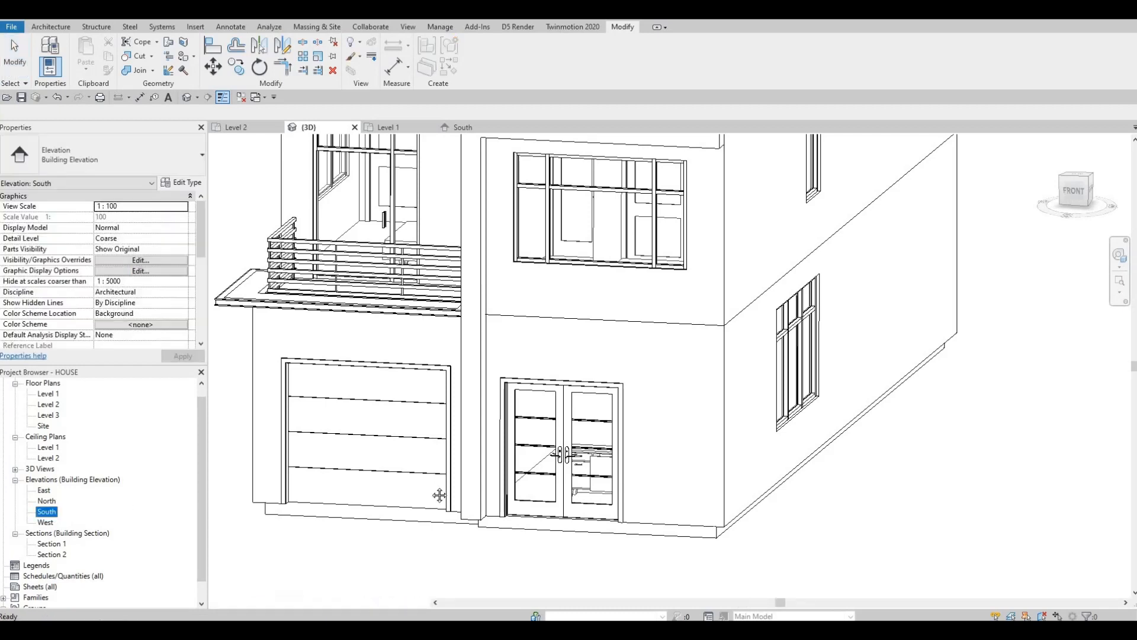
pyautogui.scroll(5, 369, 296)
pyautogui.scroll(2, 369, 296)
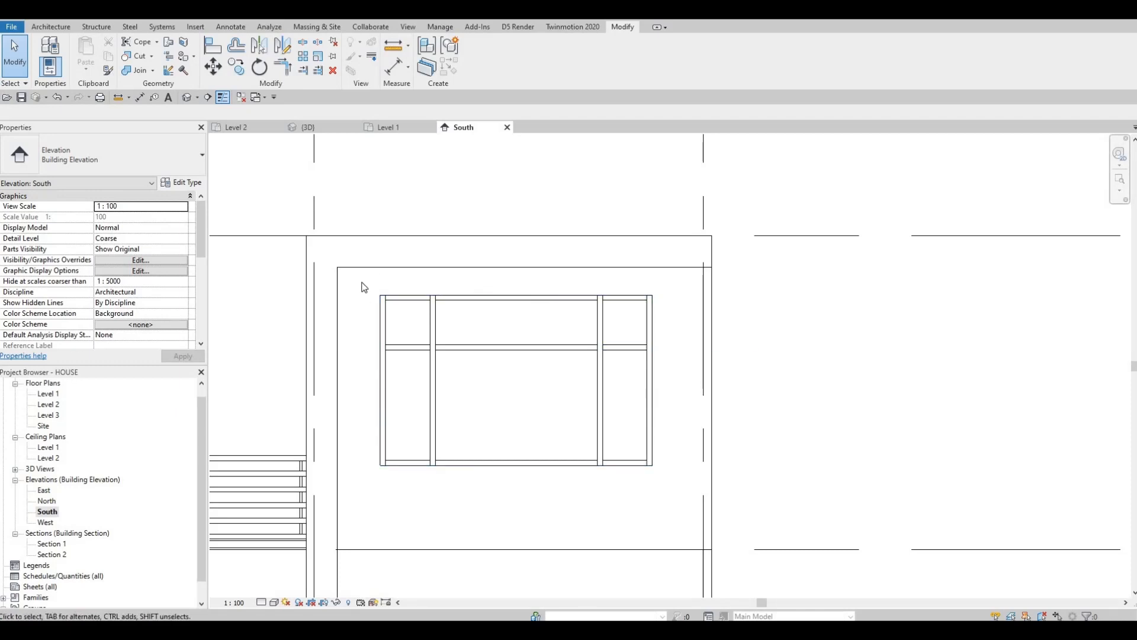
# Select the whole upper-floor curtain-wall window, with its panels and mullions, and nudge it to the right toward the outer building corner
pyautogui.moveTo(353, 201); pyautogui.dragTo(645, 500)
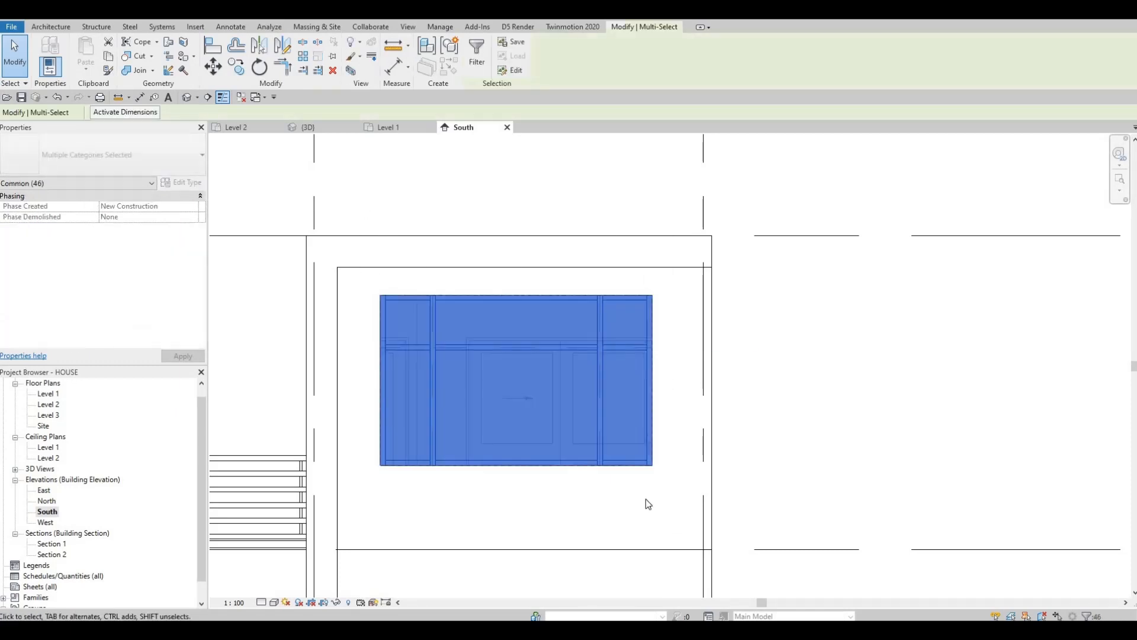
pyautogui.press('Escape')
pyautogui.press('Escape')
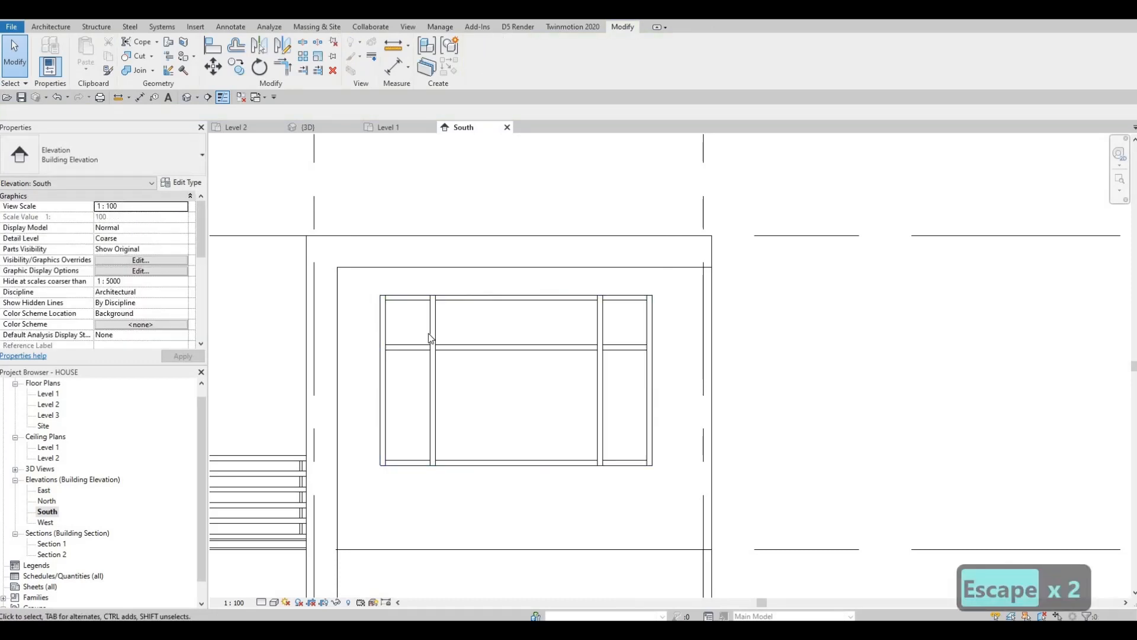
pyautogui.moveTo(360, 285); pyautogui.dragTo(669, 508)
pyautogui.press('Right')
pyautogui.press('Right')
pyautogui.press('Right')
pyautogui.press('Right')
pyautogui.press('Right')
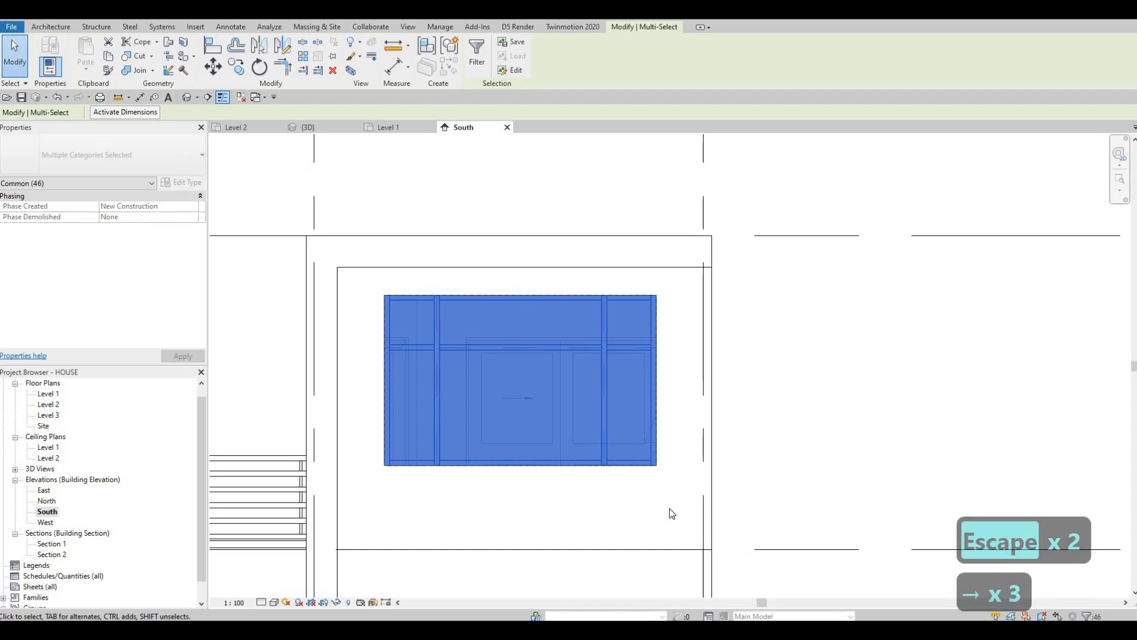
pyautogui.press('Down')
pyautogui.press('Down')
pyautogui.press('Down')
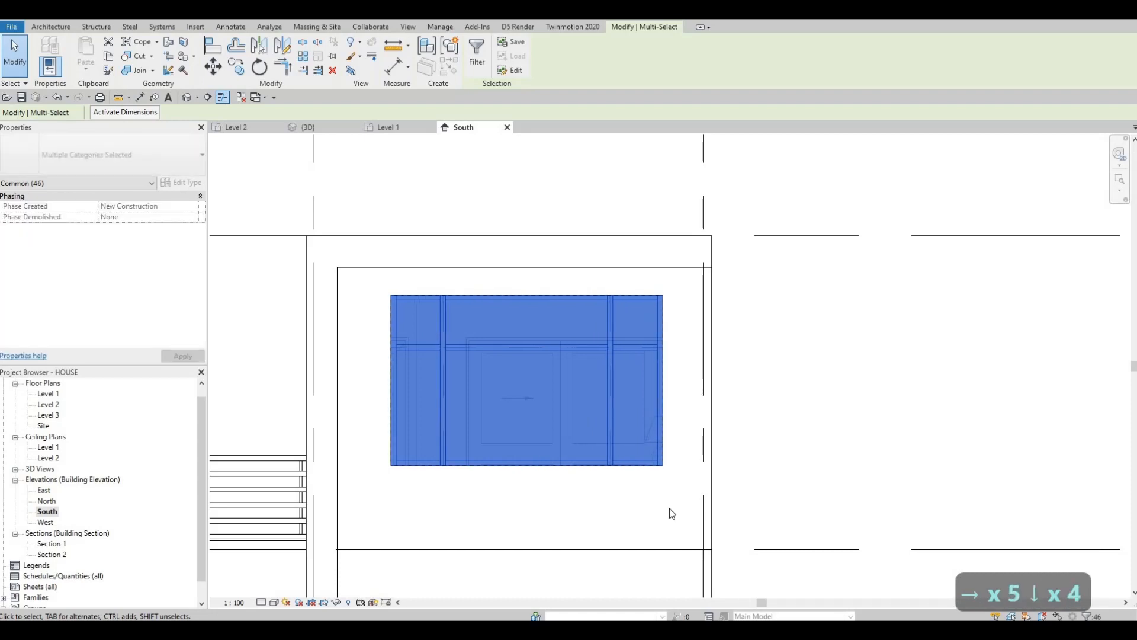
pyautogui.press('Right')
pyautogui.press('Right')
pyautogui.press('Right')
pyautogui.press('Right')
pyautogui.press('Right')
pyautogui.press('Right')
pyautogui.press('Right')
pyautogui.press('Right')
pyautogui.press('Right')
pyautogui.press('Right')
pyautogui.press('Right')
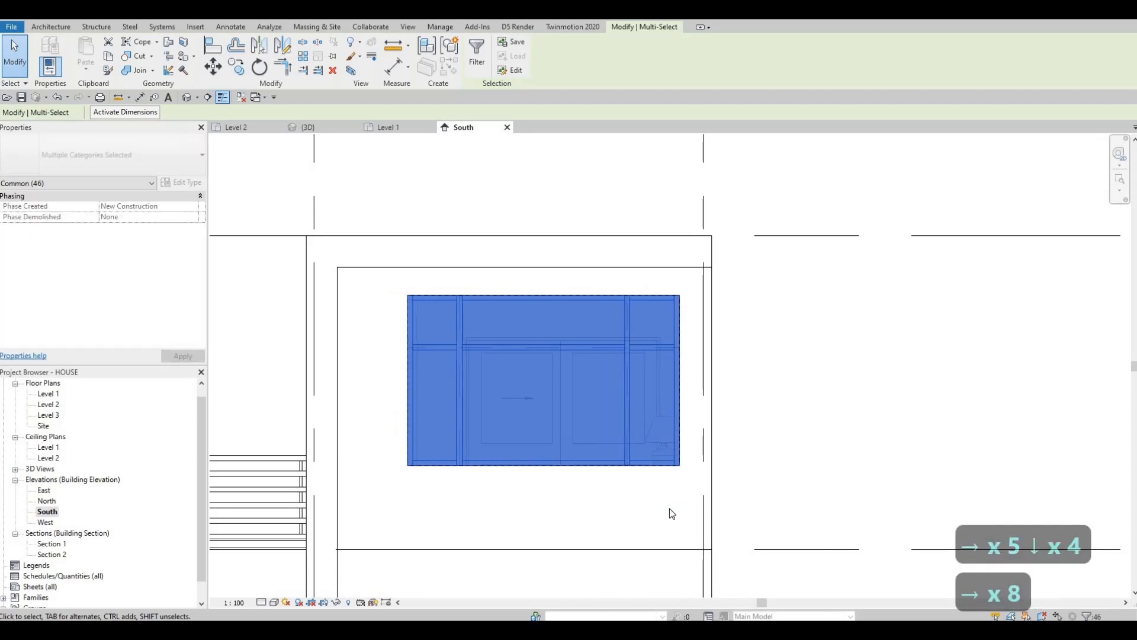
# Try nudging the upper-floor window slightly back to the left, then undo the last nudges and deselect the window
pyautogui.press('Left')
pyautogui.press('Left')
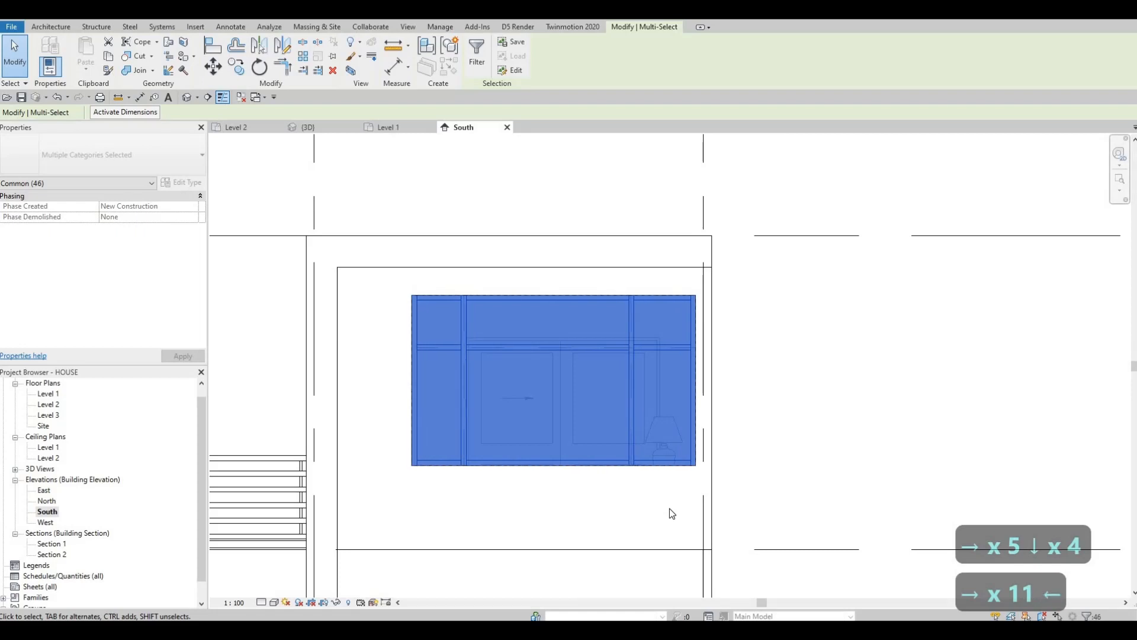
pyautogui.hotkey('ctrl', 'z')
pyautogui.hotkey('ctrl', 'z')
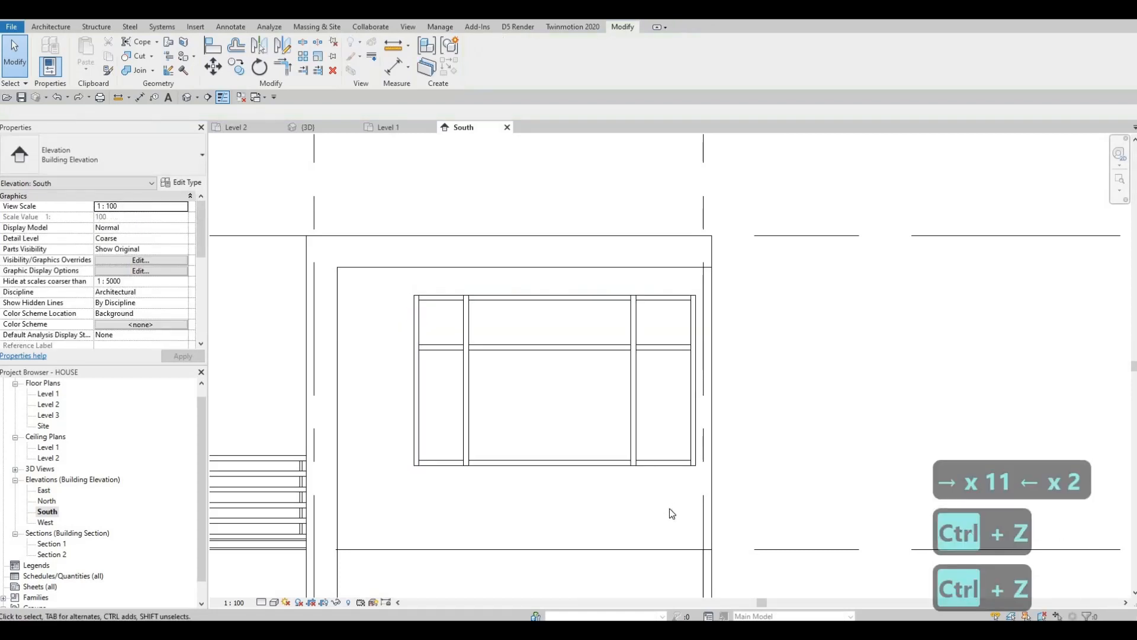
pyautogui.hotkey('ctrl', 'z')
pyautogui.press('Escape')
pyautogui.press('Escape')
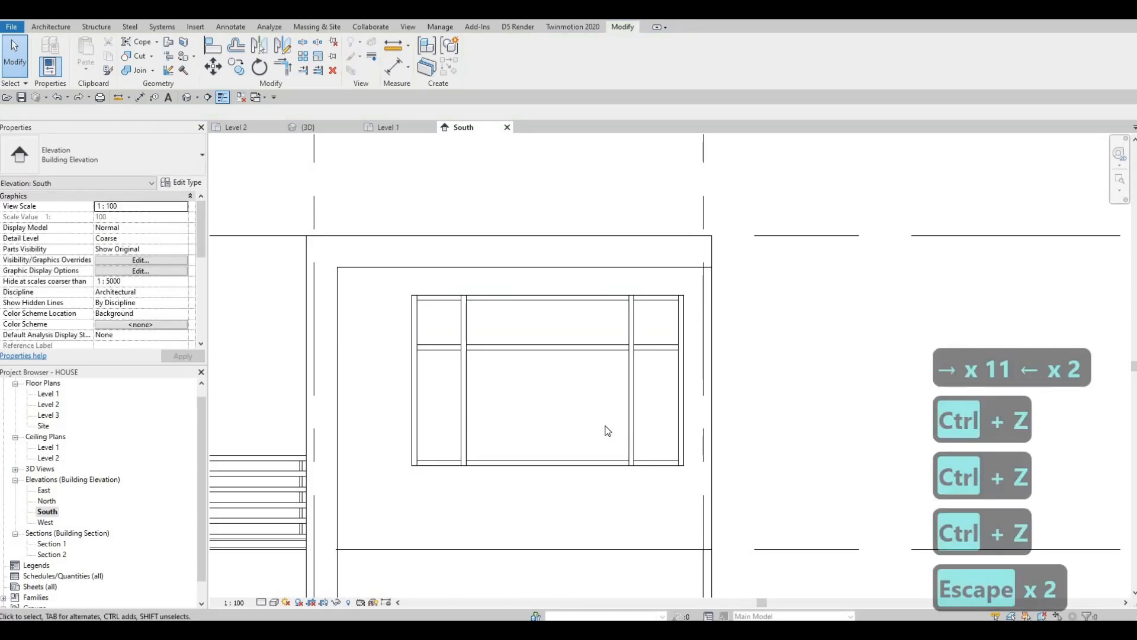
# Create a new in-place model in the Generic Models category, keeping the suggested name
pyautogui.scroll(-3, 601, 443)
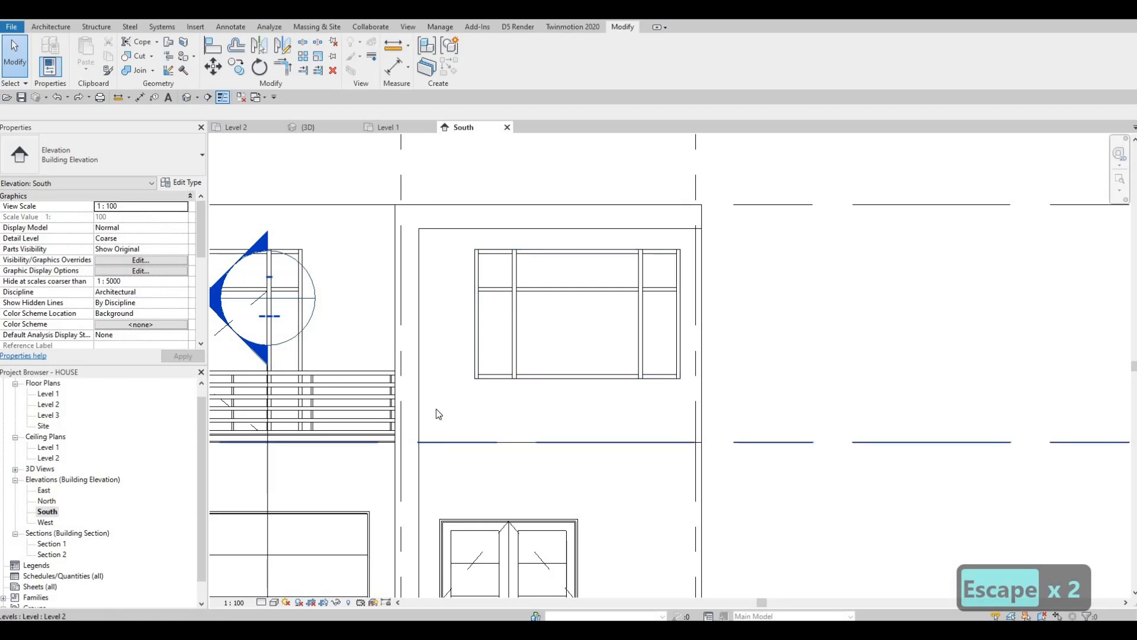
pyautogui.scroll(-3, 476, 285)
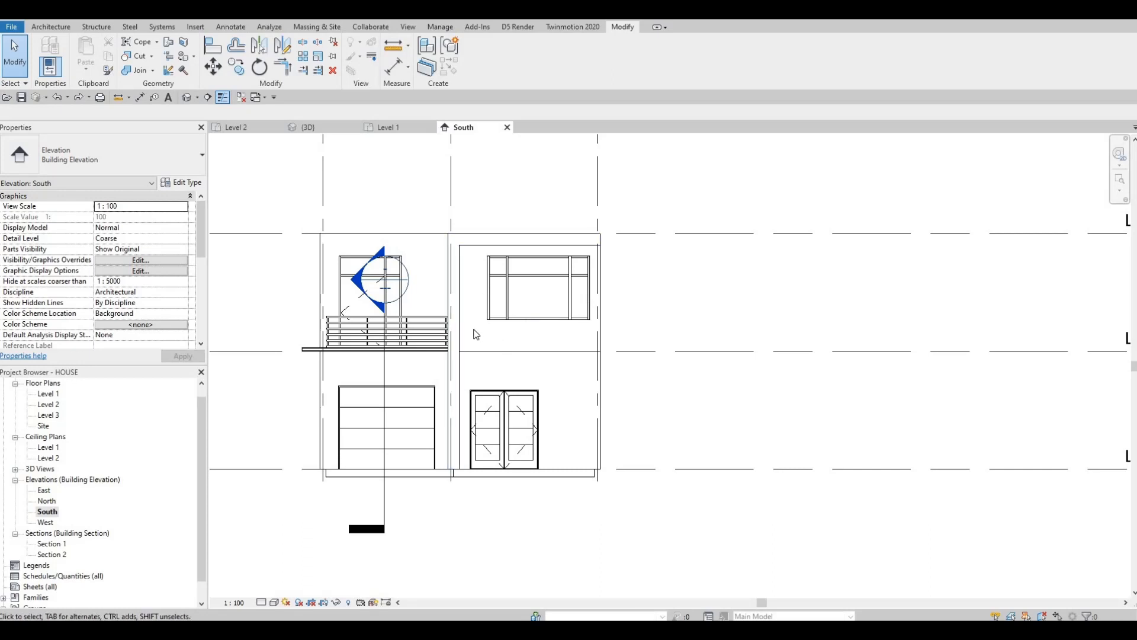
pyautogui.press('Escape')
pyautogui.press('Escape')
pyautogui.click(51, 27)
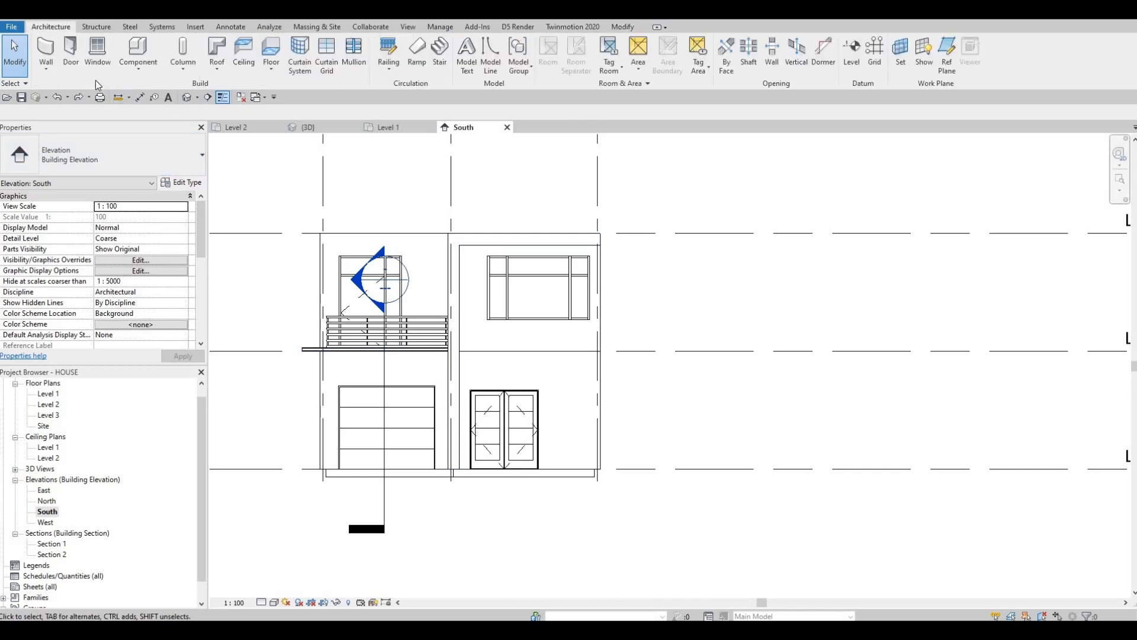
pyautogui.click(138, 67)
pyautogui.click(148, 112)
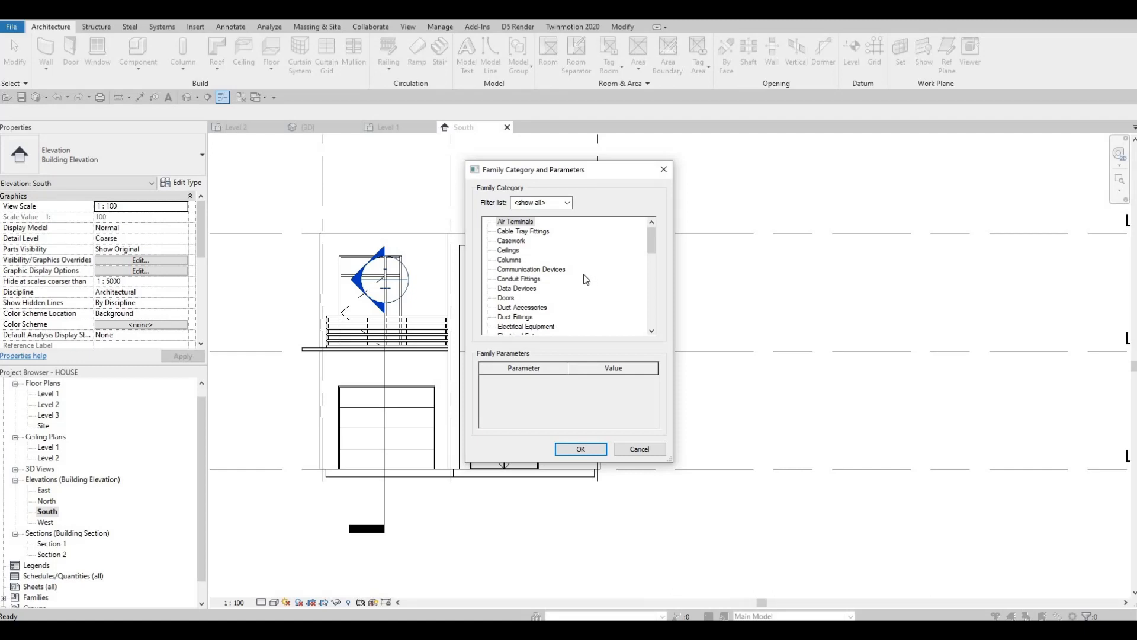
pyautogui.scroll(-3, 552, 281)
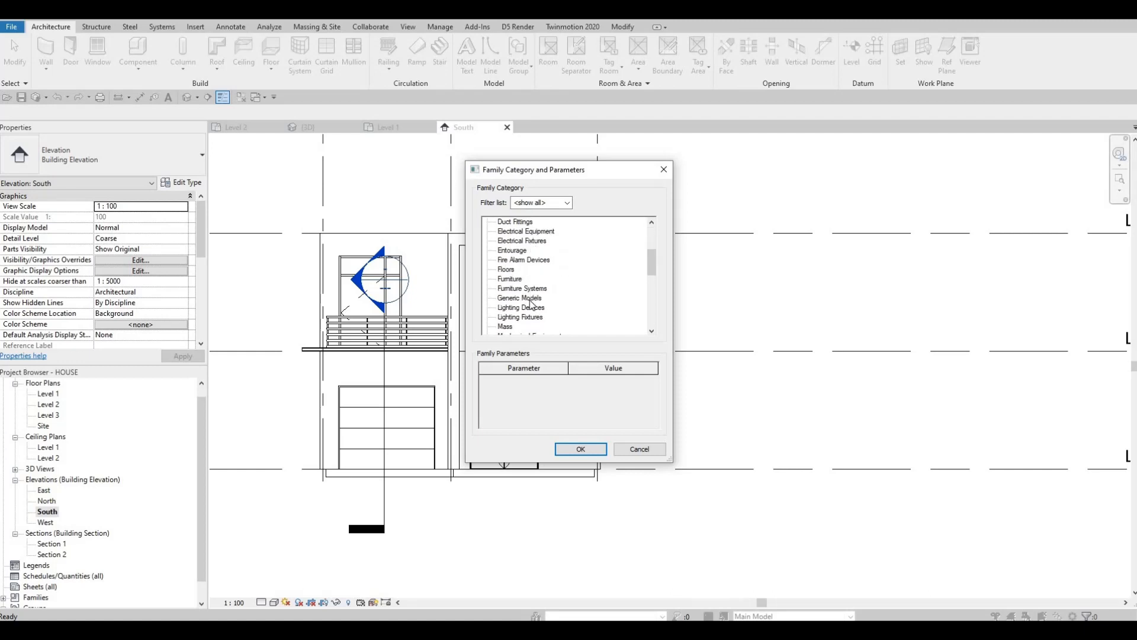
pyautogui.scroll(-2, 531, 303)
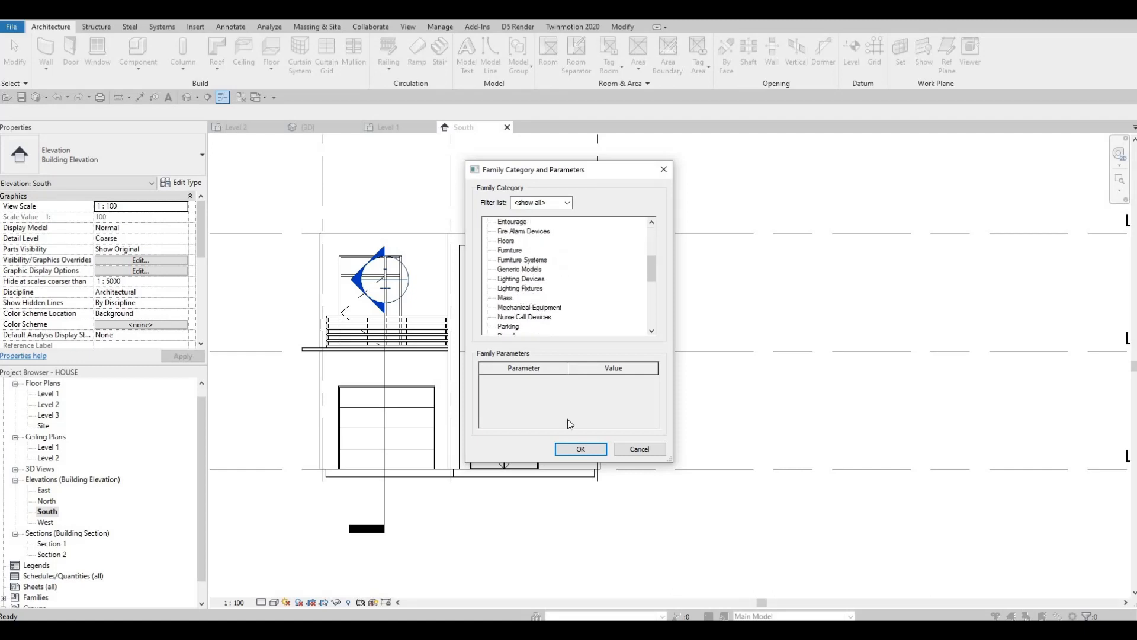
pyautogui.click(580, 448)
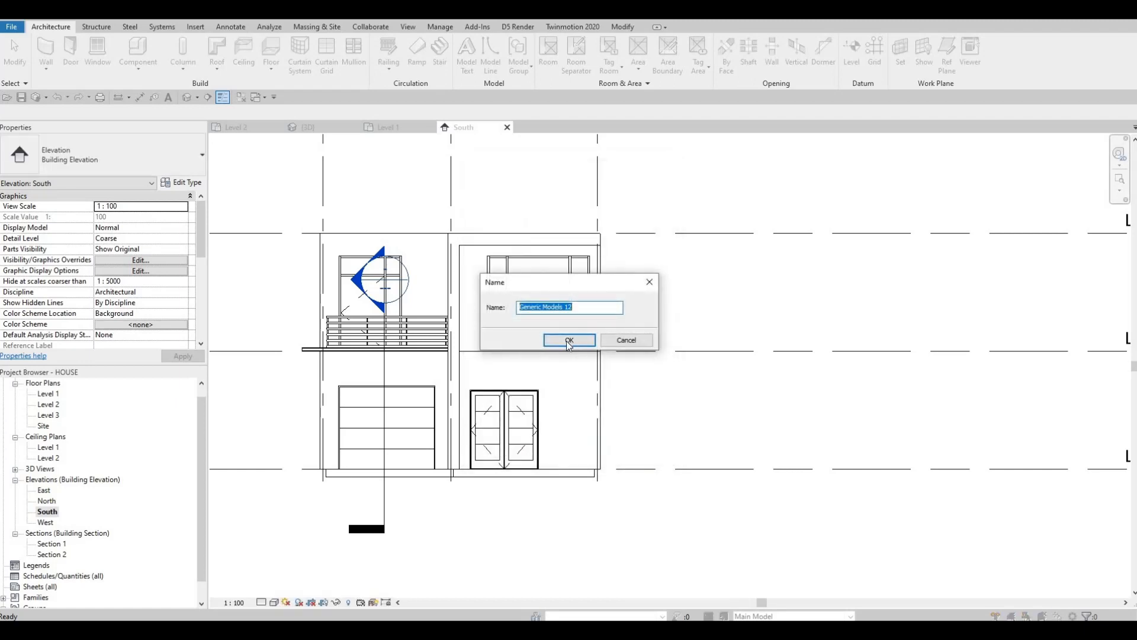
pyautogui.click(568, 340)
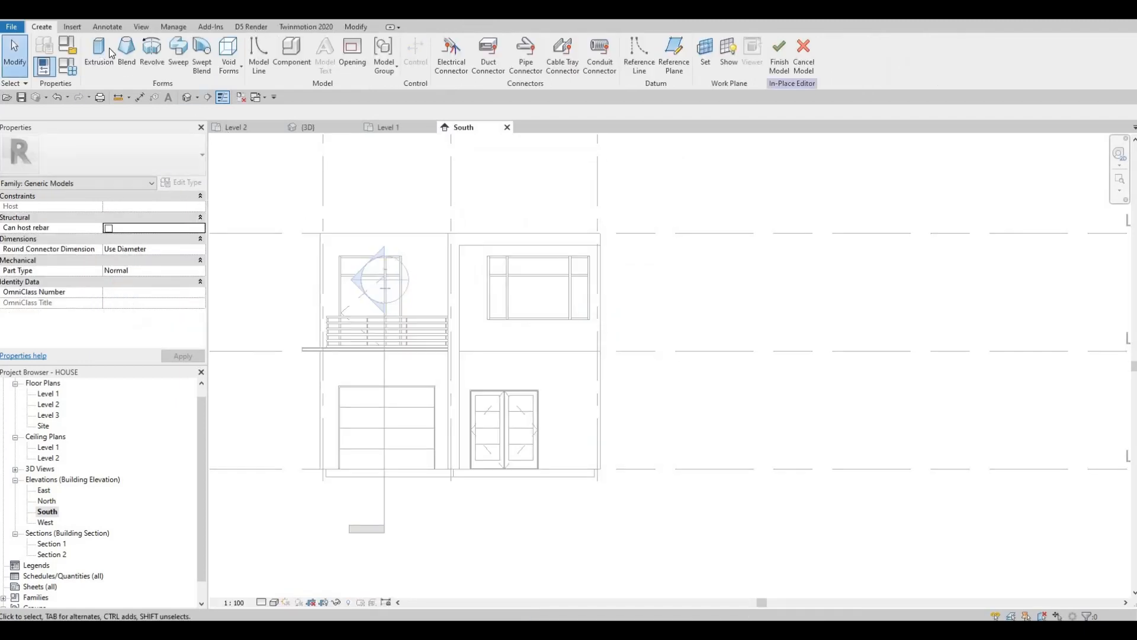
# Start an extrusion and pick the south exterior wall face as its work plane
pyautogui.click(705, 53)
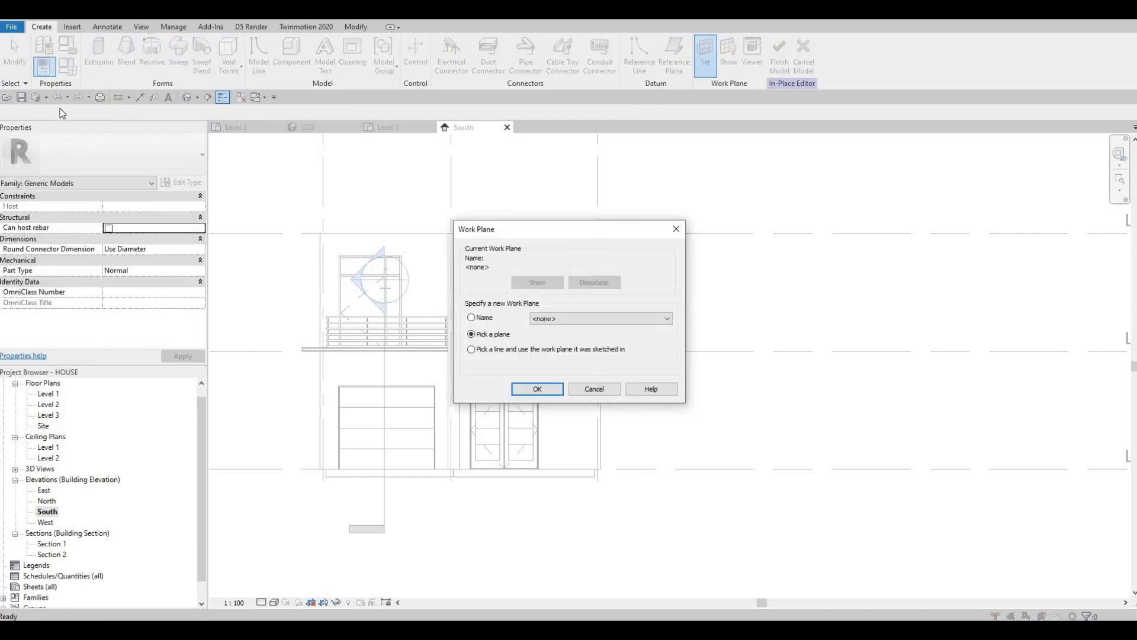
pyautogui.press('Escape')
pyautogui.click(107, 62)
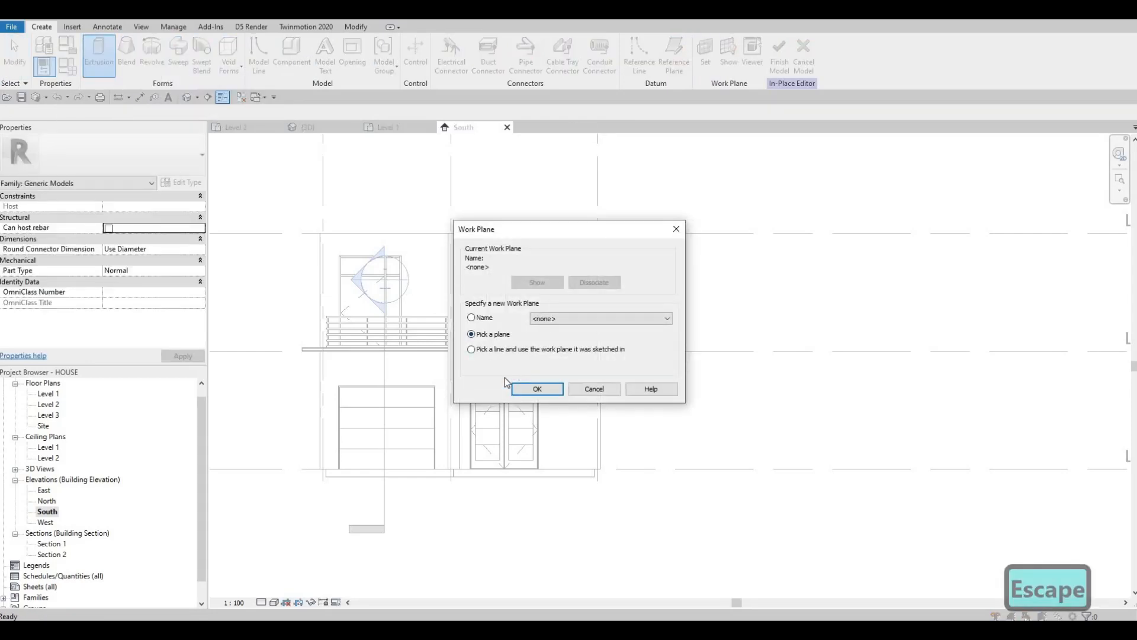
pyautogui.click(537, 389)
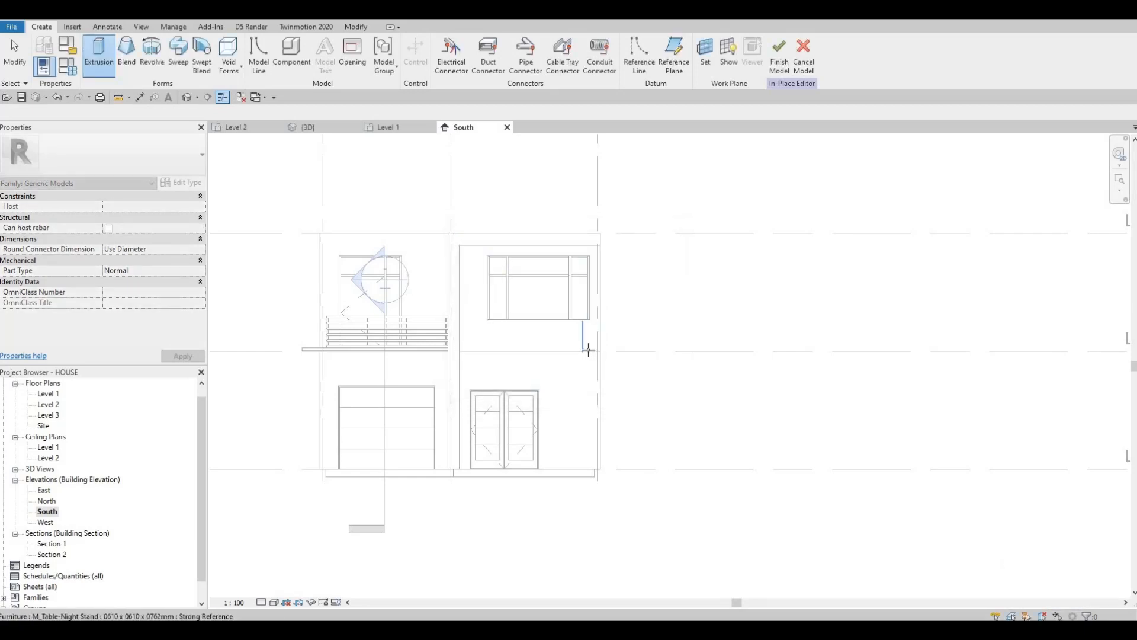
pyautogui.click(541, 340)
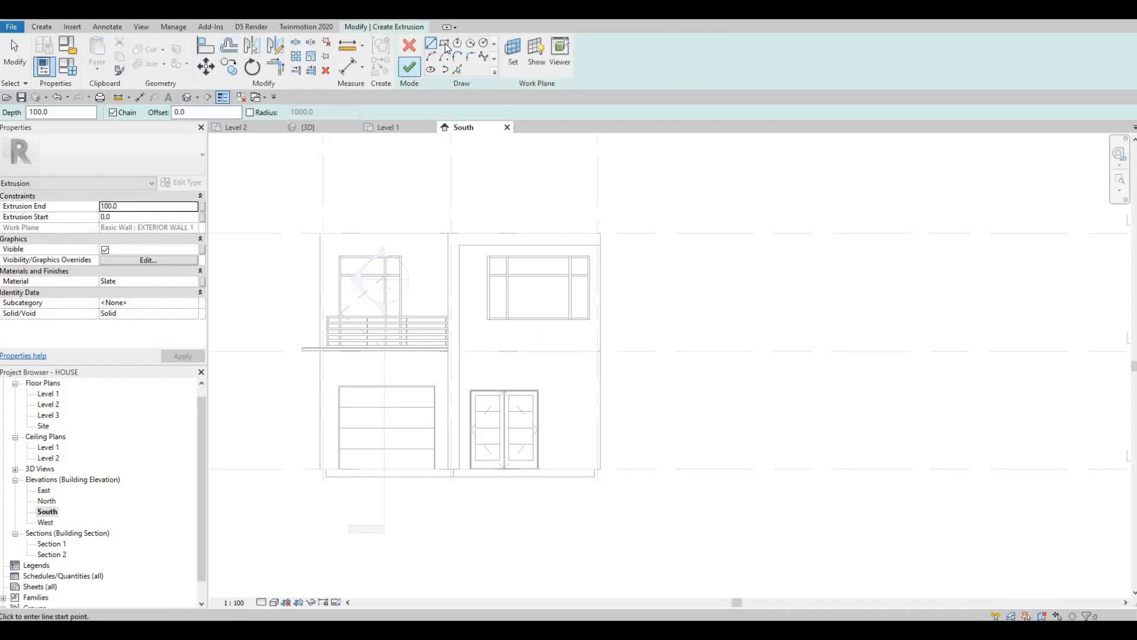
# Sketch two rectangles: a vertical strip about 710 mm by 3107 mm beside the window, and a horizontal band about 2867 mm long below it
pyautogui.scroll(2, 460, 278)
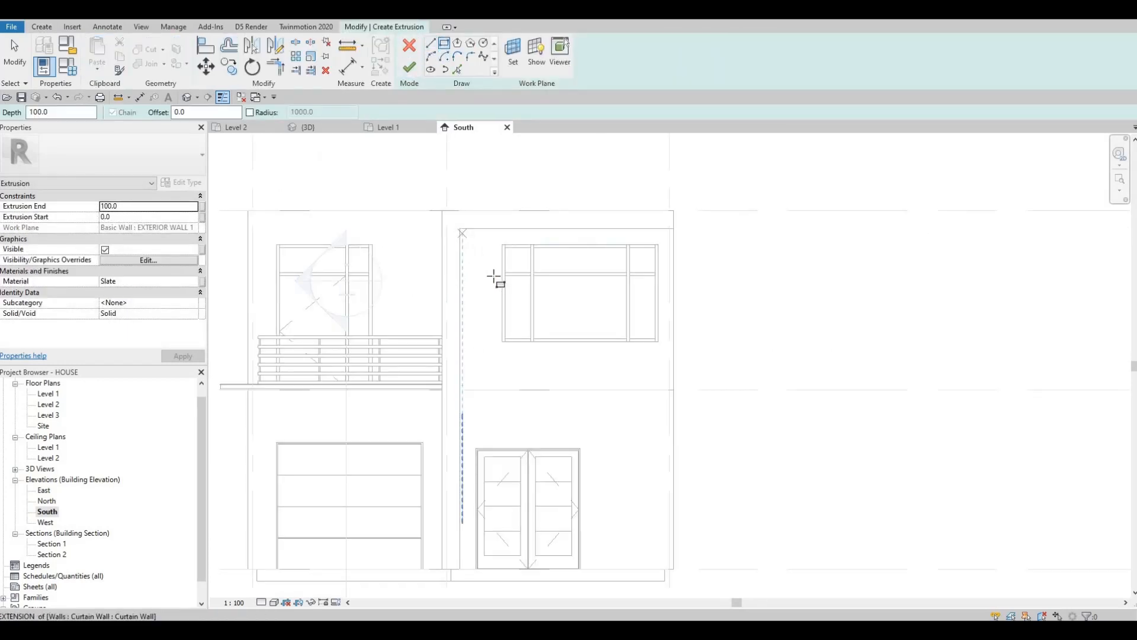
pyautogui.click(459, 228)
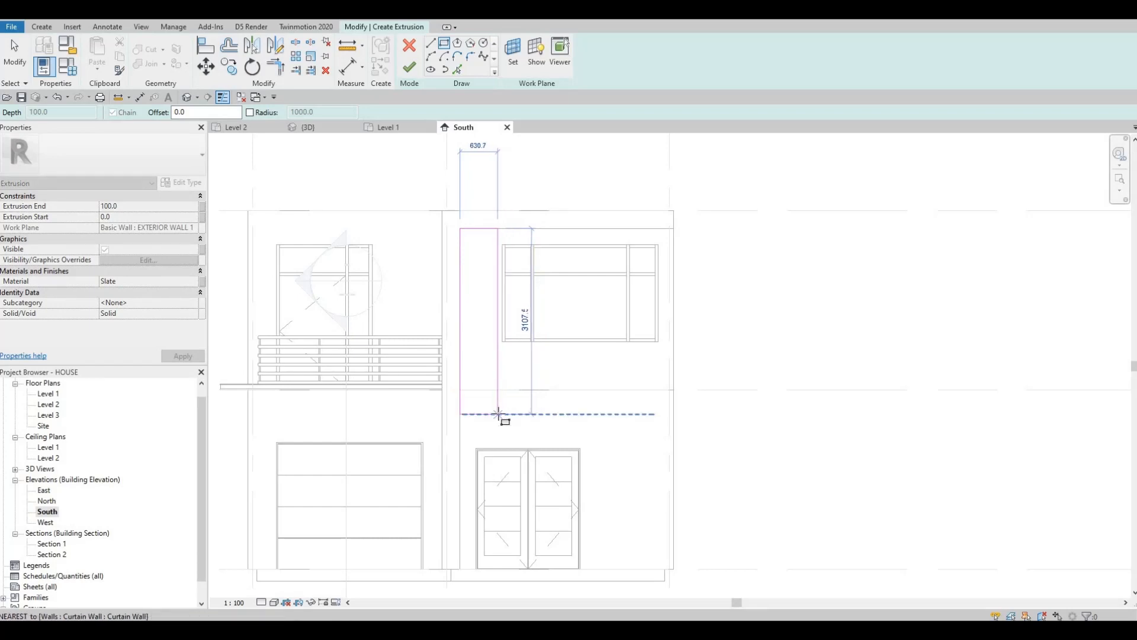
pyautogui.click(502, 413)
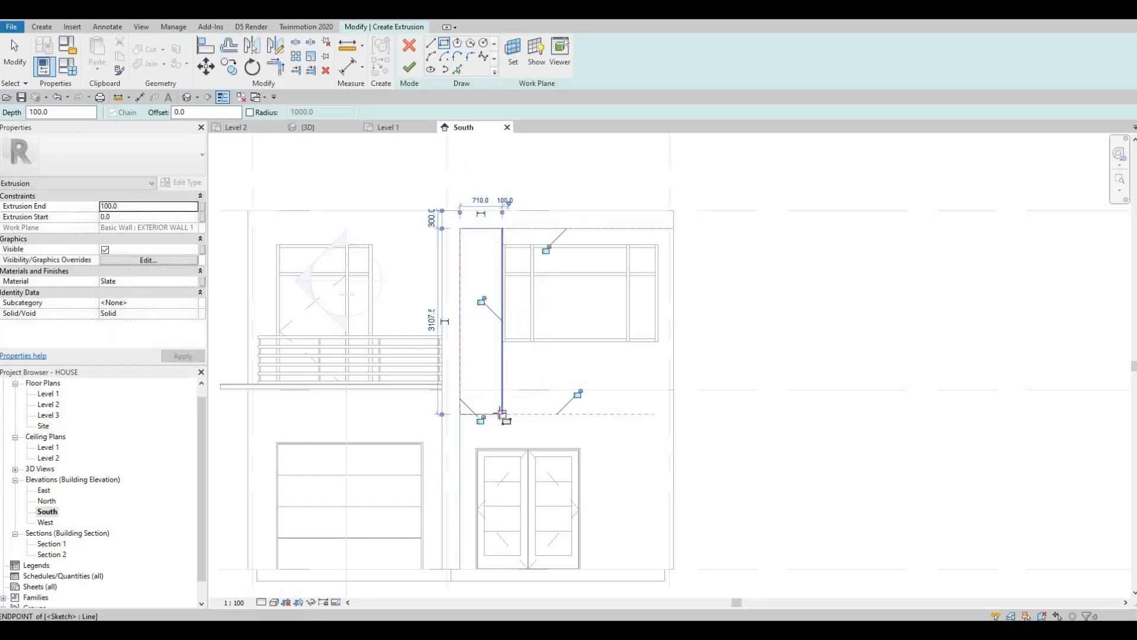
pyautogui.click(673, 378)
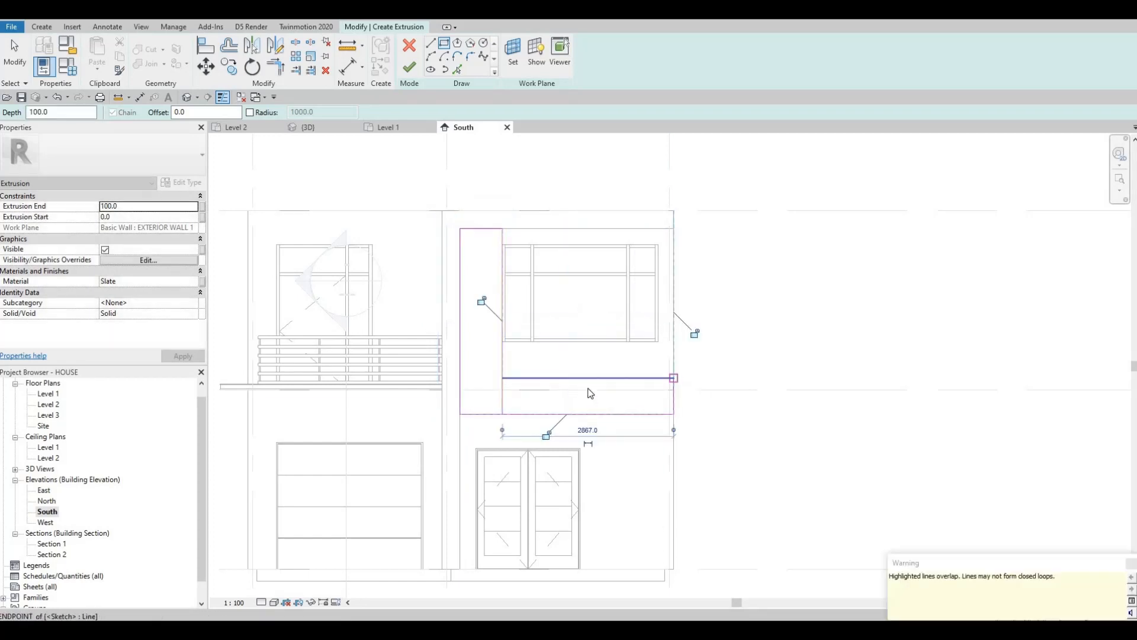
# Set the height of the horizontal band below the window to 600 mm
pyautogui.press('Escape')
pyautogui.press('Escape')
pyautogui.press('Escape')
pyautogui.click(592, 378)
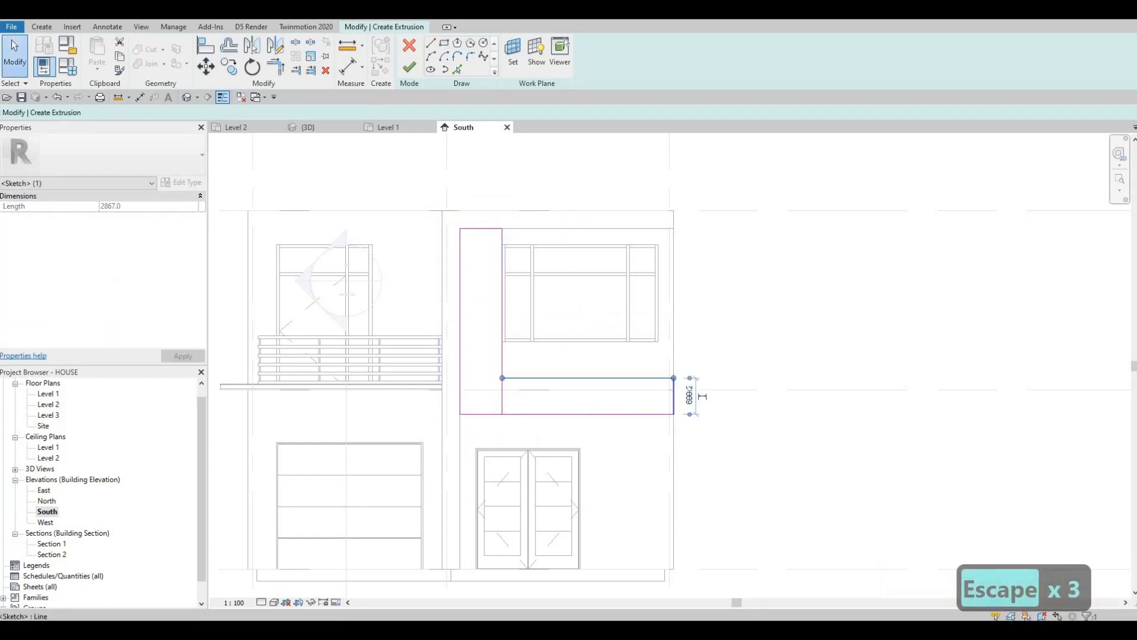
pyautogui.write('6')
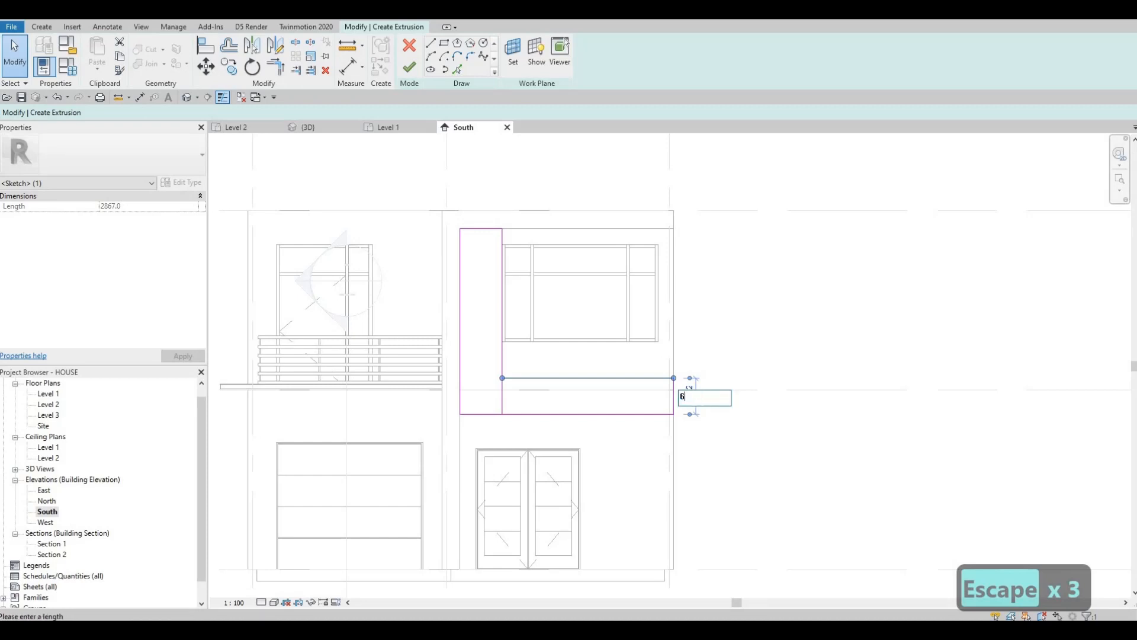
pyautogui.write('00')
pyautogui.press('Return')
pyautogui.press('Escape')
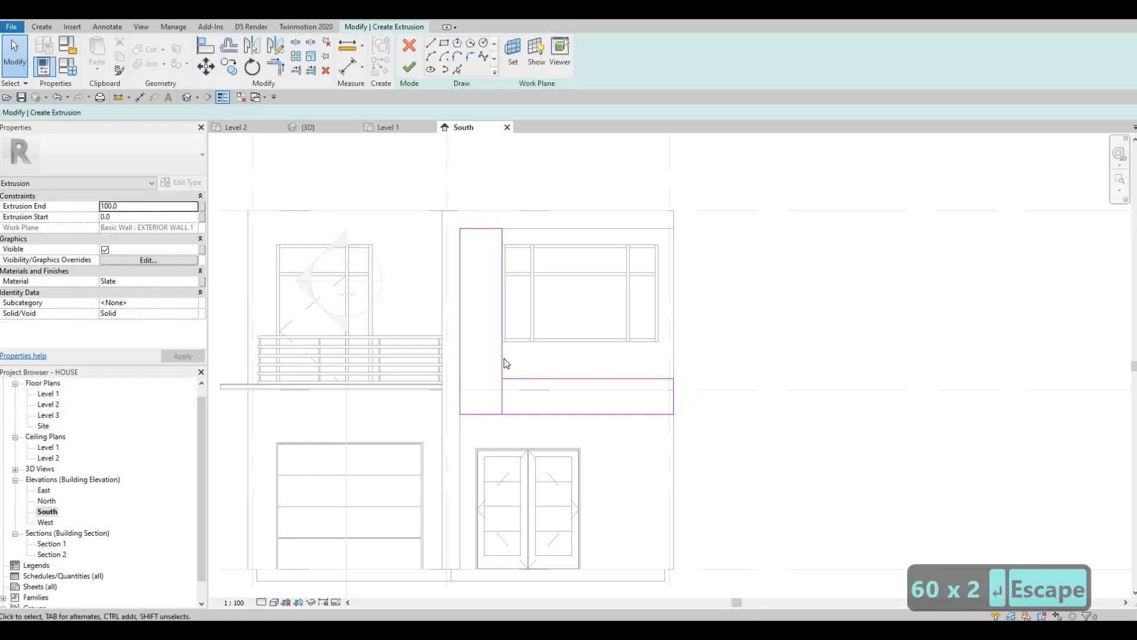
# Delete the short bottom line of the vertical strip and the short inner end line of the band
pyautogui.click(503, 361)
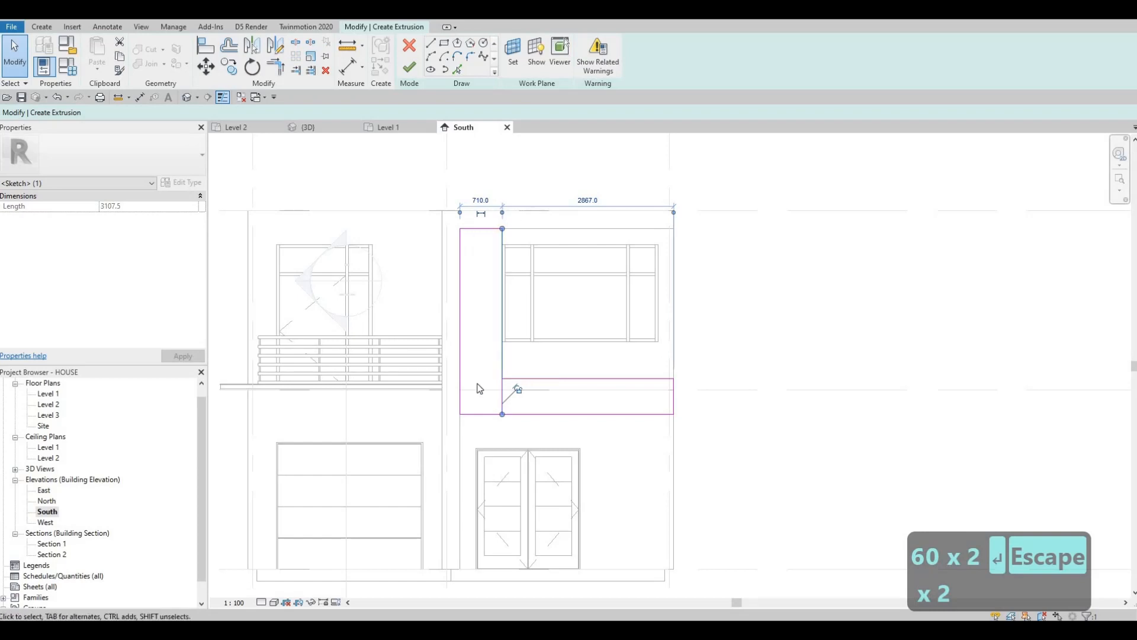
pyautogui.press('Escape')
pyautogui.press('Escape')
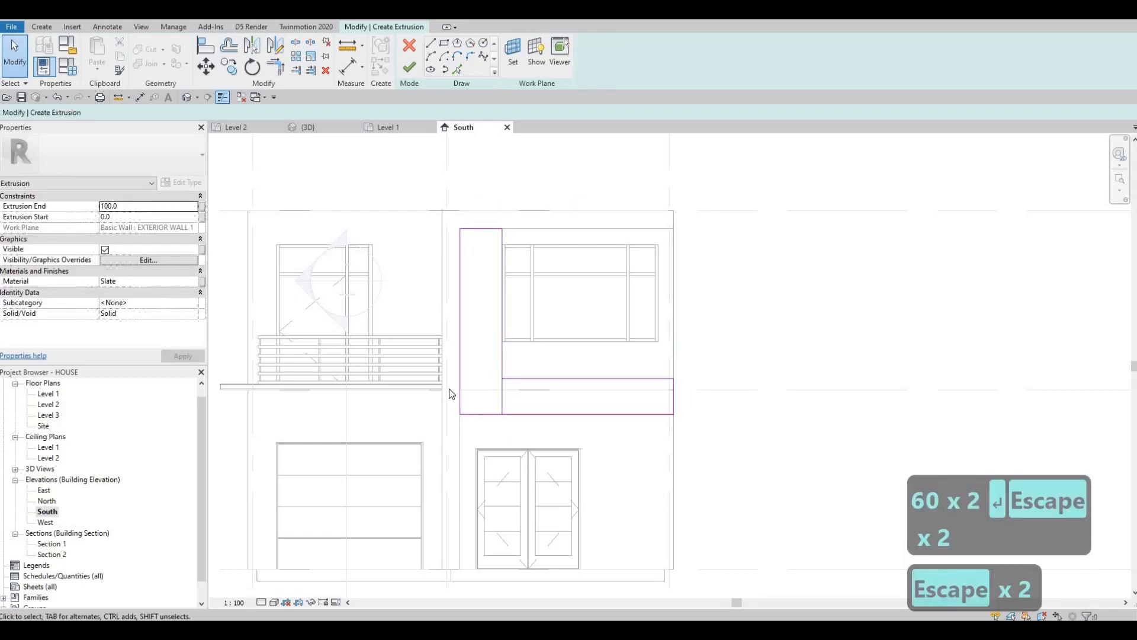
pyautogui.moveTo(446, 367)
pyautogui.mouseDown()
pyautogui.moveTo(542, 435)
pyautogui.moveTo(532, 434)
pyautogui.mouseUp()
pyautogui.press('Delete')
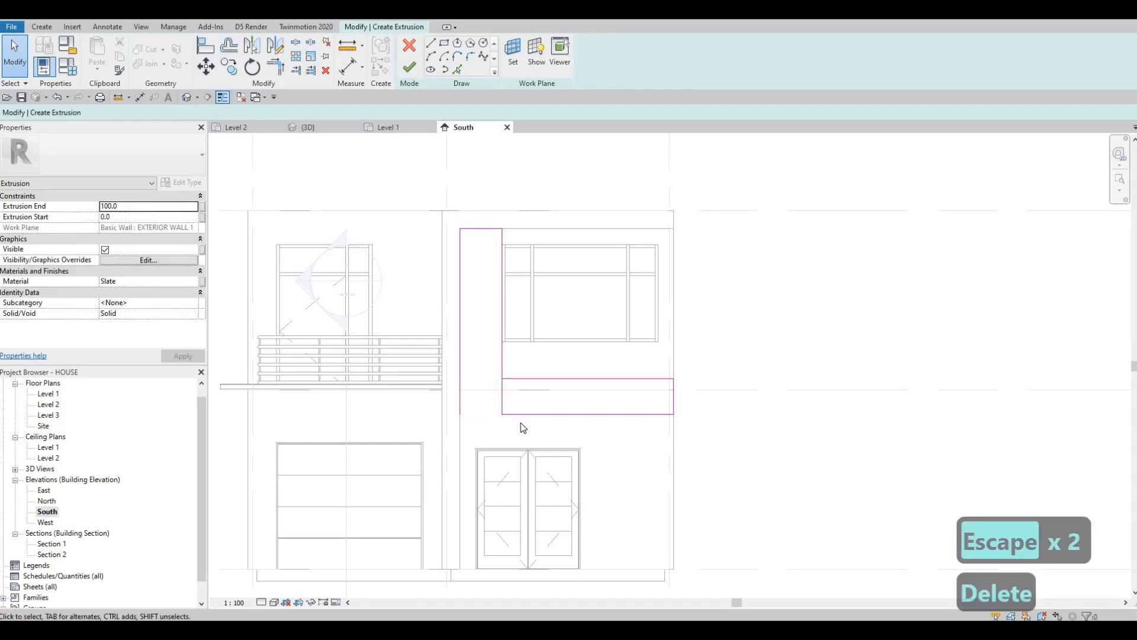
# Trim the strip and band sketch lines to each other so they form one closed L-shaped profile
pyautogui.press('t')
pyautogui.press('r')
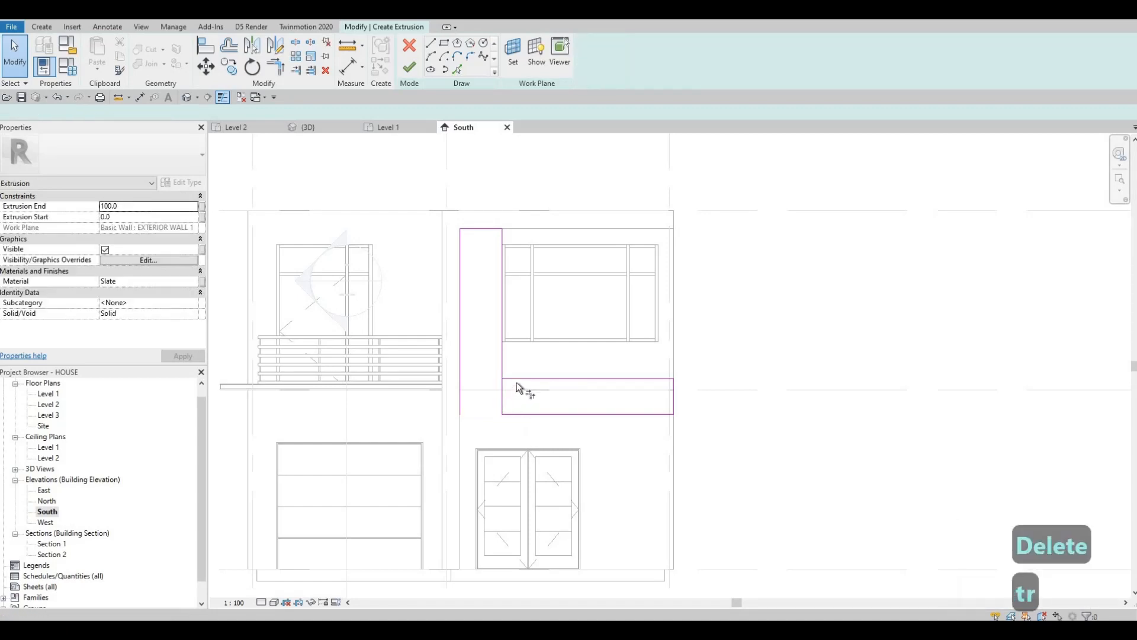
pyautogui.click(502, 358)
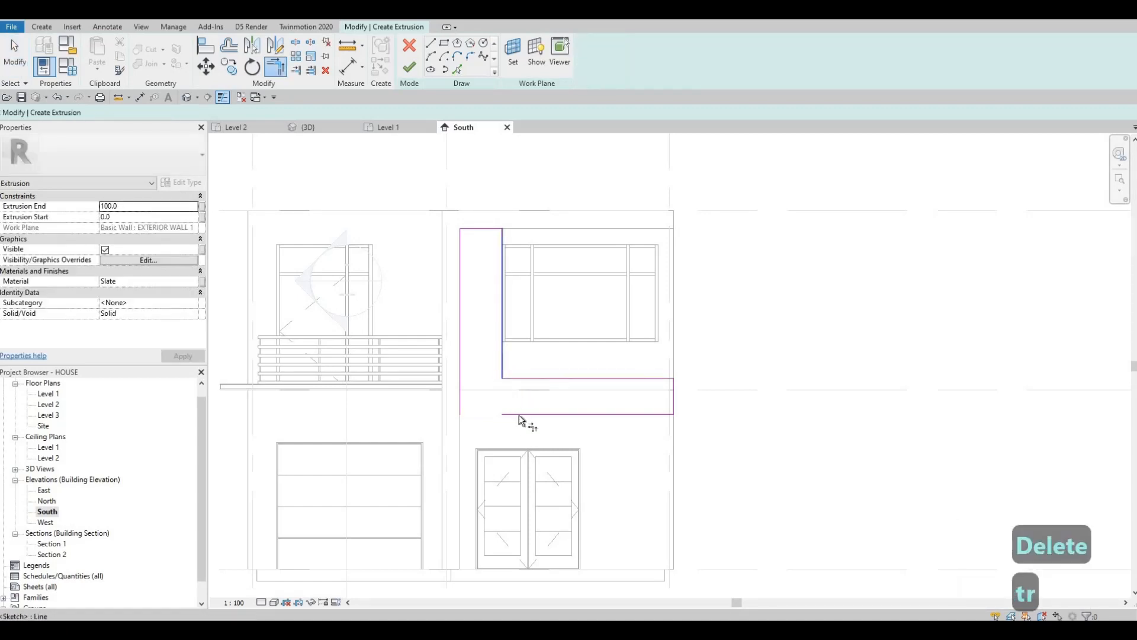
pyautogui.click(517, 415)
pyautogui.click(463, 384)
pyautogui.press('Escape')
pyautogui.press('Escape')
pyautogui.press('Escape')
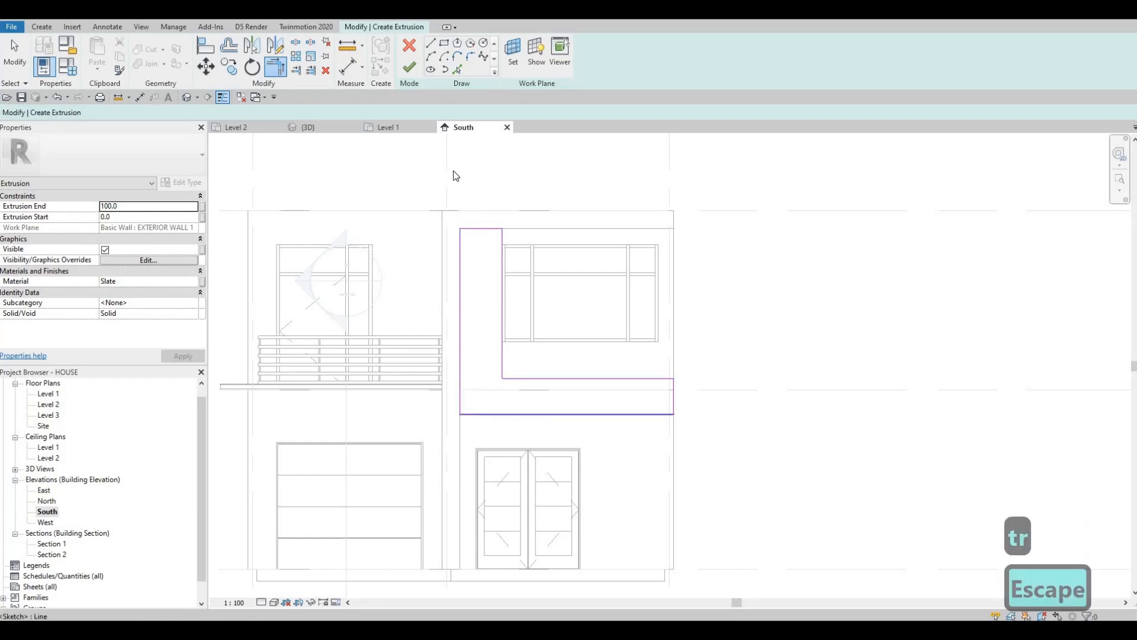
# Assign the Lauan, Meranti material from the AEC Materials Wood library to the extrusion and finish the sketch
pyautogui.click(190, 281)
pyautogui.click(193, 280)
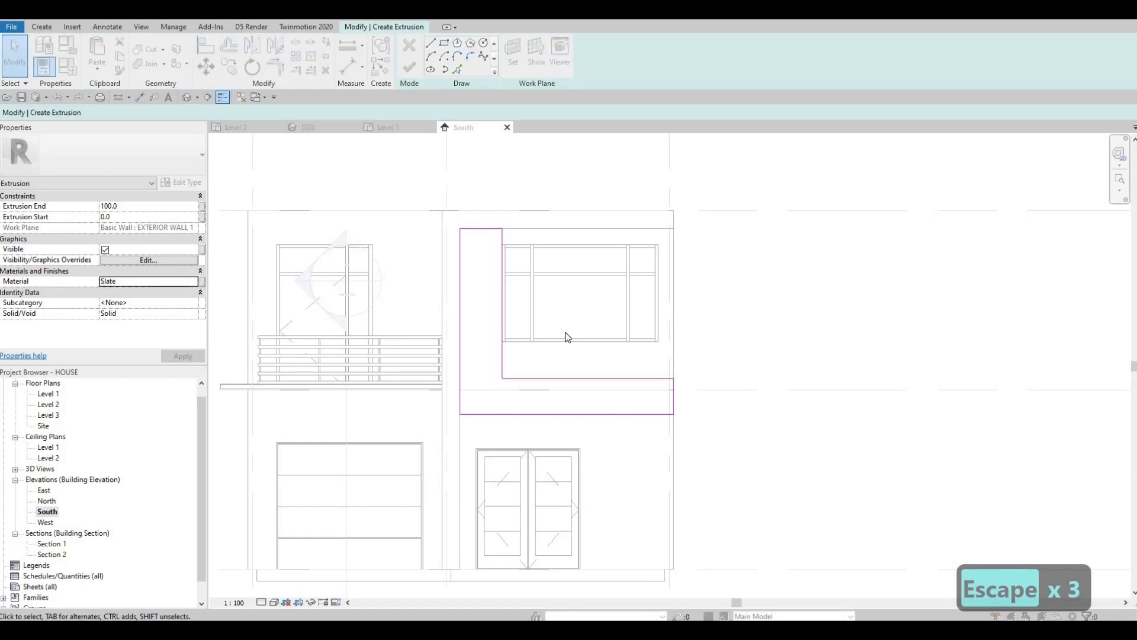
pyautogui.scroll(-3, 384, 361)
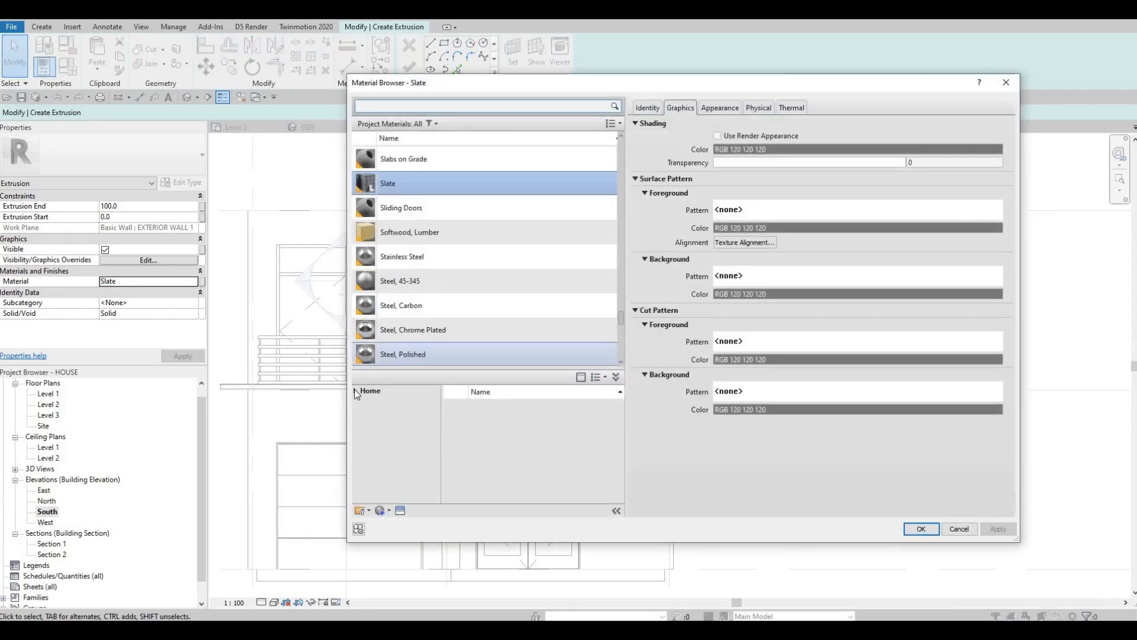
pyautogui.click(355, 391)
pyautogui.click(391, 413)
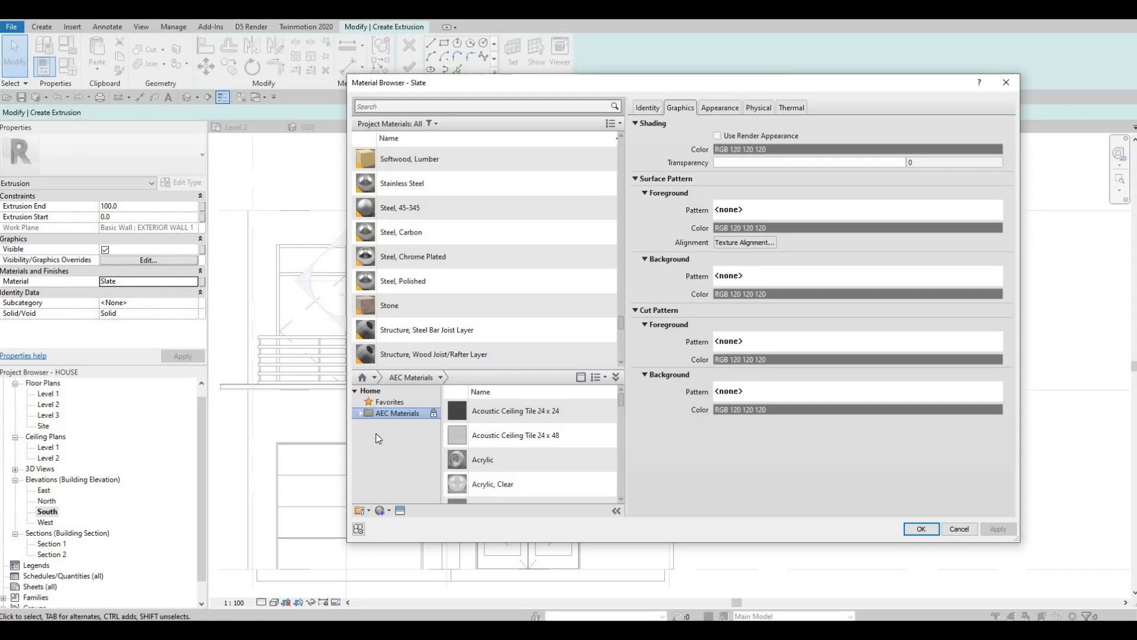
pyautogui.scroll(-3, 389, 469)
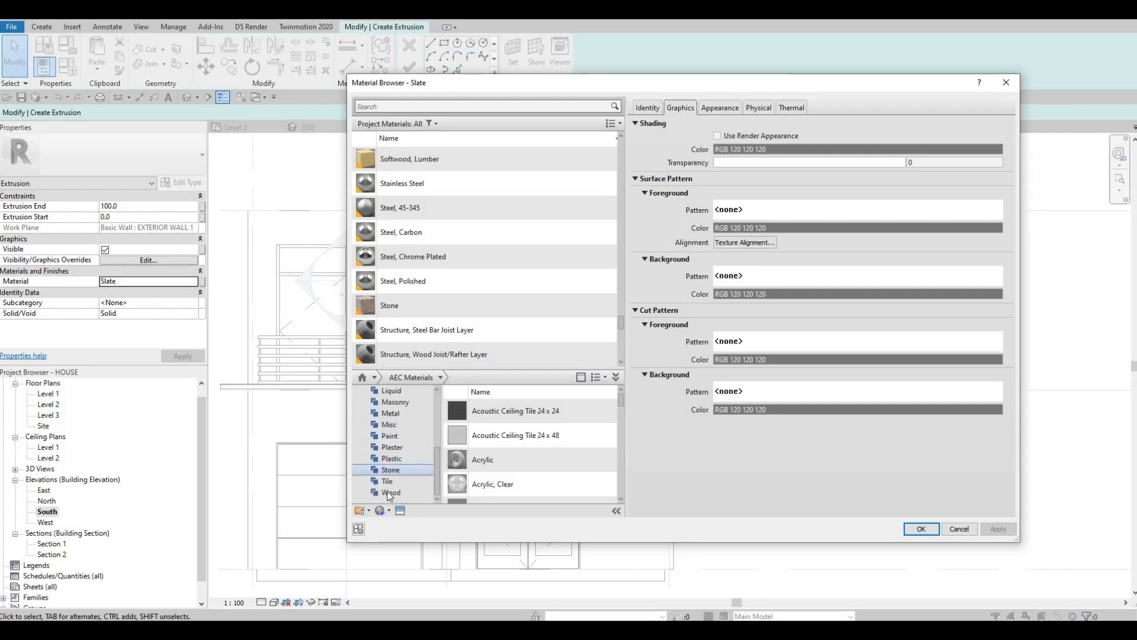
pyautogui.click(390, 492)
pyautogui.scroll(-3, 539, 450)
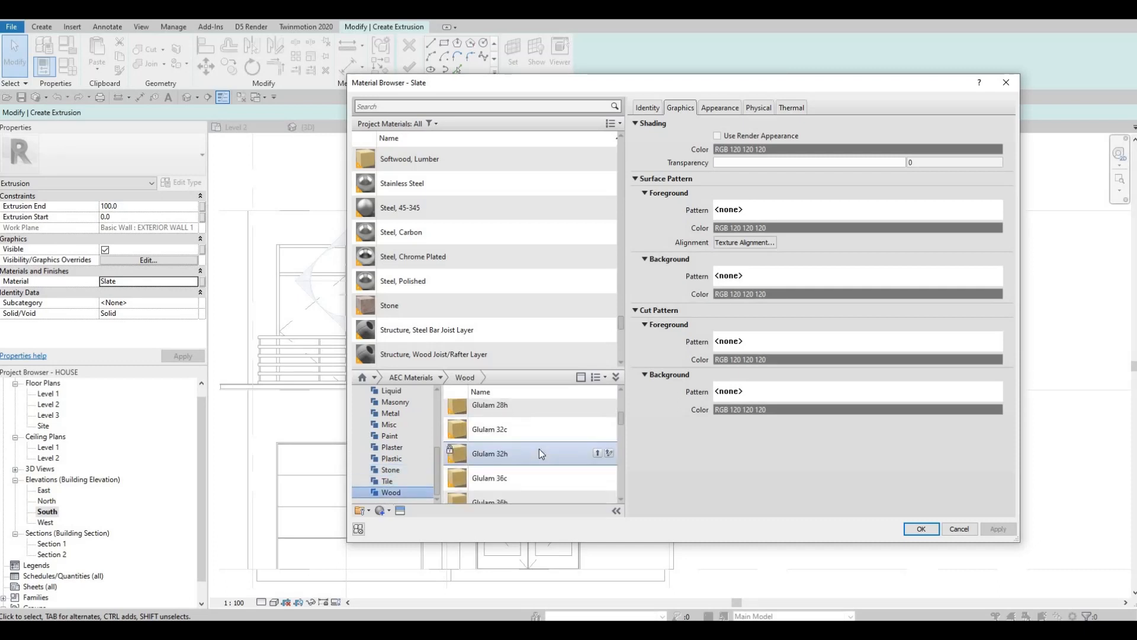
pyautogui.scroll(-3, 539, 449)
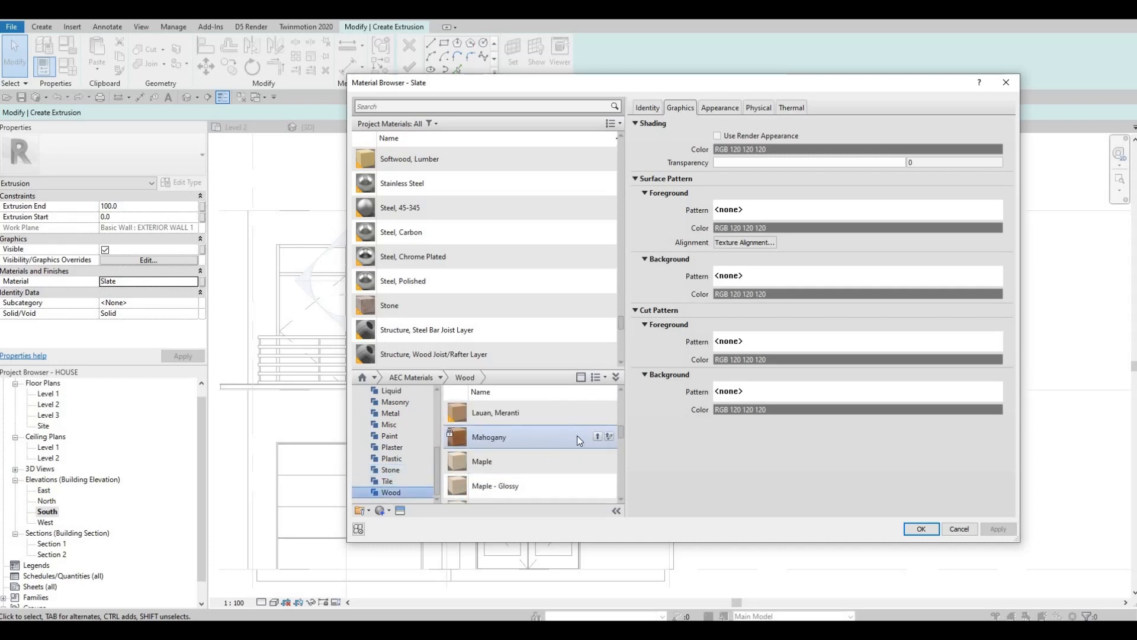
pyautogui.scroll(1, 578, 435)
pyautogui.click(598, 475)
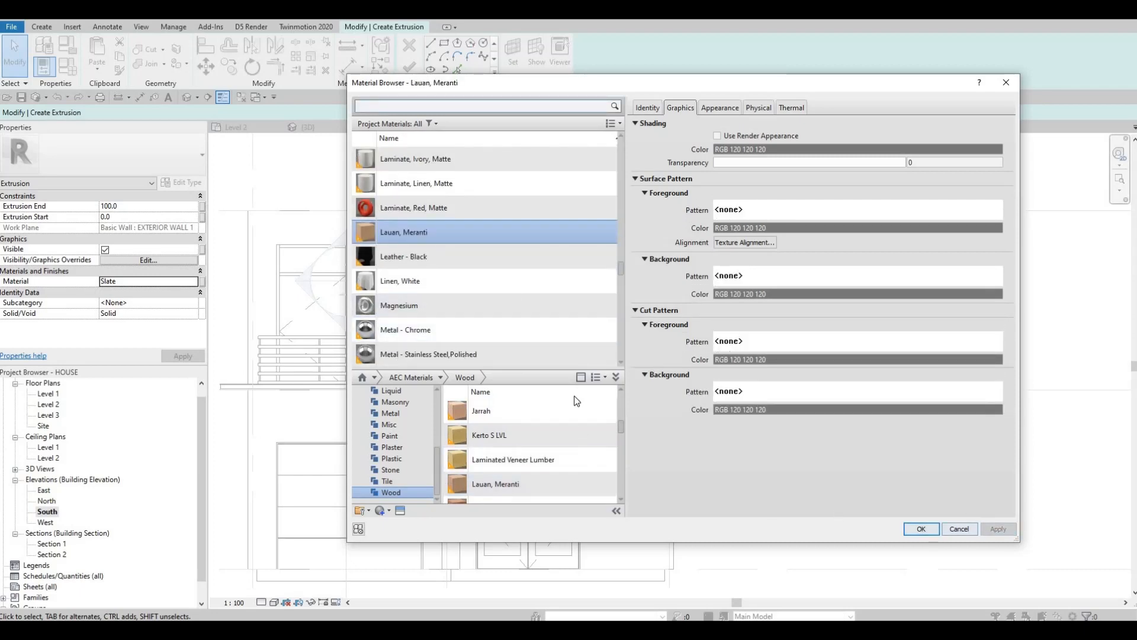
pyautogui.click(922, 528)
pyautogui.click(409, 67)
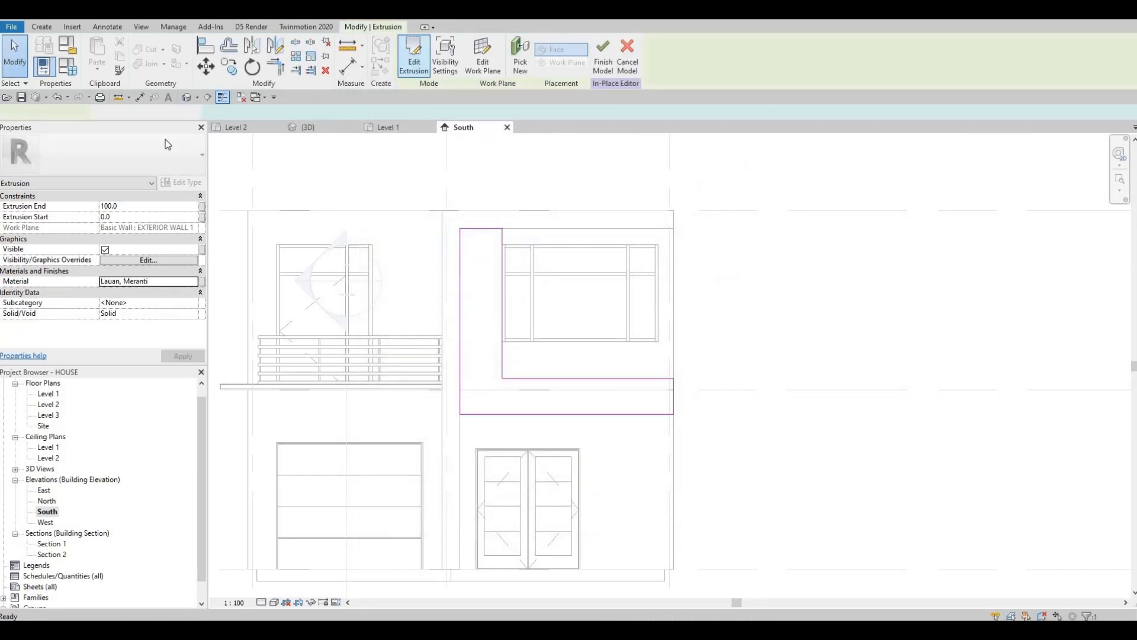
# In the 3D view, set the L-shaped extrusion's end to 200 and finish the in-place model
pyautogui.click(187, 97)
pyautogui.click(458, 353)
pyautogui.keyDown('shift'); pyautogui.moveTo(510, 396); pyautogui.dragTo(424, 417, button='middle'); pyautogui.keyUp('shift')
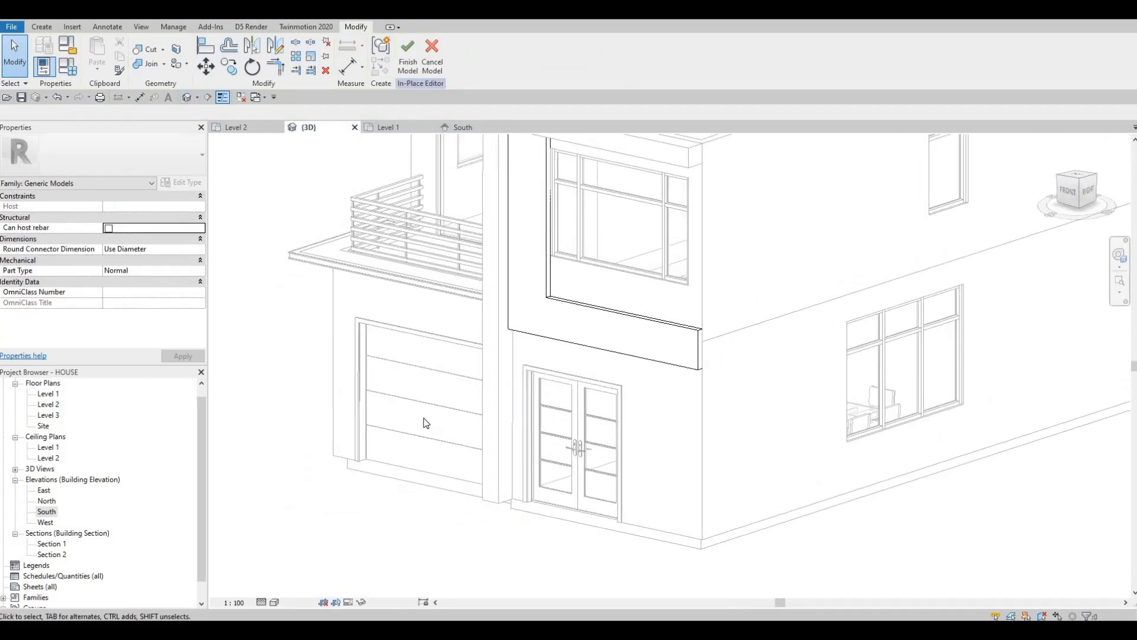
pyautogui.moveTo(551, 294); pyautogui.dragTo(420, 424, button='middle')
pyautogui.click(367, 359)
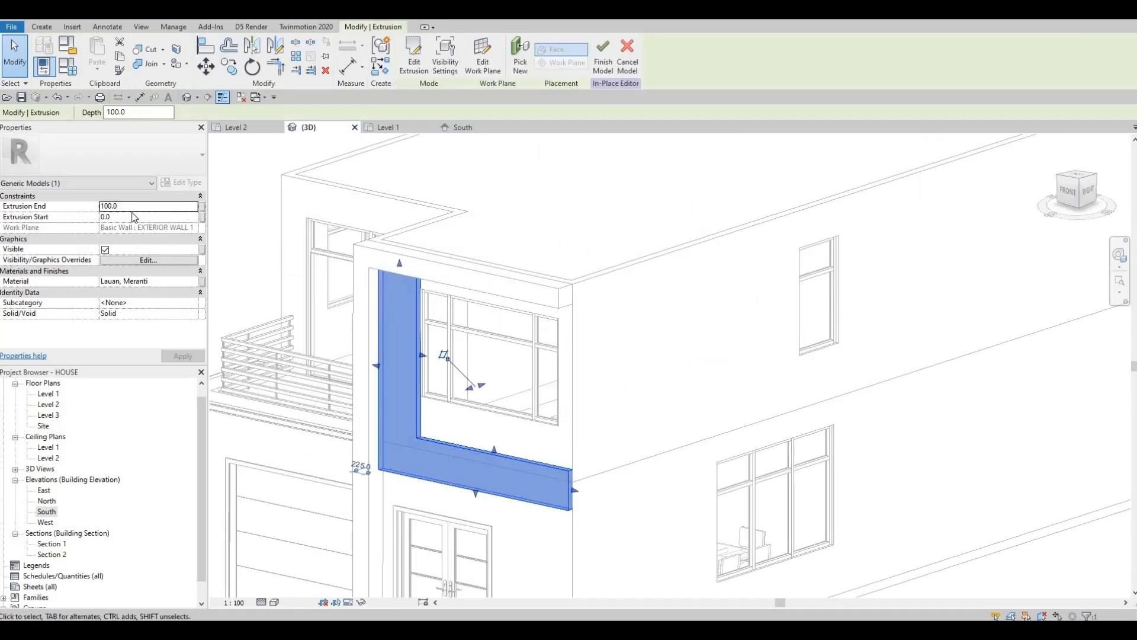
pyautogui.click(131, 203)
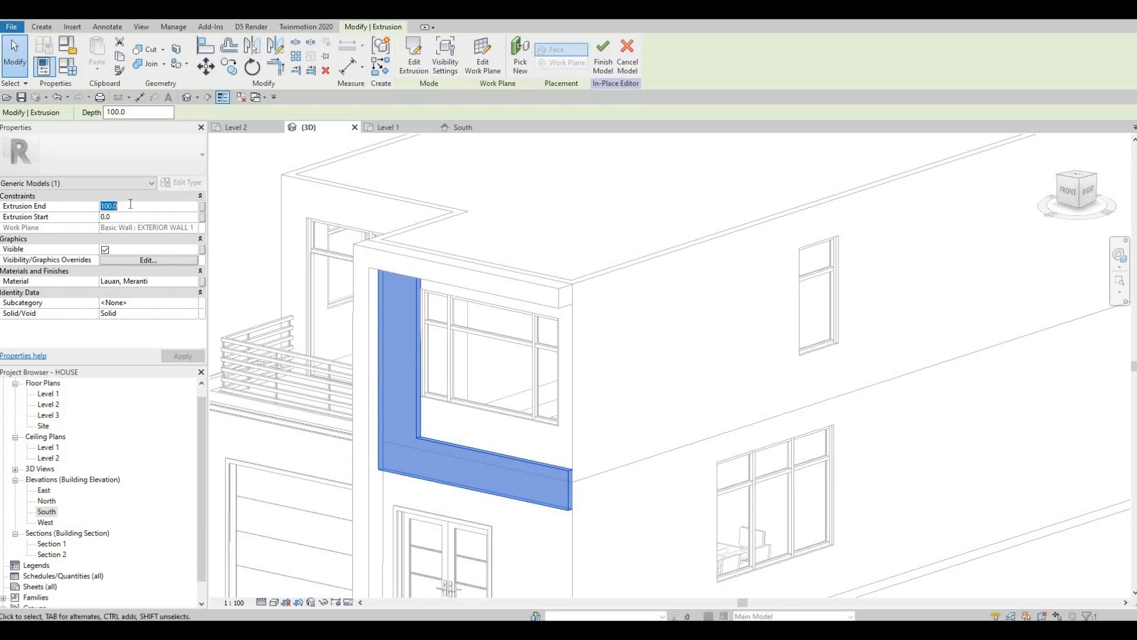
pyautogui.write('200')
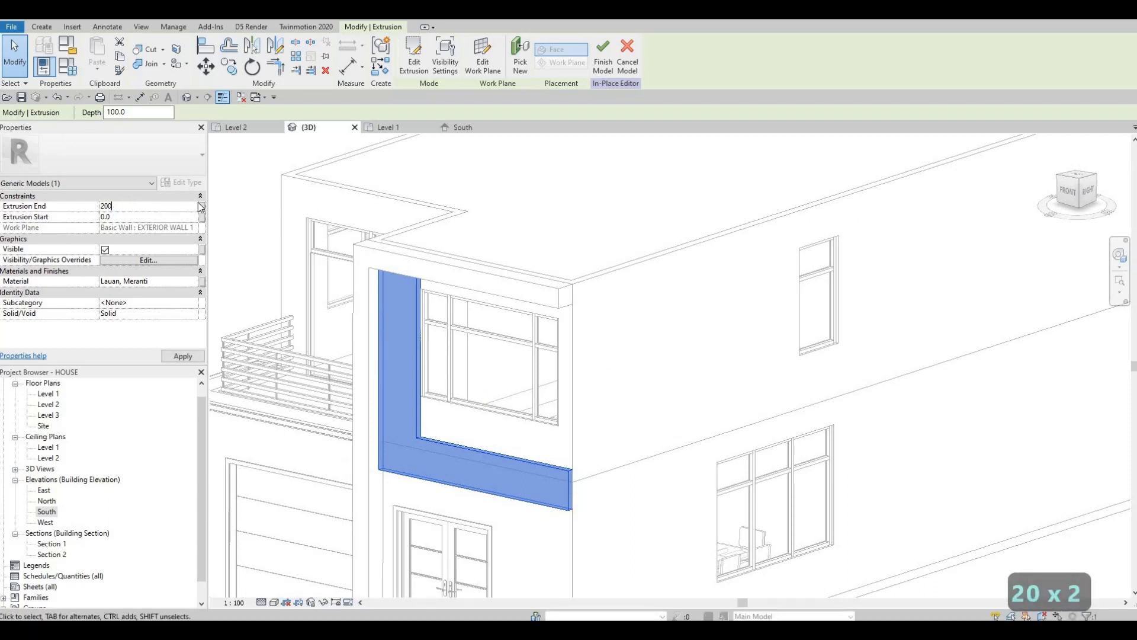
pyautogui.click(179, 357)
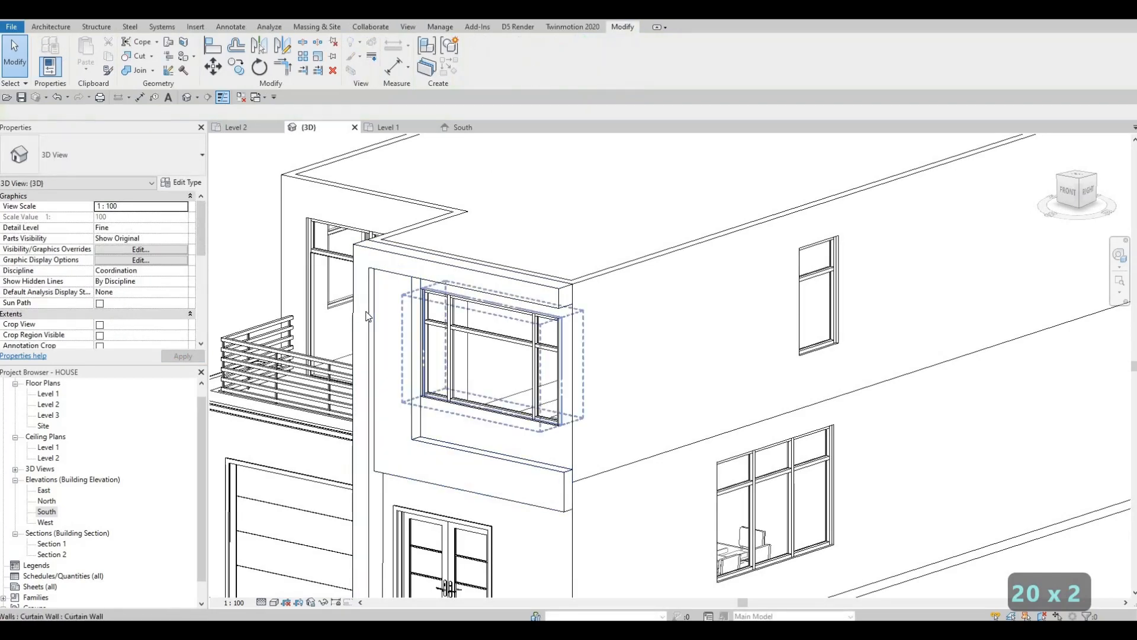
# Stretch the front face of the inverted-L frame along the roof edge and entrance corner further out from the facade
pyautogui.click(366, 378)
pyautogui.moveTo(451, 470); pyautogui.dragTo(460, 409, button='middle')
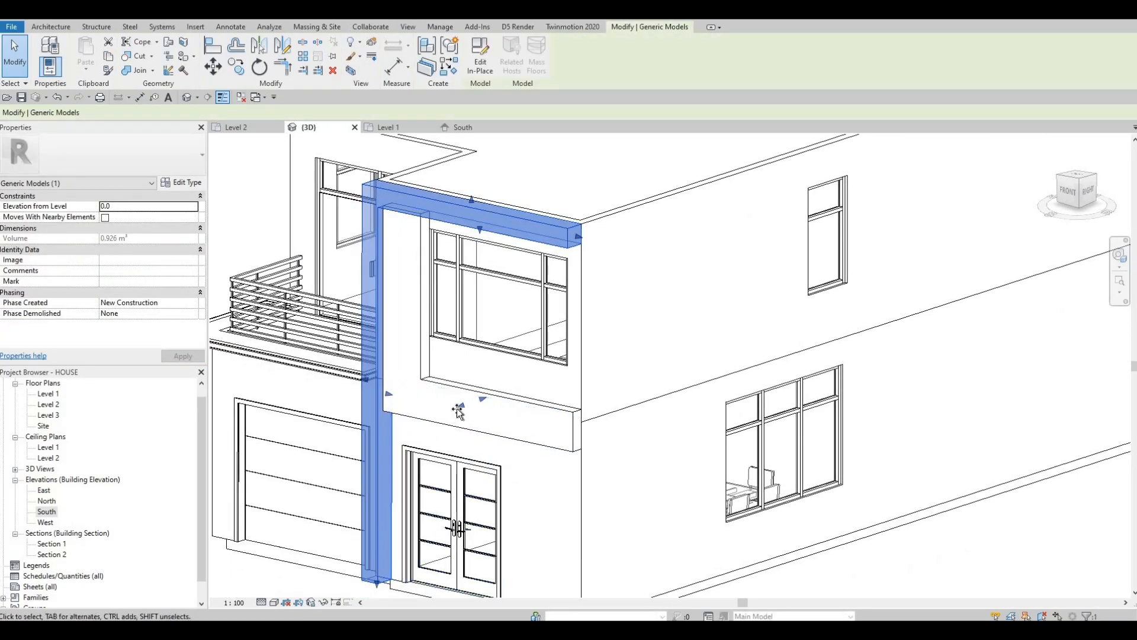
pyautogui.moveTo(460, 407); pyautogui.dragTo(442, 425)
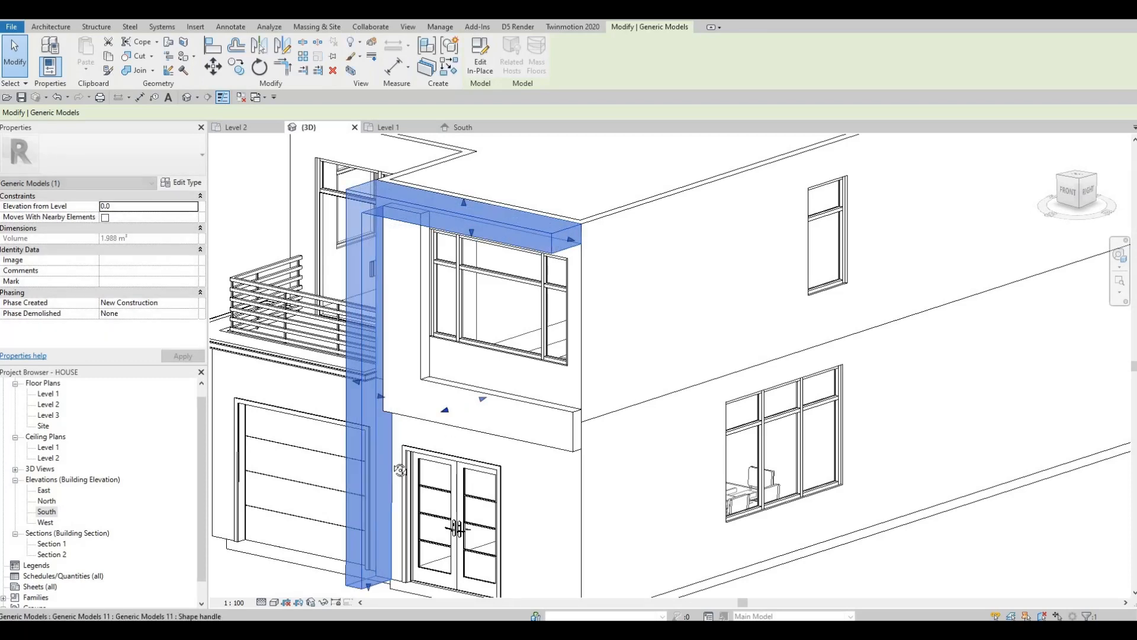
pyautogui.press('Escape')
pyautogui.keyDown('shift'); pyautogui.moveTo(441, 441); pyautogui.dragTo(551, 383, button='middle'); pyautogui.keyUp('shift')
pyautogui.scroll(-3, 533, 379)
pyautogui.keyDown('shift'); pyautogui.moveTo(447, 396); pyautogui.dragTo(348, 330, button='middle'); pyautogui.keyUp('shift')
pyautogui.scroll(-1, 356, 355)
pyautogui.keyDown('shift'); pyautogui.moveTo(356, 376); pyautogui.dragTo(341, 409, button='middle'); pyautogui.keyUp('shift')
pyautogui.keyDown('shift'); pyautogui.moveTo(490, 331); pyautogui.dragTo(421, 345, button='middle'); pyautogui.keyUp('shift')
pyautogui.scroll(2, 437, 346)
pyautogui.scroll(2, 421, 343)
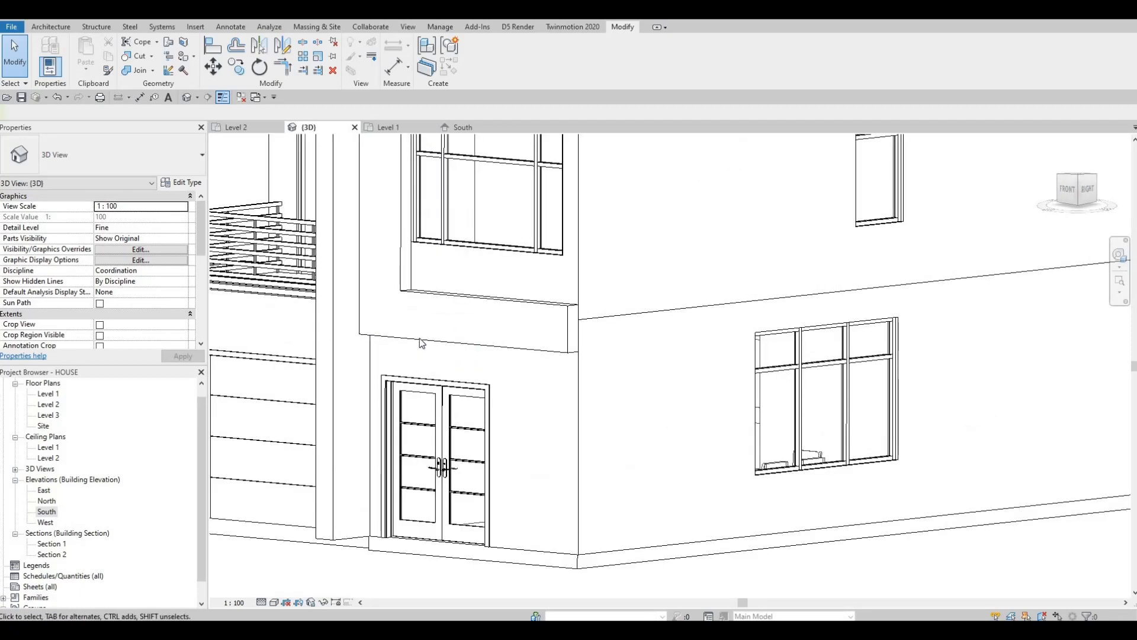
# Stretch the front face of the Meranti L-shaped band around the upper window outward from the facade
pyautogui.click(429, 261)
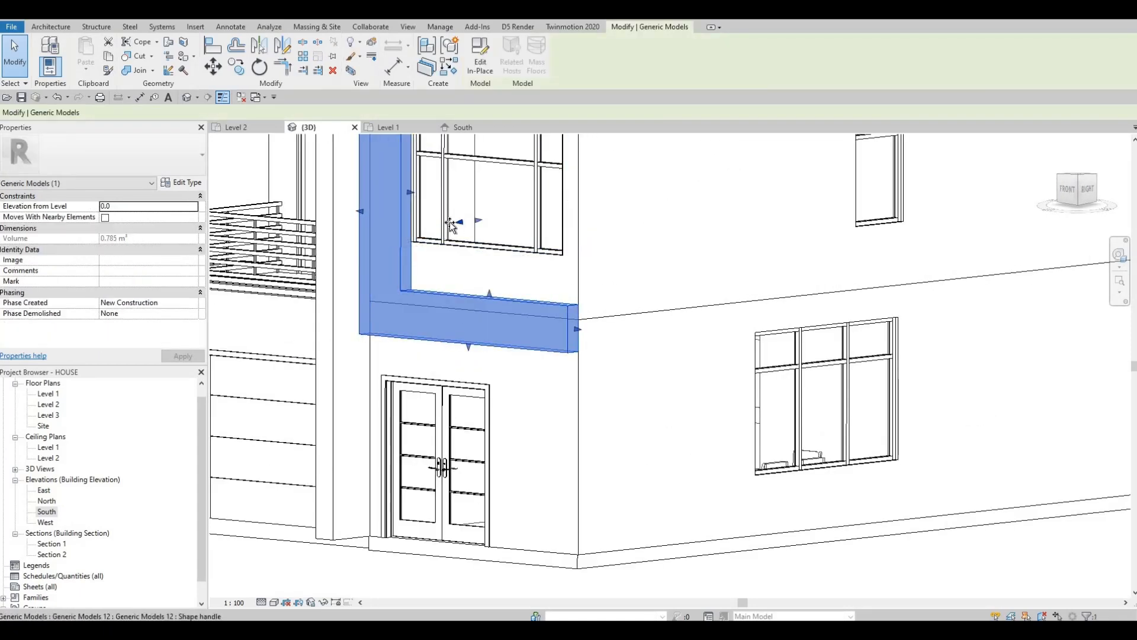
pyautogui.moveTo(458, 222); pyautogui.dragTo(446, 224)
pyautogui.keyDown('shift'); pyautogui.moveTo(501, 254); pyautogui.dragTo(268, 336, button='middle'); pyautogui.keyUp('shift')
pyautogui.press('Escape')
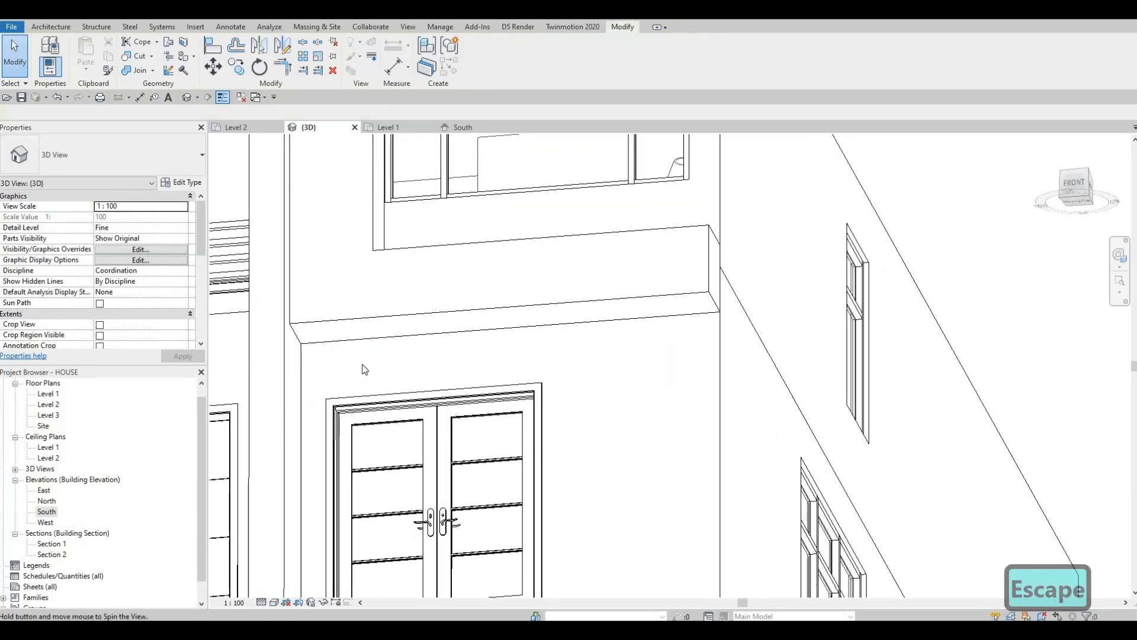
pyautogui.keyDown('shift'); pyautogui.moveTo(409, 367); pyautogui.dragTo(278, 350, button='middle'); pyautogui.keyUp('shift')
pyautogui.scroll(1, 544, 353)
pyautogui.keyDown('shift'); pyautogui.moveTo(543, 350); pyautogui.dragTo(541, 360, button='middle'); pyautogui.keyUp('shift')
pyautogui.scroll(-5, 541, 362)
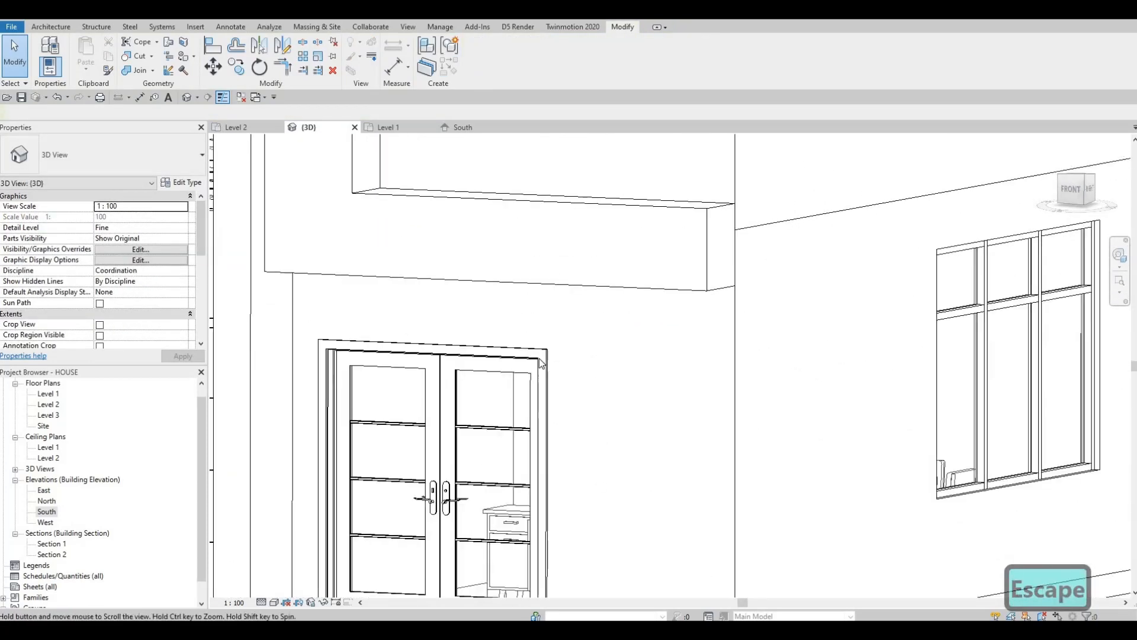
pyautogui.keyDown('shift'); pyautogui.moveTo(509, 293); pyautogui.dragTo(489, 291, button='middle'); pyautogui.keyUp('shift')
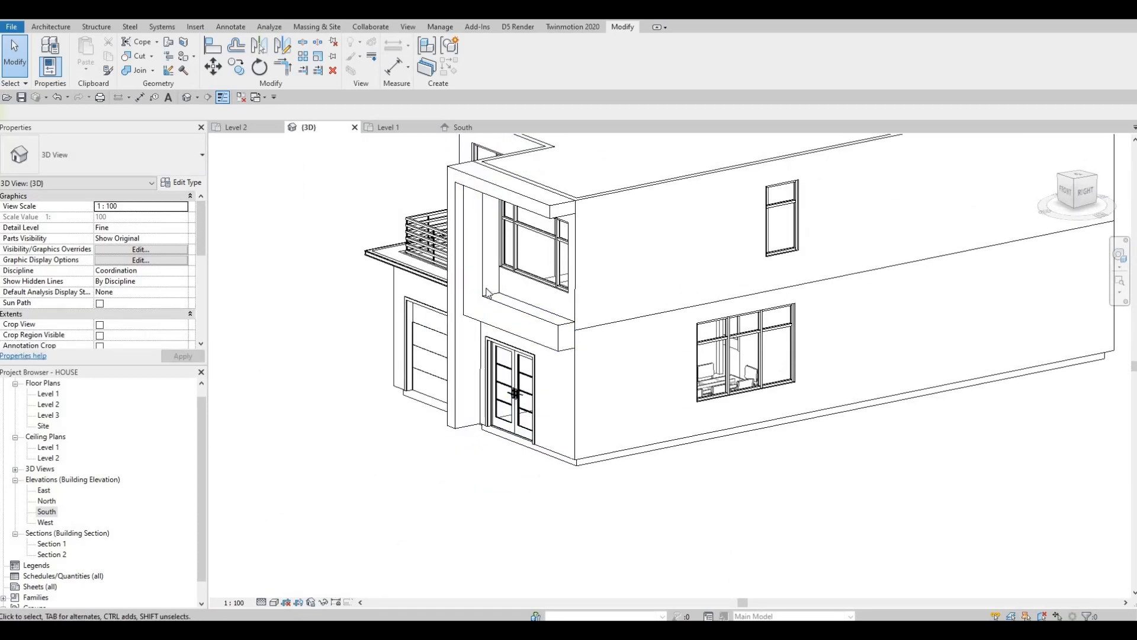
# Pull the front face of the L-shaped band slightly back towards the wall to reduce its depth
pyautogui.click(539, 309)
pyautogui.scroll(1, 515, 260)
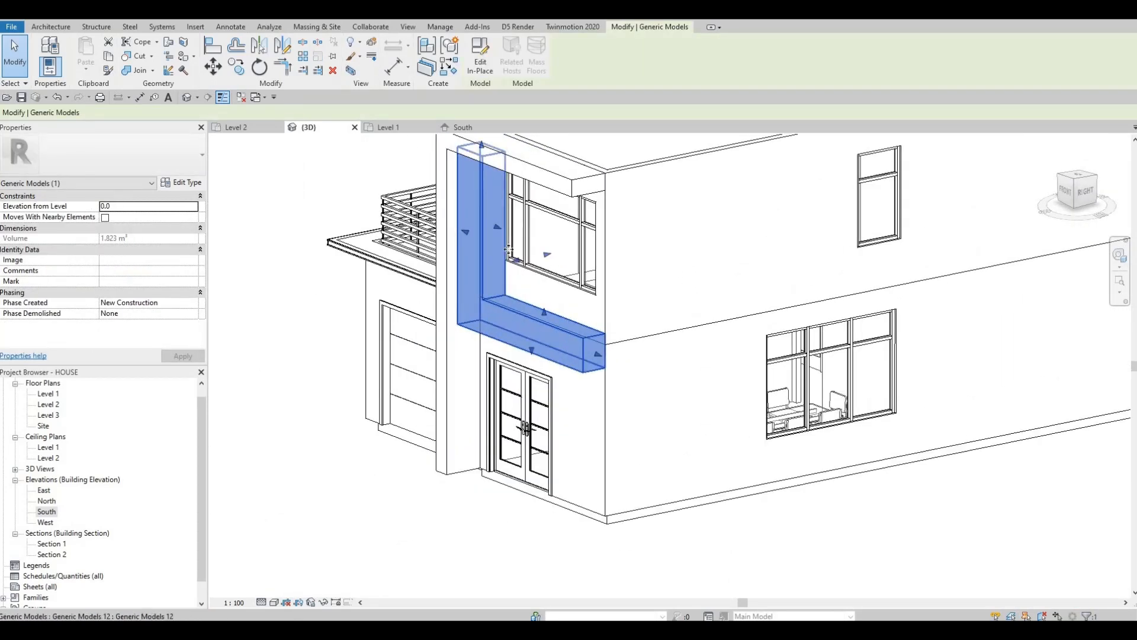
pyautogui.moveTo(516, 261); pyautogui.dragTo(515, 267)
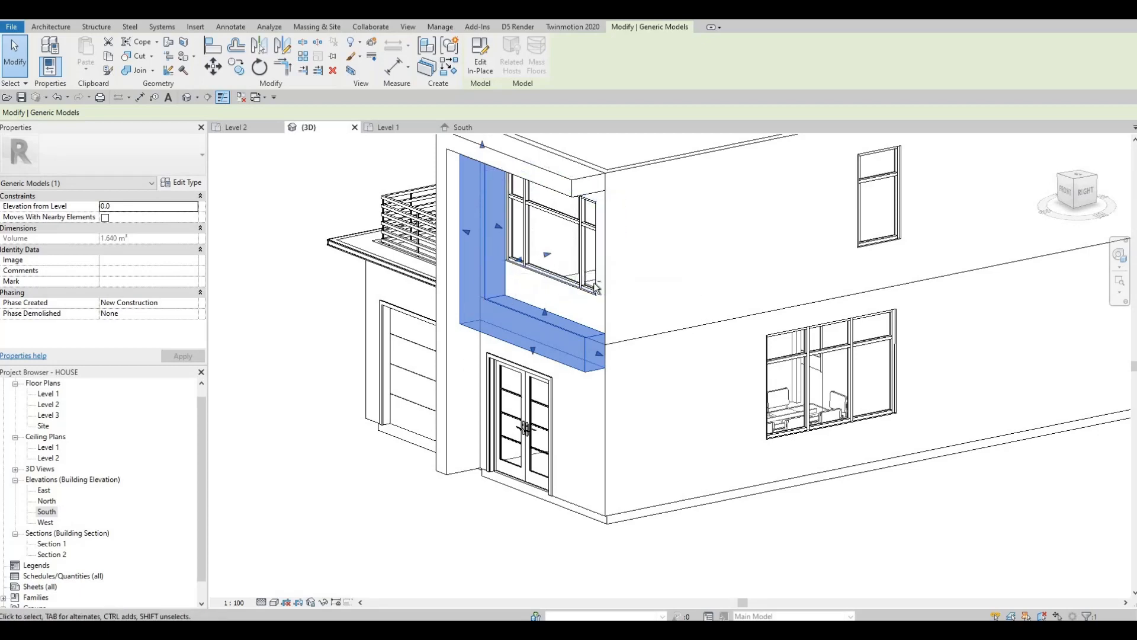
# Examine the two frames on the south facade from several angles to check how far they project
pyautogui.keyDown('shift'); pyautogui.moveTo(390, 368); pyautogui.dragTo(556, 367, button='middle'); pyautogui.keyUp('shift')
pyautogui.press('Escape')
pyautogui.press('Escape')
pyautogui.keyDown('shift'); pyautogui.moveTo(574, 408); pyautogui.dragTo(413, 415, button='middle'); pyautogui.keyUp('shift')
pyautogui.press('Escape')
pyautogui.keyDown('shift'); pyautogui.moveTo(495, 421); pyautogui.dragTo(645, 362, button='middle'); pyautogui.keyUp('shift')
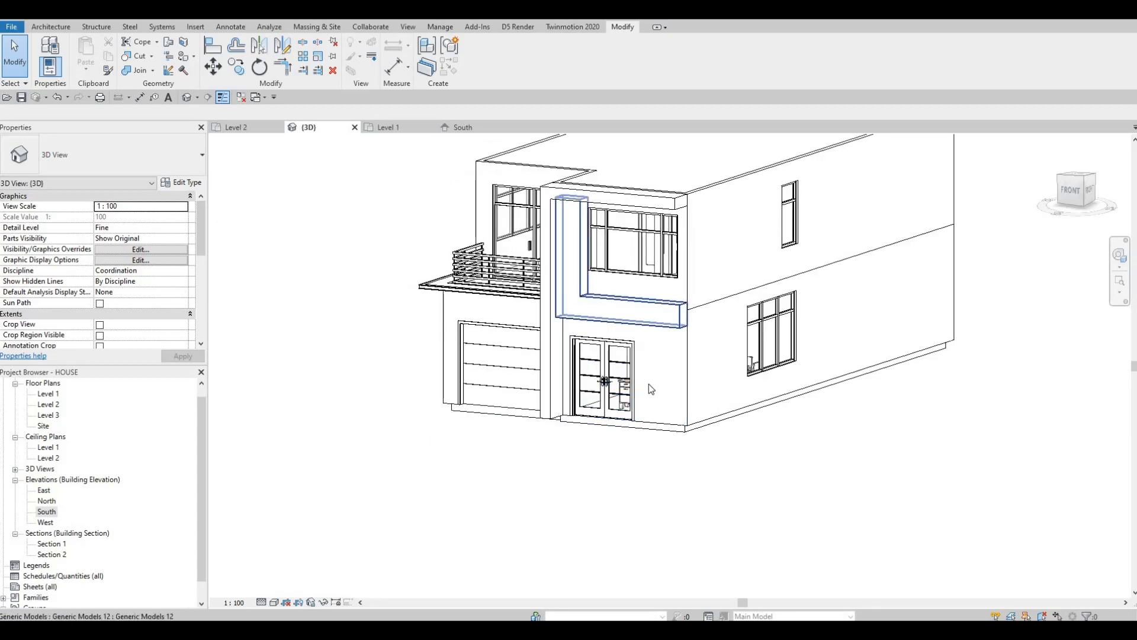
pyautogui.keyDown('shift'); pyautogui.moveTo(764, 328); pyautogui.dragTo(652, 360, button='middle'); pyautogui.keyUp('shift')
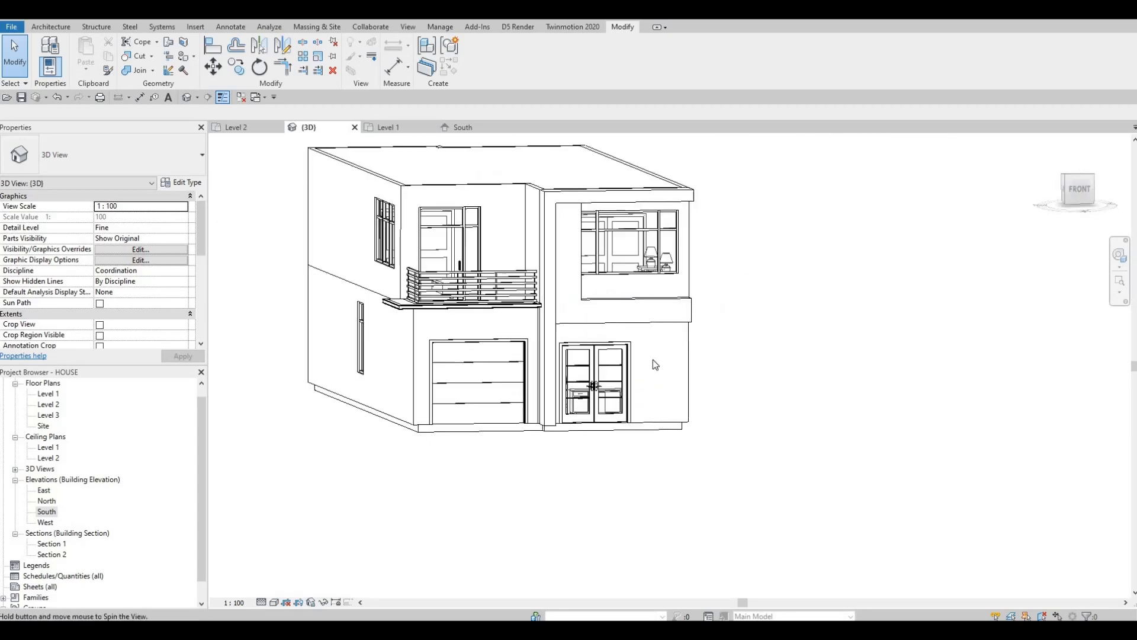
pyautogui.scroll(5, 640, 379)
pyautogui.keyDown('shift'); pyautogui.moveTo(692, 294); pyautogui.dragTo(526, 325, button='middle'); pyautogui.keyUp('shift')
pyautogui.keyDown('shift'); pyautogui.moveTo(367, 444); pyautogui.dragTo(534, 372, button='middle'); pyautogui.keyUp('shift')
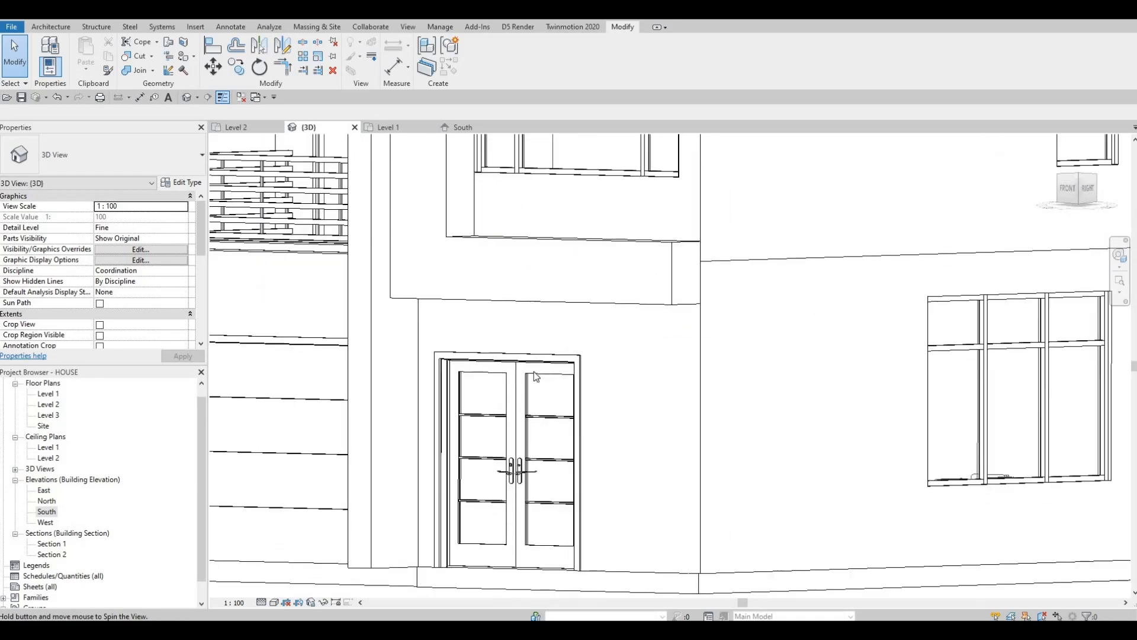
pyautogui.scroll(-6, 534, 372)
pyautogui.keyDown('shift'); pyautogui.moveTo(616, 398); pyautogui.dragTo(554, 364, button='middle'); pyautogui.keyUp('shift')
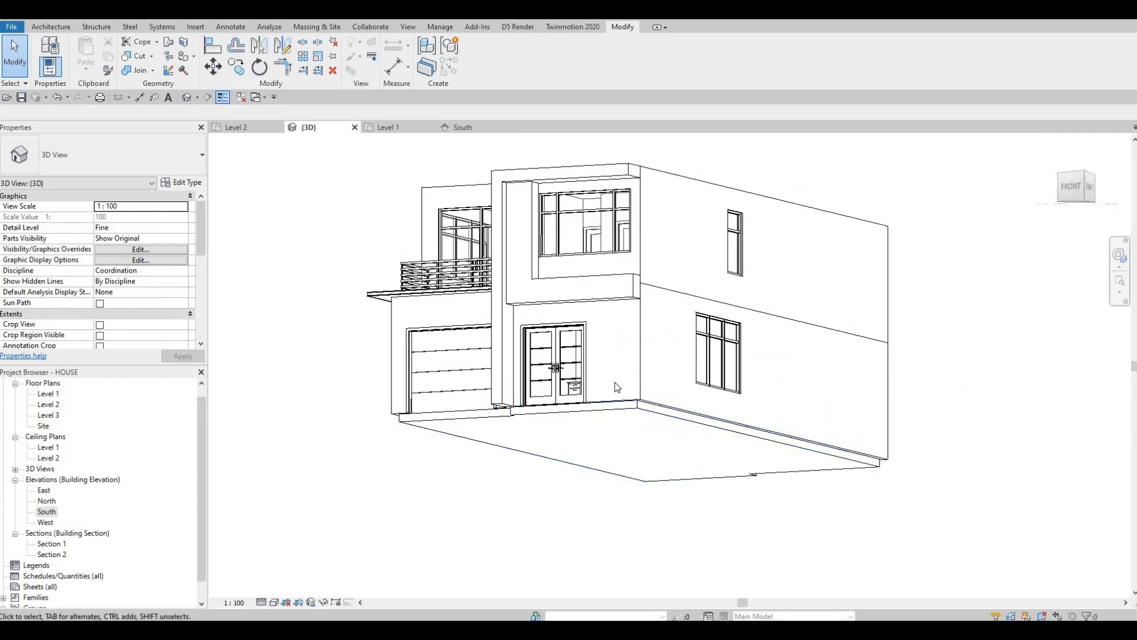
pyautogui.moveTo(617, 387)
pyautogui.keyDown('shift'); pyautogui.mouseDown(button='middle')
pyautogui.moveTo(615, 401)
pyautogui.moveTo(595, 365)
pyautogui.mouseUp(button='middle'); pyautogui.keyUp('shift')
# Duplicate the type of the ground-floor wall at the entrance doors as EXTERIOR WALL 2
pyautogui.click(595, 379)
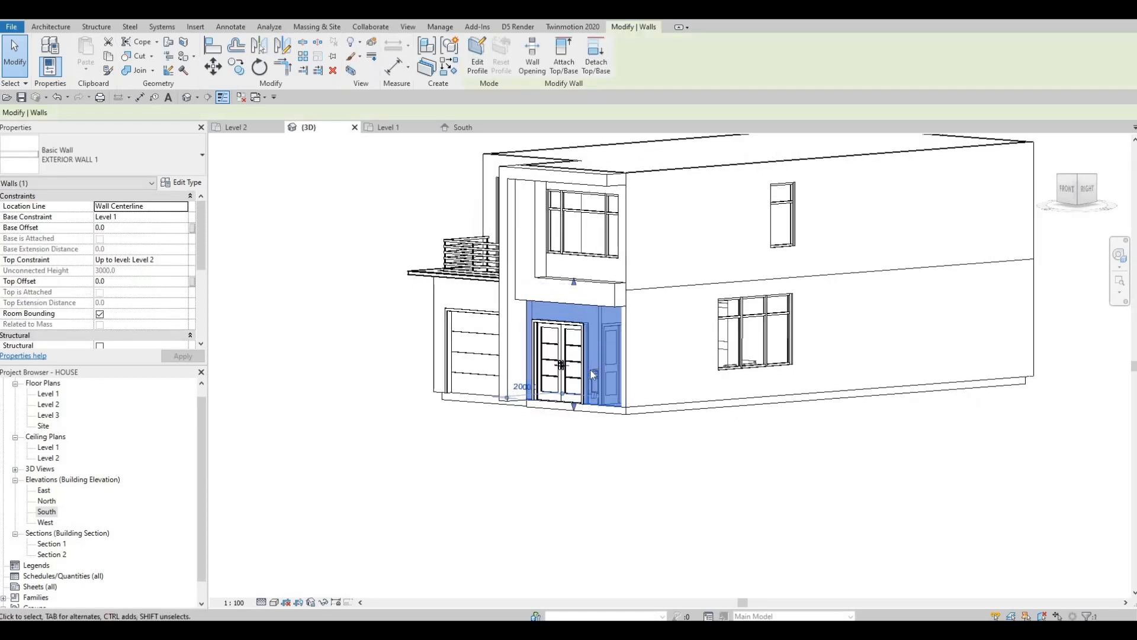
pyautogui.scroll(2, 596, 373)
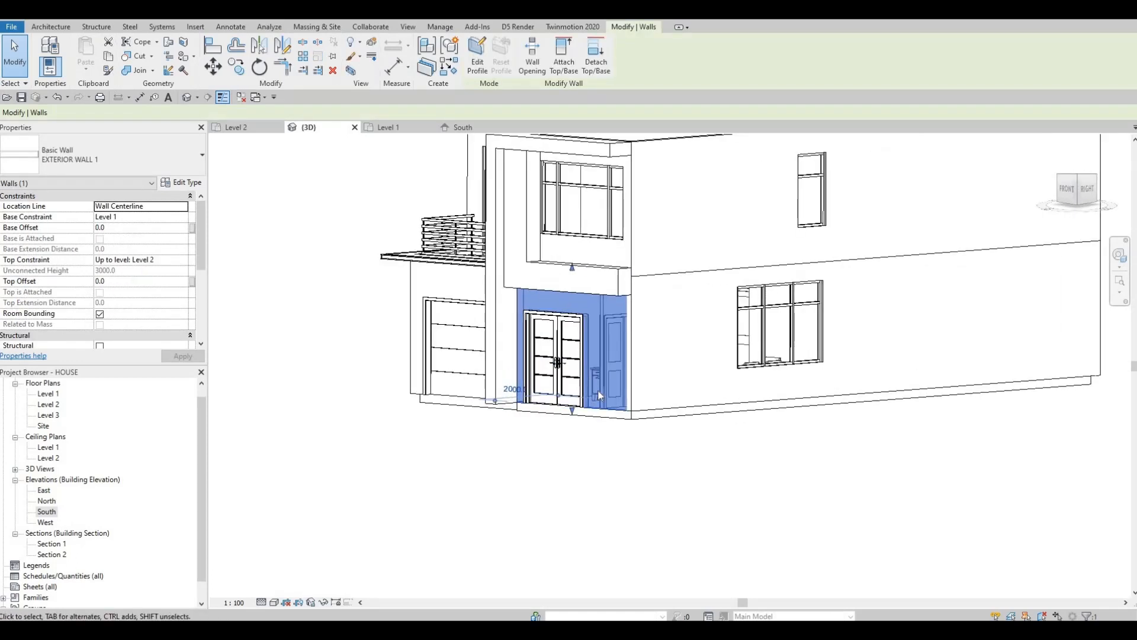
pyautogui.click(181, 183)
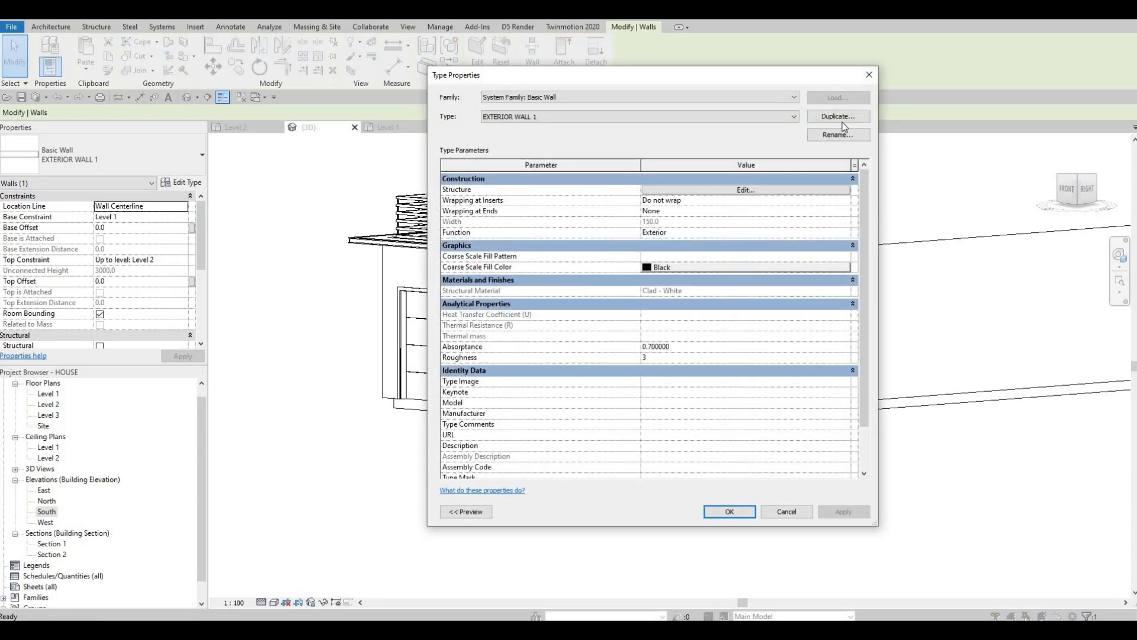
pyautogui.click(839, 118)
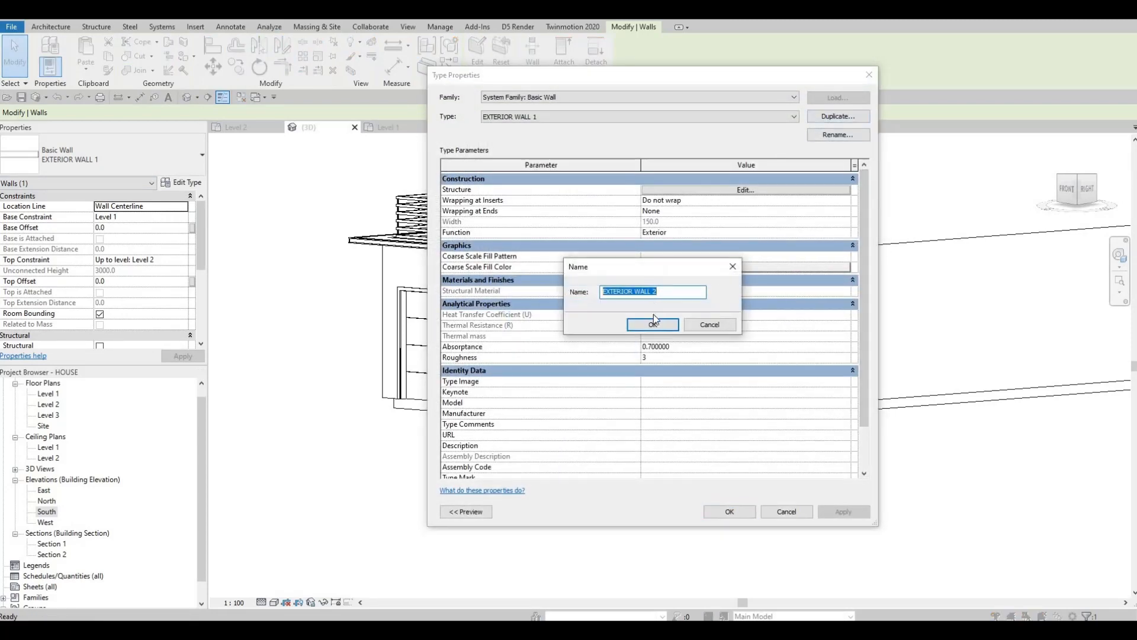
pyautogui.click(656, 325)
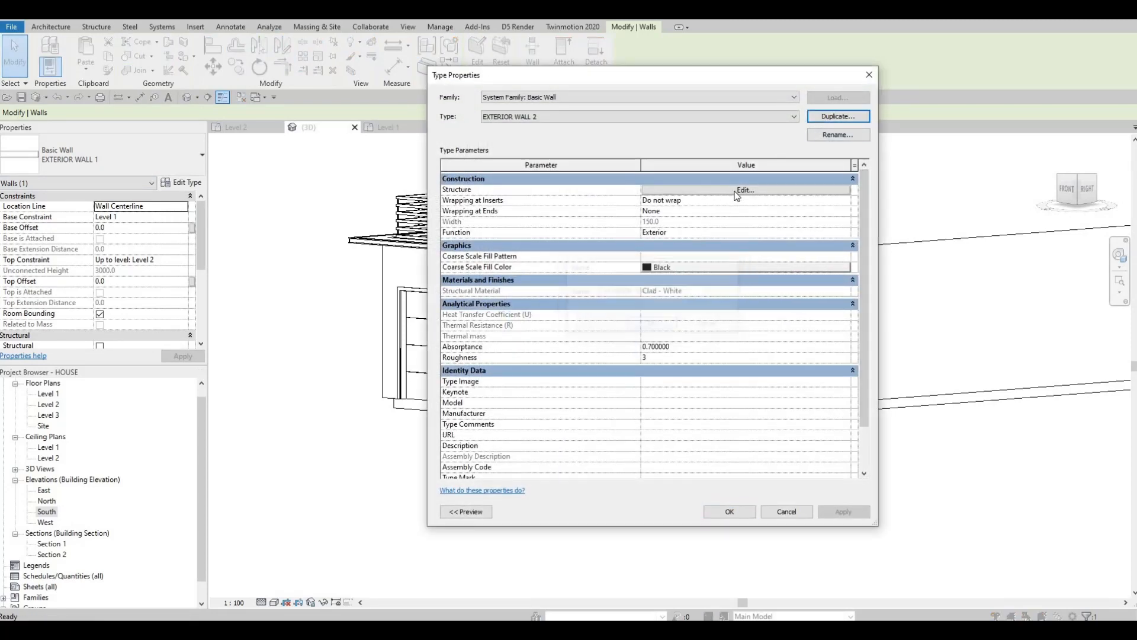
# Set the structure layer of EXTERIOR WALL 2 to the Jarrah material from the AEC Wood library and apply the type
pyautogui.click(716, 190)
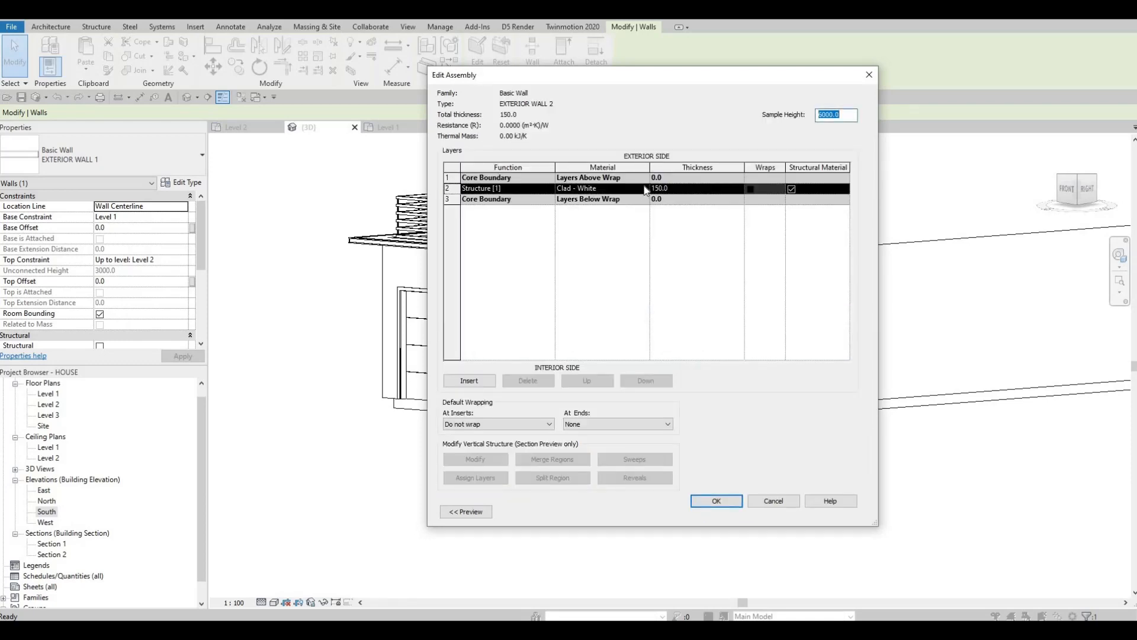
pyautogui.click(646, 188)
pyautogui.click(645, 189)
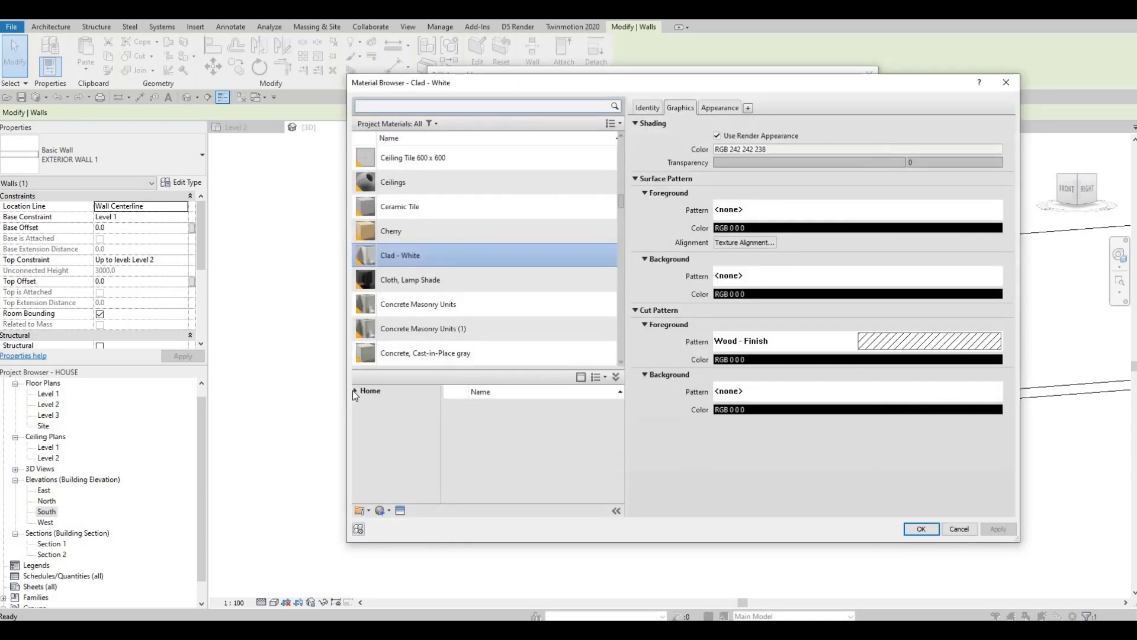
pyautogui.click(360, 414)
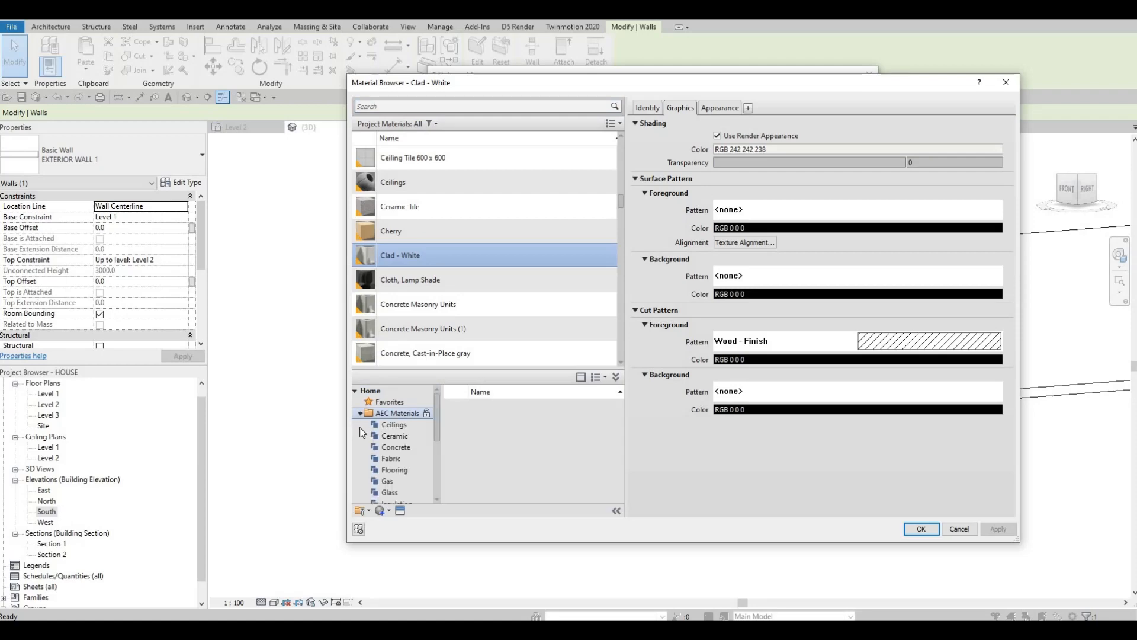
pyautogui.scroll(-4, 375, 483)
pyautogui.click(379, 492)
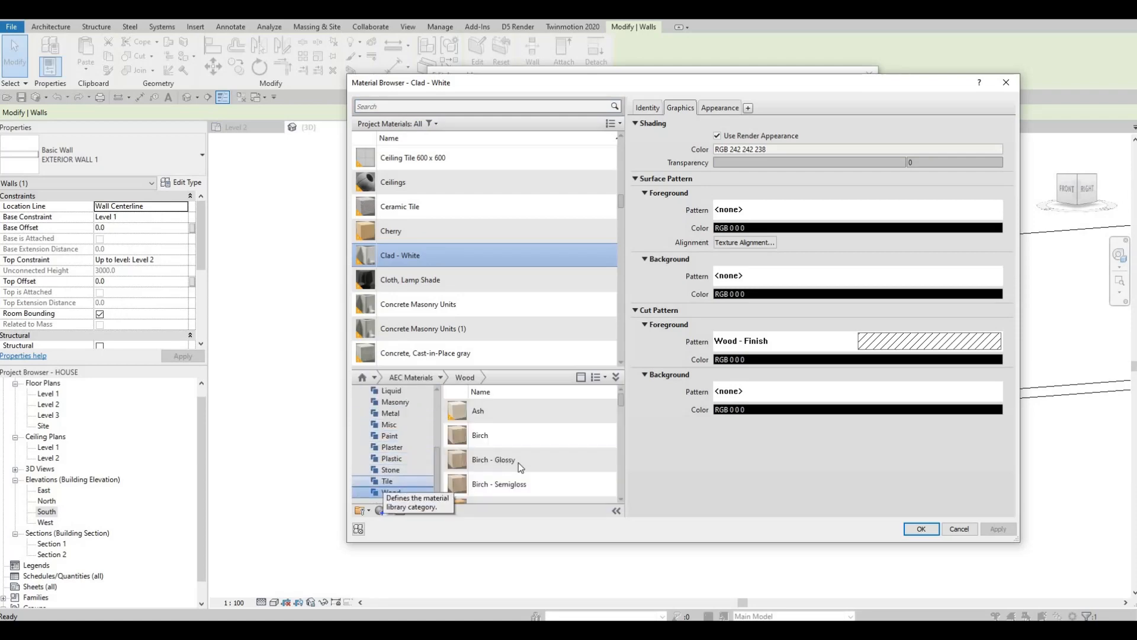
pyautogui.scroll(-5, 519, 467)
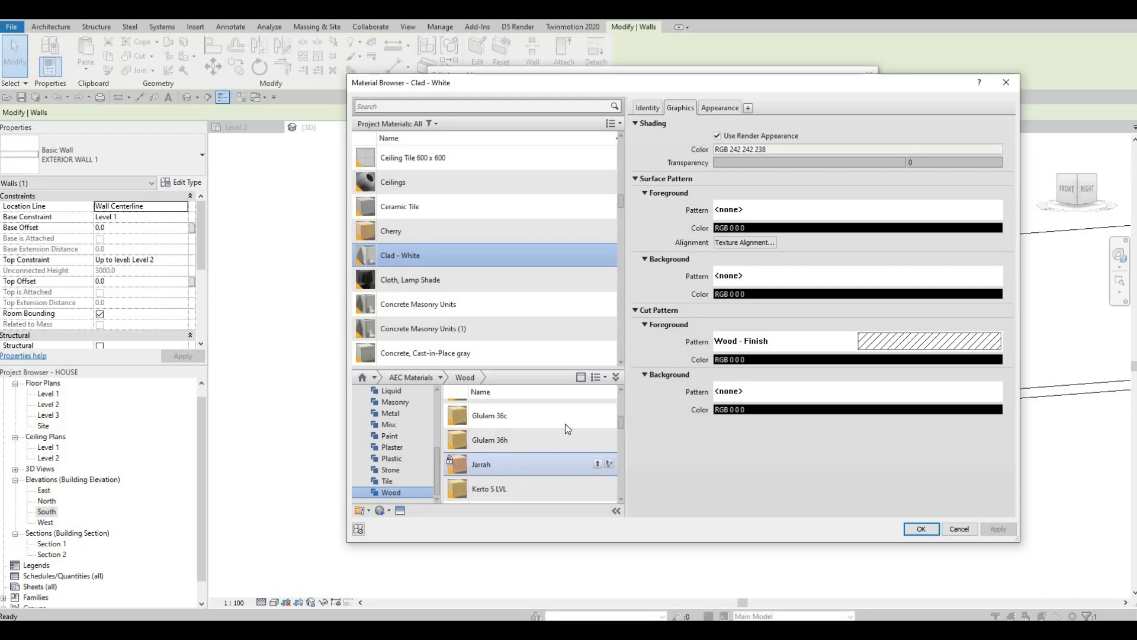
pyautogui.click(609, 463)
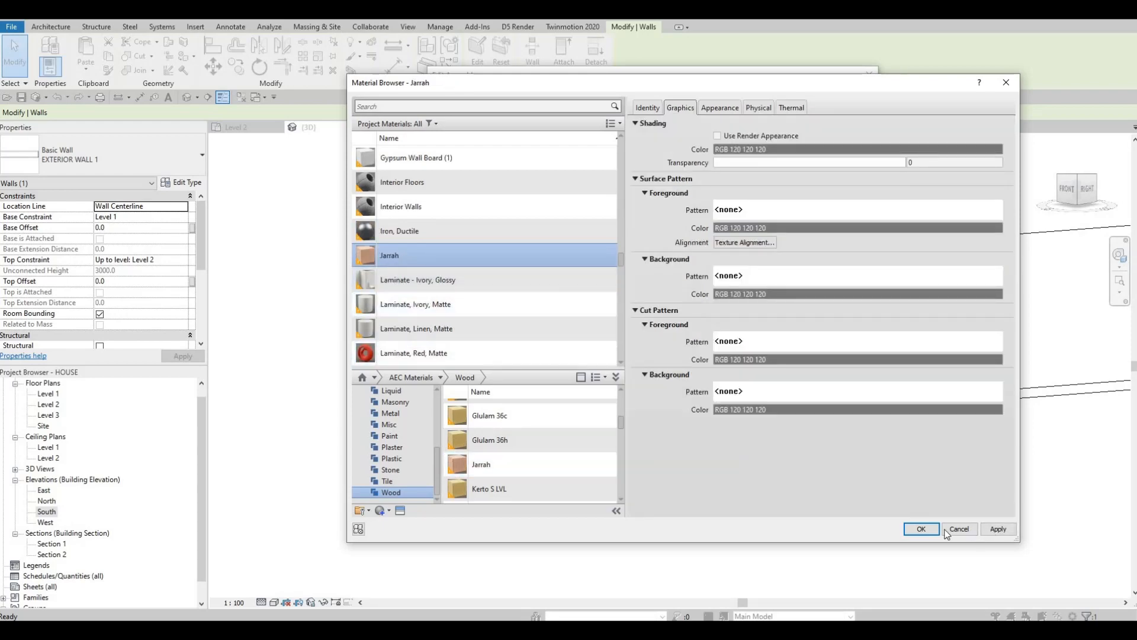
pyautogui.click(921, 528)
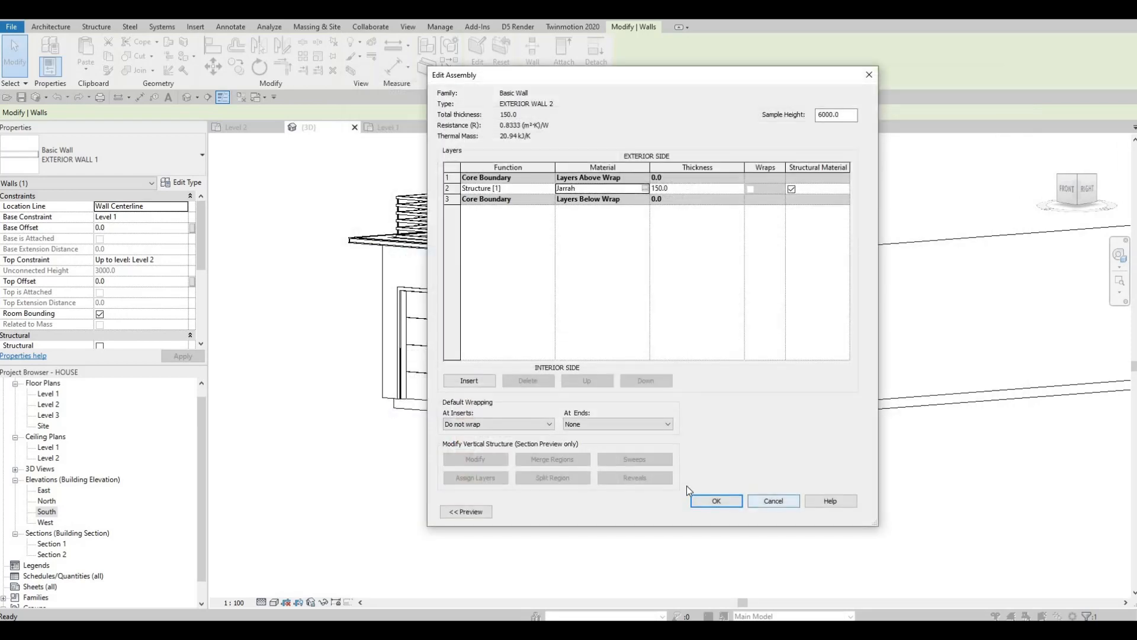
pyautogui.click(714, 501)
pyautogui.click(721, 512)
pyautogui.press('Escape')
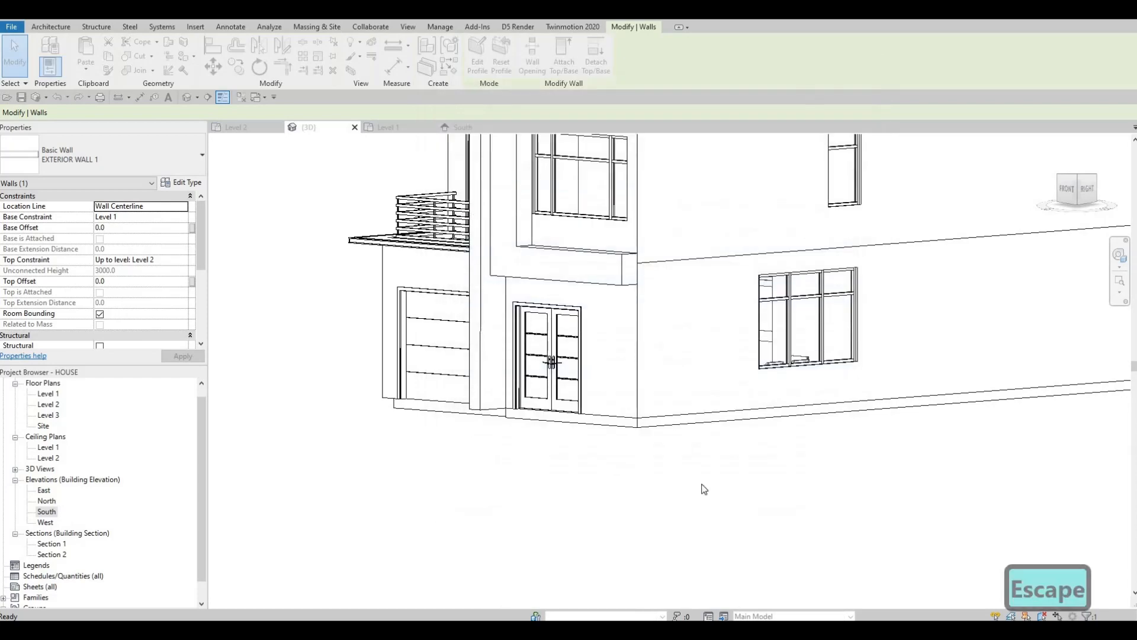
# Examine the balcony slab, its railing and the garage front from above, below and head-on
pyautogui.keyDown('shift'); pyautogui.moveTo(663, 502); pyautogui.dragTo(564, 367, button='middle'); pyautogui.keyUp('shift')
pyautogui.scroll(-2, 714, 500)
pyautogui.scroll(4, 640, 264)
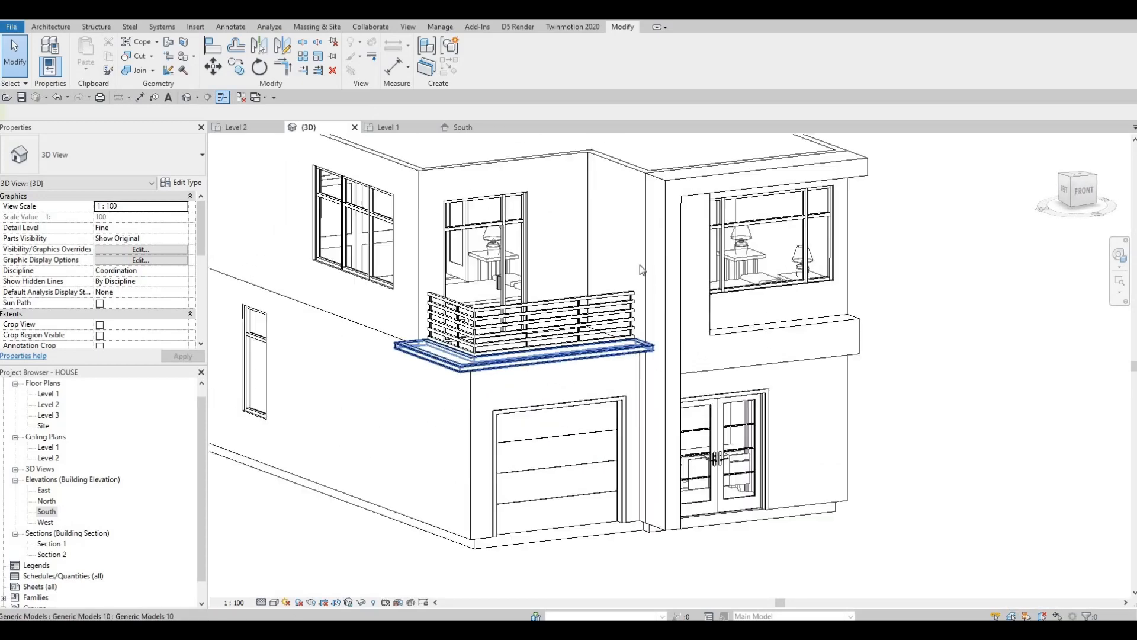
pyautogui.scroll(3, 518, 275)
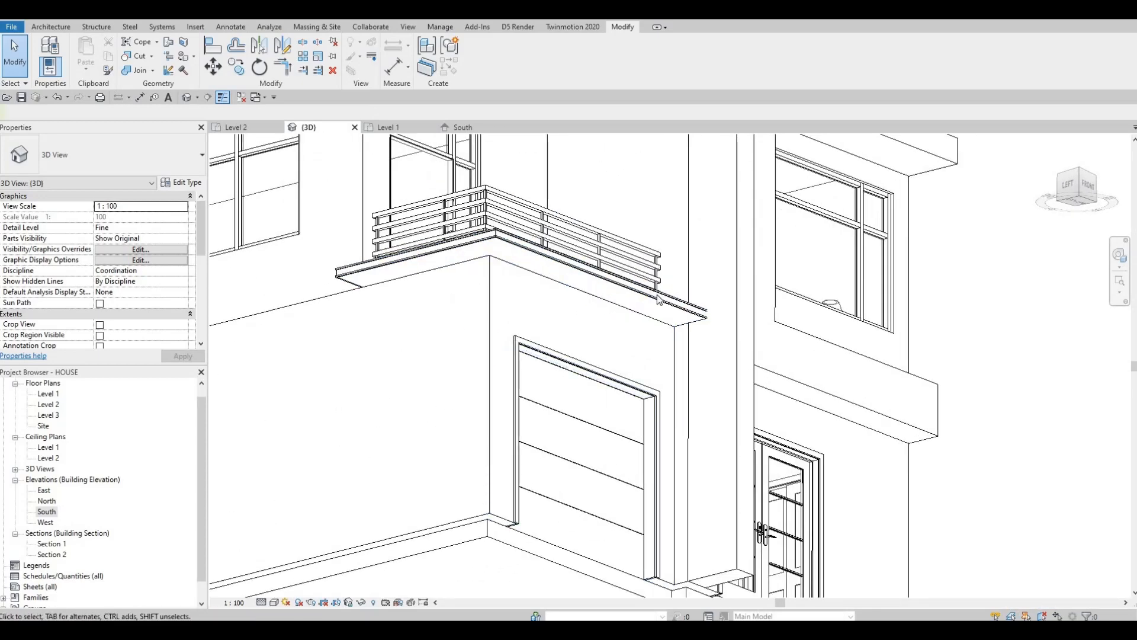
pyautogui.keyDown('shift'); pyautogui.moveTo(595, 369); pyautogui.dragTo(576, 366, button='middle'); pyautogui.keyUp('shift')
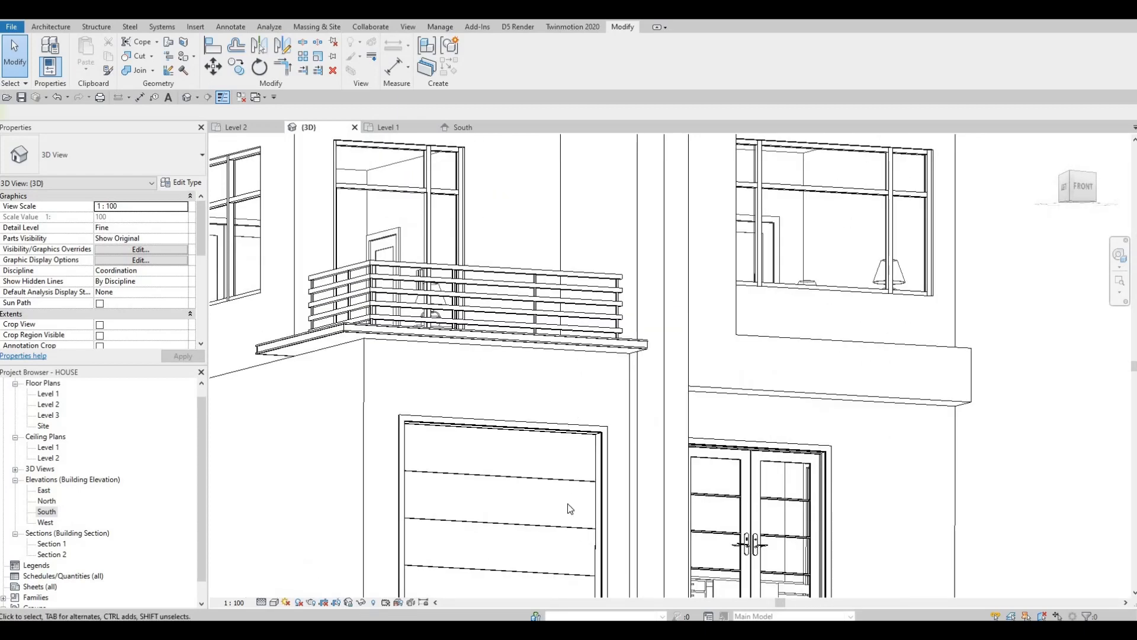
pyautogui.keyDown('shift'); pyautogui.moveTo(567, 503); pyautogui.dragTo(525, 527, button='middle'); pyautogui.keyUp('shift')
pyautogui.keyDown('shift'); pyautogui.moveTo(563, 379); pyautogui.dragTo(543, 355, button='middle'); pyautogui.keyUp('shift')
pyautogui.scroll(-2, 543, 347)
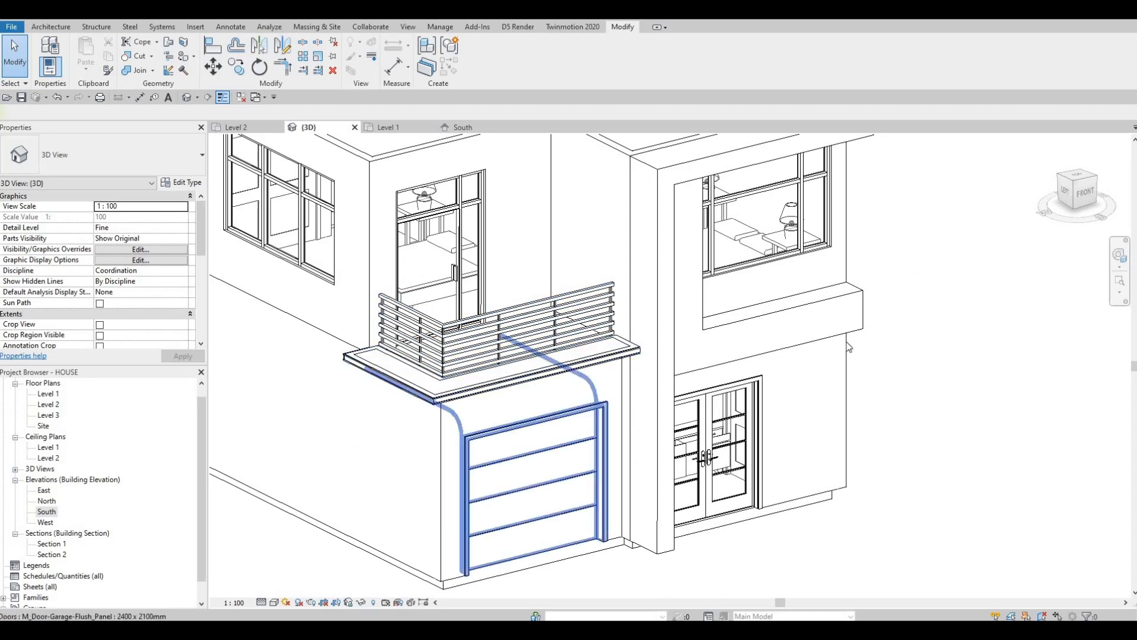
pyautogui.scroll(1, 840, 341)
pyautogui.moveTo(429, 317); pyautogui.dragTo(593, 335, button='middle')
pyautogui.moveTo(549, 224); pyautogui.dragTo(540, 285, button='middle')
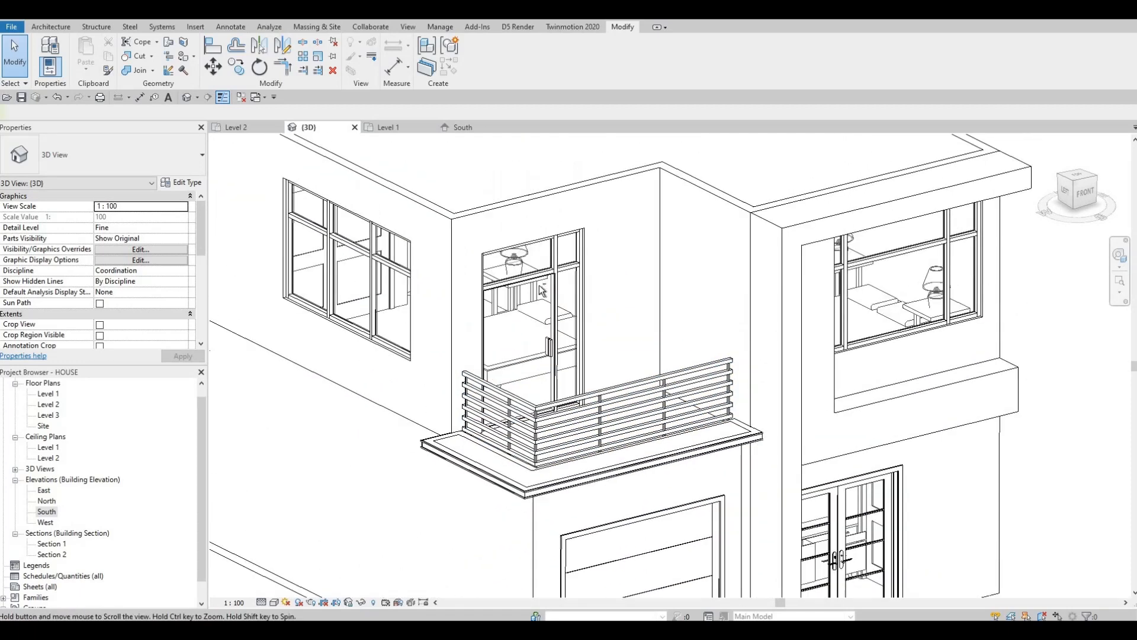
pyautogui.keyDown('shift'); pyautogui.moveTo(527, 340); pyautogui.dragTo(536, 309, button='middle'); pyautogui.keyUp('shift')
pyautogui.moveTo(579, 363); pyautogui.dragTo(501, 409, button='middle')
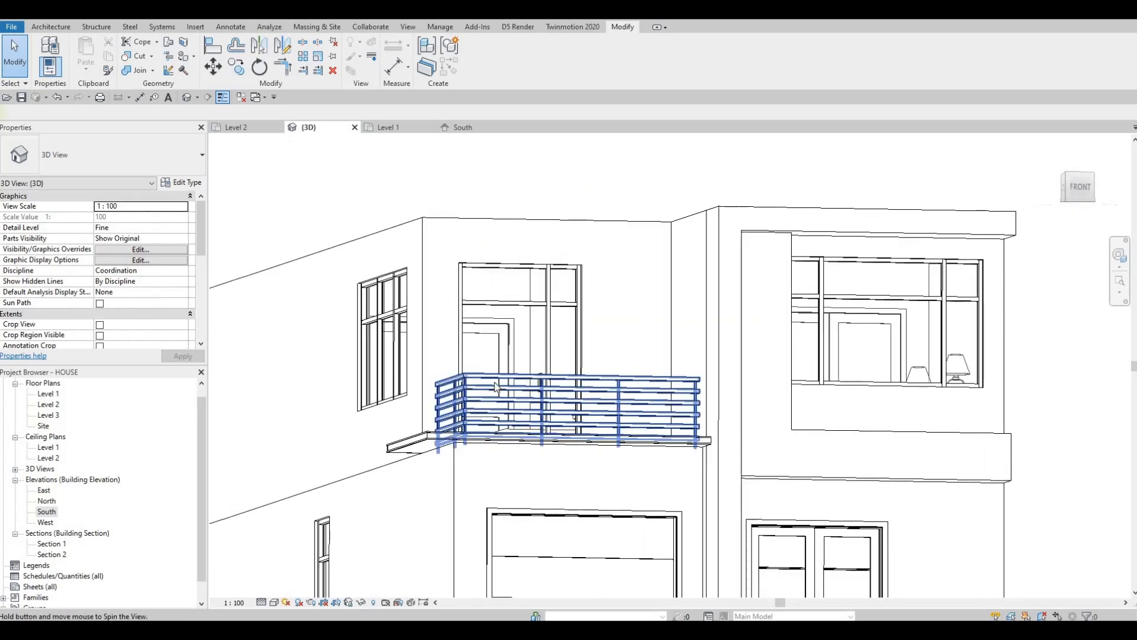
pyautogui.moveTo(421, 484); pyautogui.dragTo(467, 442, button='middle')
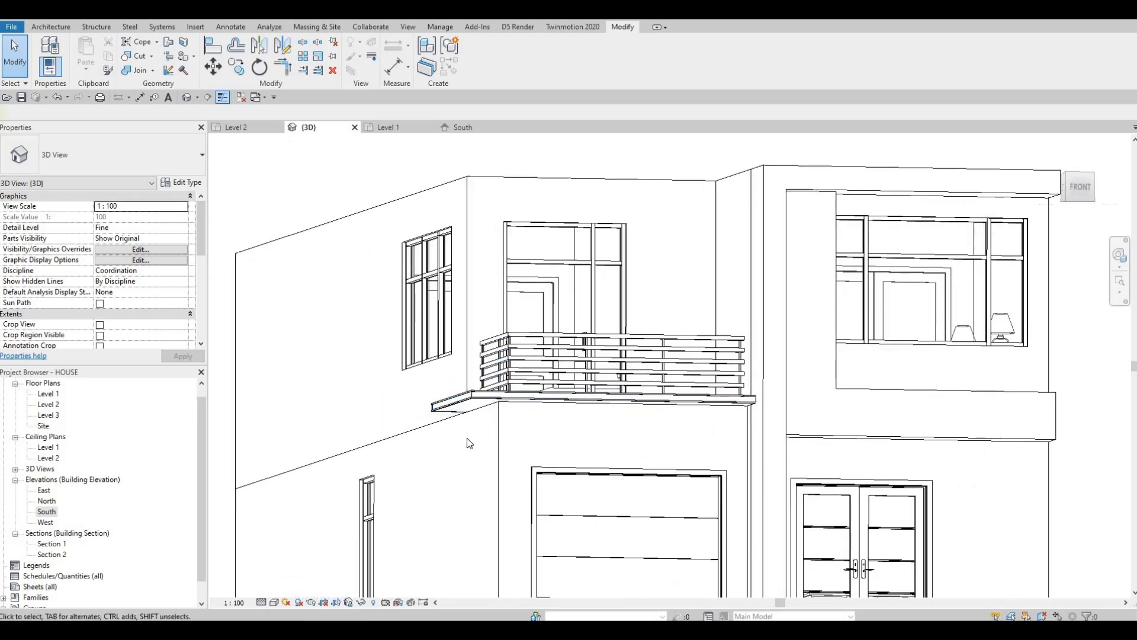
pyautogui.scroll(2, 469, 442)
pyautogui.scroll(-1, 526, 382)
pyautogui.moveTo(477, 489); pyautogui.dragTo(521, 380, button='middle')
pyautogui.scroll(-1, 524, 355)
pyautogui.scroll(-1, 519, 380)
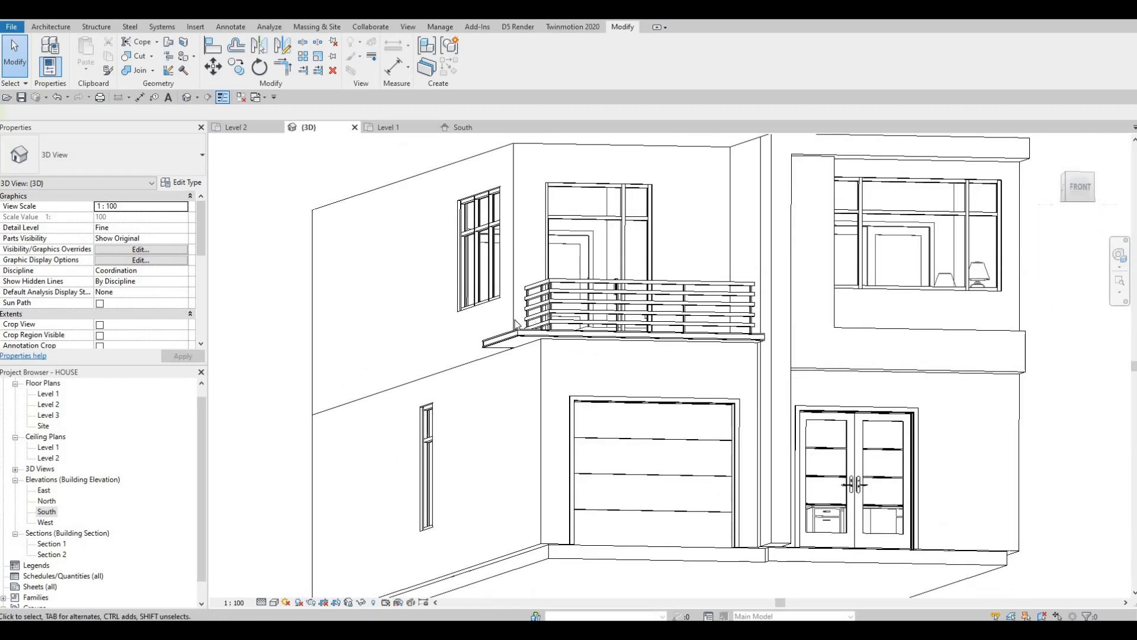
pyautogui.keyDown('shift'); pyautogui.moveTo(510, 320); pyautogui.dragTo(528, 302, button='middle'); pyautogui.keyUp('shift')
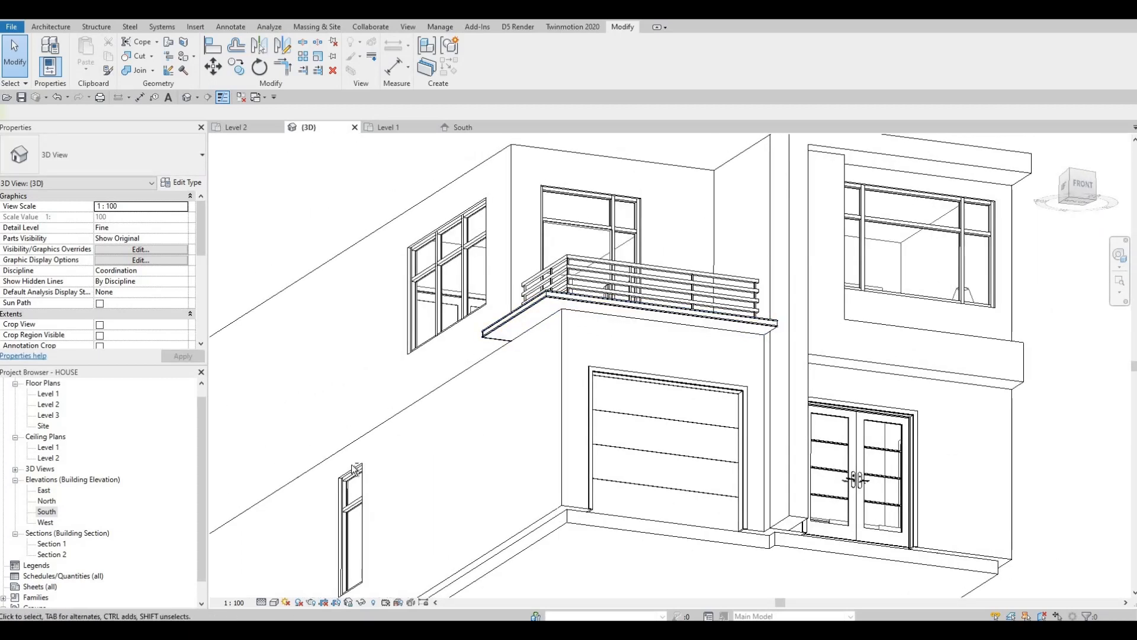
pyautogui.keyDown('shift'); pyautogui.moveTo(465, 462); pyautogui.dragTo(490, 603, button='middle'); pyautogui.keyUp('shift')
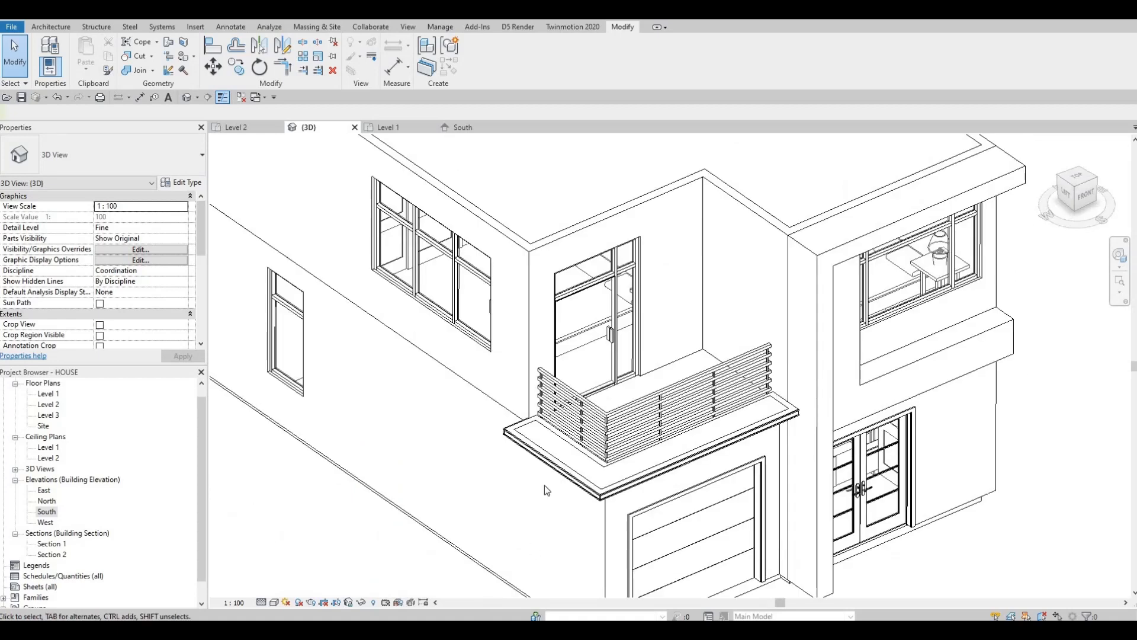
# Examine the side and rear of the house, then the upper wall and roof edge above the balcony
pyautogui.keyDown('shift'); pyautogui.moveTo(644, 434); pyautogui.dragTo(578, 332, button='middle'); pyautogui.keyUp('shift')
pyautogui.keyDown('shift'); pyautogui.moveTo(576, 382); pyautogui.dragTo(598, 415, button='middle'); pyautogui.keyUp('shift')
pyautogui.keyDown('shift'); pyautogui.moveTo(686, 391); pyautogui.dragTo(770, 398, button='middle'); pyautogui.keyUp('shift')
pyautogui.moveTo(517, 427); pyautogui.dragTo(482, 353, button='middle')
pyautogui.scroll(-2, 642, 340)
pyautogui.scroll(-2, 678, 356)
pyautogui.scroll(-1, 483, 353)
pyautogui.scroll(4, 482, 354)
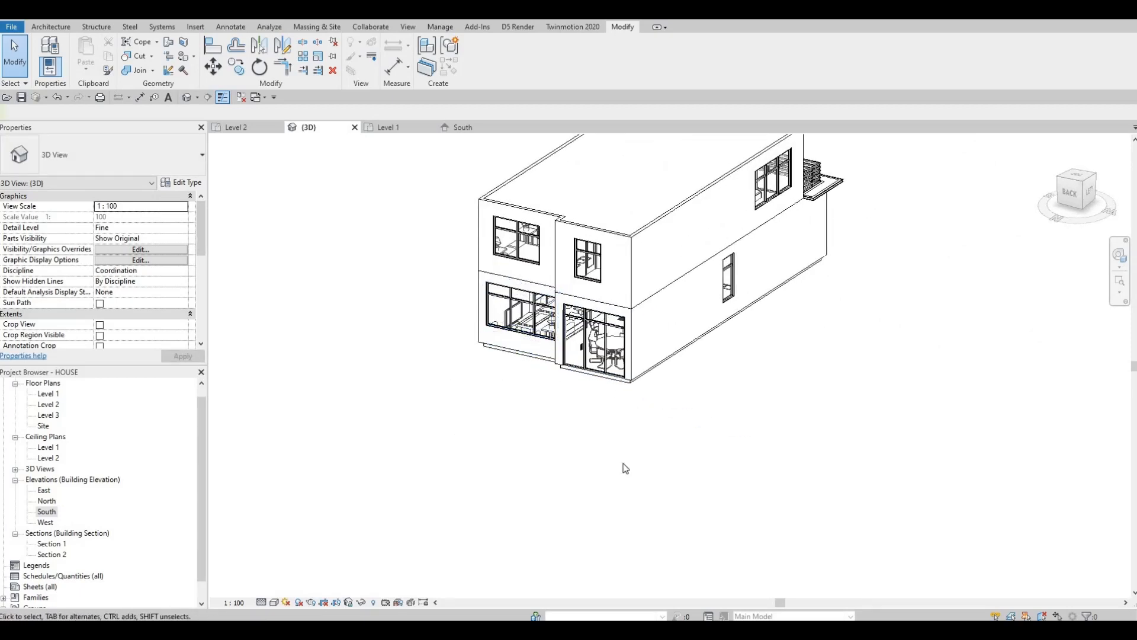
pyautogui.keyDown('shift'); pyautogui.moveTo(715, 463); pyautogui.dragTo(657, 459, button='middle'); pyautogui.keyUp('shift')
pyautogui.scroll(-2, 652, 414)
pyautogui.moveTo(726, 418); pyautogui.dragTo(643, 438, button='middle')
pyautogui.moveTo(642, 414); pyautogui.dragTo(883, 437, button='middle')
pyautogui.keyDown('shift'); pyautogui.moveTo(801, 341); pyautogui.dragTo(678, 327, button='middle'); pyautogui.keyUp('shift')
pyautogui.scroll(2, 616, 270)
pyautogui.scroll(1, 567, 279)
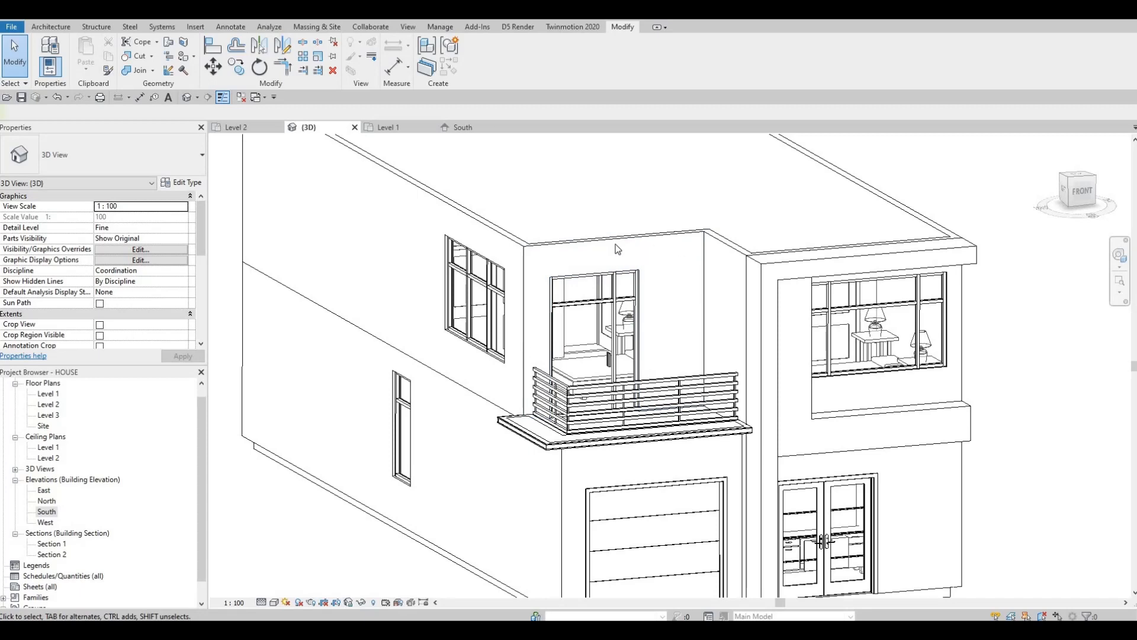
pyautogui.keyDown('shift'); pyautogui.moveTo(667, 275); pyautogui.dragTo(680, 289, button='middle'); pyautogui.keyUp('shift')
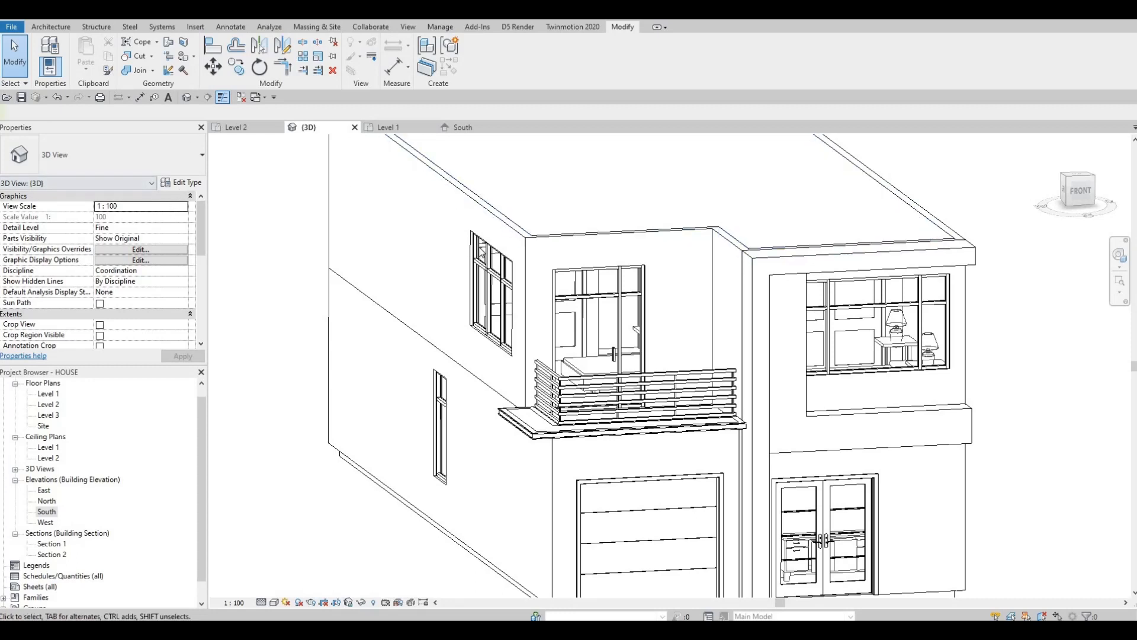
pyautogui.keyDown('shift'); pyautogui.moveTo(400, 246); pyautogui.dragTo(390, 246, button='middle'); pyautogui.keyUp('shift')
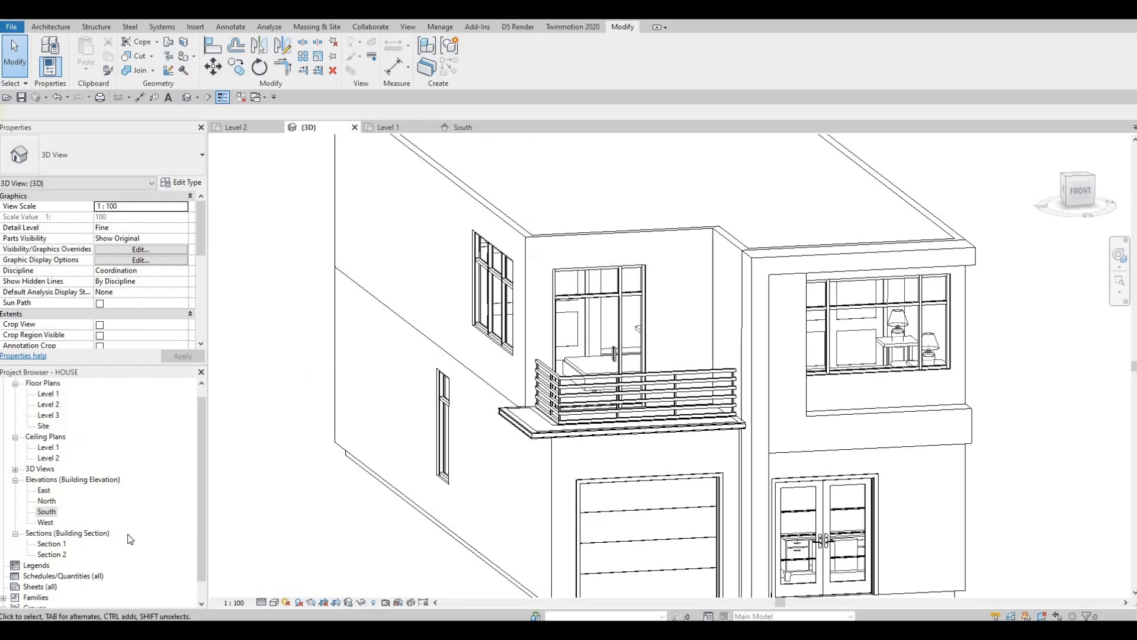
# Create an in-place component in the Generic Models category in the South elevation, keeping the suggested name
pyautogui.doubleClick(57, 511)
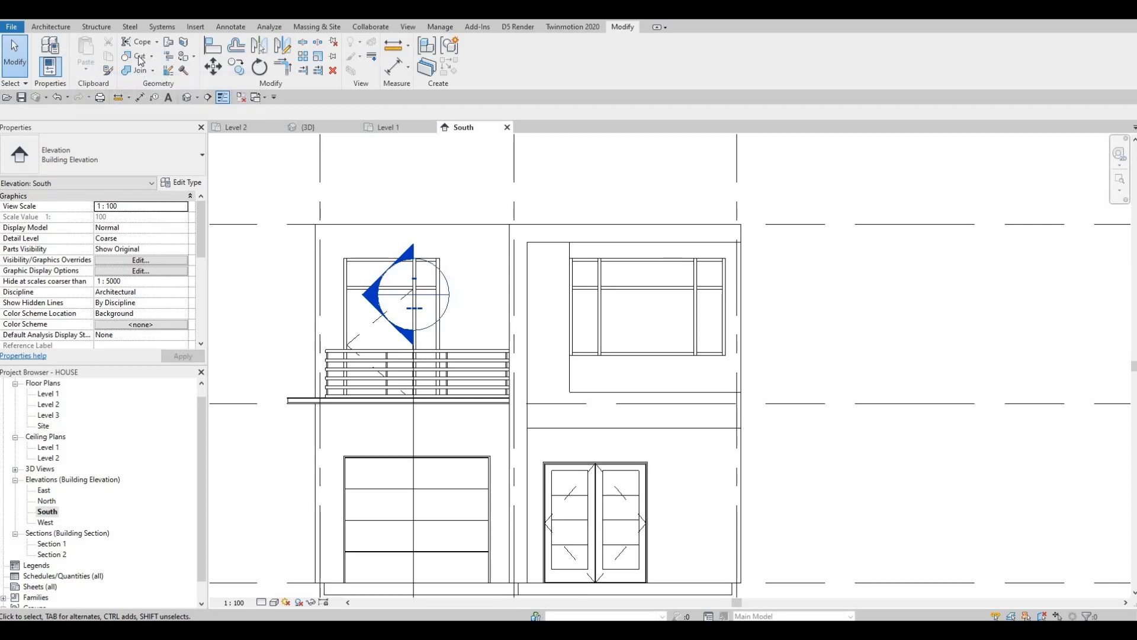
pyautogui.click(51, 26)
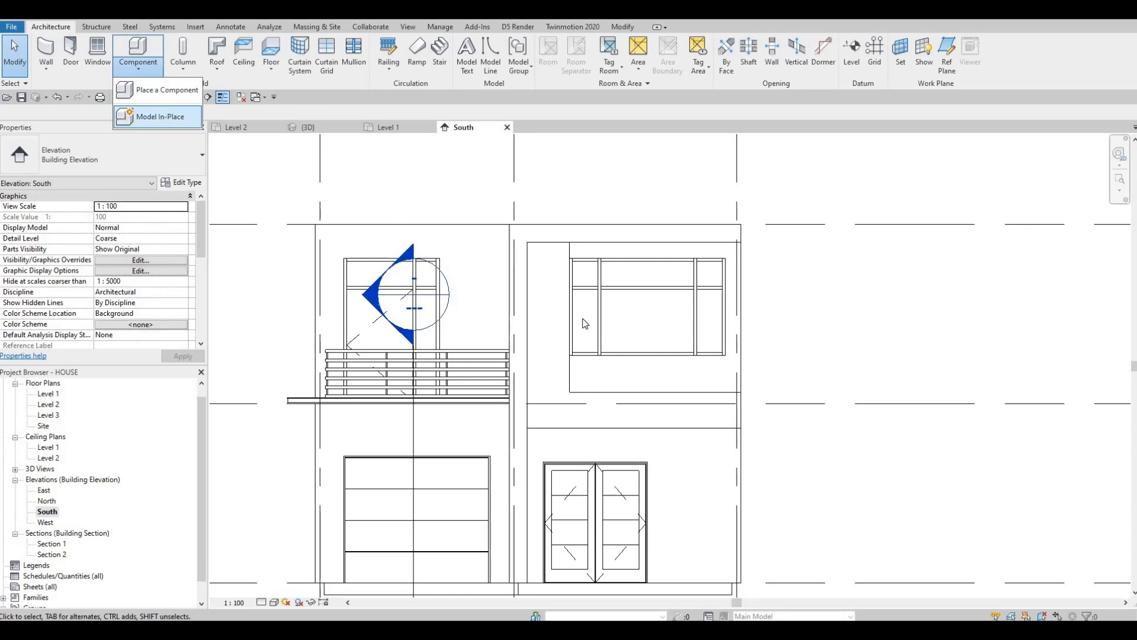
pyautogui.click(159, 113)
pyautogui.scroll(-5, 526, 299)
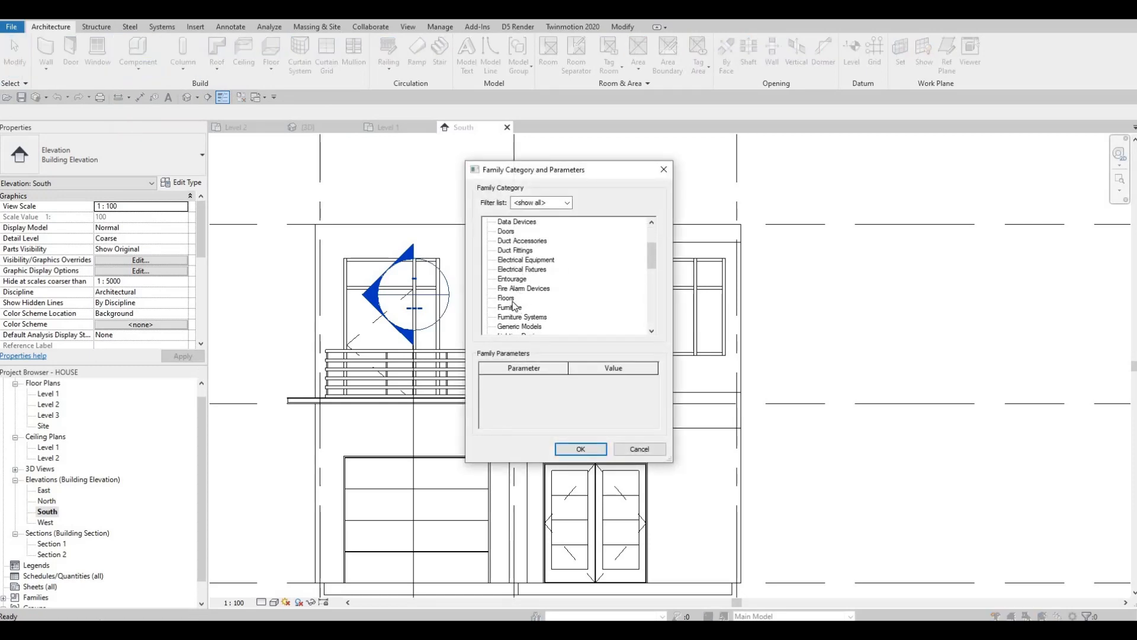
pyautogui.scroll(-1, 524, 299)
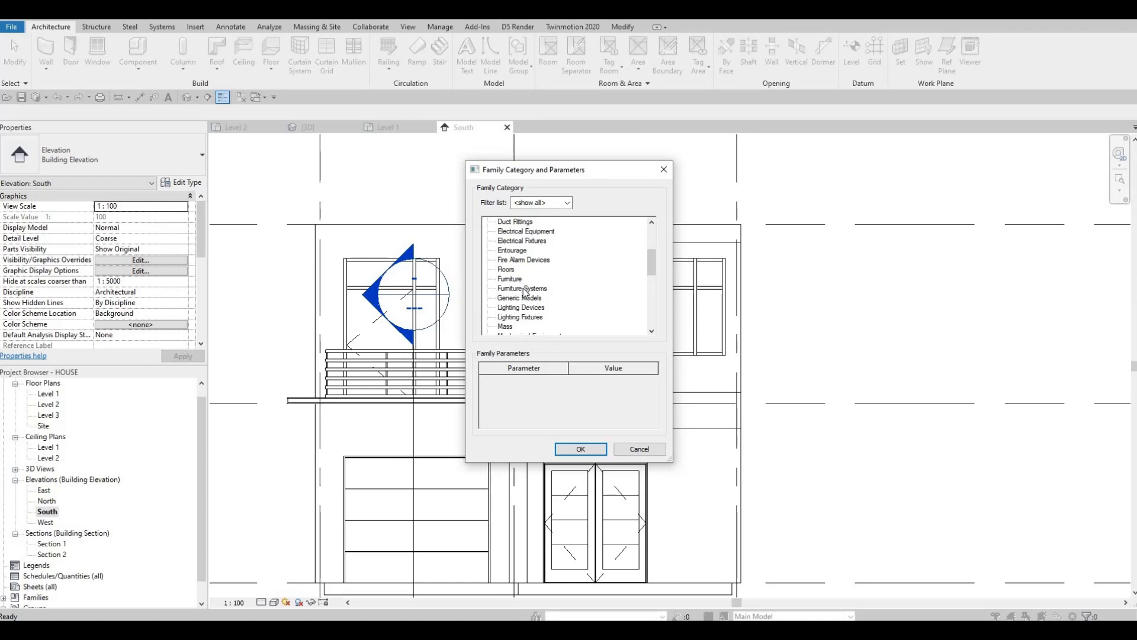
pyautogui.click(582, 449)
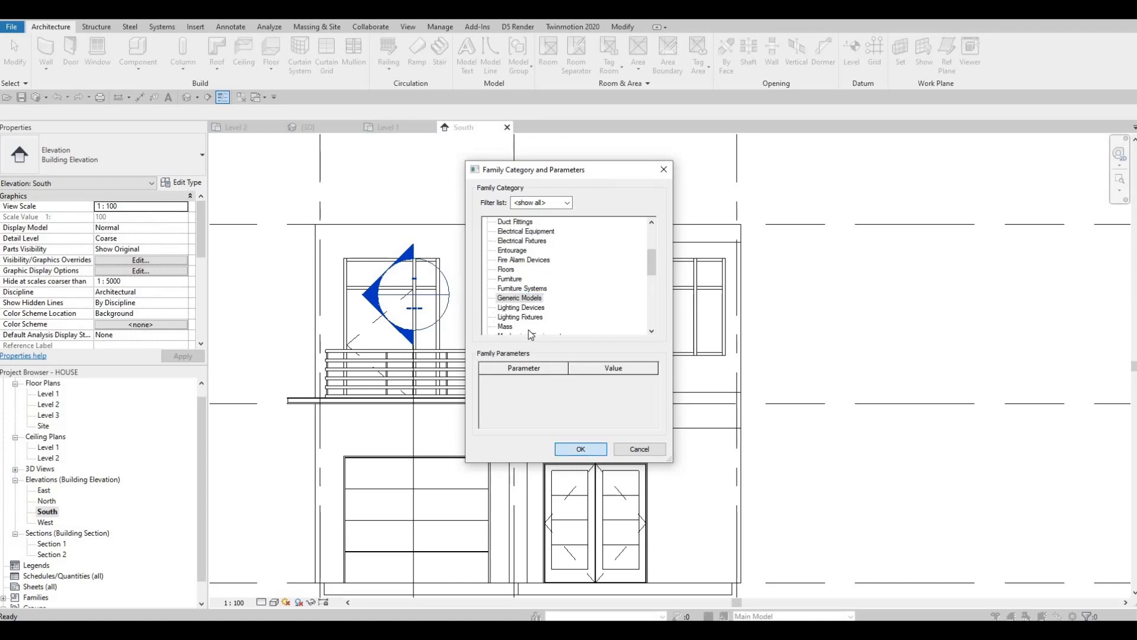
pyautogui.press('Return')
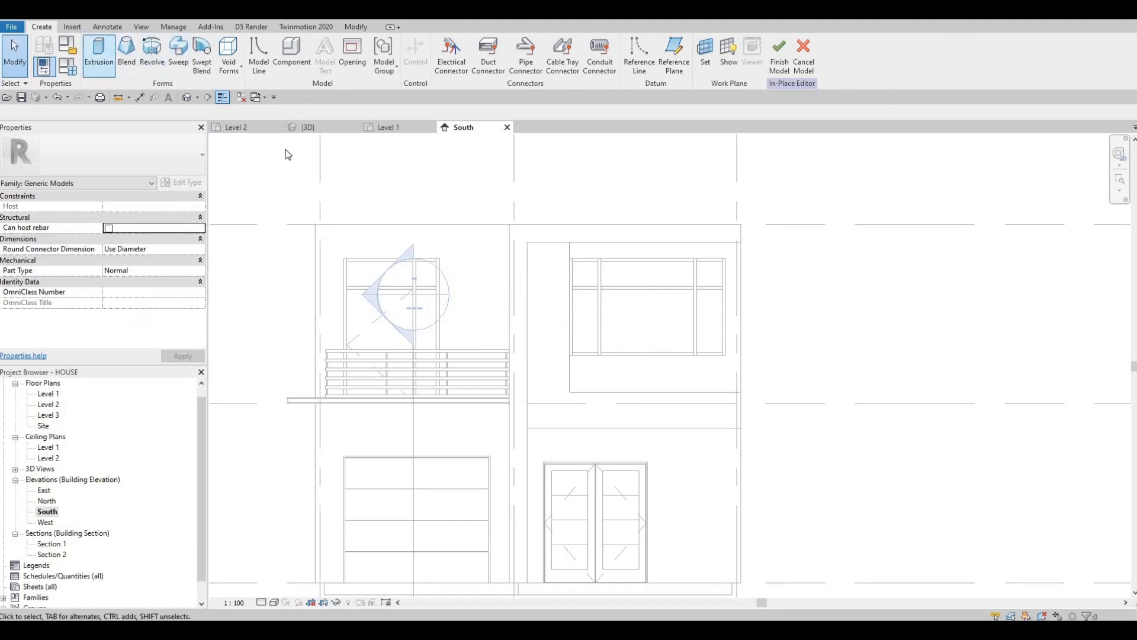
# Start a solid extrusion using the front face of EXTERIOR WALL 1 above the balcony as its work plane
pyautogui.click(98, 55)
pyautogui.press('Return')
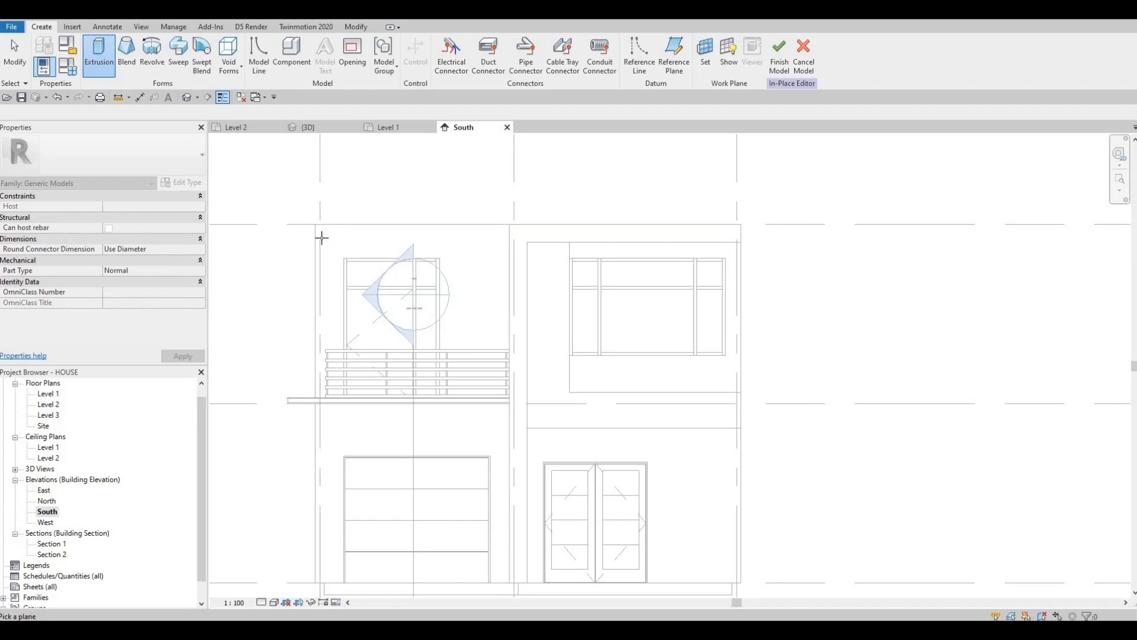
pyautogui.press('Tab')
pyautogui.press('Tab')
pyautogui.press('Tab')
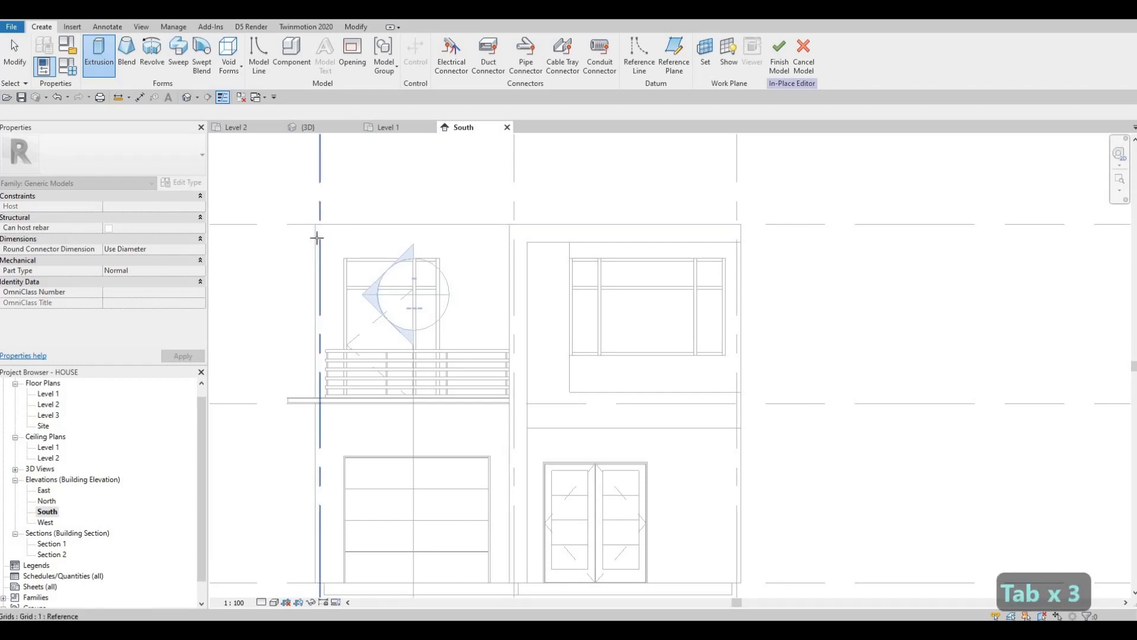
pyautogui.press('Tab')
pyautogui.click(363, 175)
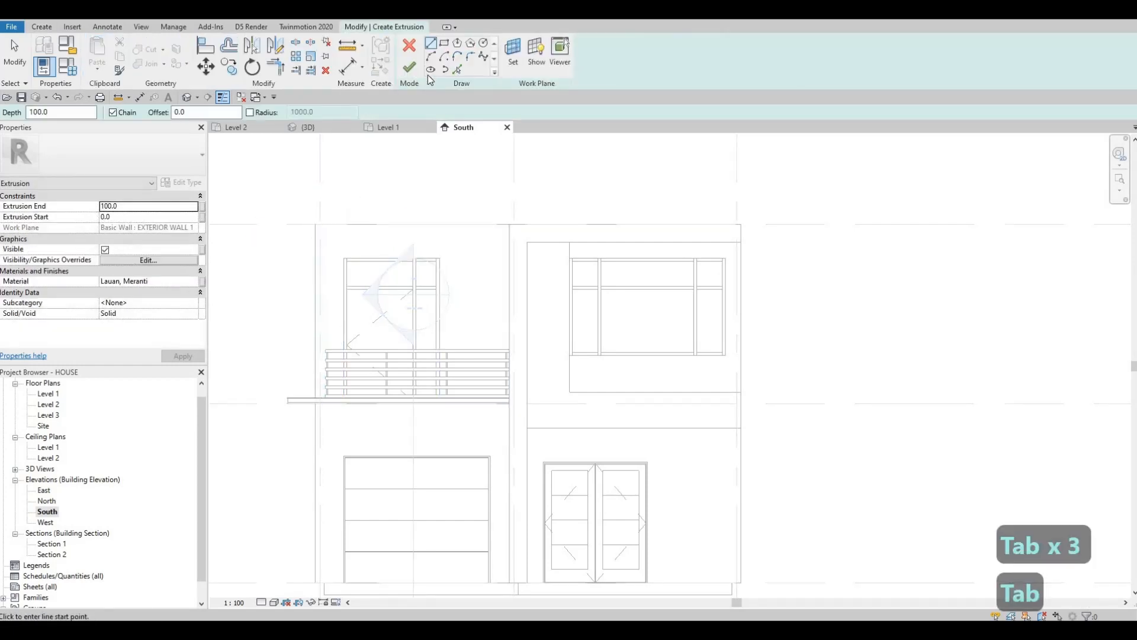
# Sketch a small rectangle about 145 mm wide and 171 mm high near the upper corner of the balcony wall, beside grid 1
pyautogui.click(446, 47)
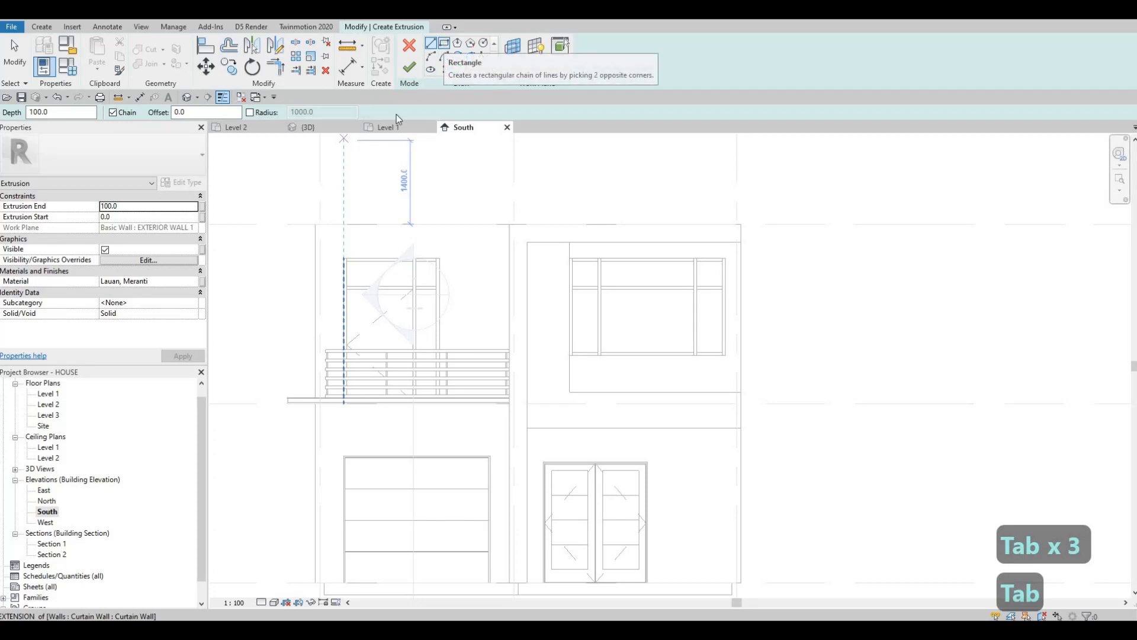
pyautogui.scroll(2, 316, 237)
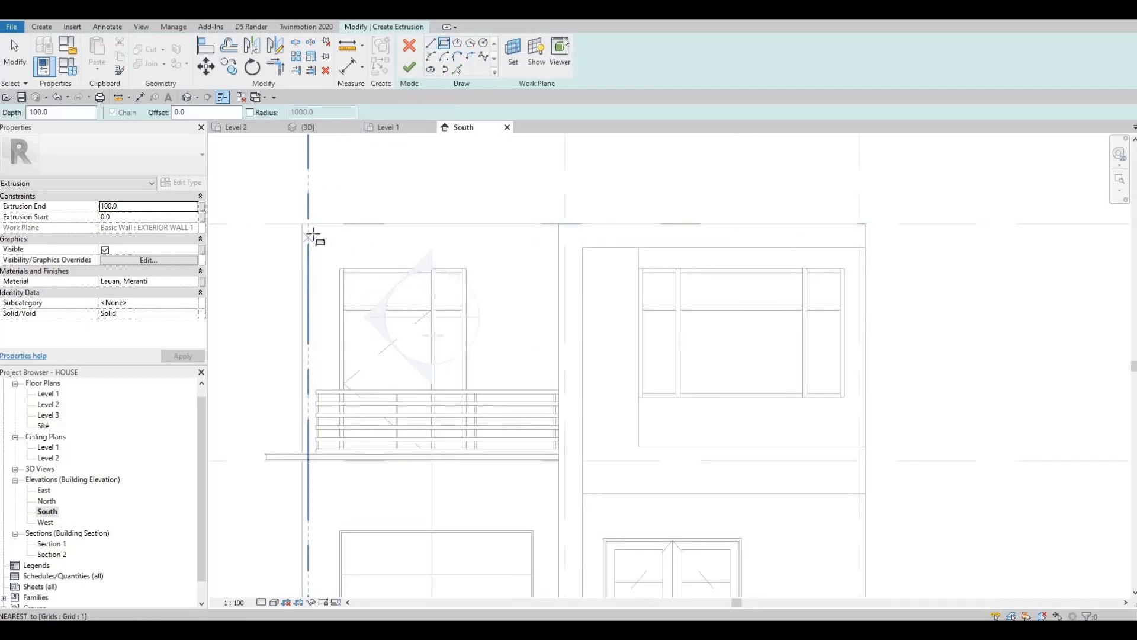
pyautogui.scroll(2, 317, 241)
pyautogui.click(332, 254)
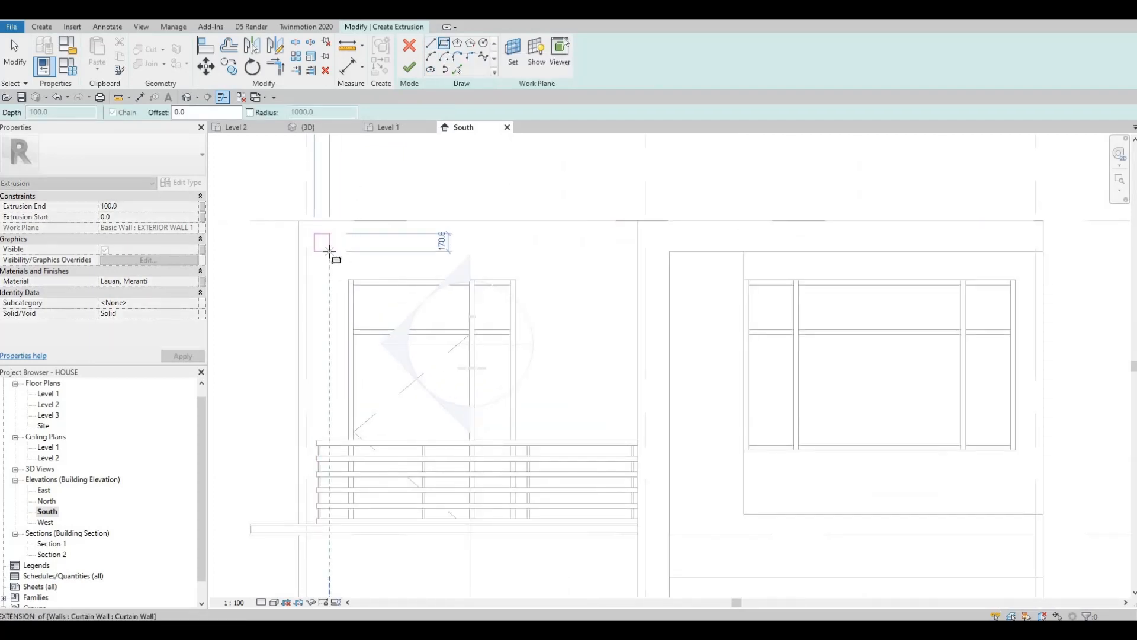
pyautogui.click(316, 253)
pyautogui.press('Escape')
pyautogui.press('Escape')
pyautogui.press('Escape')
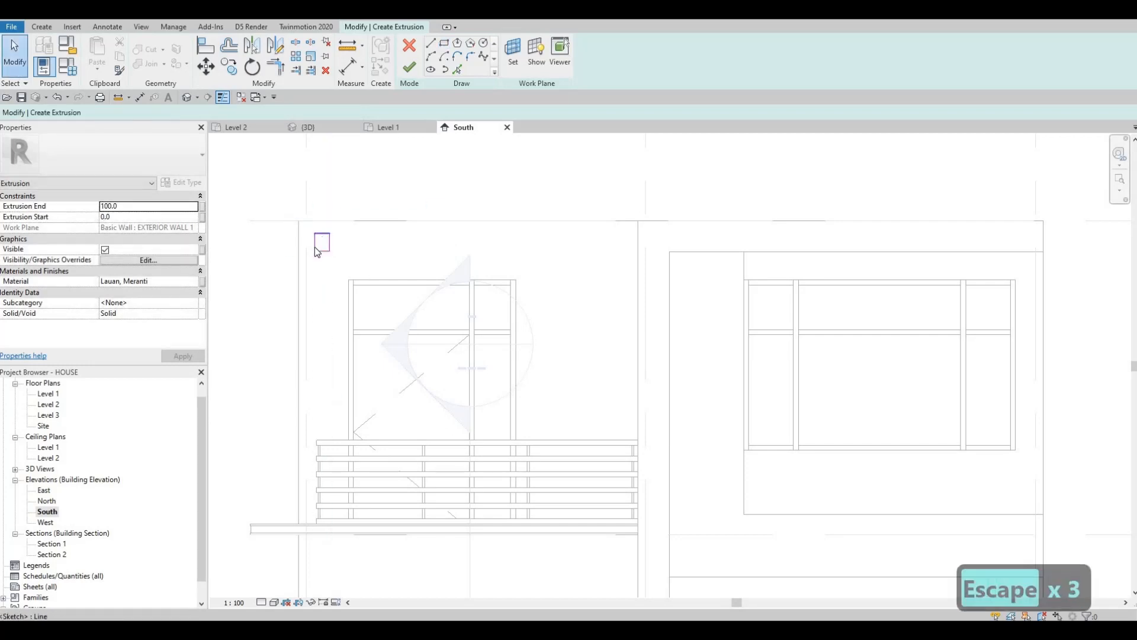
# Set the sketched rectangle's height and width to 150 mm each
pyautogui.click(314, 246)
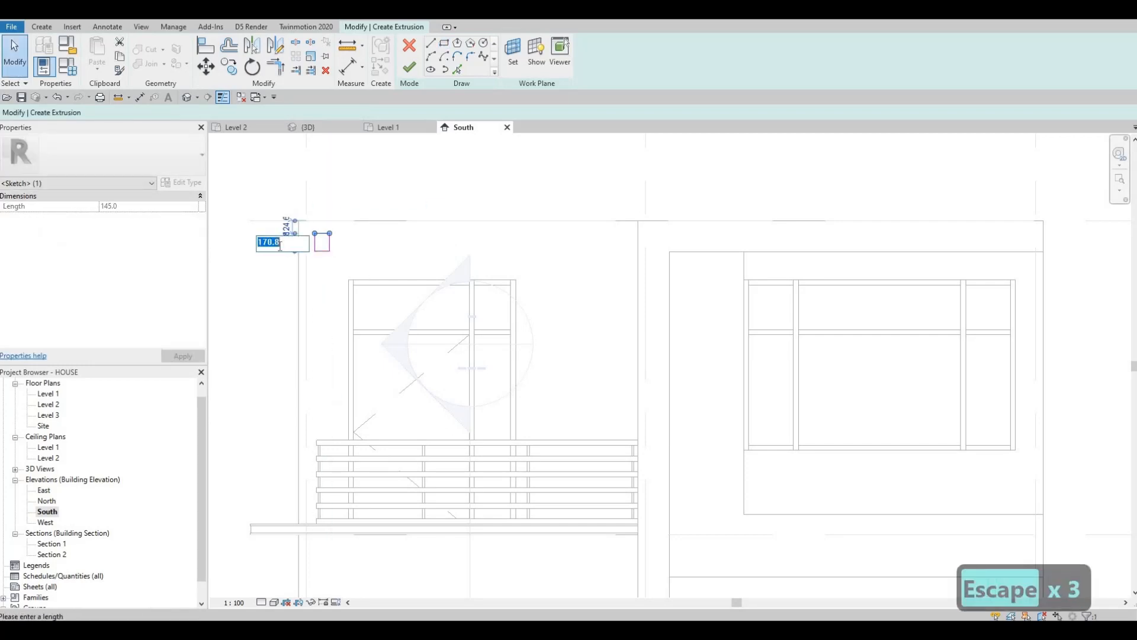
pyautogui.write('150')
pyautogui.press('Return')
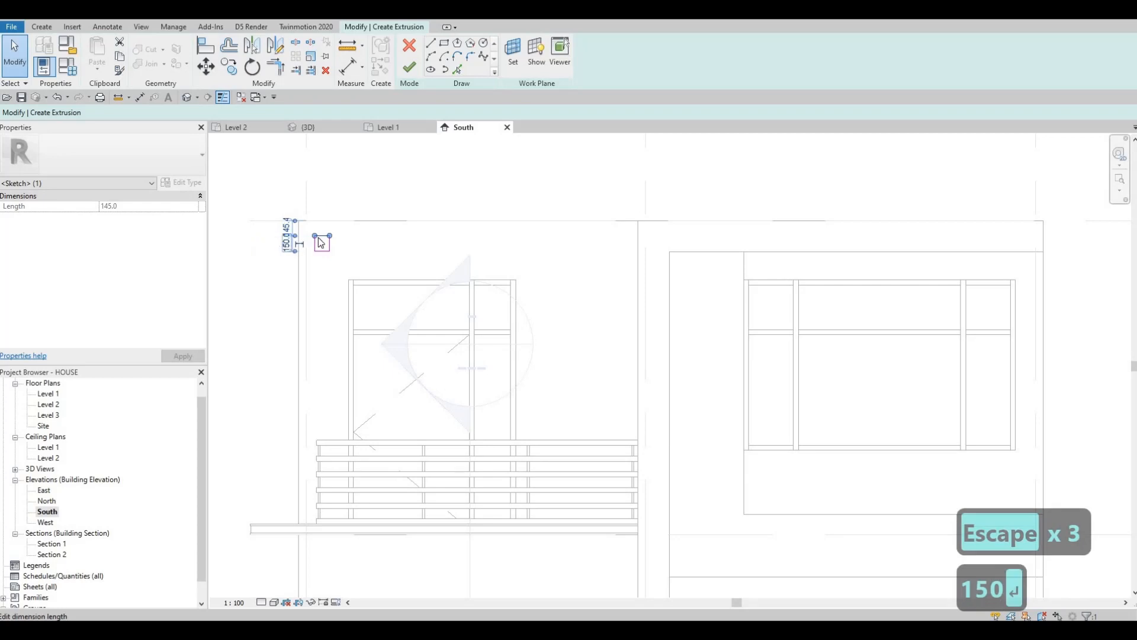
pyautogui.click(330, 244)
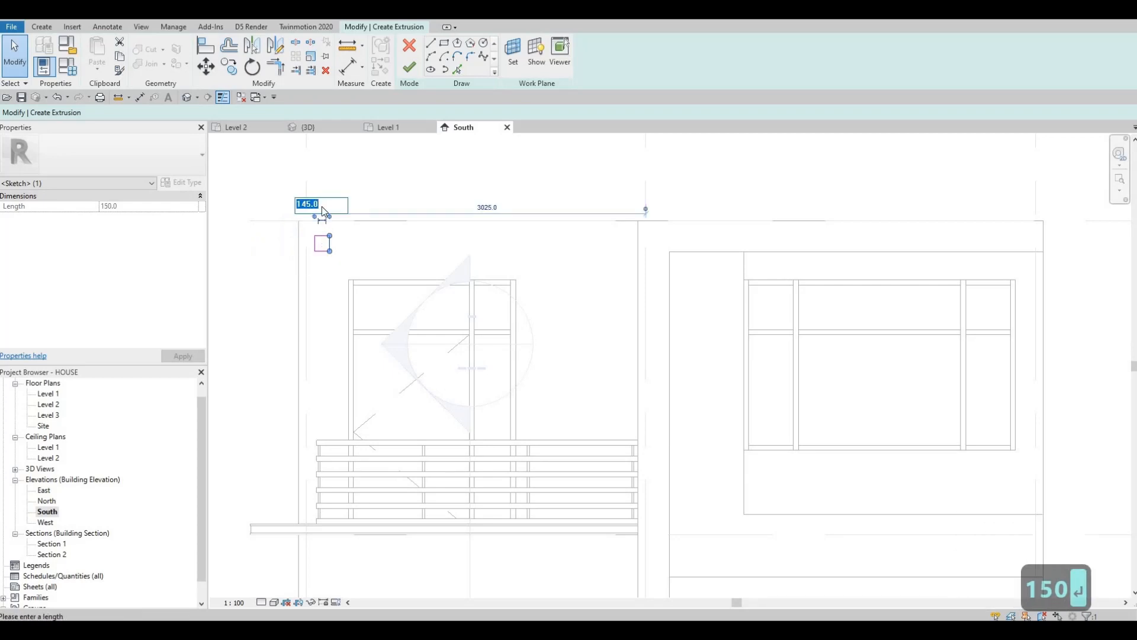
pyautogui.press('Escape')
pyautogui.press('Escape')
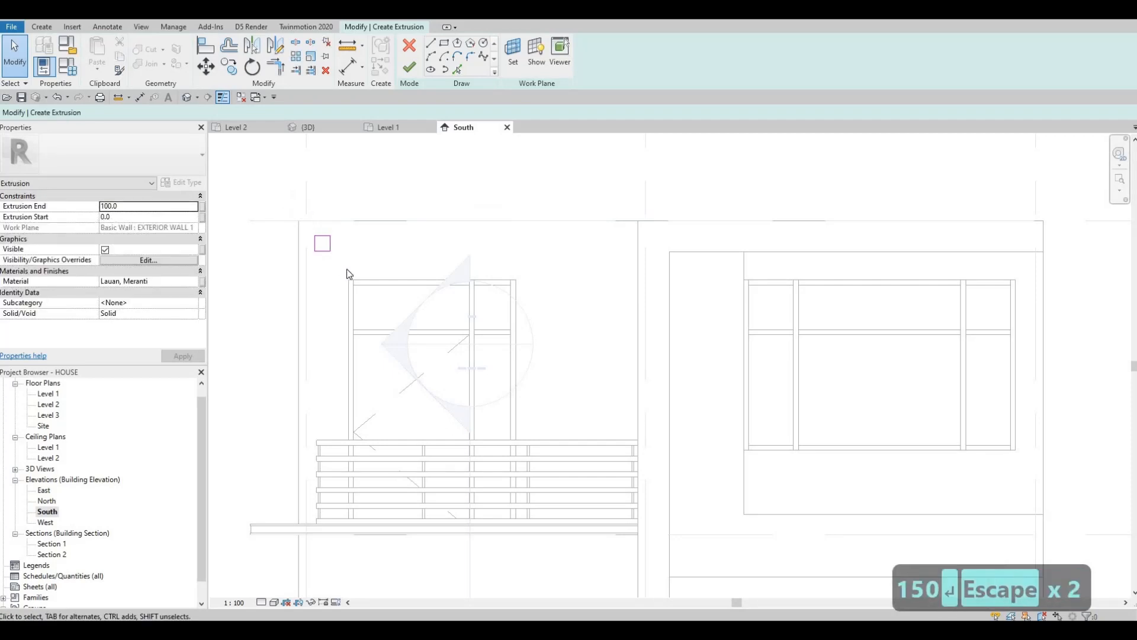
# Copy the 150 mm square nine times horizontally along the wall above the balcony door, spacing the copies 300 mm apart
pyautogui.moveTo(348, 270); pyautogui.dragTo(349, 270)
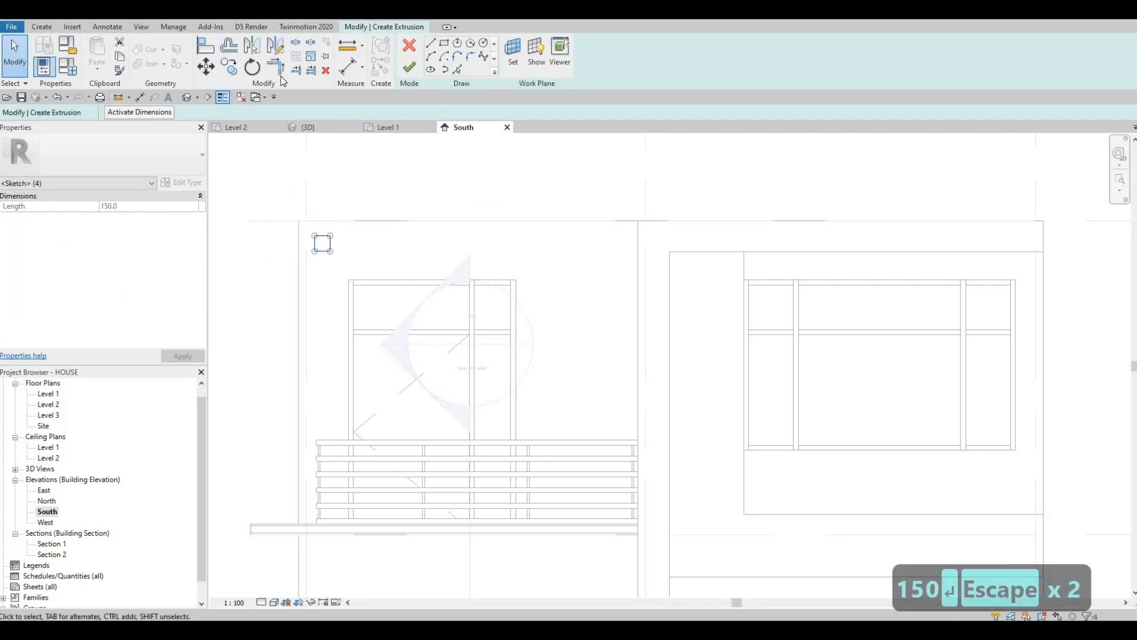
pyautogui.click(235, 70)
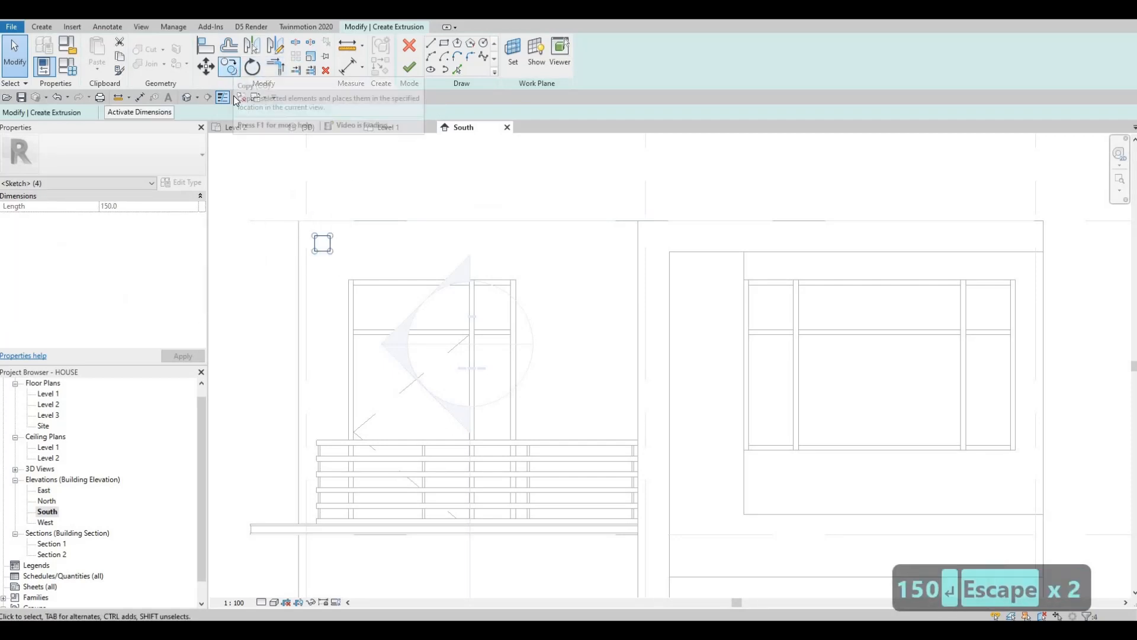
pyautogui.scroll(3, 323, 231)
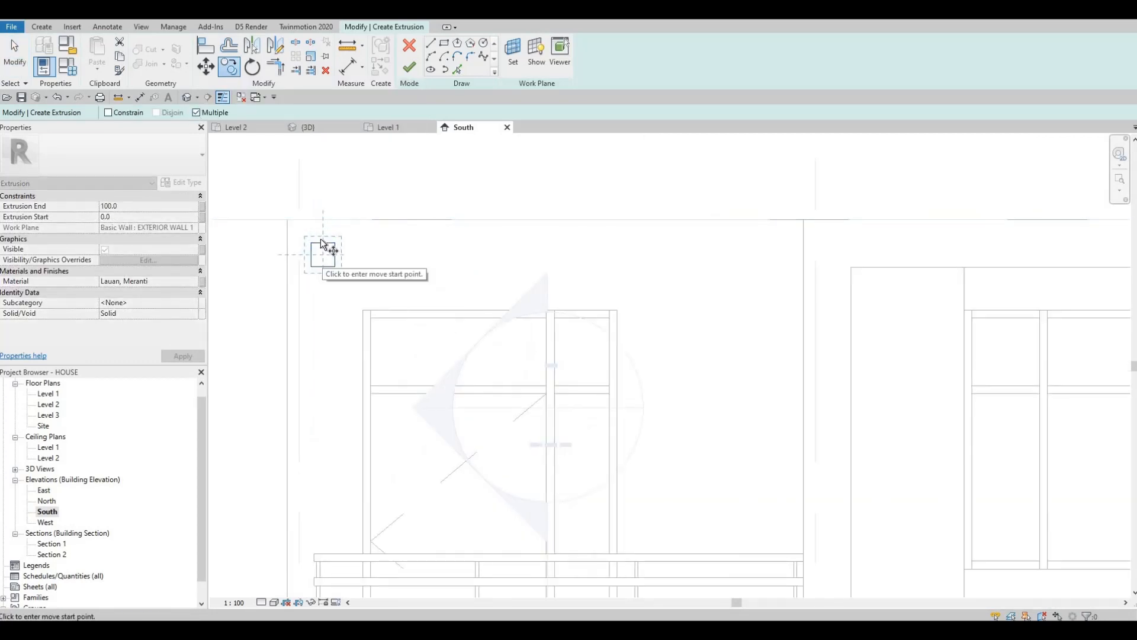
pyautogui.click(418, 242)
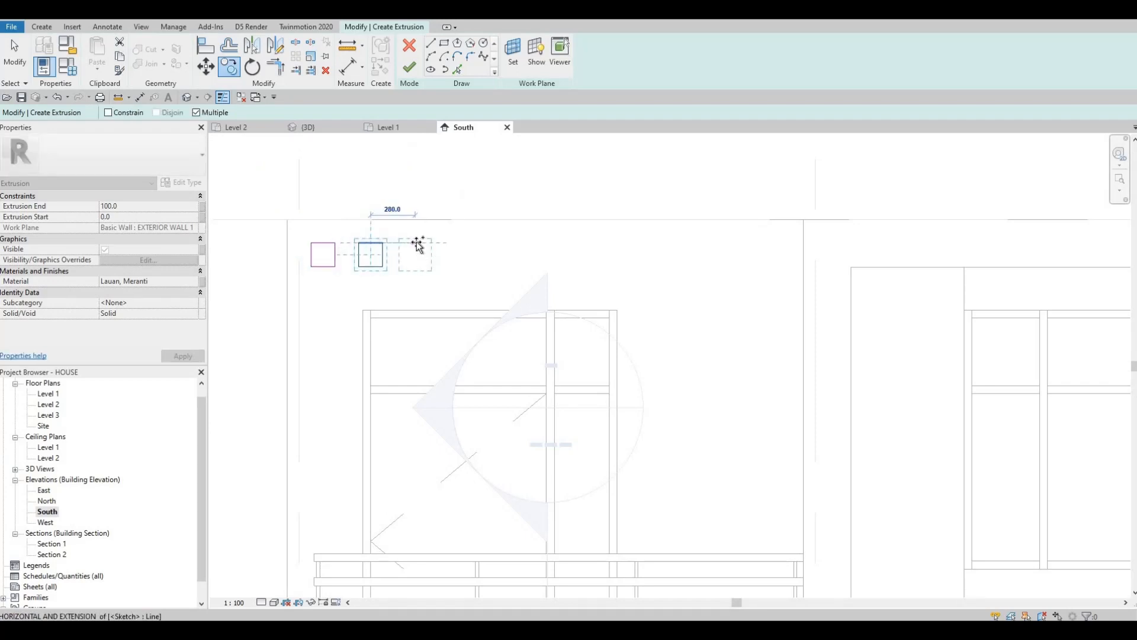
pyautogui.write('300')
pyautogui.press('Return')
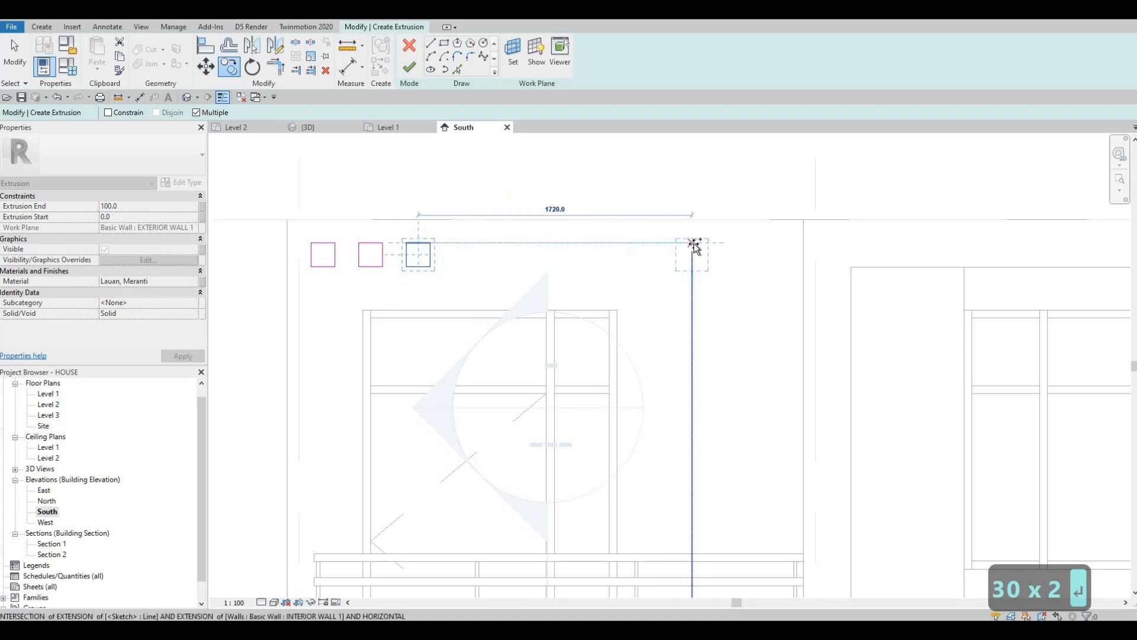
pyautogui.write('00')
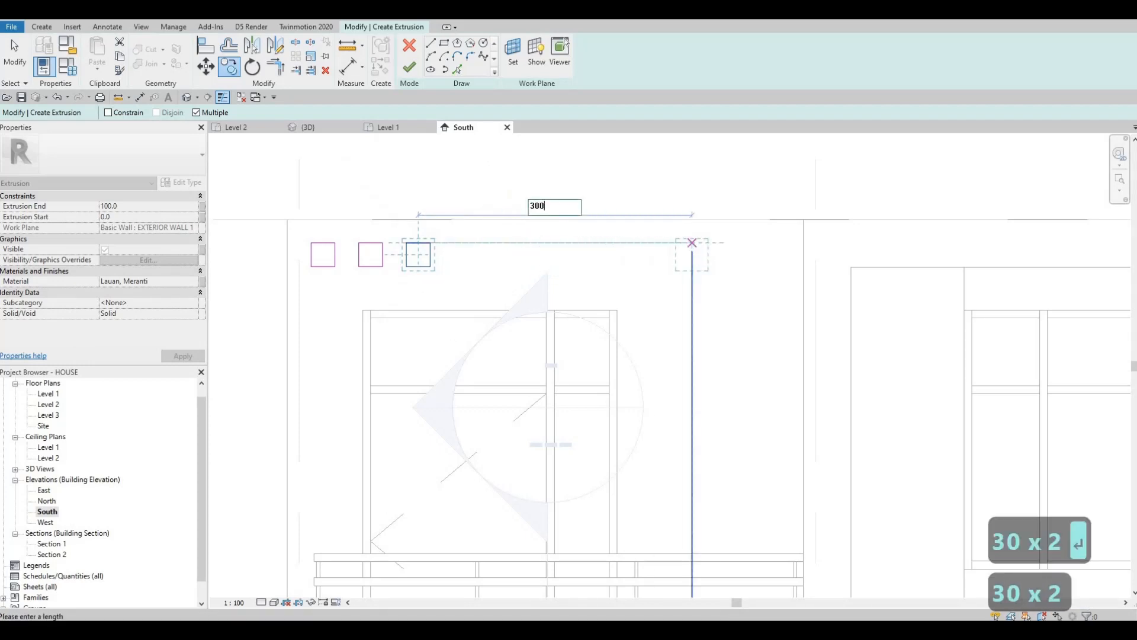
pyautogui.press('Return')
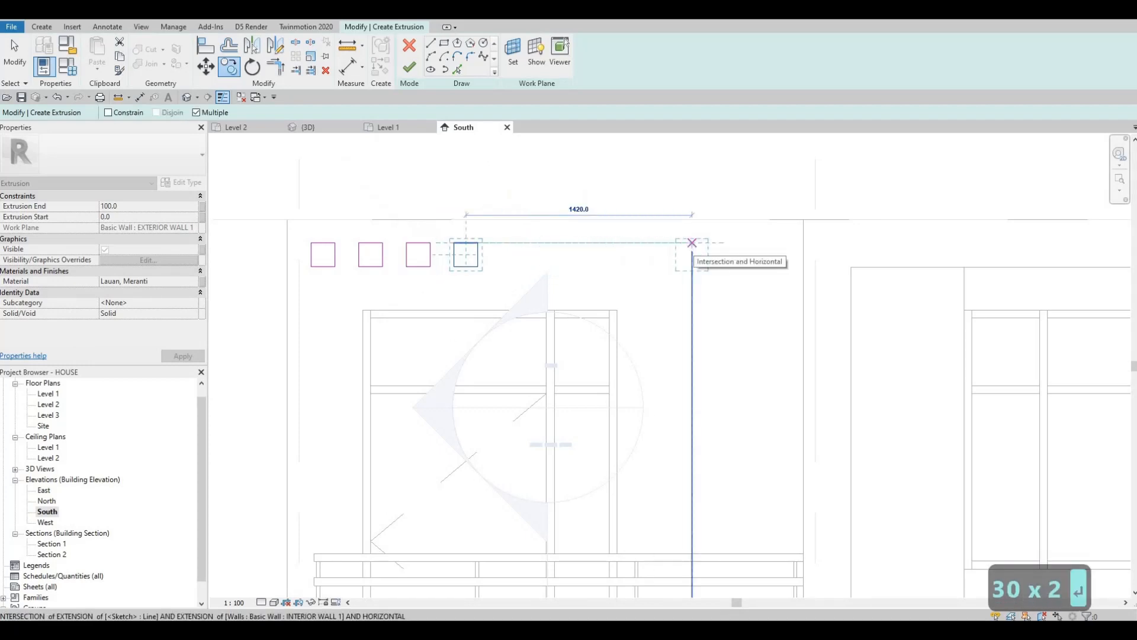
pyautogui.write('300')
pyautogui.press('Return')
pyautogui.write('300')
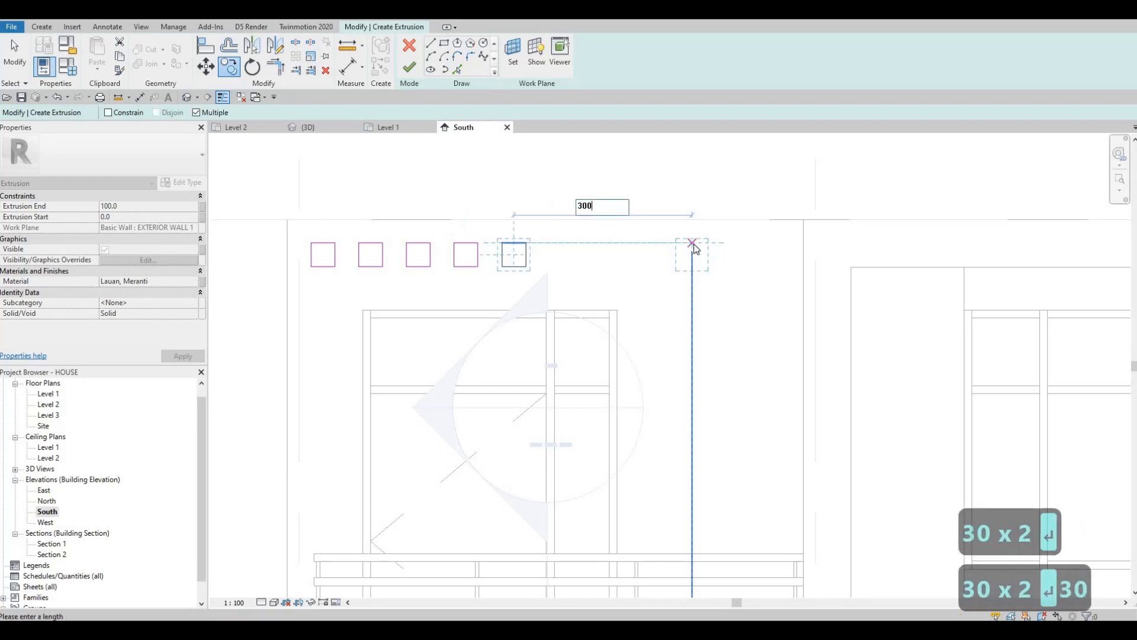
pyautogui.press('Return')
pyautogui.write('300')
pyautogui.press('Return')
pyautogui.write('3')
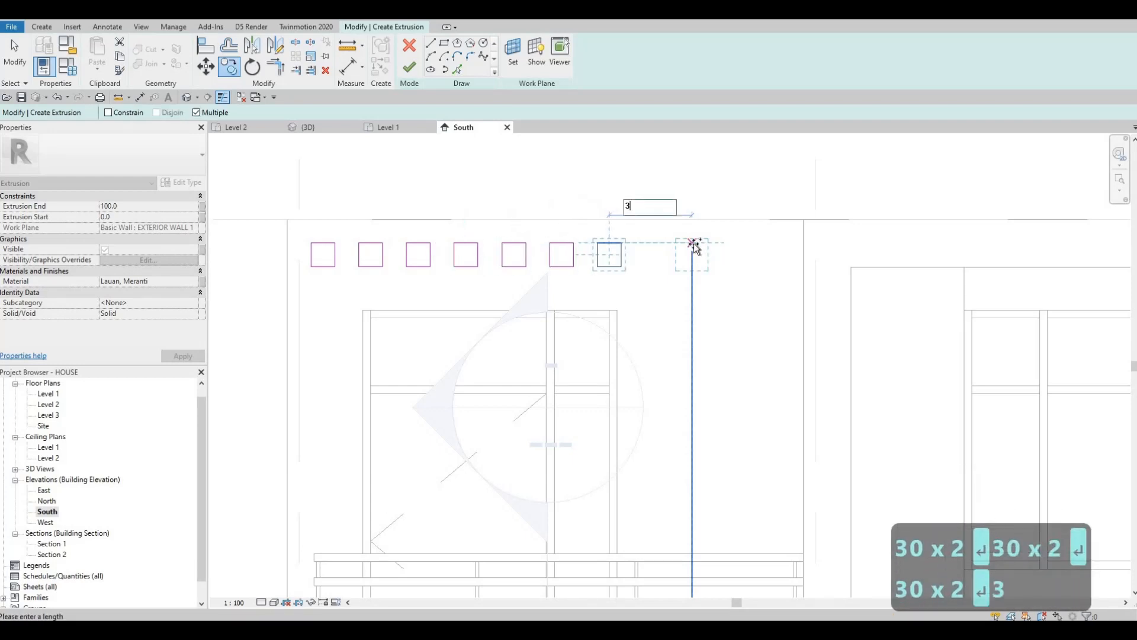
pyautogui.write('00')
pyautogui.press('Return')
pyautogui.write('30')
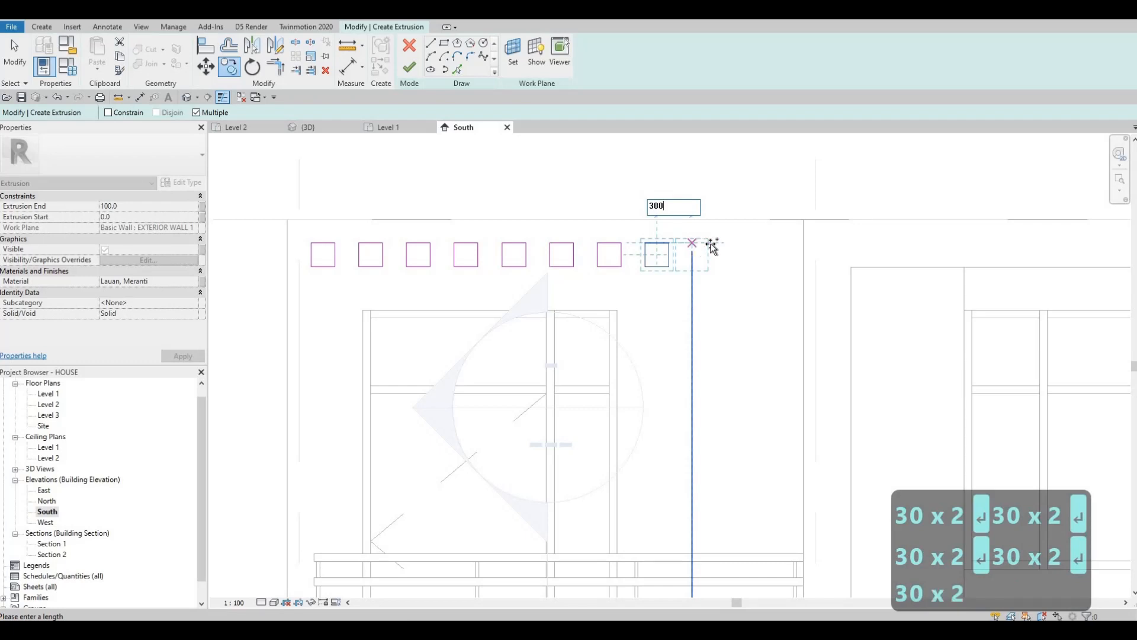
pyautogui.write('0')
pyautogui.press('Return')
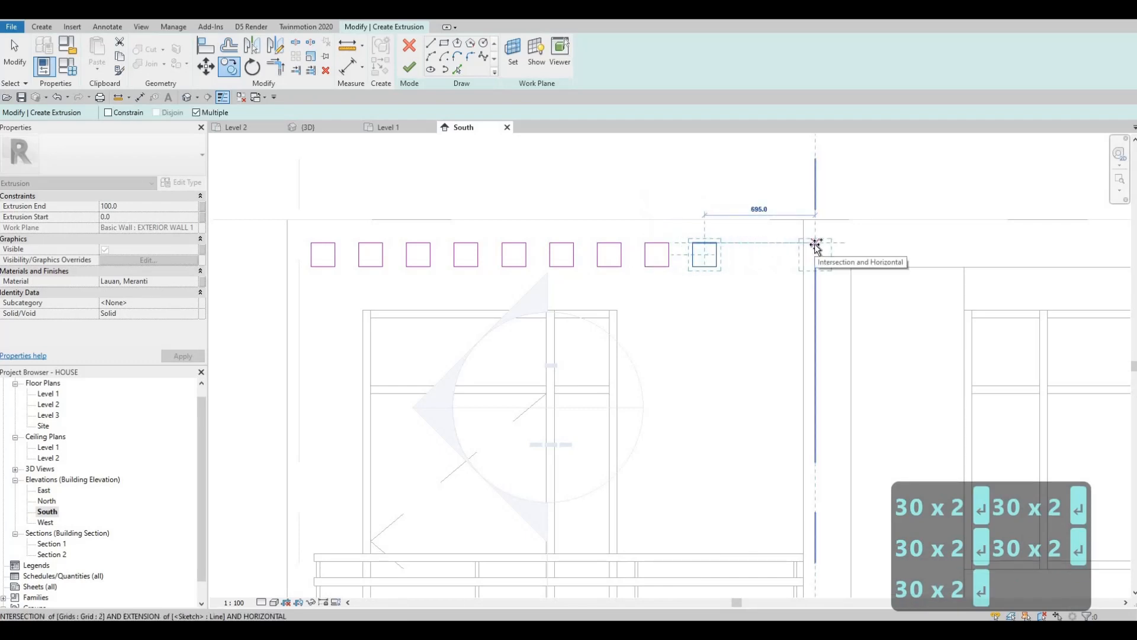
pyautogui.write('300')
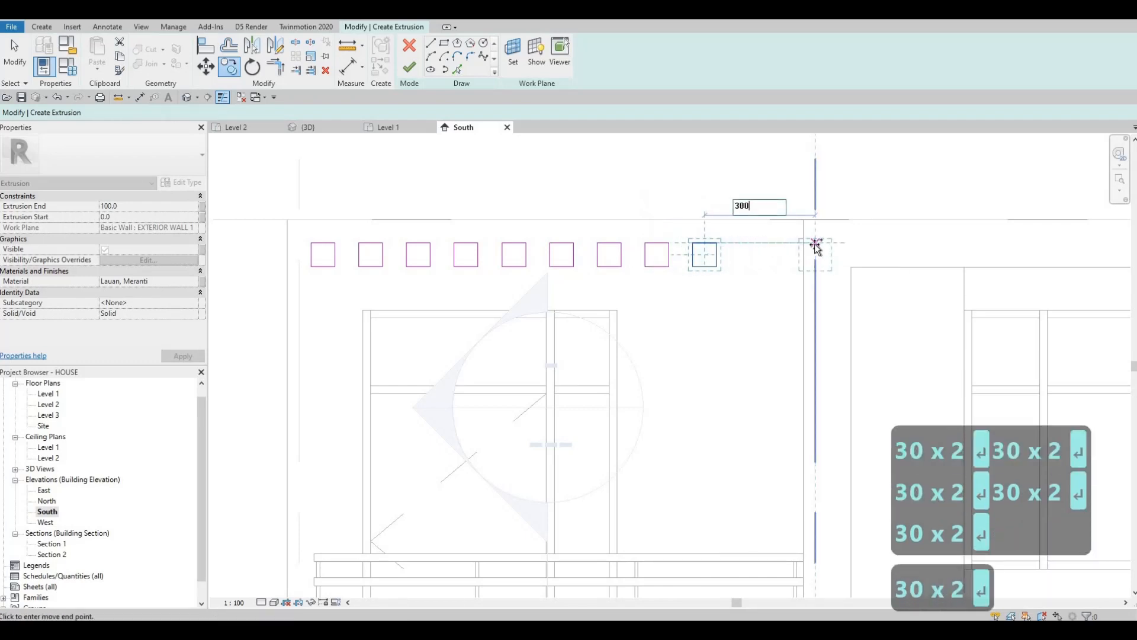
pyautogui.press('Return')
pyautogui.press('Escape')
pyautogui.press('Escape')
pyautogui.press('Escape')
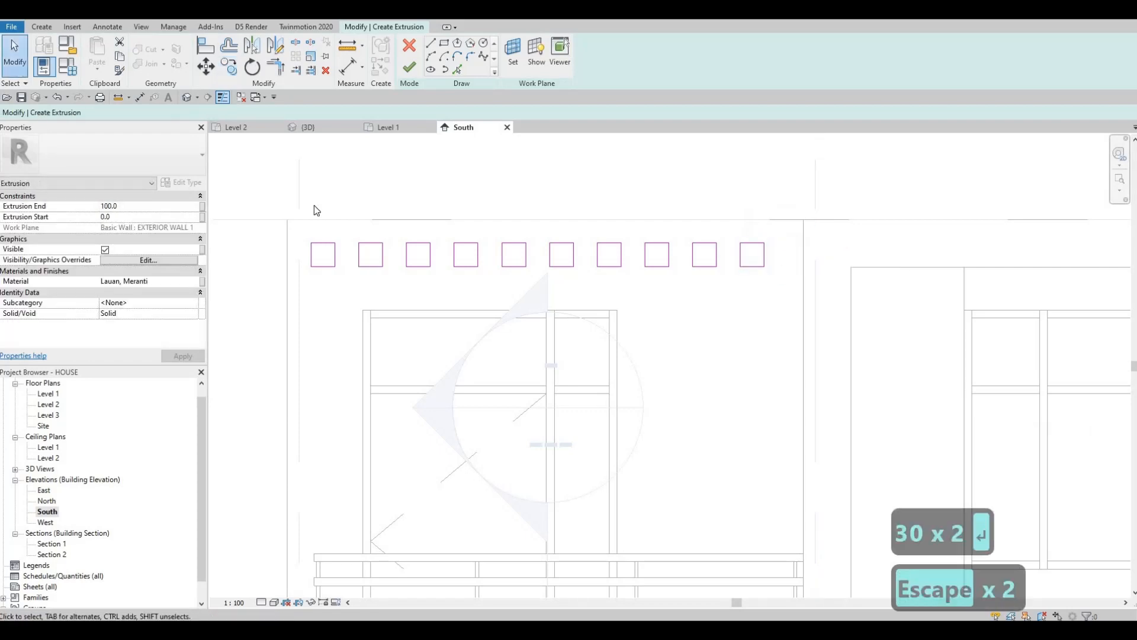
# Nudge the whole row of squares six increments to the right and finish the extrusion sketch
pyautogui.moveTo(296, 190)
pyautogui.mouseDown()
pyautogui.moveTo(363, 233)
pyautogui.moveTo(799, 314)
pyautogui.mouseUp()
pyautogui.press('Right')
pyautogui.press('Right')
pyautogui.press('Right')
pyautogui.press('Right')
pyautogui.press('Right')
pyautogui.press('Right')
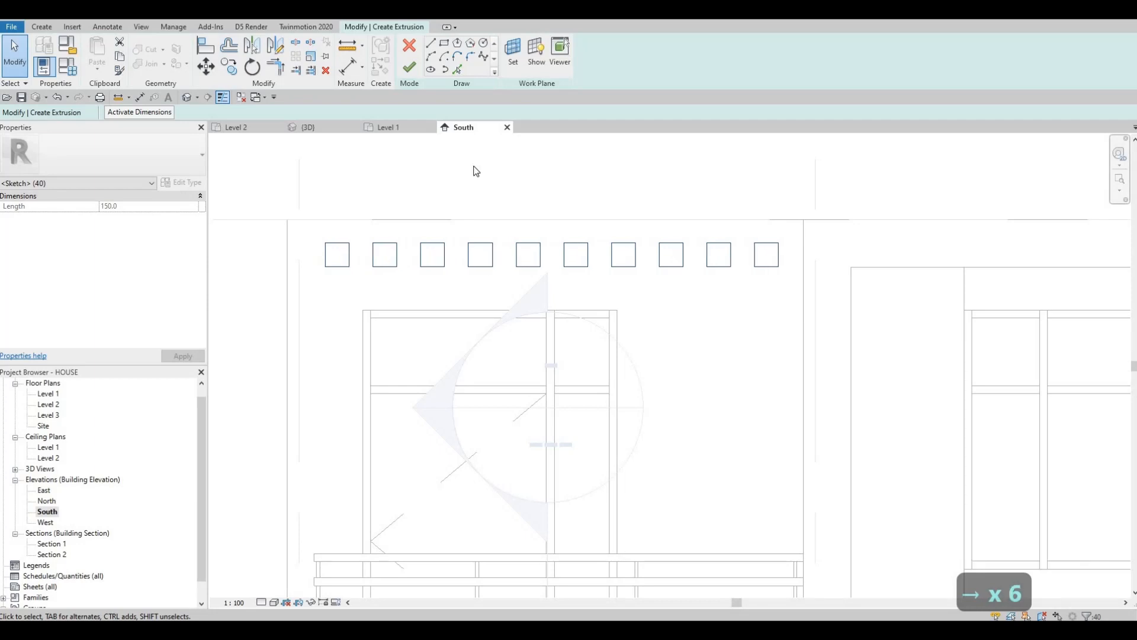
pyautogui.press('Escape')
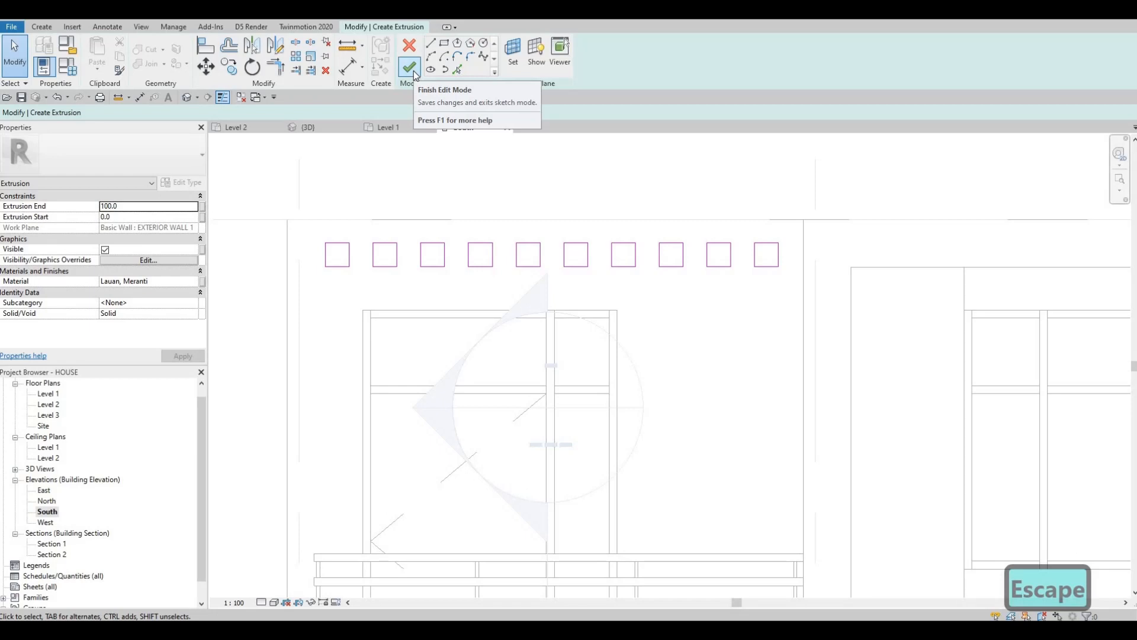
pyautogui.click(413, 70)
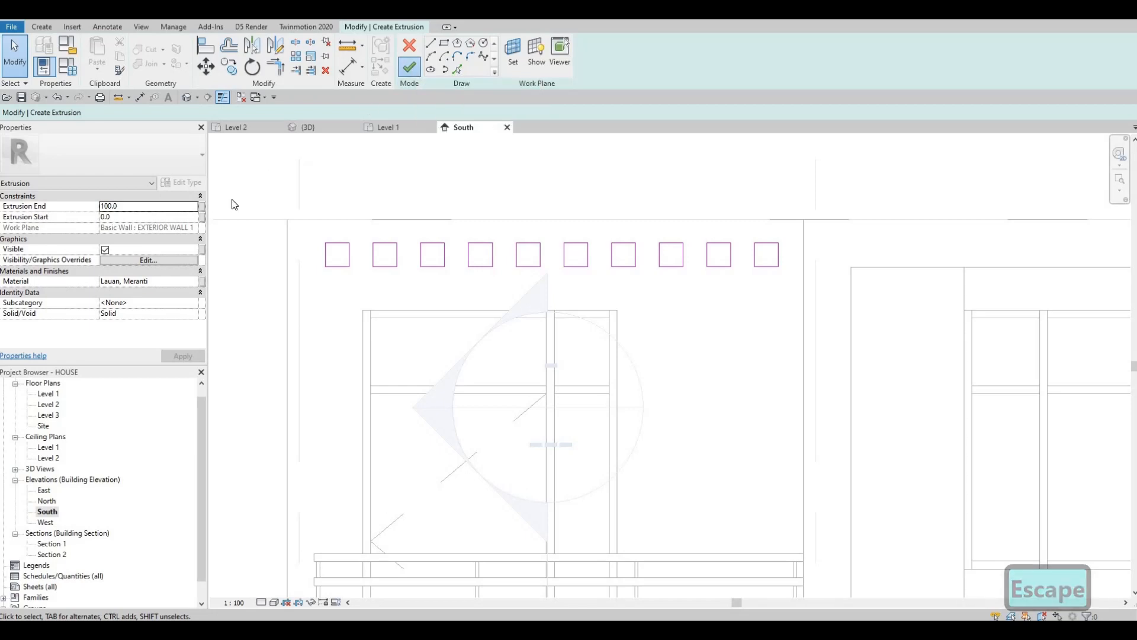
# Set the extruded blocks' material to Maple from the AEC Wood library
pyautogui.click(193, 282)
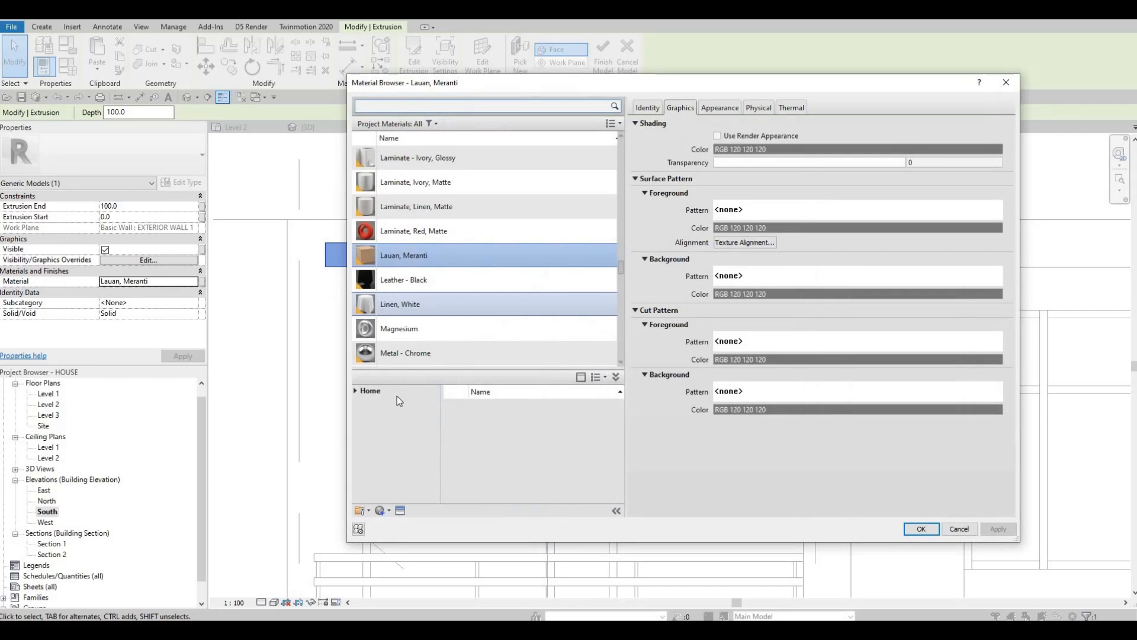
pyautogui.click(353, 397)
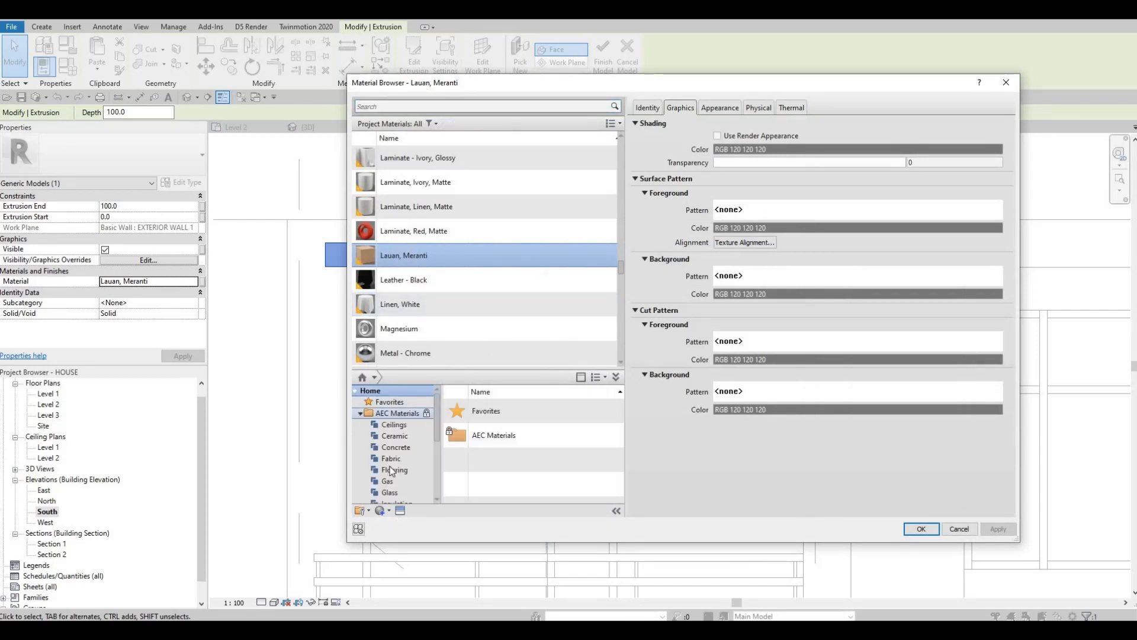
pyautogui.scroll(-4, 401, 472)
pyautogui.click(394, 492)
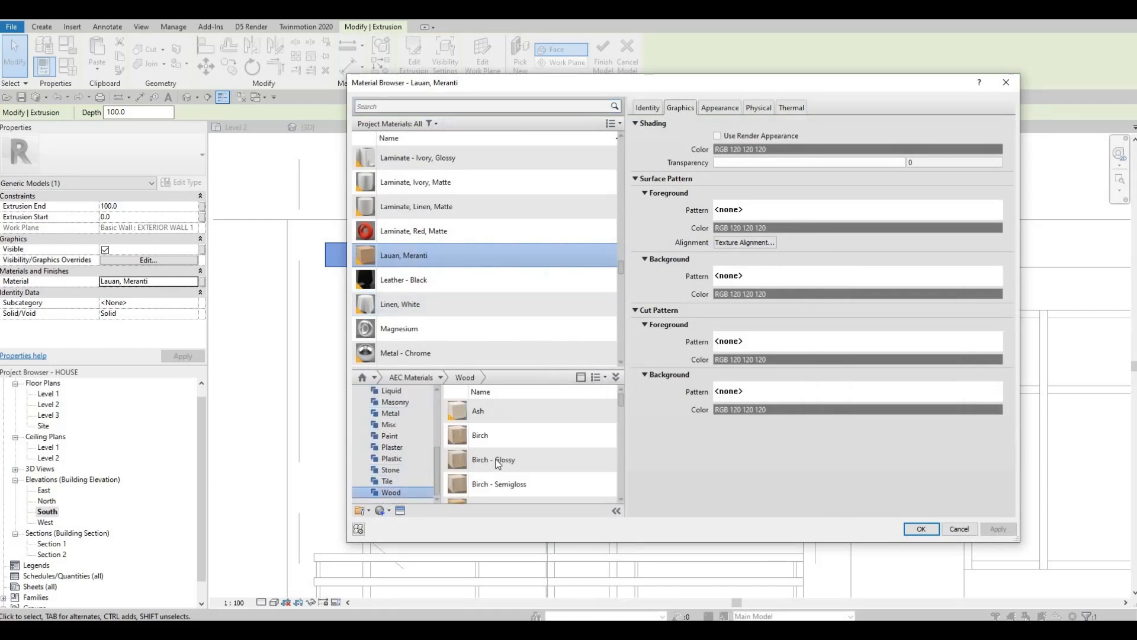
pyautogui.scroll(-5, 493, 470)
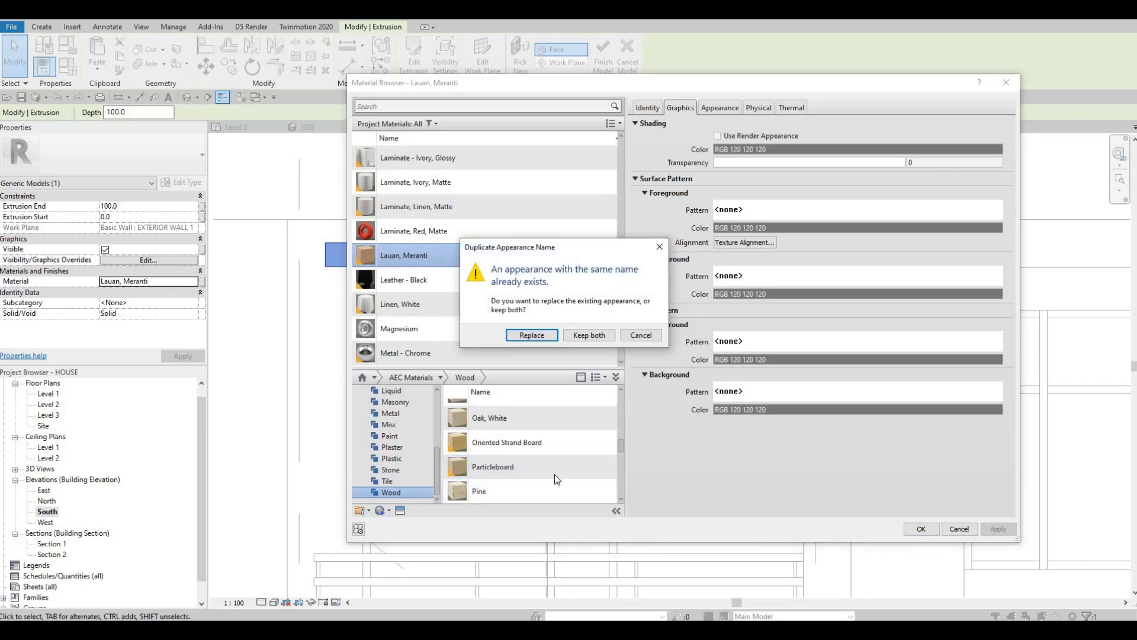
pyautogui.press('Escape')
pyautogui.scroll(-3, 551, 455)
pyautogui.scroll(5, 551, 457)
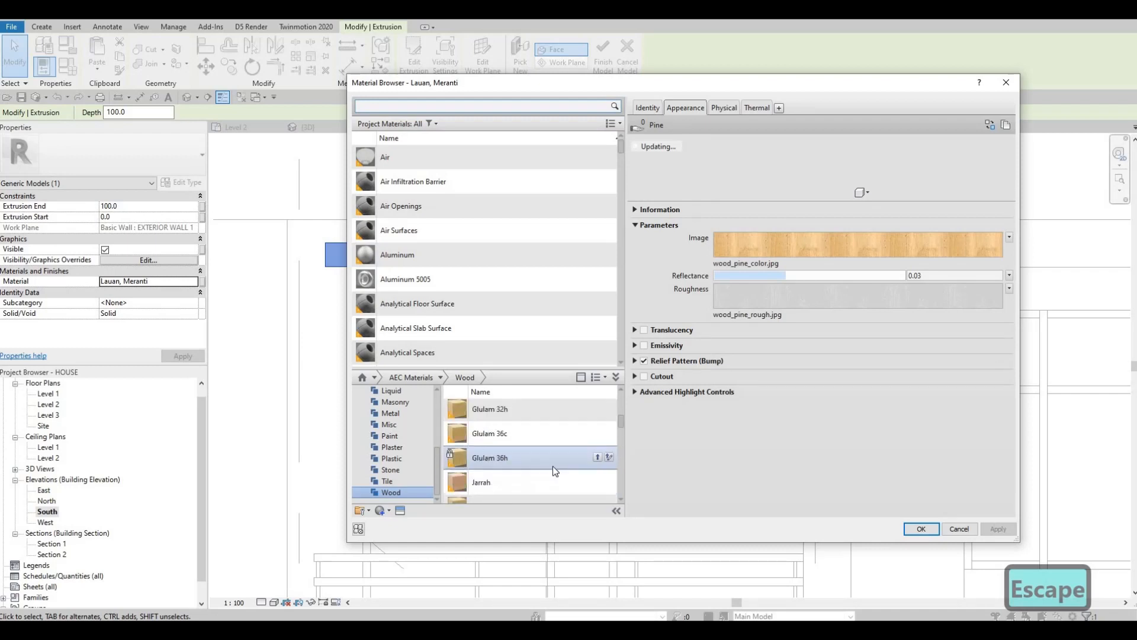
pyautogui.click(597, 478)
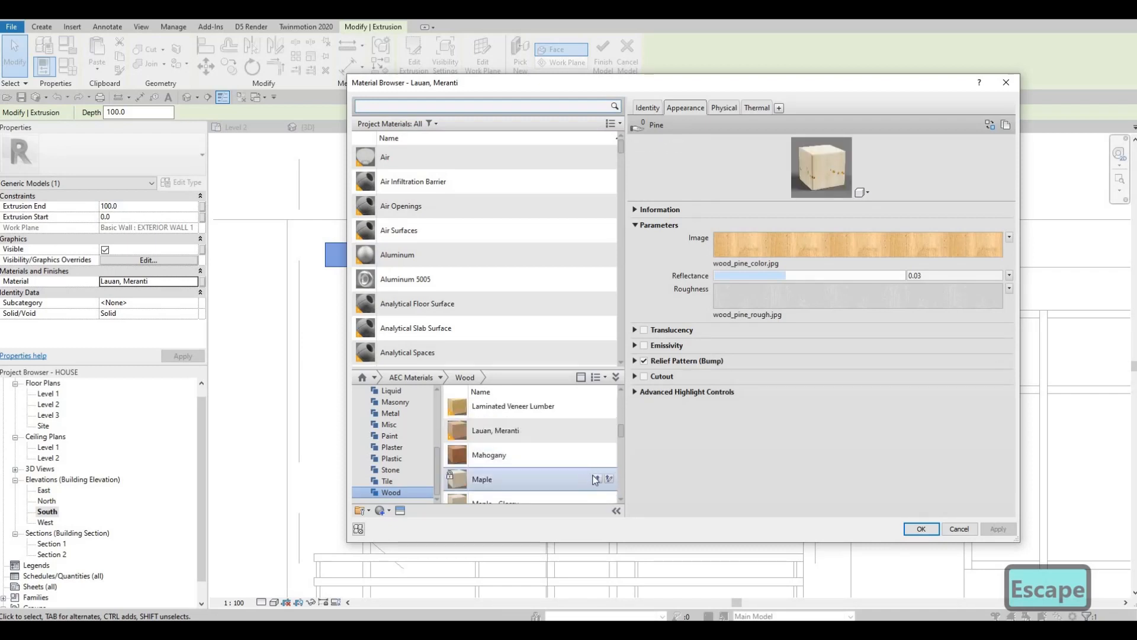
pyautogui.click(993, 535)
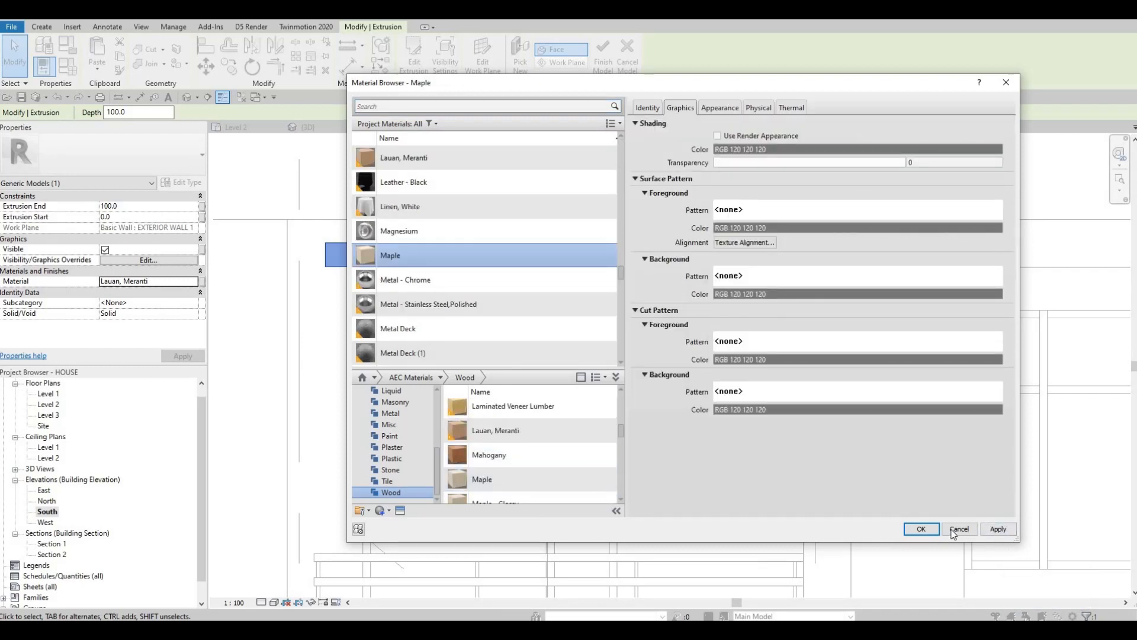
pyautogui.press('Return')
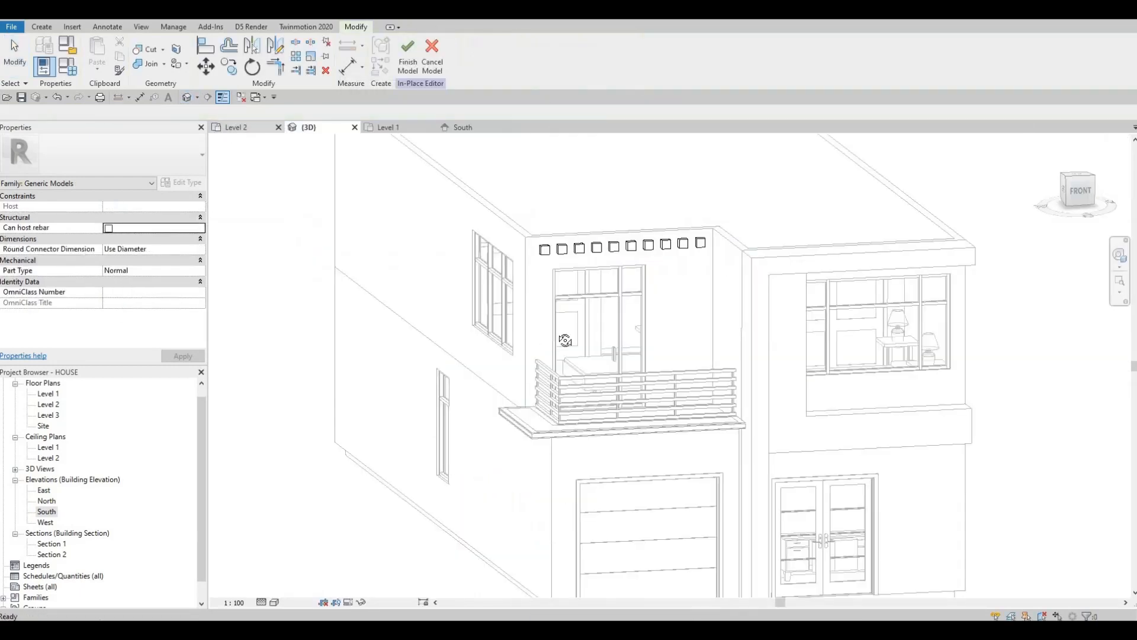
# Set the Maple blocks' extrusion end to 2000 mm so they form beams over the balcony
pyautogui.keyDown('shift'); pyautogui.moveTo(614, 303); pyautogui.dragTo(610, 288, button='middle'); pyautogui.keyUp('shift')
pyautogui.click(614, 291)
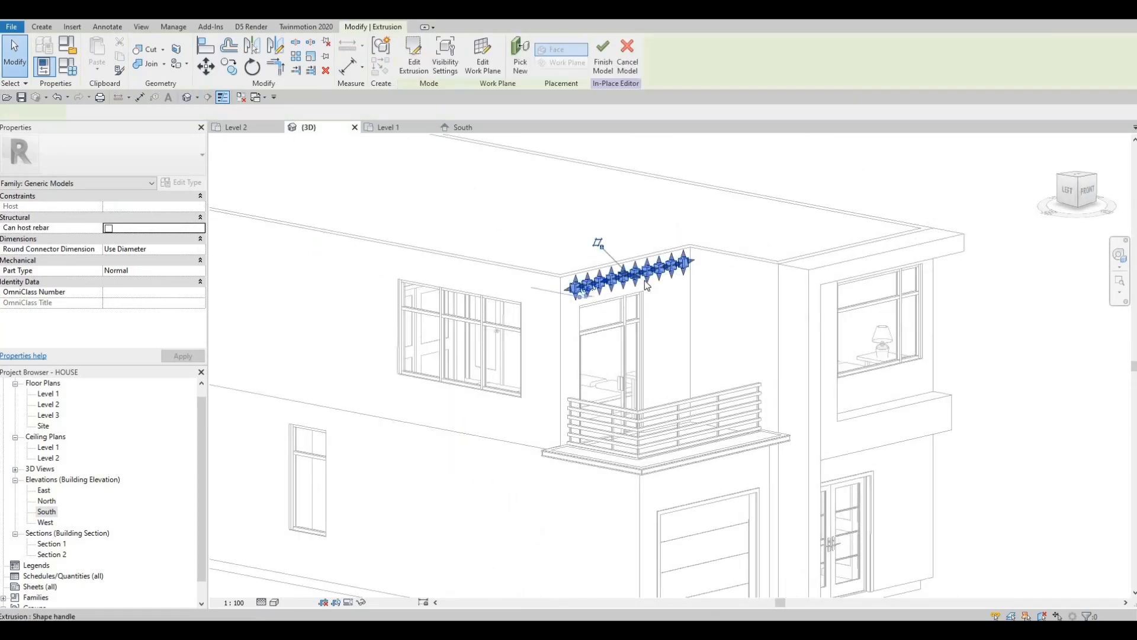
pyautogui.click(136, 207)
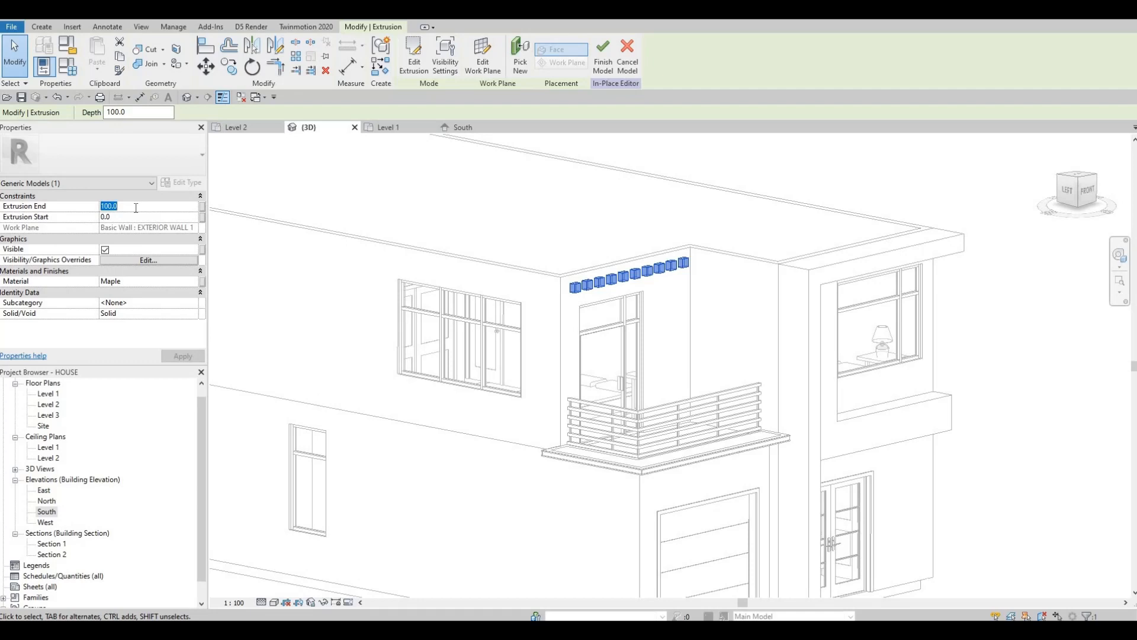
pyautogui.write('2000')
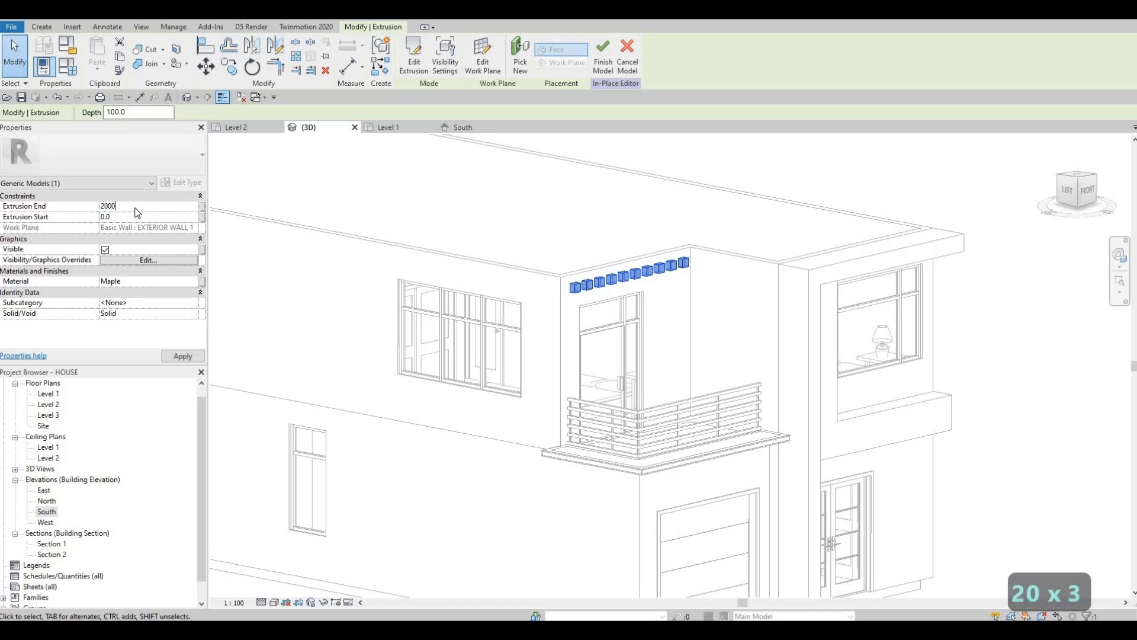
pyautogui.press('Return')
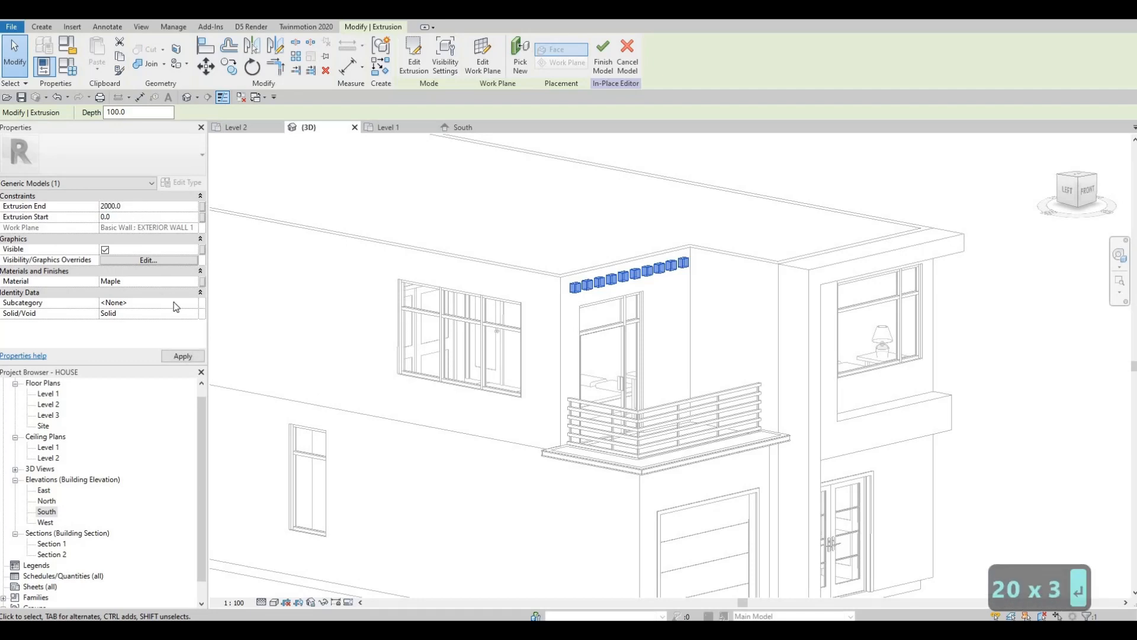
pyautogui.click(183, 355)
pyautogui.keyDown('shift'); pyautogui.moveTo(687, 334); pyautogui.dragTo(781, 384, button='middle'); pyautogui.keyUp('shift')
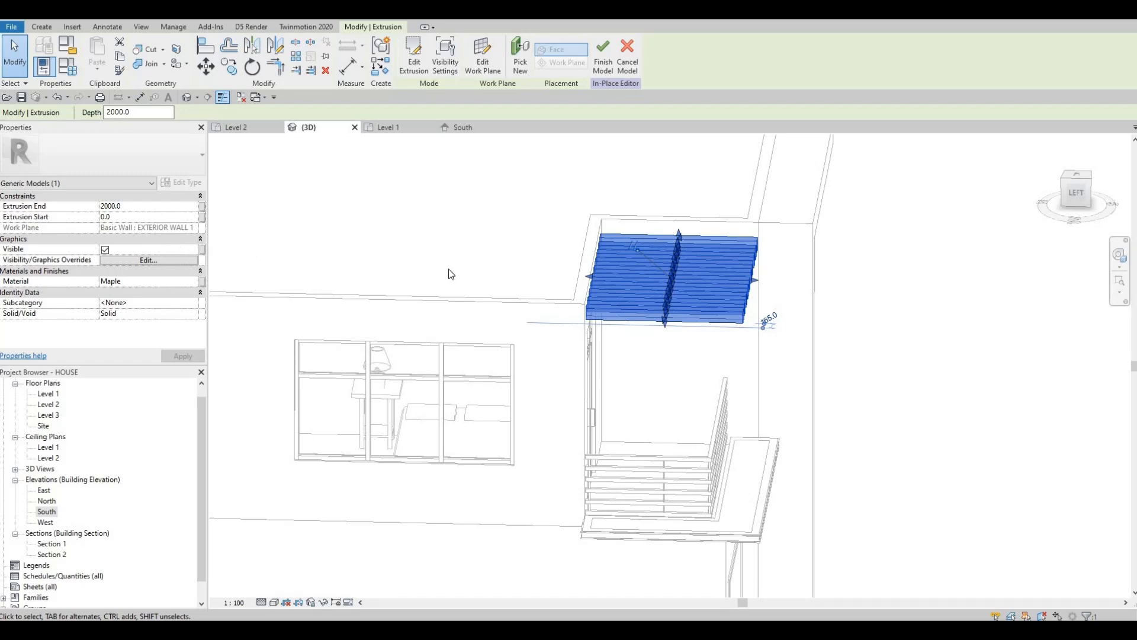
# Open the West elevation and focus on the beams above the balcony
pyautogui.keyDown('shift'); pyautogui.moveTo(693, 312); pyautogui.dragTo(712, 290, button='middle'); pyautogui.keyUp('shift')
pyautogui.scroll(2, 668, 278)
pyautogui.scroll(2, 714, 294)
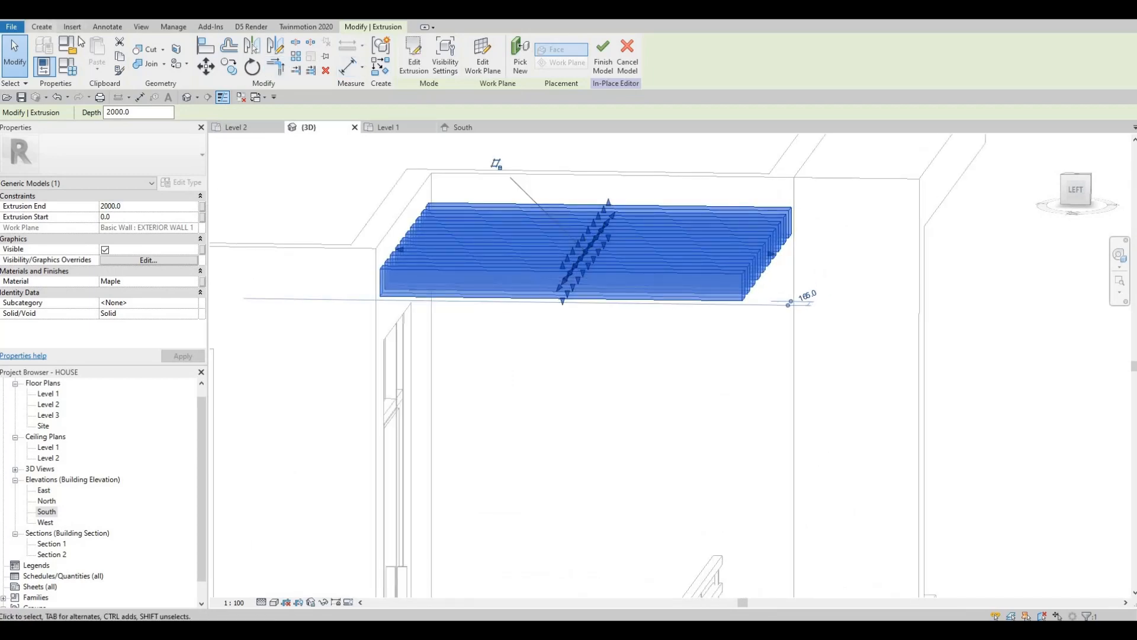
pyautogui.click(41, 27)
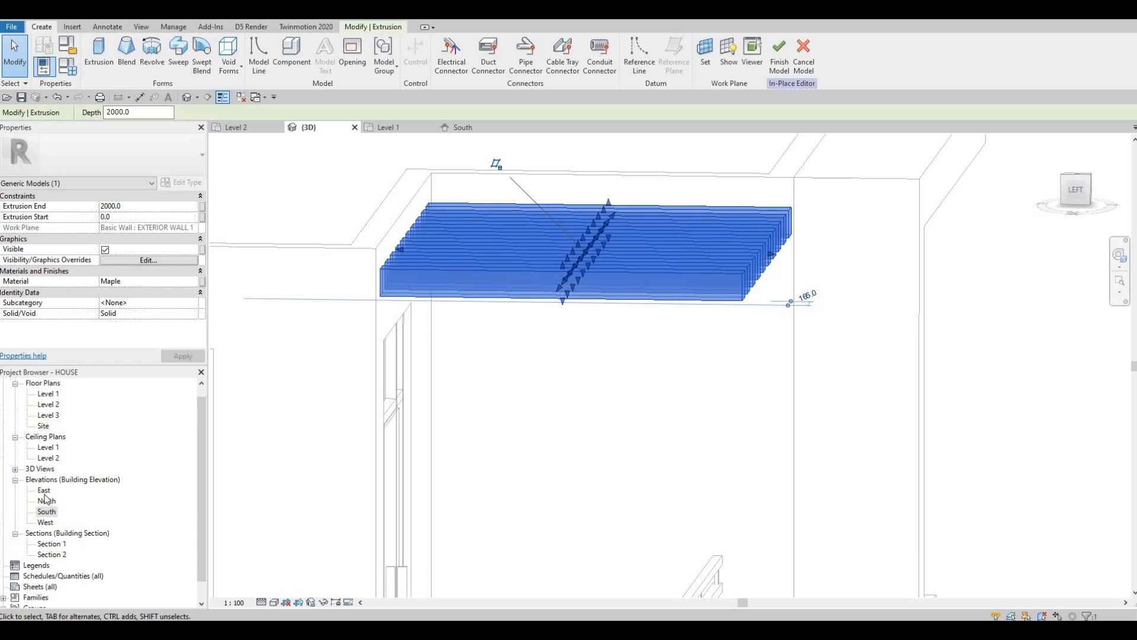
pyautogui.doubleClick(45, 523)
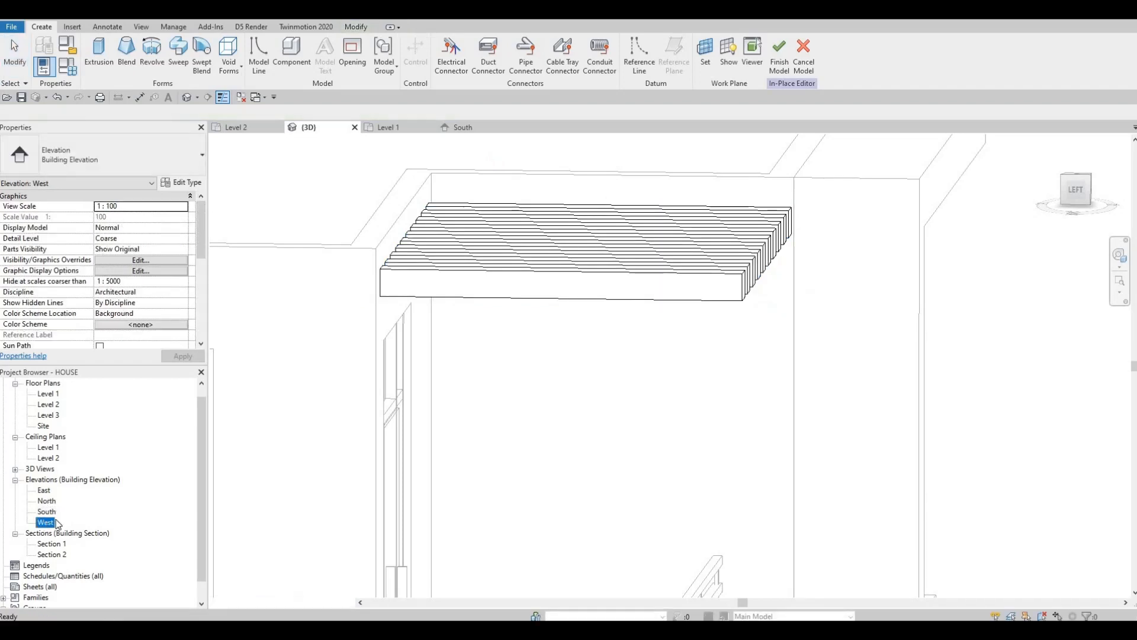
pyautogui.scroll(4, 559, 229)
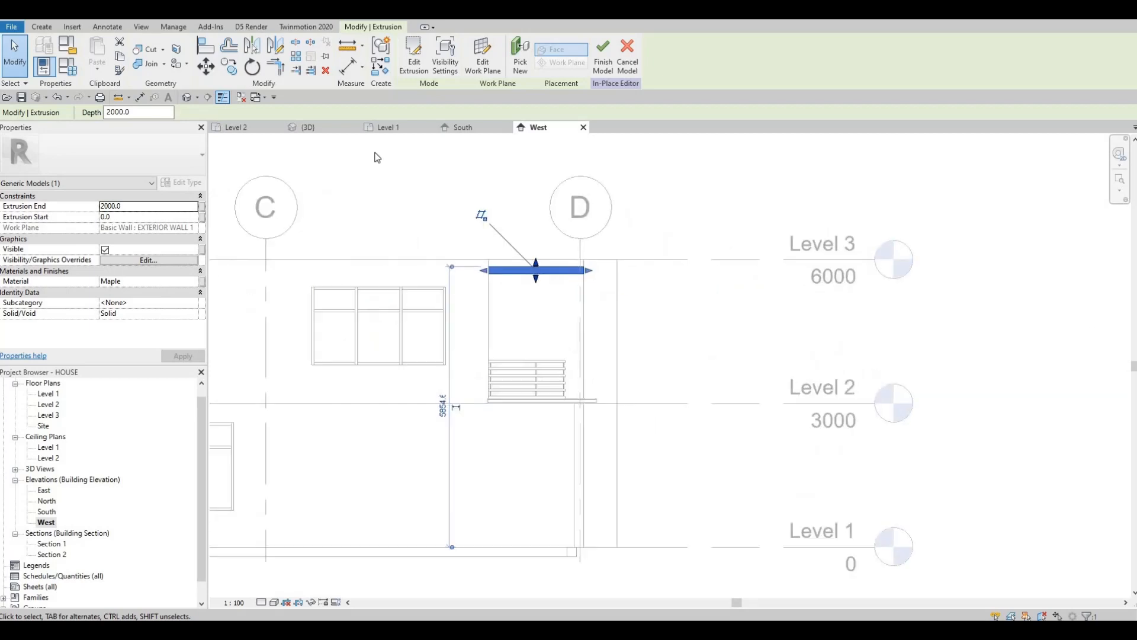
# Create a void extrusion at the beams' outer end, its closed profile having a sloping edge about 219 mm long from the end's midpoint to the underside
pyautogui.click(39, 27)
pyautogui.click(228, 62)
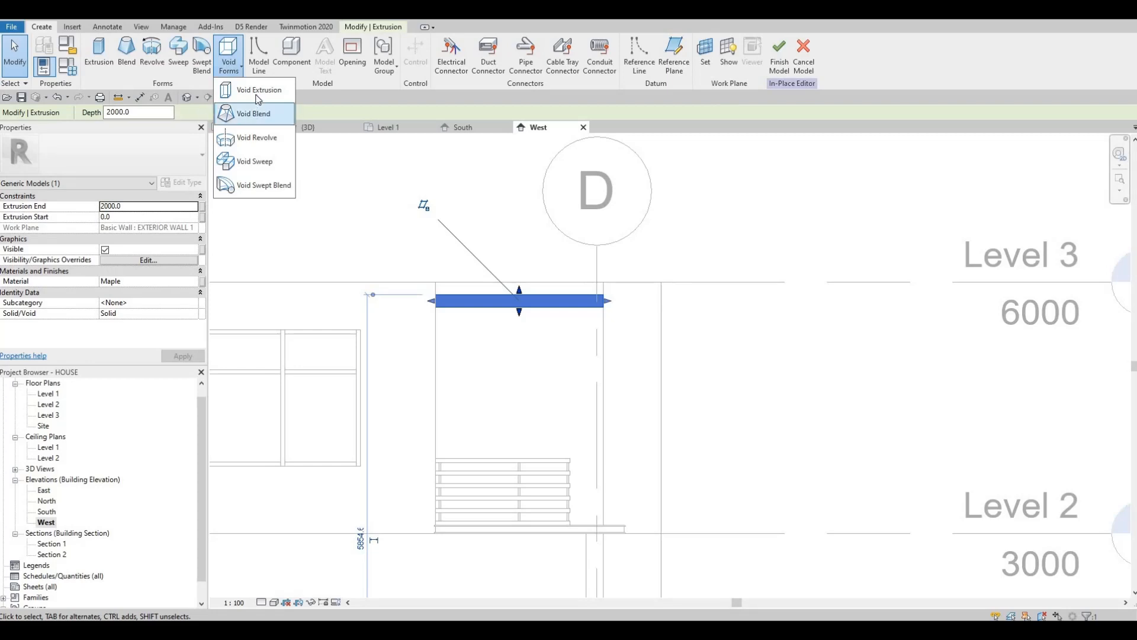
pyautogui.click(257, 90)
pyautogui.click(537, 389)
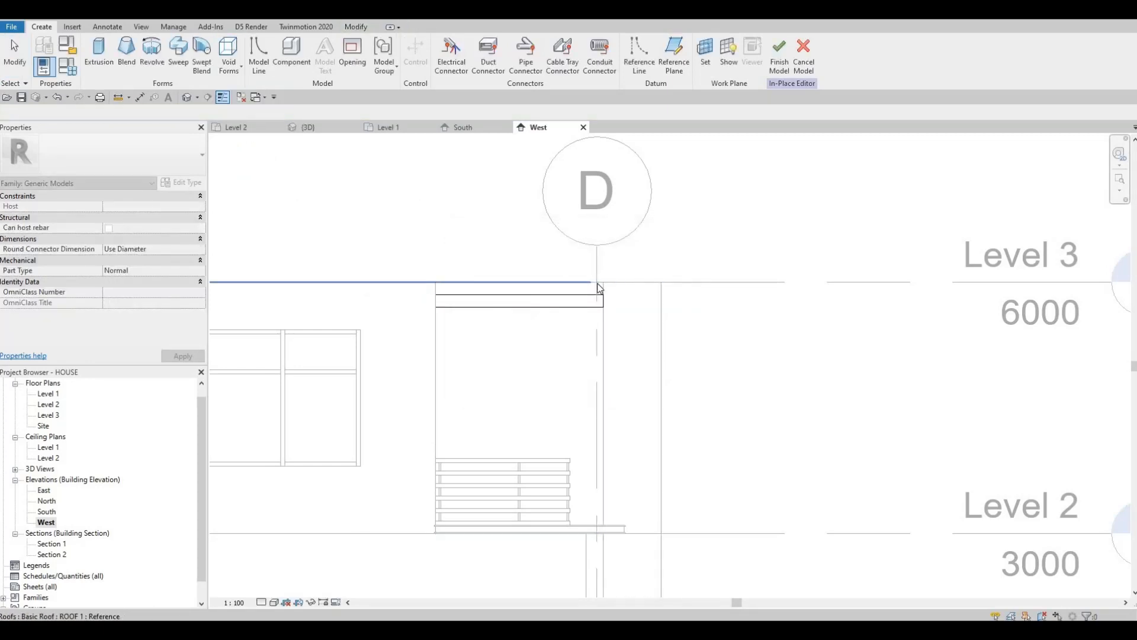
pyautogui.click(596, 282)
pyautogui.click(446, 43)
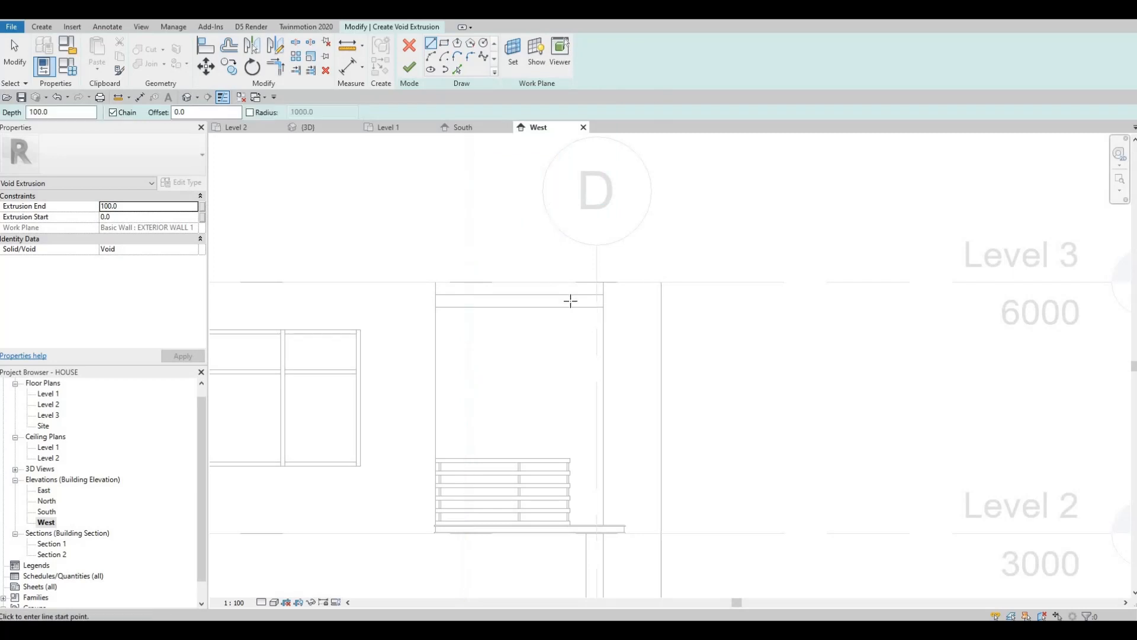
pyautogui.scroll(4, 570, 301)
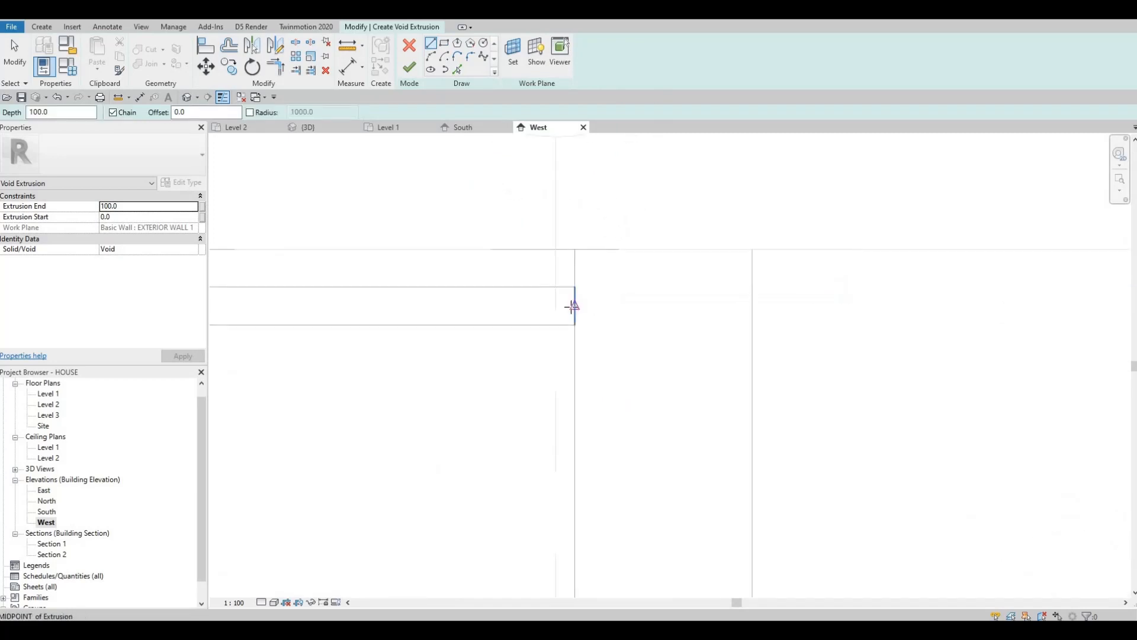
pyautogui.click(540, 321)
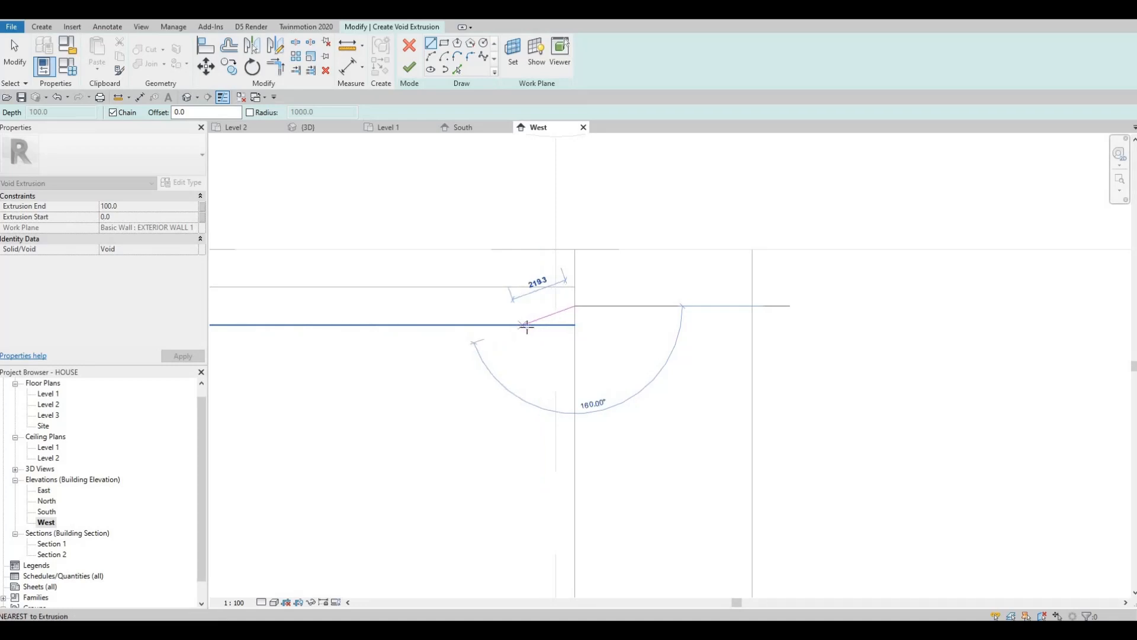
pyautogui.click(524, 324)
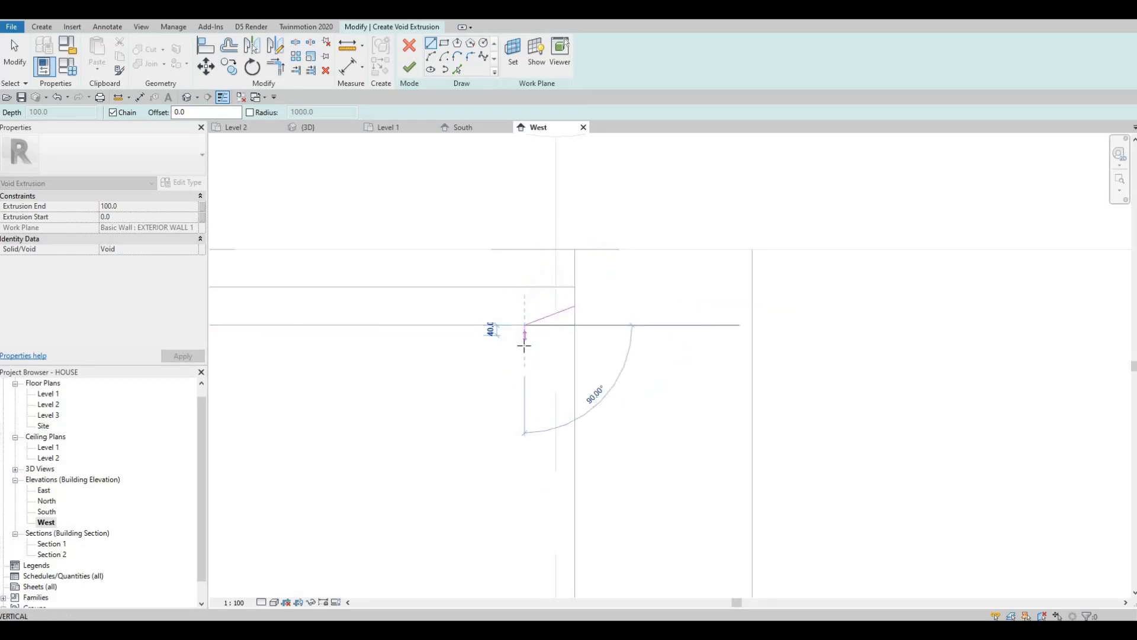
pyautogui.click(597, 345)
pyautogui.click(592, 305)
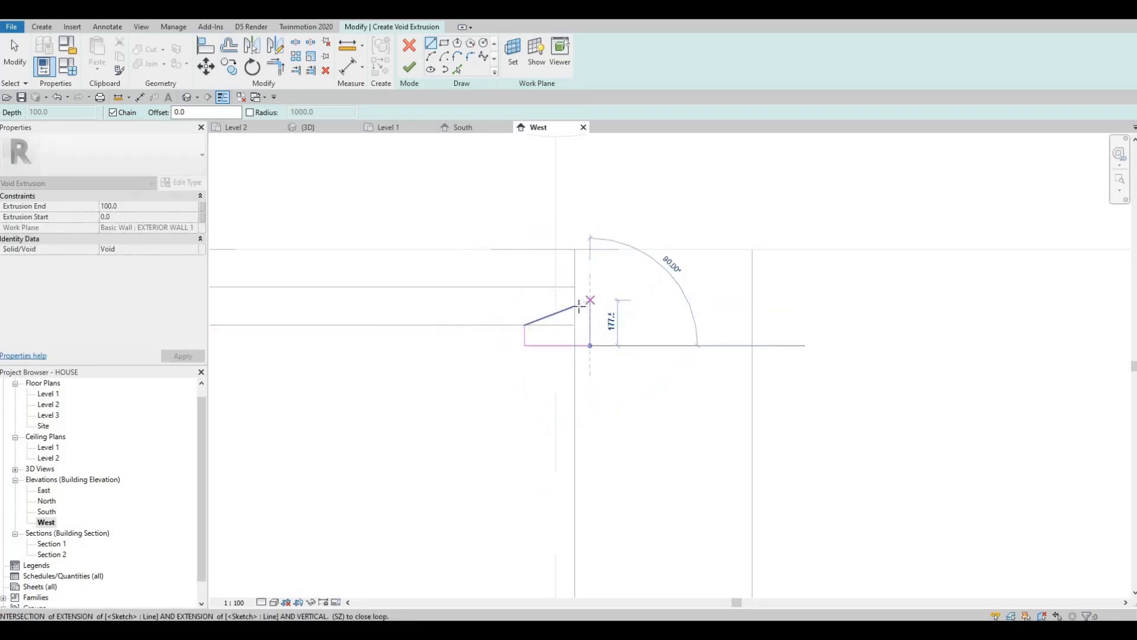
pyautogui.click(580, 304)
pyautogui.press('Escape')
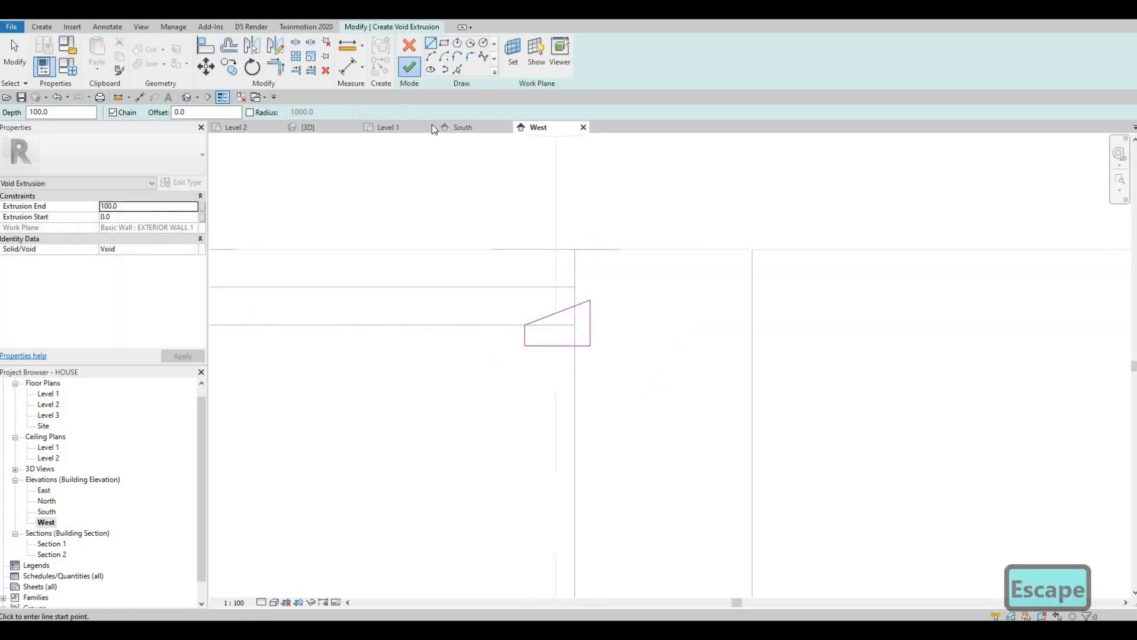
pyautogui.click(410, 67)
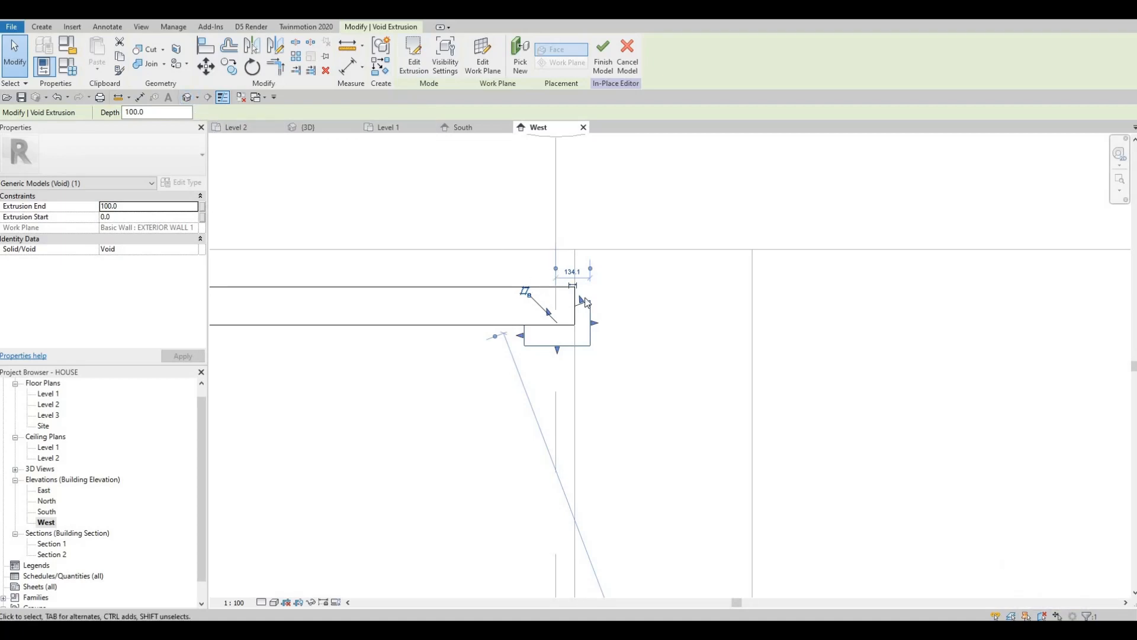
# In the 3D view, stretch the void's start to about -3372 mm across the beam ends and try to finish the in-place model
pyautogui.moveTo(545, 410); pyautogui.dragTo(478, 476, button='middle')
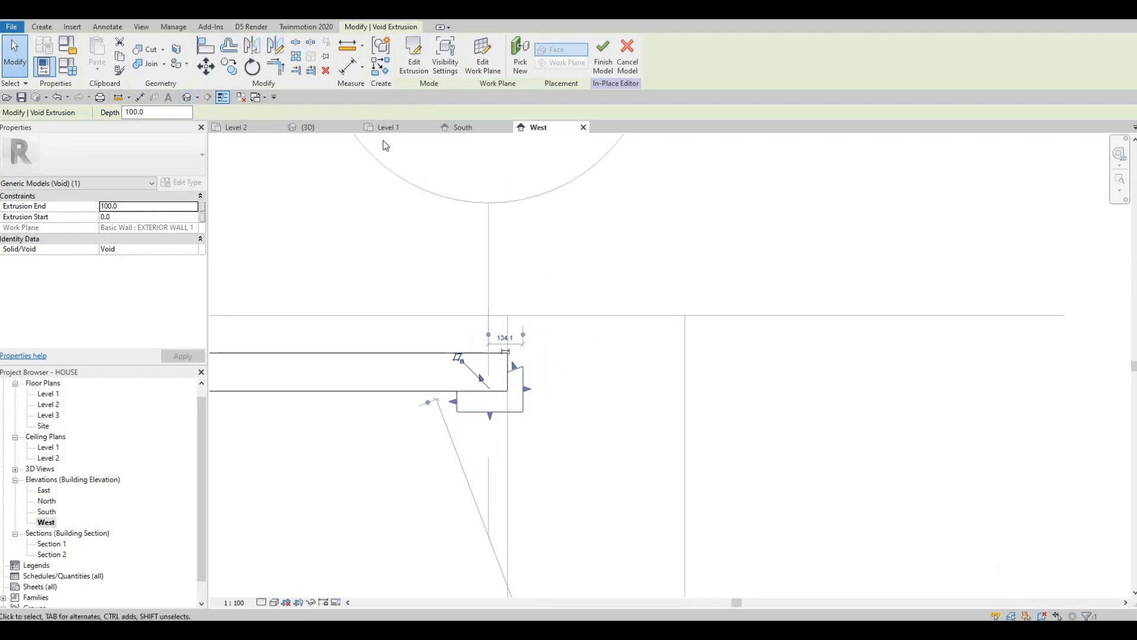
pyautogui.click(310, 127)
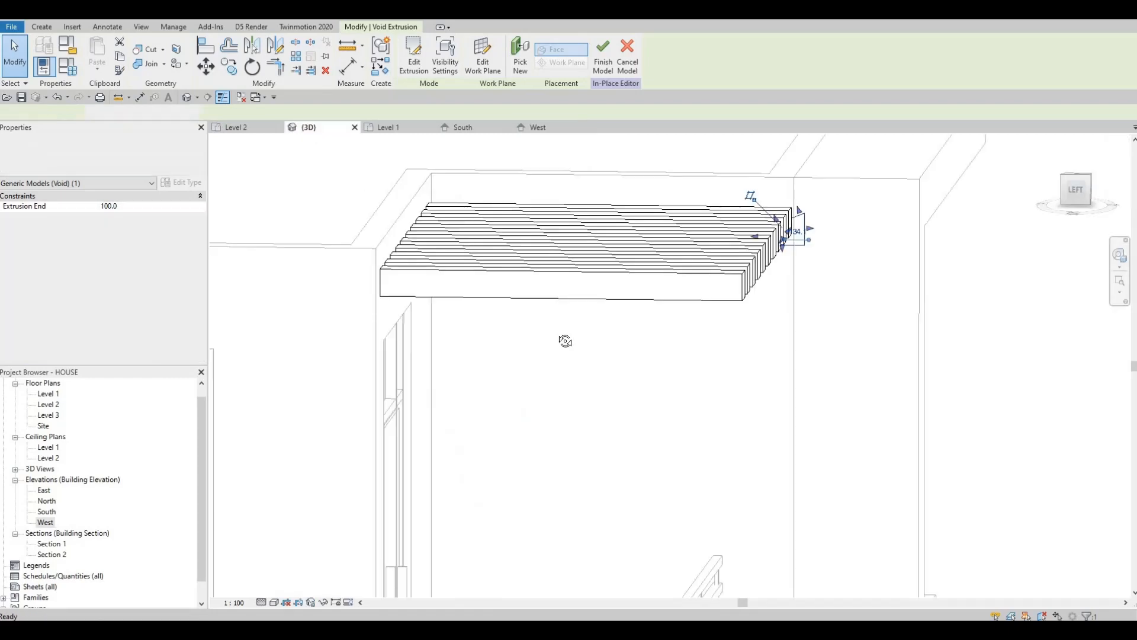
pyautogui.moveTo(776, 236); pyautogui.dragTo(457, 348)
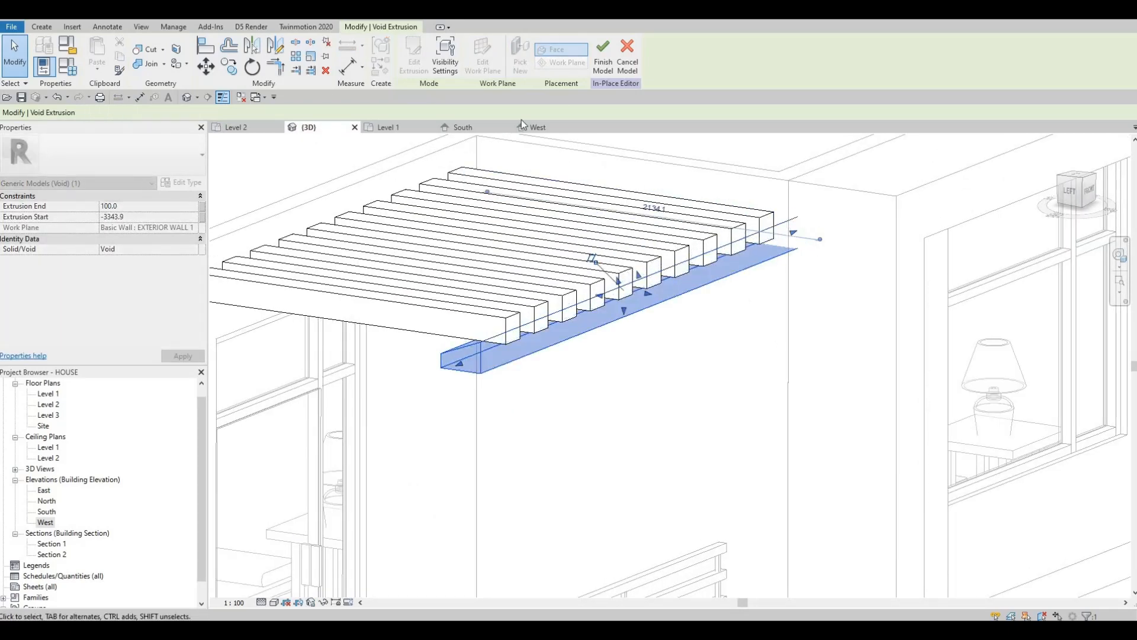
pyautogui.click(603, 64)
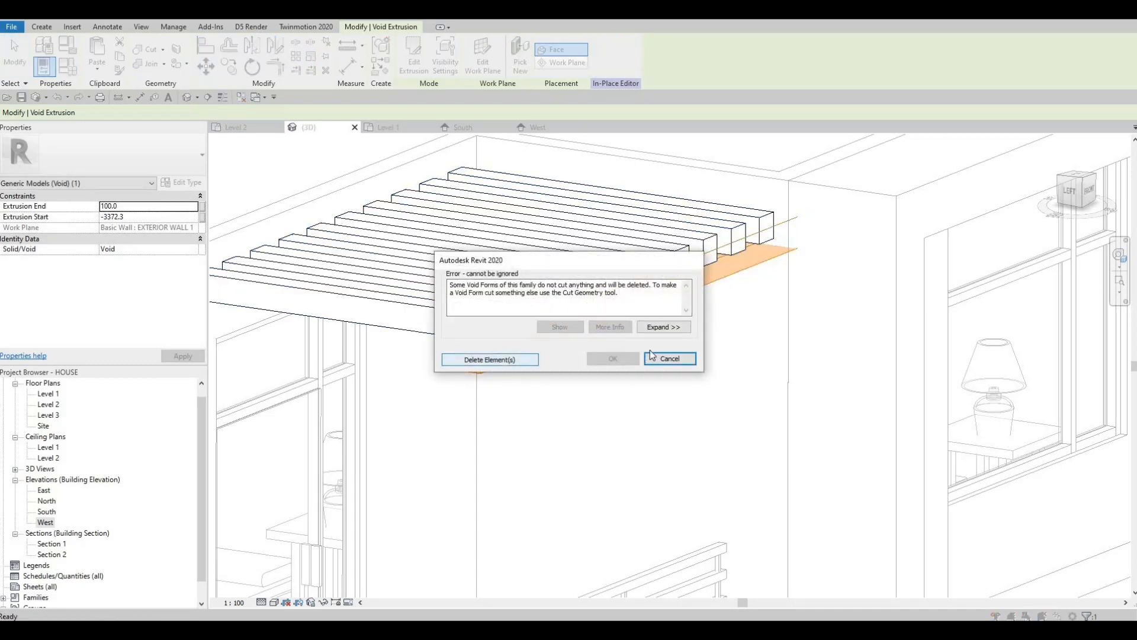
pyautogui.press('Escape')
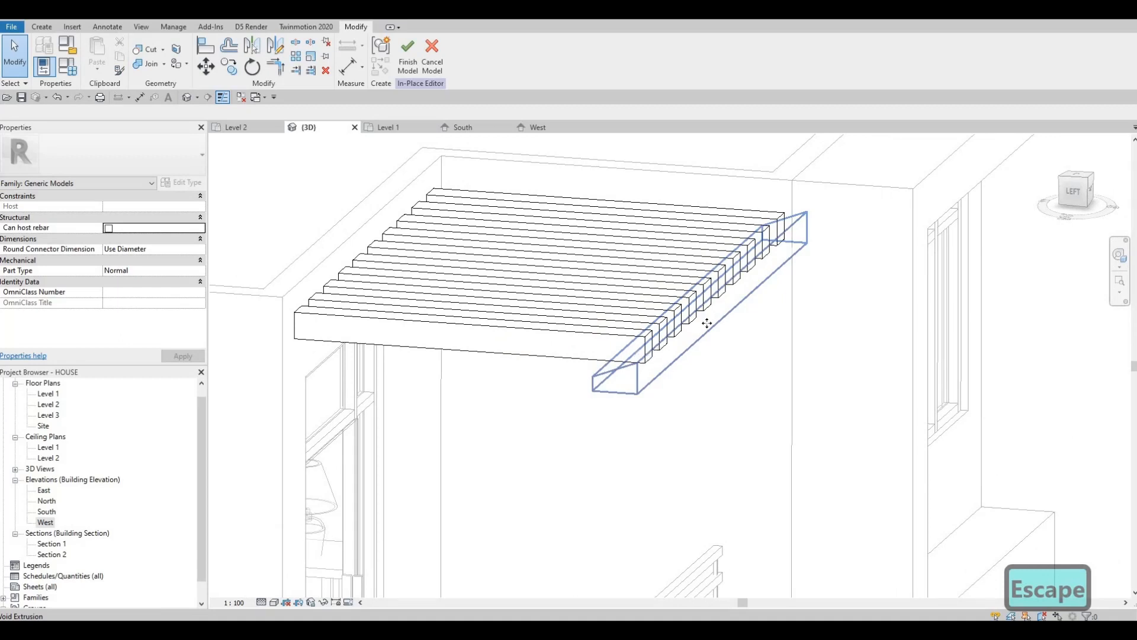
# Pull the void's extrusion end in to about -79 mm and retry finishing the in-place model
pyautogui.click(705, 323)
pyautogui.keyDown('shift'); pyautogui.moveTo(1036, 242); pyautogui.dragTo(957, 253, button='middle'); pyautogui.keyUp('shift')
pyautogui.moveTo(944, 259); pyautogui.dragTo(935, 259)
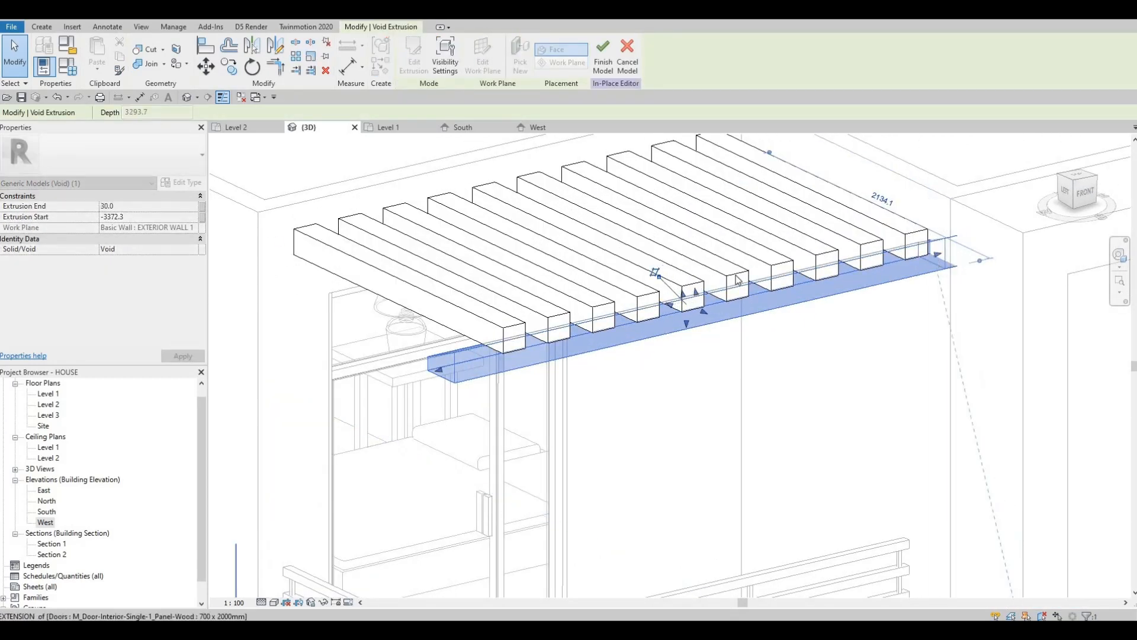
pyautogui.click(602, 65)
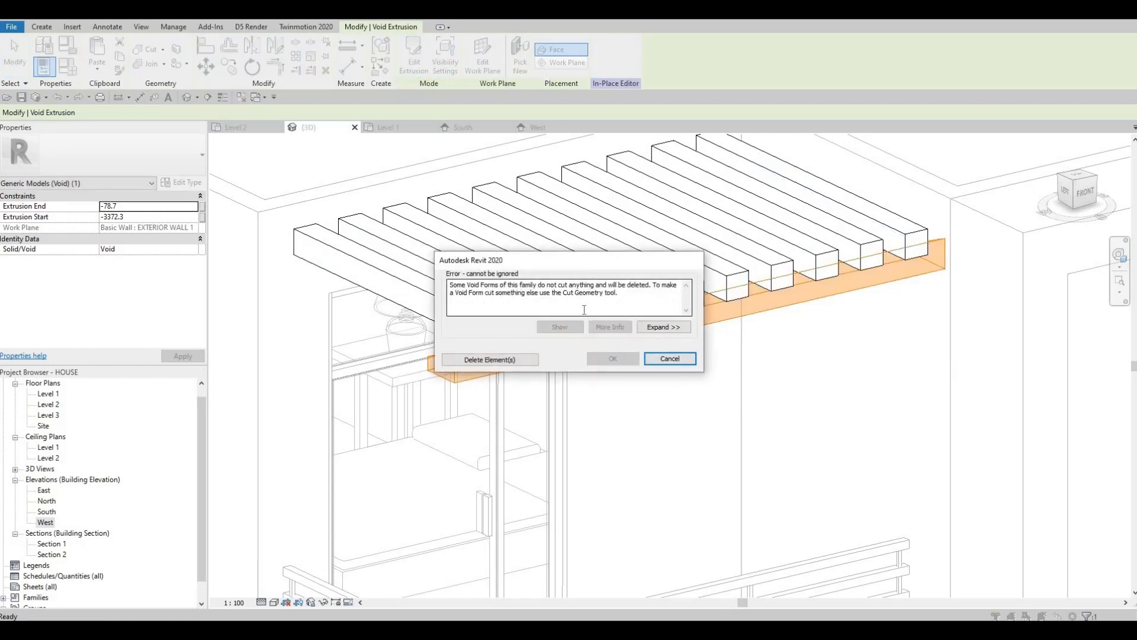
pyautogui.press('Escape')
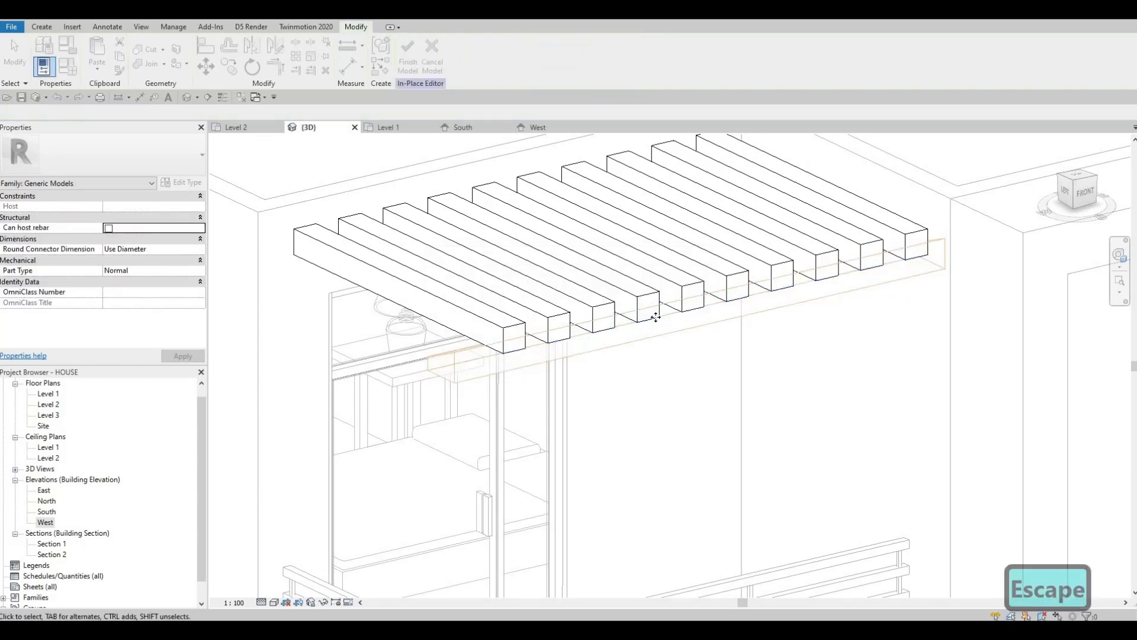
pyautogui.press('Escape')
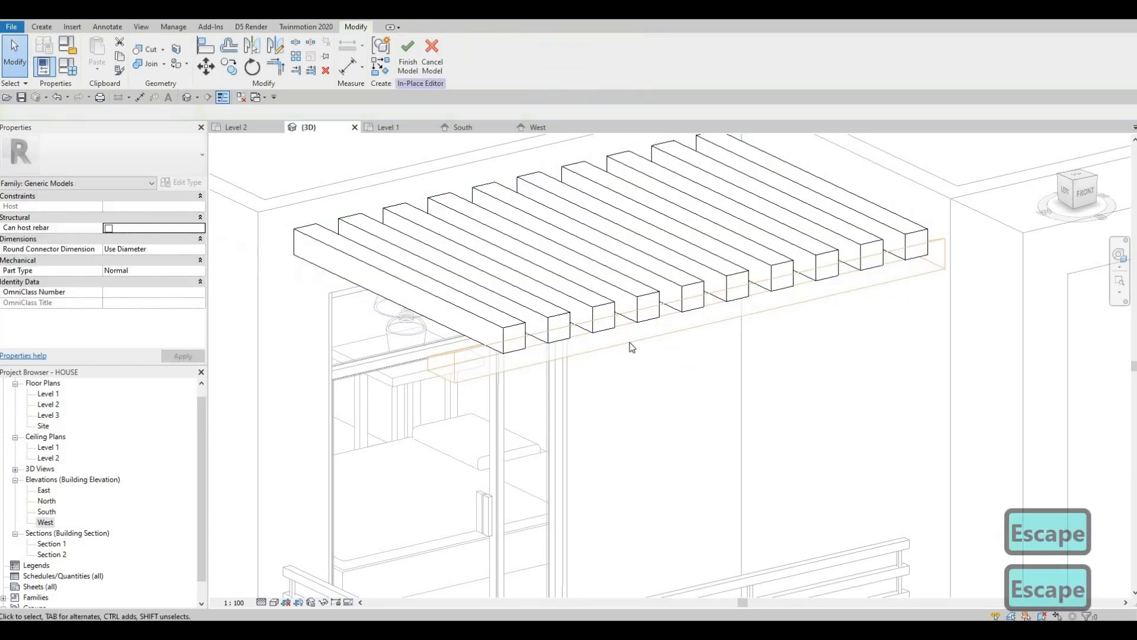
# Select the beam extrusion and try to finish the in-place model with it selected
pyautogui.keyDown('shift'); pyautogui.moveTo(610, 374); pyautogui.dragTo(703, 287, button='middle'); pyautogui.keyUp('shift')
pyautogui.click(584, 367)
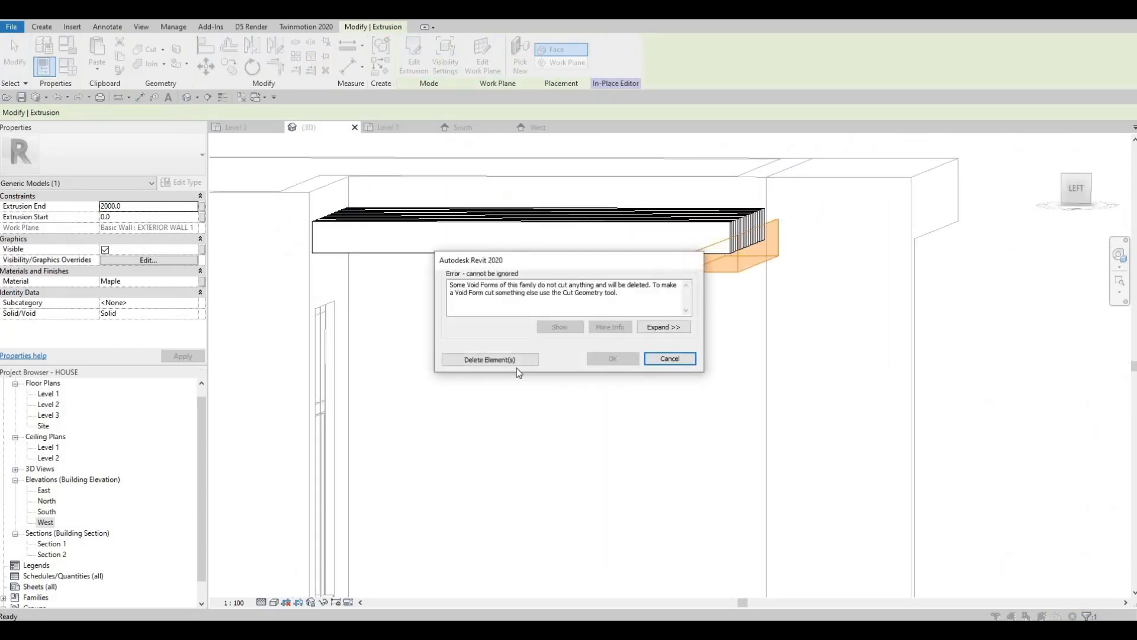
pyautogui.press('Escape')
pyautogui.press('Escape')
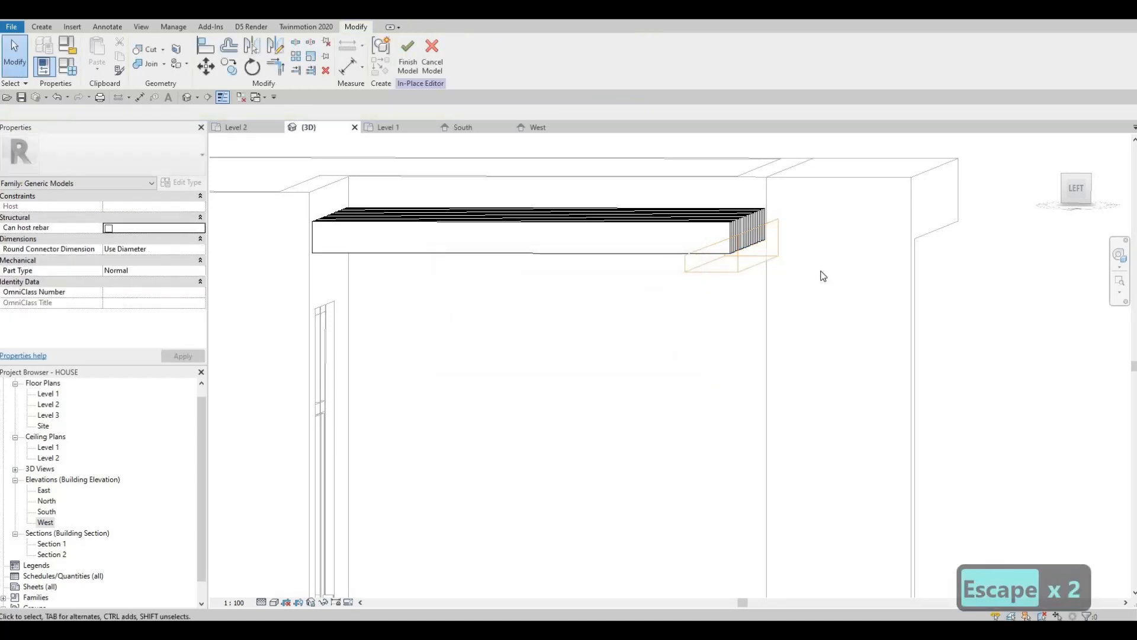
# Shorten the void by moving its extrusion start to about -3119 mm, just past the outermost beam
pyautogui.click(659, 321)
pyautogui.keyDown('shift'); pyautogui.moveTo(660, 332); pyautogui.dragTo(733, 258, button='middle'); pyautogui.keyUp('shift')
pyautogui.keyDown('shift'); pyautogui.moveTo(595, 331); pyautogui.dragTo(564, 358, button='middle'); pyautogui.keyUp('shift')
pyautogui.keyDown('shift'); pyautogui.moveTo(342, 329); pyautogui.dragTo(336, 335, button='middle'); pyautogui.keyUp('shift')
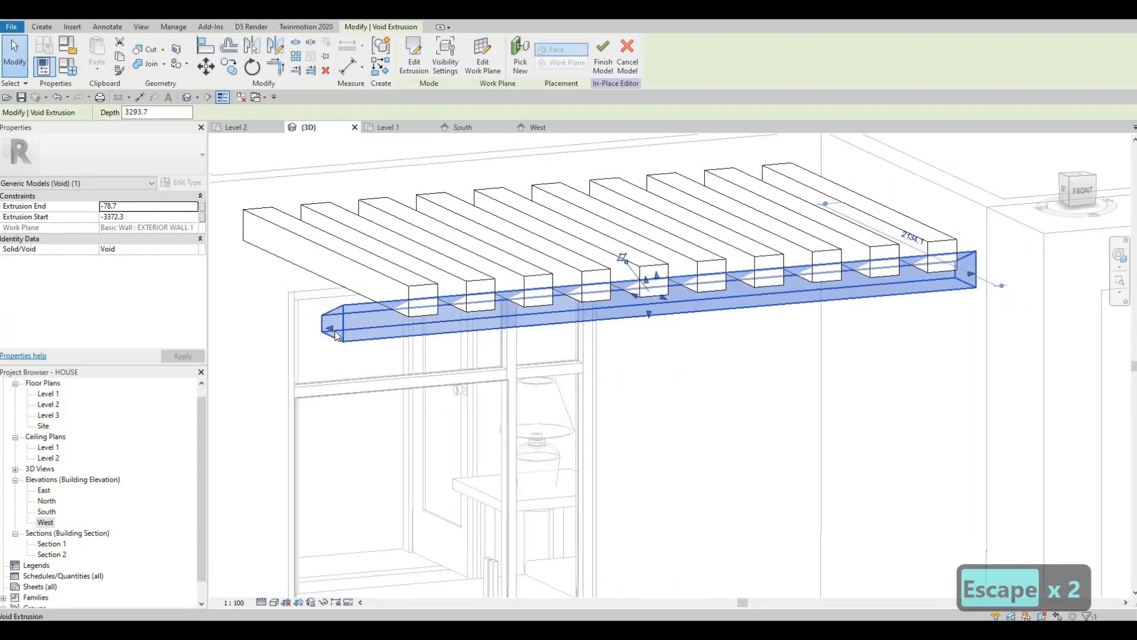
pyautogui.moveTo(329, 327); pyautogui.dragTo(380, 324)
pyautogui.keyDown('shift'); pyautogui.moveTo(972, 346); pyautogui.dragTo(997, 333, button='middle'); pyautogui.keyUp('shift')
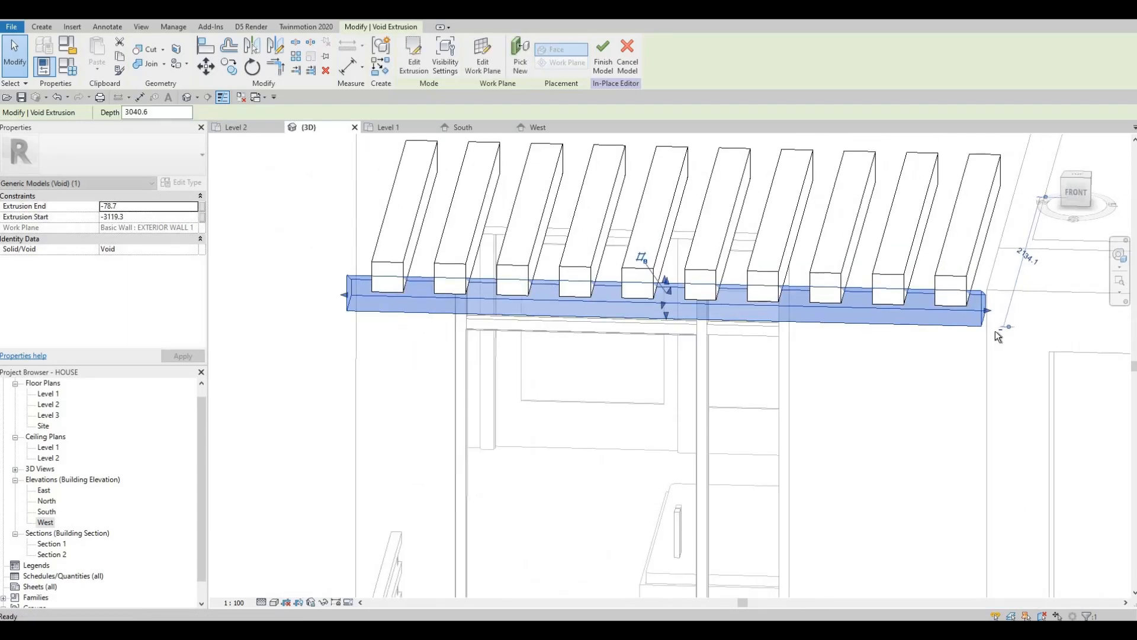
pyautogui.keyDown('shift'); pyautogui.moveTo(1032, 403); pyautogui.dragTo(881, 259, button='middle'); pyautogui.keyUp('shift')
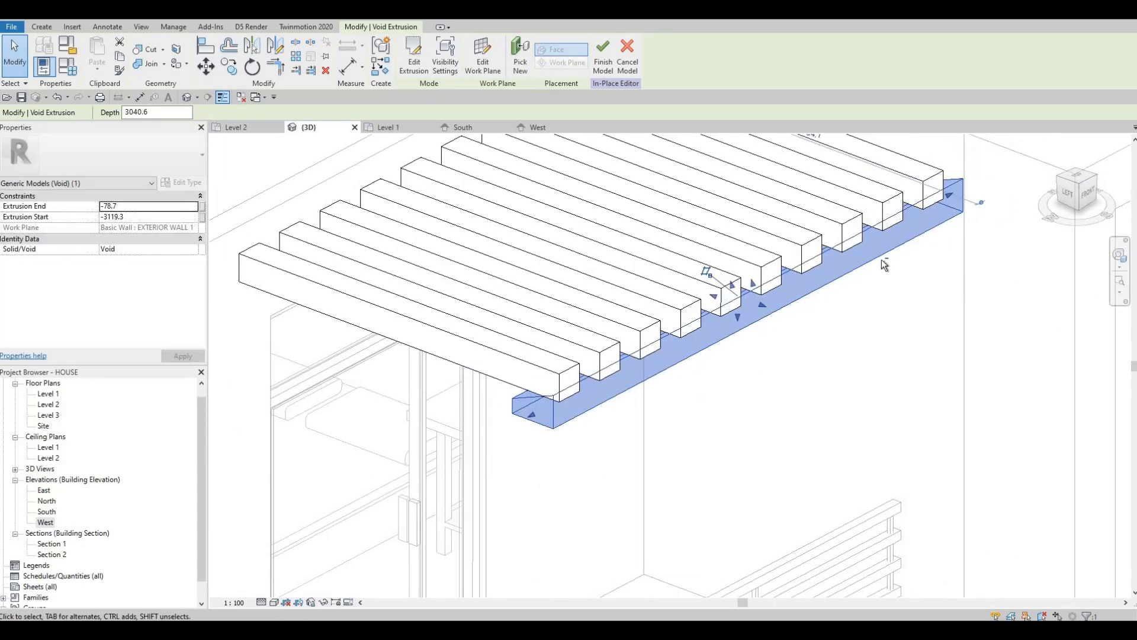
# Reselect the shortened void at the beam ends and try once more to finish the in-place model
pyautogui.press('Escape')
pyautogui.keyDown('shift'); pyautogui.moveTo(655, 272); pyautogui.dragTo(658, 273, button='middle'); pyautogui.keyUp('shift')
pyautogui.click(743, 304)
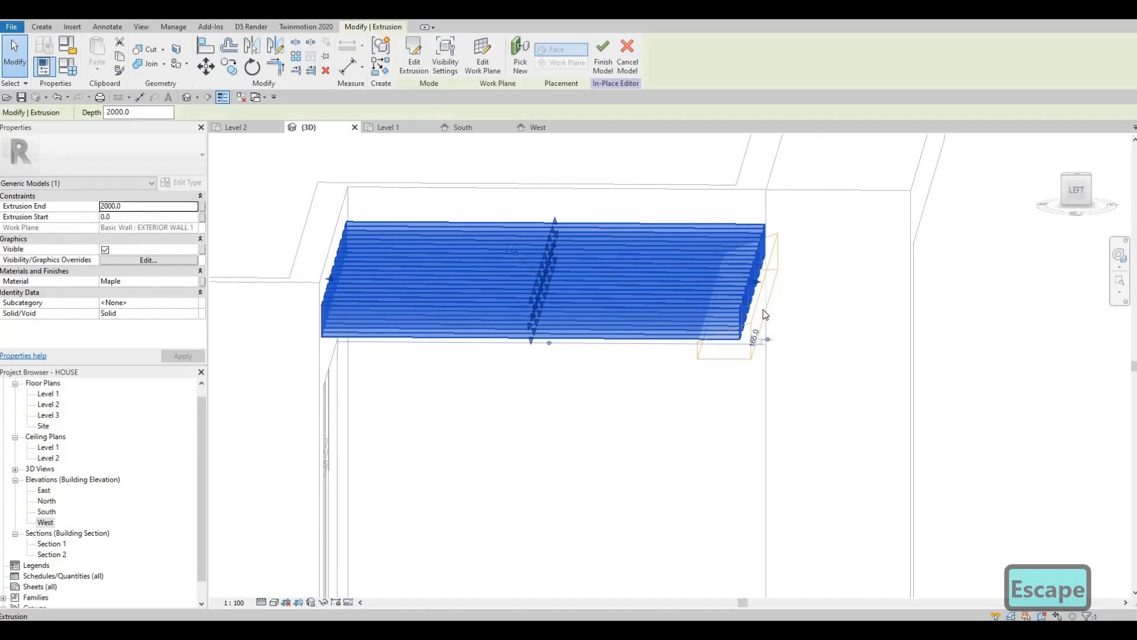
pyautogui.click(763, 309)
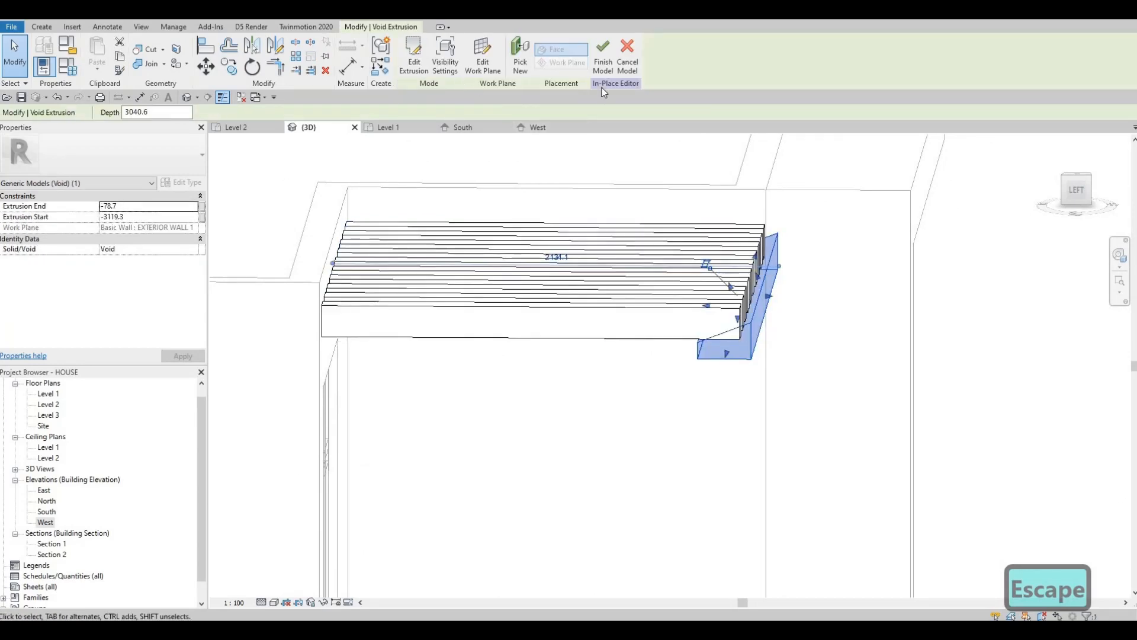
pyautogui.click(603, 62)
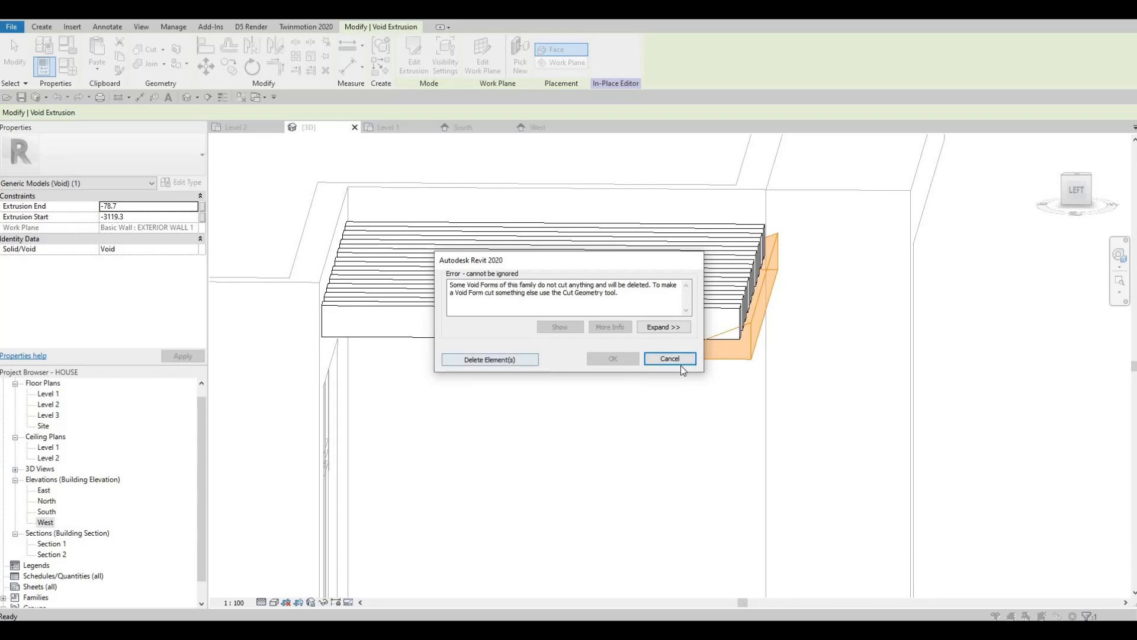
# Undo the finishing of the in-place model to bring back the void extrusion along the beam ends
pyautogui.keyDown('shift'); pyautogui.moveTo(703, 272); pyautogui.dragTo(699, 276, button='middle'); pyautogui.keyUp('shift')
pyautogui.click(698, 277)
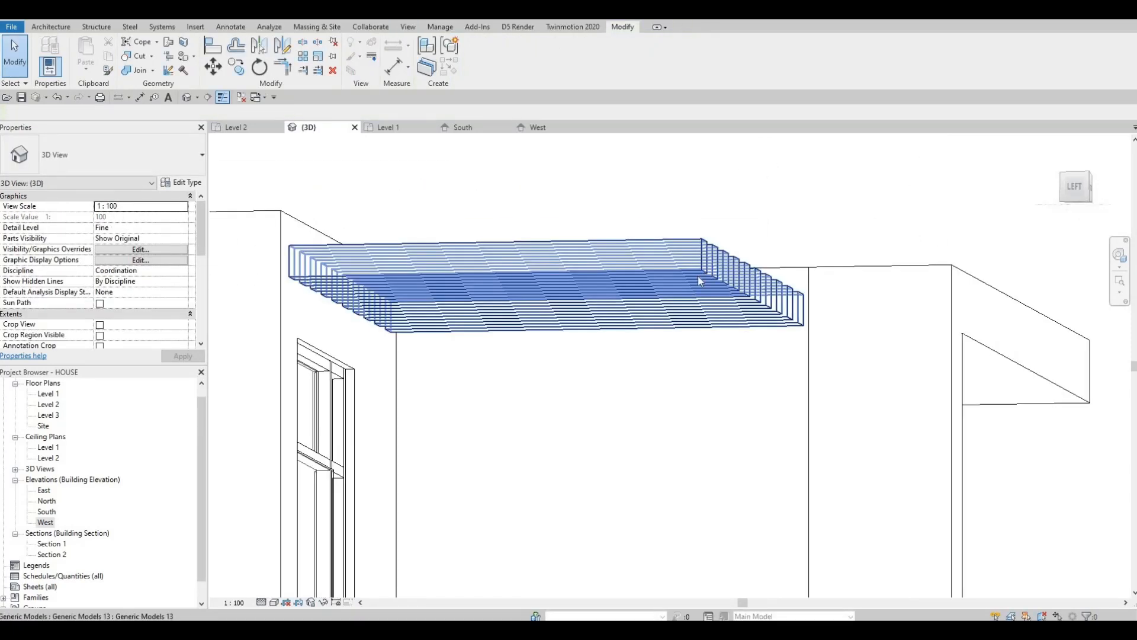
pyautogui.press('Escape')
pyautogui.hotkey('ctrl', 'z')
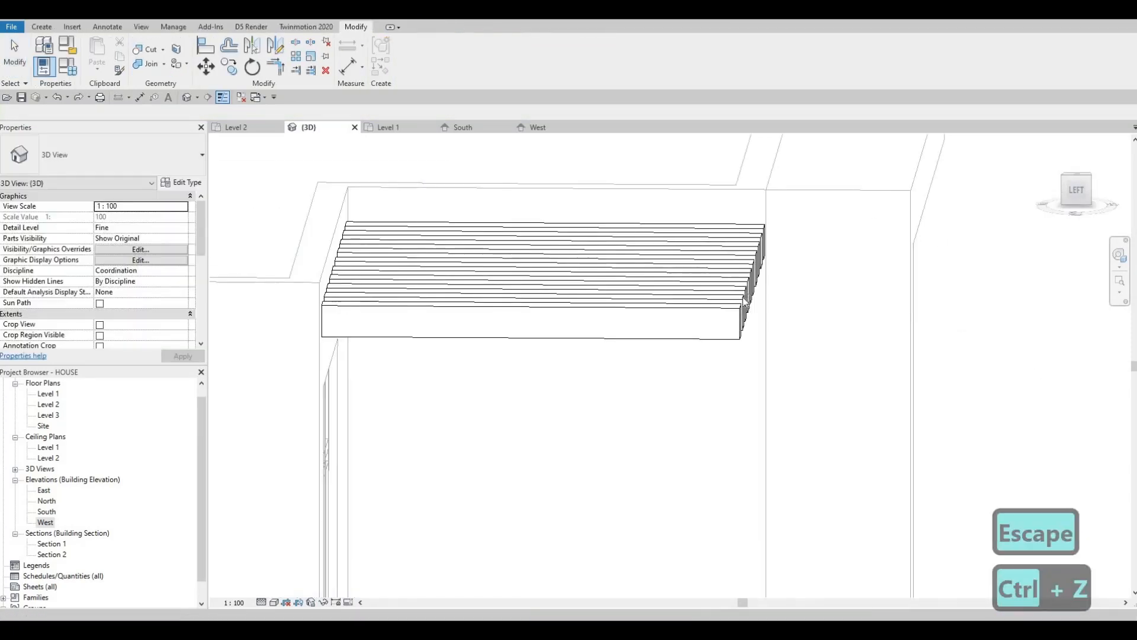
pyautogui.hotkey('ctrl', 'z')
pyautogui.keyDown('shift'); pyautogui.moveTo(728, 322); pyautogui.dragTo(647, 384, button='middle'); pyautogui.keyUp('shift')
pyautogui.click(703, 319)
pyautogui.press('Escape')
pyautogui.press('F1')
pyautogui.scroll(1, 647, 336)
pyautogui.scroll(-2, 647, 409)
pyautogui.moveTo(647, 426); pyautogui.dragTo(647, 444, button='middle')
pyautogui.scroll(-1, 716, 389)
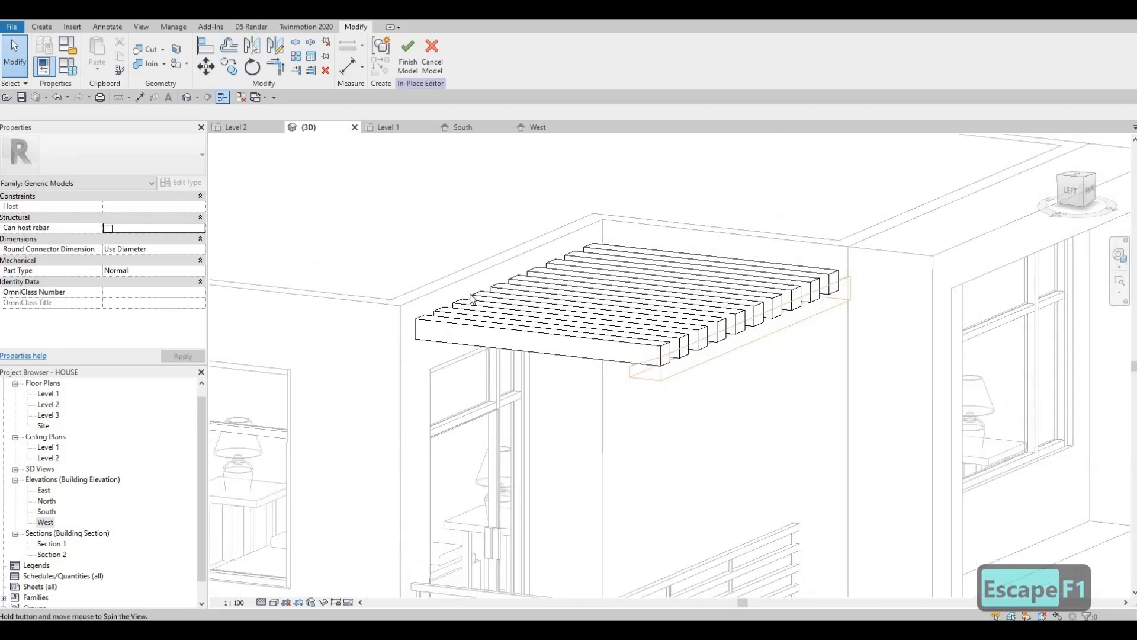
# Cut the beam extrusion with the void at the beam ends to chamfer them, and finish the in-place model
pyautogui.scroll(3, 472, 299)
pyautogui.press('c')
pyautogui.press('g')
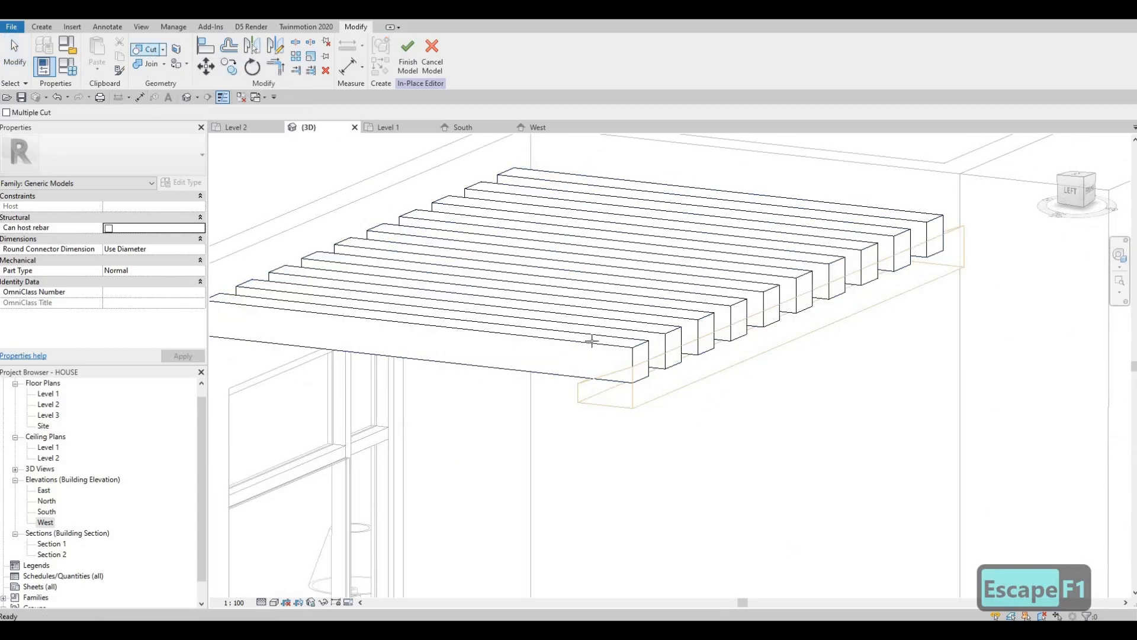
pyautogui.click(592, 341)
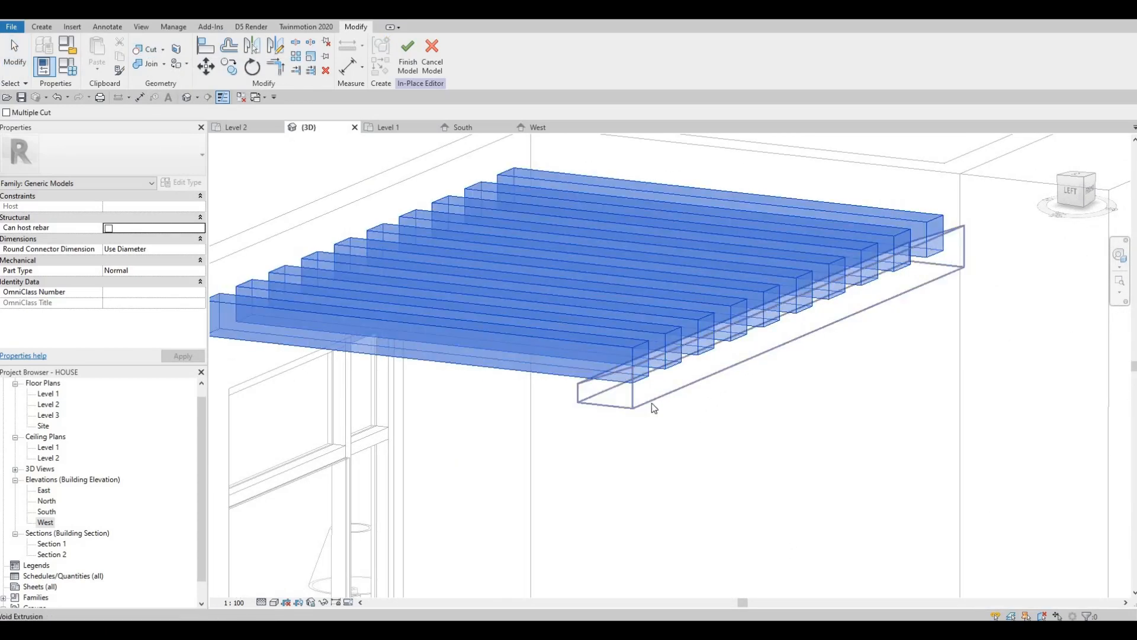
pyautogui.click(654, 405)
pyautogui.press('Escape')
pyautogui.keyDown('shift'); pyautogui.moveTo(727, 380); pyautogui.dragTo(646, 301, button='middle'); pyautogui.keyUp('shift')
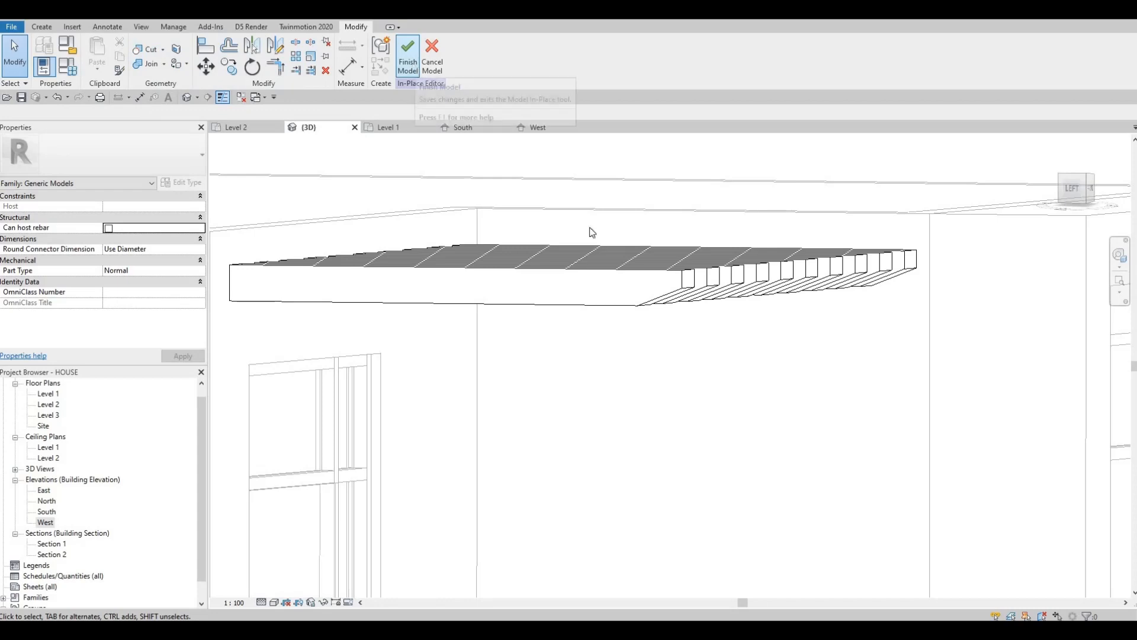
pyautogui.keyDown('shift'); pyautogui.moveTo(649, 242); pyautogui.dragTo(835, 314, button='middle'); pyautogui.keyUp('shift')
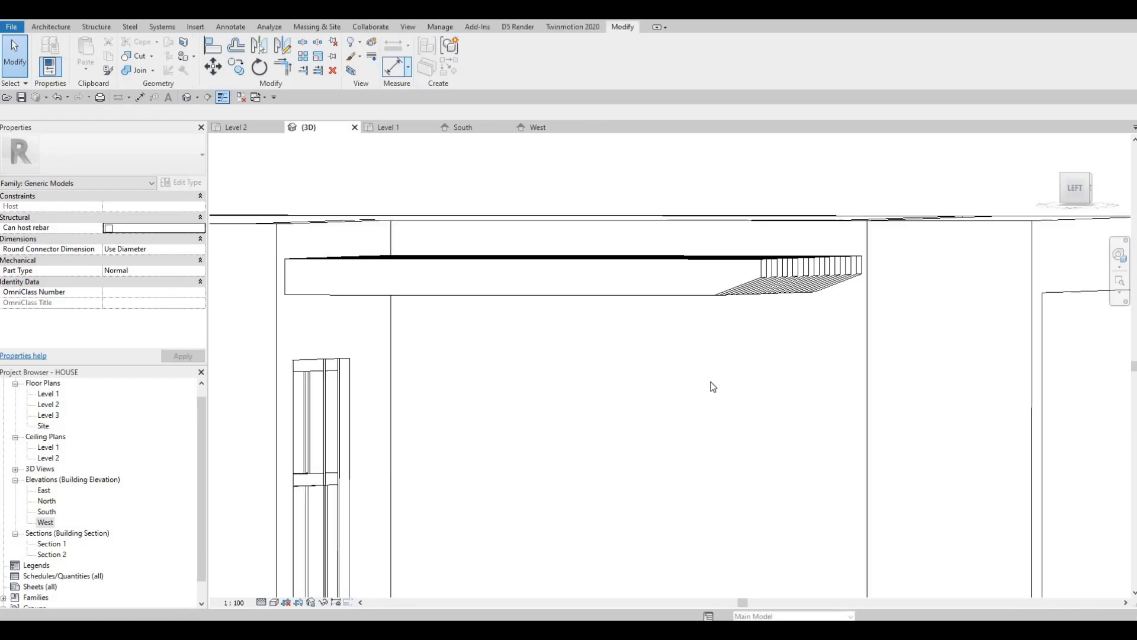
pyautogui.keyDown('shift'); pyautogui.moveTo(579, 464); pyautogui.dragTo(632, 389, button='middle'); pyautogui.keyUp('shift')
pyautogui.scroll(-2, 594, 378)
pyautogui.scroll(-2, 681, 338)
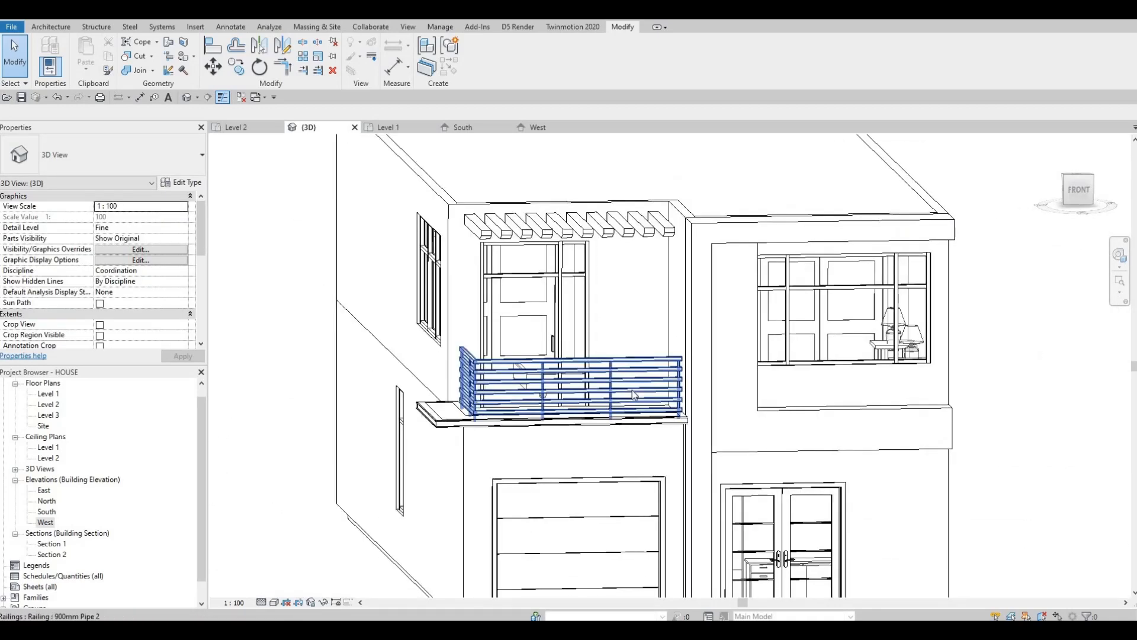
# Split the balcony wall's outer face with a vertical line about 567 mm long from its top edge to the door opening's upper corner
pyautogui.press('Escape')
pyautogui.press('Escape')
pyautogui.keyDown('shift'); pyautogui.moveTo(537, 337); pyautogui.dragTo(610, 270, button='middle'); pyautogui.keyUp('shift')
pyautogui.scroll(-1, 515, 339)
pyautogui.scroll(4, 612, 267)
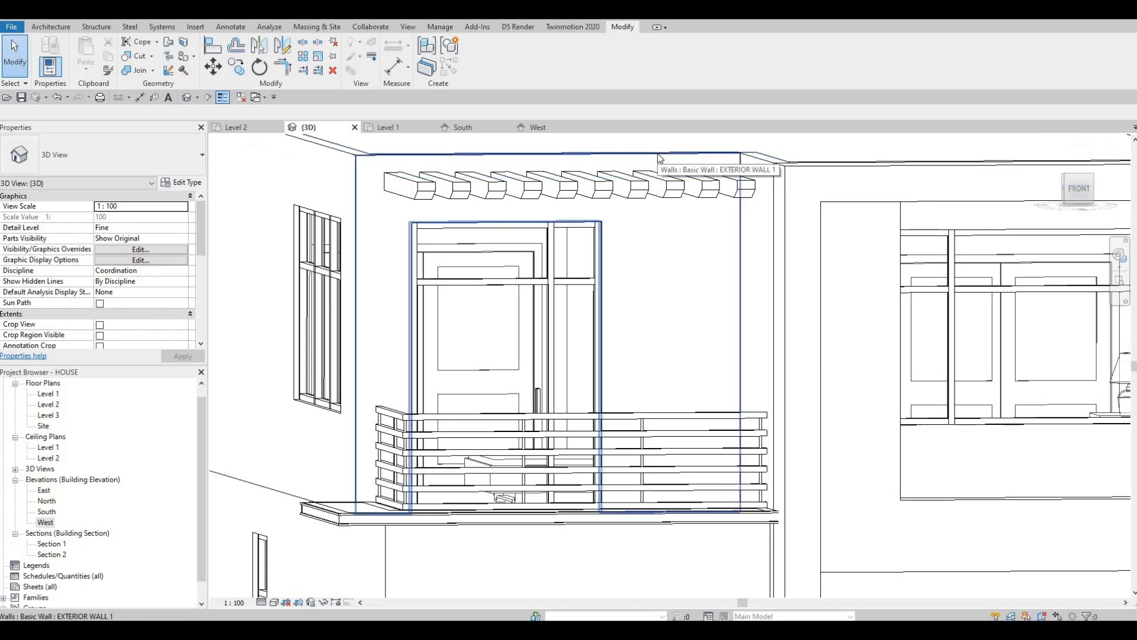
pyautogui.click(657, 154)
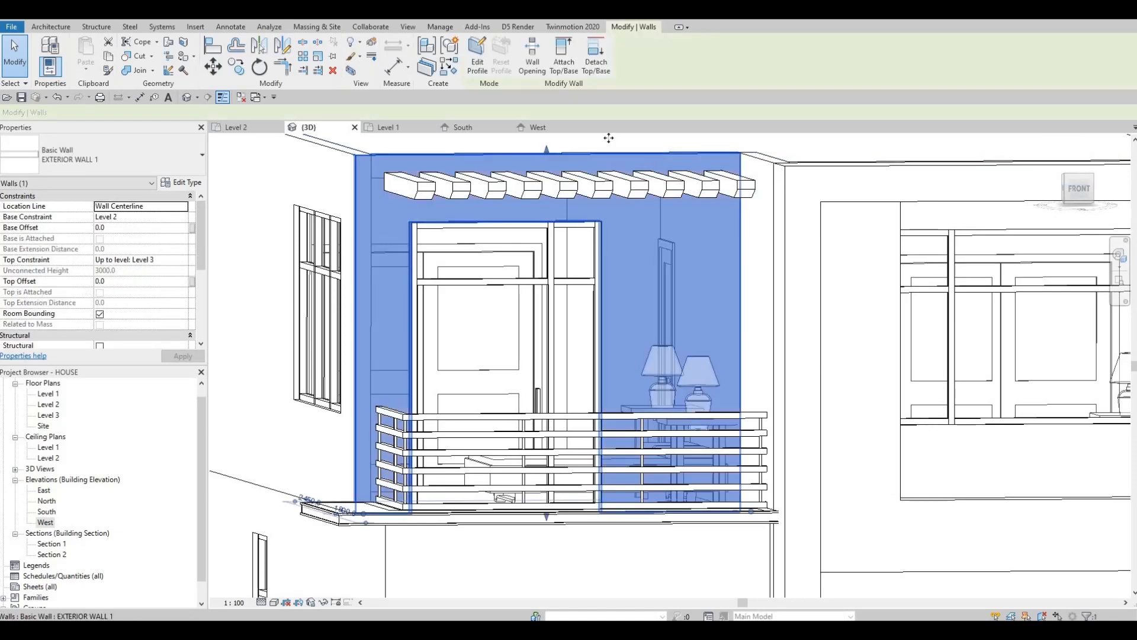
pyautogui.click(183, 44)
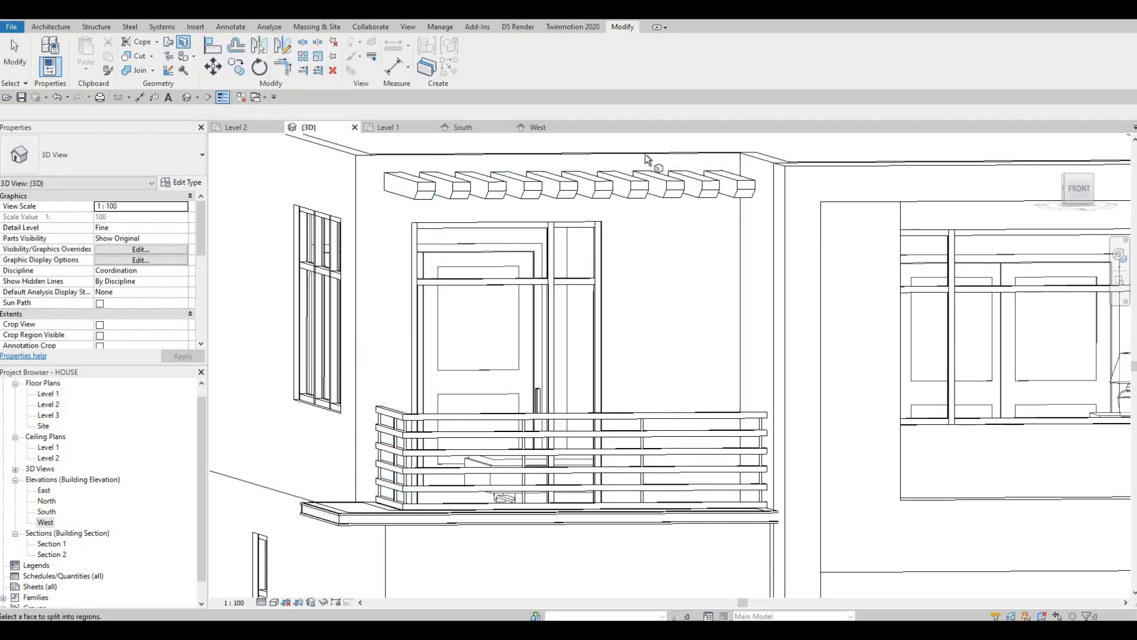
pyautogui.click(442, 137)
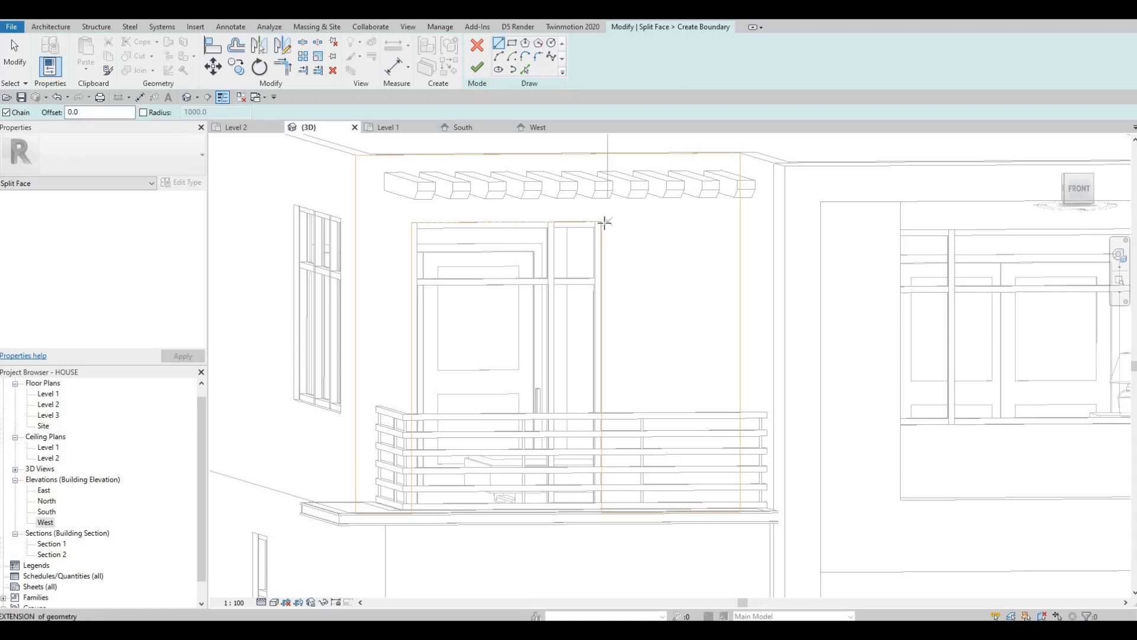
pyautogui.click(600, 171)
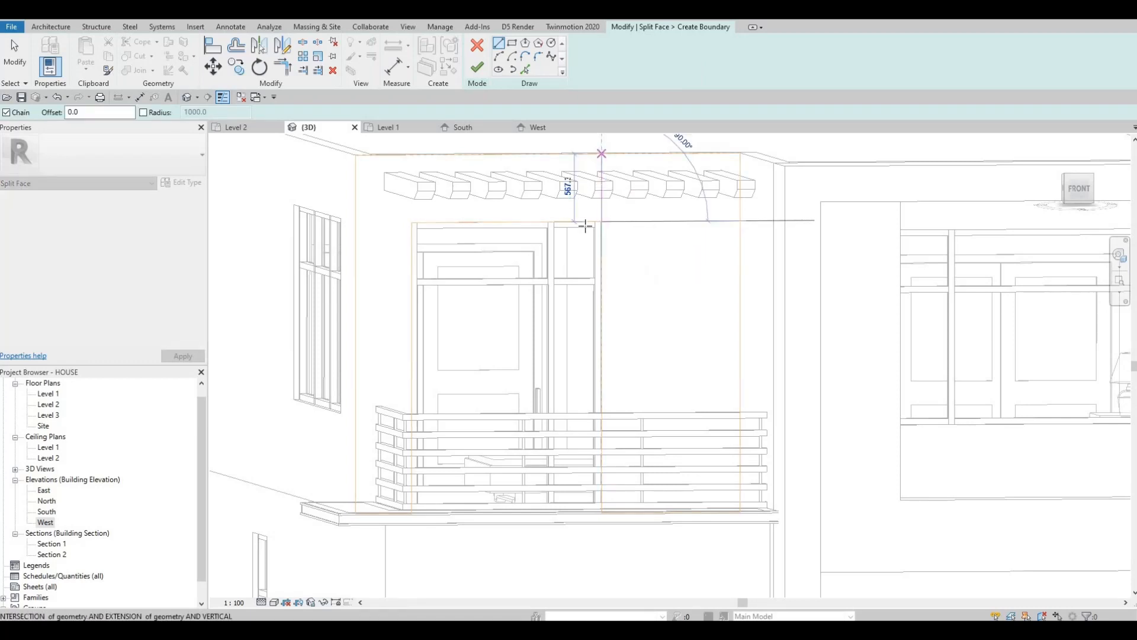
pyautogui.press('Escape')
pyautogui.click(476, 67)
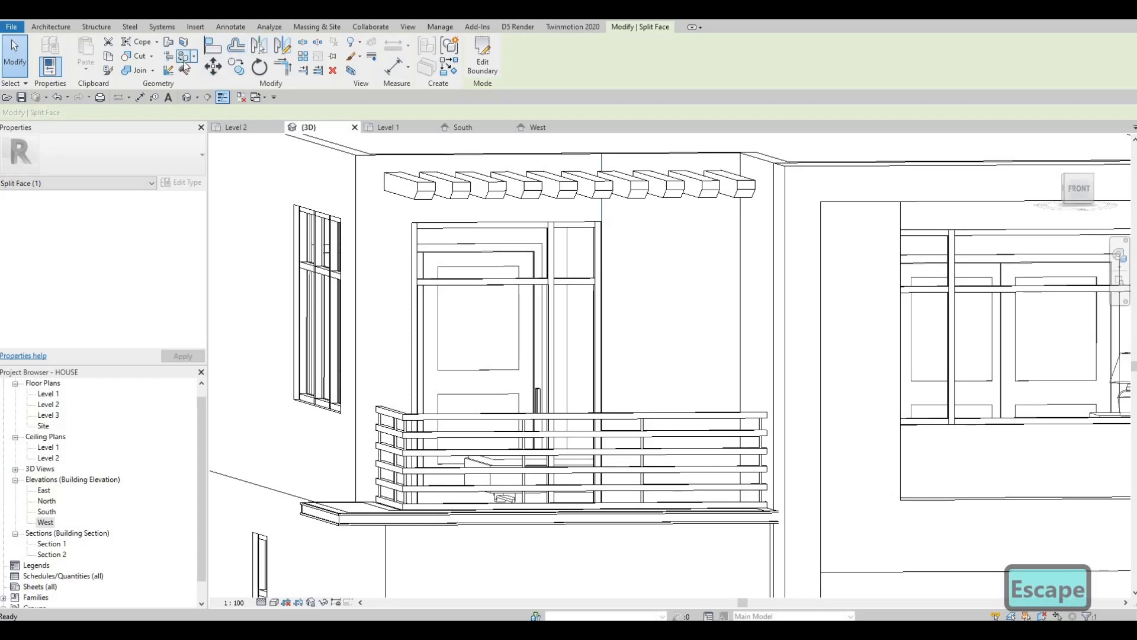
# Paint the wall region beside the balcony door with the Default Mass Opening material
pyautogui.click(184, 70)
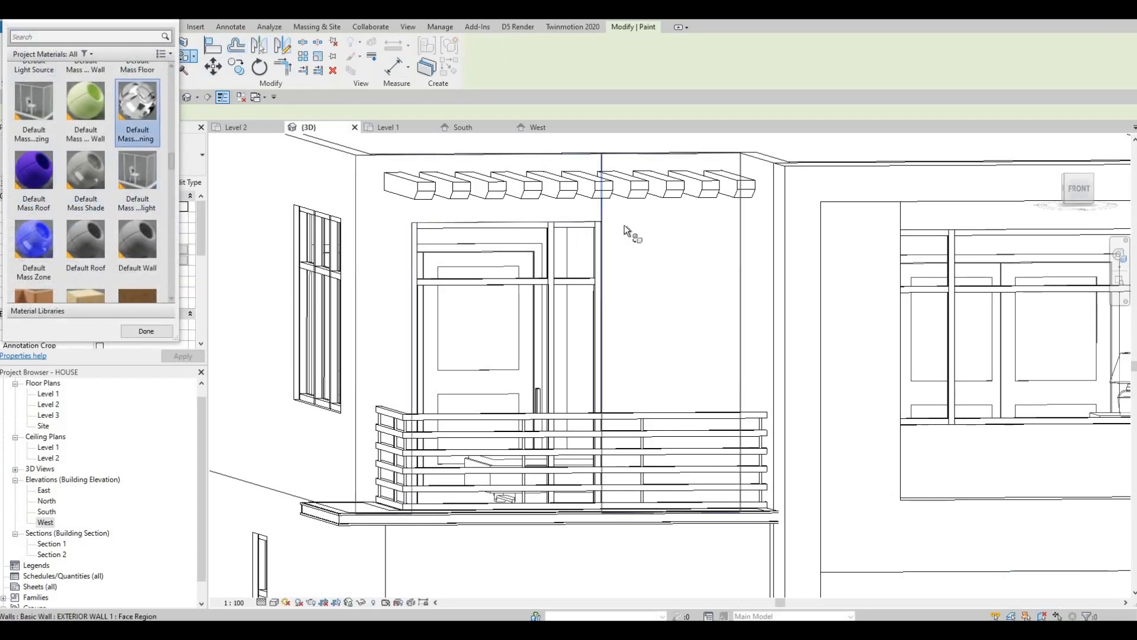
pyautogui.click(627, 322)
pyautogui.press('Escape')
pyautogui.scroll(-3, 601, 388)
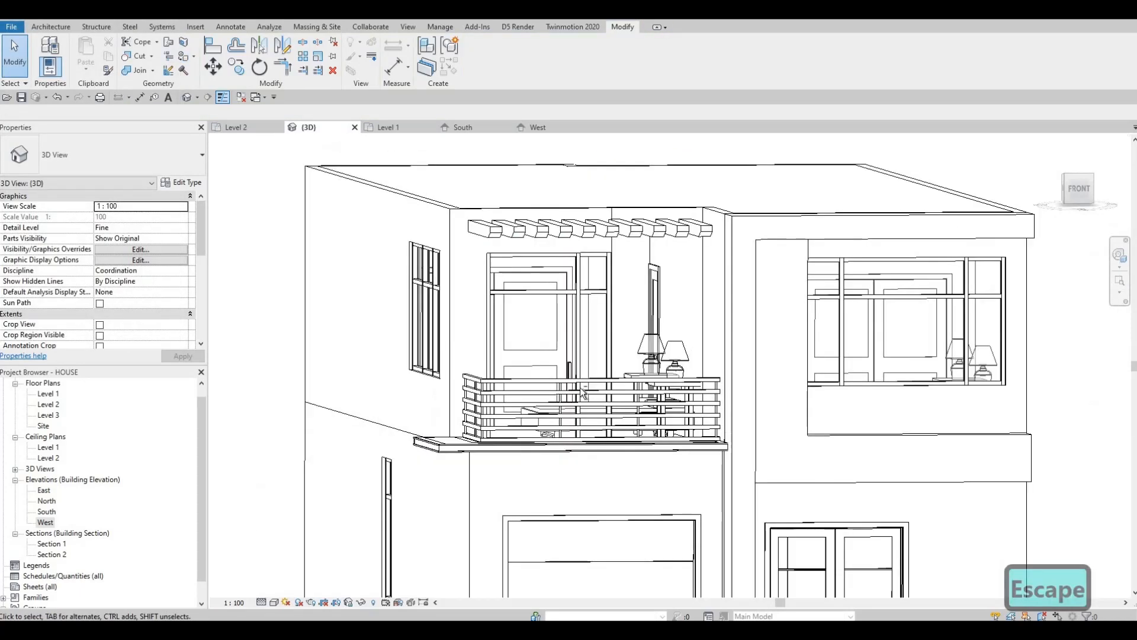
# Set the 3D view's visual style to Consistent Colors to show the materials on the facade
pyautogui.moveTo(589, 395)
pyautogui.keyDown('shift'); pyautogui.mouseDown(button='middle')
pyautogui.moveTo(648, 400)
pyautogui.moveTo(474, 439)
pyautogui.moveTo(109, 554)
pyautogui.moveTo(150, 461)
pyautogui.mouseUp(button='middle'); pyautogui.keyUp('shift')
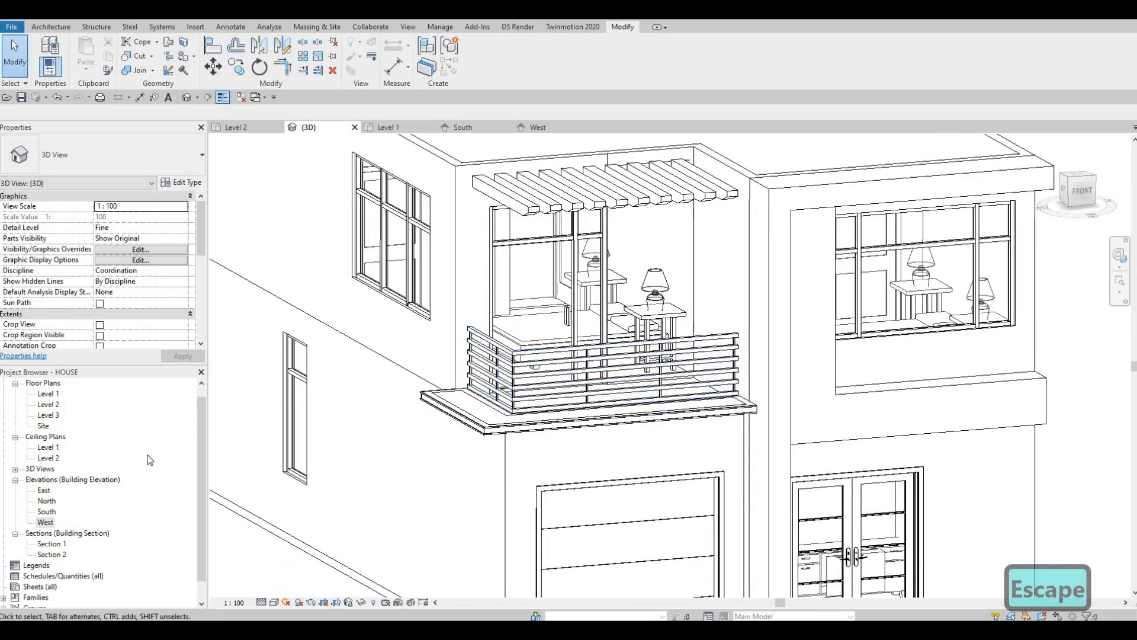
pyautogui.click(274, 602)
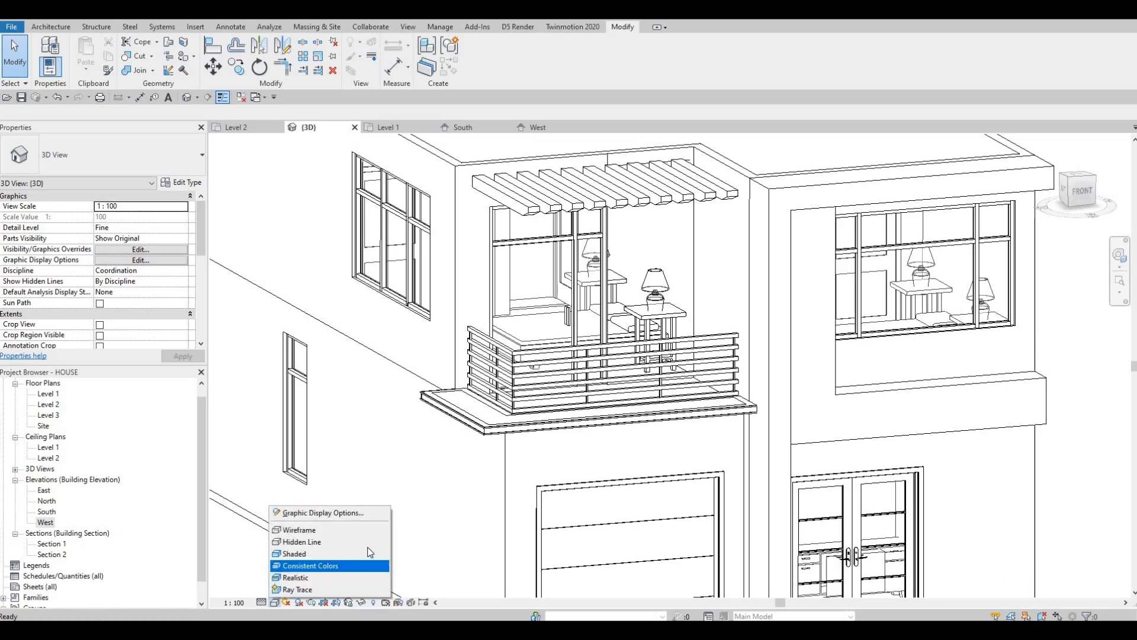
pyautogui.click(302, 565)
pyautogui.keyDown('shift'); pyautogui.moveTo(299, 568); pyautogui.dragTo(391, 550, button='middle'); pyautogui.keyUp('shift')
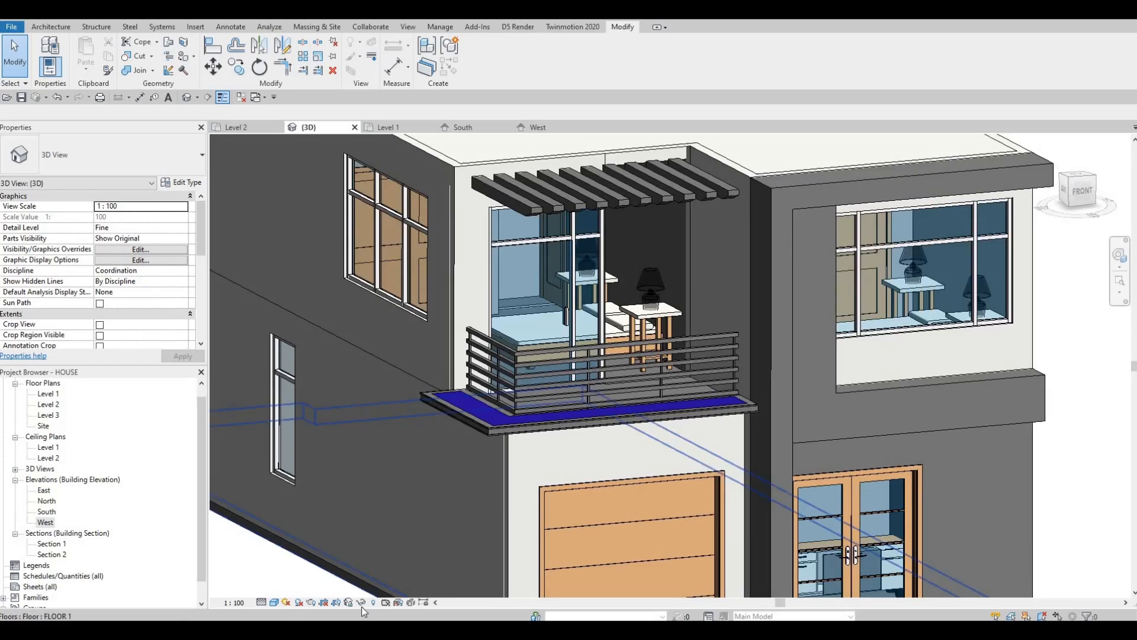
pyautogui.click(189, 59)
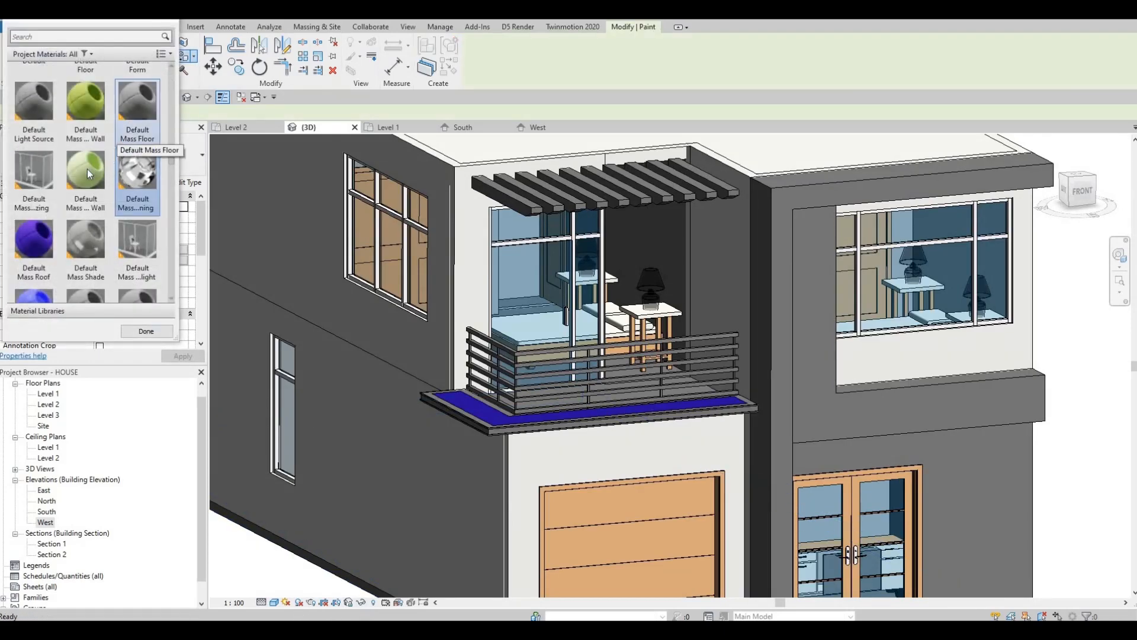
pyautogui.scroll(-10, 91, 232)
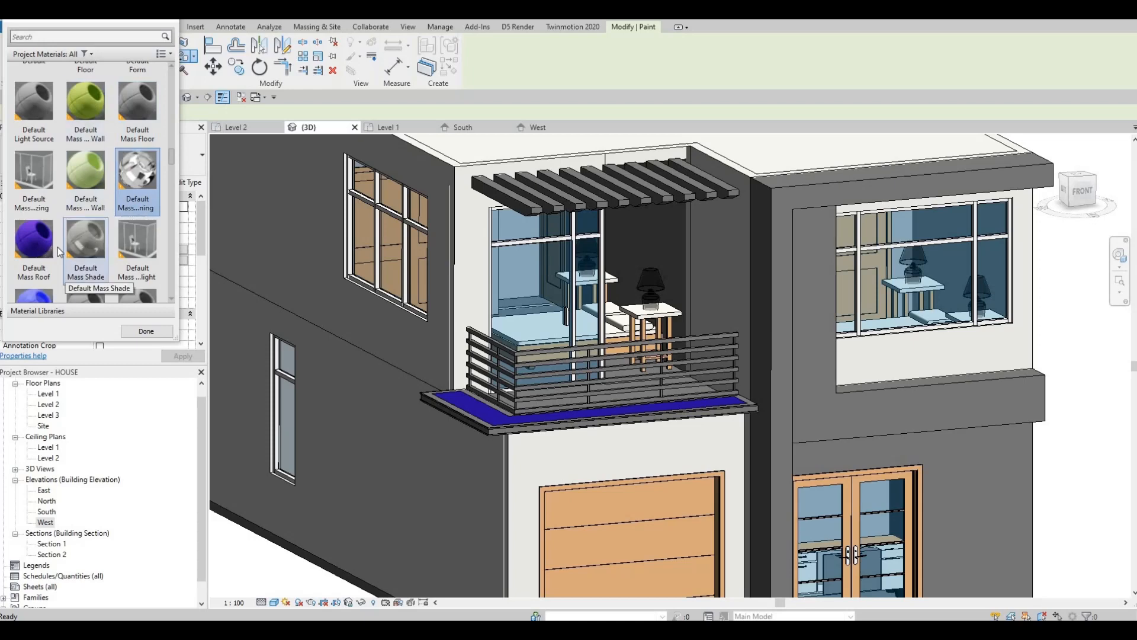
pyautogui.scroll(10, 42, 242)
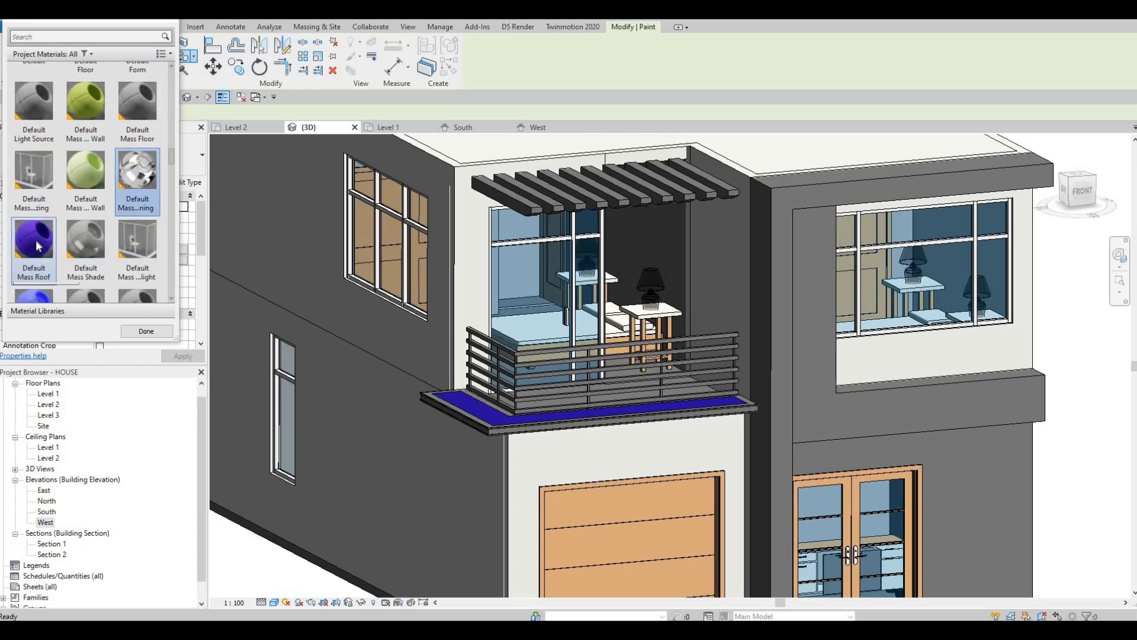
pyautogui.press('Escape')
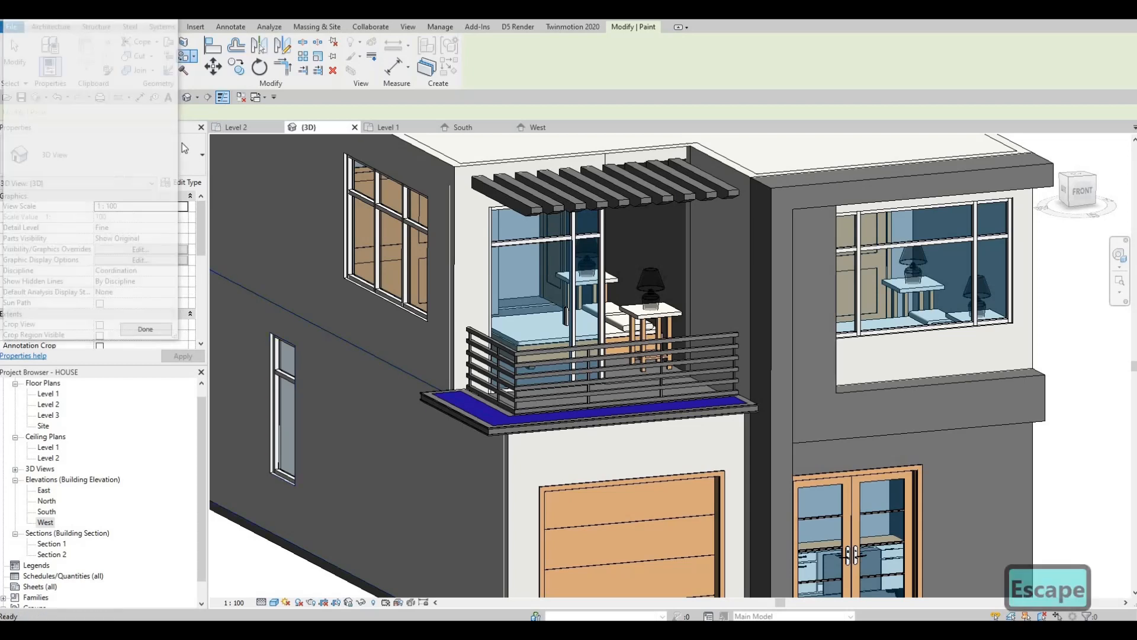
# Repaint the wall region beside the balcony door with the olive-green Default Mass Wall material
pyautogui.click(184, 59)
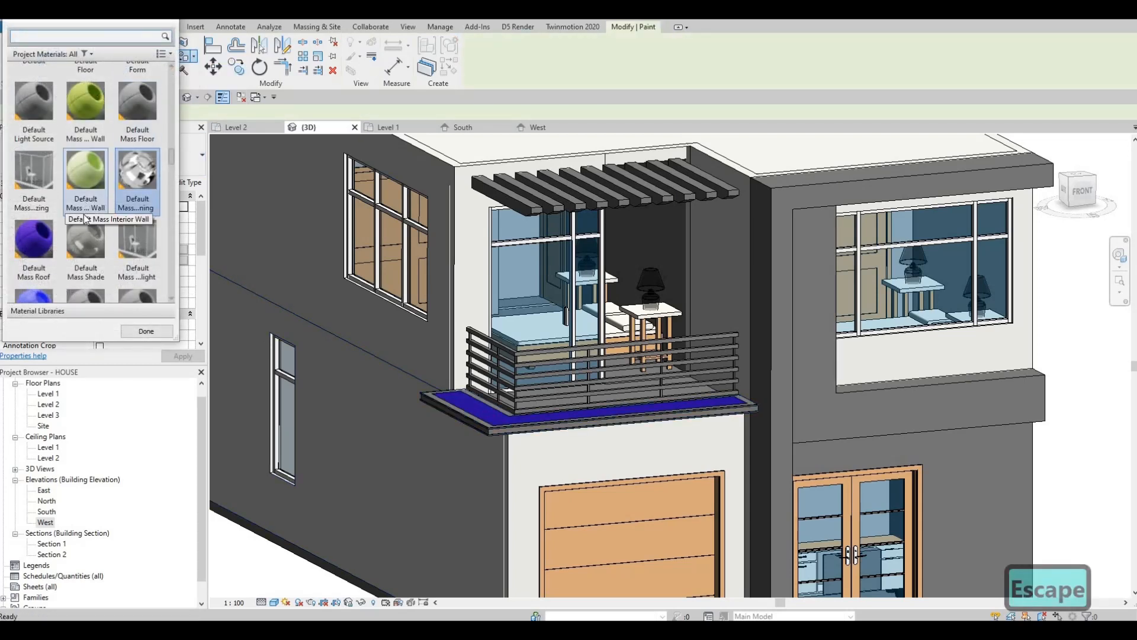
pyautogui.scroll(-3, 84, 204)
pyautogui.scroll(3, 62, 219)
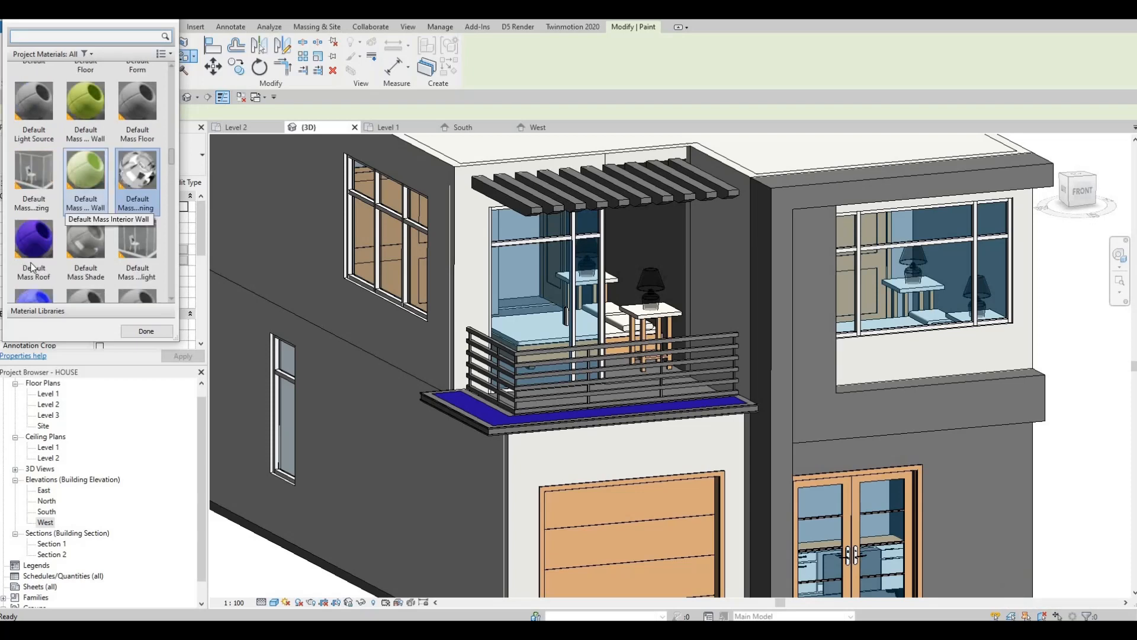
pyautogui.scroll(-3, 45, 237)
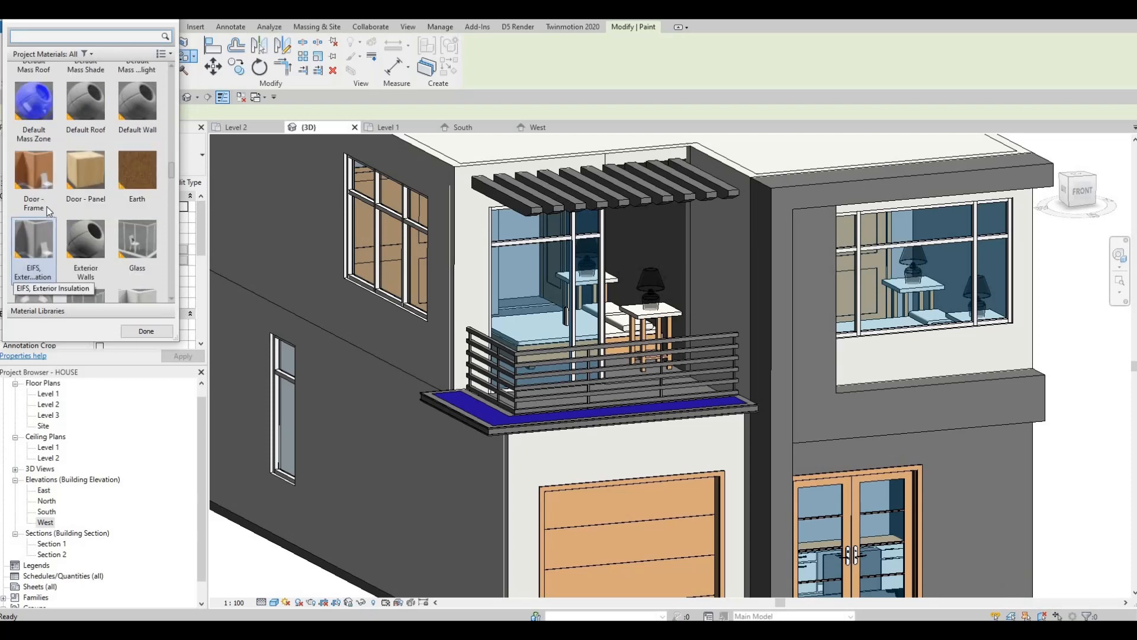
pyautogui.click(32, 127)
pyautogui.scroll(3, 101, 219)
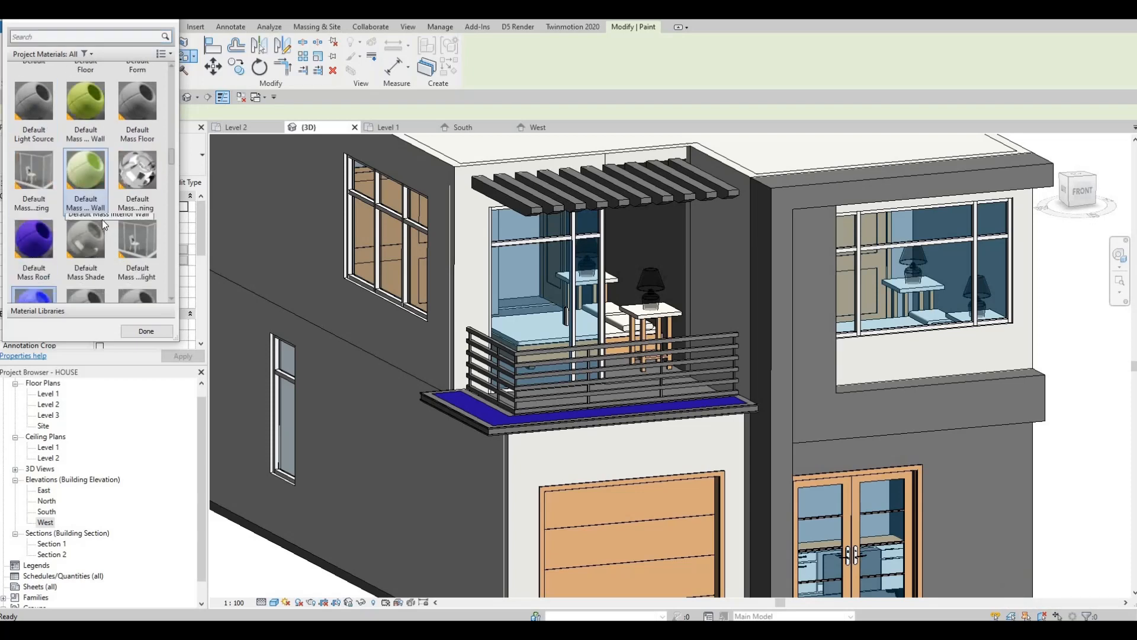
pyautogui.scroll(2, 100, 212)
pyautogui.scroll(-2, 100, 212)
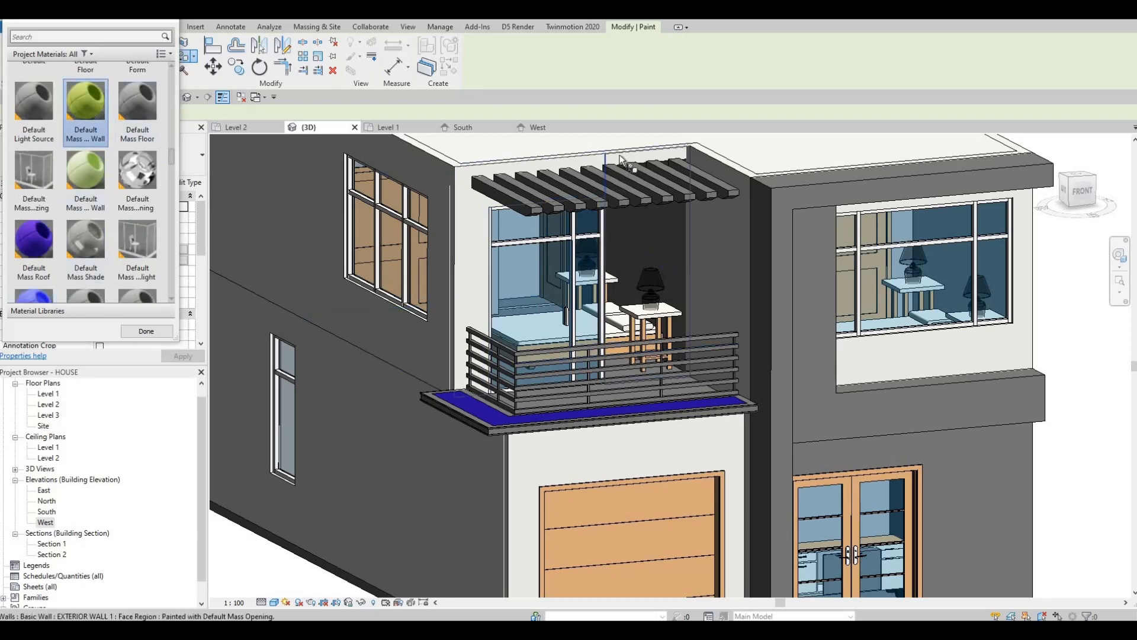
pyautogui.click(627, 249)
pyautogui.press('Escape')
pyautogui.press('Escape')
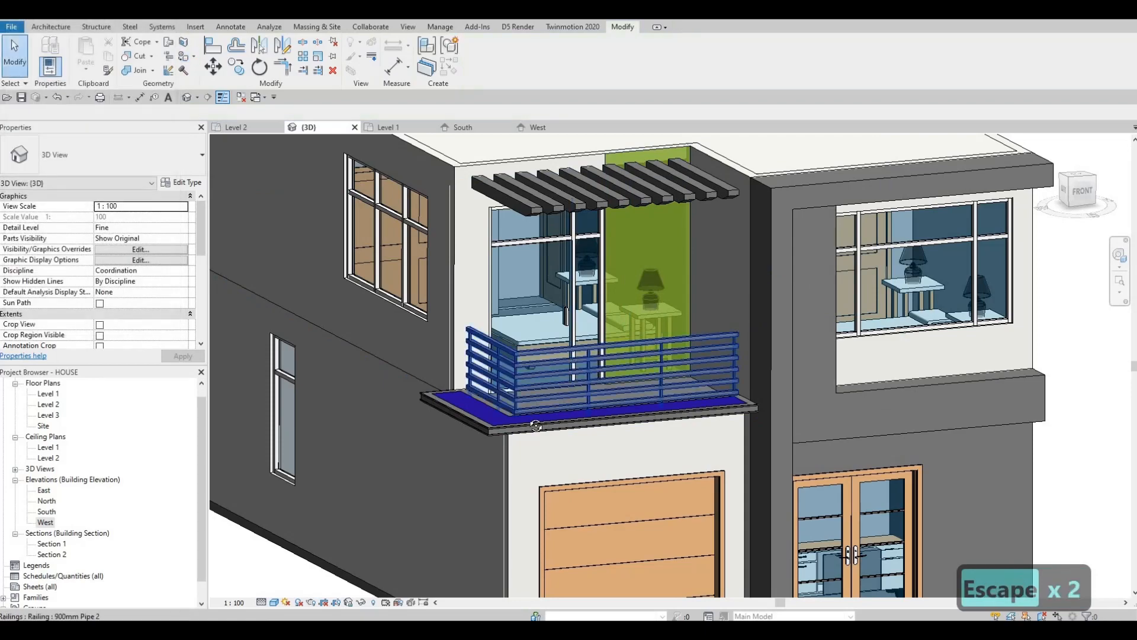
# Examine the painted balcony wall, the beams and the entrance from the front and both side corners of the house
pyautogui.moveTo(530, 353)
pyautogui.keyDown('shift'); pyautogui.mouseDown(button='middle')
pyautogui.moveTo(420, 452)
pyautogui.moveTo(368, 446)
pyautogui.moveTo(544, 364)
pyautogui.moveTo(601, 439)
pyautogui.moveTo(509, 400)
pyautogui.moveTo(537, 462)
pyautogui.moveTo(594, 490)
pyautogui.moveTo(549, 400)
pyautogui.moveTo(504, 409)
pyautogui.moveTo(462, 381)
pyautogui.mouseUp(button='middle'); pyautogui.keyUp('shift')
pyautogui.press('Escape')
pyautogui.press('Escape')
pyautogui.scroll(-1, 538, 462)
pyautogui.scroll(-1, 523, 424)
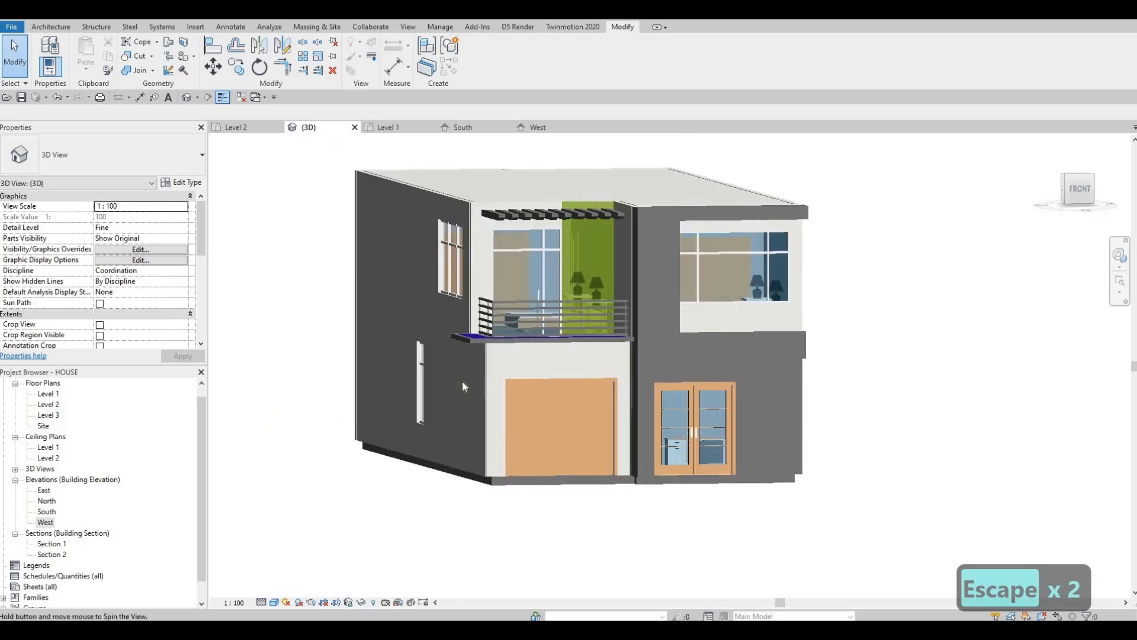
pyautogui.keyDown('shift'); pyautogui.moveTo(467, 431); pyautogui.dragTo(471, 436, button='middle'); pyautogui.keyUp('shift')
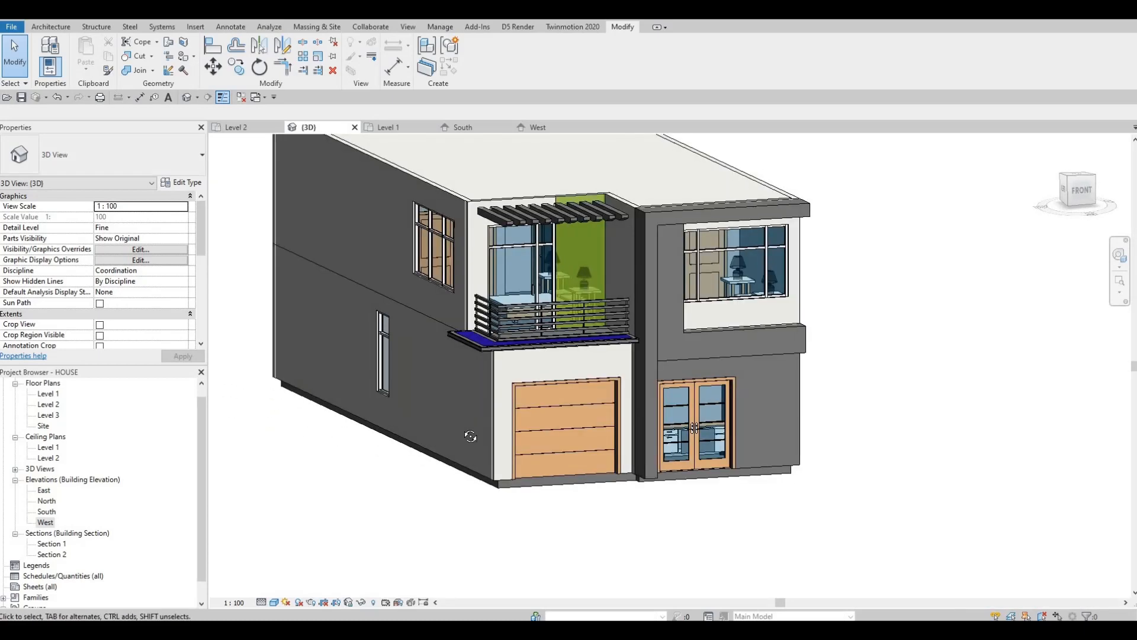
pyautogui.keyDown('shift'); pyautogui.moveTo(570, 466); pyautogui.dragTo(365, 413, button='middle'); pyautogui.keyUp('shift')
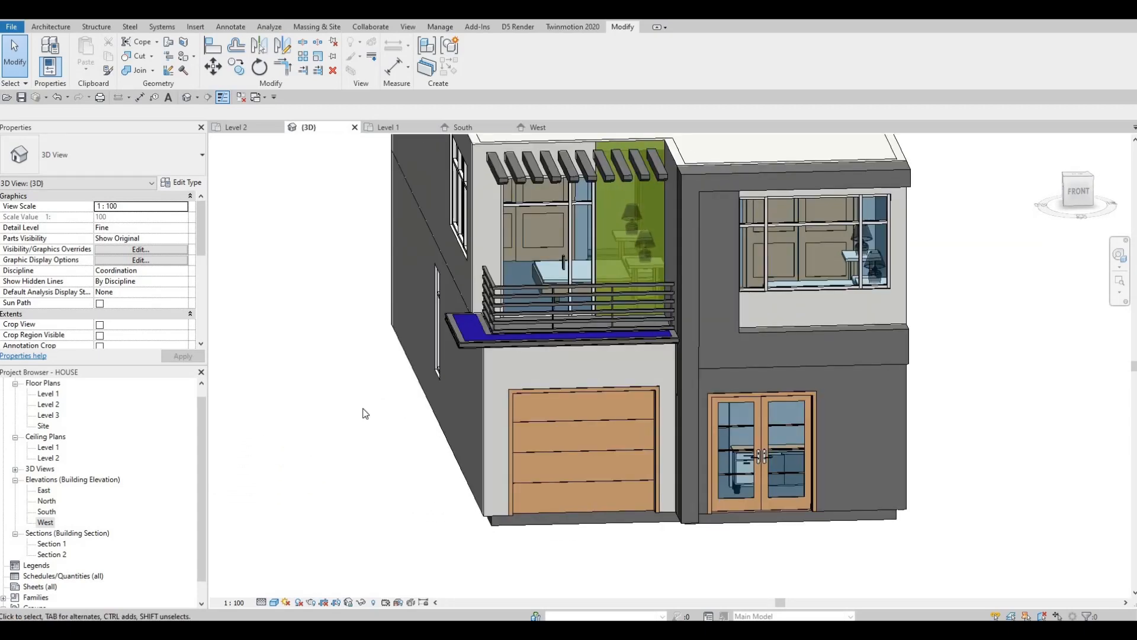
pyautogui.keyDown('shift'); pyautogui.moveTo(230, 441); pyautogui.dragTo(363, 378, button='middle'); pyautogui.keyUp('shift')
pyautogui.press('Escape')
pyautogui.keyDown('shift'); pyautogui.moveTo(457, 444); pyautogui.dragTo(533, 460, button='middle'); pyautogui.keyUp('shift')
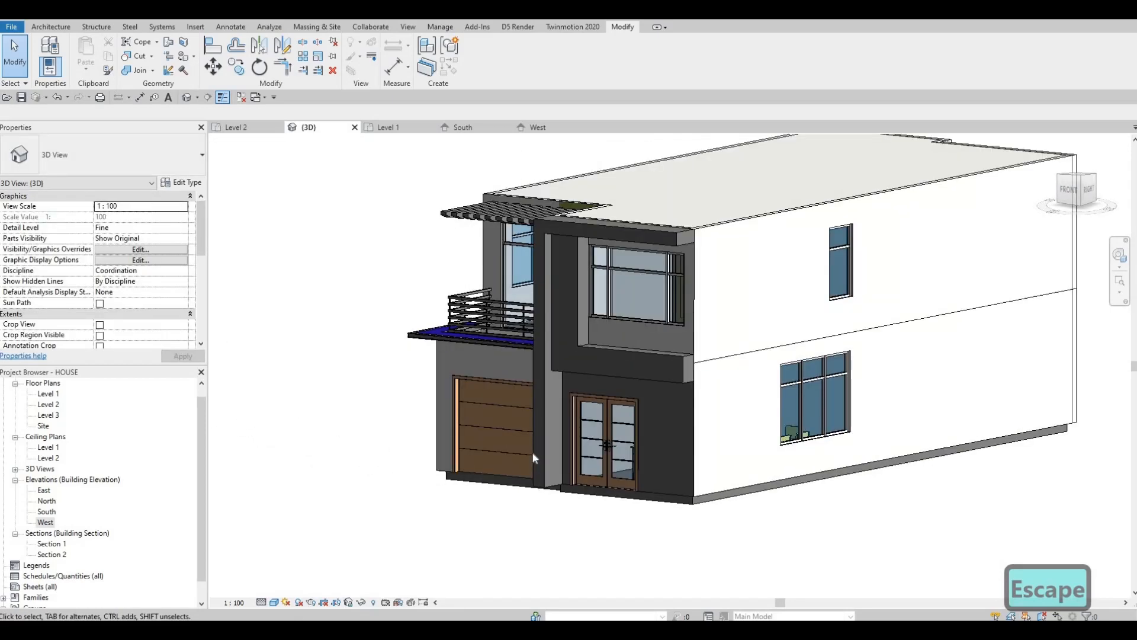
pyautogui.scroll(3, 533, 458)
pyautogui.scroll(3, 470, 436)
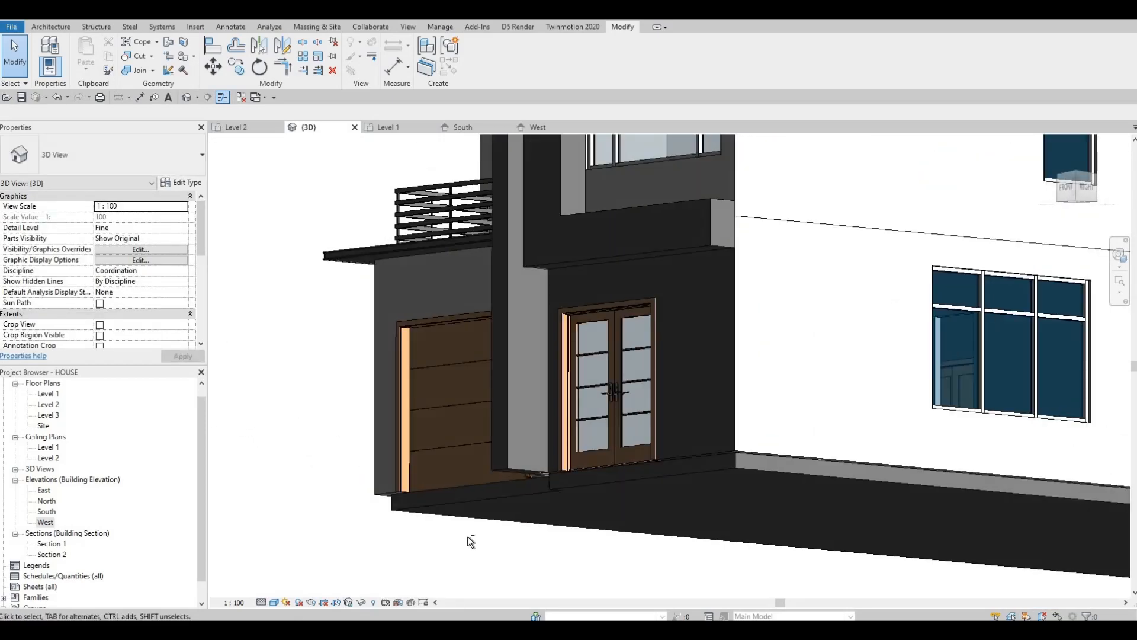
pyautogui.keyDown('shift'); pyautogui.moveTo(467, 539); pyautogui.dragTo(694, 350, button='middle'); pyautogui.keyUp('shift')
pyautogui.press('Escape')
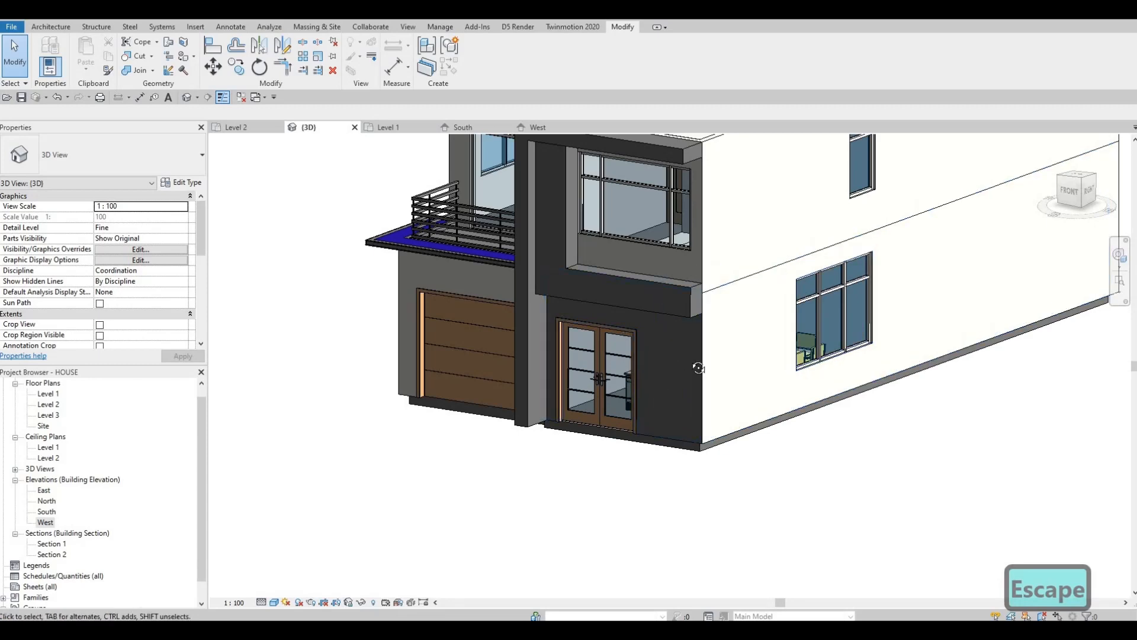
# Change the ground-floor garage wall to the EXTERIOR WALL 2 type
pyautogui.keyDown('shift'); pyautogui.moveTo(528, 382); pyautogui.dragTo(465, 393, button='middle'); pyautogui.keyUp('shift')
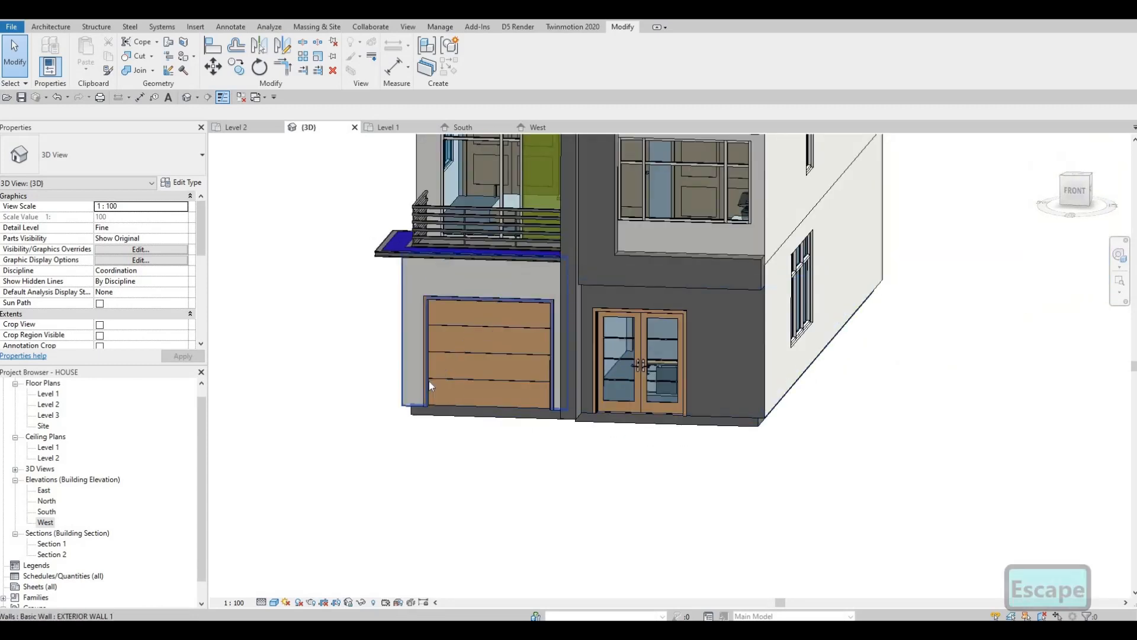
pyautogui.click(410, 346)
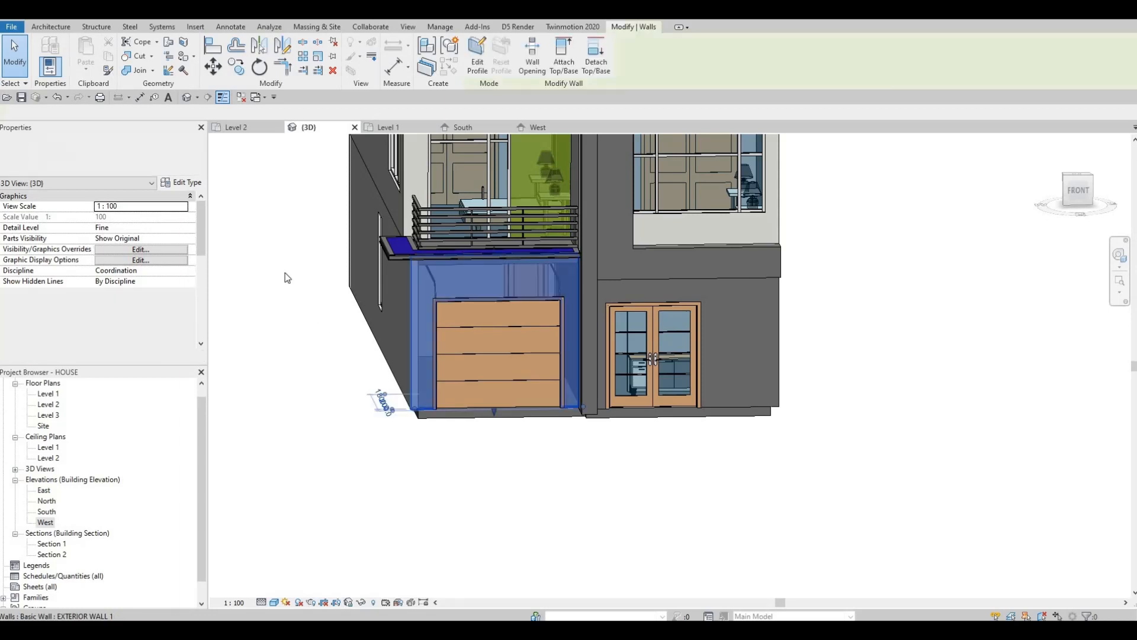
pyautogui.click(177, 164)
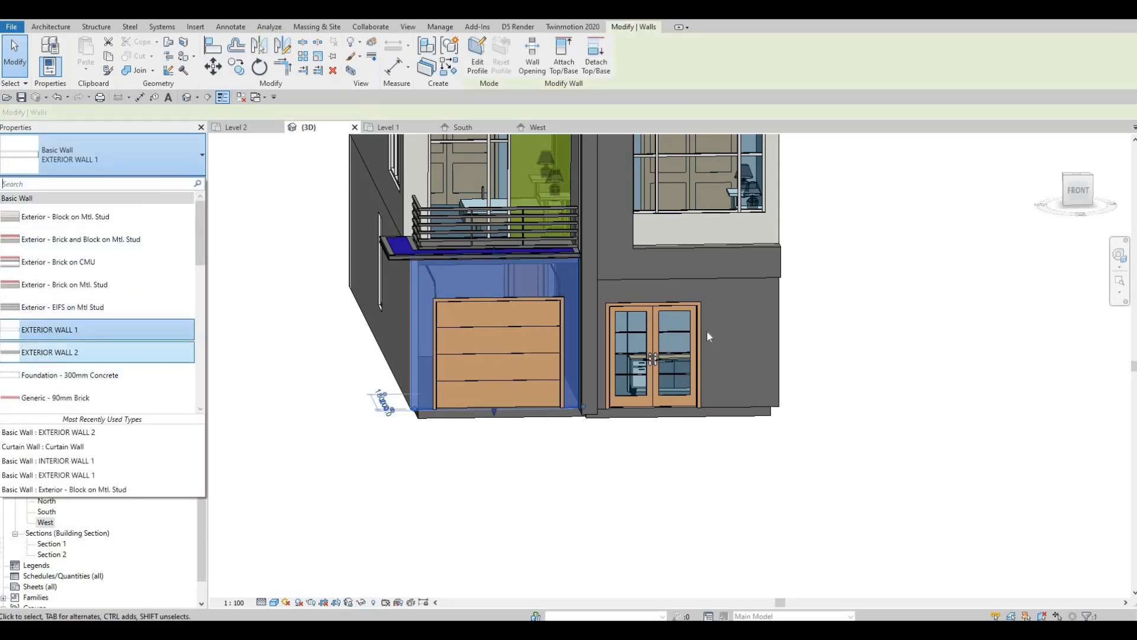
pyautogui.press('Escape')
pyautogui.press('Escape')
pyautogui.press('Escape')
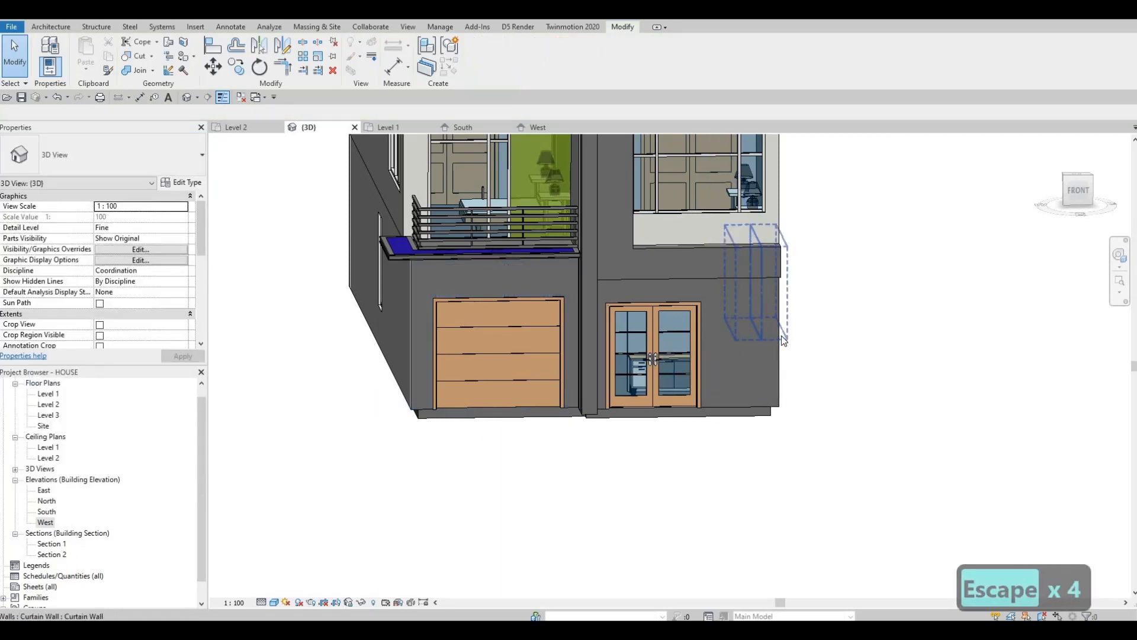
# Change the front wall around the entrance double door to the EXTERIOR WALL 1 type
pyautogui.click(780, 335)
pyautogui.press('Escape')
pyautogui.click(755, 390)
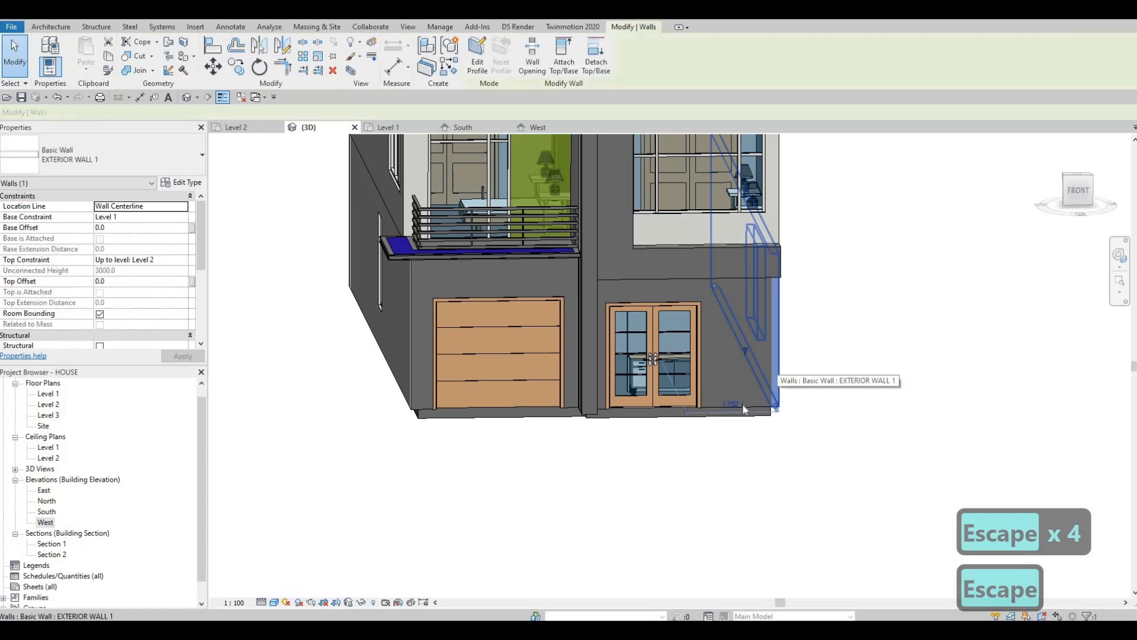
pyautogui.press('Escape')
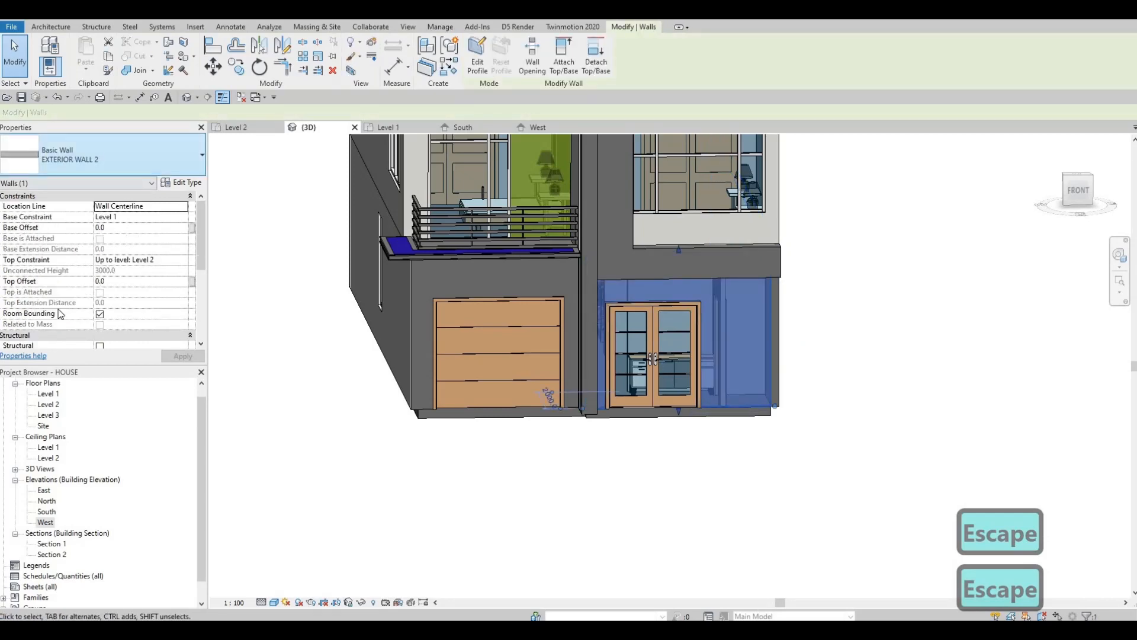
pyautogui.click(101, 156)
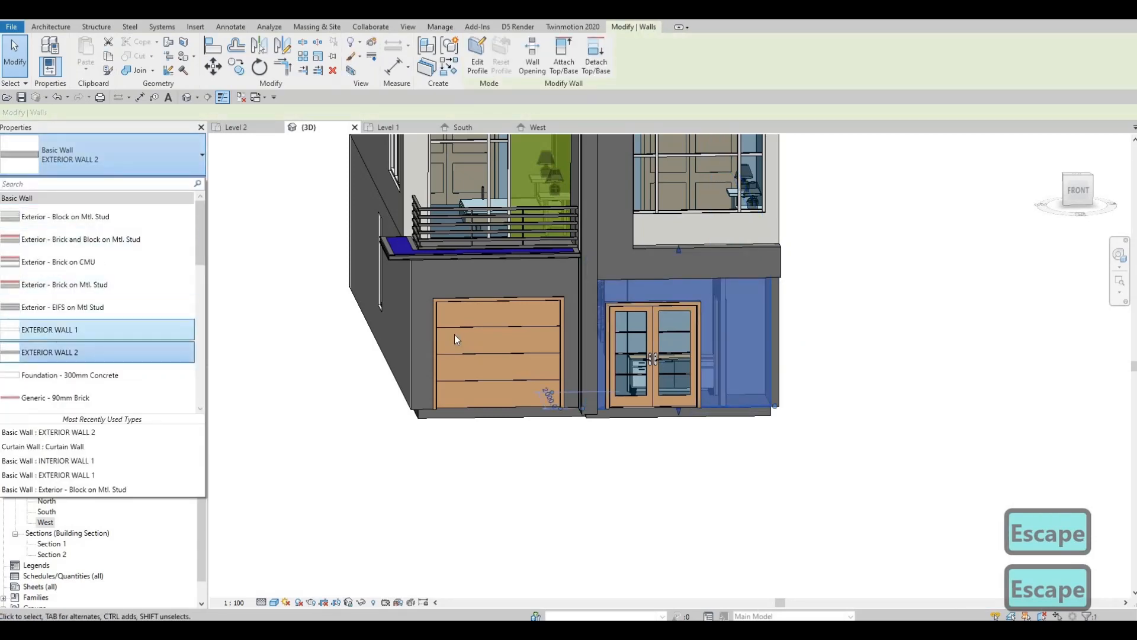
pyautogui.click(58, 330)
pyautogui.press('Escape')
pyautogui.press('Escape')
pyautogui.moveTo(768, 408); pyautogui.dragTo(651, 474, button='middle')
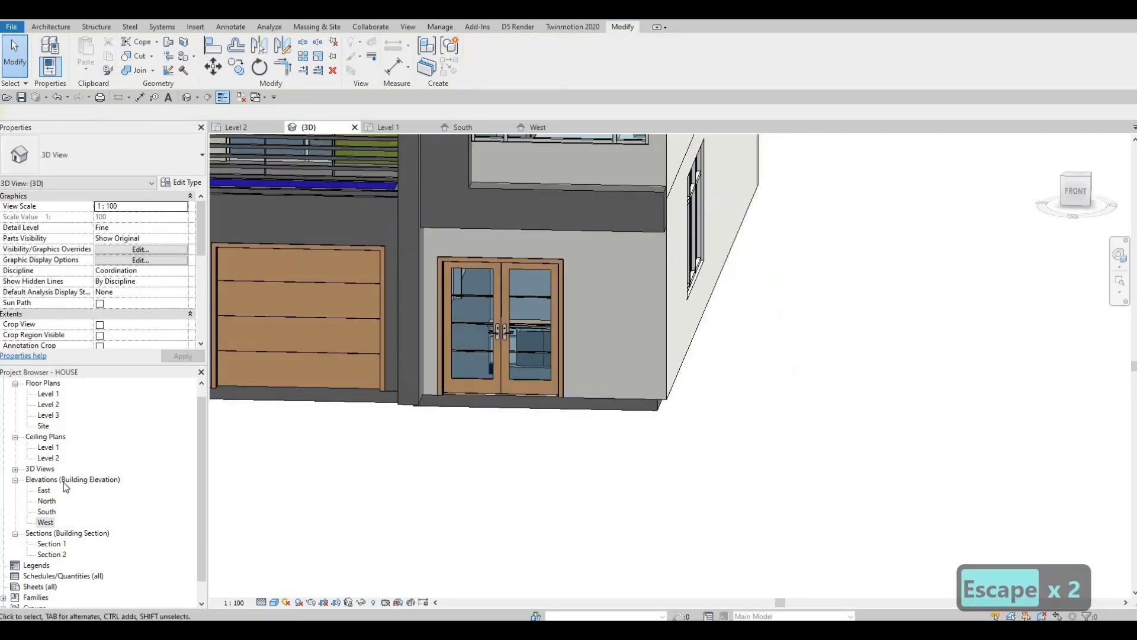
# In the Level 1 floor plan, create an in-place Generic Models component and accept its default name
pyautogui.doubleClick(44, 395)
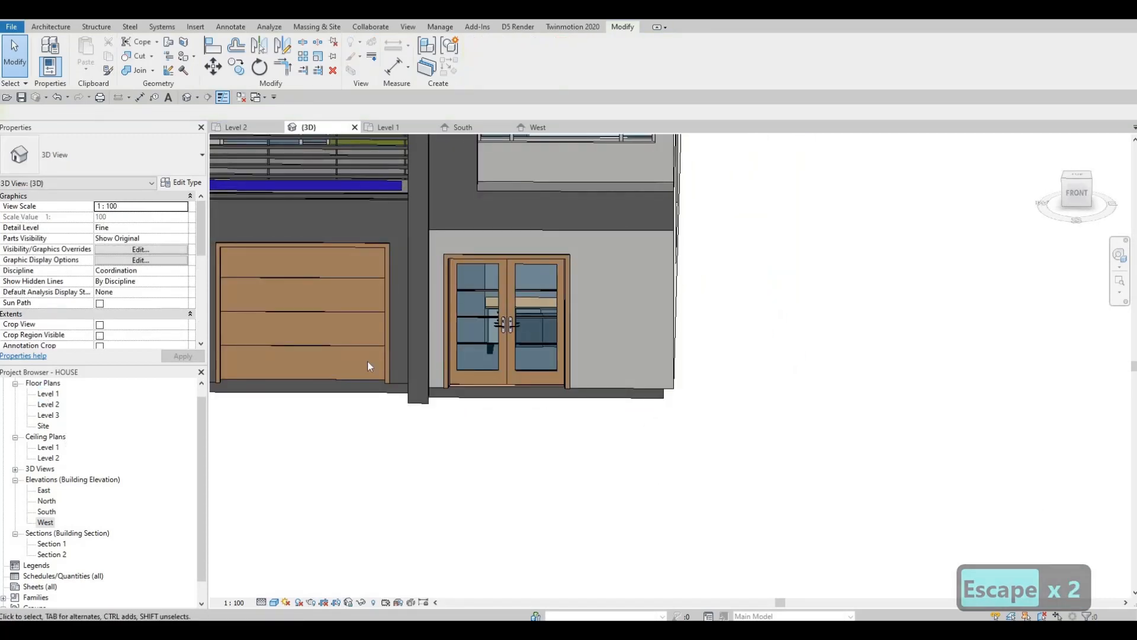
pyautogui.press('Escape')
pyautogui.press('Escape')
pyautogui.scroll(8, 551, 374)
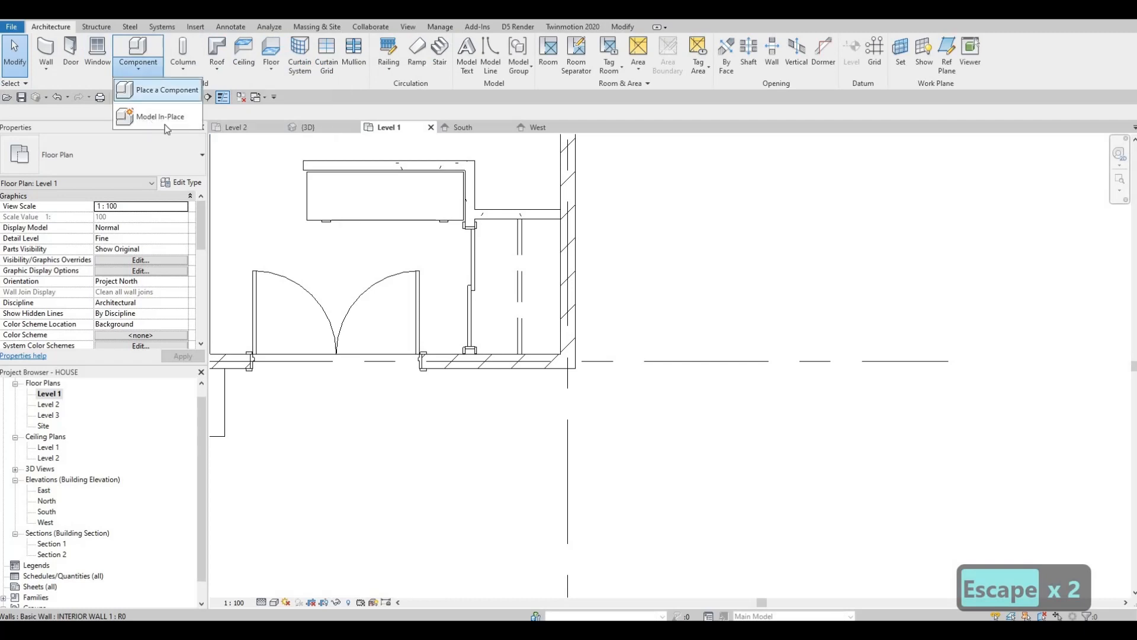
pyautogui.scroll(-4, 531, 318)
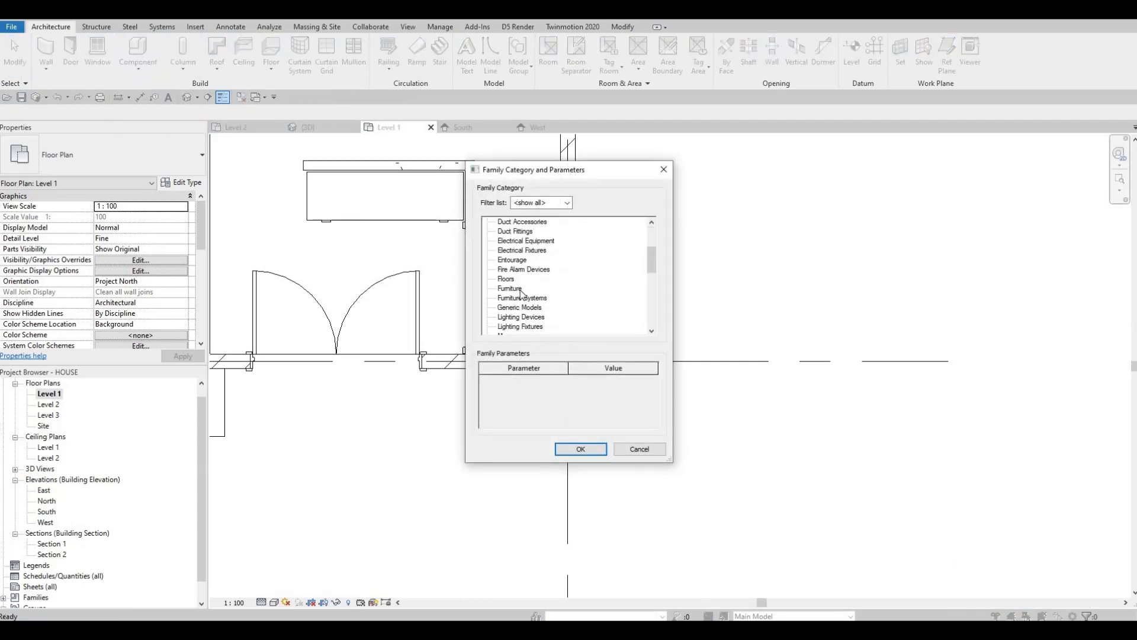
pyautogui.click(563, 450)
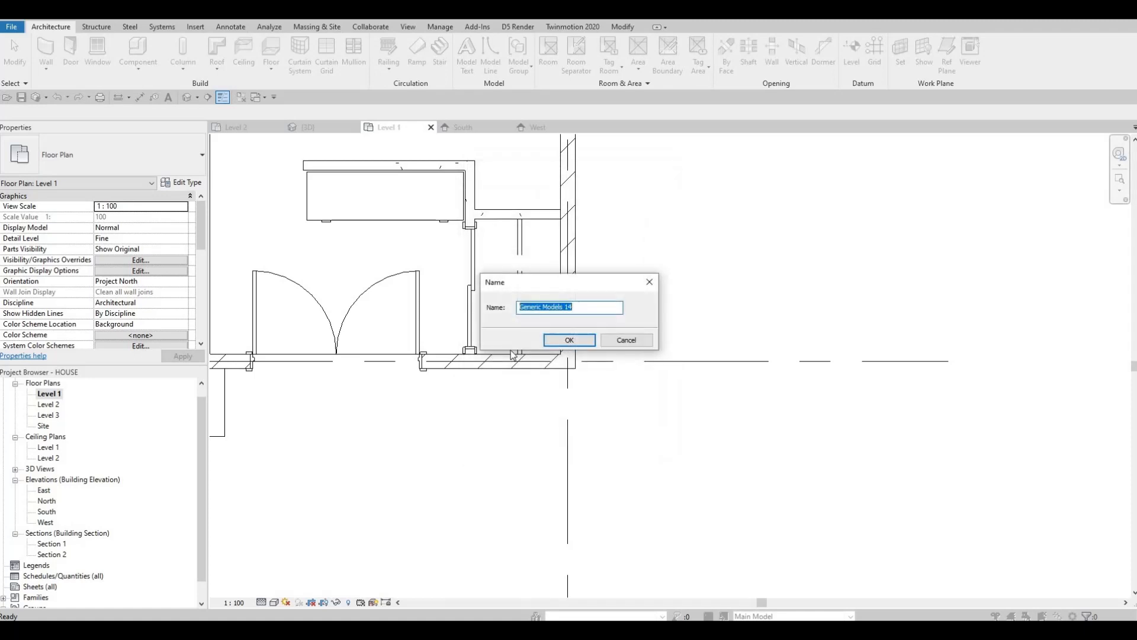
pyautogui.press('Return')
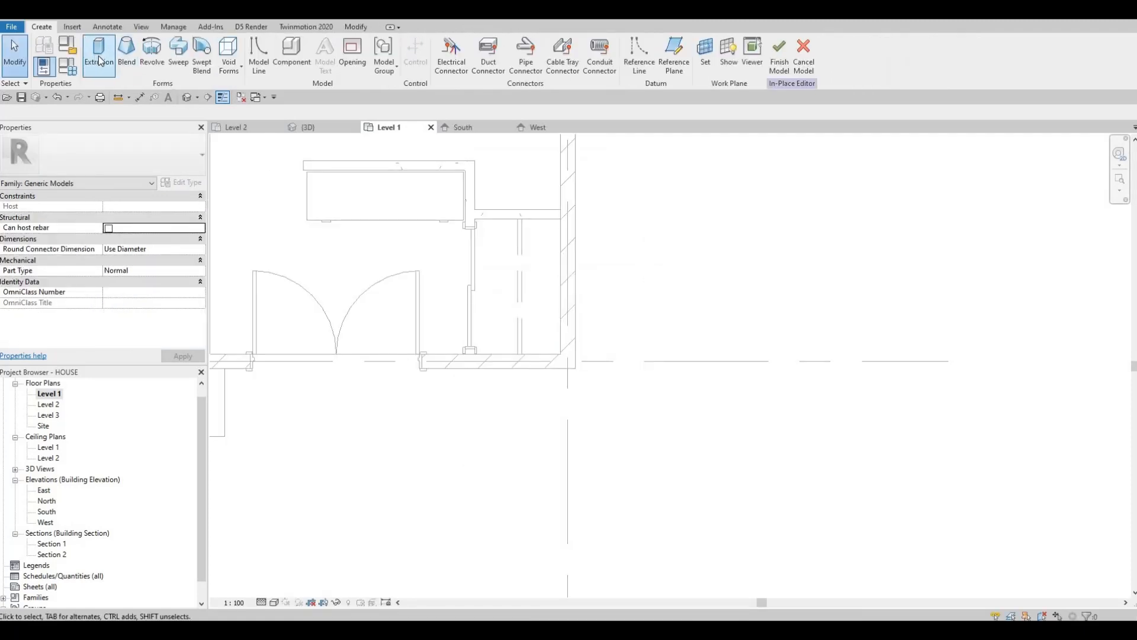
# Sketch an extrusion rectangle about 20 by 120 mm against the outer wall face, just beside the entrance door frame
pyautogui.click(99, 50)
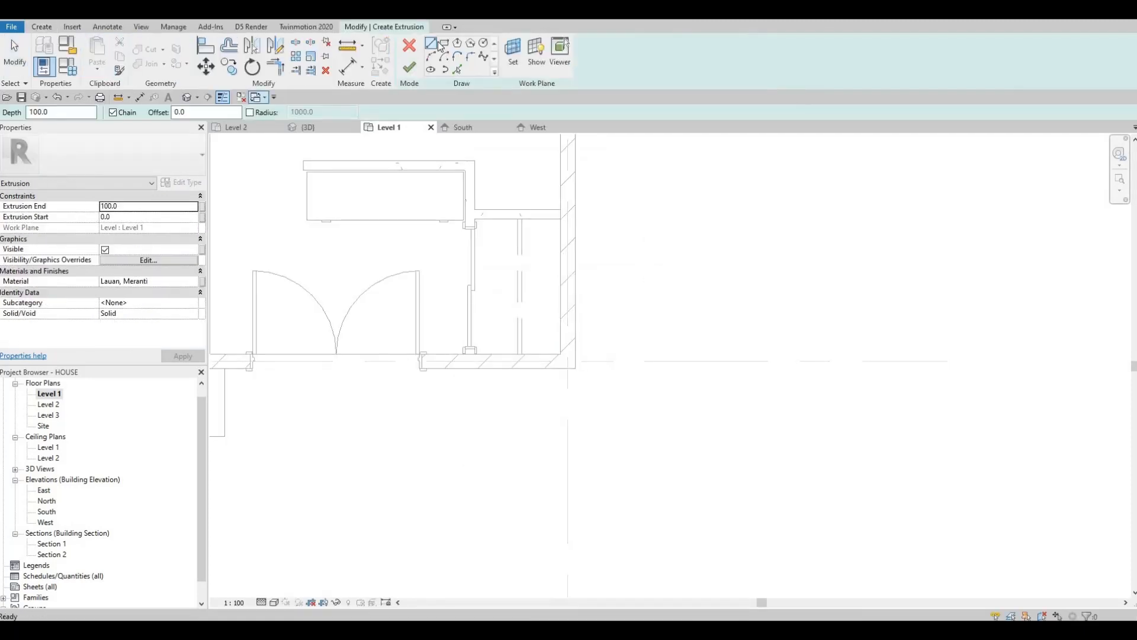
pyautogui.scroll(2, 453, 389)
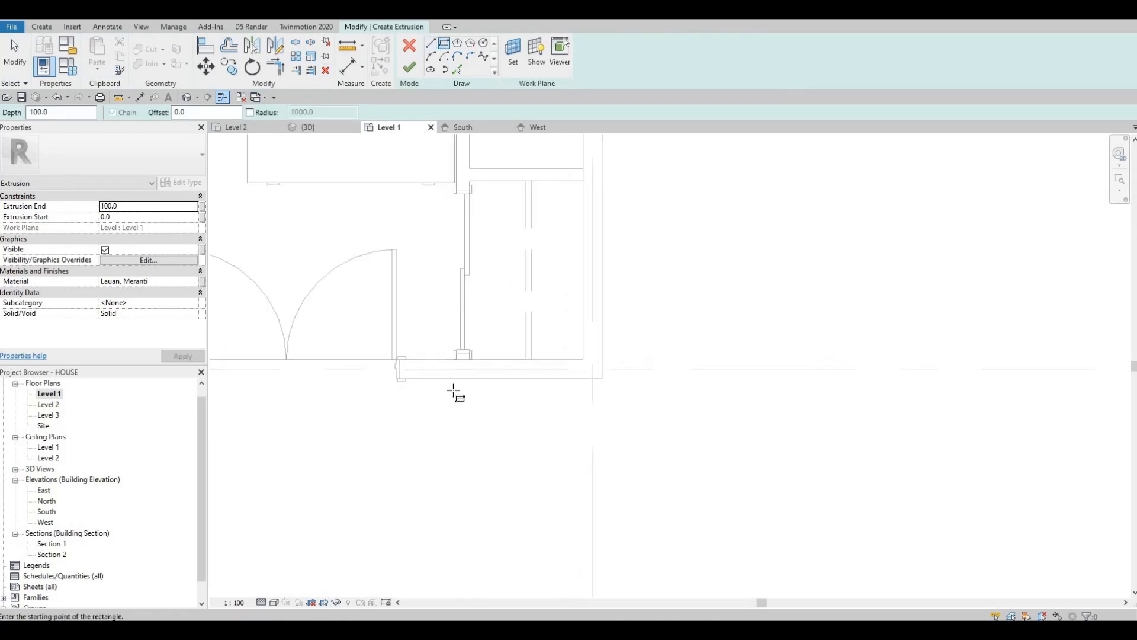
pyautogui.scroll(2, 348, 406)
pyautogui.scroll(2, 347, 396)
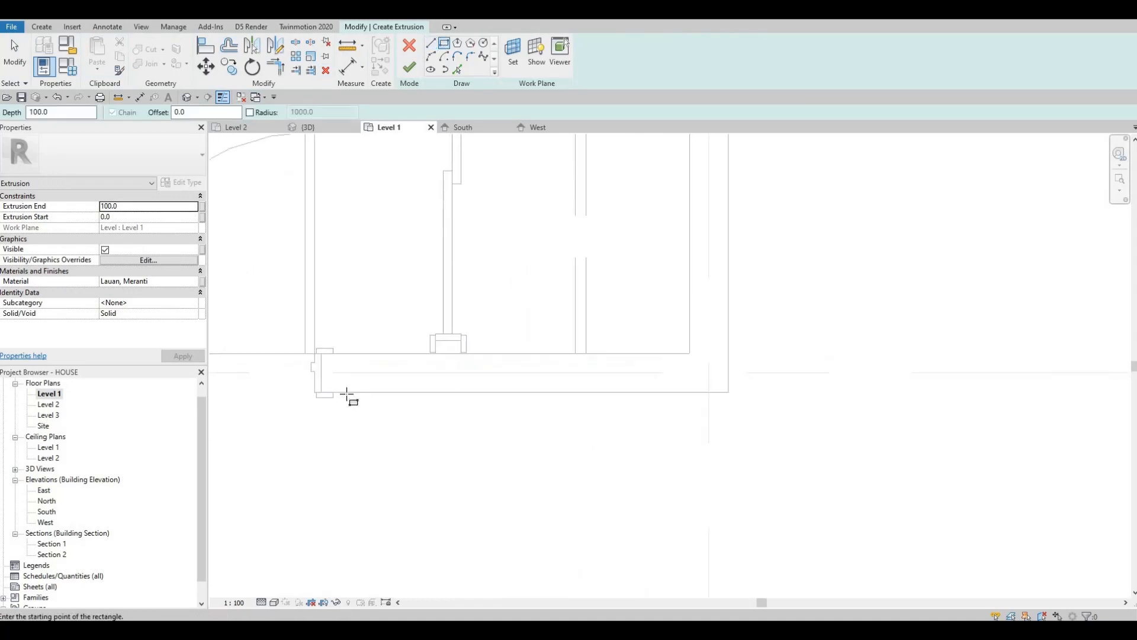
pyautogui.click(356, 426)
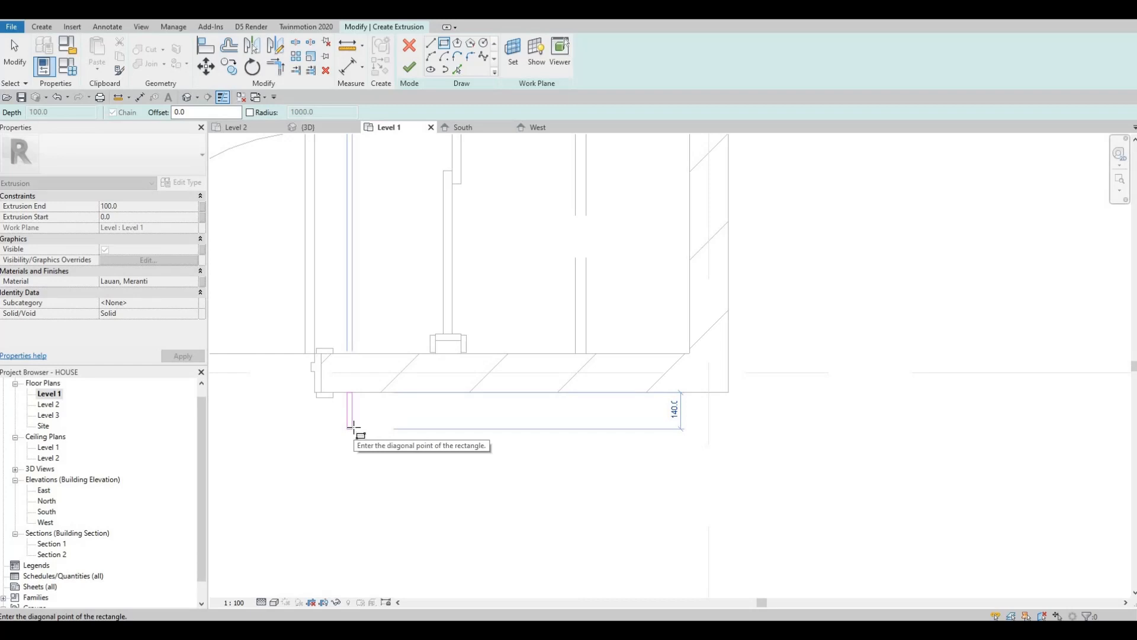
pyautogui.click(352, 423)
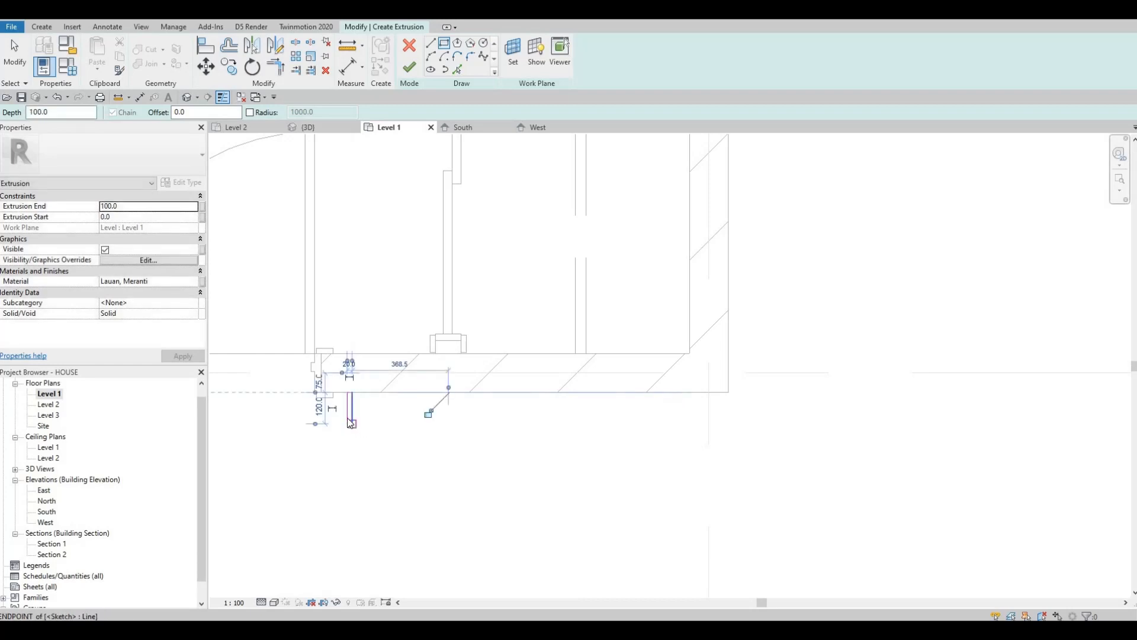
pyautogui.press('Escape')
pyautogui.press('Escape')
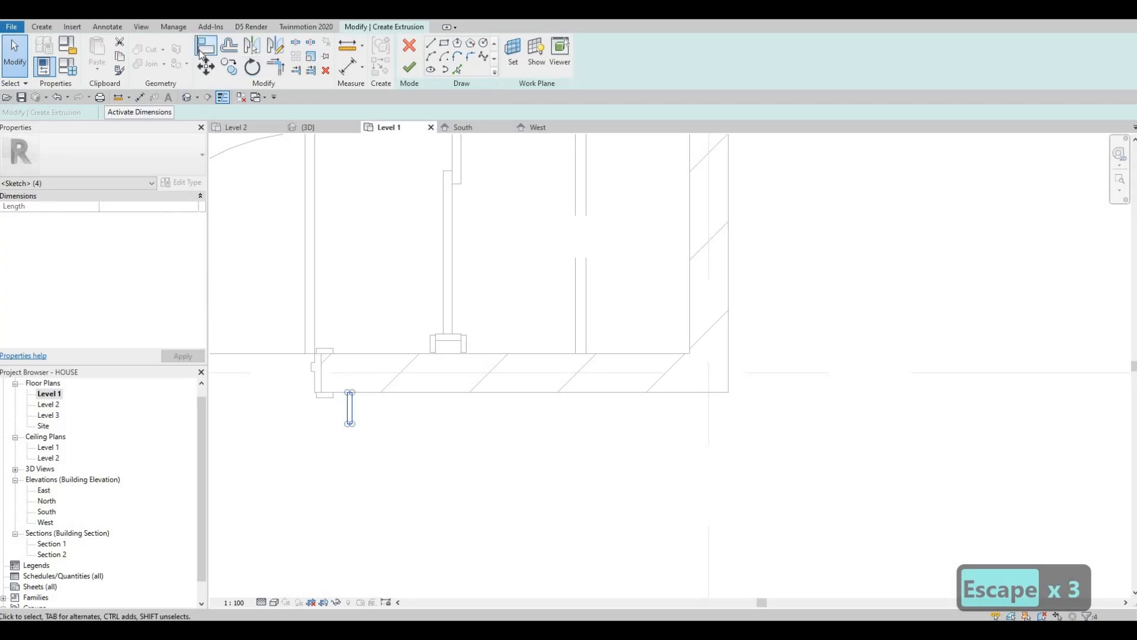
# Copy the slat rectangle 50 mm along the wall face, away from the entrance door
pyautogui.click(229, 67)
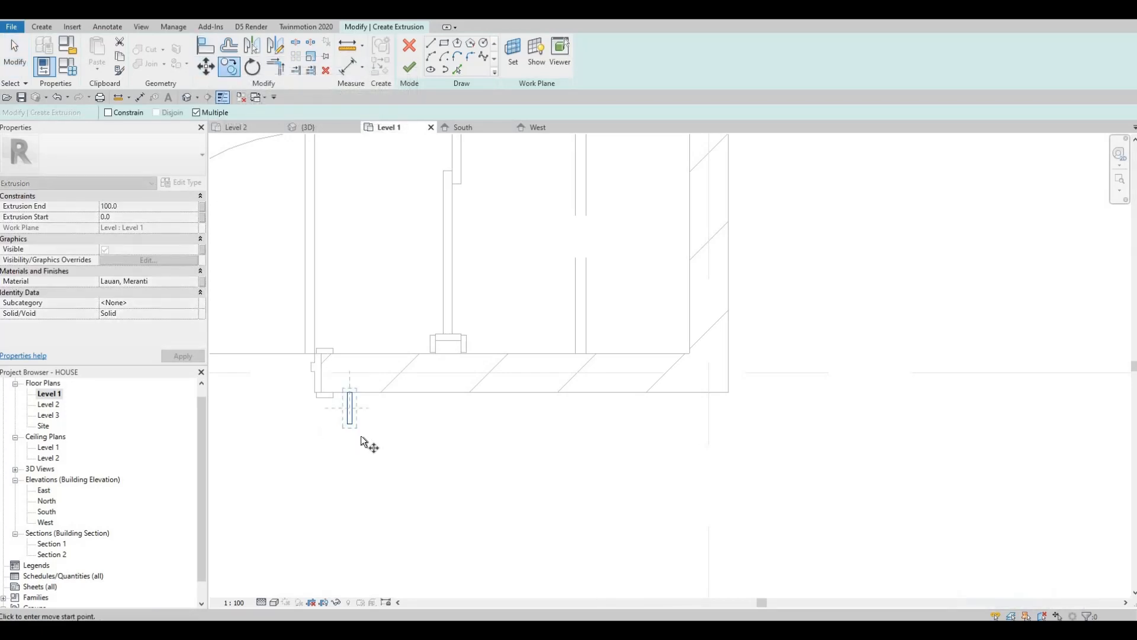
pyautogui.scroll(1, 367, 430)
pyautogui.scroll(1, 367, 429)
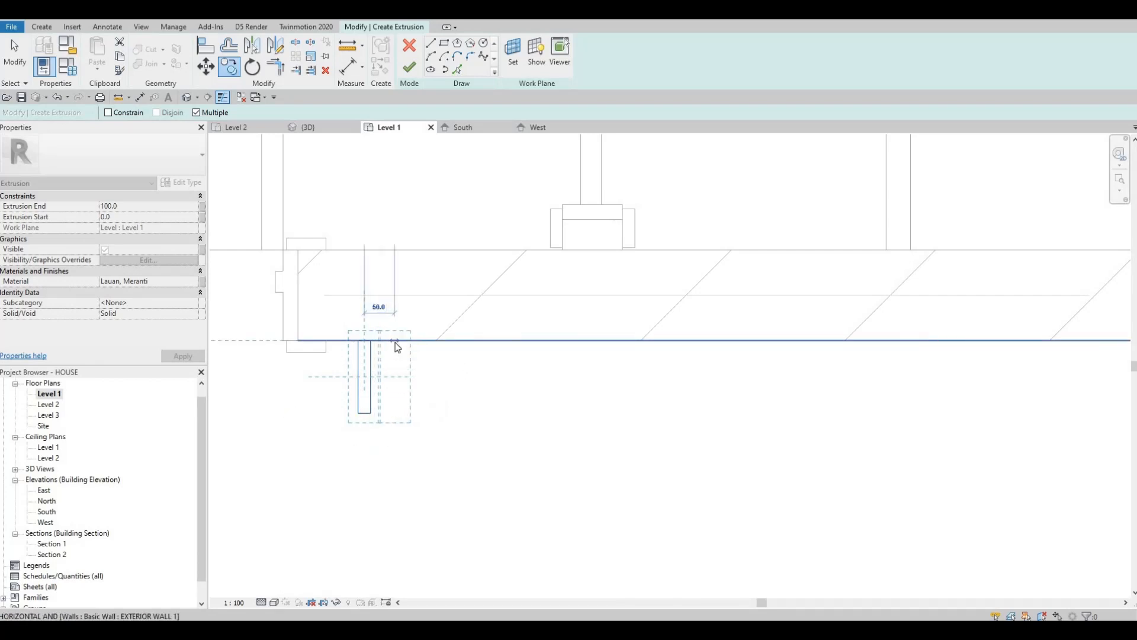
pyautogui.write('50')
pyautogui.press('Return')
pyautogui.press('Escape')
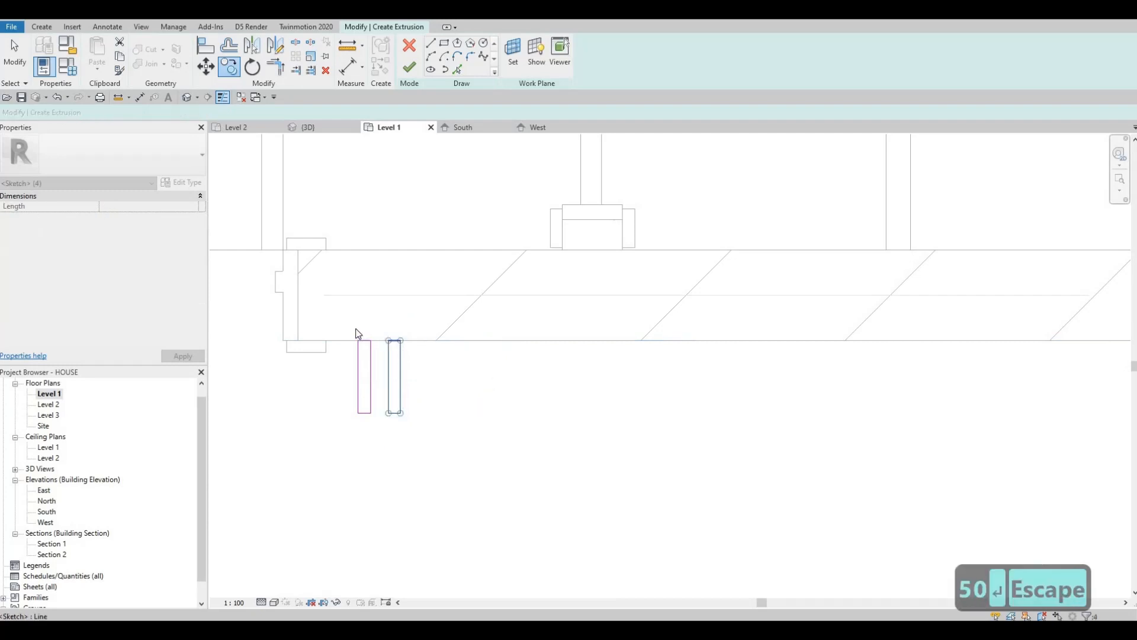
pyautogui.press('Escape')
# Copy the pair of slat rectangles five times along the wall at 100 mm steps, making twelve slats
pyautogui.moveTo(457, 430); pyautogui.dragTo(341, 319)
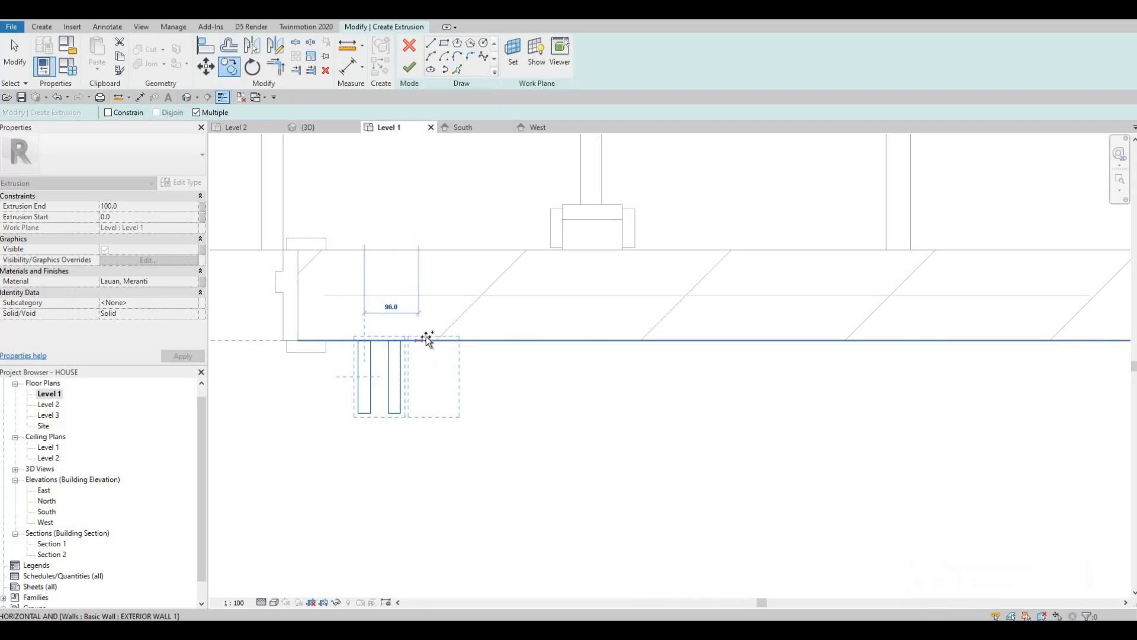
pyautogui.write('1')
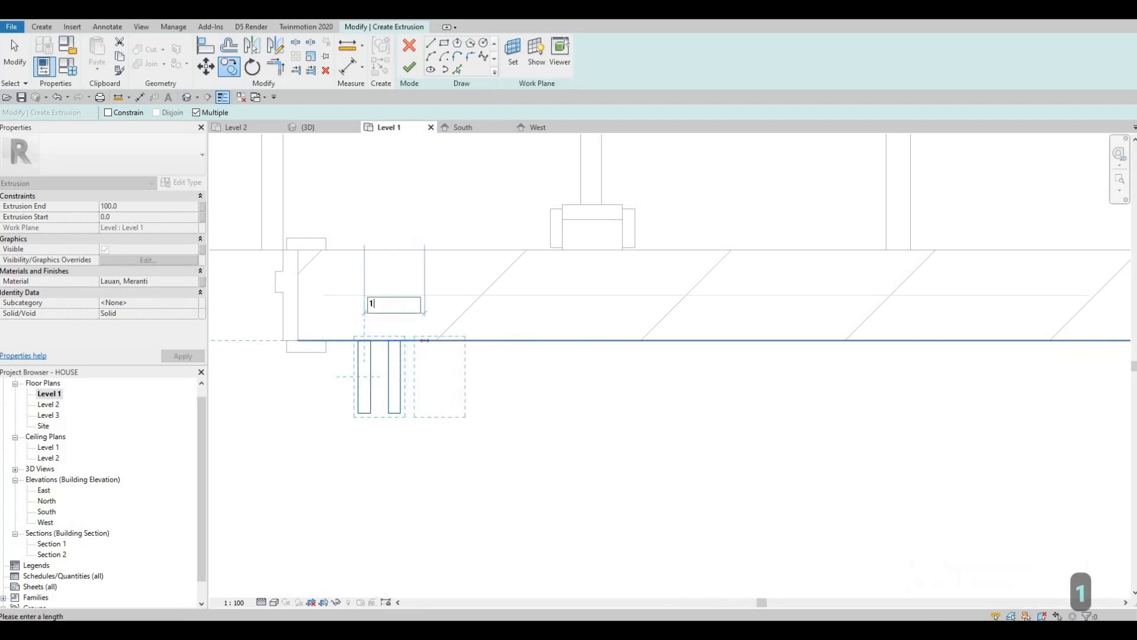
pyautogui.write('0')
pyautogui.press('Return')
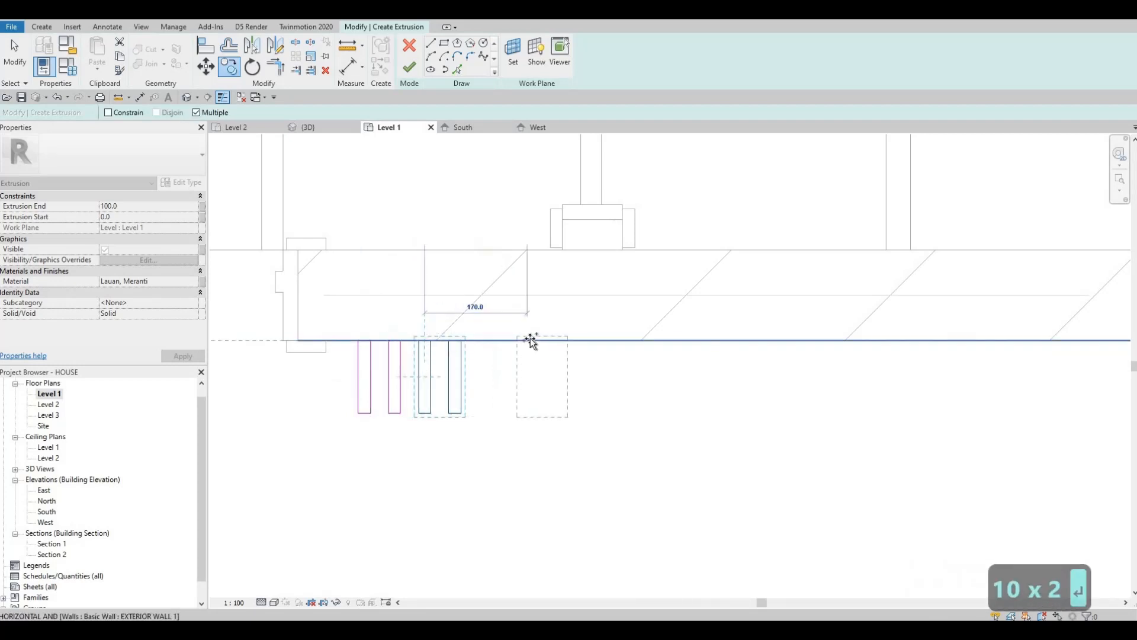
pyautogui.write('10')
pyautogui.press('Return')
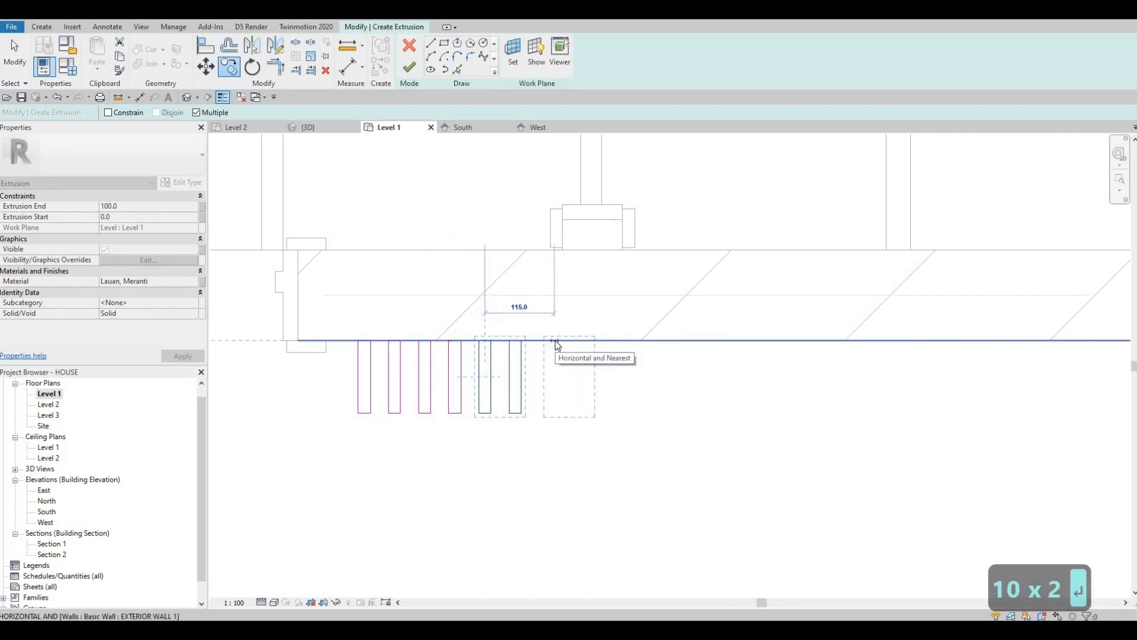
pyautogui.write('10')
pyautogui.press('Return')
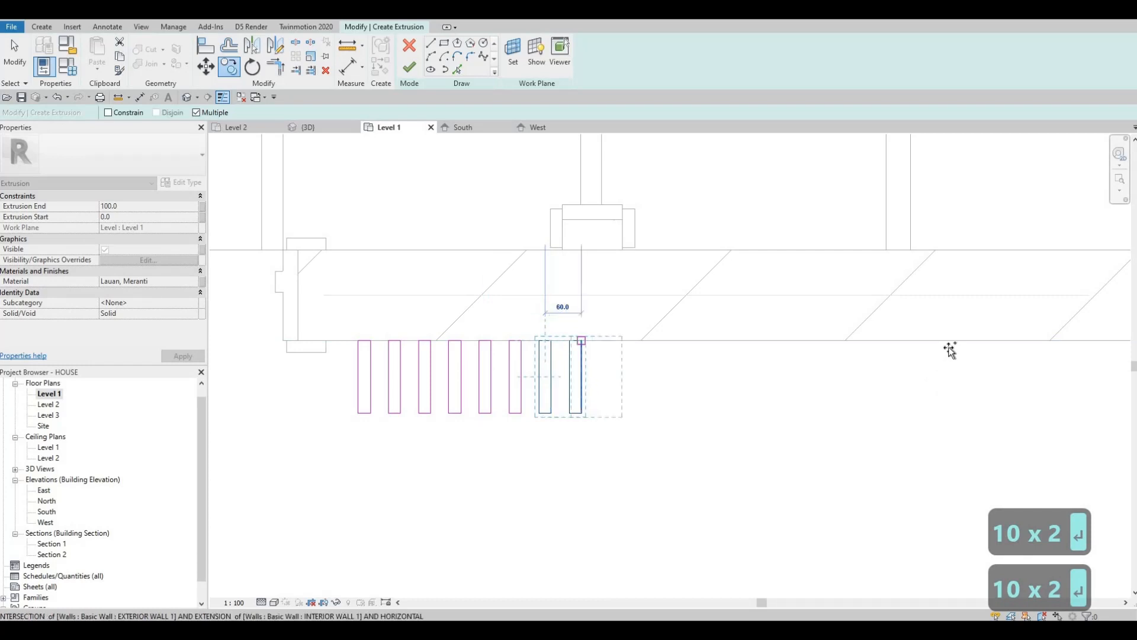
pyautogui.write('1')
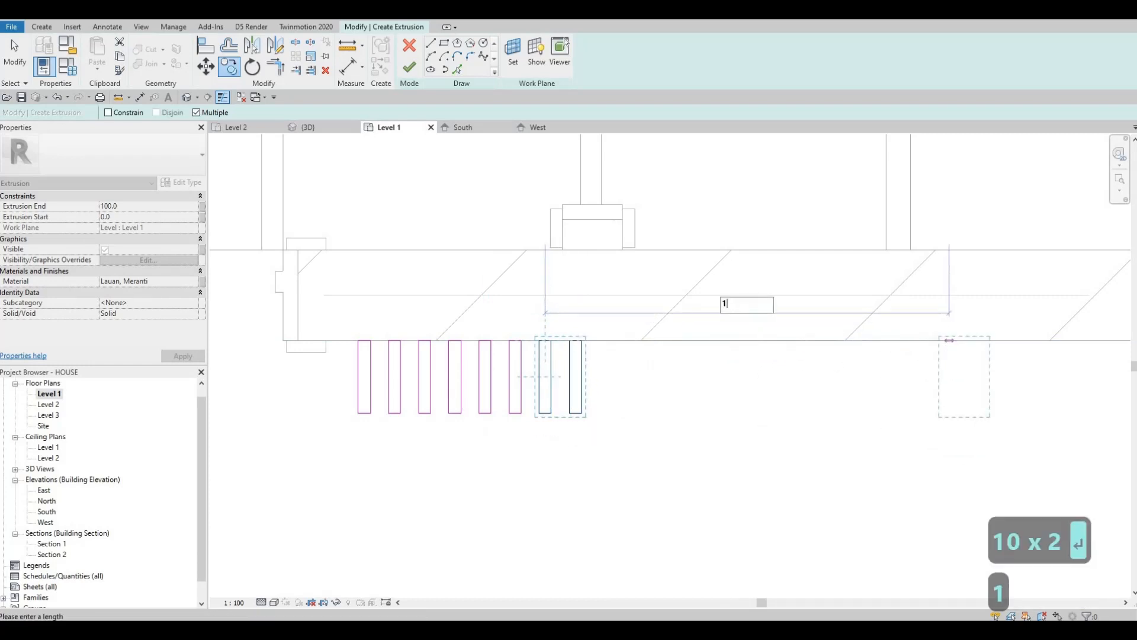
pyautogui.write('00')
pyautogui.press('Return')
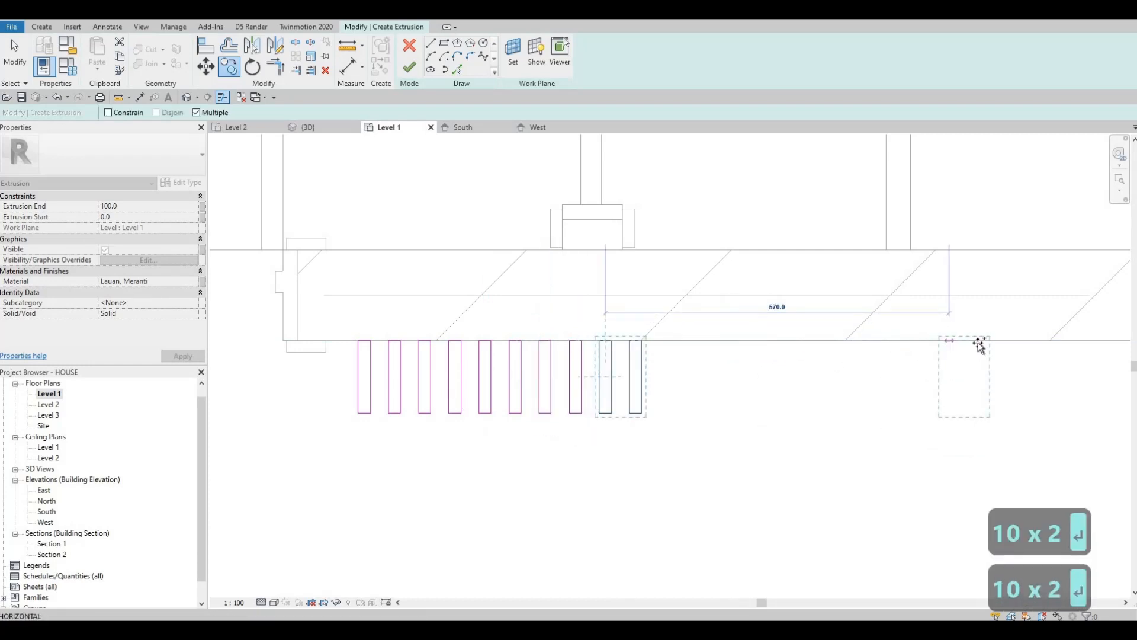
pyautogui.write('100')
pyautogui.press('Return')
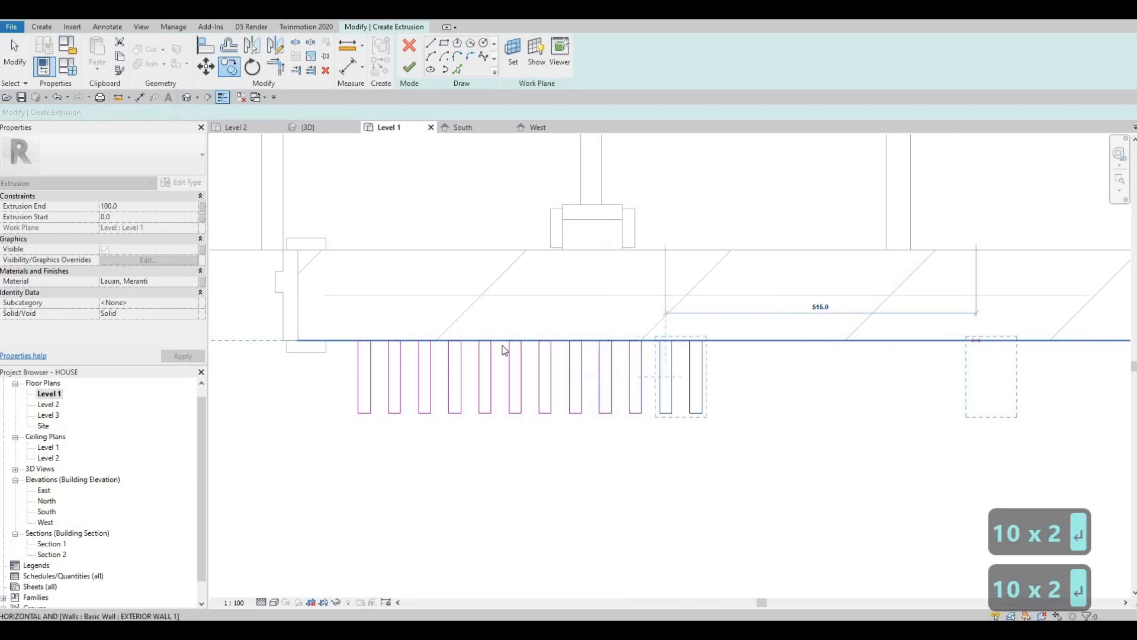
pyautogui.press('Escape')
pyautogui.press('Escape')
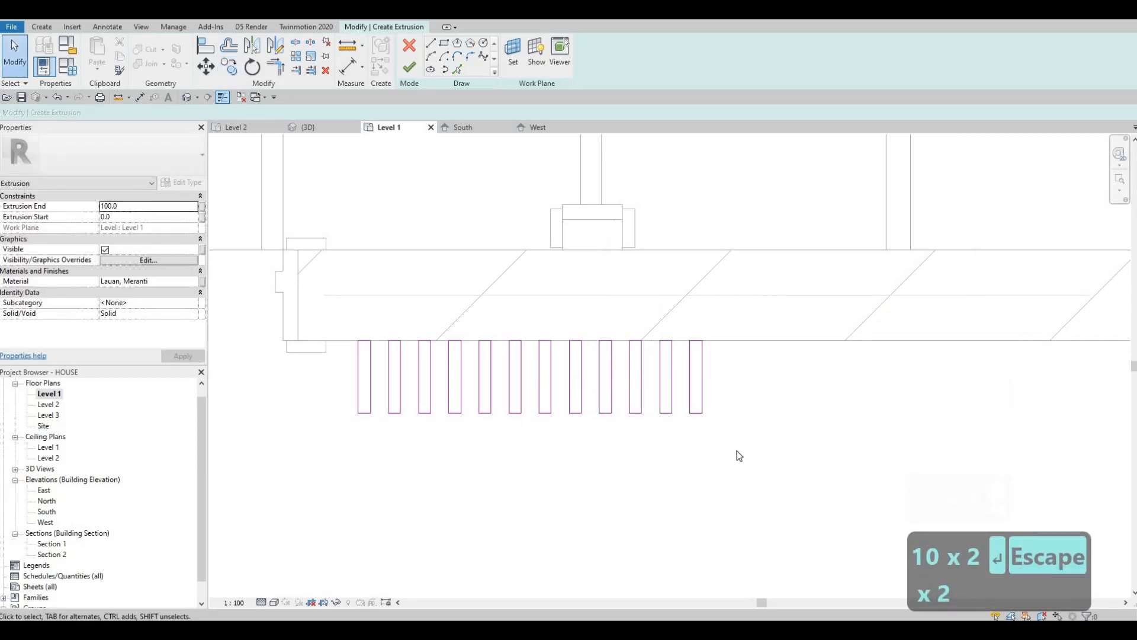
# Copy eleven of the slat rectangles twice along the wall at 550 mm steps, extending the row past the outer corner
pyautogui.moveTo(368, 305); pyautogui.dragTo(738, 453)
pyautogui.click(230, 67)
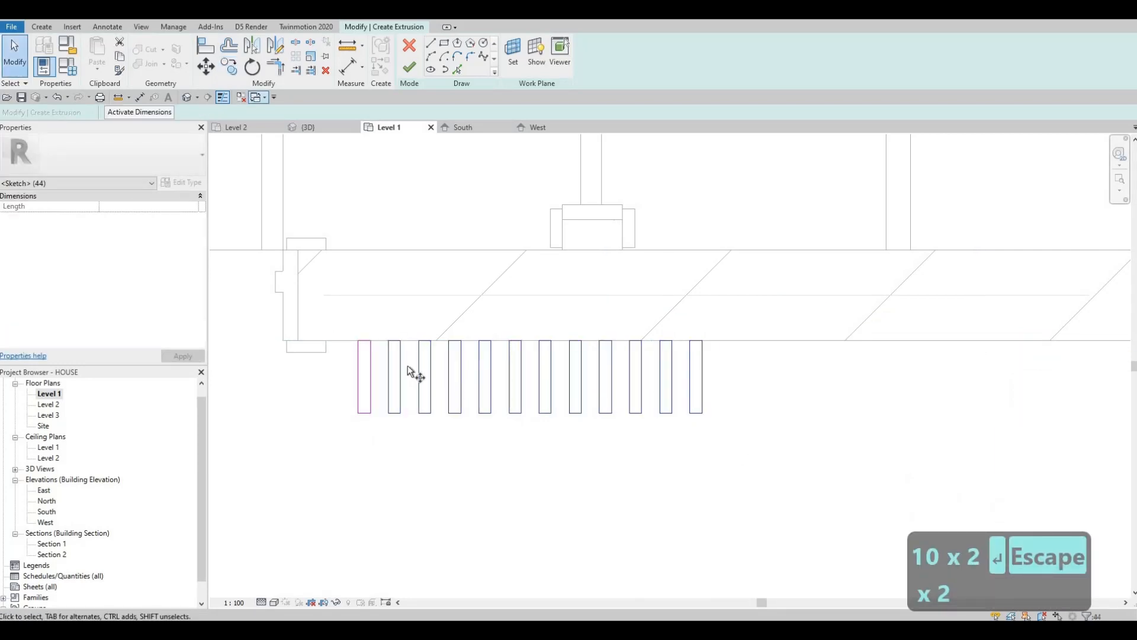
pyautogui.scroll(2, 367, 344)
pyautogui.click(365, 342)
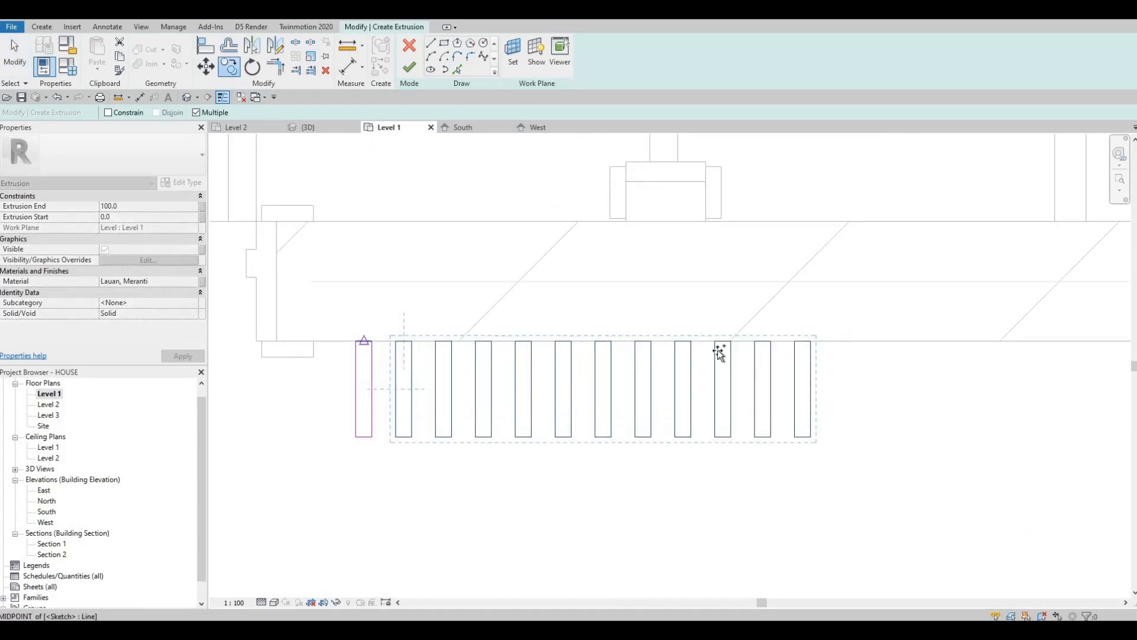
pyautogui.moveTo(802, 340); pyautogui.dragTo(561, 352, button='middle')
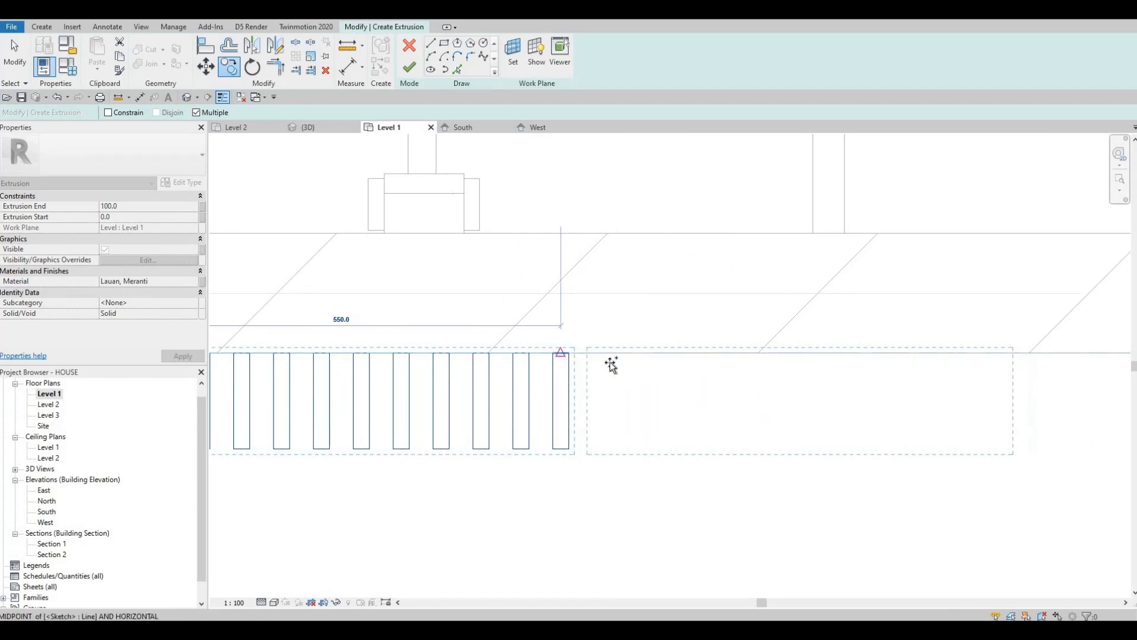
pyautogui.scroll(-1, 516, 368)
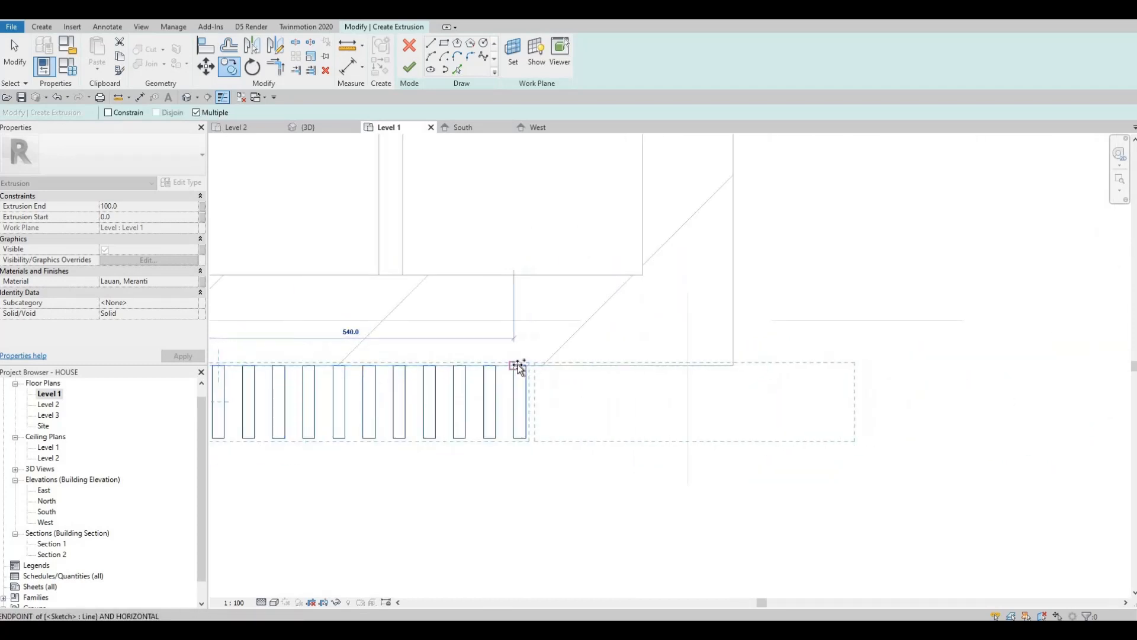
pyautogui.scroll(1, 520, 363)
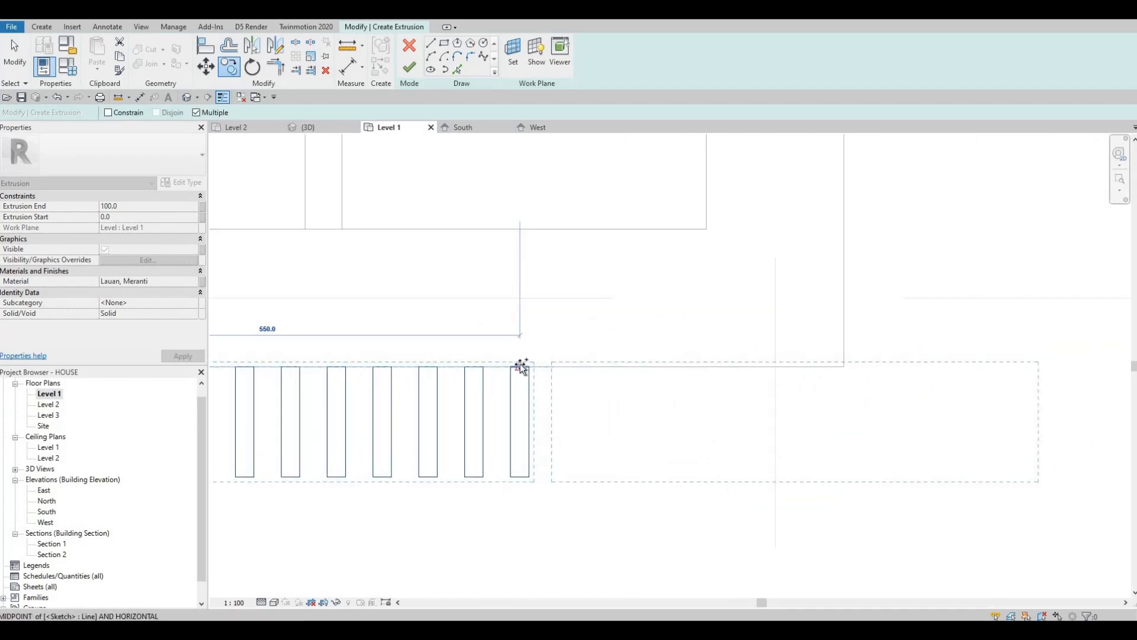
pyautogui.click(540, 406)
pyautogui.press('Escape')
pyautogui.press('Escape')
# Delete the surplus slat rectangles that extend beyond the outer wall corner
pyautogui.scroll(-1, 658, 349)
pyautogui.moveTo(638, 330); pyautogui.dragTo(822, 462)
pyautogui.press('Delete')
pyautogui.press('Escape')
pyautogui.press('Escape')
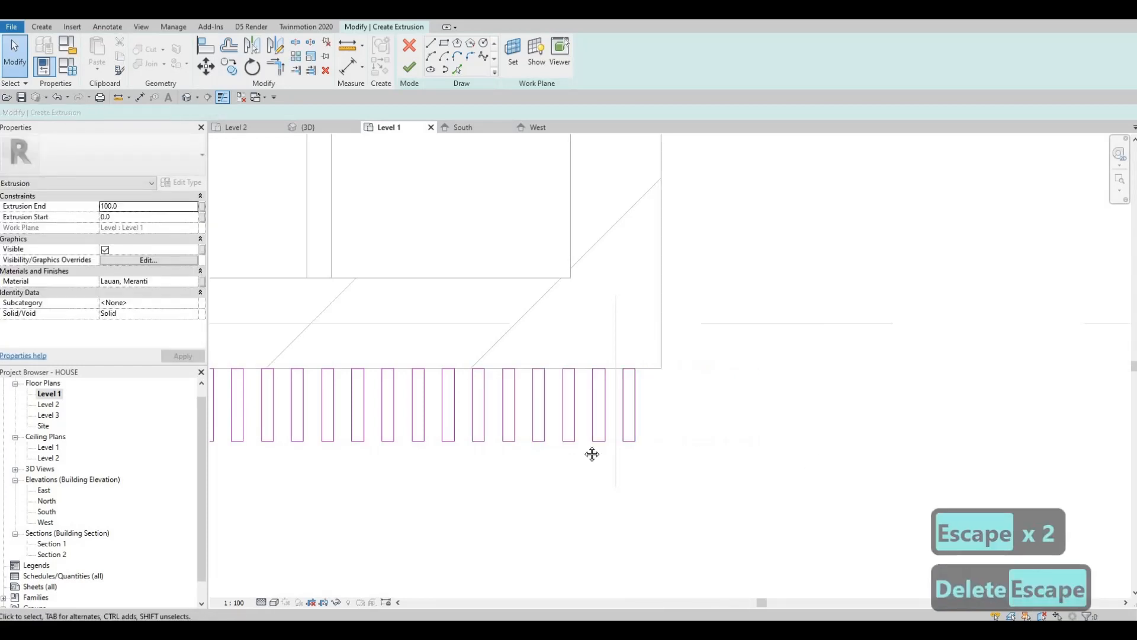
# Nudge the whole row of slat rectangles slightly away from the entrance door and finish the extrusion sketch
pyautogui.scroll(-3, 549, 404)
pyautogui.moveTo(309, 354)
pyautogui.mouseDown()
pyautogui.moveTo(379, 380)
pyautogui.moveTo(715, 452)
pyautogui.mouseUp()
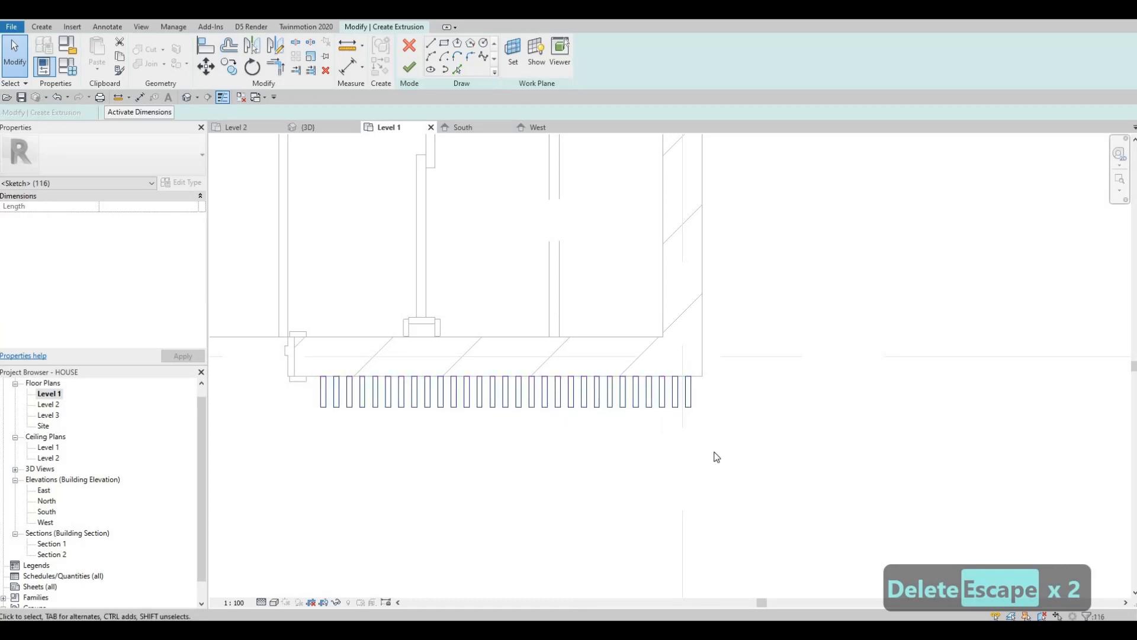
pyautogui.press('Escape')
pyautogui.press('Escape')
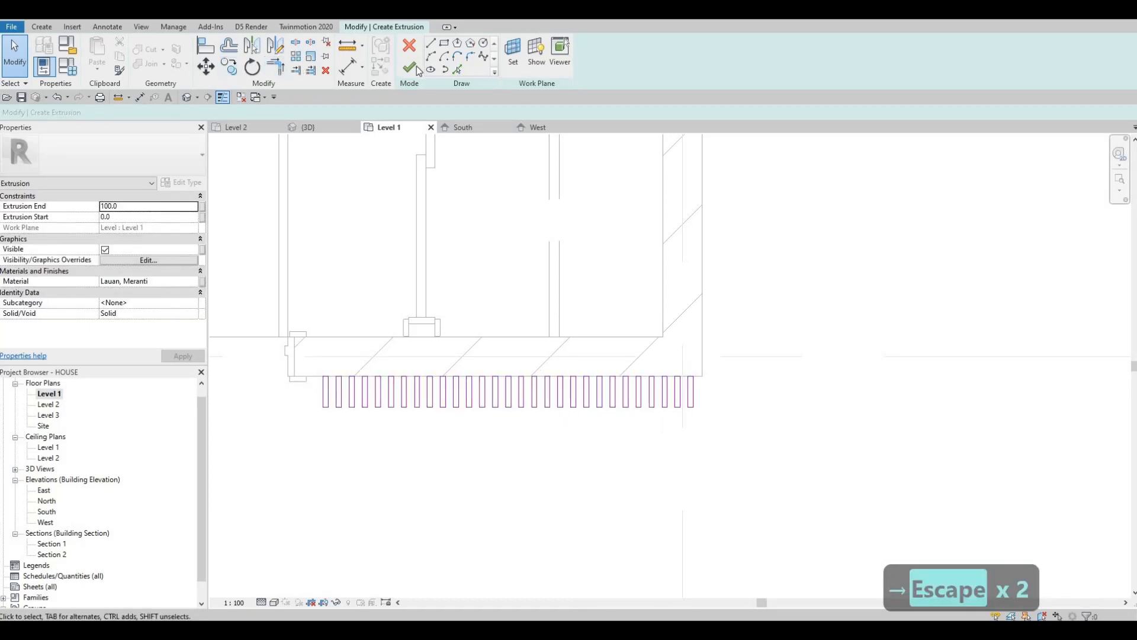
pyautogui.click(416, 70)
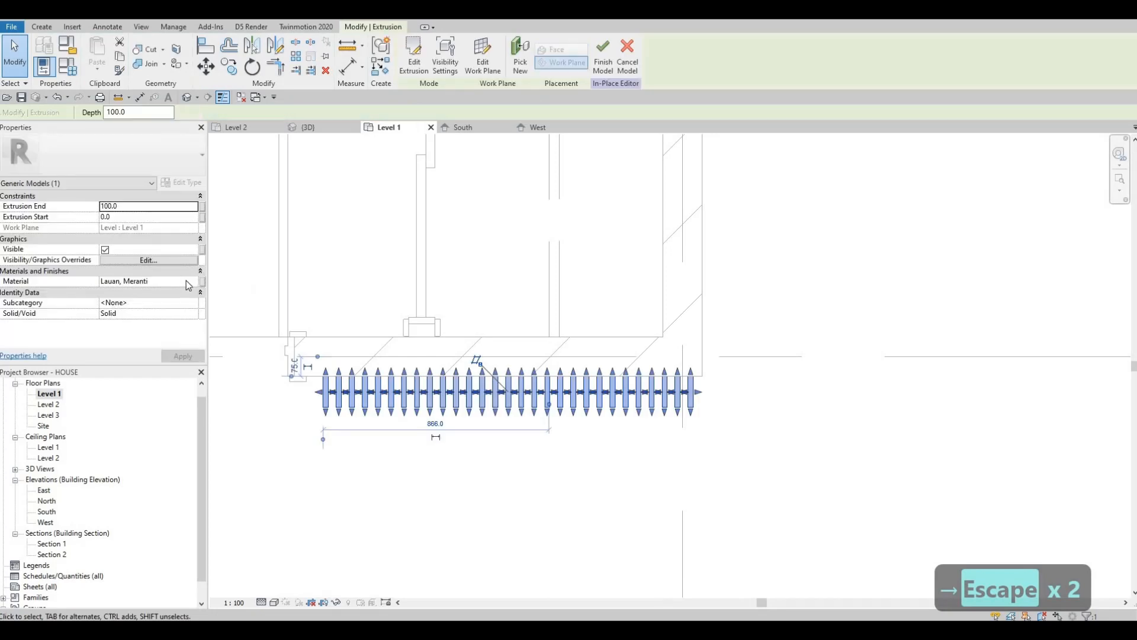
# Assign the Birch - Glossy material from the AEC Materials Wood library to the slat extrusion
pyautogui.click(190, 282)
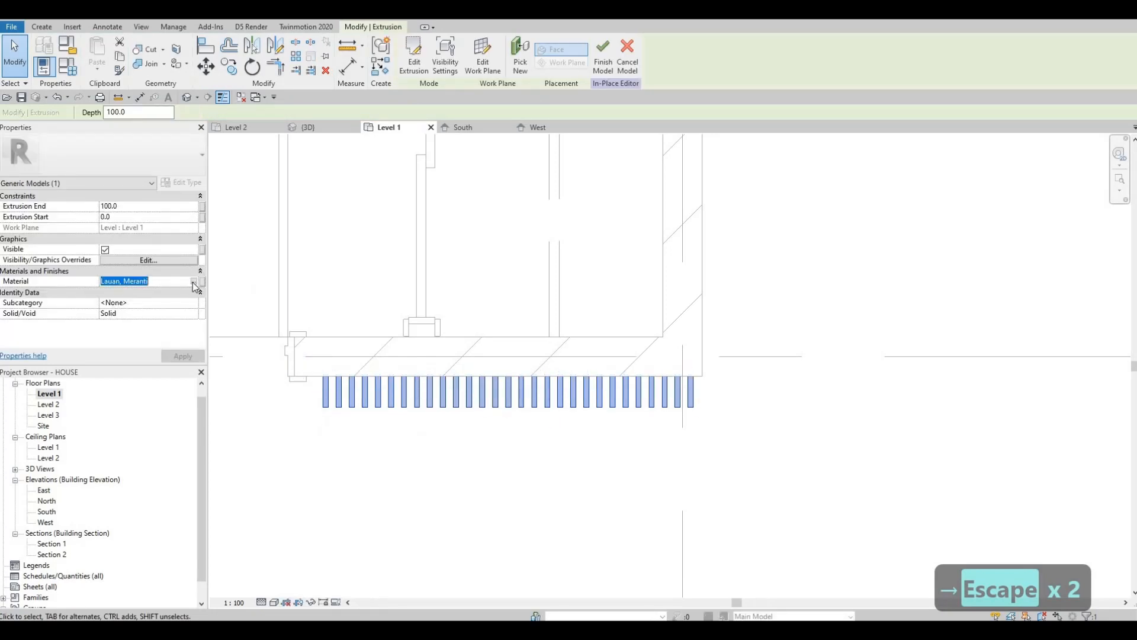
pyautogui.click(194, 282)
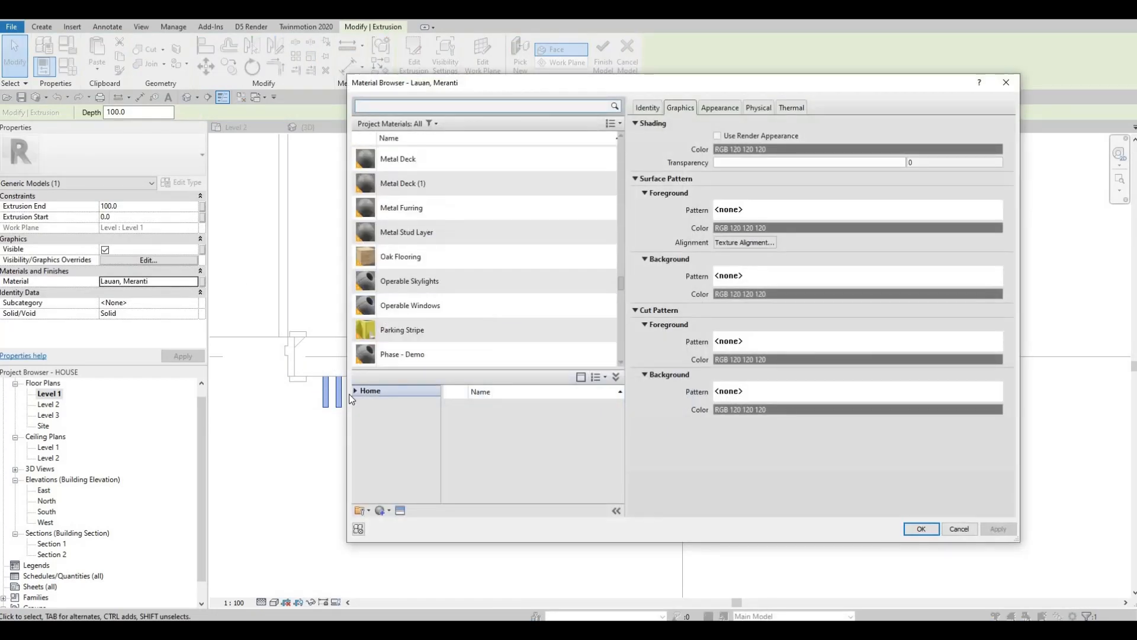
pyautogui.click(355, 391)
pyautogui.doubleClick(397, 413)
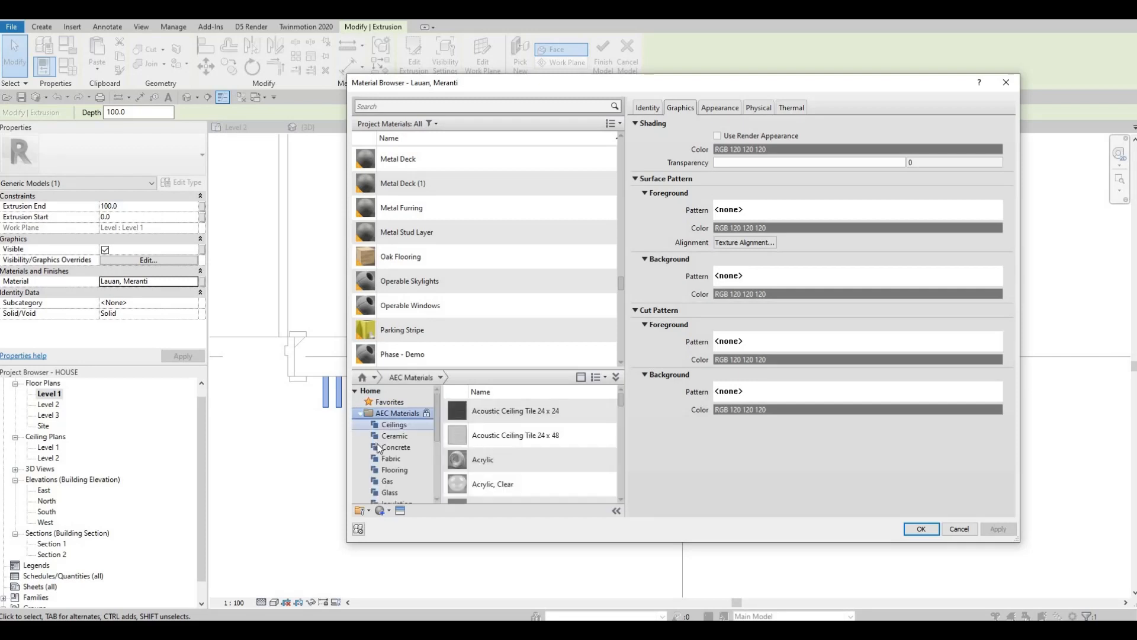
pyautogui.scroll(-3, 394, 450)
pyautogui.click(390, 492)
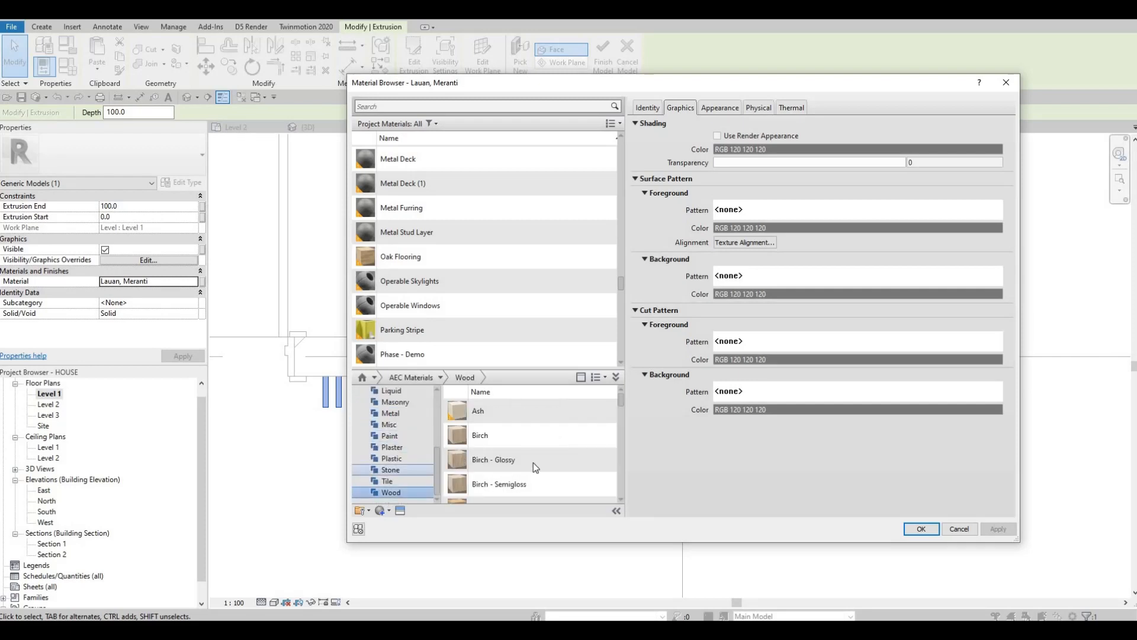
pyautogui.click(597, 459)
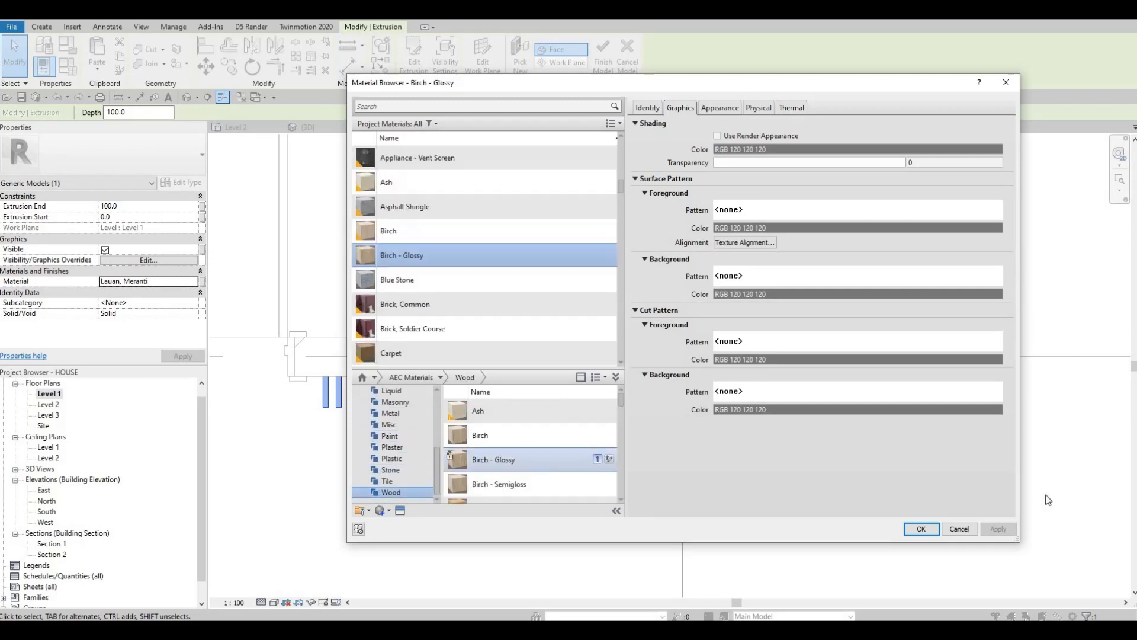
pyautogui.click(935, 533)
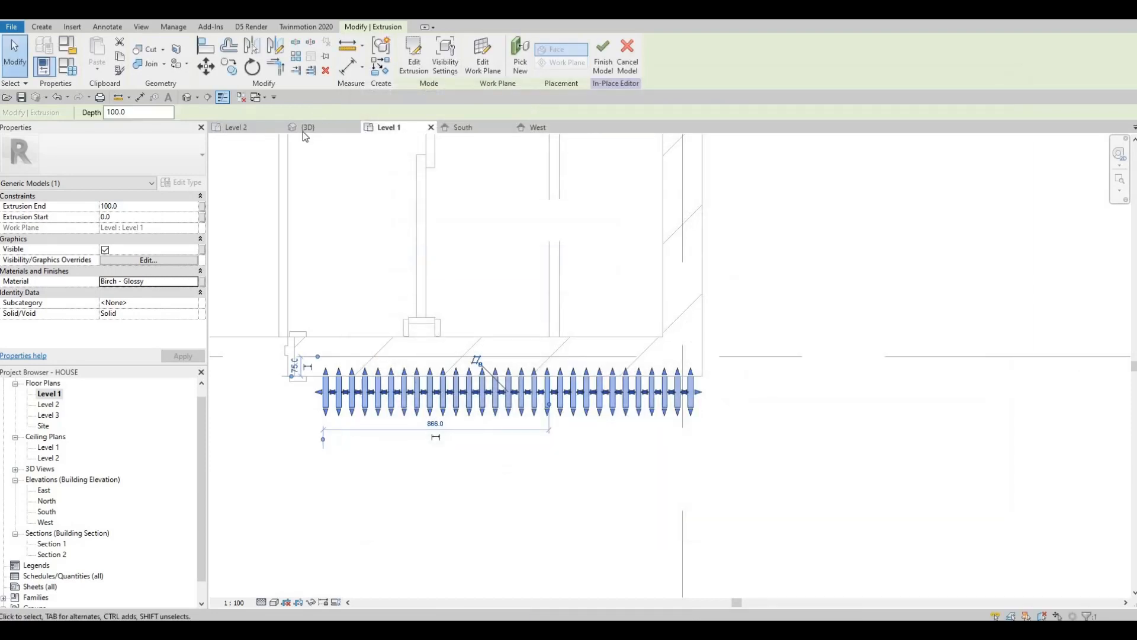
# In the 3D view, set the slat extrusion's end to 2500 mm
pyautogui.click(305, 127)
pyautogui.keyDown('shift'); pyautogui.moveTo(622, 377); pyautogui.dragTo(623, 378, button='middle'); pyautogui.keyUp('shift')
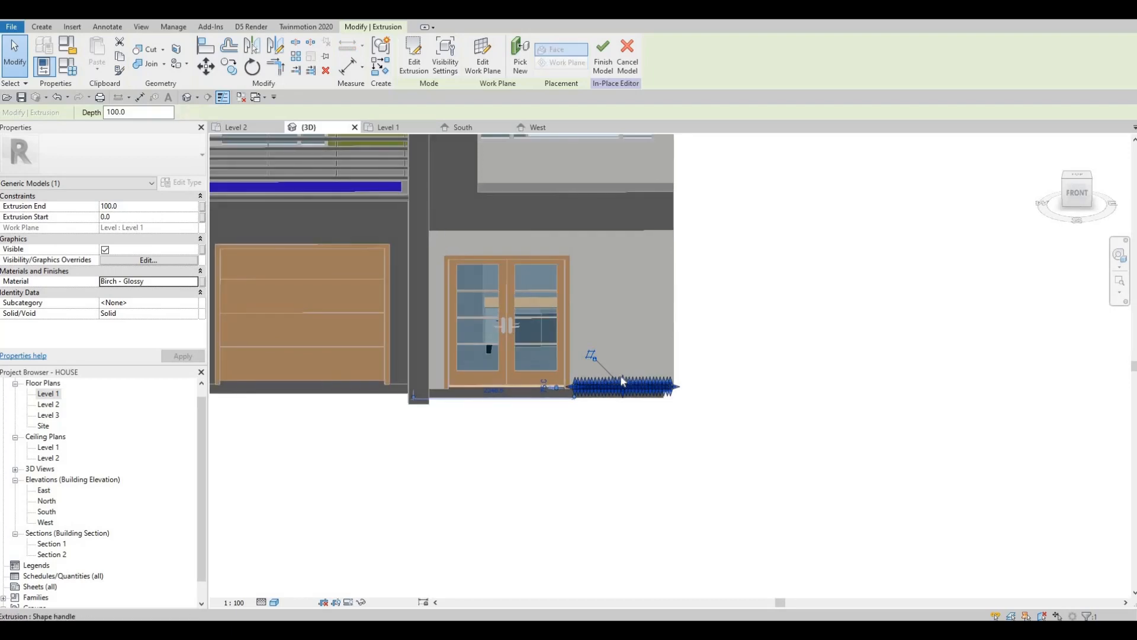
pyautogui.click(136, 206)
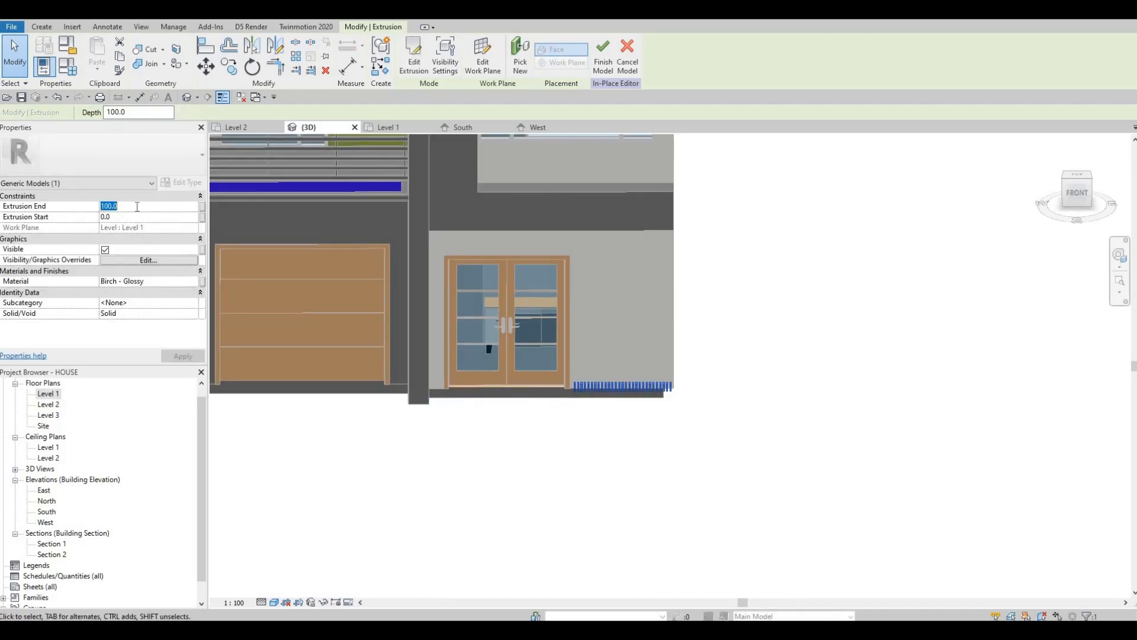
pyautogui.write('2500')
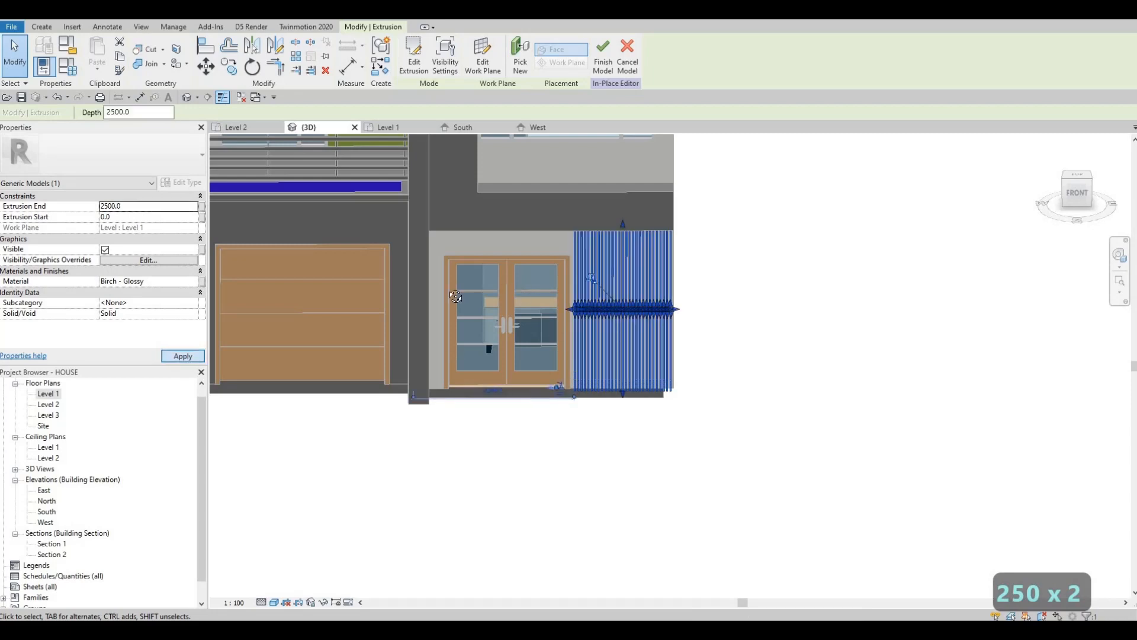
# Stretch the slats' upper end to the underside of the frame above the entrance and finish the in-place model
pyautogui.keyDown('shift'); pyautogui.moveTo(485, 350); pyautogui.dragTo(606, 222, button='middle'); pyautogui.keyUp('shift')
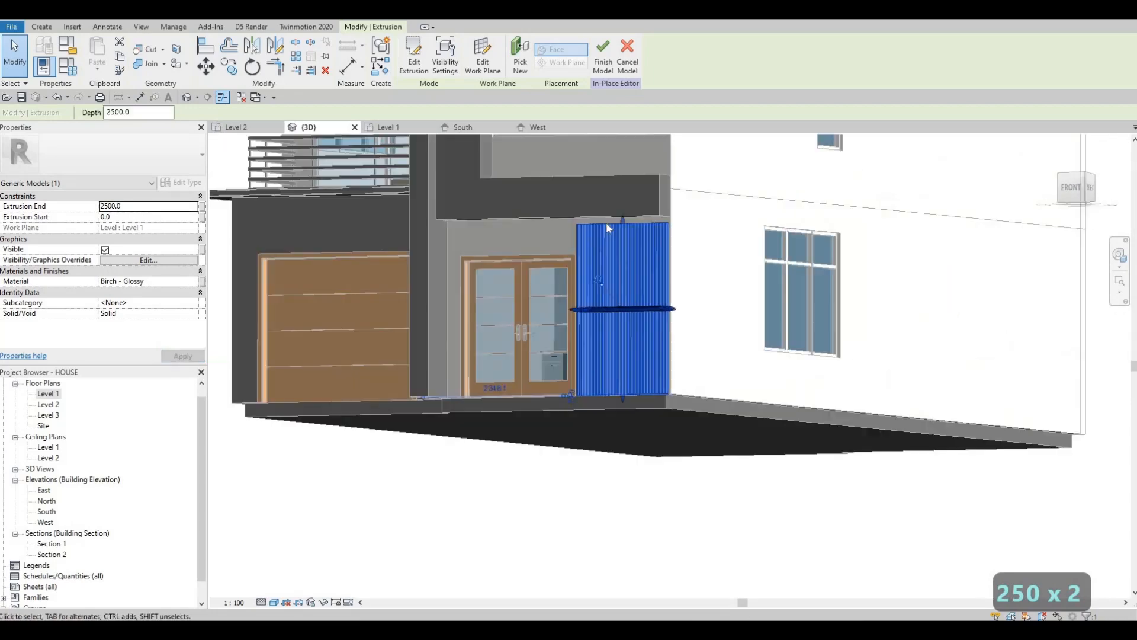
pyautogui.scroll(5, 604, 232)
pyautogui.moveTo(606, 235); pyautogui.dragTo(612, 218)
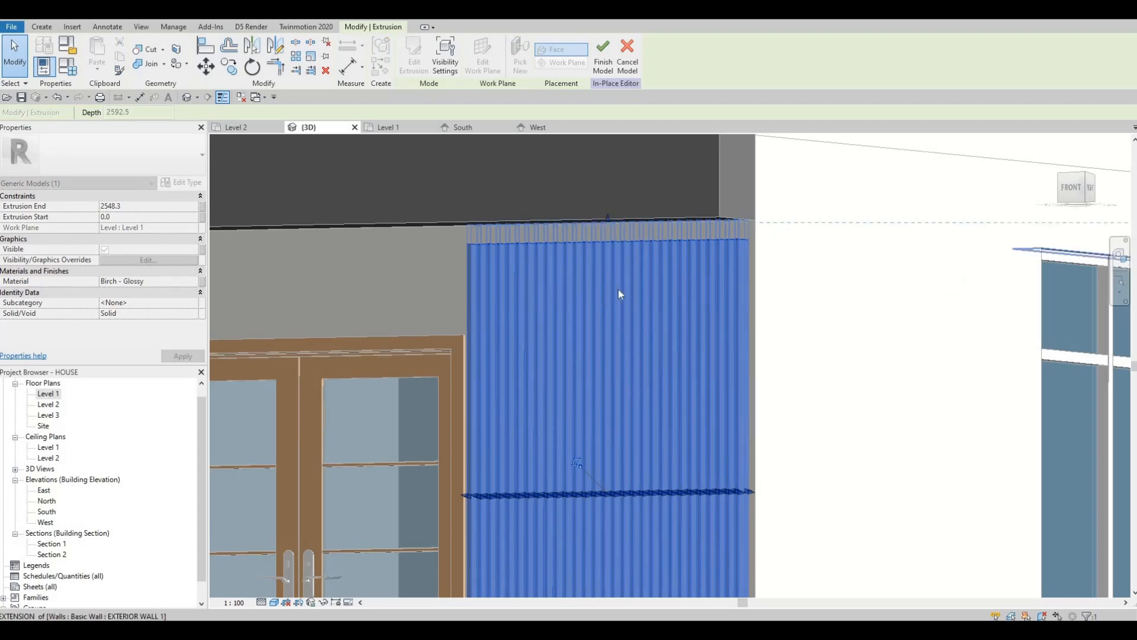
pyautogui.press('Escape')
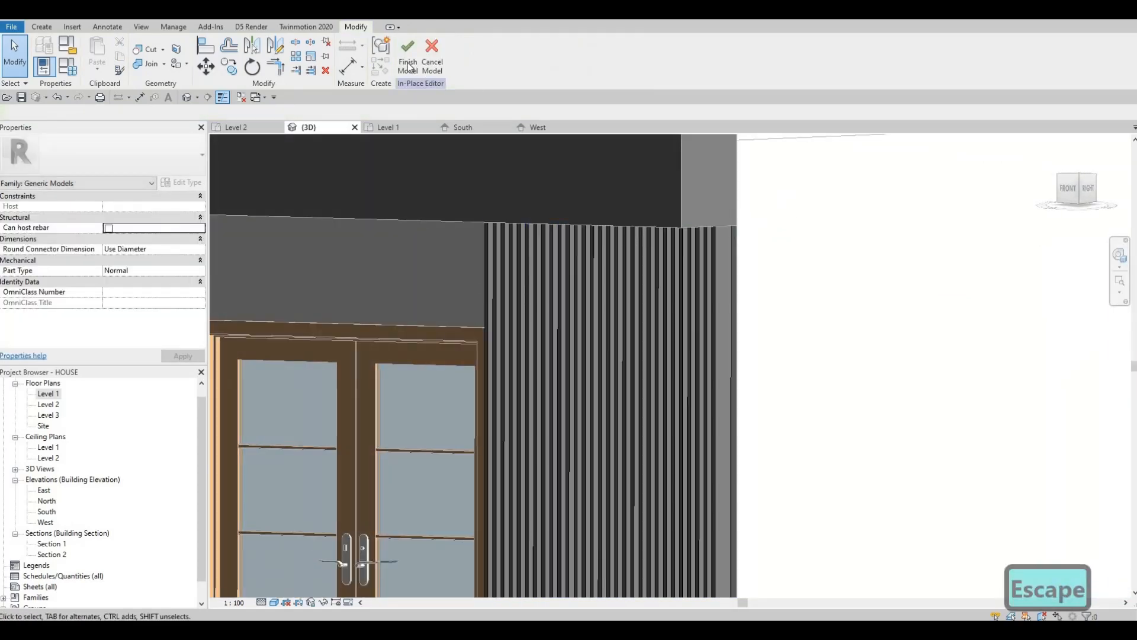
pyautogui.click(408, 54)
# Examine the slats beside the entrance and the whole south facade in the 3D view from several angles
pyautogui.scroll(-4, 549, 271)
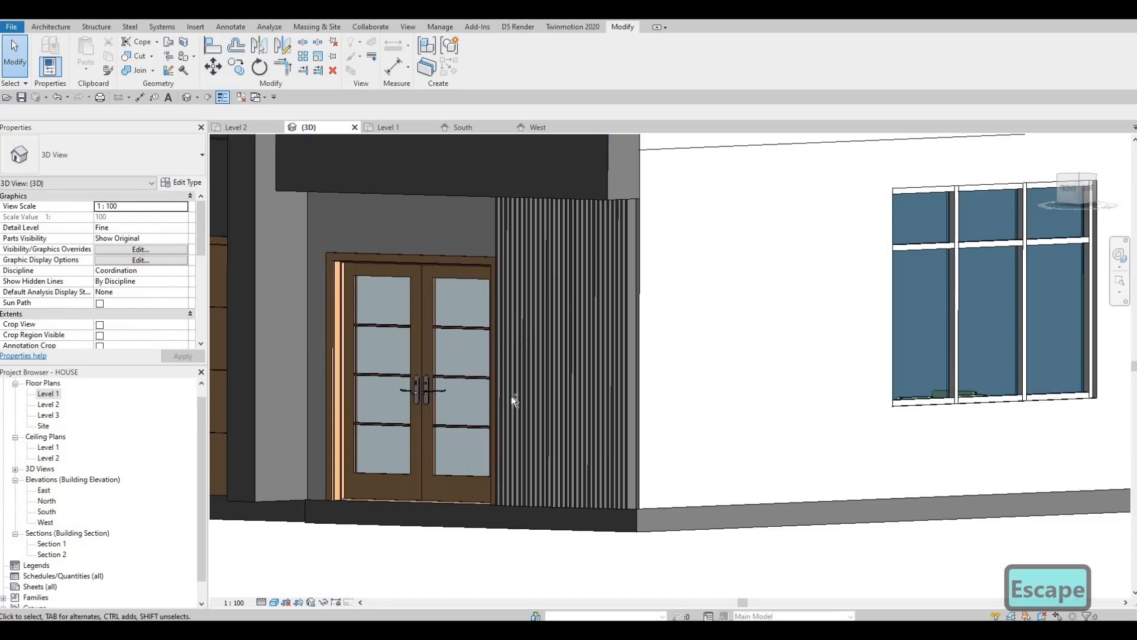
pyautogui.press('Escape')
pyautogui.keyDown('shift'); pyautogui.moveTo(687, 486); pyautogui.dragTo(425, 475, button='middle'); pyautogui.keyUp('shift')
pyautogui.scroll(-2, 428, 475)
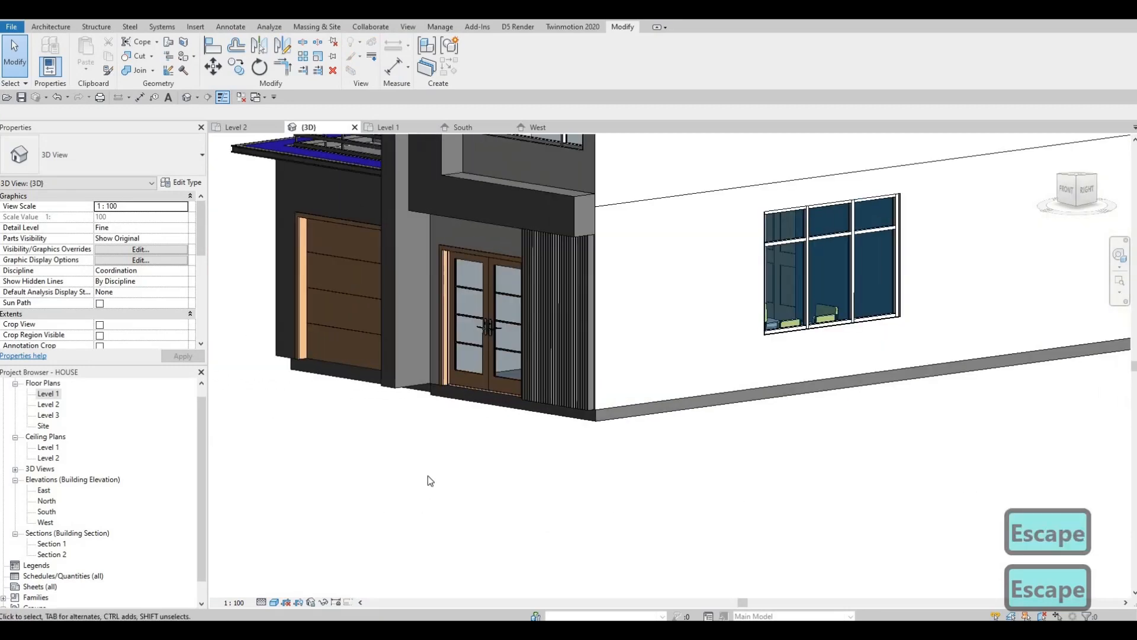
pyautogui.scroll(-3, 482, 480)
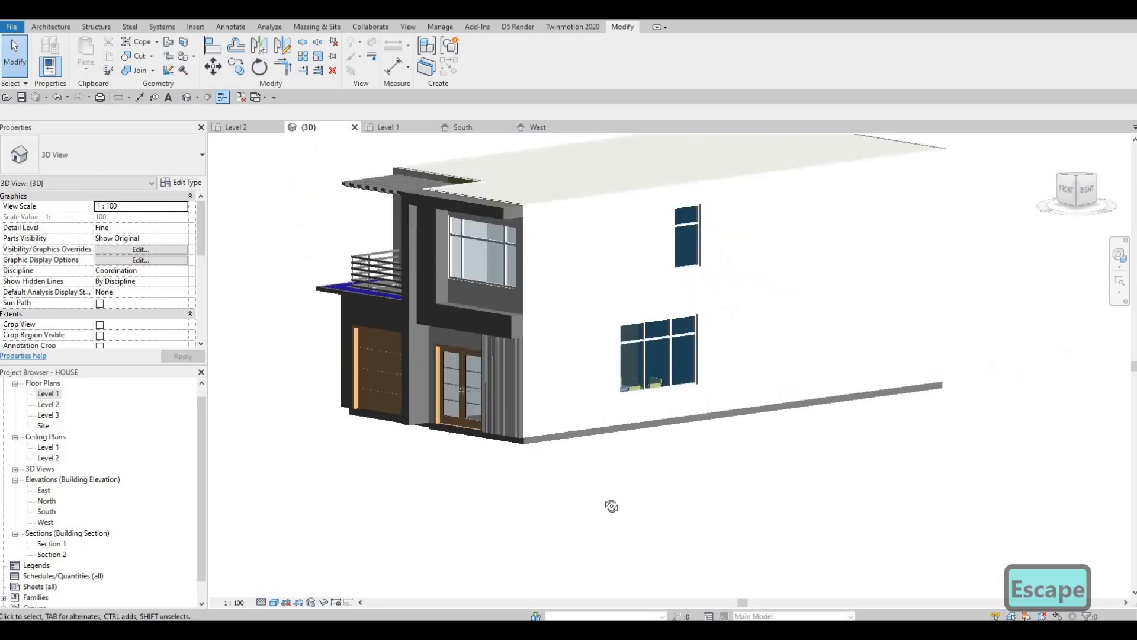
pyautogui.scroll(1, 612, 505)
pyautogui.moveTo(611, 505); pyautogui.dragTo(912, 530, button='middle')
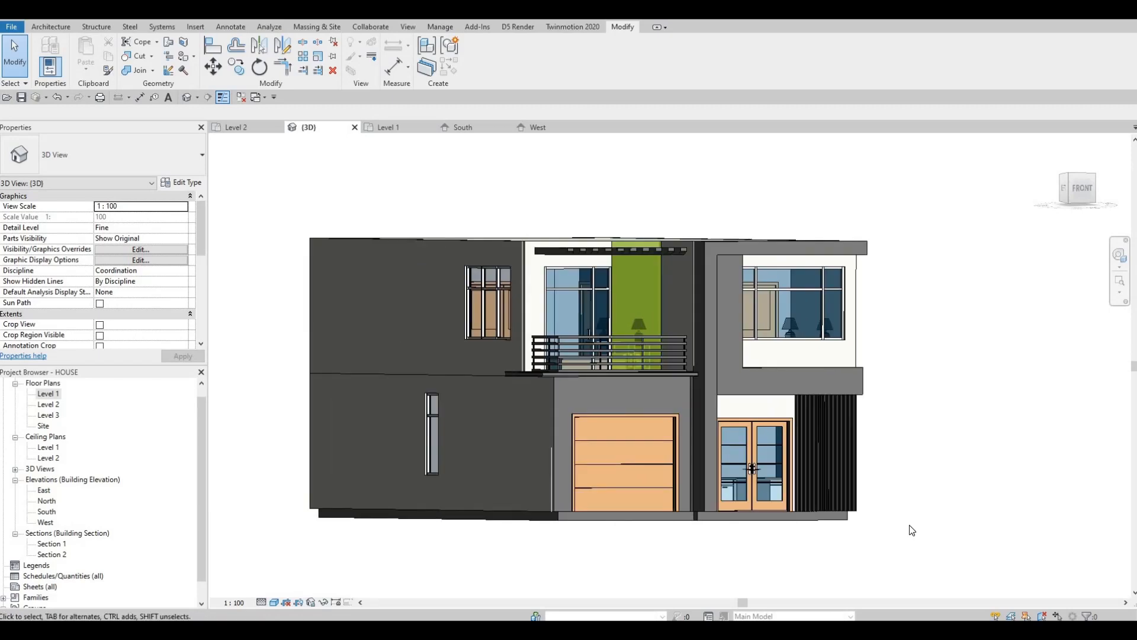